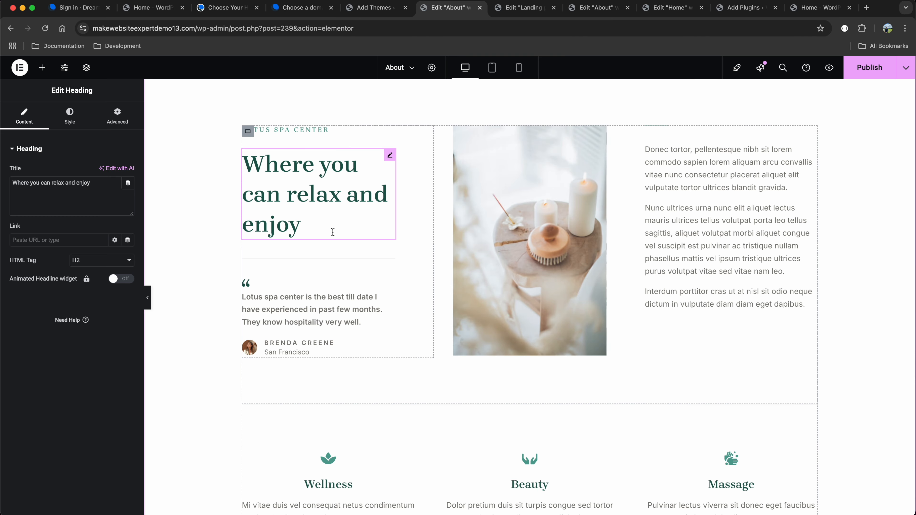
text(l)
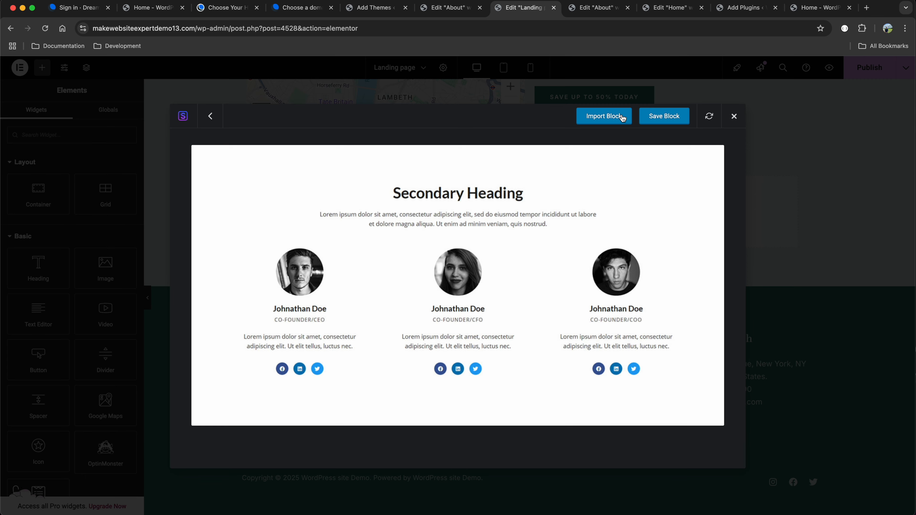
click(622, 117)
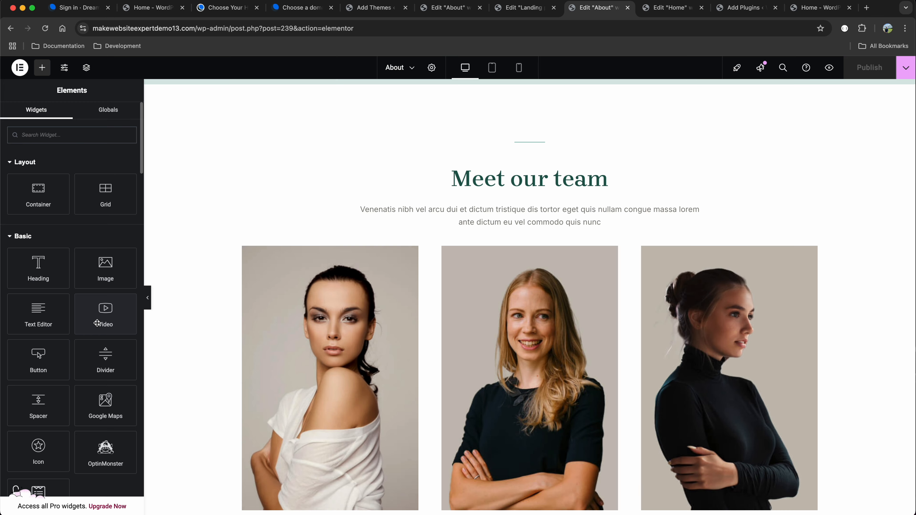
drag(97, 323, 178, 250)
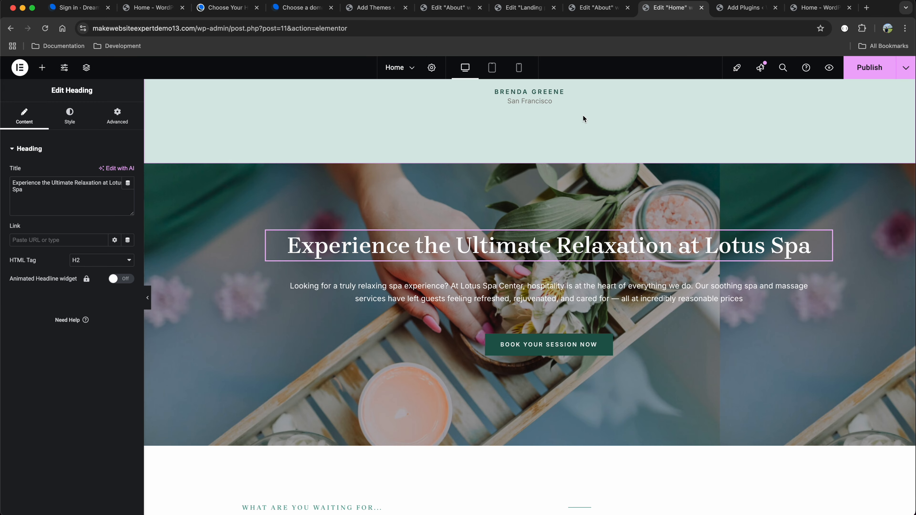
click(577, 290)
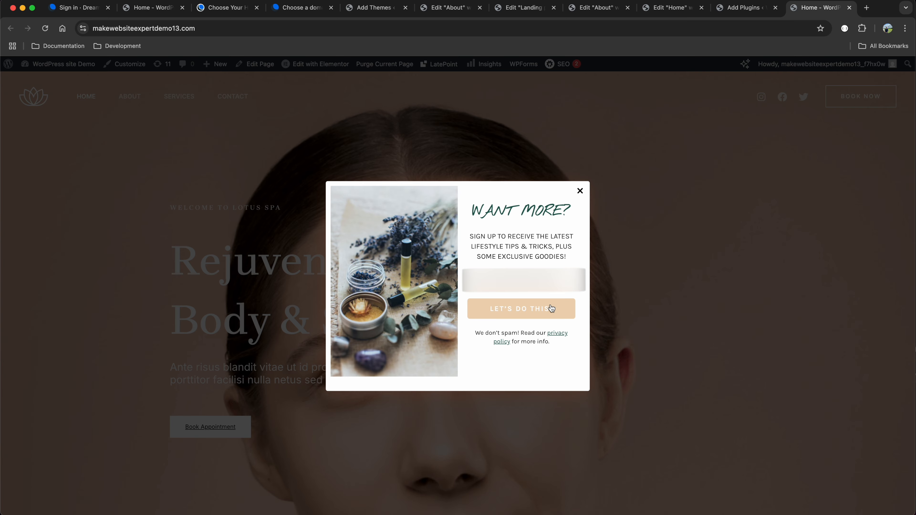
click(551, 308)
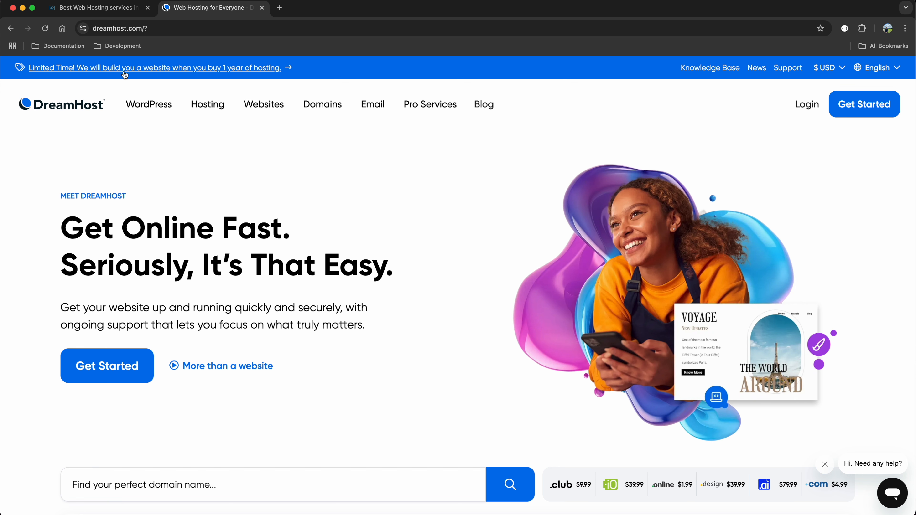
- Open the Best Web Hosting services article and look through it down to the list of web-hosting providers
click(110, 13)
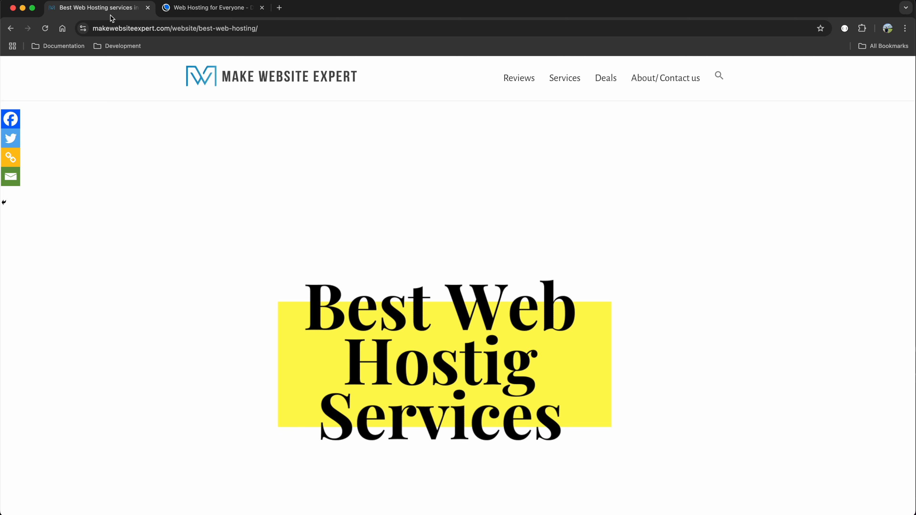
scroll(160, 137, down, 5)
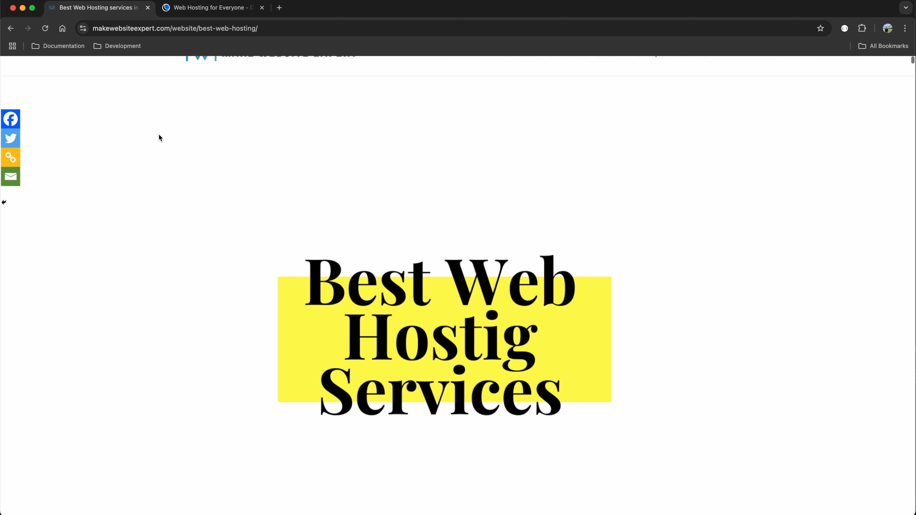
scroll(159, 136, down, 15)
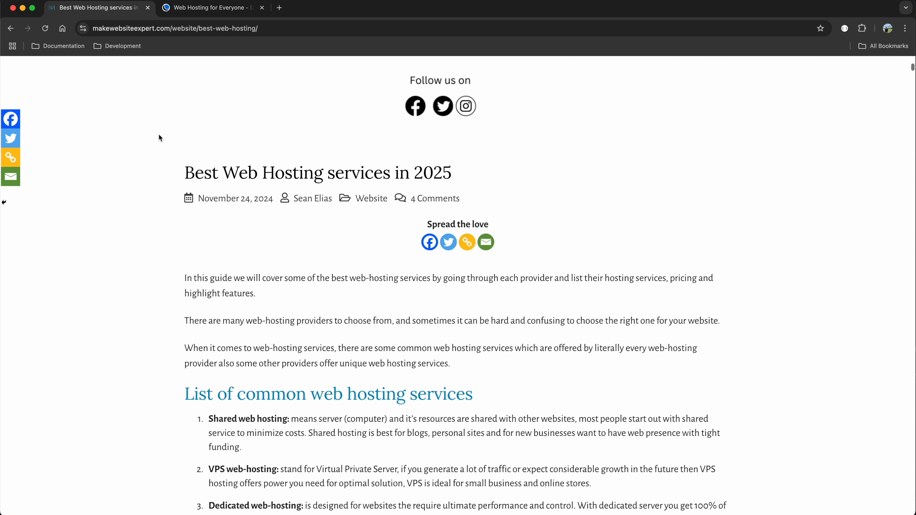
scroll(159, 137, down, 20)
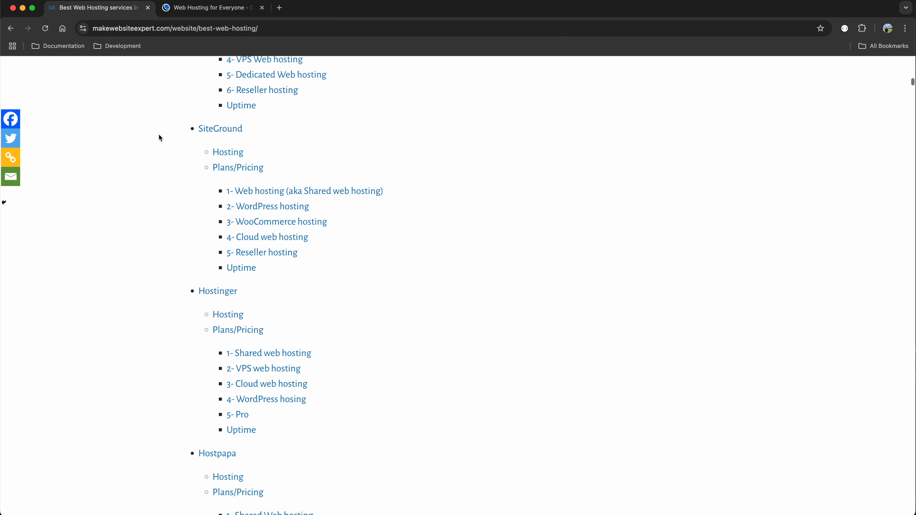
scroll(159, 137, down, 5)
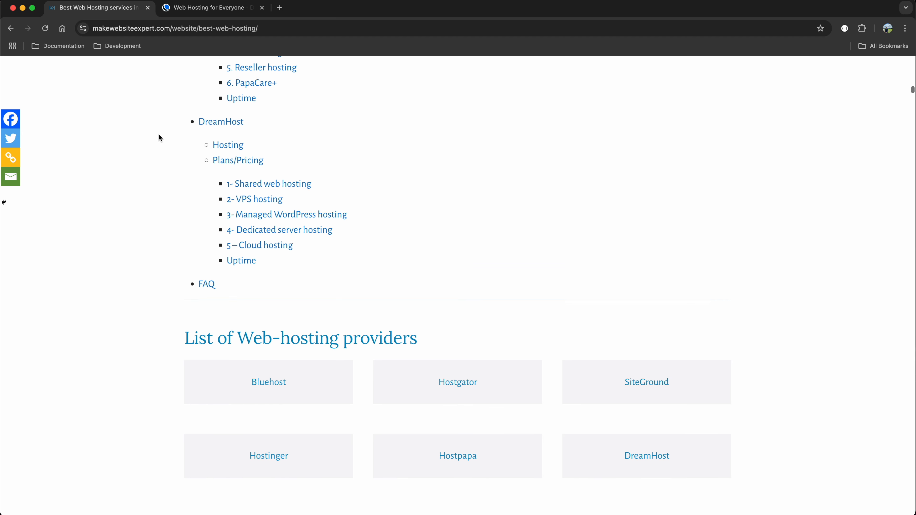
scroll(163, 86, up, 1)
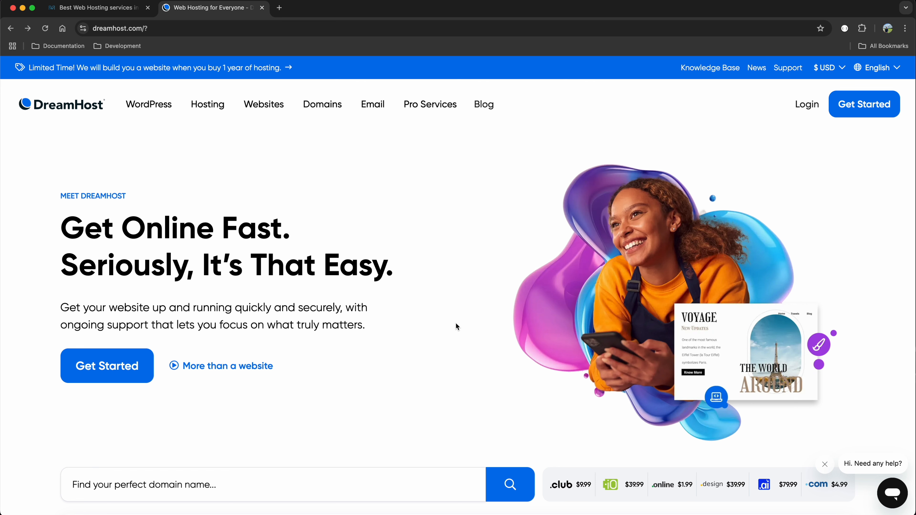
- Open DreamHost's hosting plans from the home page and examine the DreamPress plan's description
click(138, 373)
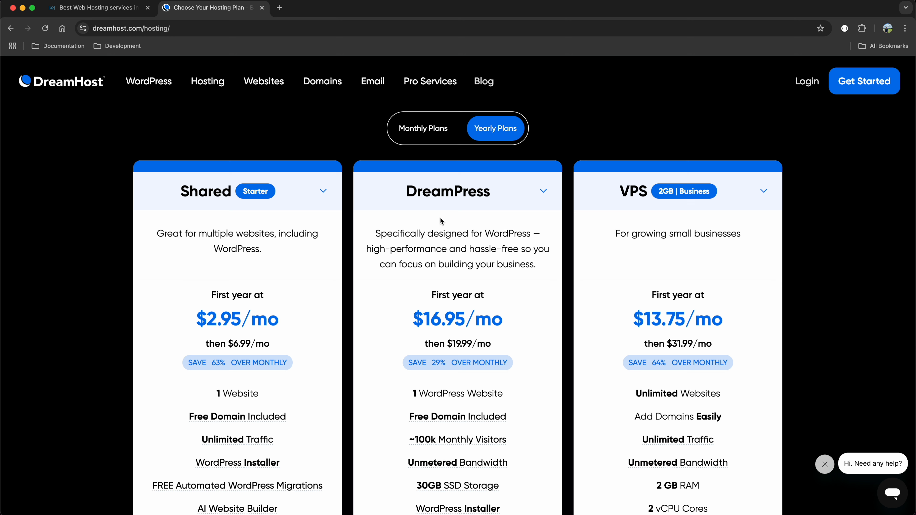
scroll(440, 218, down, 2)
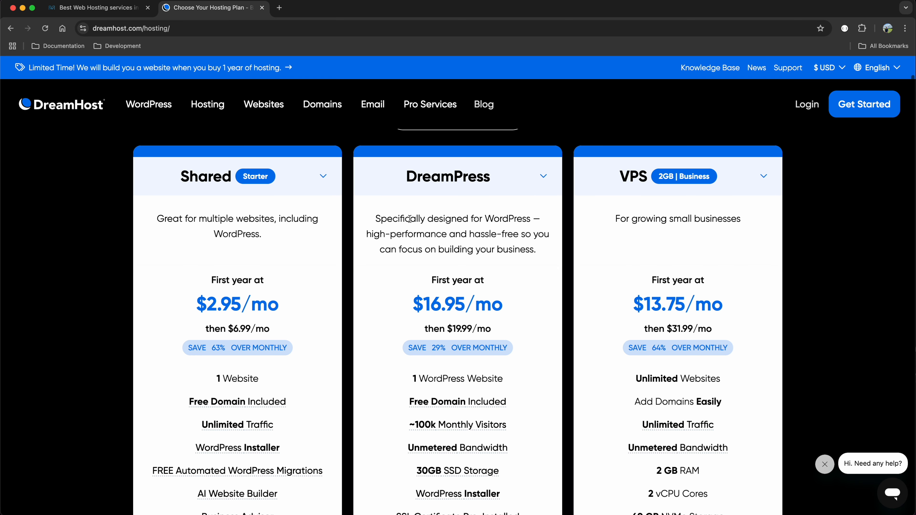
drag(375, 219, 530, 218)
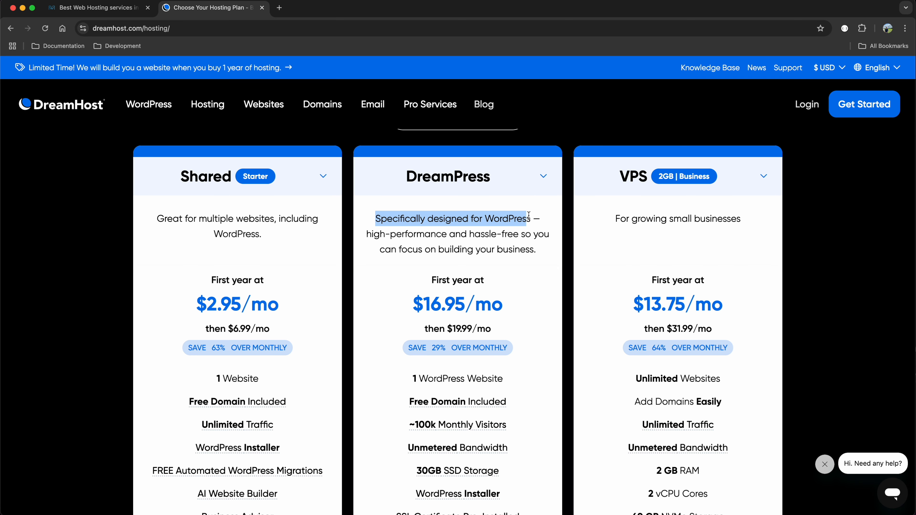
scroll(519, 218, up, 5)
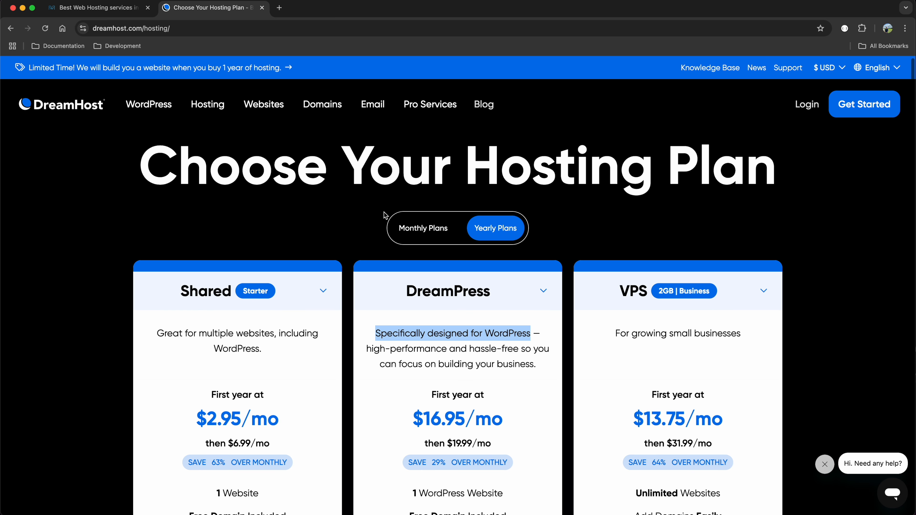
- Show the monthly plans and examine DreamPress's introductory and renewal prices
click(429, 238)
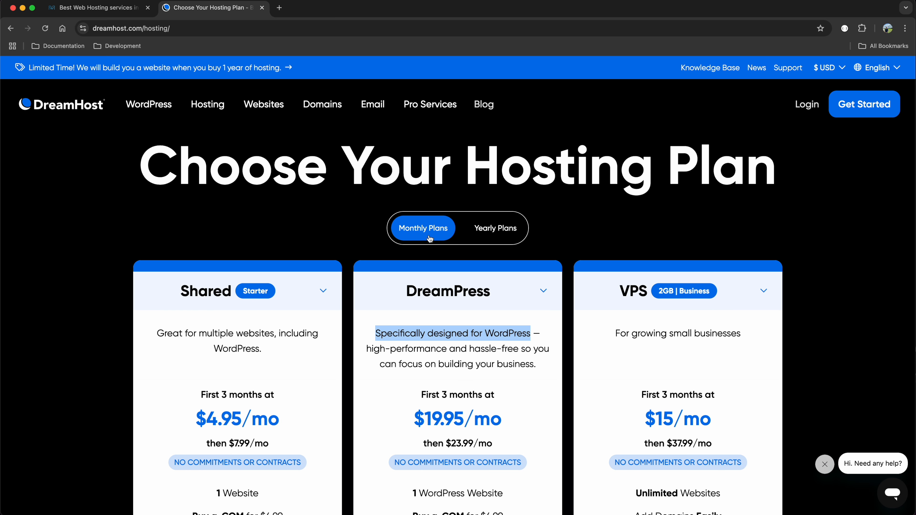
scroll(430, 239, down, 3)
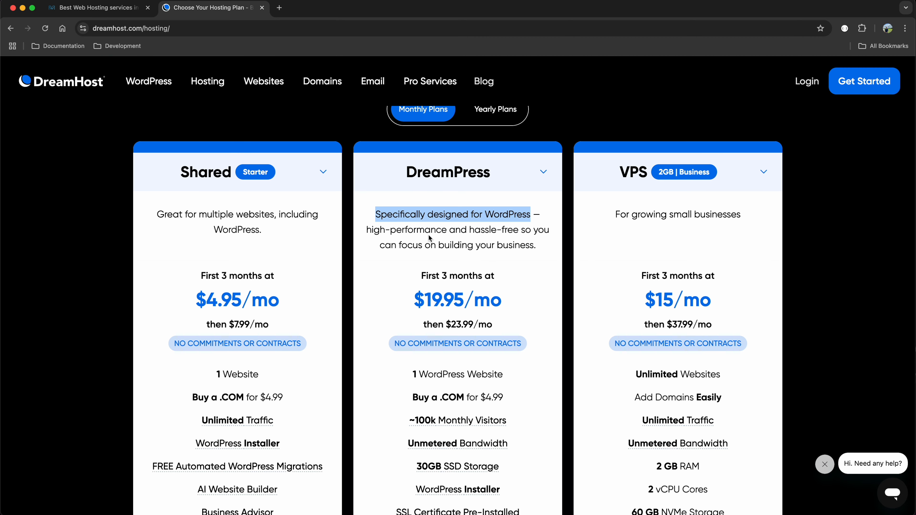
scroll(430, 238, up, 1)
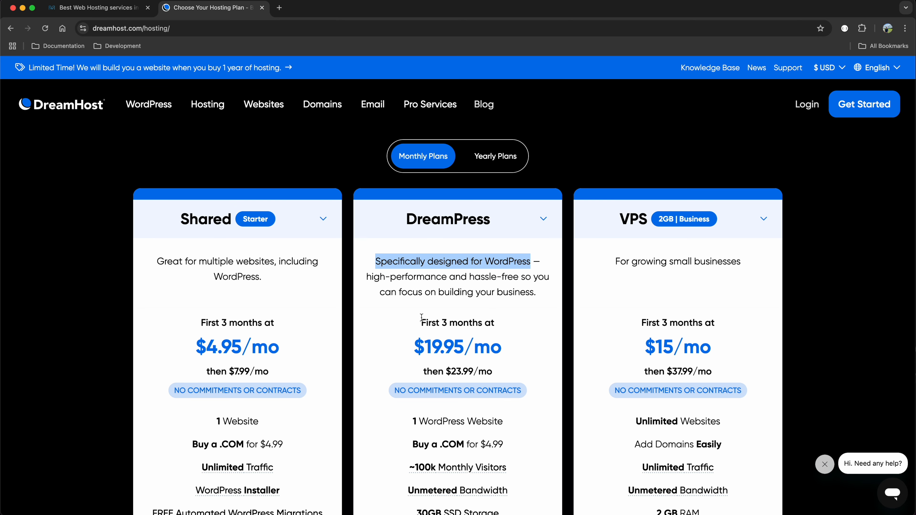
drag(419, 322, 513, 319)
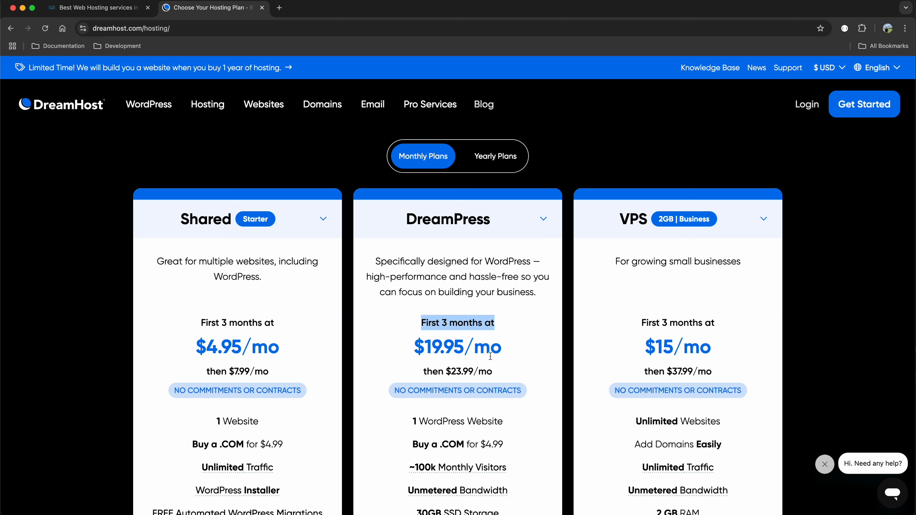
drag(493, 372, 427, 373)
- Switch to the yearly plans, review the DreamPress prices and features, and start signing up for DreamPress
click(488, 162)
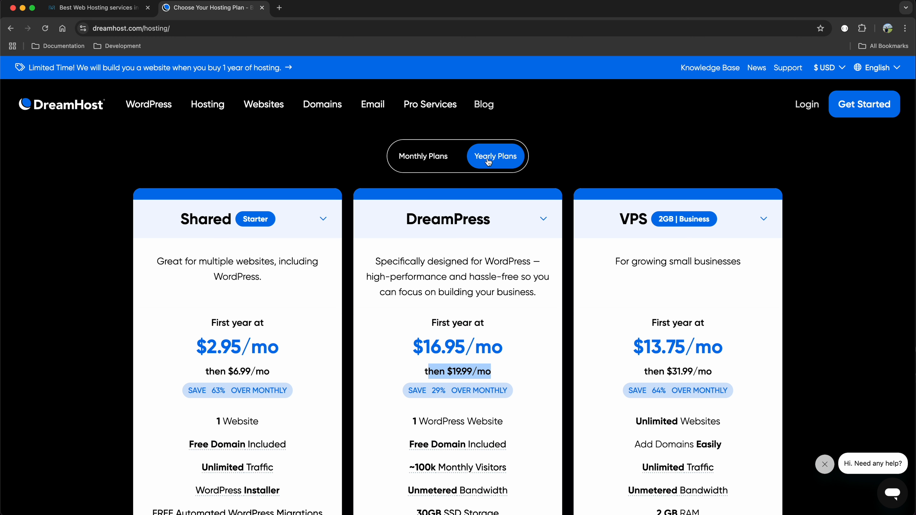
drag(414, 342, 506, 340)
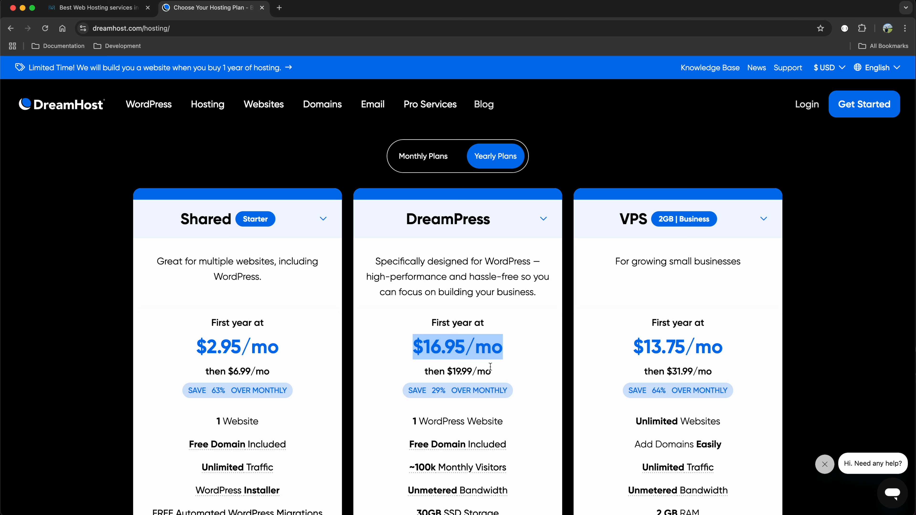
drag(496, 374, 423, 373)
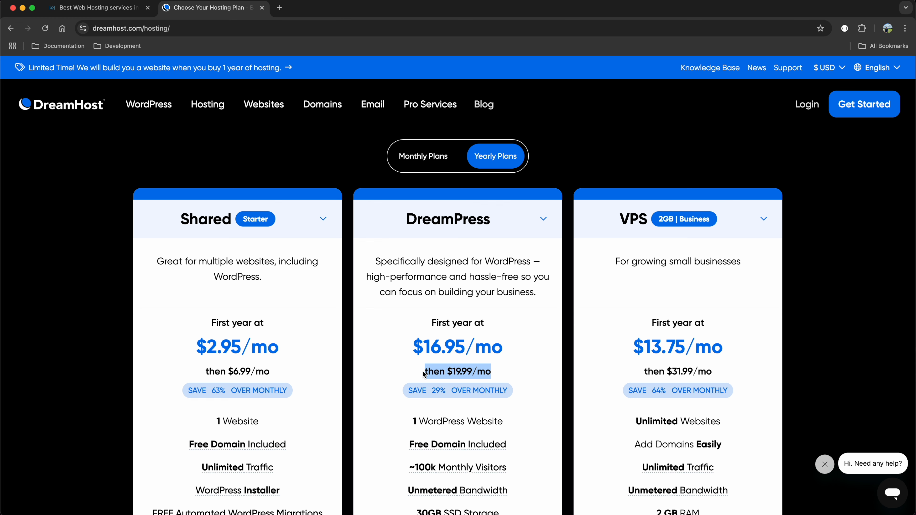
scroll(423, 374, down, 15)
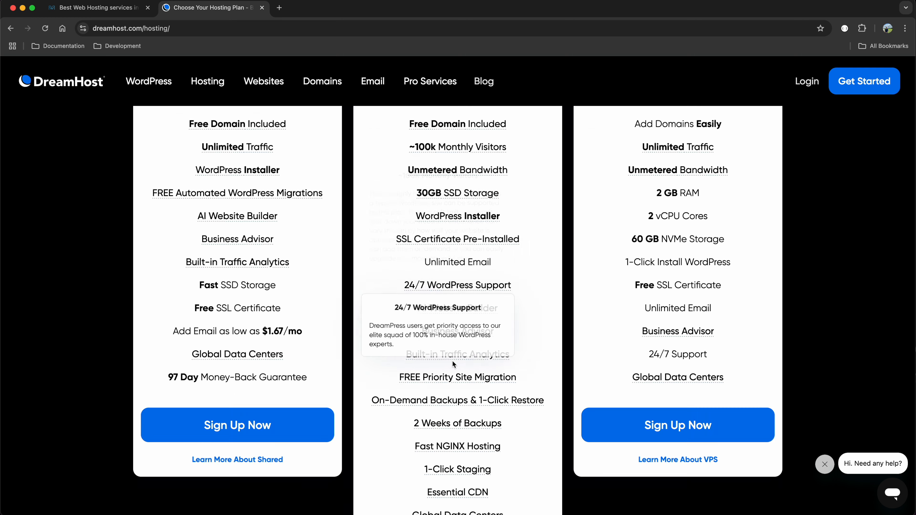
click(469, 343)
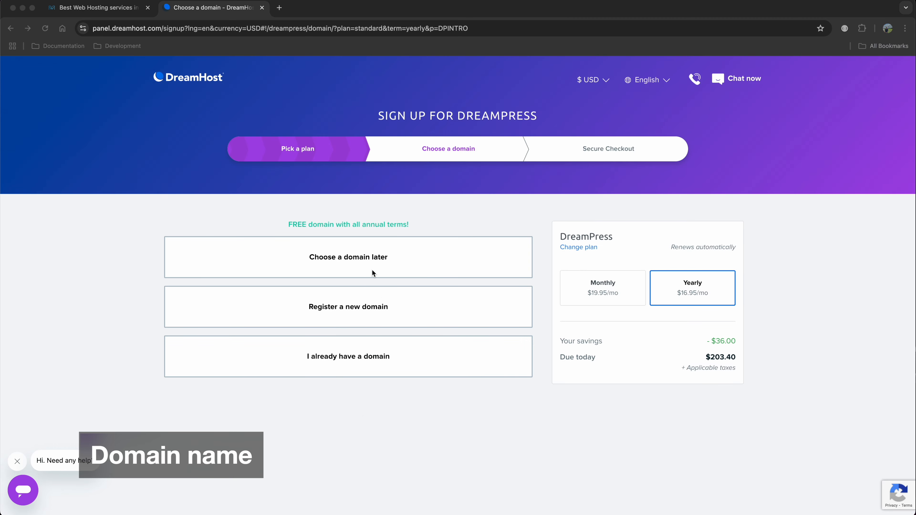
- Choose to register a new domain, search for makewebsiteexpertdemo14.com, and add it to the order
click(352, 357)
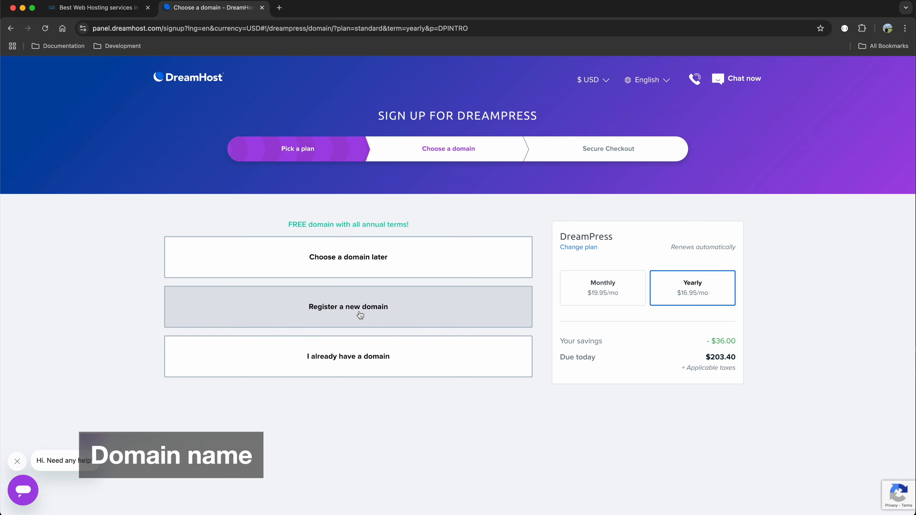
click(346, 312)
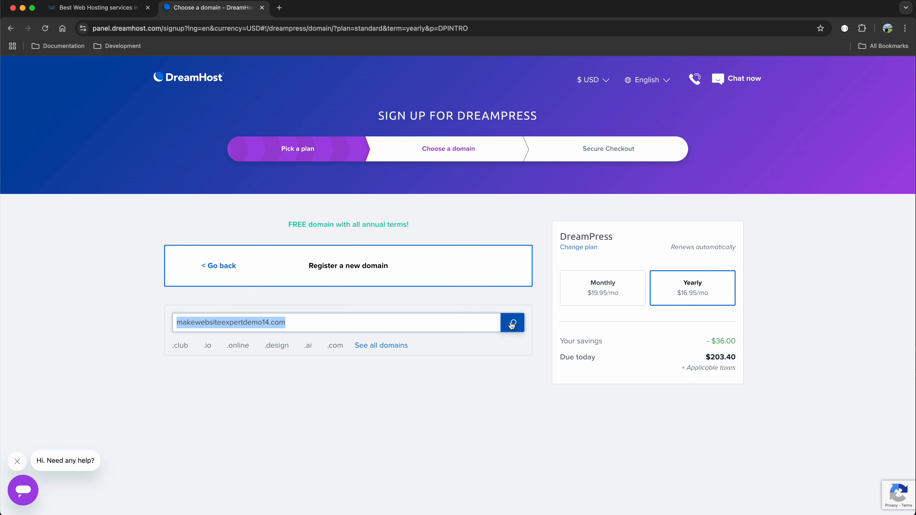
click(512, 323)
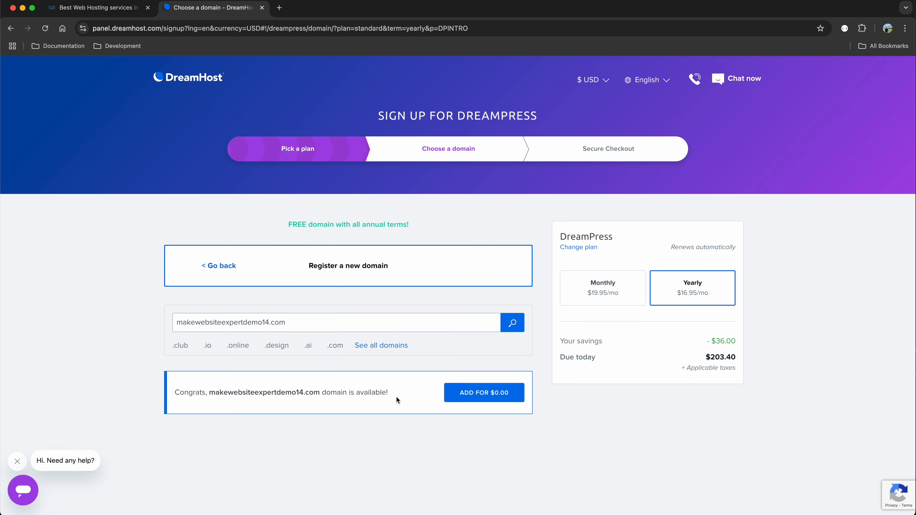
click(471, 396)
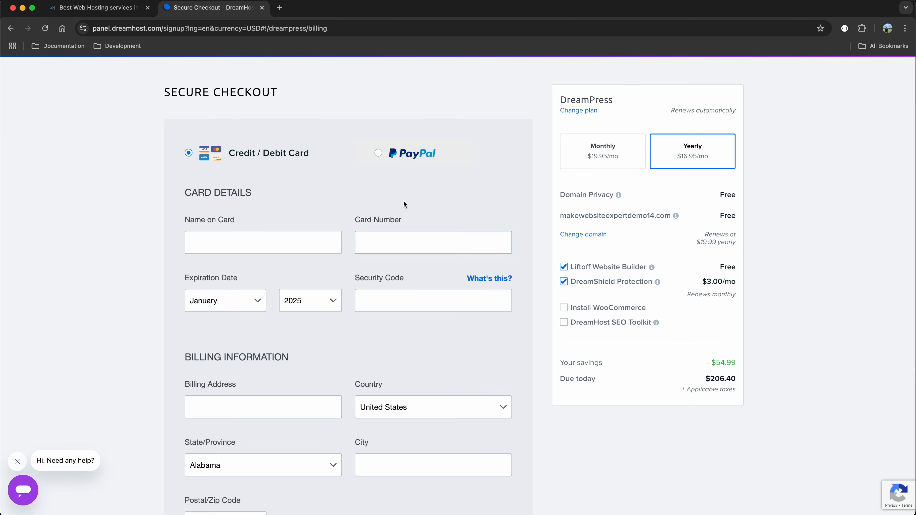
- Look through the checkout form's card details, billing information, account setup and additional options
scroll(342, 290, down, 3)
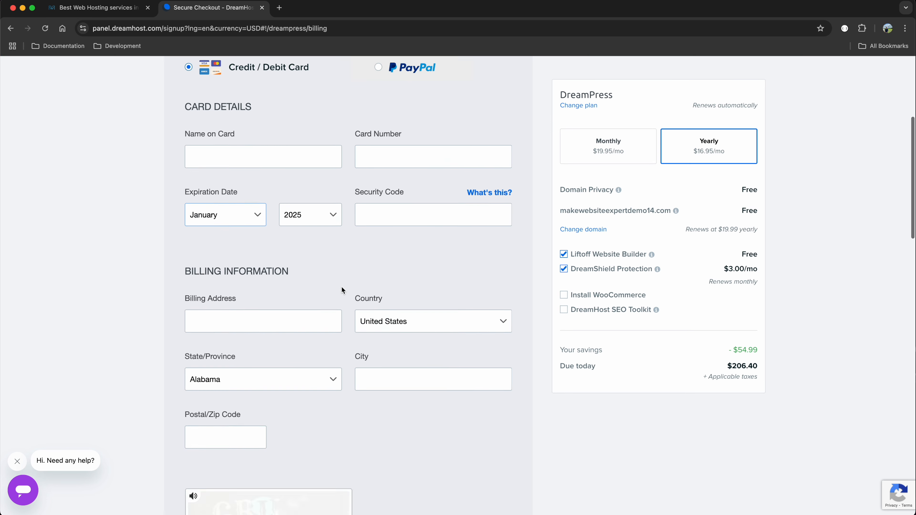
scroll(341, 290, down, 10)
scroll(341, 290, up, 7)
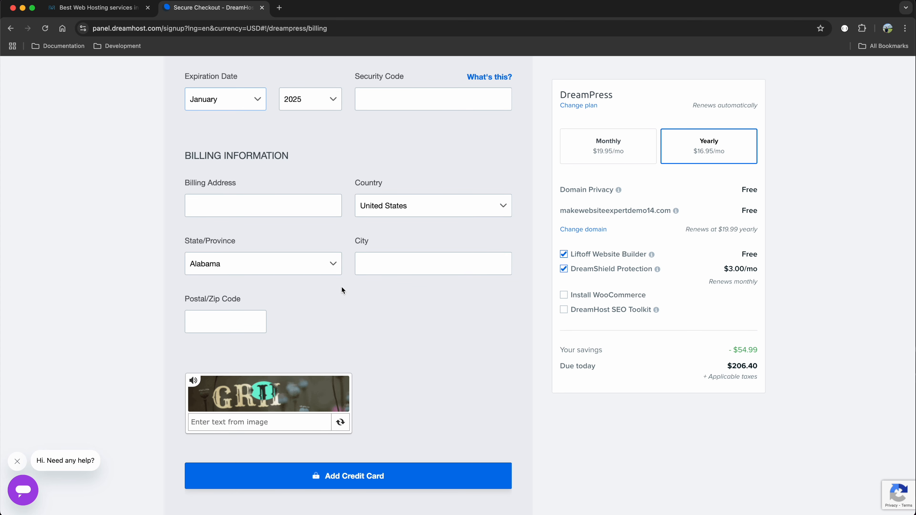
scroll(342, 289, down, 4)
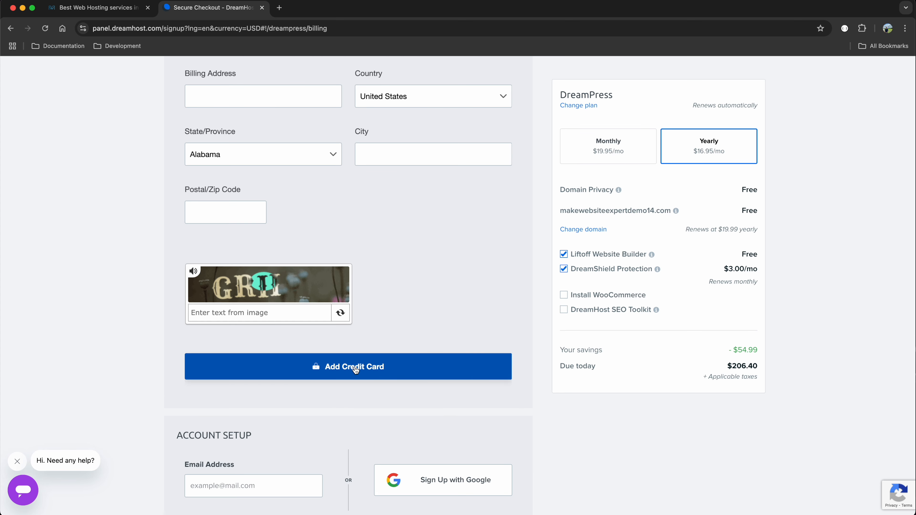
scroll(352, 375, down, 10)
scroll(352, 375, down, 1)
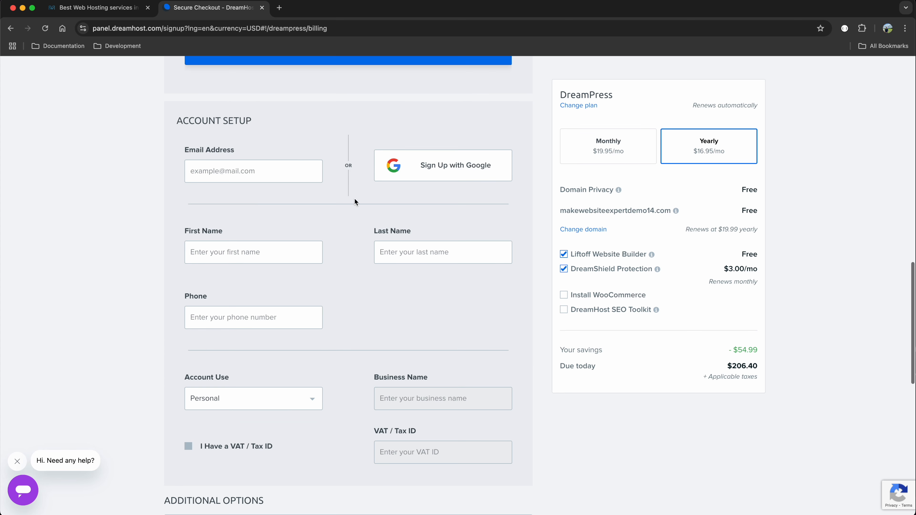
scroll(252, 221, down, 3)
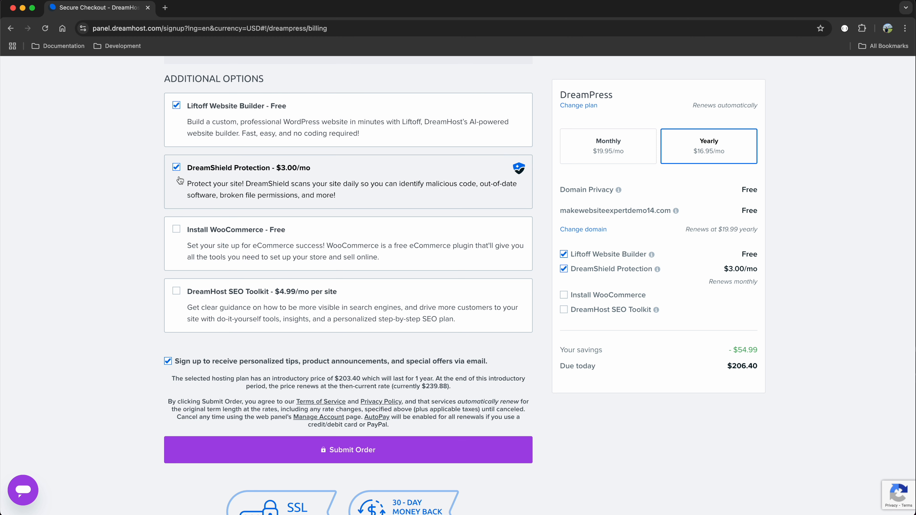
- Deselect DreamShield Protection, Liftoff Website Builder and the sign-up for tips and special offers via email
click(177, 167)
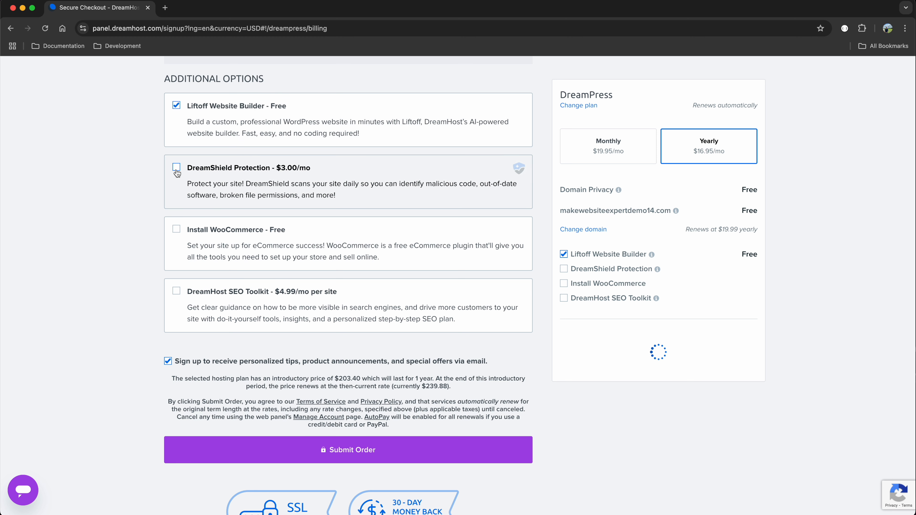
click(177, 106)
scroll(153, 170, down, 2)
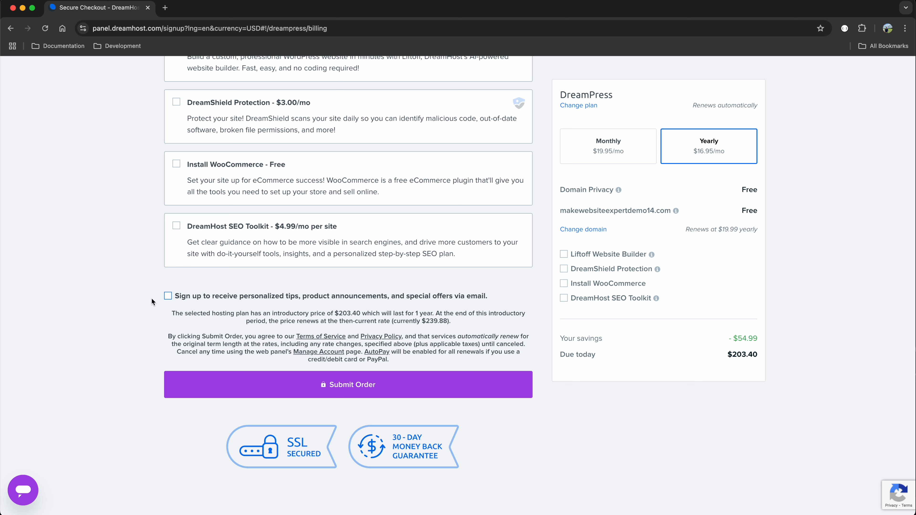
- Submit the DreamPress order, enter the new account password, enable being remembered on this device, and continue to DreamPress
click(362, 394)
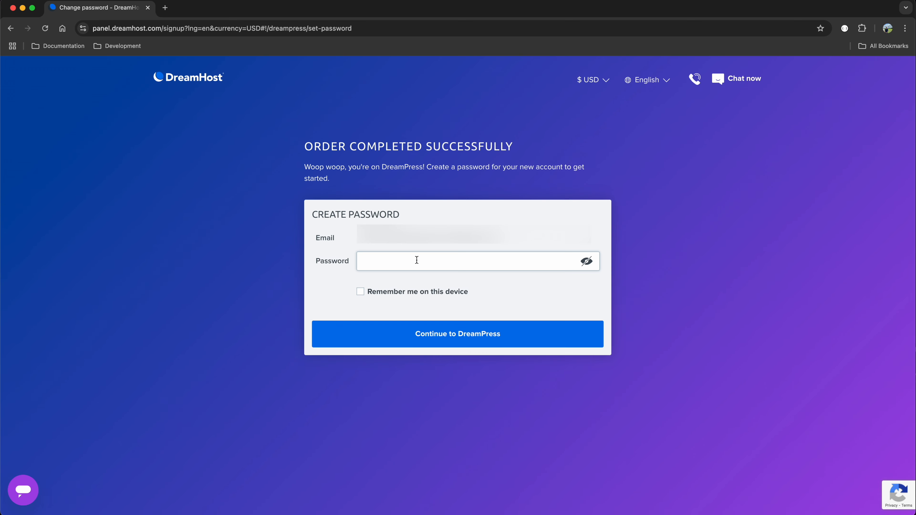
key(super+v)
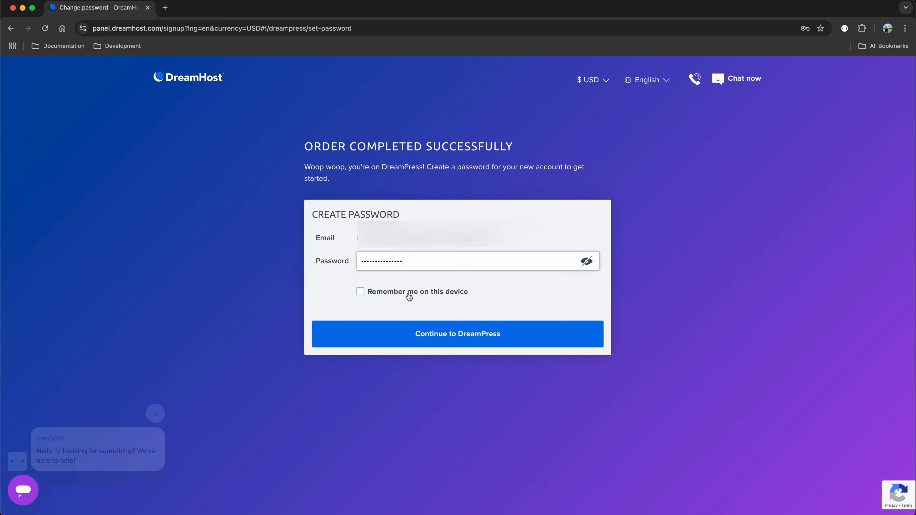
click(409, 295)
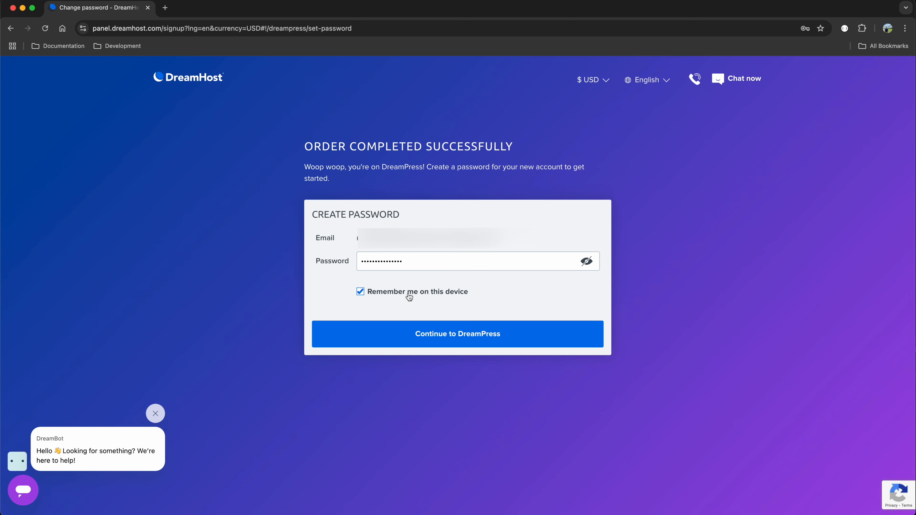
click(475, 343)
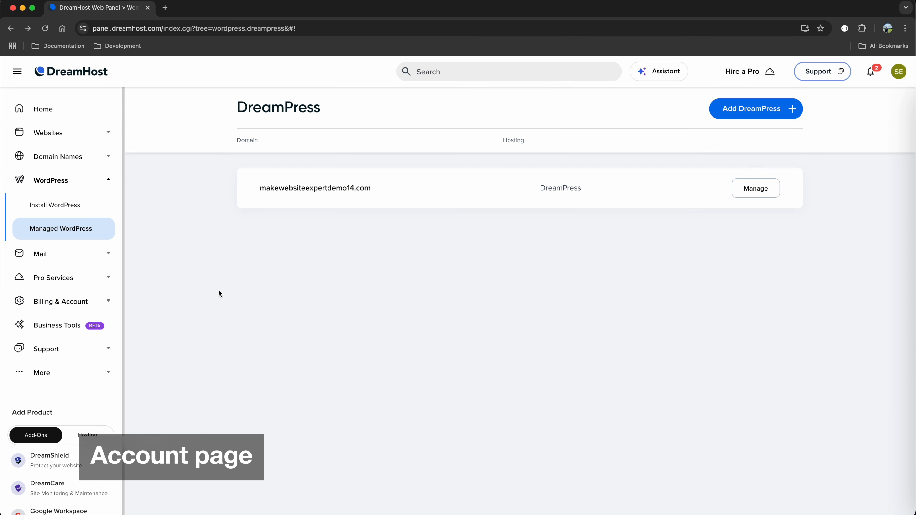
- Look through the billing and account options and the profile menu, and open the website management page
click(82, 306)
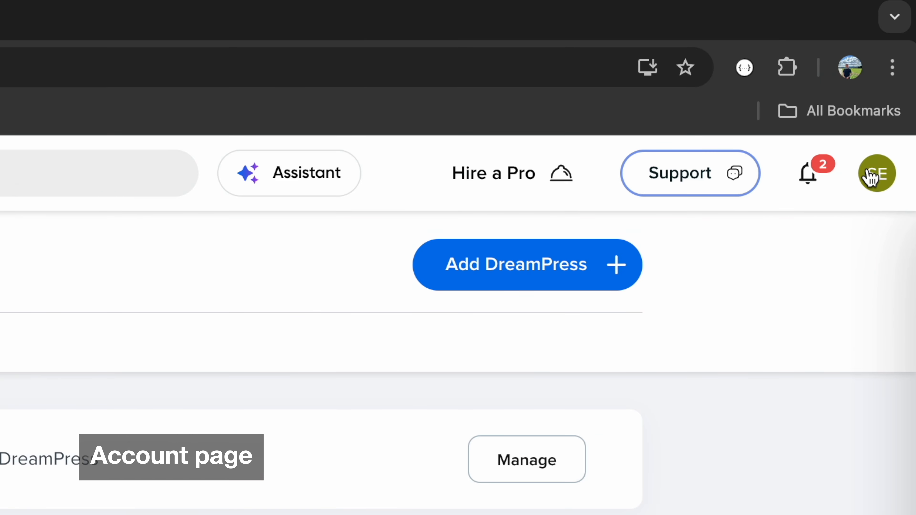
click(874, 176)
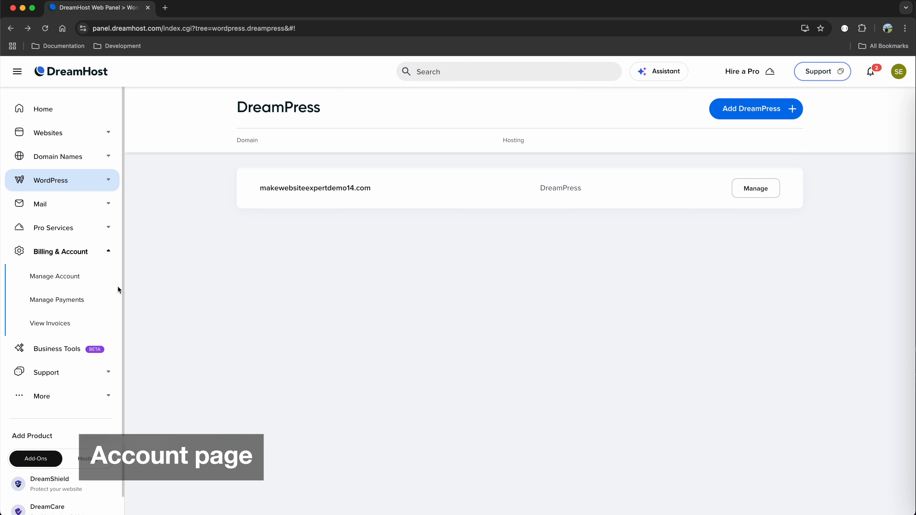
click(78, 141)
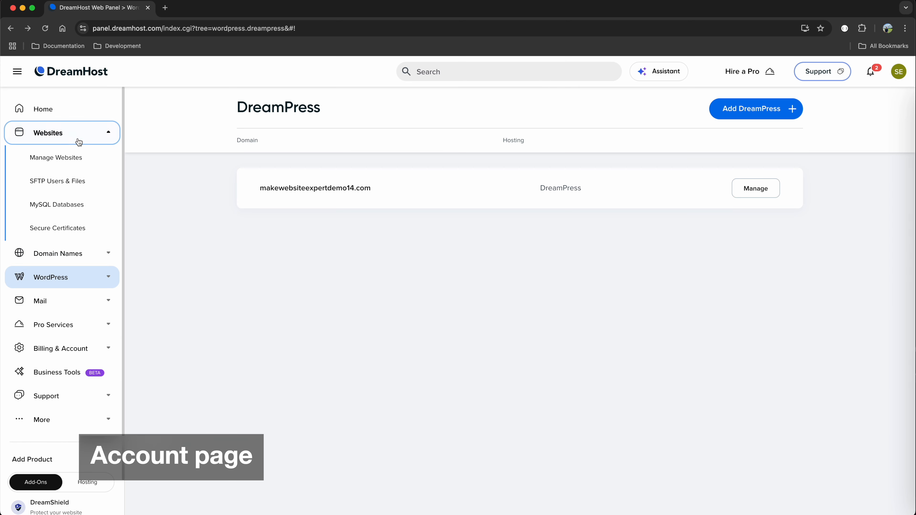
click(76, 161)
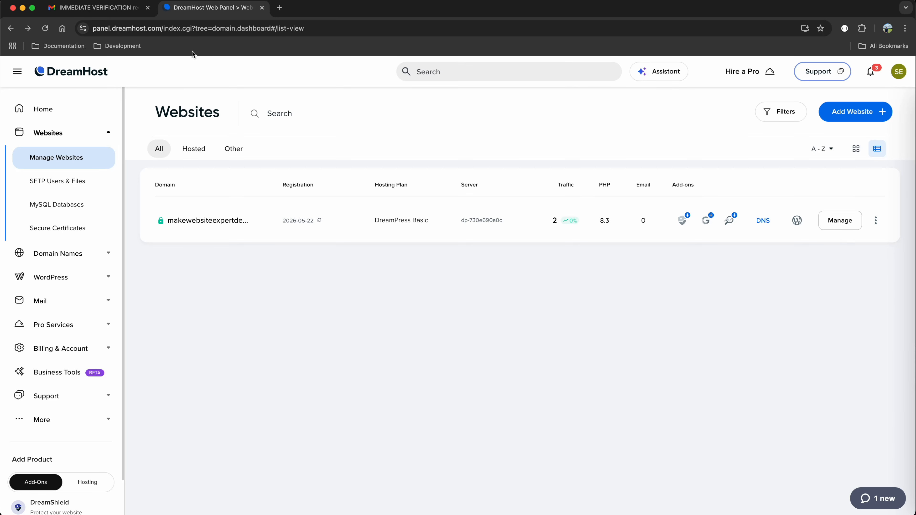
- Switch to Gmail, verify the registrant email address from DreamHost's verification message for makewebsiteexpertdemo14.com, and close the confirmation page
click(109, 13)
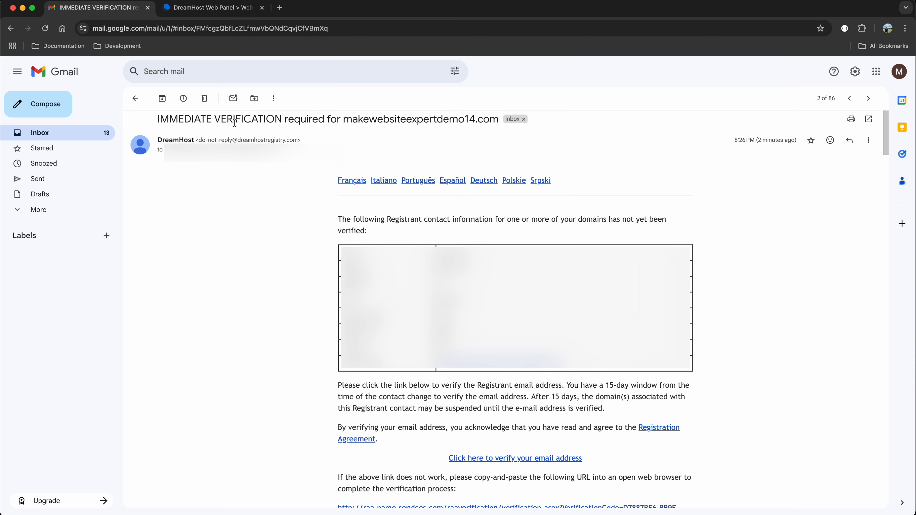
drag(158, 119, 372, 121)
click(494, 464)
click(523, 465)
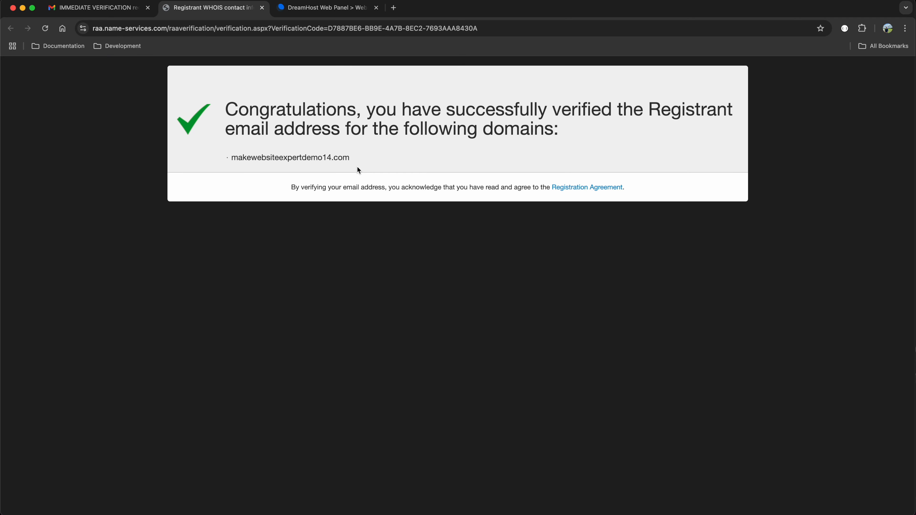
click(262, 8)
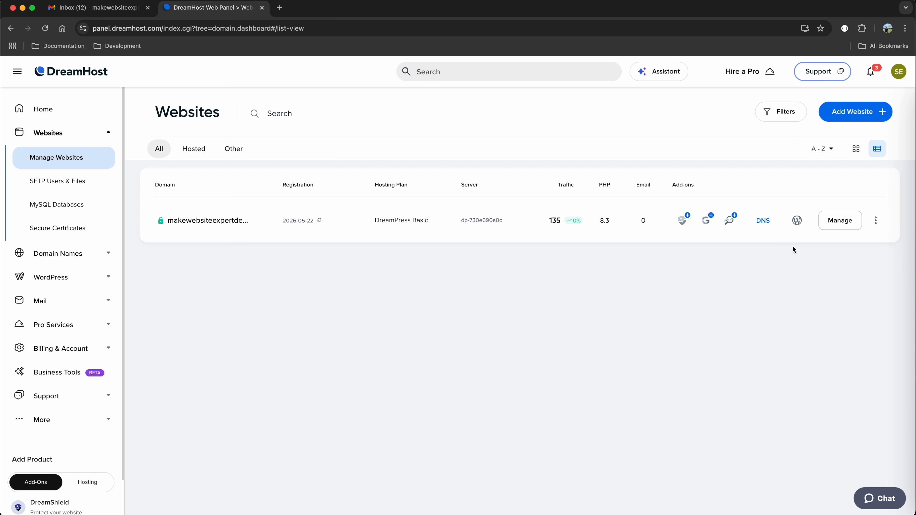
- Open the WordPress dashboard of makewebsiteexpertdemo14.com from the website list, closing the unreachable page and retrying if needed
click(797, 221)
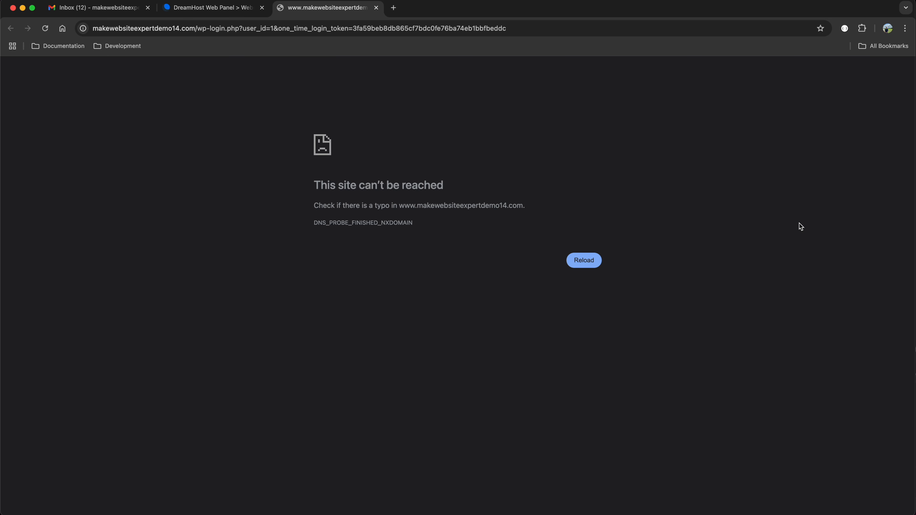
click(377, 7)
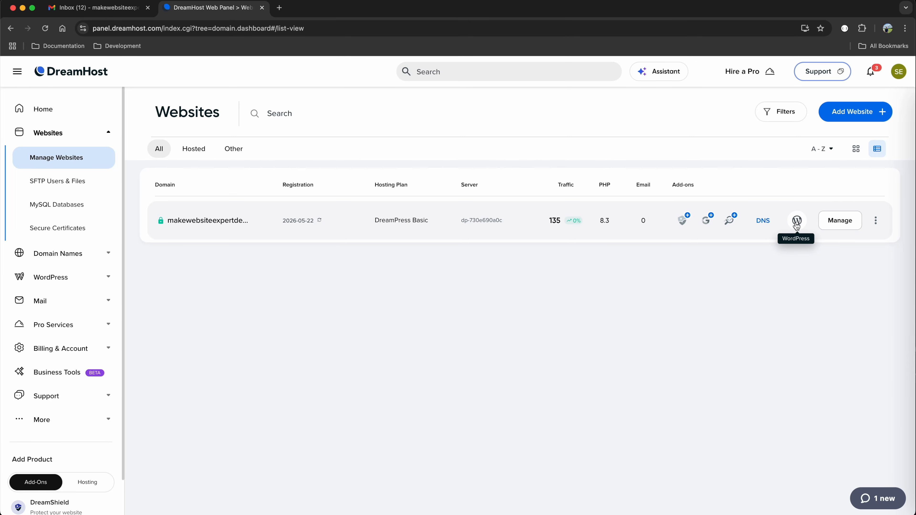
click(796, 224)
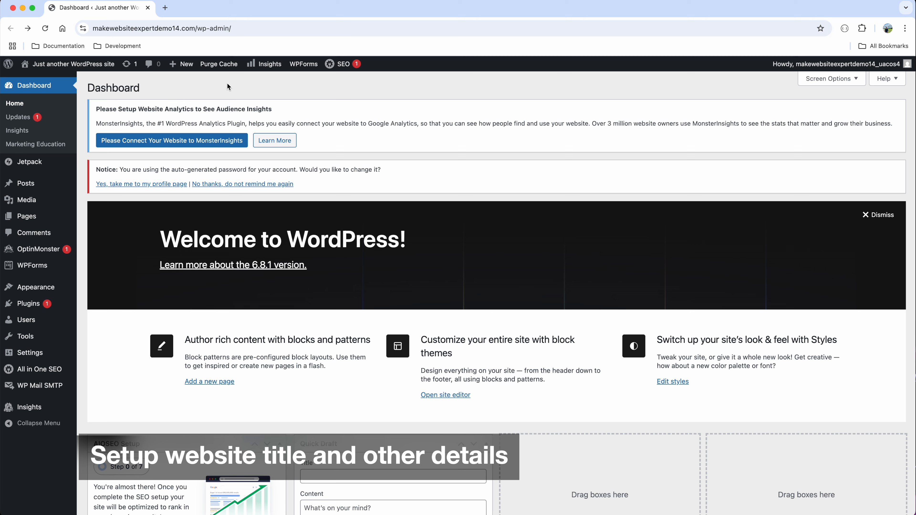
- View the live site in a separate browser tab to check its default title and content, and close it
mouse_move(91, 67)
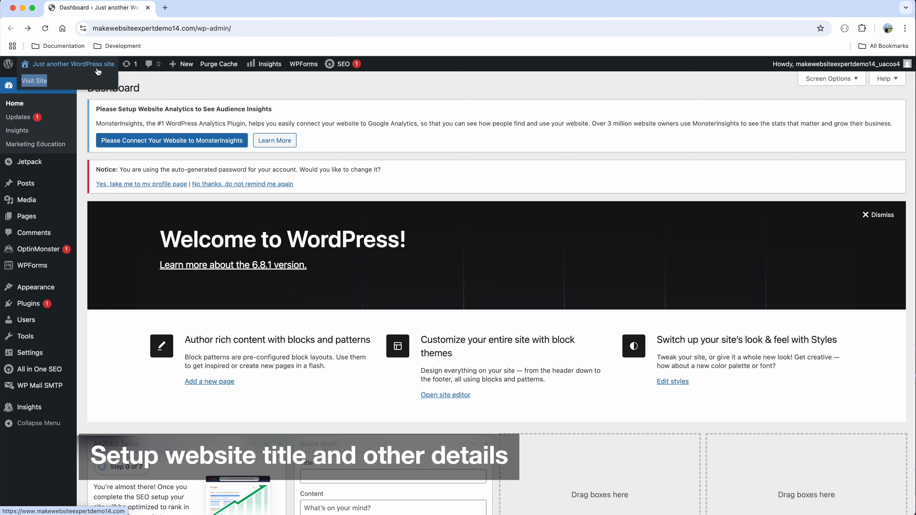
right_click(33, 80)
click(58, 86)
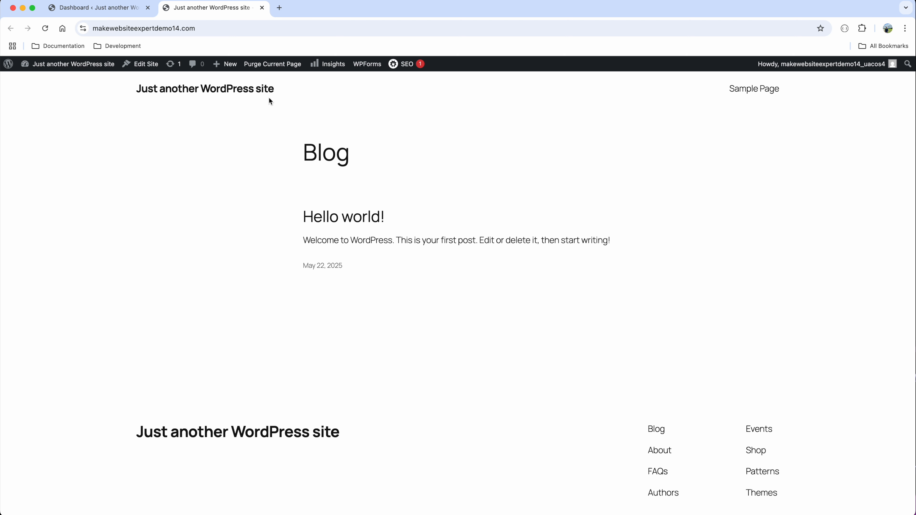
click(262, 8)
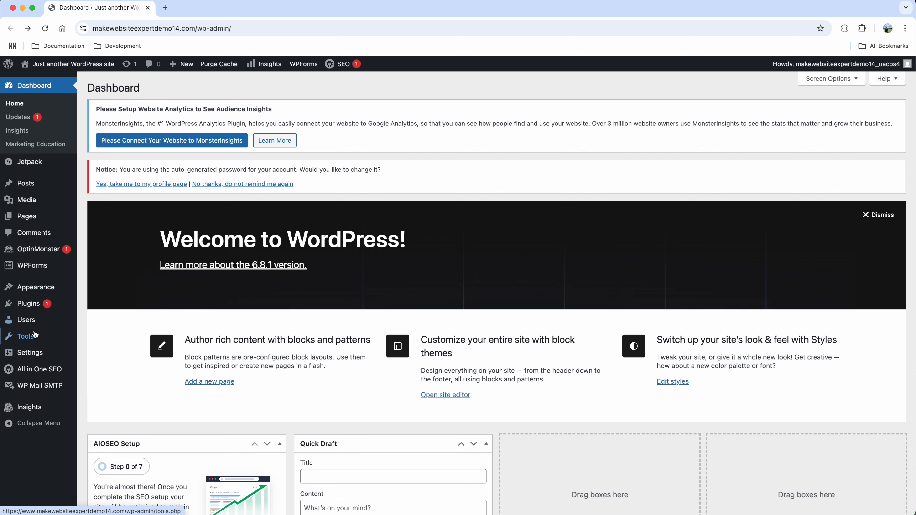
- In the general settings, set the site title to "New WordPress demo site" and leave the tagline empty
mouse_move(37, 361)
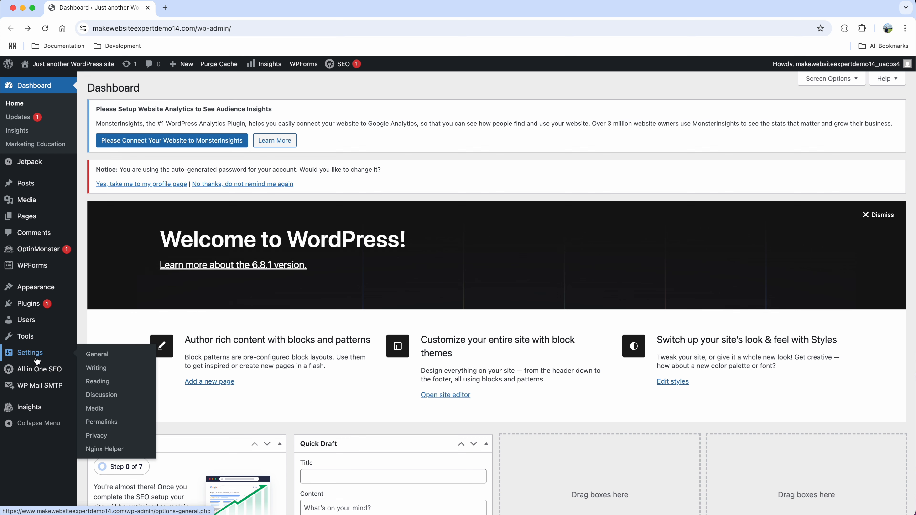
click(97, 354)
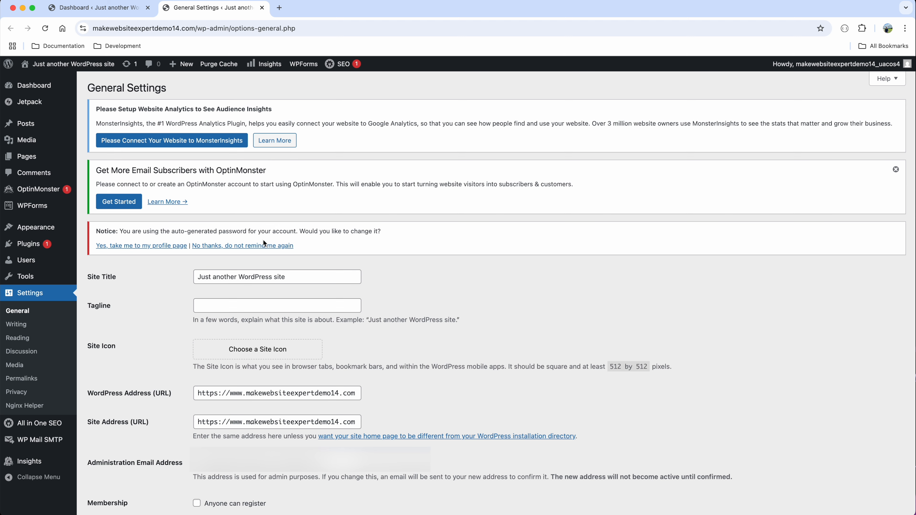
scroll(362, 319, down, 1)
drag(293, 253, 194, 253)
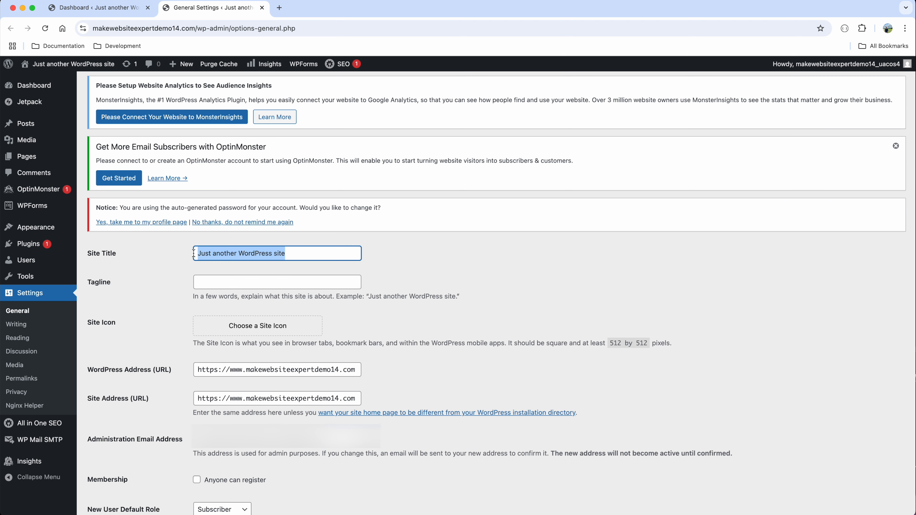
text(New WordPress demo site)
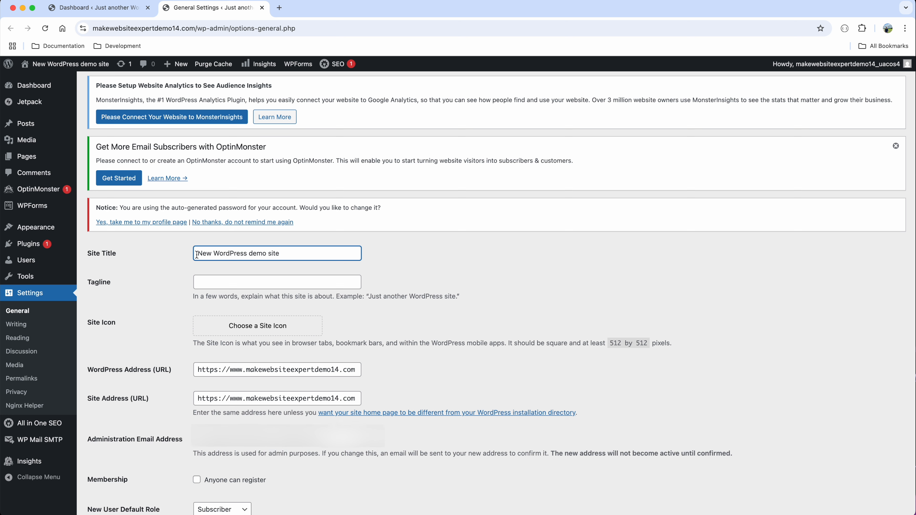
click(204, 283)
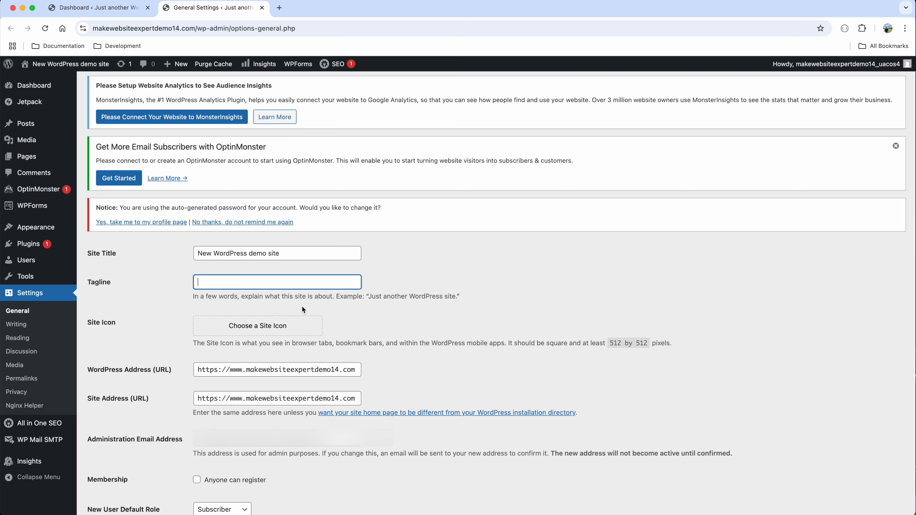
- Look at the upload and media library options for the site icon, and close the chooser without selecting an image
scroll(303, 310, down, 3)
drag(119, 226, 88, 226)
click(271, 228)
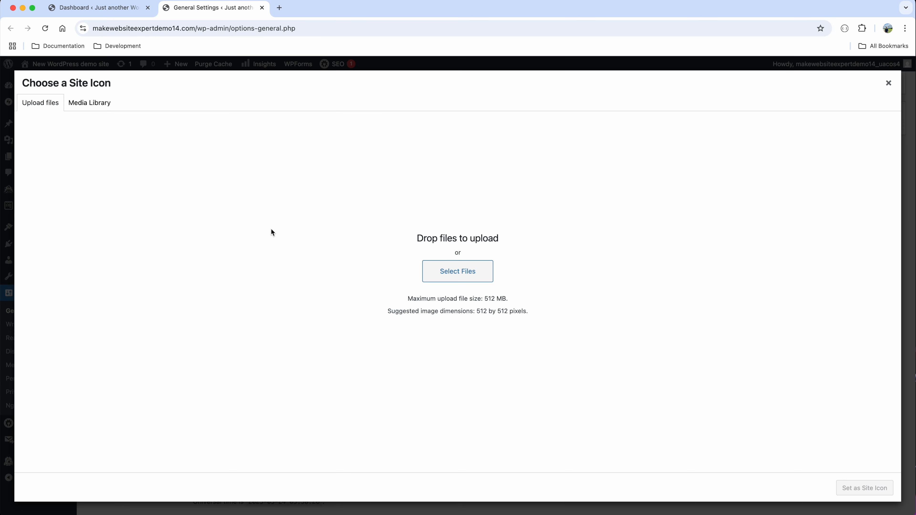
click(92, 104)
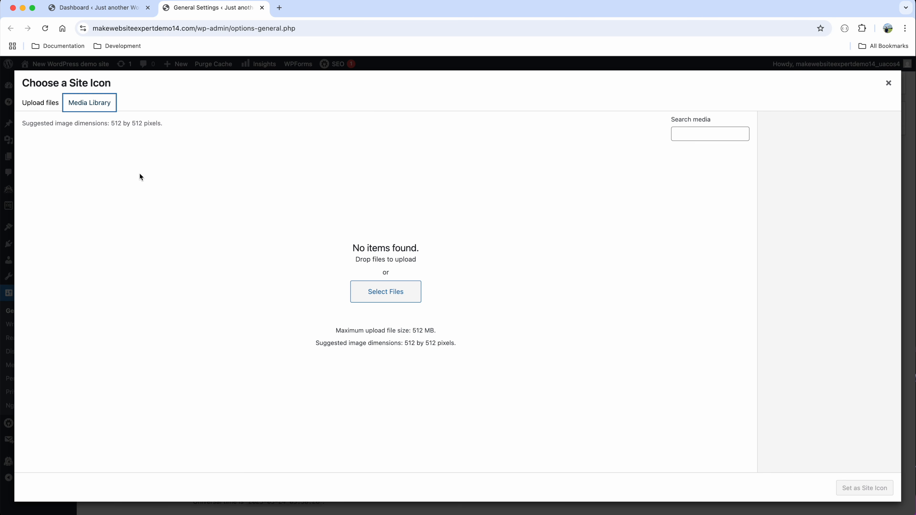
key(Escape)
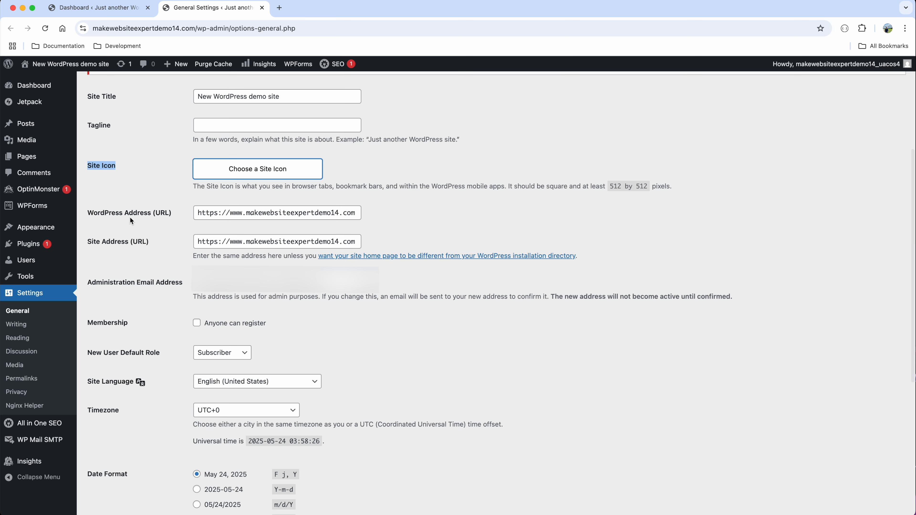
- Review the remaining general settings, including addresses, timezone and date format, save the changes, and close the settings page
click(126, 220)
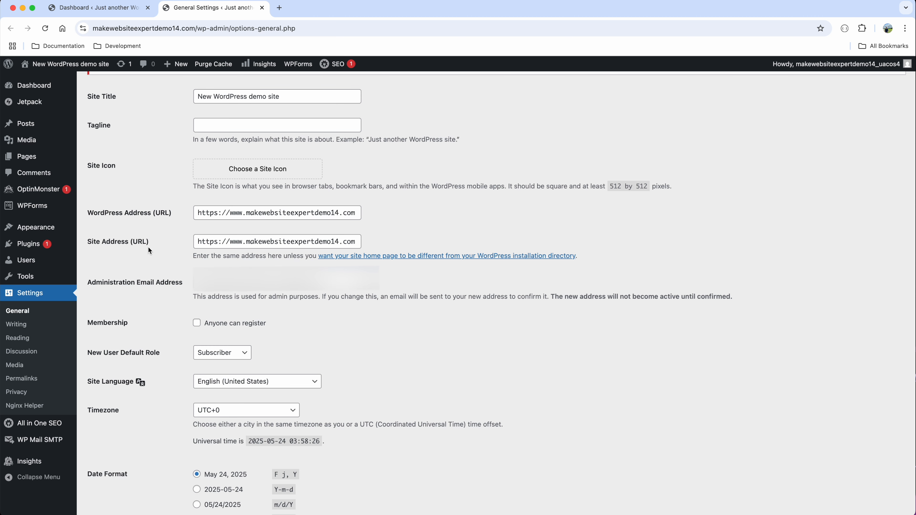
scroll(137, 258, down, 2)
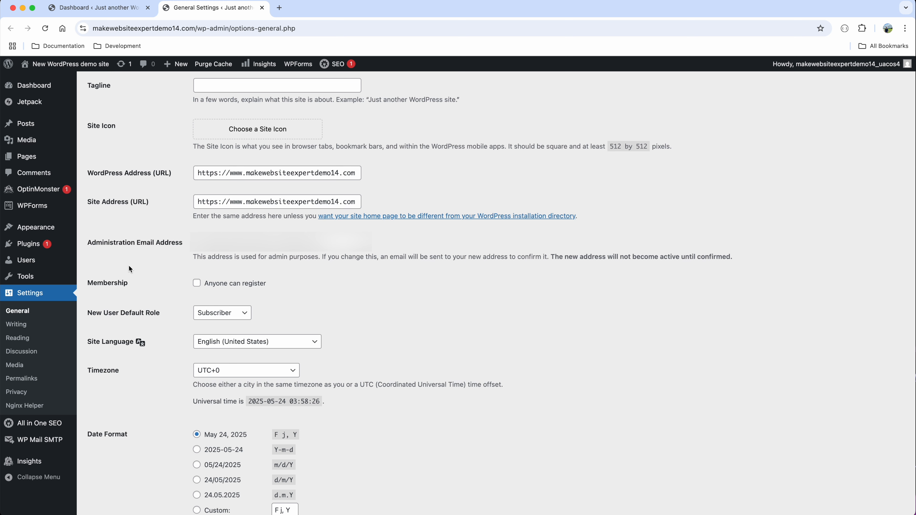
scroll(129, 269, down, 10)
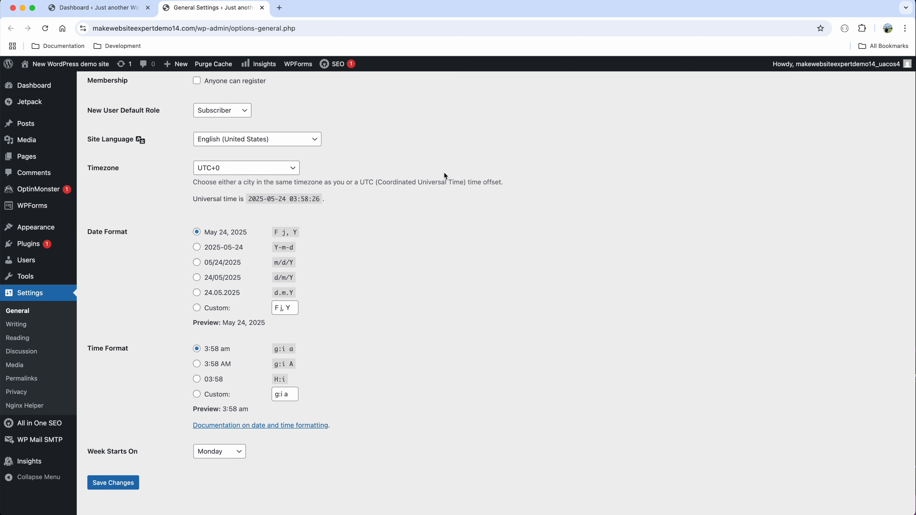
scroll(445, 176, down, 1)
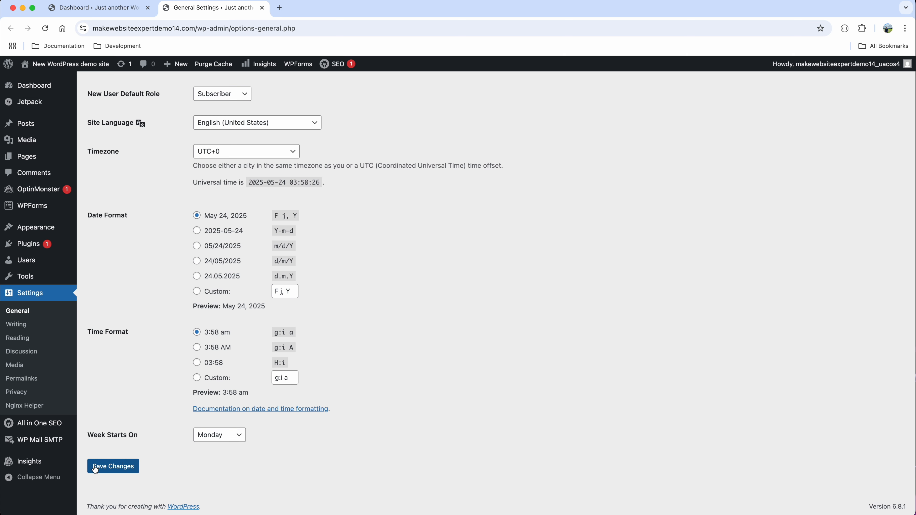
click(114, 472)
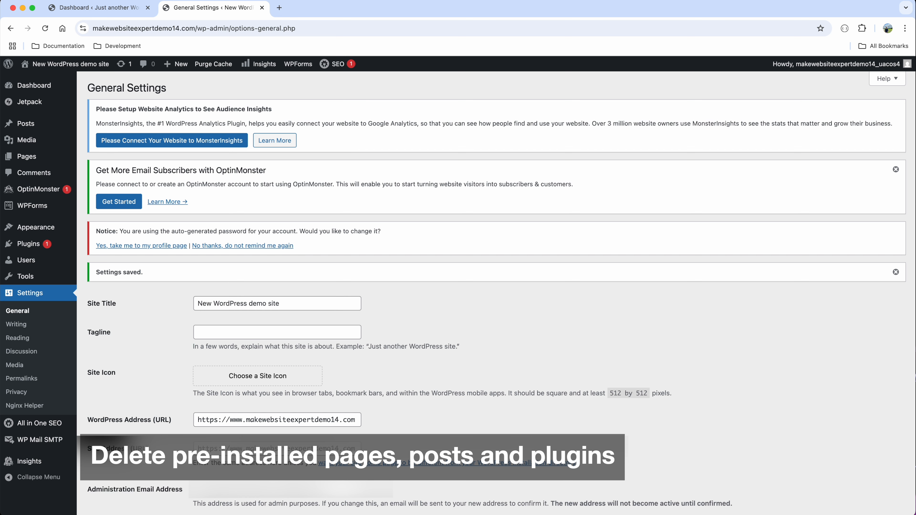
click(262, 8)
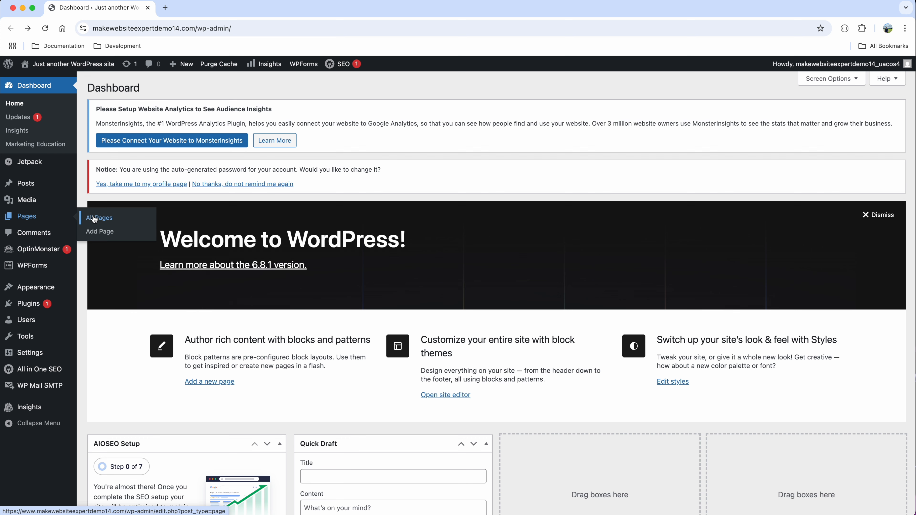
- Open the list of all pages in a separate browser tab and move the Privacy Policy and Sample Page to the trash
right_click(94, 219)
click(108, 223)
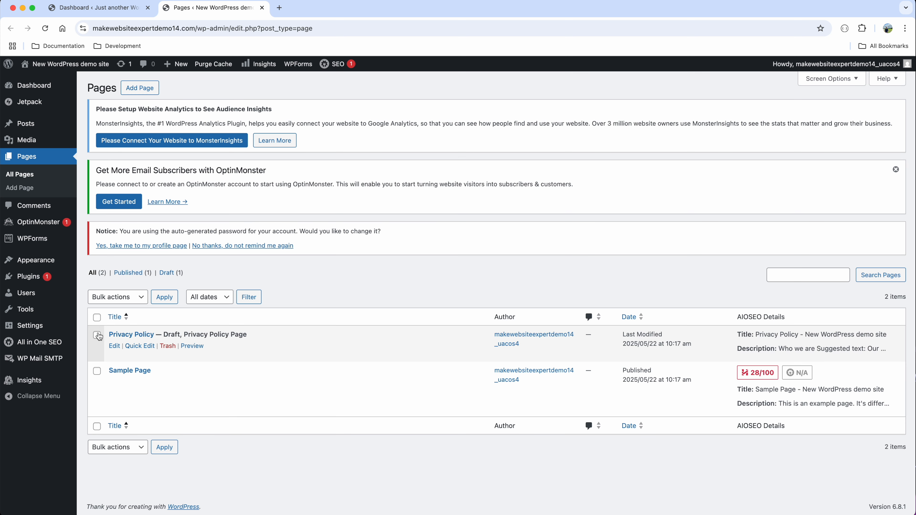
click(97, 318)
click(139, 303)
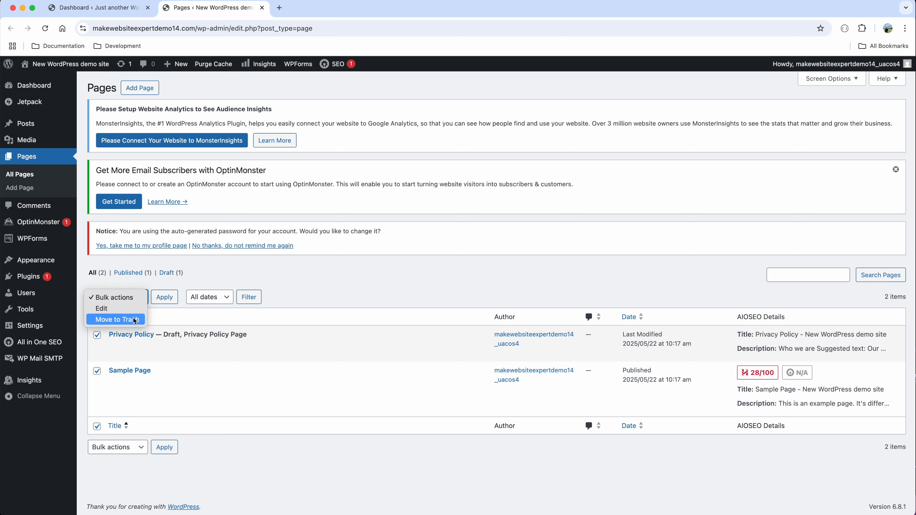
click(134, 320)
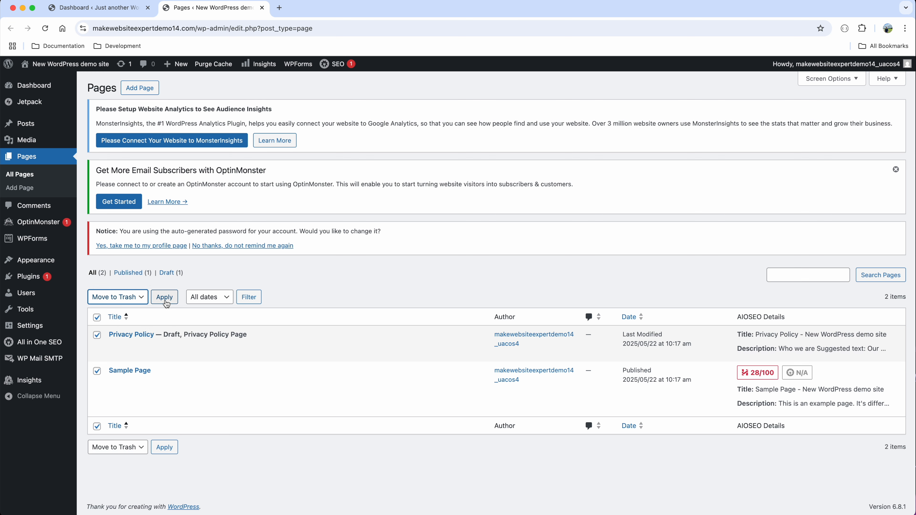
click(164, 297)
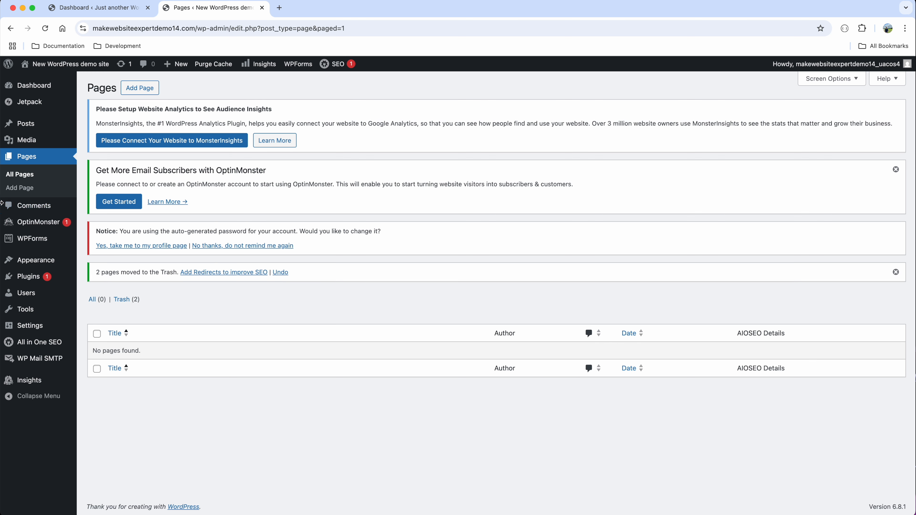
- Open the list of all posts and move the "Hello world!" post to the trash
mouse_move(31, 125)
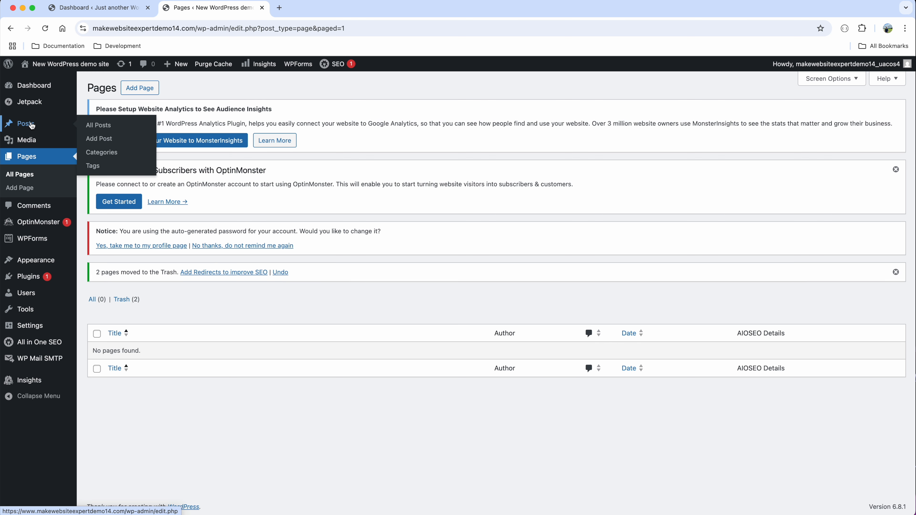
click(96, 126)
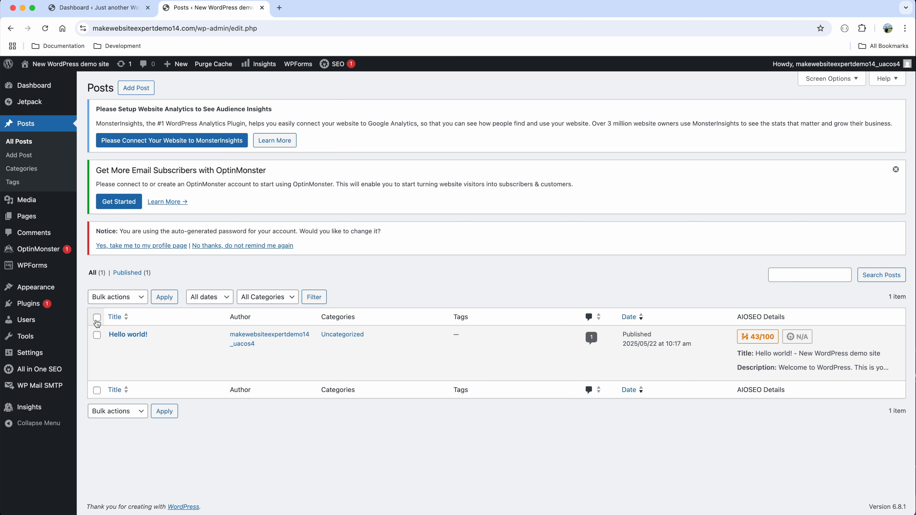
click(97, 319)
click(119, 297)
click(125, 321)
click(164, 297)
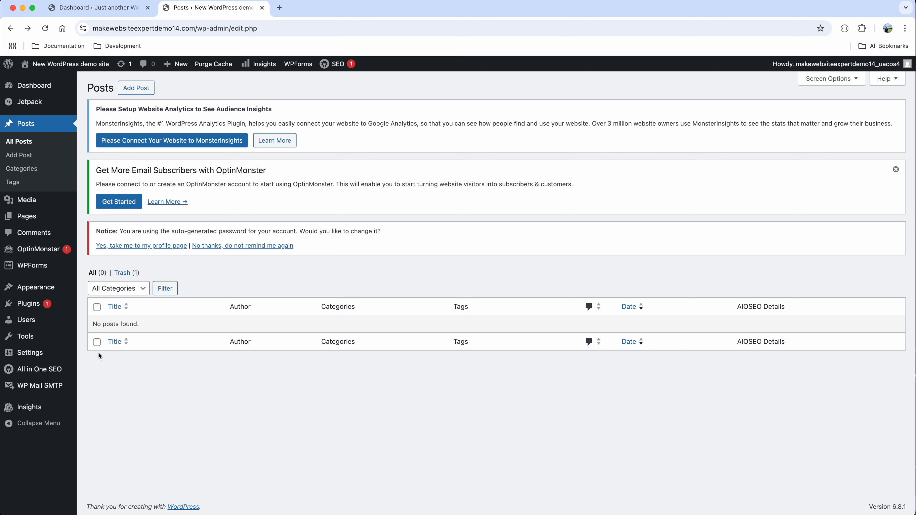
- Open the list of installed plugins and delete the Hello Dolly plugin
mouse_move(74, 304)
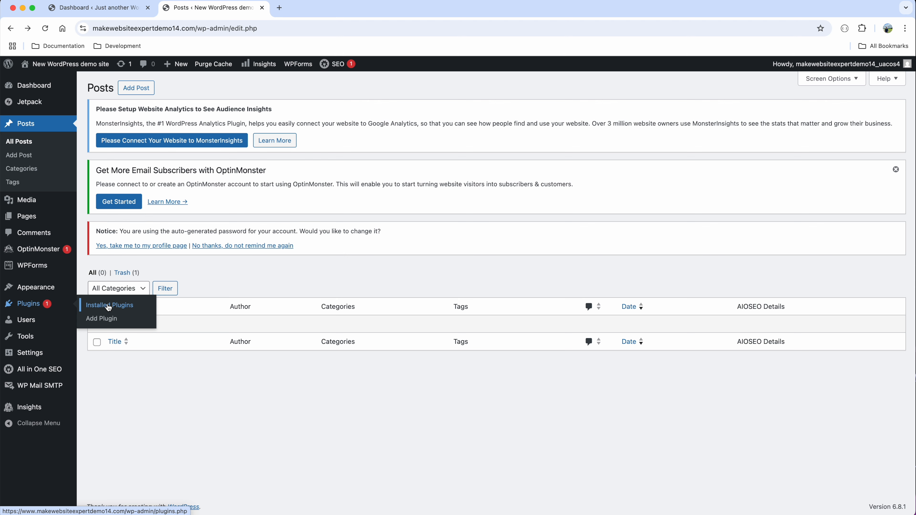
click(109, 306)
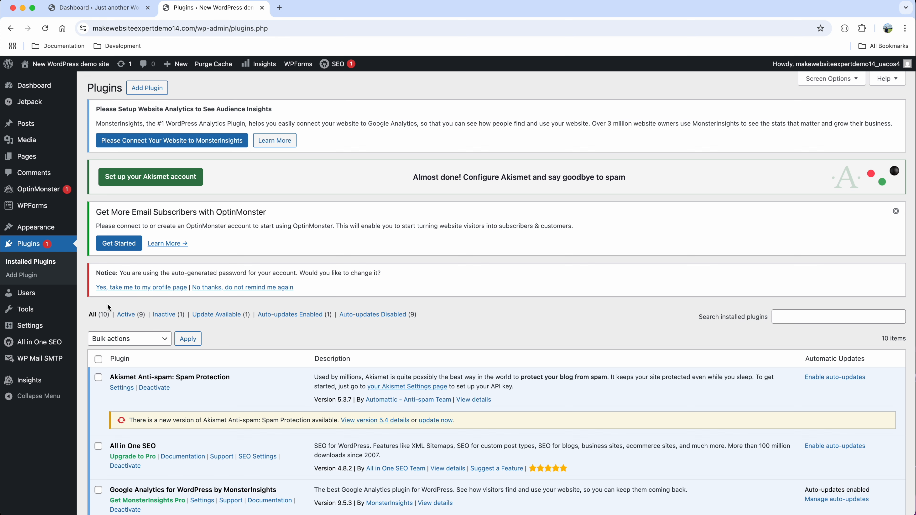
scroll(228, 364, down, 2)
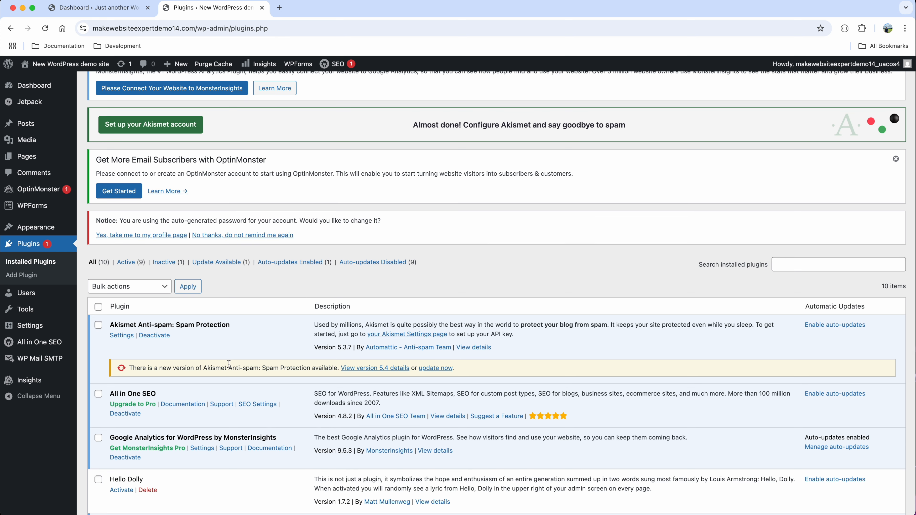
scroll(228, 364, down, 5)
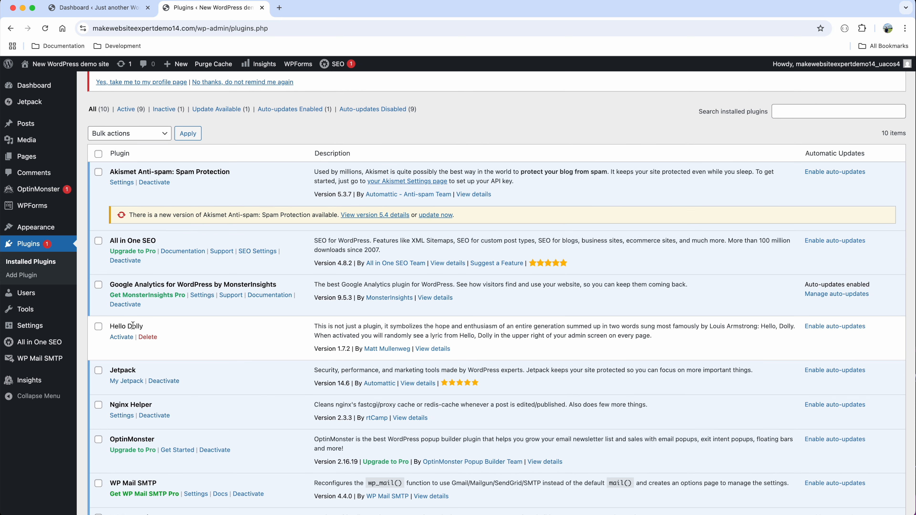
click(98, 329)
click(134, 135)
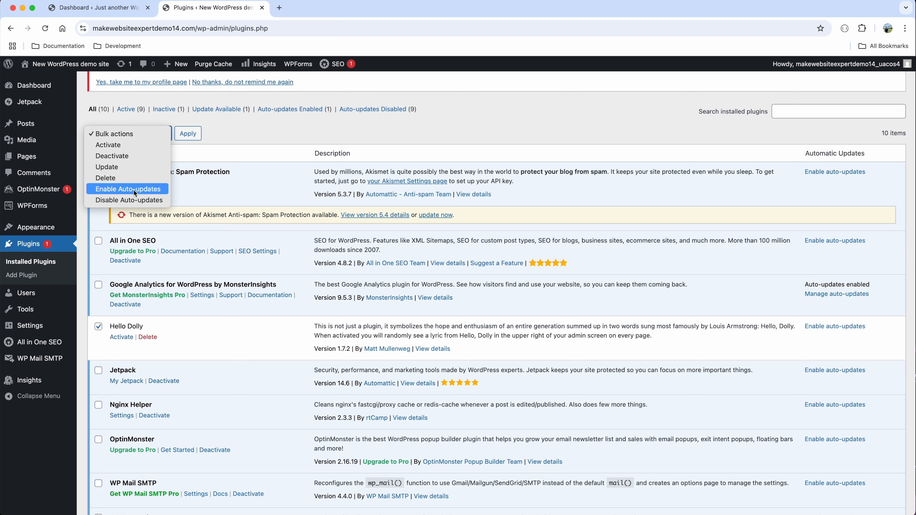
click(245, 127)
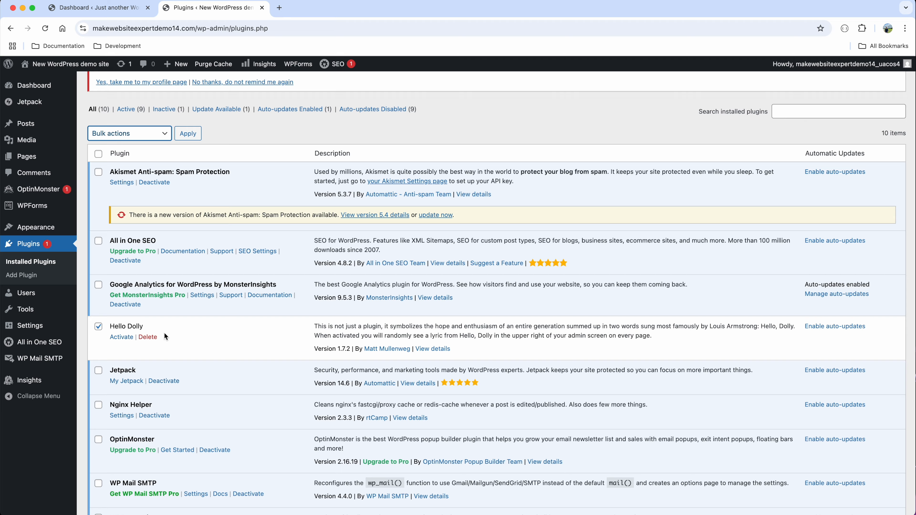
click(148, 337)
click(534, 91)
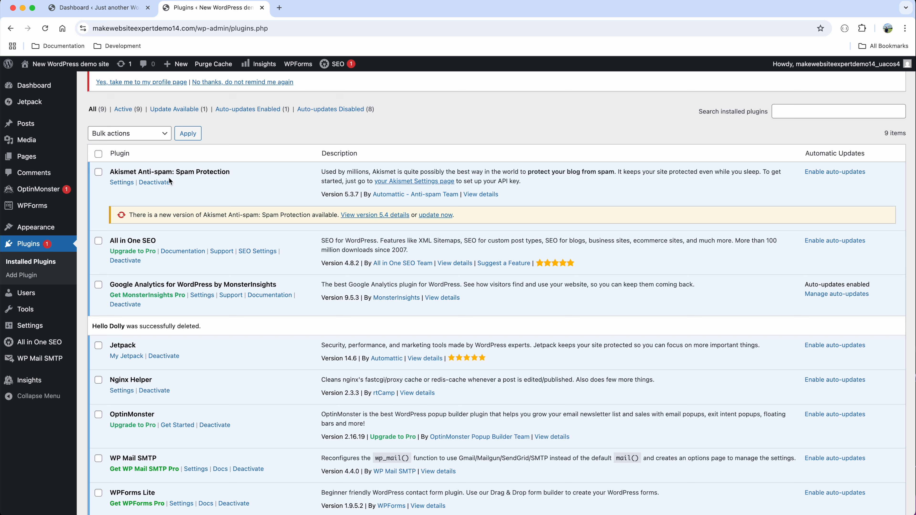
- Deactivate the Akismet Anti-spam: Spam Protection plugin and delete it
click(99, 173)
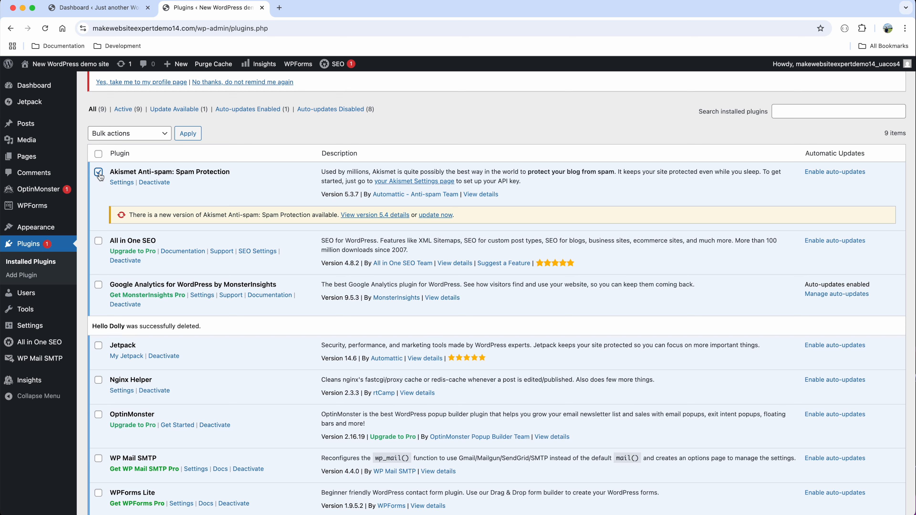
click(155, 182)
scroll(144, 350, down, 3)
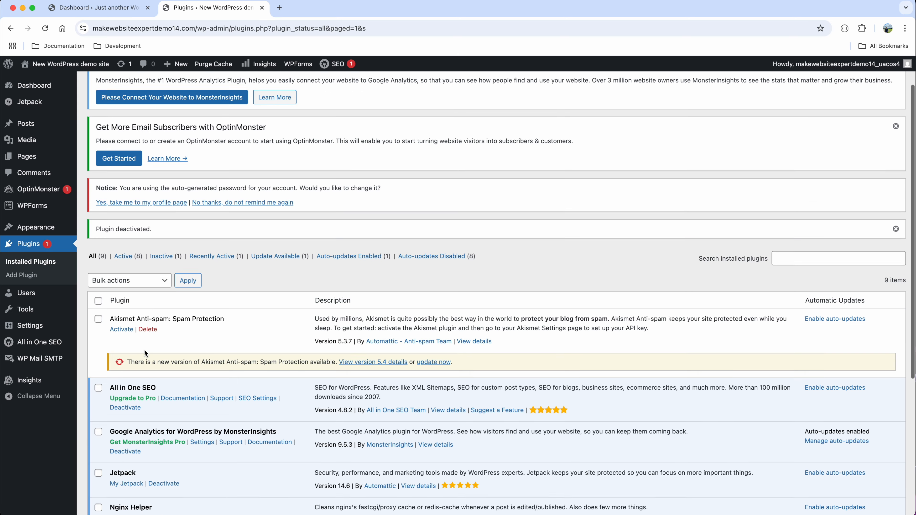
click(98, 254)
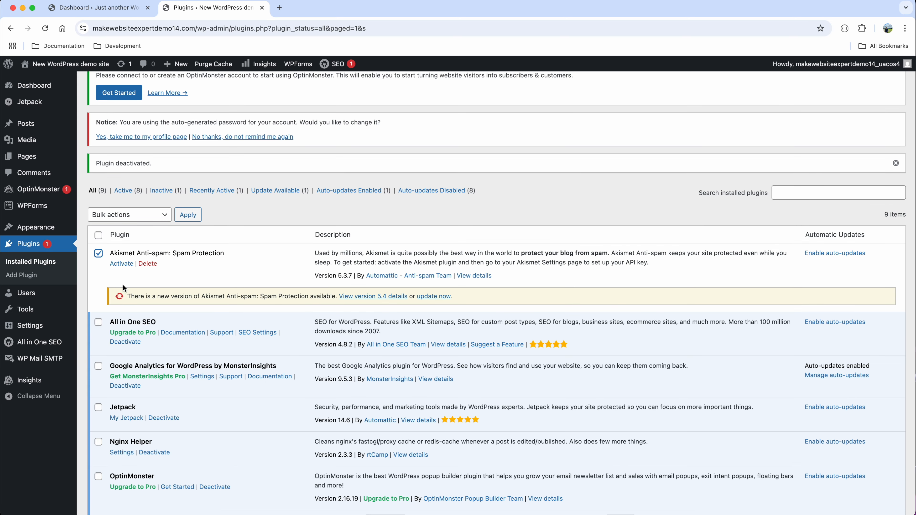
click(149, 264)
key(Return)
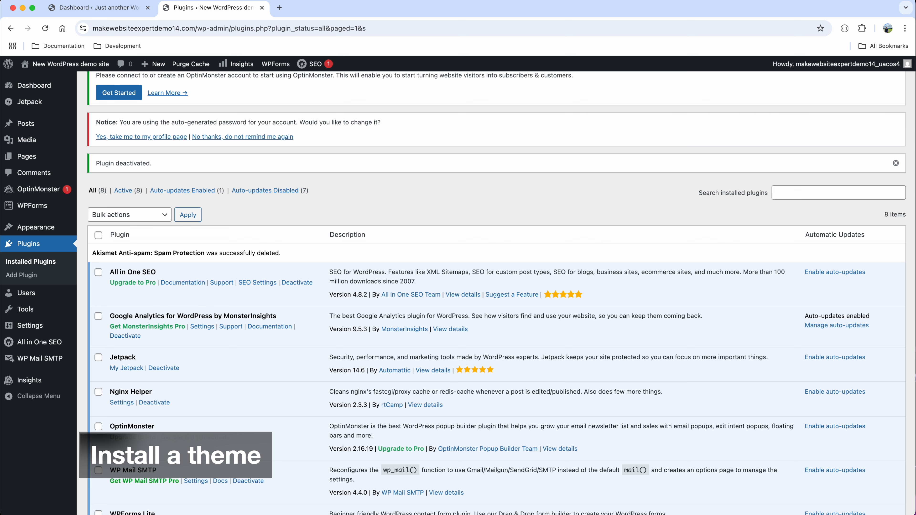
- Close the plugins page, open the installed themes in a separate browser tab, and go to the page for adding a new theme
click(262, 7)
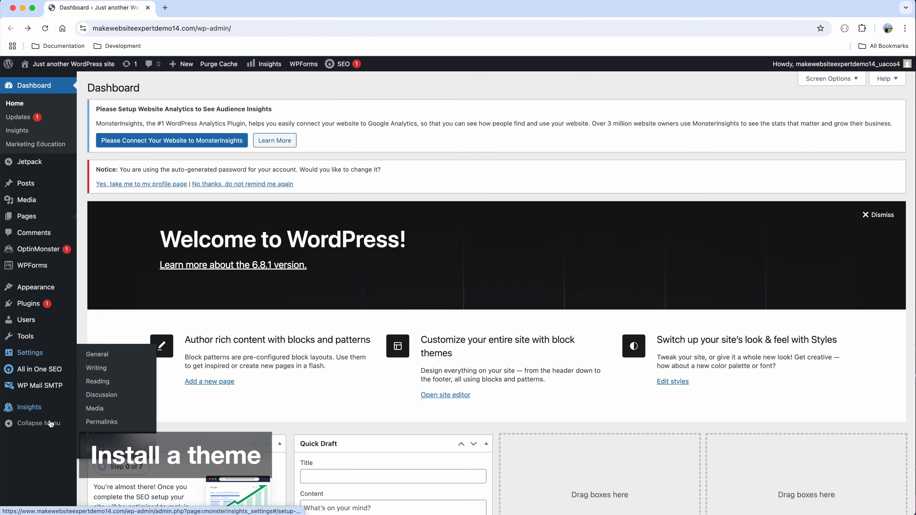
mouse_move(55, 287)
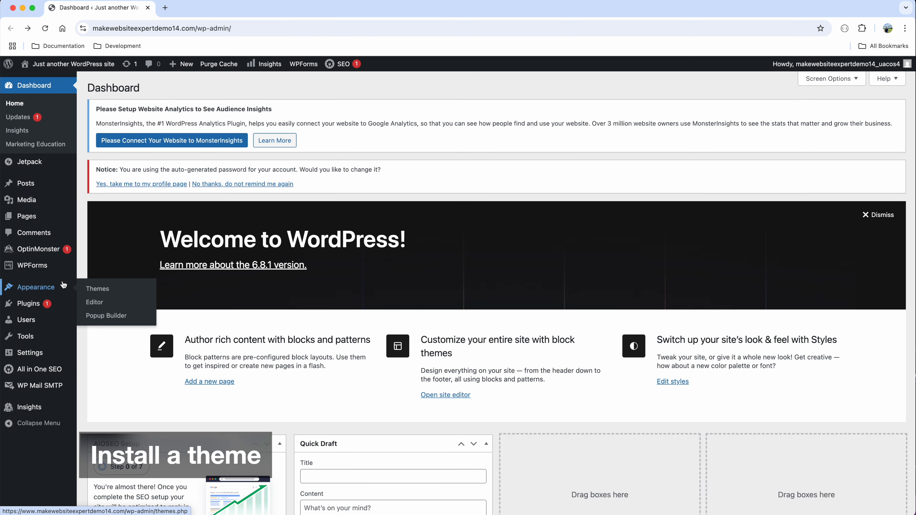
click(94, 290)
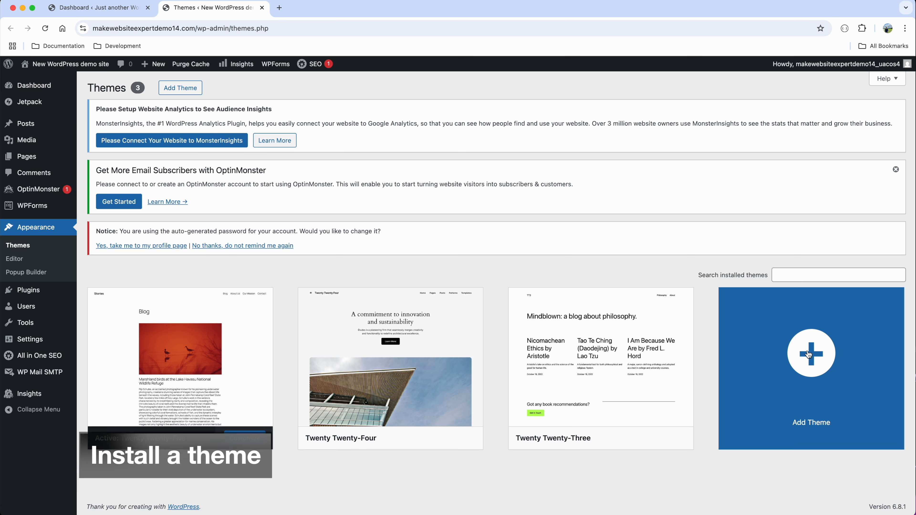
click(808, 352)
- Browse the popular themes, look through the preview of the Kadence theme, and close the preview
scroll(676, 408, down, 5)
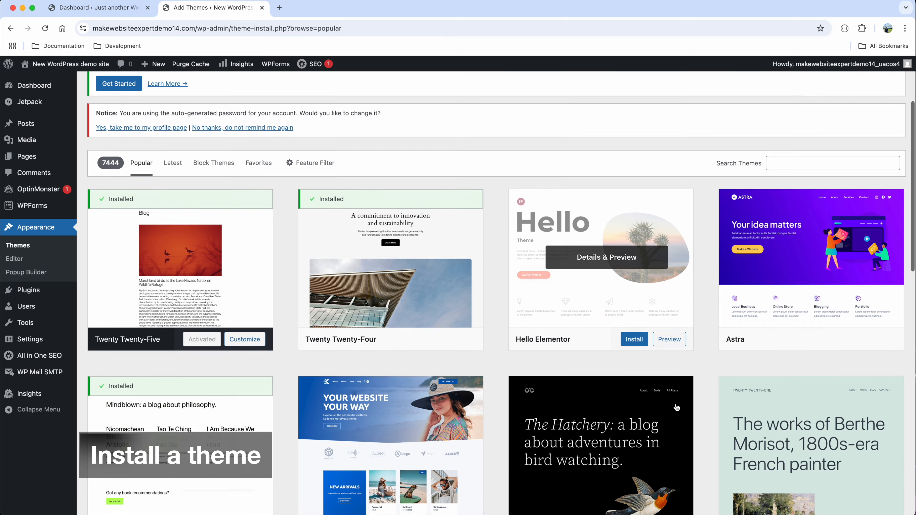
scroll(676, 407, down, 8)
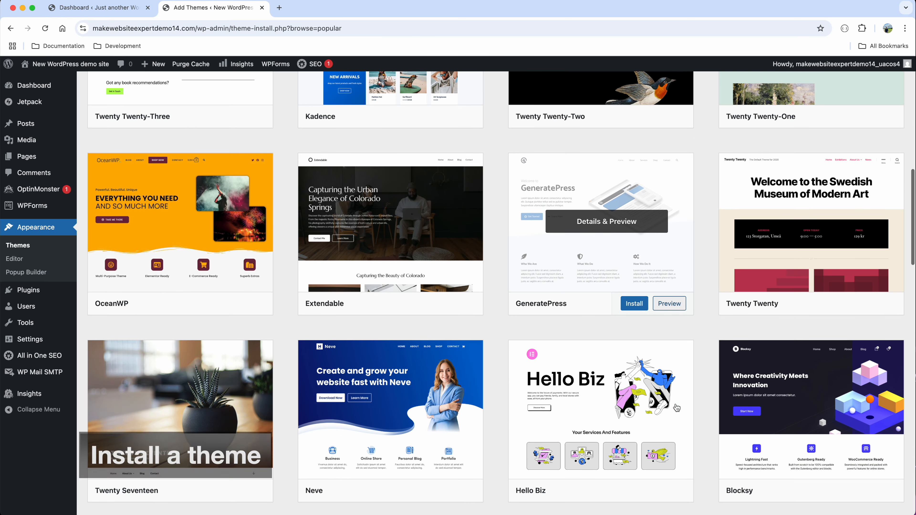
scroll(676, 408, down, 3)
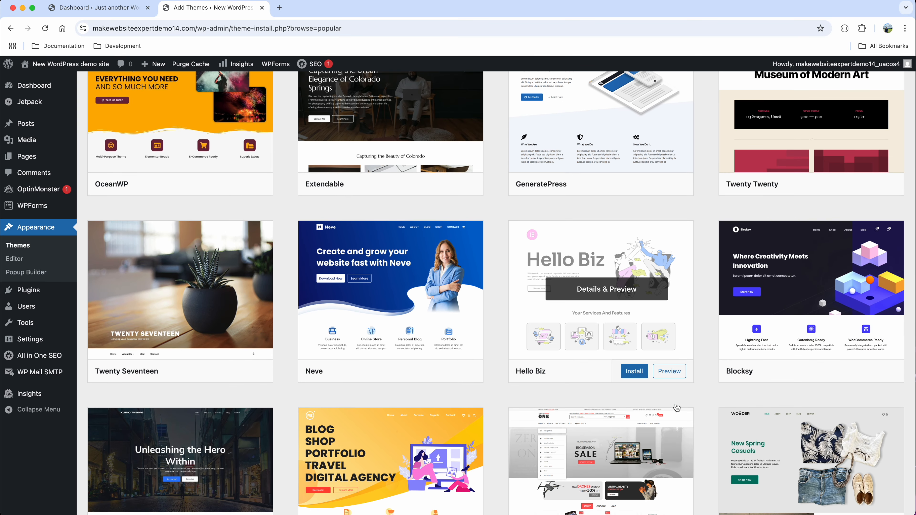
scroll(677, 408, up, 15)
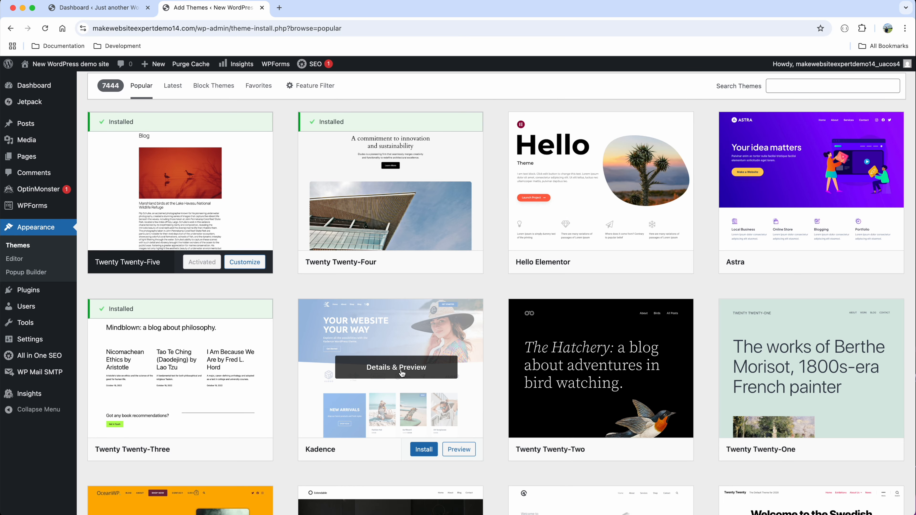
click(465, 450)
scroll(466, 451, down, 5)
scroll(466, 452, down, 3)
scroll(466, 451, up, 10)
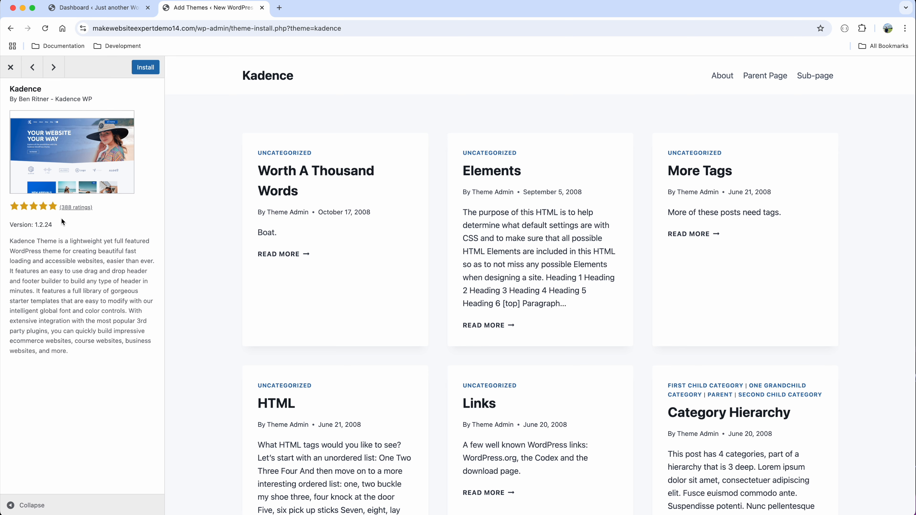
click(10, 67)
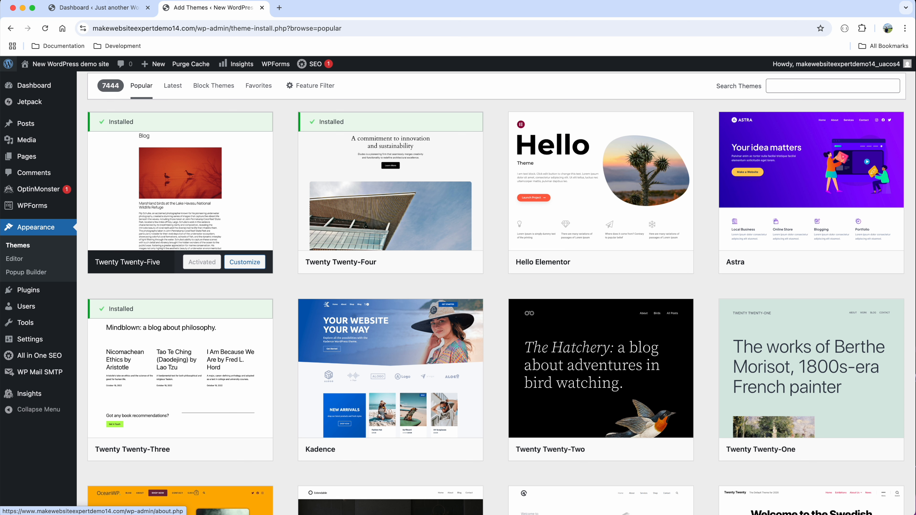
- Search the themes for "astra", preview the Astra theme, and install and activate it
click(814, 85)
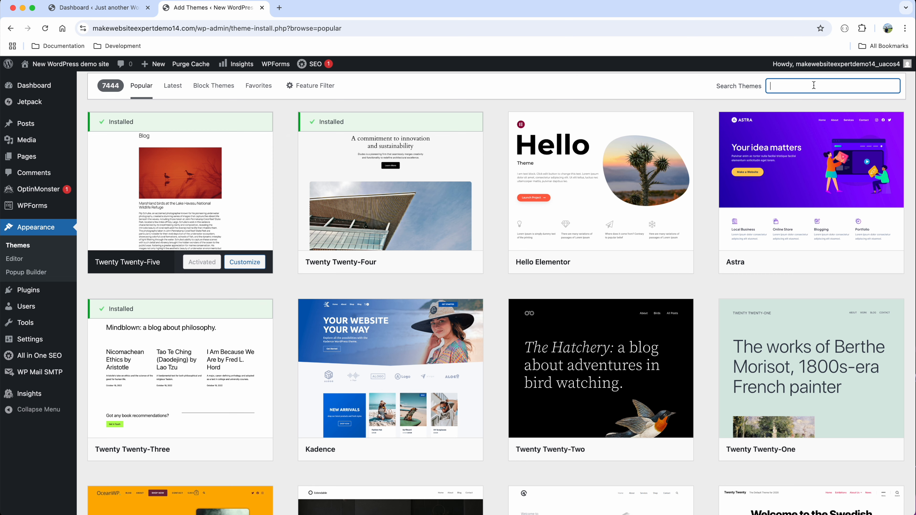
text(astra)
click(252, 457)
scroll(477, 238, down, 10)
scroll(477, 238, down, 20)
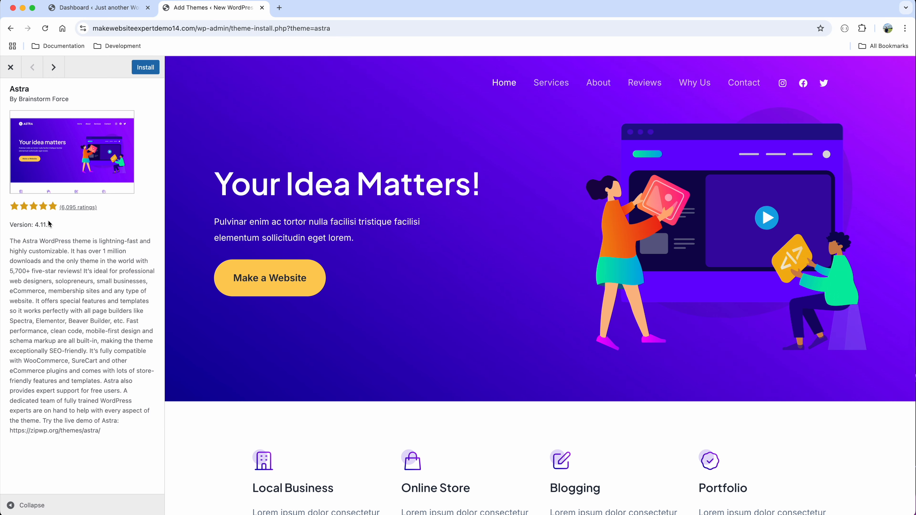
click(143, 72)
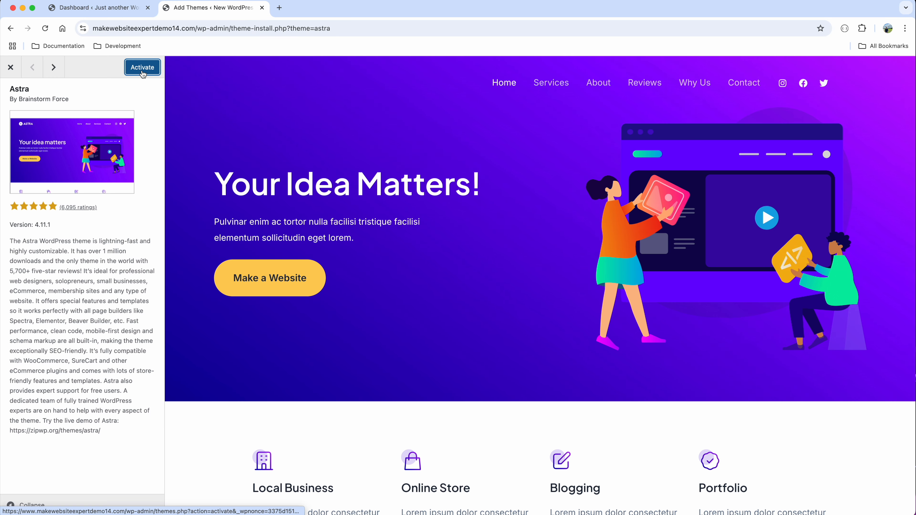
click(142, 67)
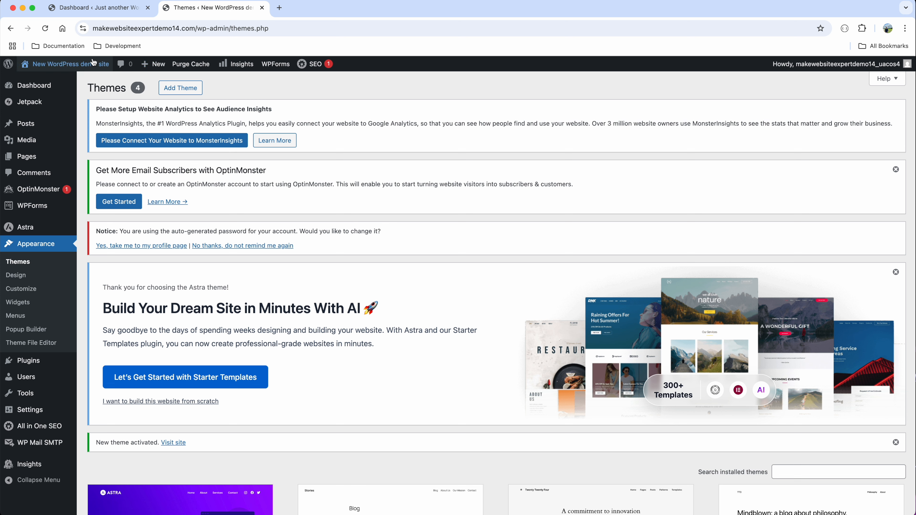
- View the live site with the activated theme in a separate browser tab, and close that tab
mouse_move(91, 65)
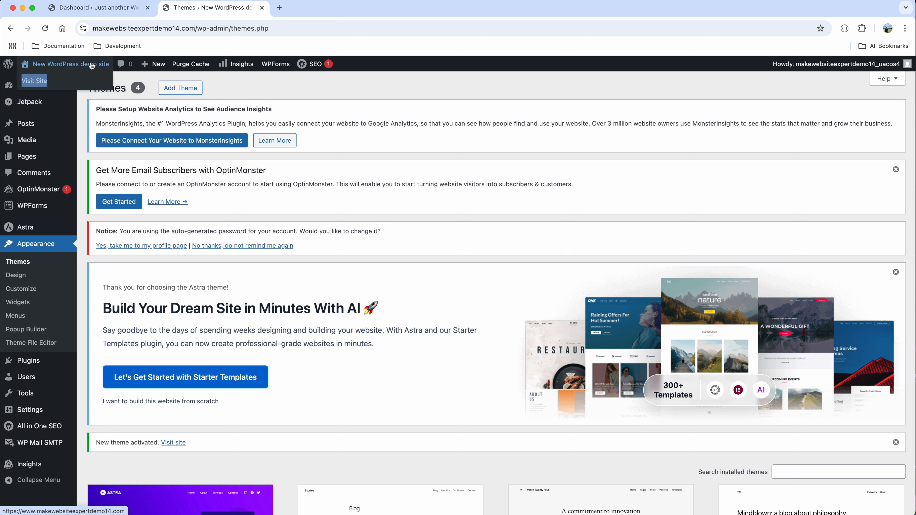
right_click(29, 84)
click(50, 88)
click(305, 12)
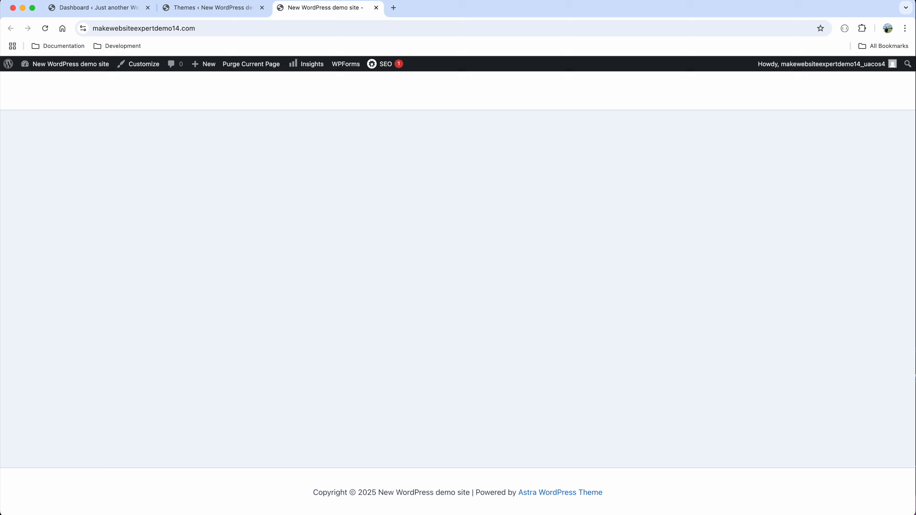
click(377, 8)
- Open the page for adding plugins and search the plugin directory for "starter templates"
mouse_move(41, 365)
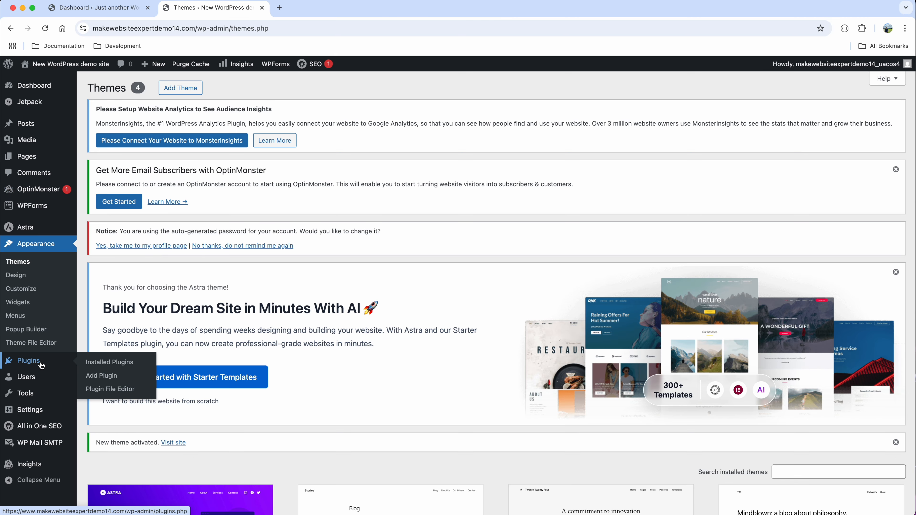
click(109, 376)
scroll(591, 304, down, 3)
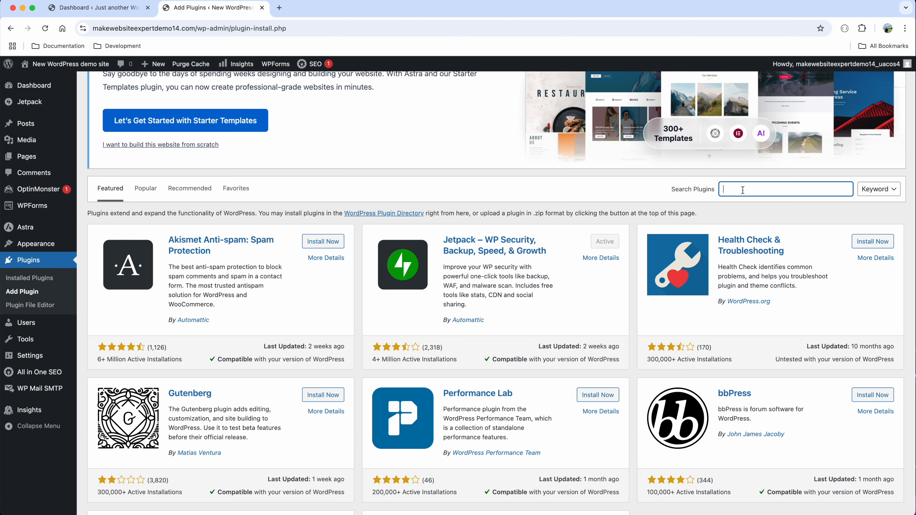
text(starter templates)
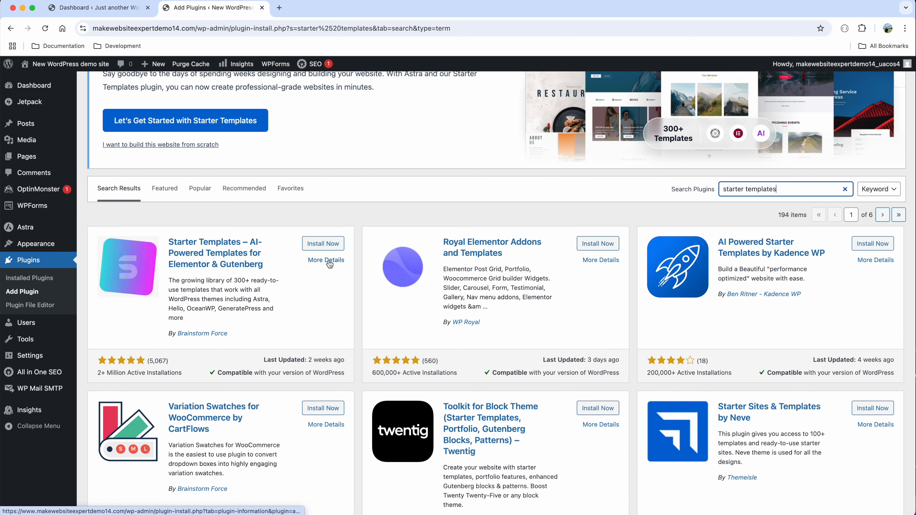
- Open the details of the Starter Templates plugin by Brainstorm Force and examine its description, screenshots and reviews
click(326, 260)
scroll(364, 270, down, 10)
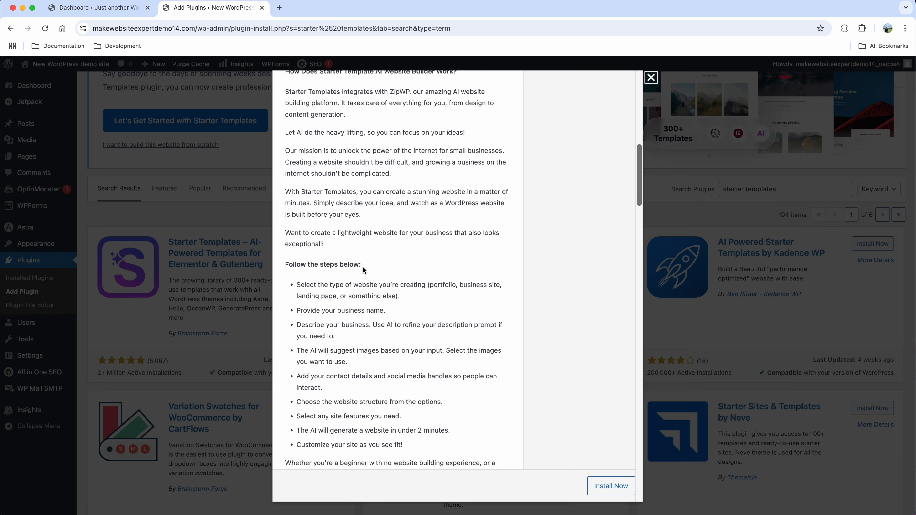
scroll(364, 270, down, 10)
scroll(364, 269, up, 20)
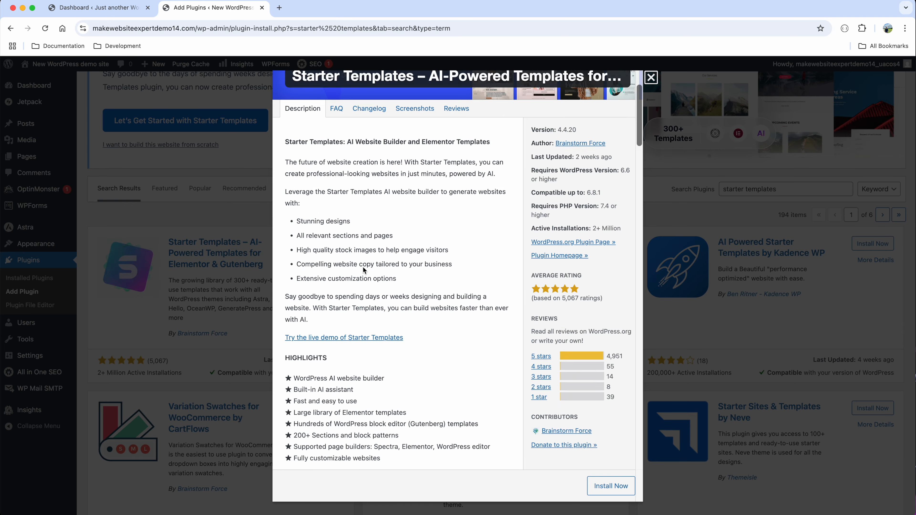
scroll(364, 270, up, 3)
click(415, 199)
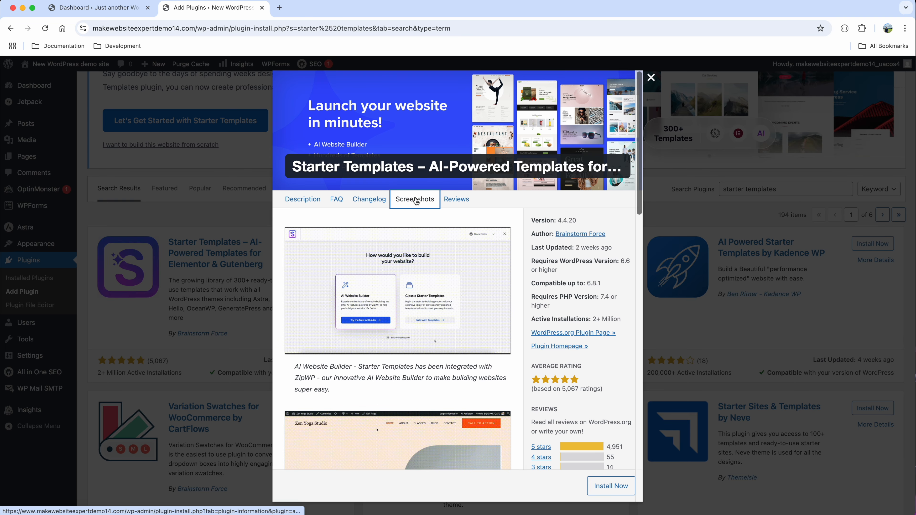
scroll(416, 201, down, 10)
click(456, 200)
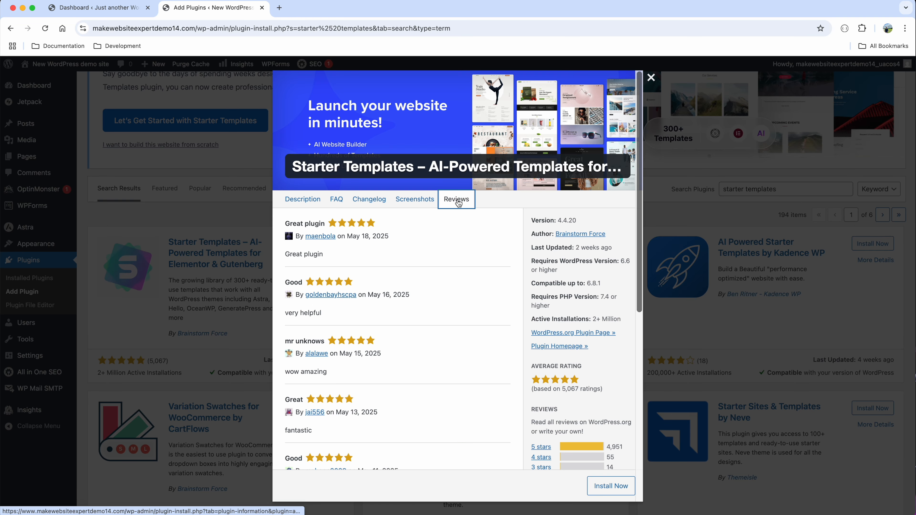
- Install and activate the Starter Templates plugin, and choose to build with classic templates using Elementor as the page builder
click(612, 487)
click(616, 487)
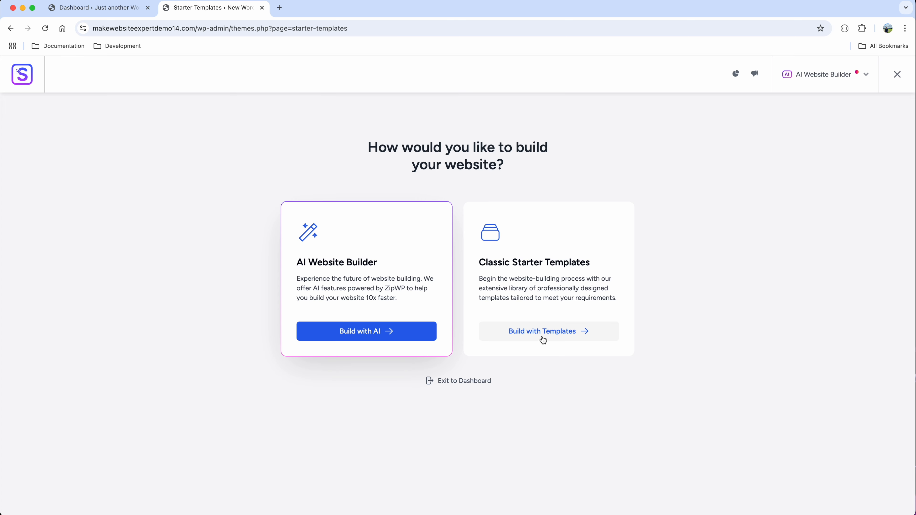
click(547, 340)
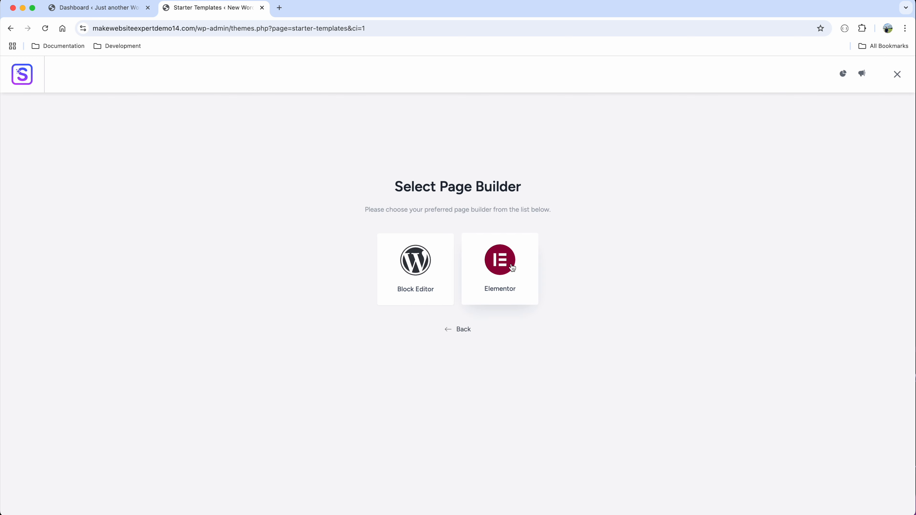
click(512, 267)
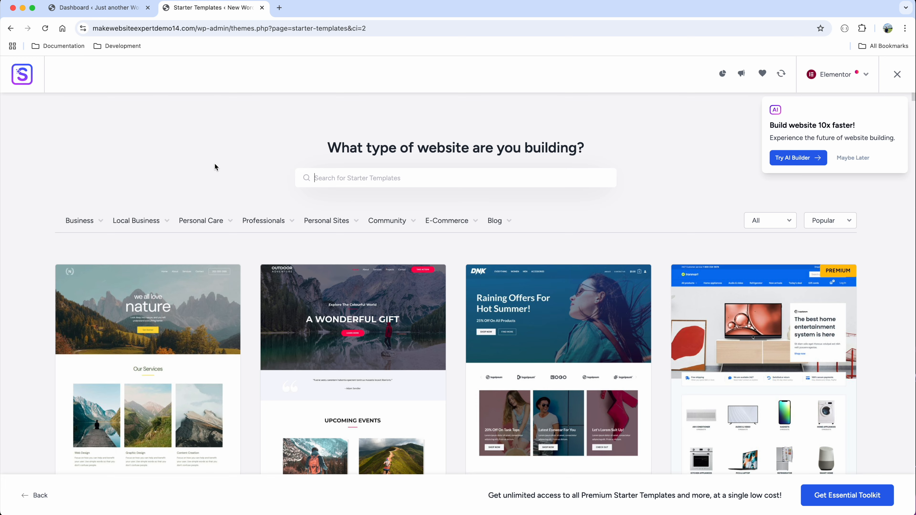
- Look over the template library and its categories, search it for "lotus spa", and open the Lotus Spa template
scroll(281, 302, down, 5)
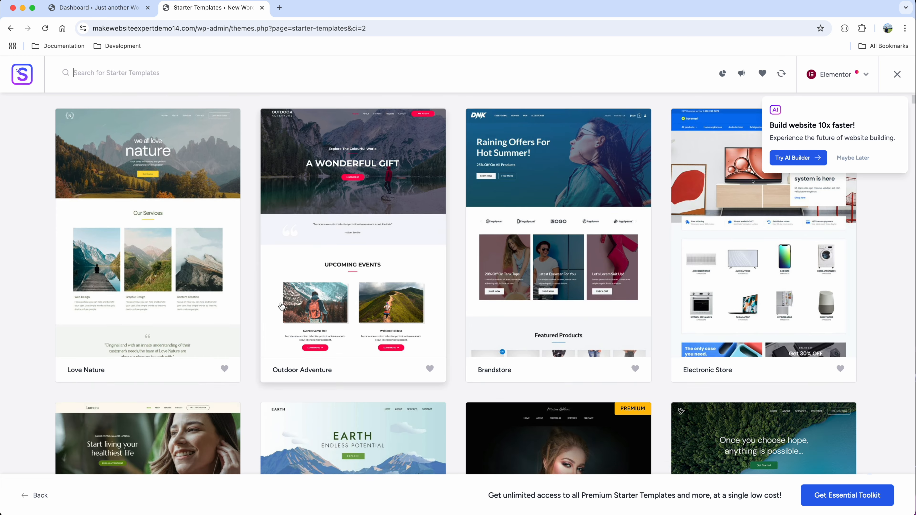
scroll(282, 306, up, 10)
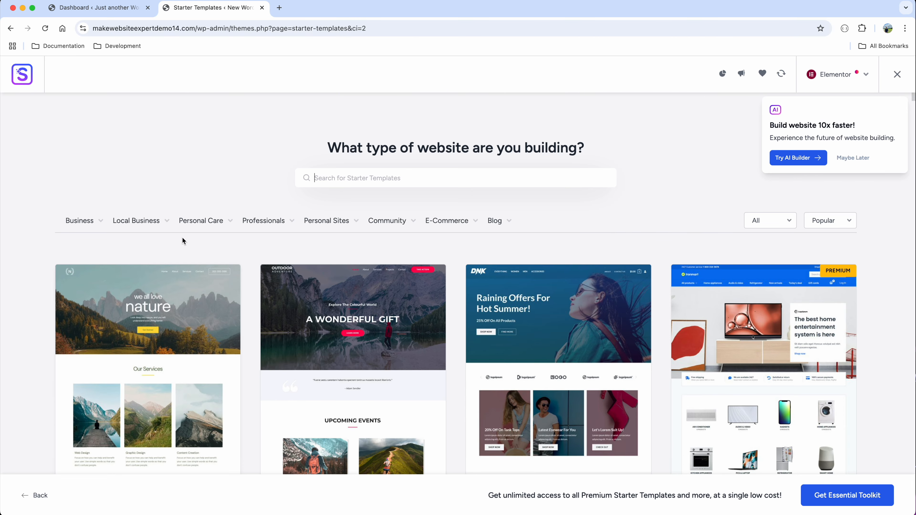
mouse_move(194, 227)
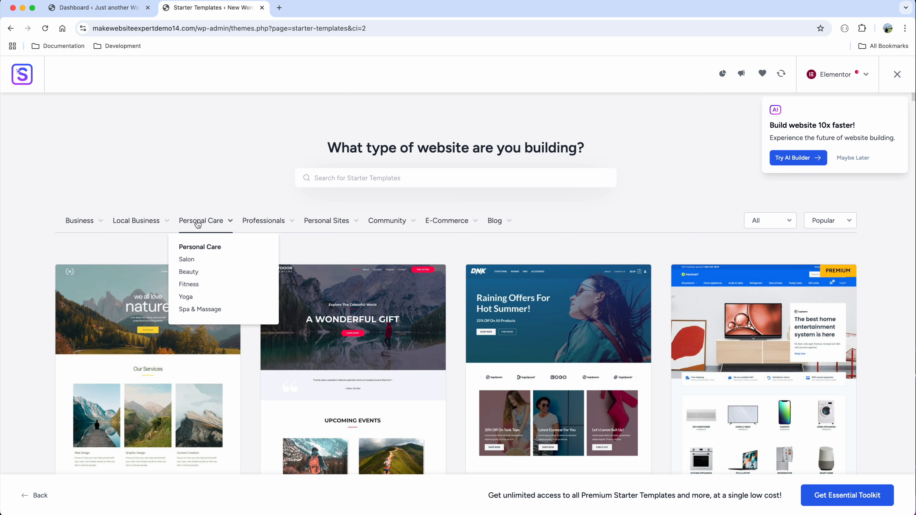
mouse_move(384, 234)
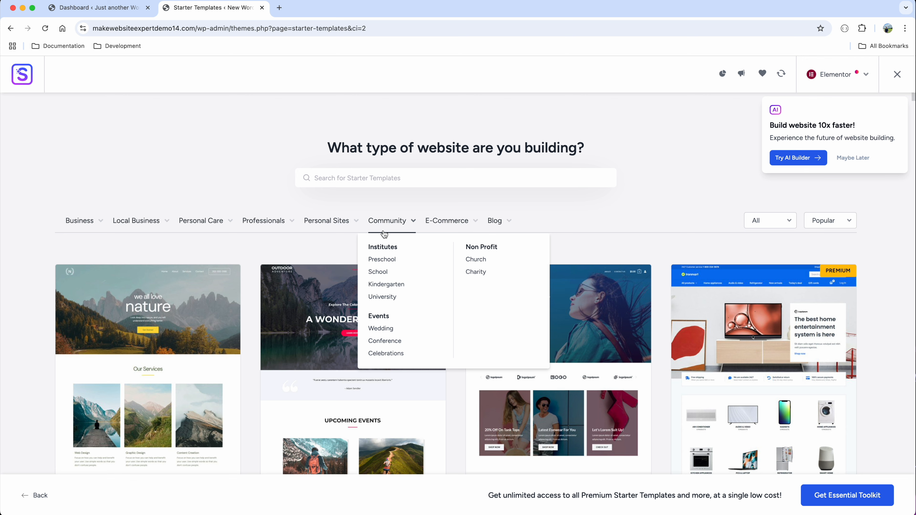
text(lotus spa)
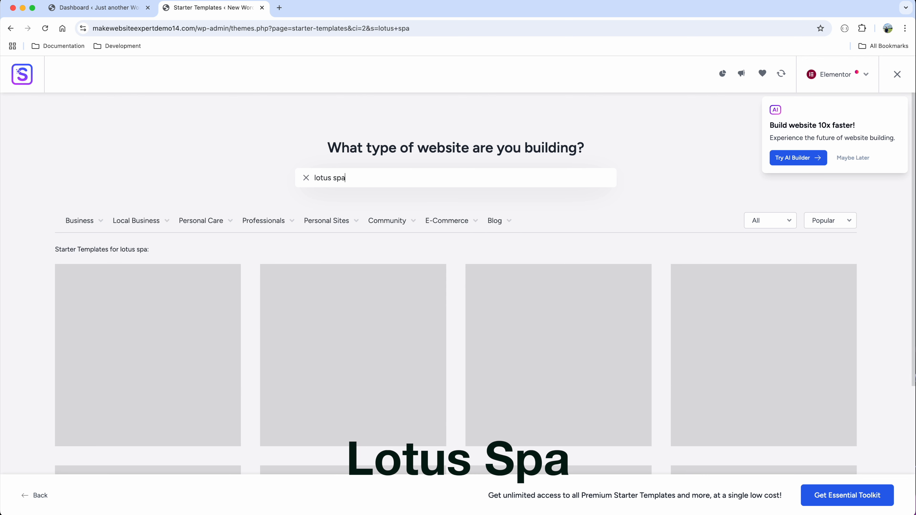
mouse_move(351, 279)
scroll(350, 279, down, 3)
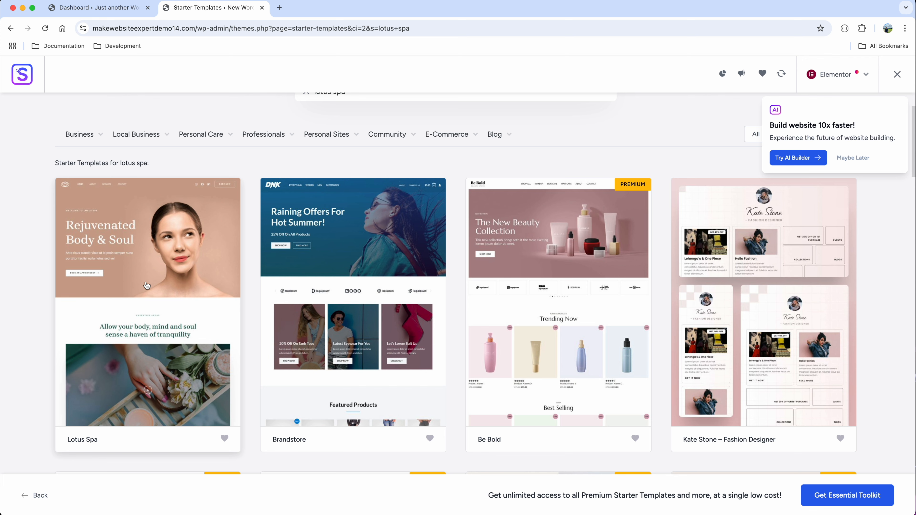
click(146, 285)
- Build the website from the Lotus Spa template with its original fonts and colors, skipping the feature selection and accepting the overwrite notice
scroll(405, 271, down, 15)
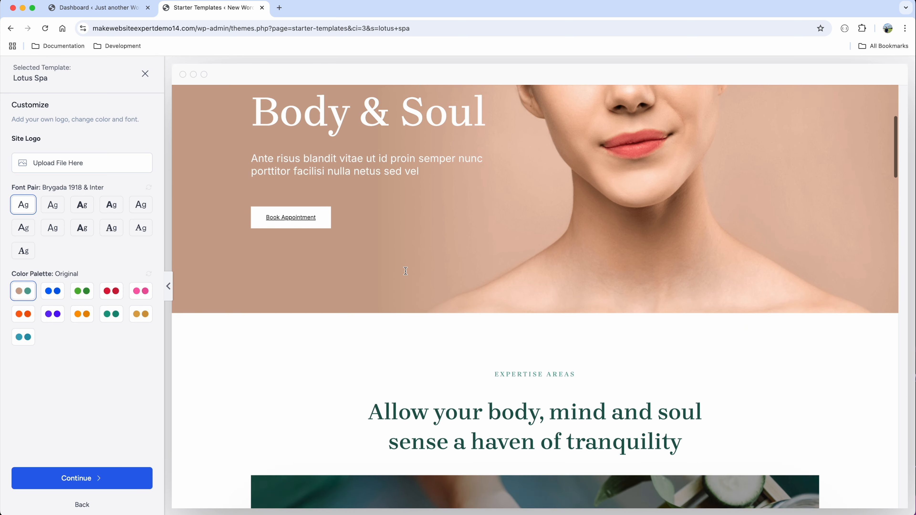
scroll(405, 271, down, 20)
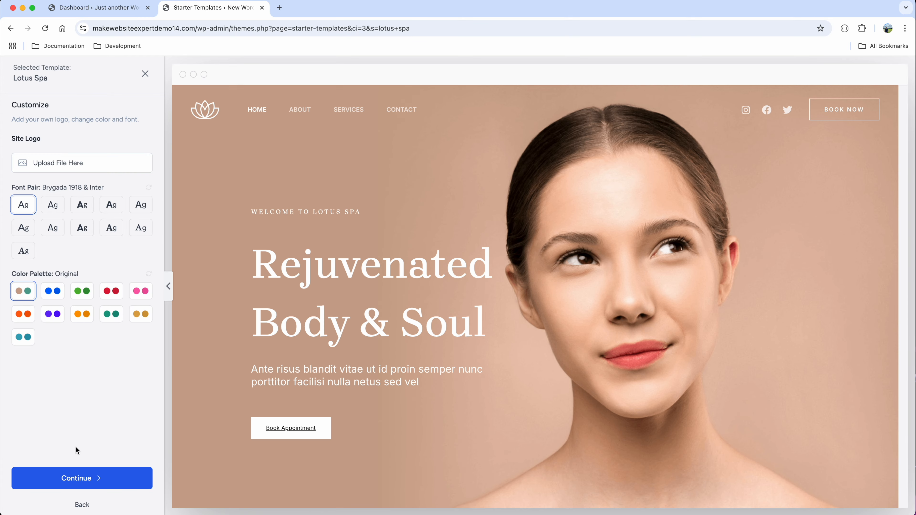
click(85, 482)
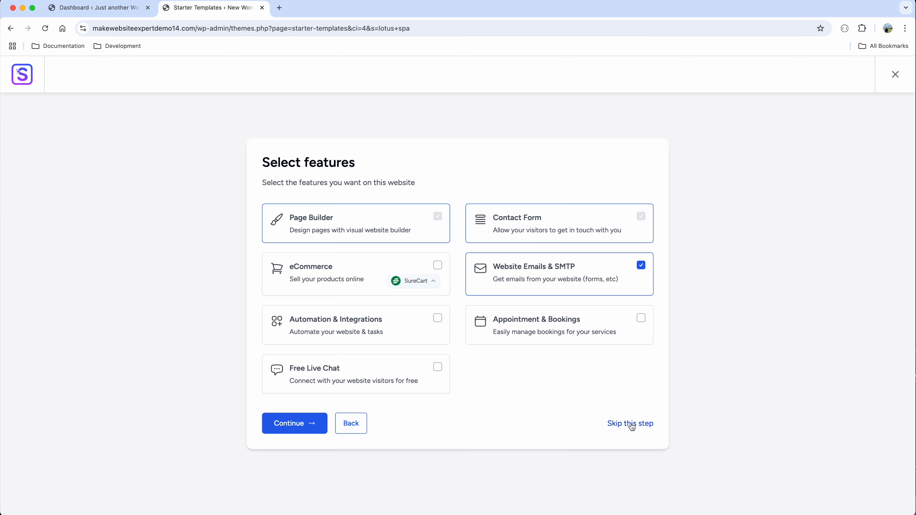
click(632, 425)
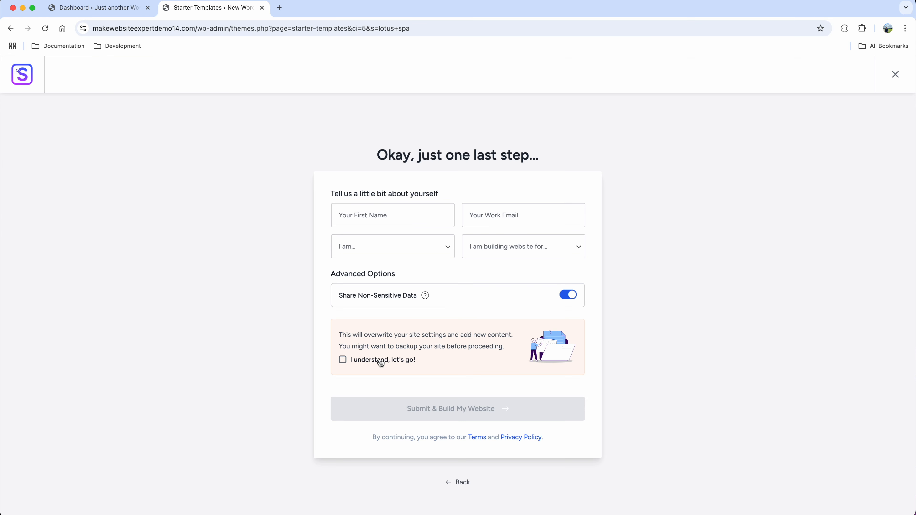
click(381, 363)
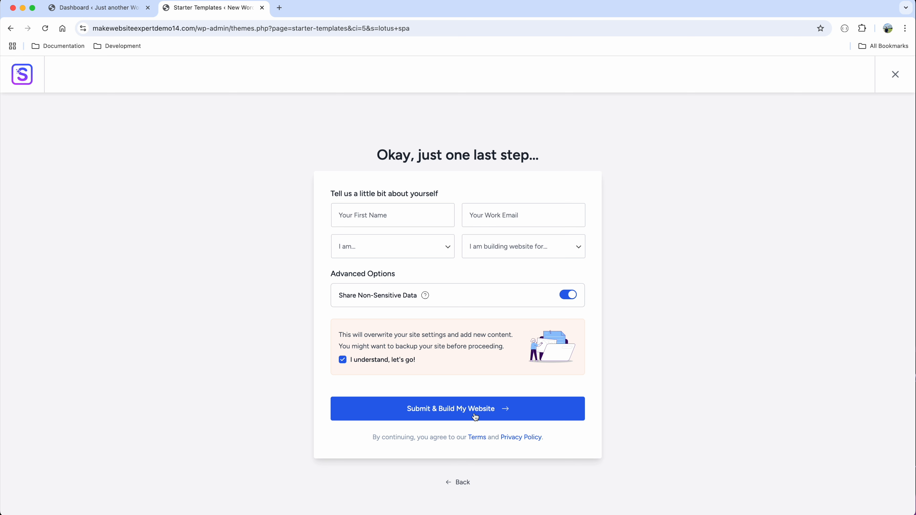
click(477, 415)
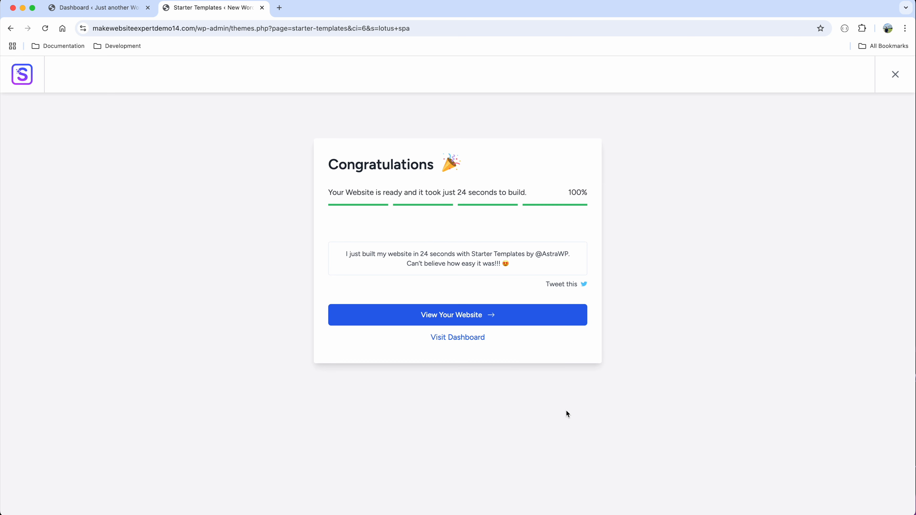
- View the newly built website and look through its home page
click(478, 319)
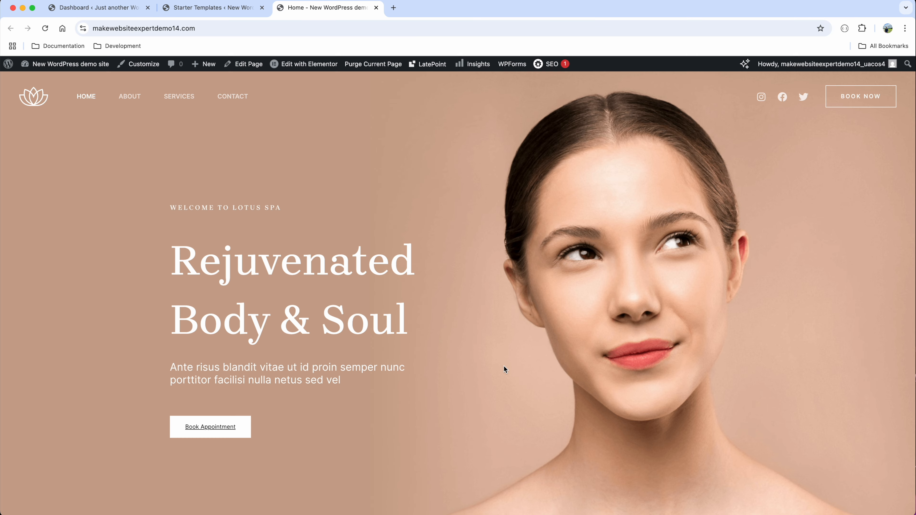
scroll(504, 367, down, 15)
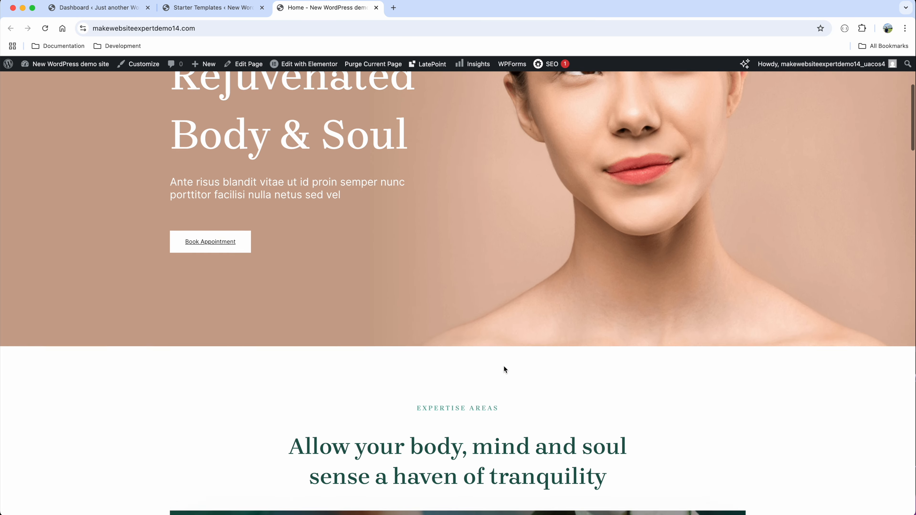
scroll(503, 367, down, 10)
scroll(504, 365, up, 20)
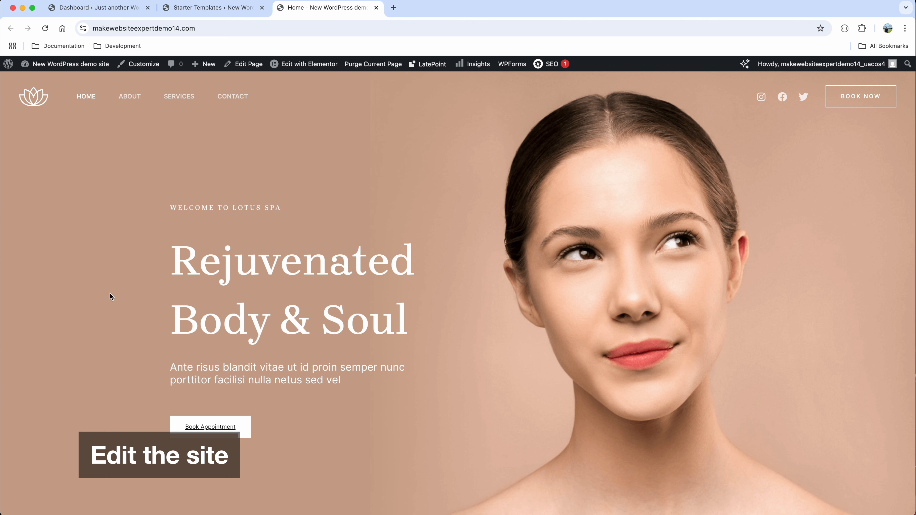
- Customize the site's global typography by comparing several font presets and applying DM Serif Display / Work Sans
click(148, 65)
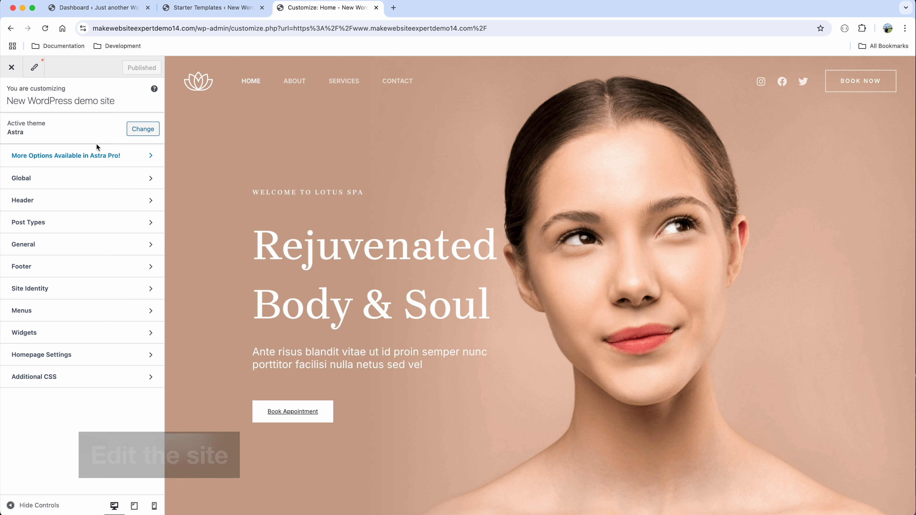
click(59, 183)
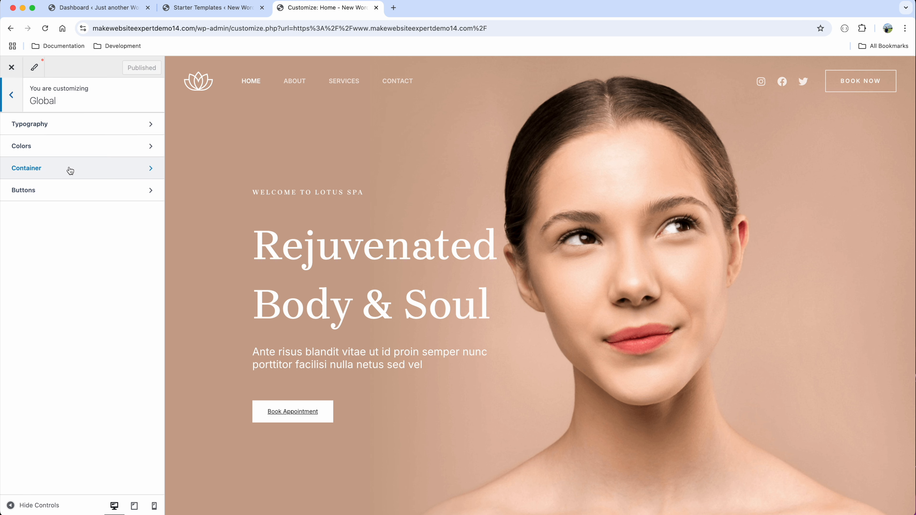
click(93, 123)
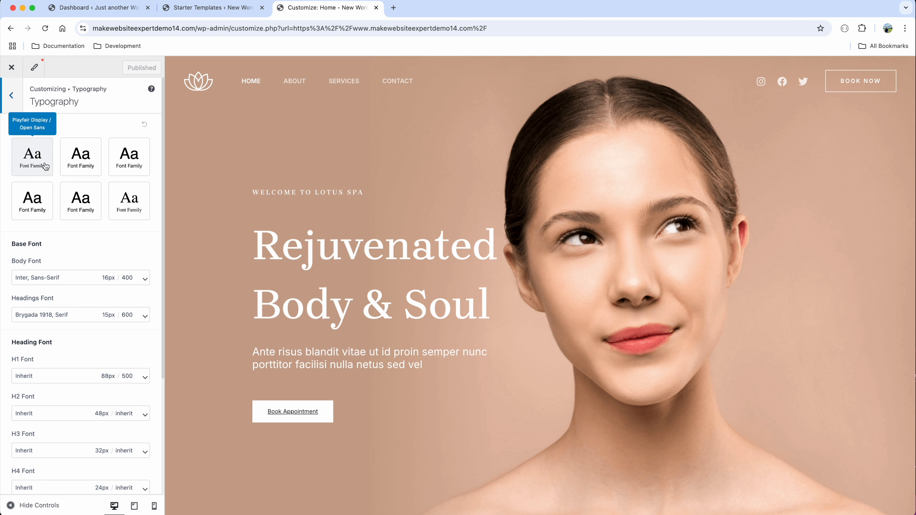
click(137, 172)
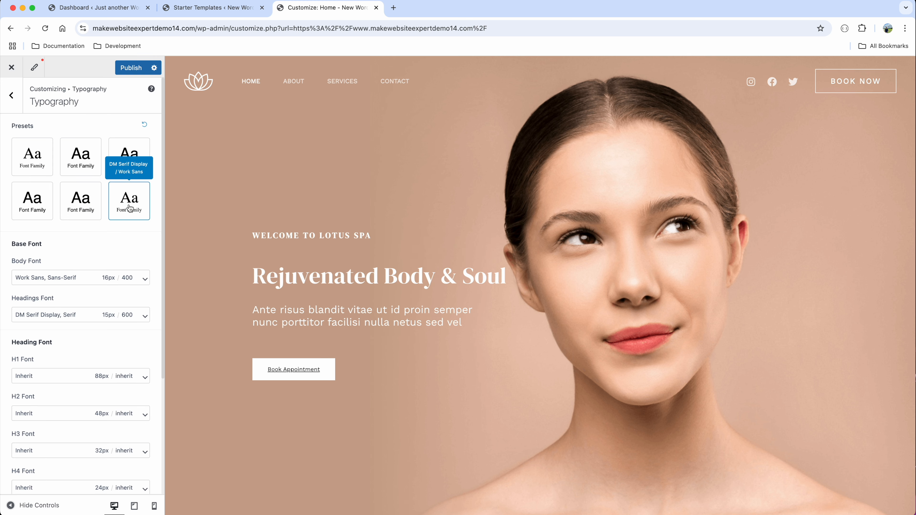
click(79, 167)
click(35, 206)
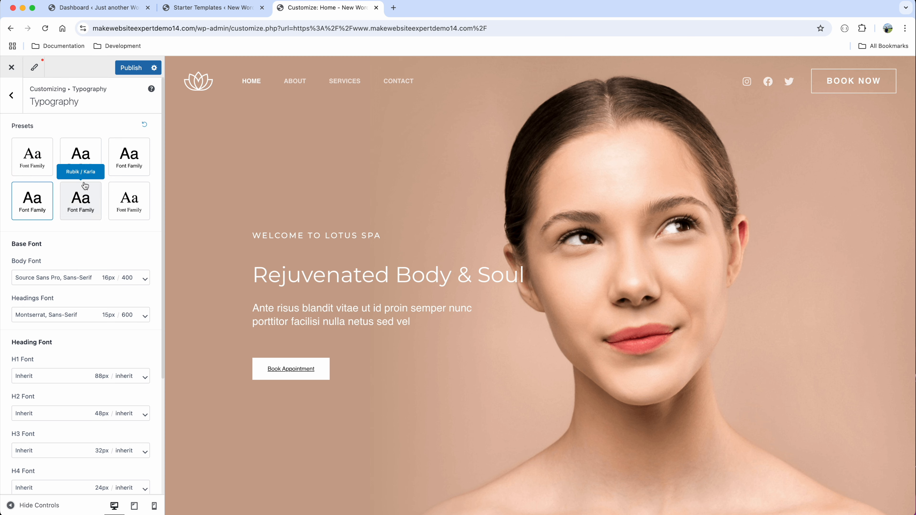
click(91, 161)
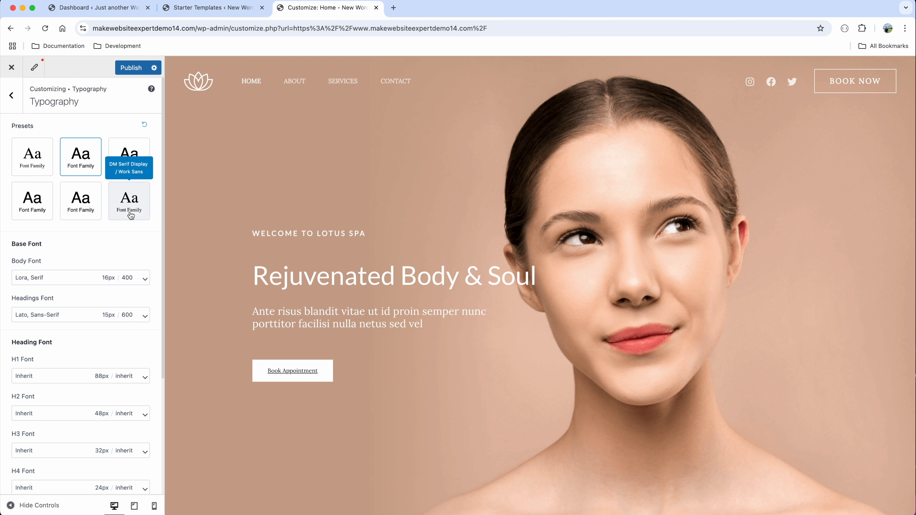
click(133, 206)
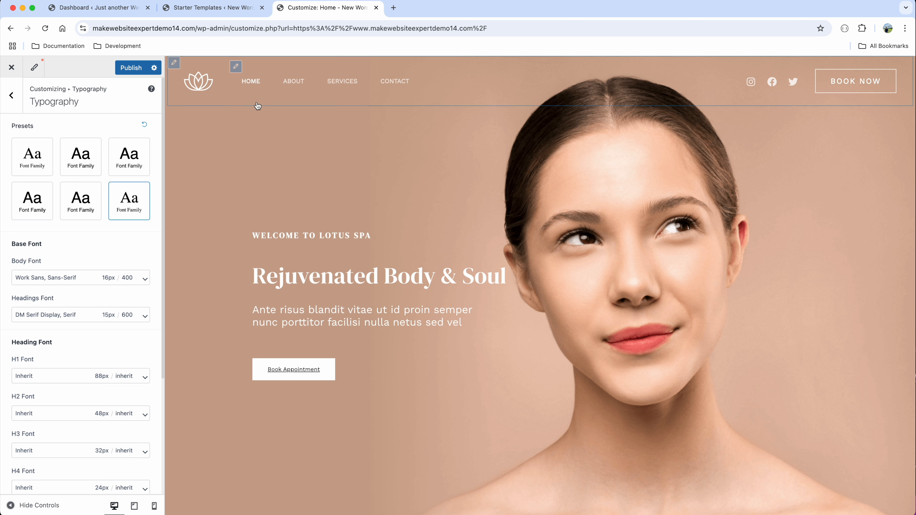
- Set the H1 font size to 52px and increase the paragraph bottom margin in the global typography settings
scroll(99, 259, down, 5)
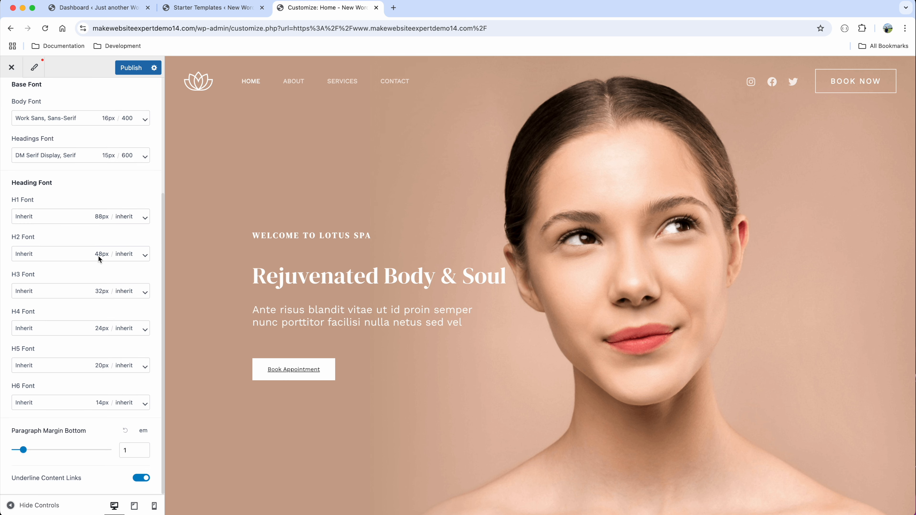
scroll(47, 191, up, 2)
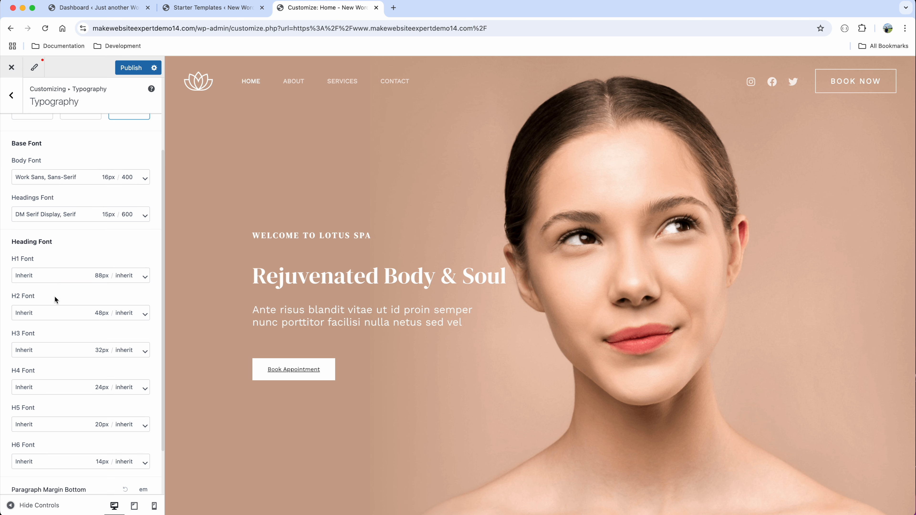
scroll(54, 301, down, 2)
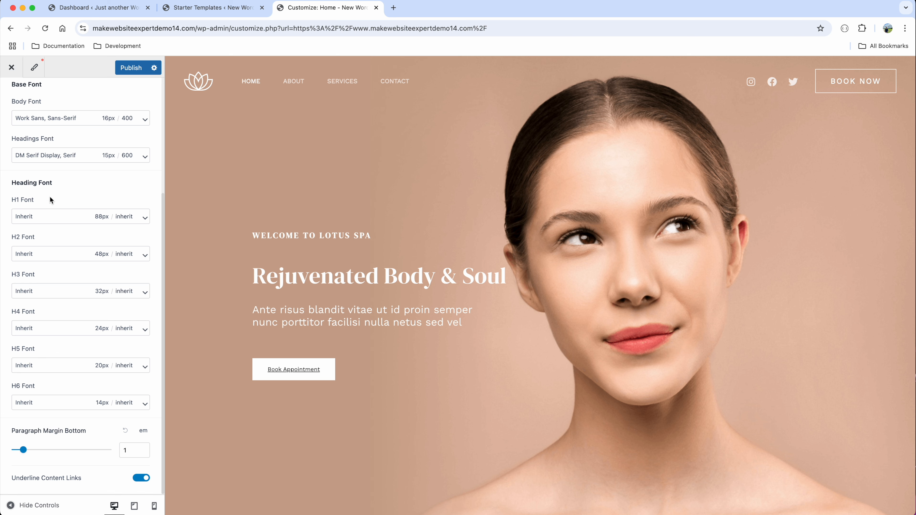
click(45, 217)
mouse_move(42, 348)
mouse_down()
mouse_move(95, 348)
mouse_move(27, 351)
mouse_up()
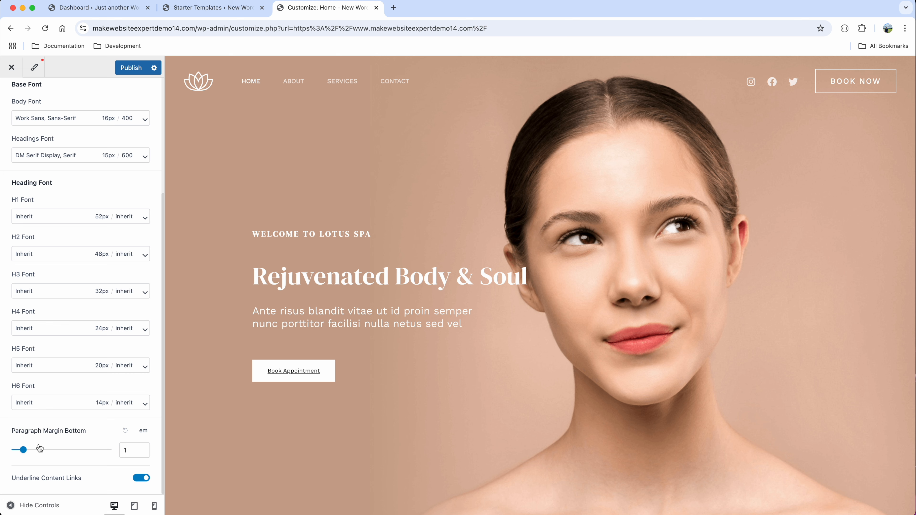
drag(40, 448, 89, 448)
scroll(102, 360, up, 5)
click(11, 95)
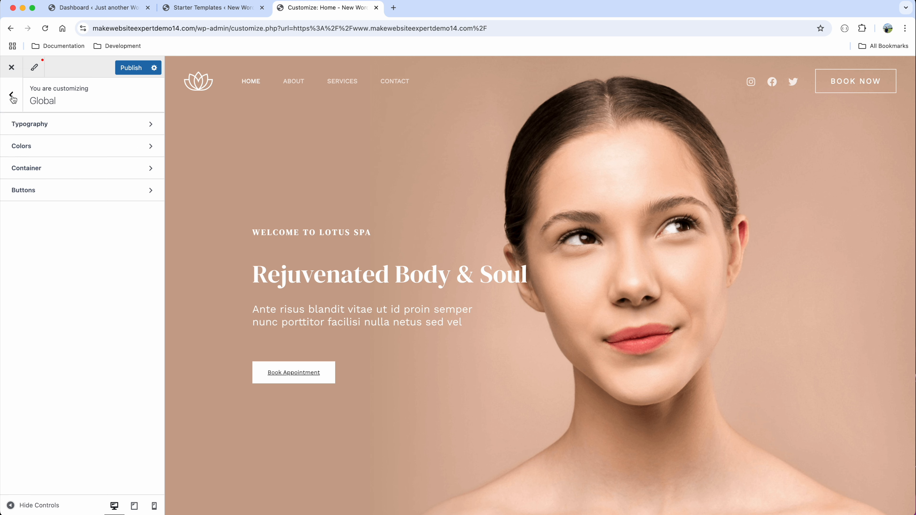
- Try the Style 2 and Style 3 global color palettes, restore the Default palette, and publish the customizations
click(41, 144)
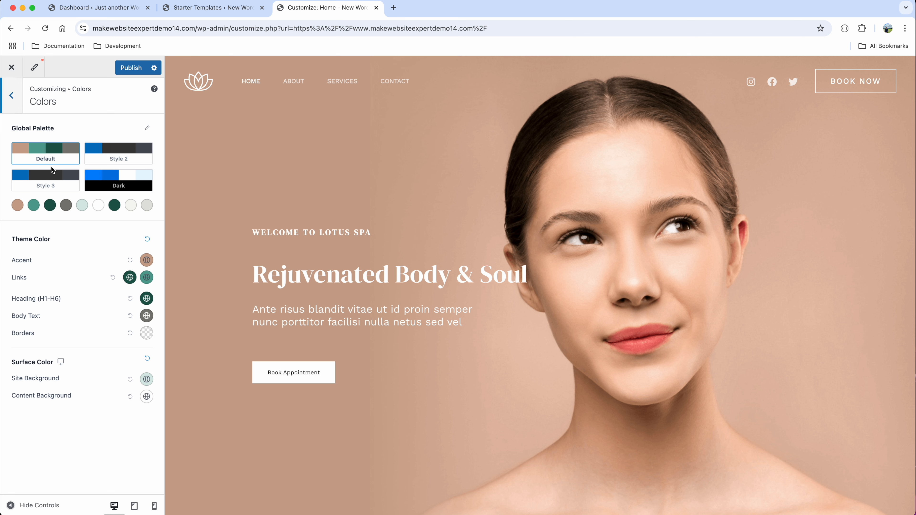
click(120, 160)
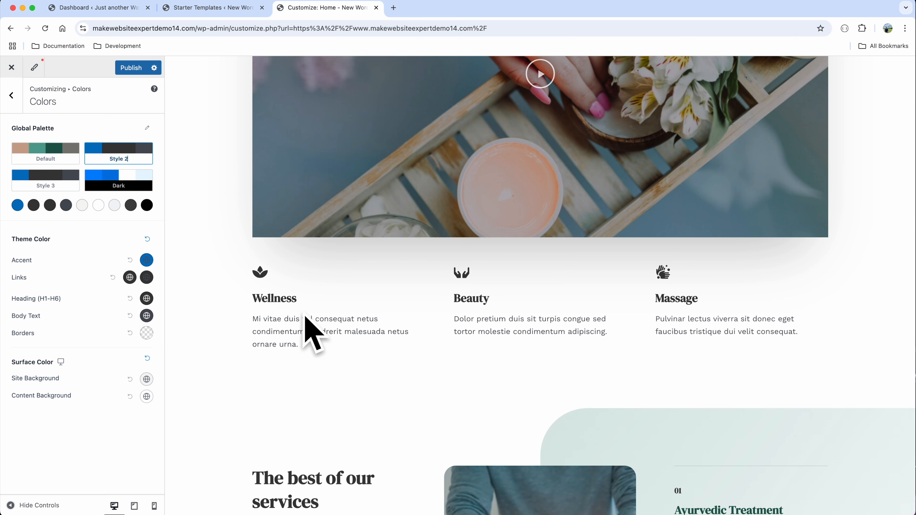
click(54, 181)
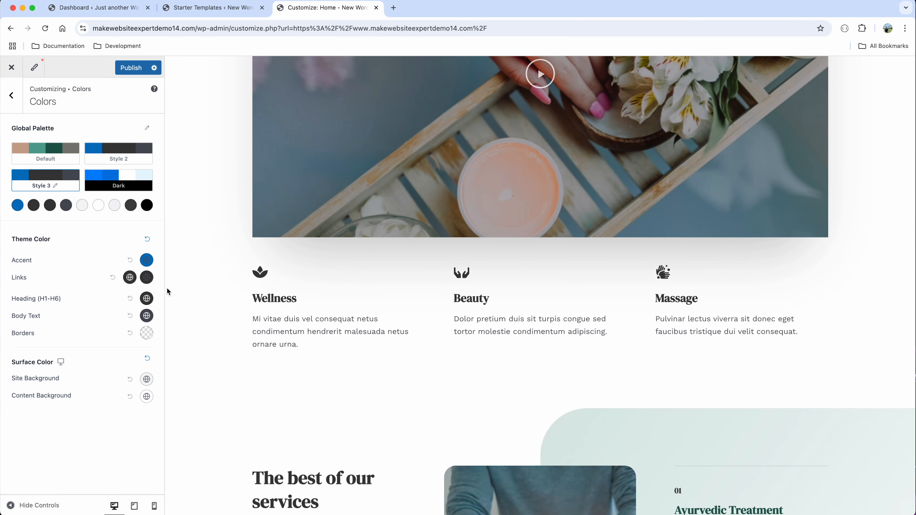
click(65, 162)
scroll(274, 192, up, 15)
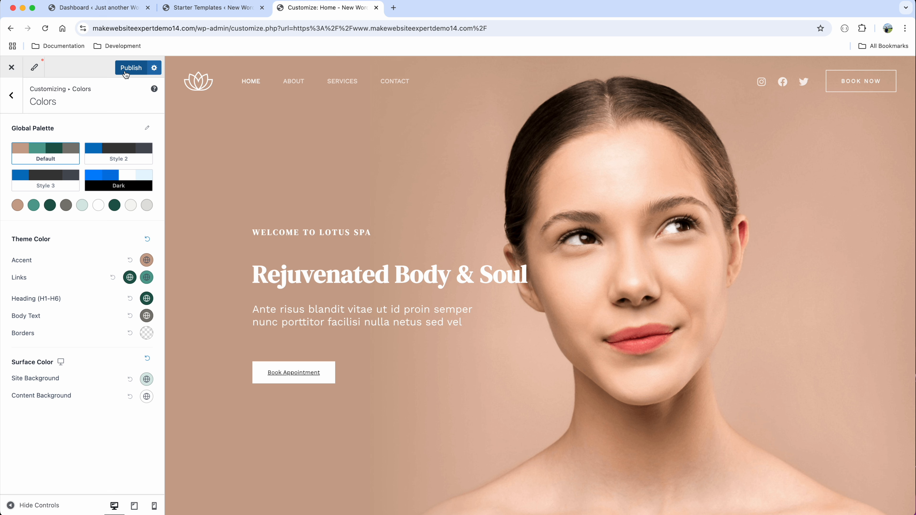
click(11, 95)
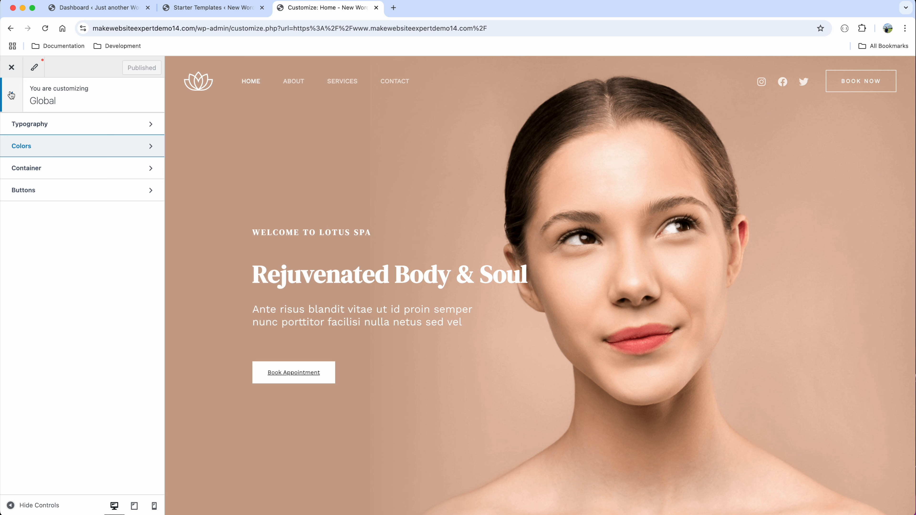
- Try the filled, fully rounded preset for the global primary buttons, then reset the button presets
click(30, 194)
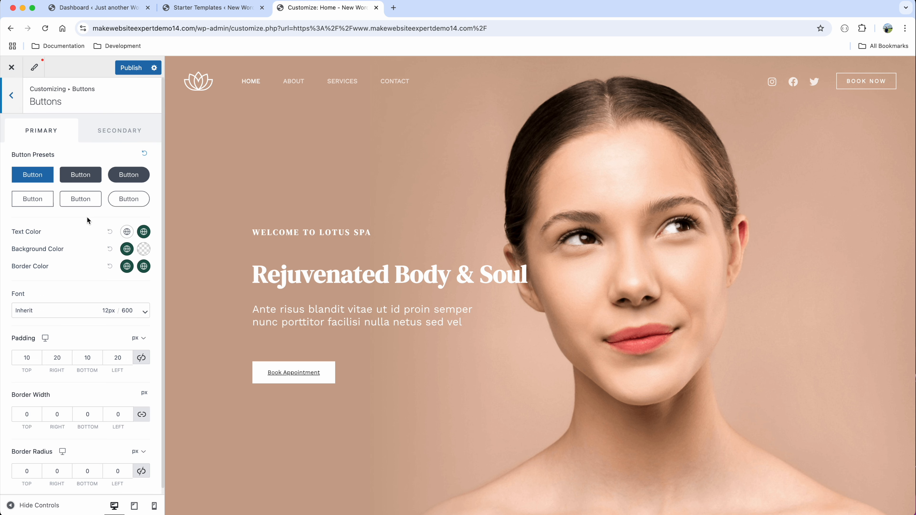
click(122, 176)
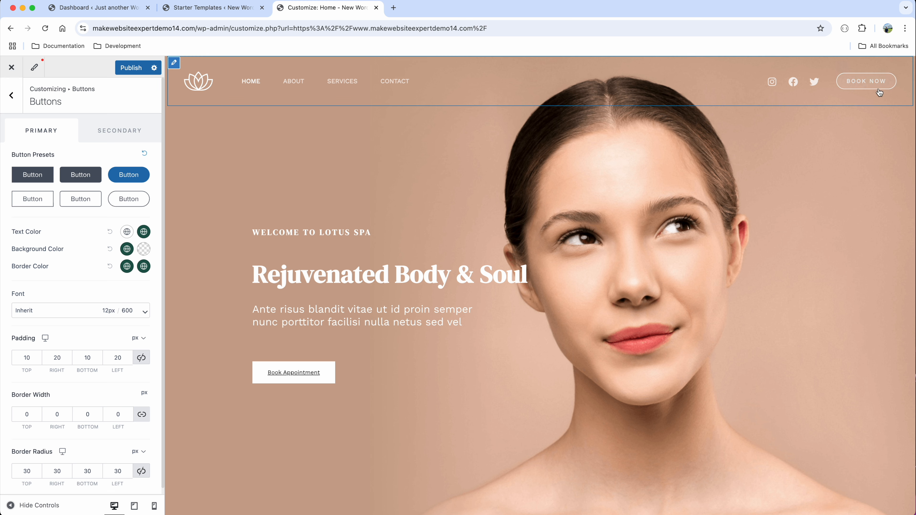
click(145, 158)
drag(12, 226, 6, 244)
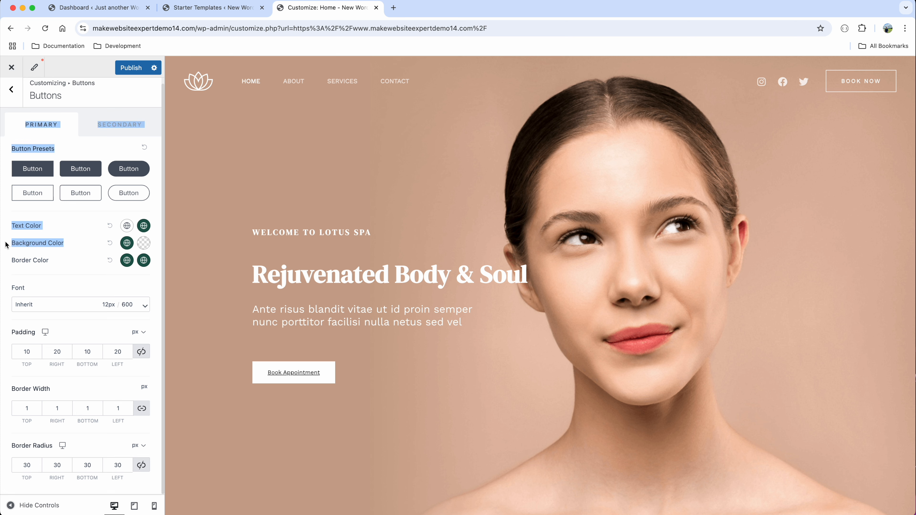
click(44, 227)
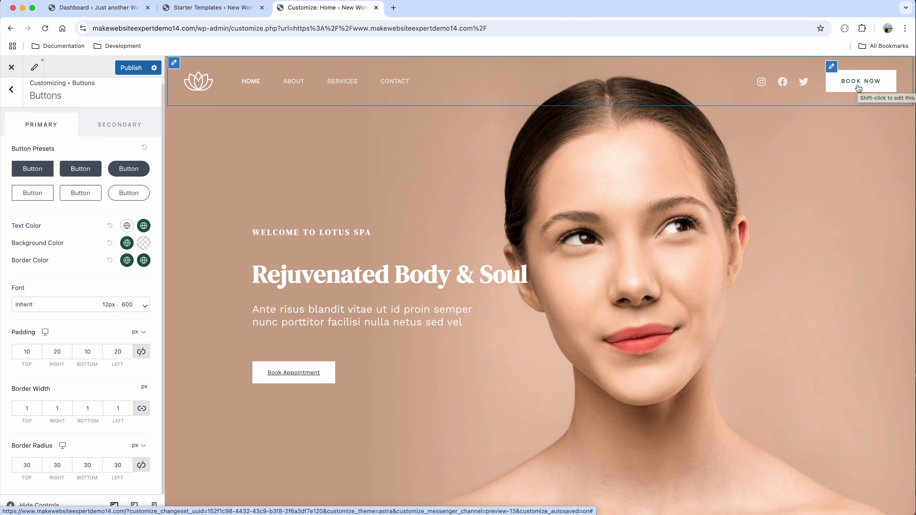
- Try the pale green palette color as the primary buttons' hover text color, then reset the text color
click(144, 227)
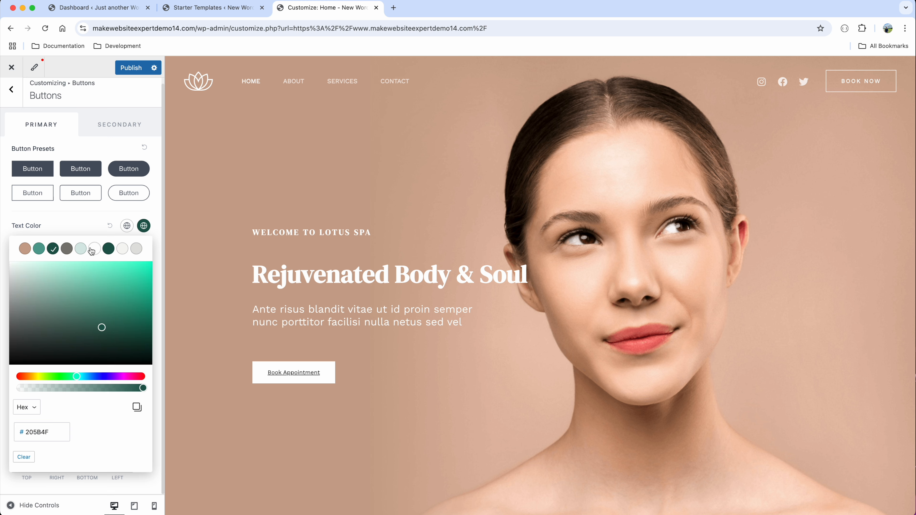
click(82, 251)
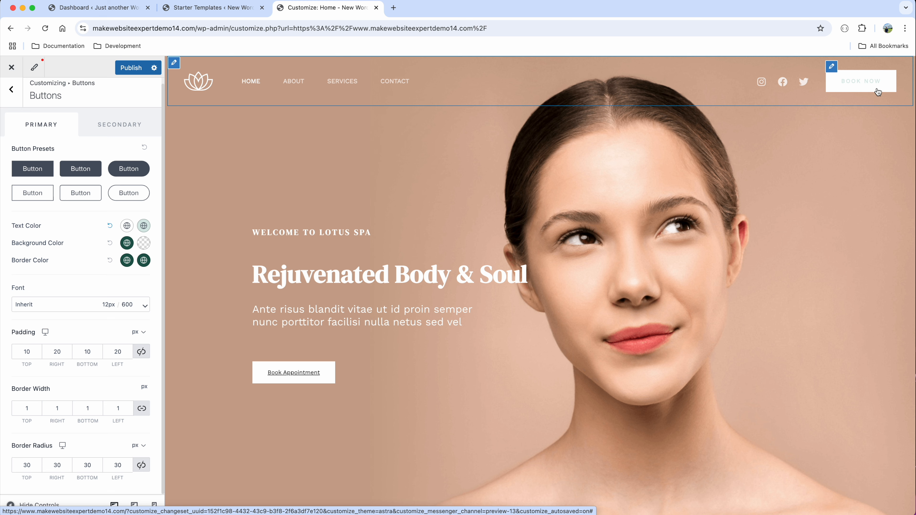
click(109, 226)
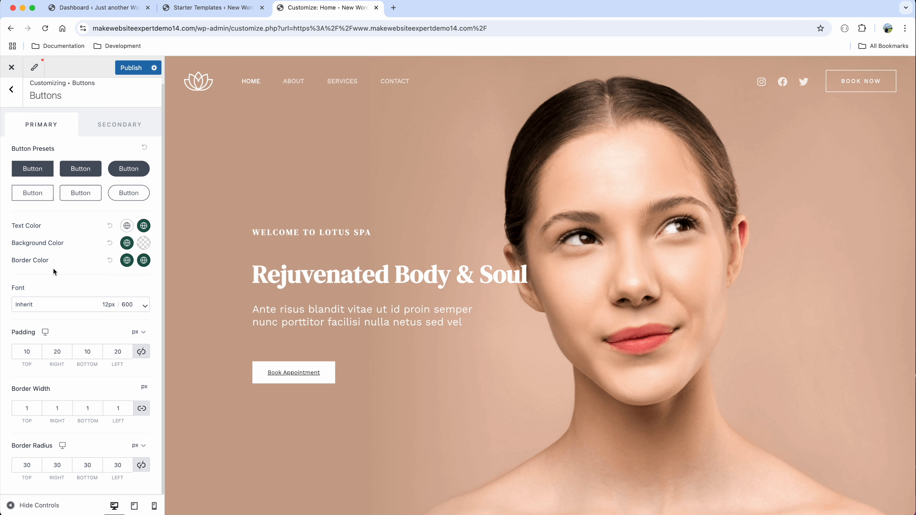
- Leave the theme customizer and discard the unpublished changes
click(13, 95)
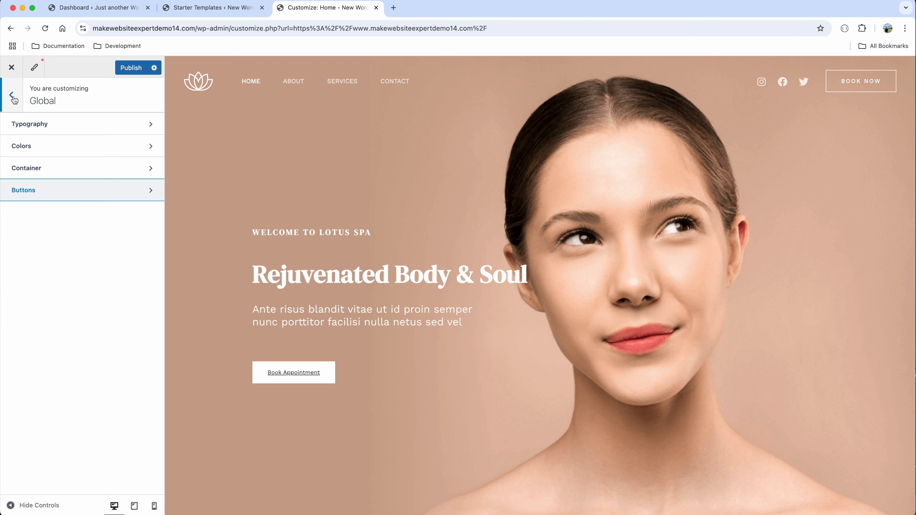
click(13, 100)
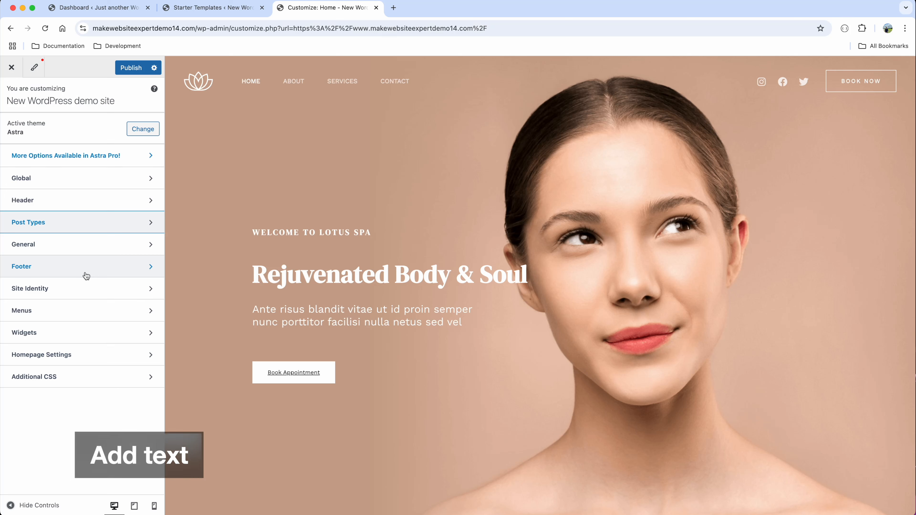
click(13, 68)
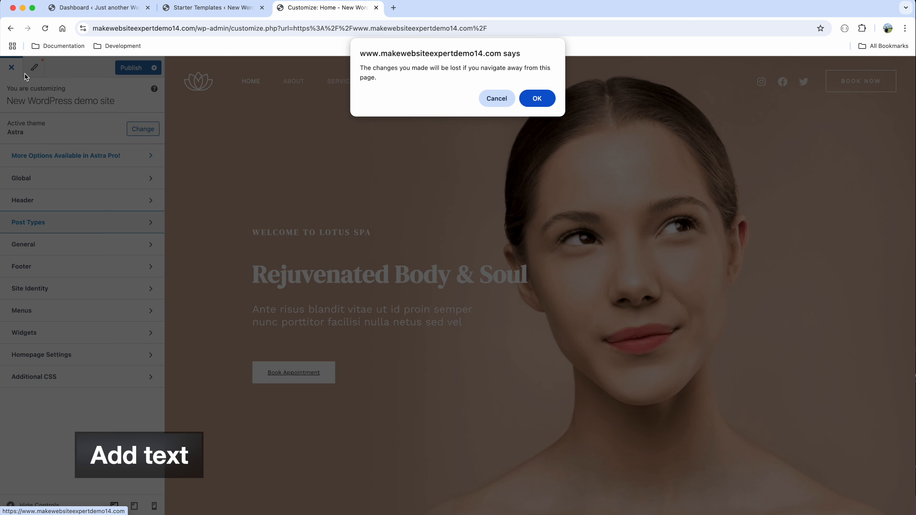
click(537, 98)
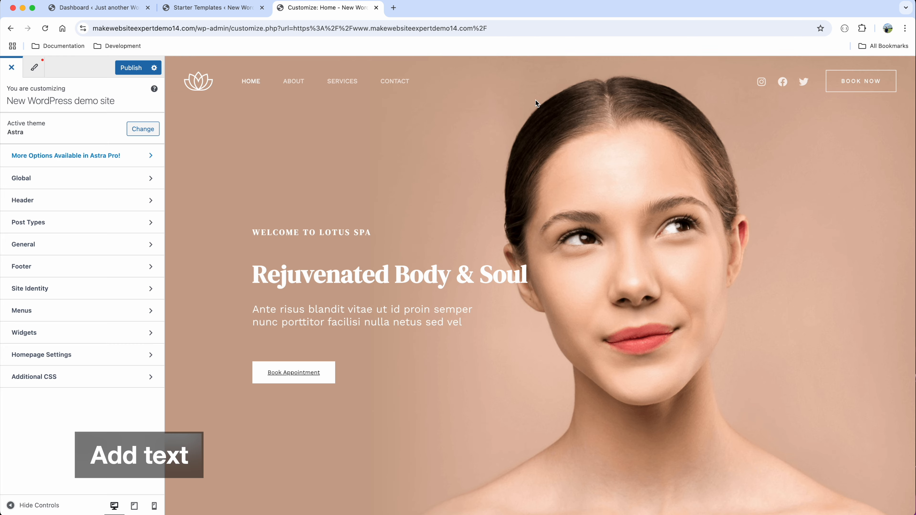
- Open the home page in the Elementor editor and dismiss the notification about AI features
mouse_move(309, 67)
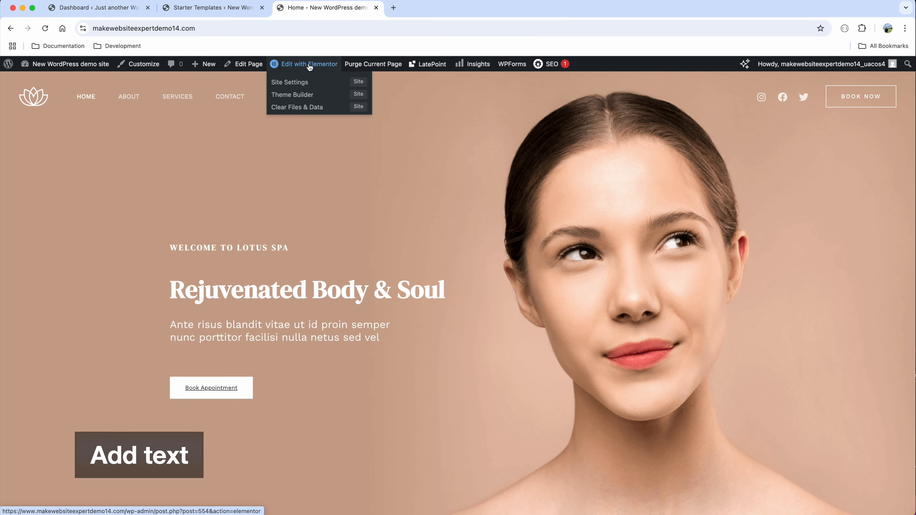
click(310, 66)
click(528, 309)
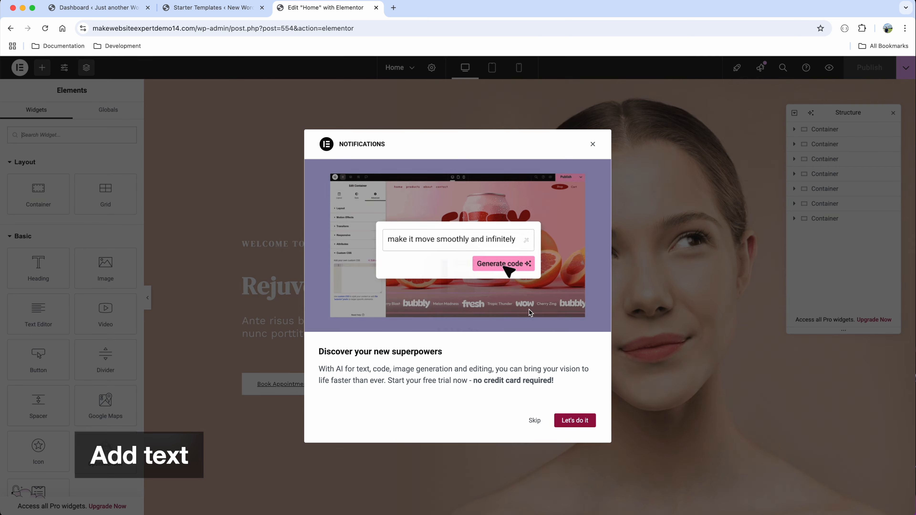
click(593, 146)
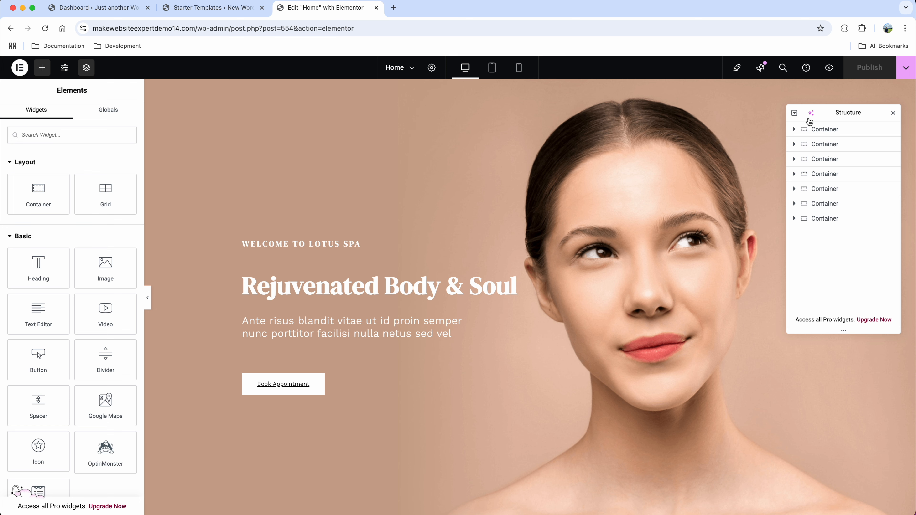
- Examine the page structure and the settings of the hero container, its booking button, and the appointment section's location icon box
click(795, 130)
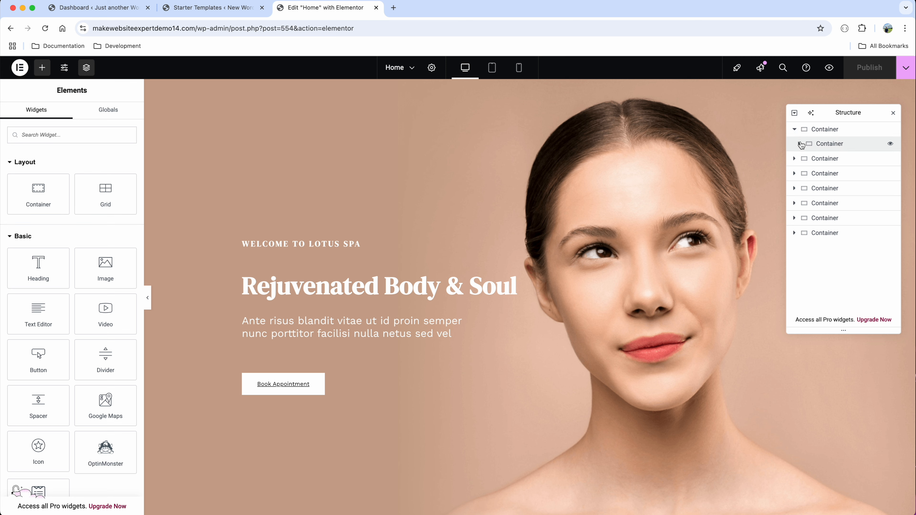
click(800, 143)
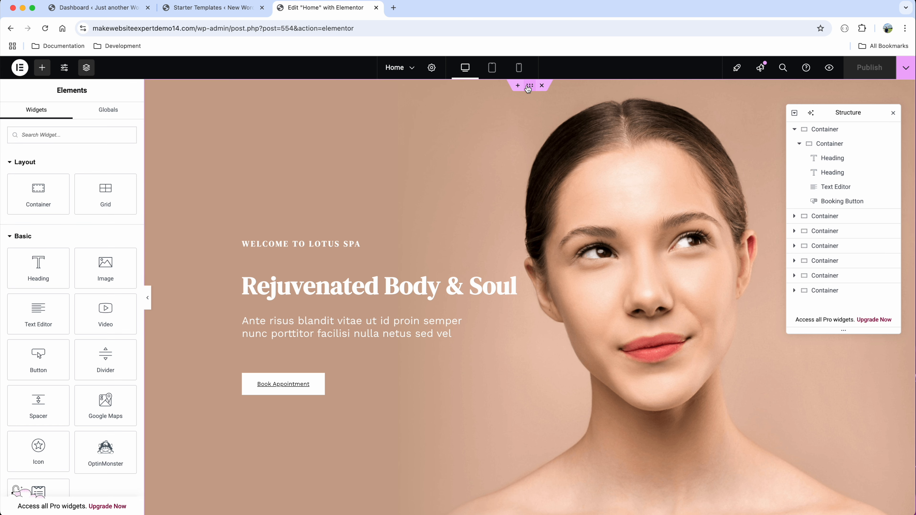
click(529, 87)
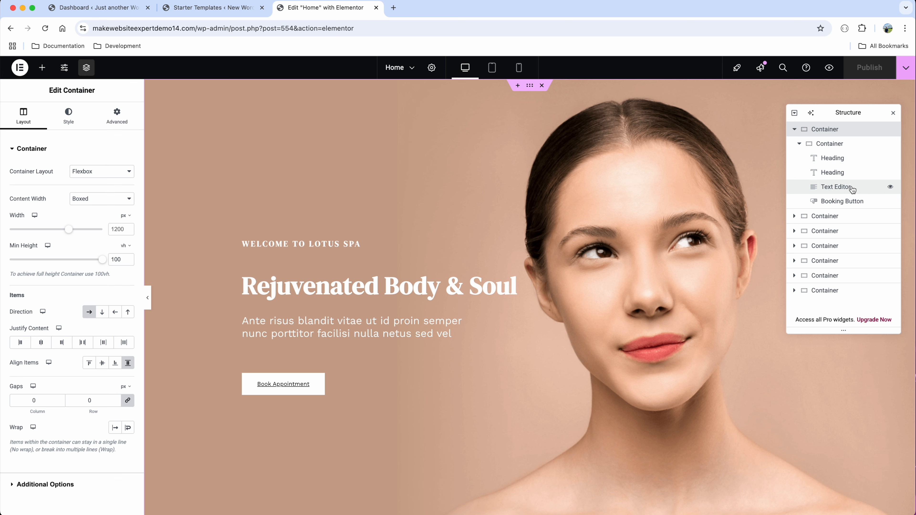
click(857, 203)
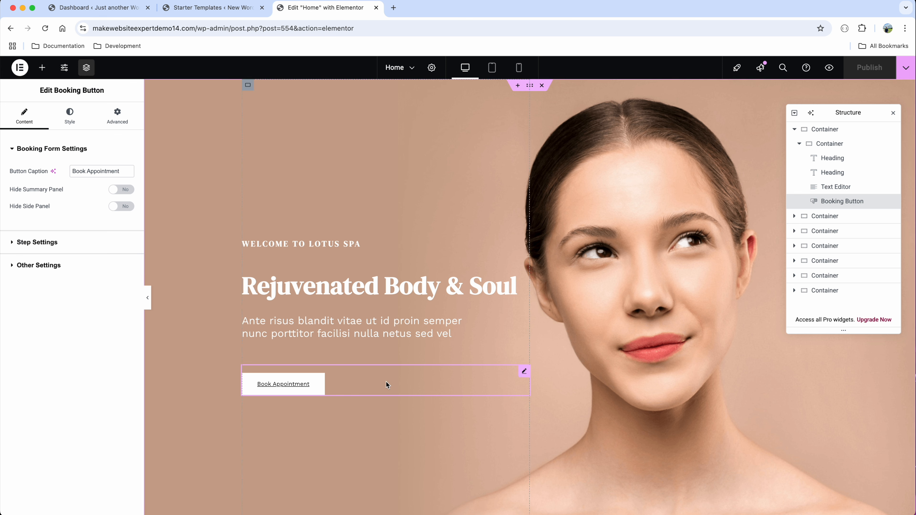
click(795, 130)
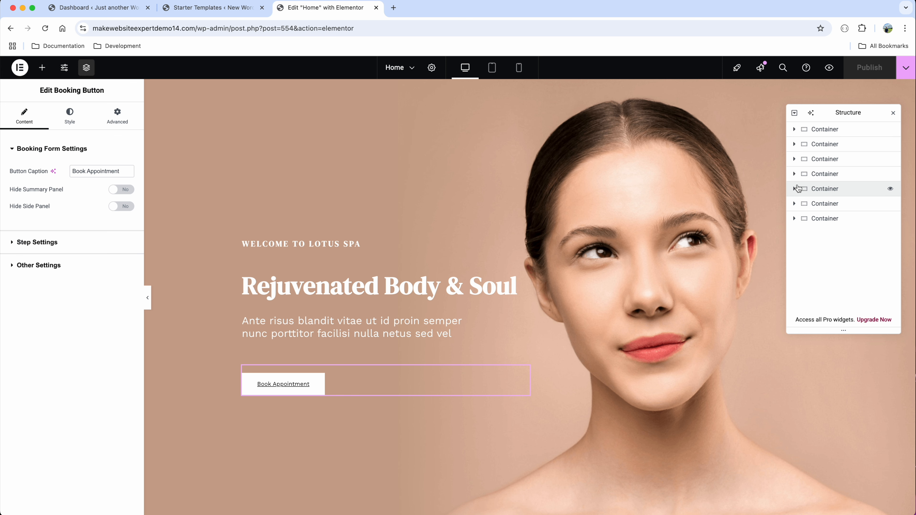
click(795, 218)
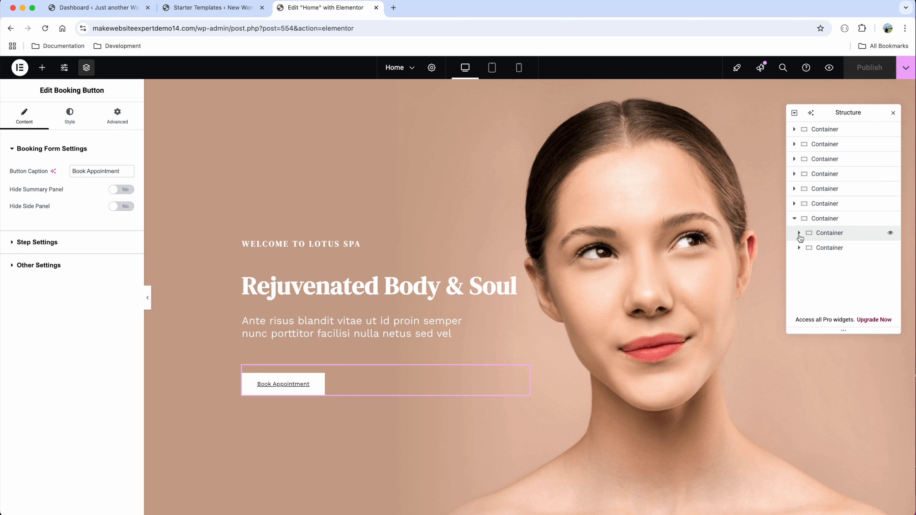
click(799, 233)
scroll(844, 259, down, 1)
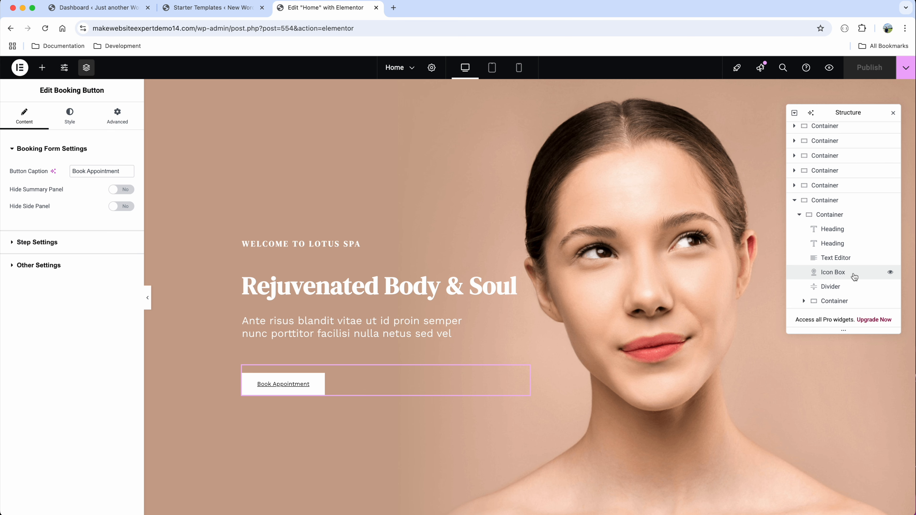
click(833, 272)
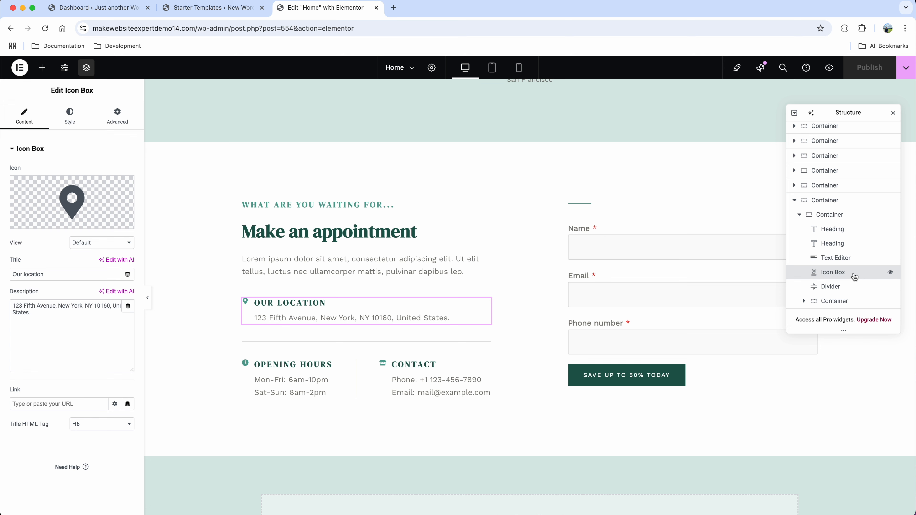
click(795, 201)
scroll(556, 169, up, 3)
scroll(556, 169, up, 10)
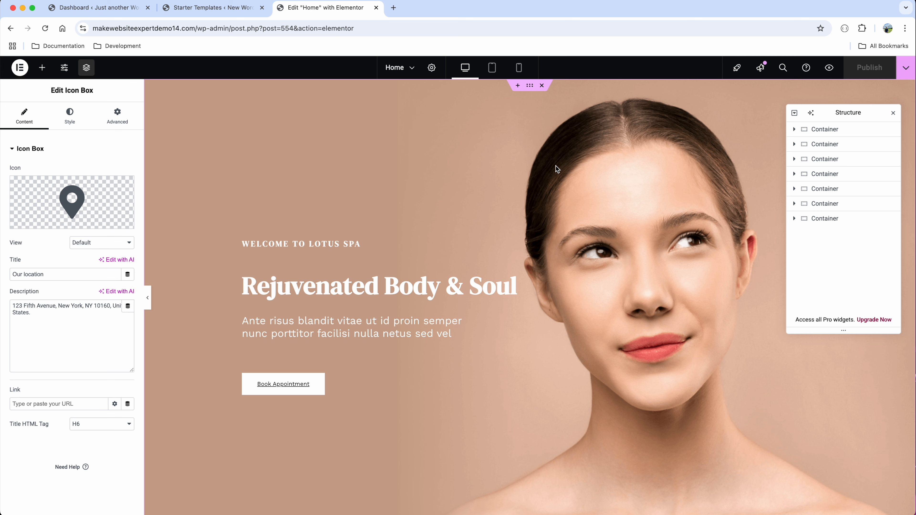
- Find the text widgets and add a Heading between "Welcome to Lotus Spa" and "Rejuvenated Body & Soul" in the hero section
click(42, 69)
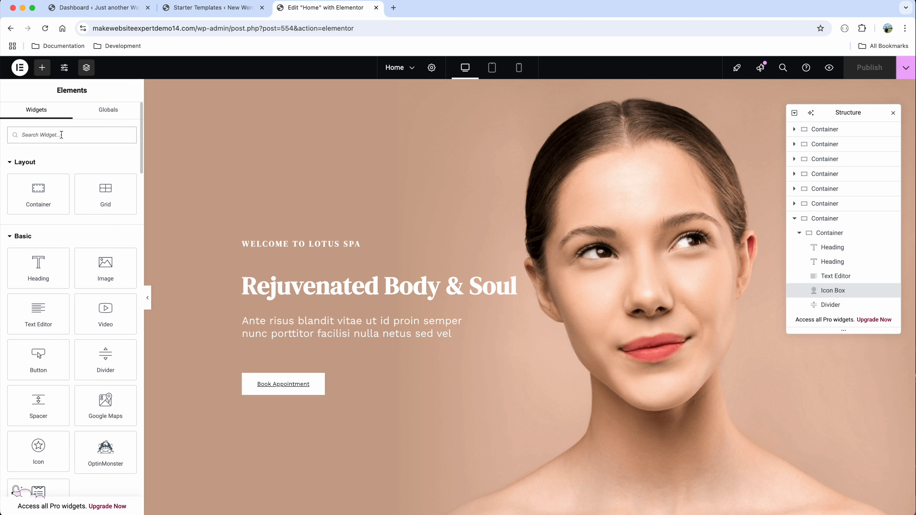
text(text)
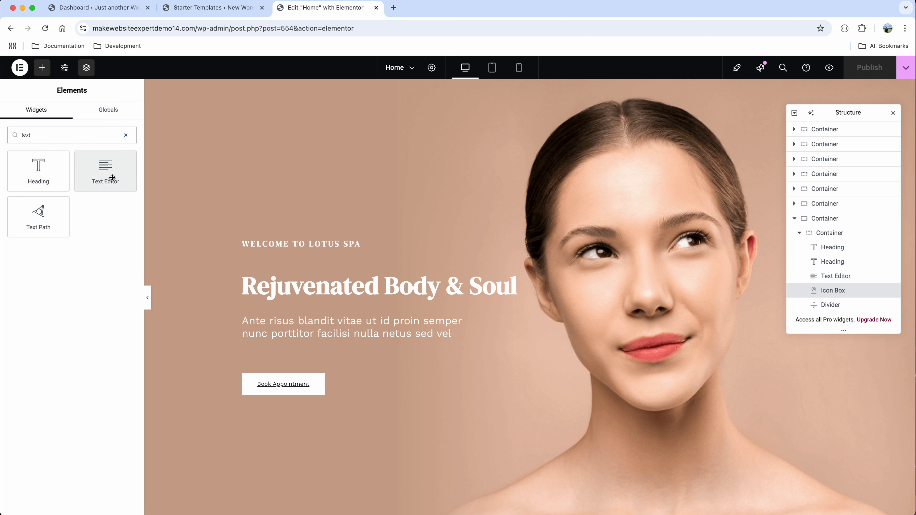
drag(38, 170, 365, 271)
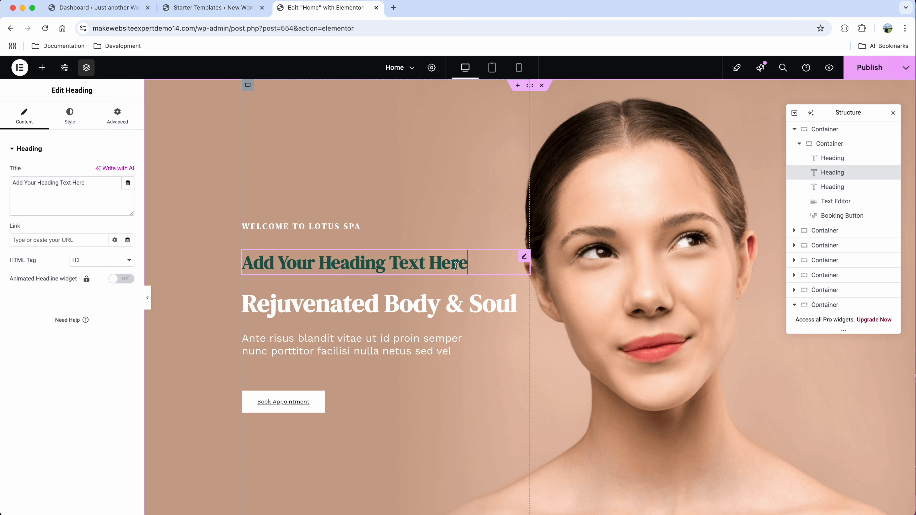
- Set the new hero heading's title to "New heading using drag drop"
text(kjshdfk)
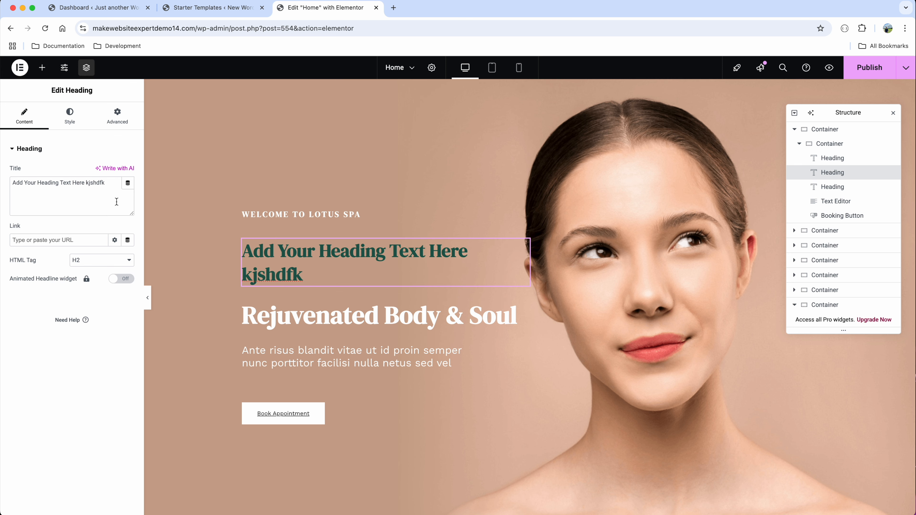
drag(113, 183, 8, 187)
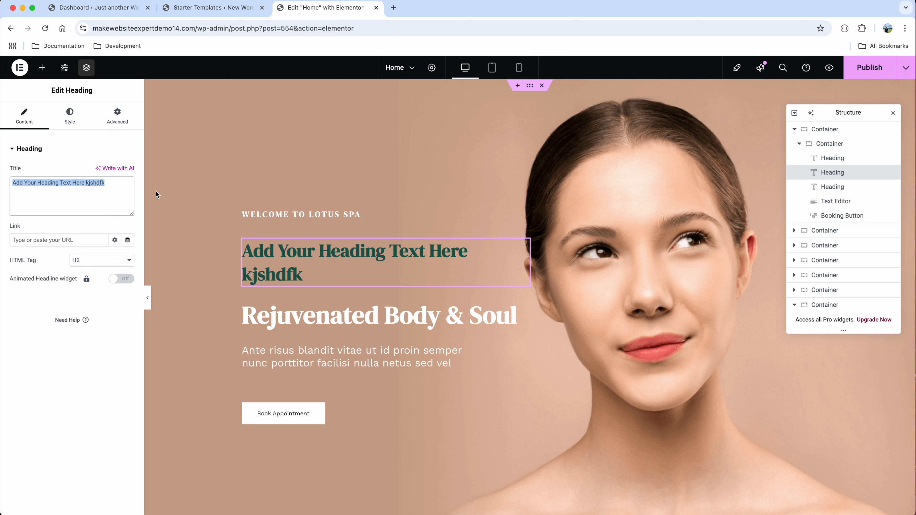
text(New heading using drag drop)
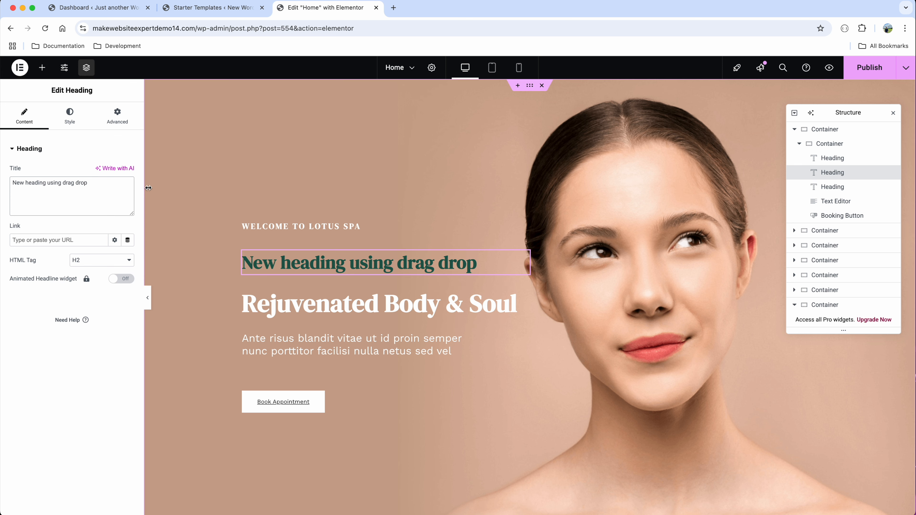
- Try centre and right alignment on the new hero heading, align it left, and review its typography and advanced settings
click(69, 115)
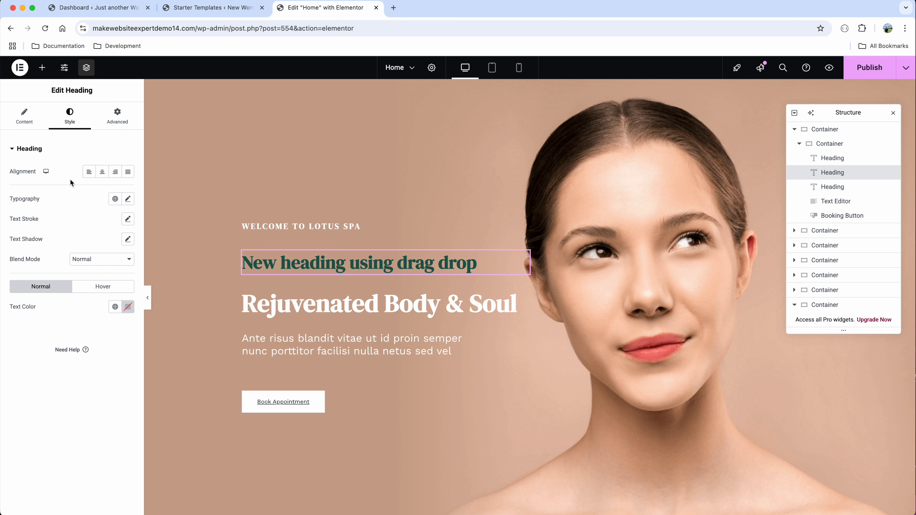
click(101, 173)
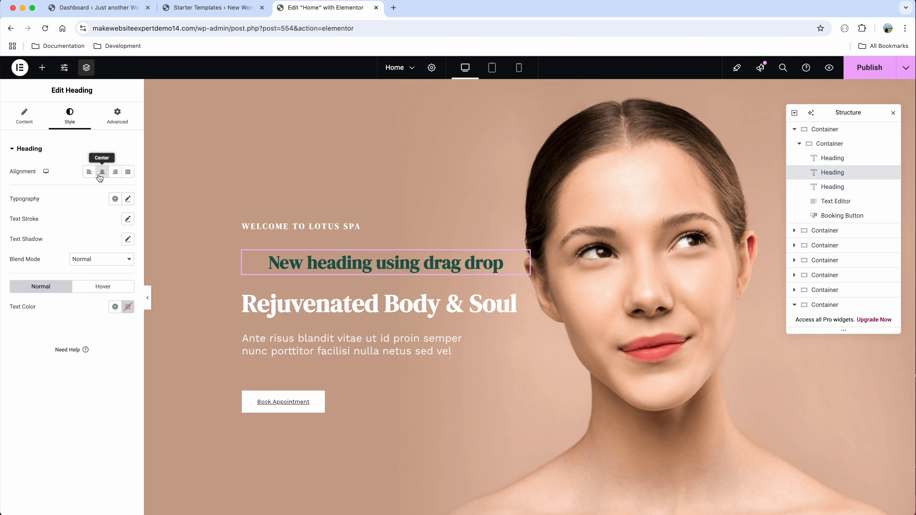
click(114, 173)
click(89, 173)
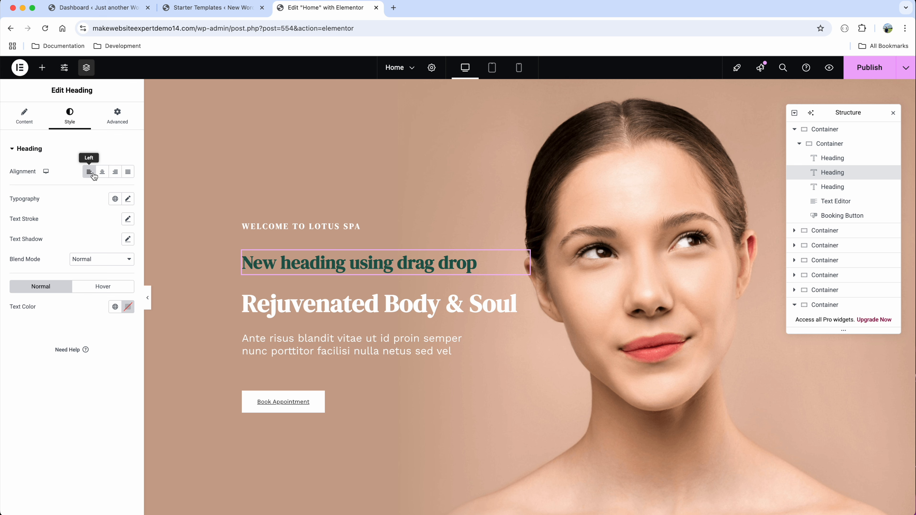
click(128, 199)
click(127, 198)
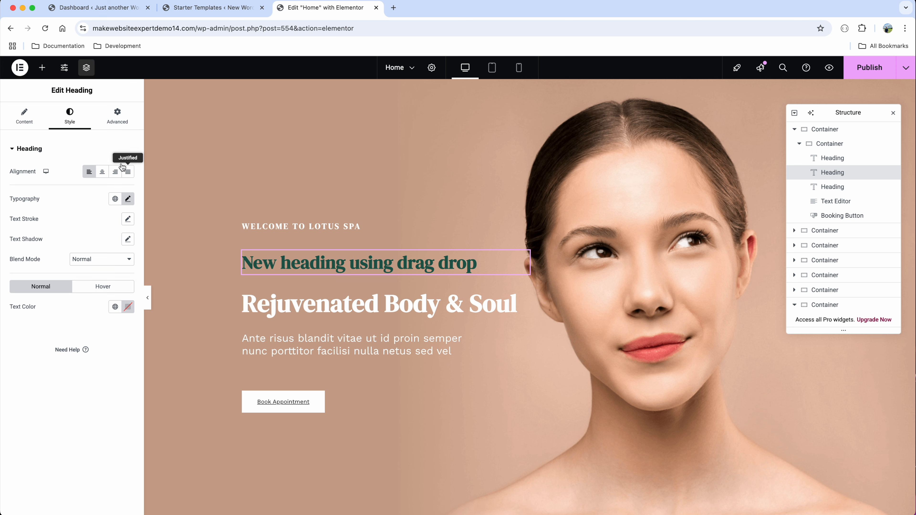
click(119, 121)
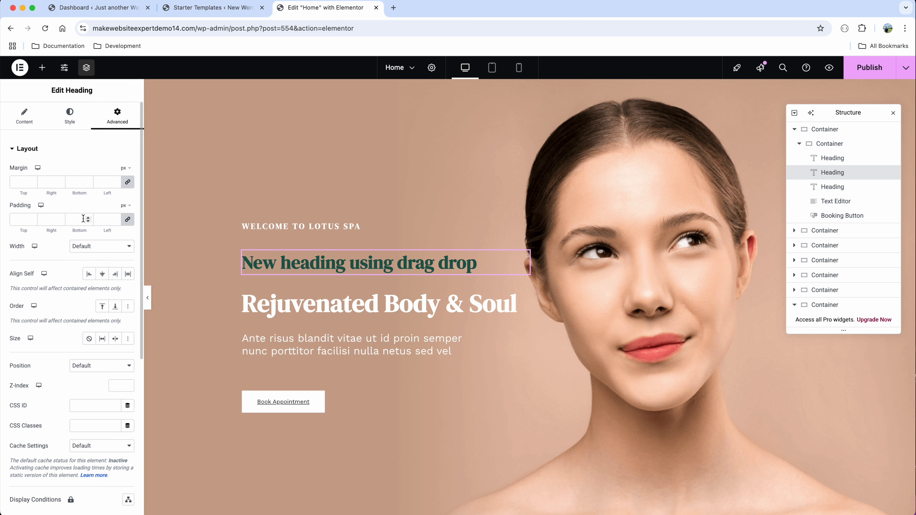
scroll(84, 219, down, 7)
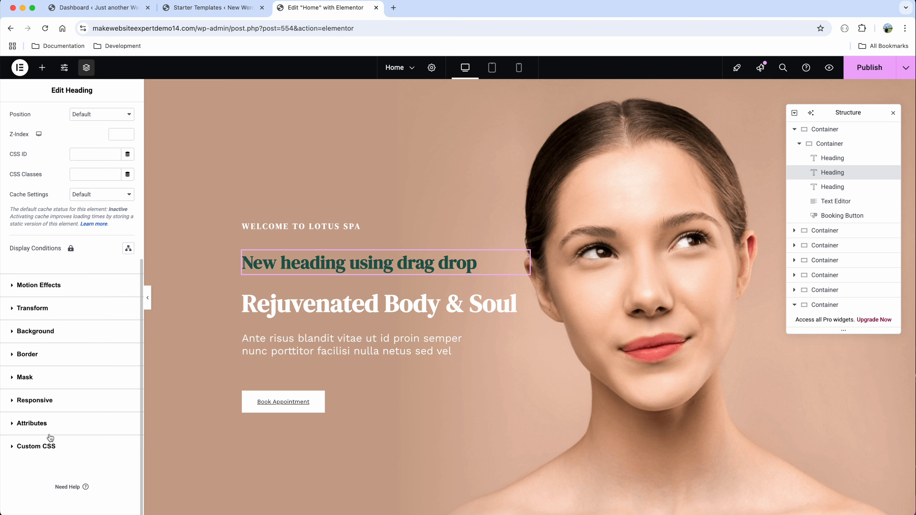
scroll(89, 415, up, 5)
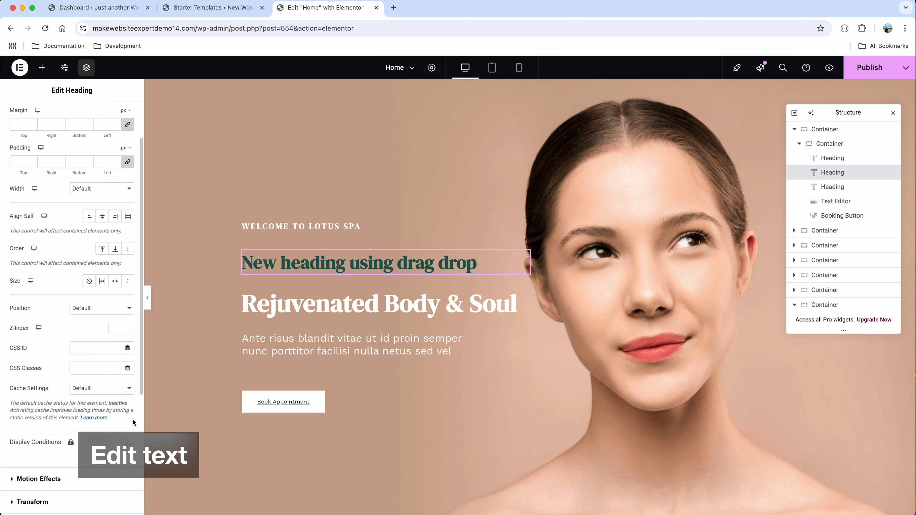
- Change the hero title "Rejuvenated Body & Soul" to "Rejuvenated Body & Soul edit text" and review its style and advanced settings
click(469, 311)
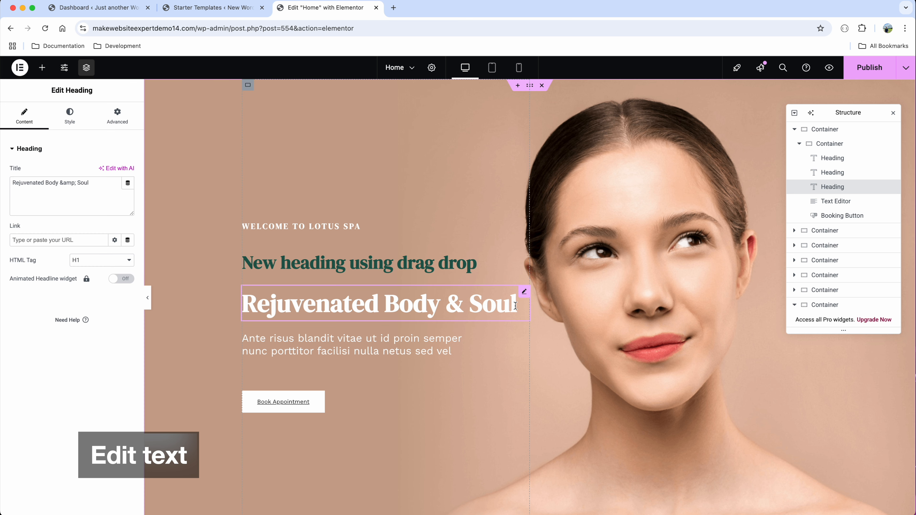
click(101, 182)
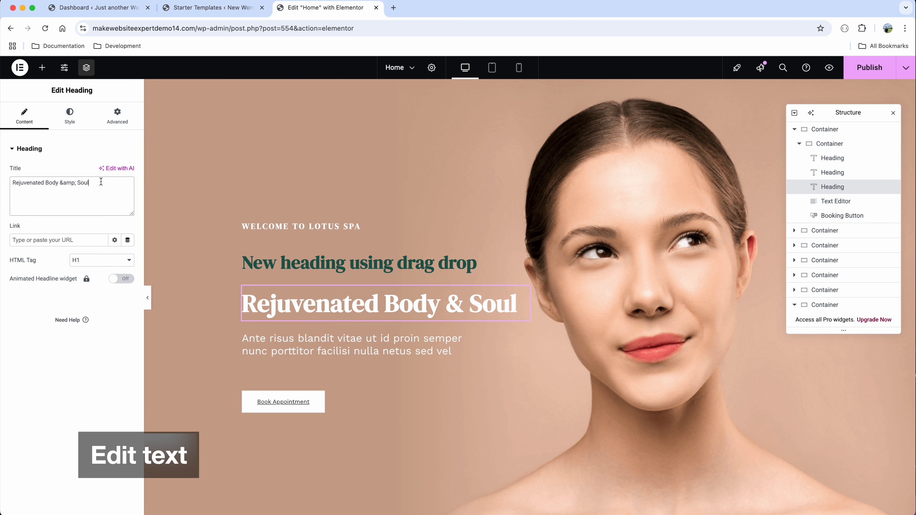
text(edit text)
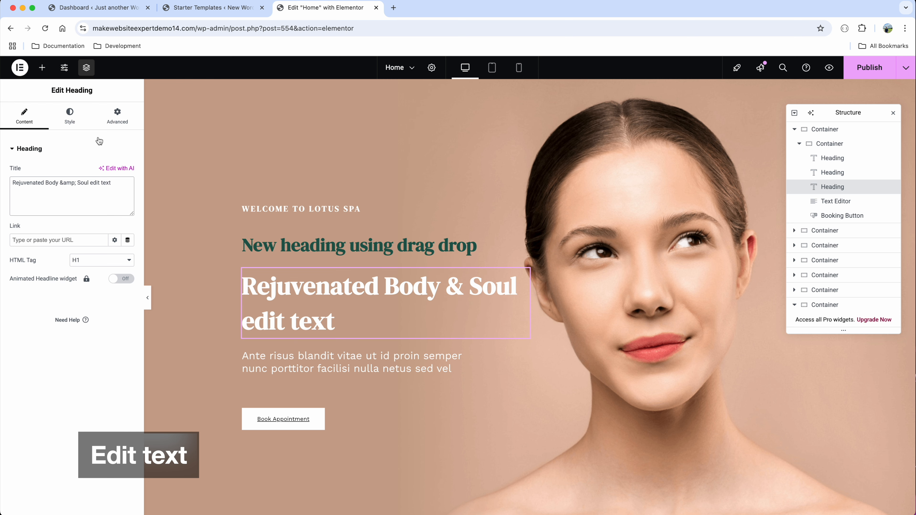
click(70, 116)
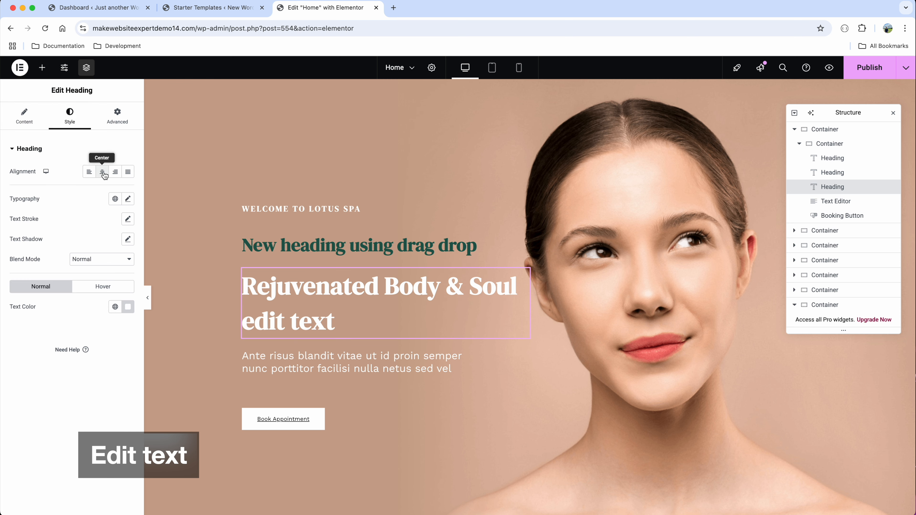
click(118, 118)
scroll(56, 282, down, 8)
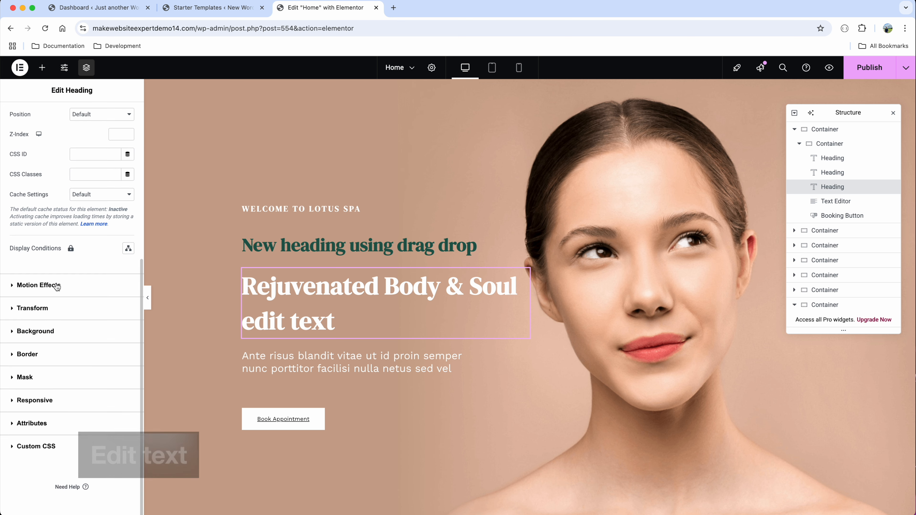
scroll(55, 283, up, 8)
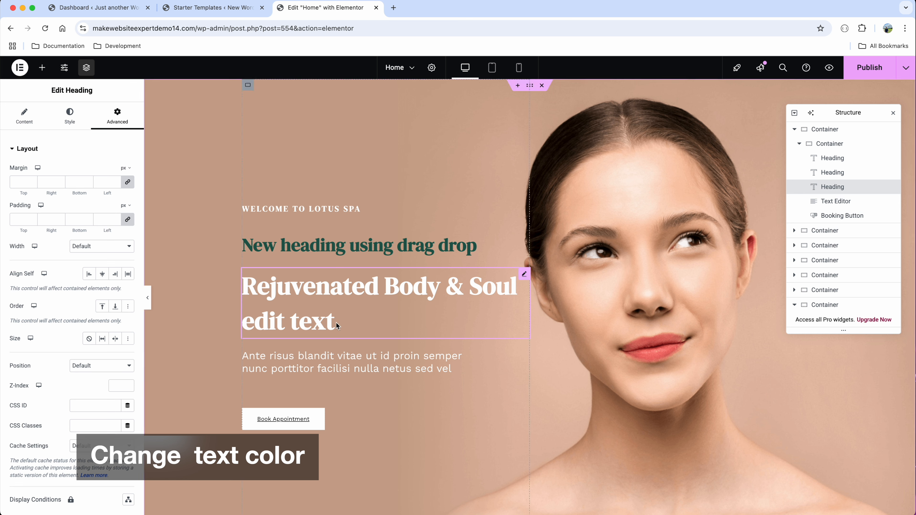
- Try a custom blue text color on the "Rejuvenated Body & Soul edit text" heading
click(69, 115)
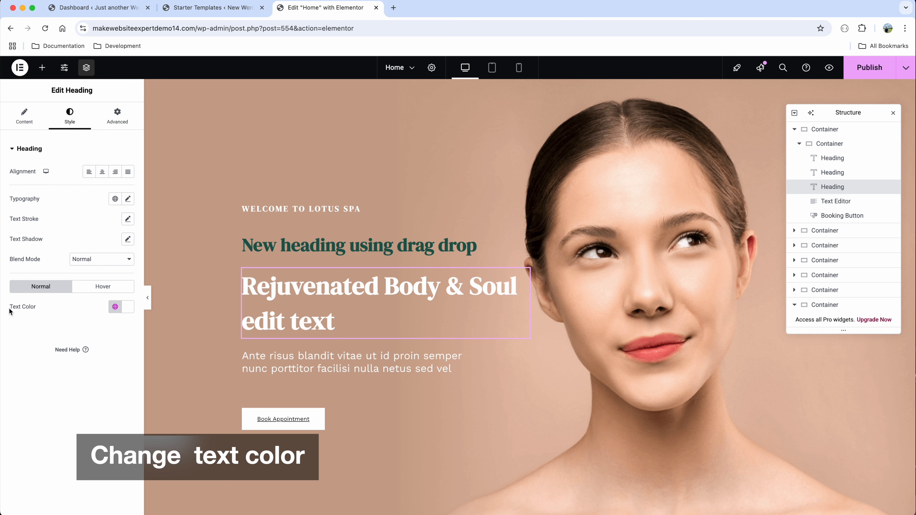
click(128, 307)
drag(145, 360, 156, 407)
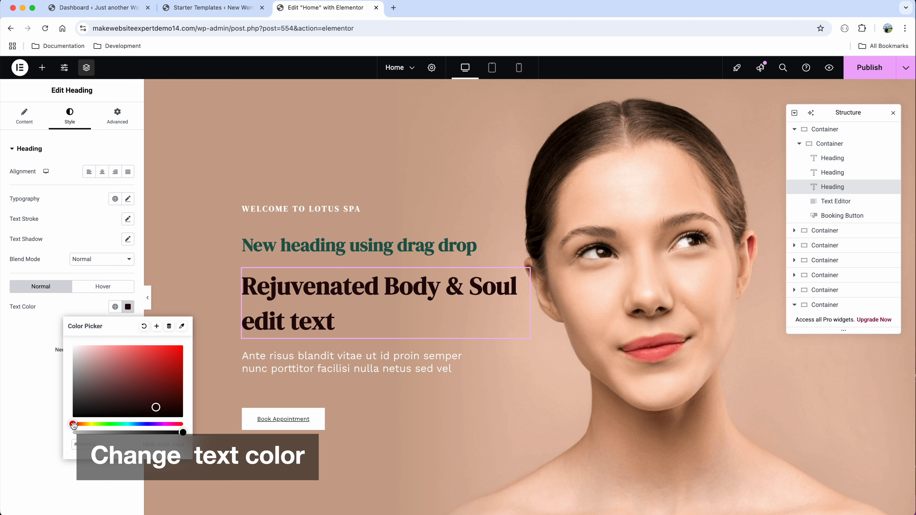
drag(73, 424, 137, 425)
click(166, 360)
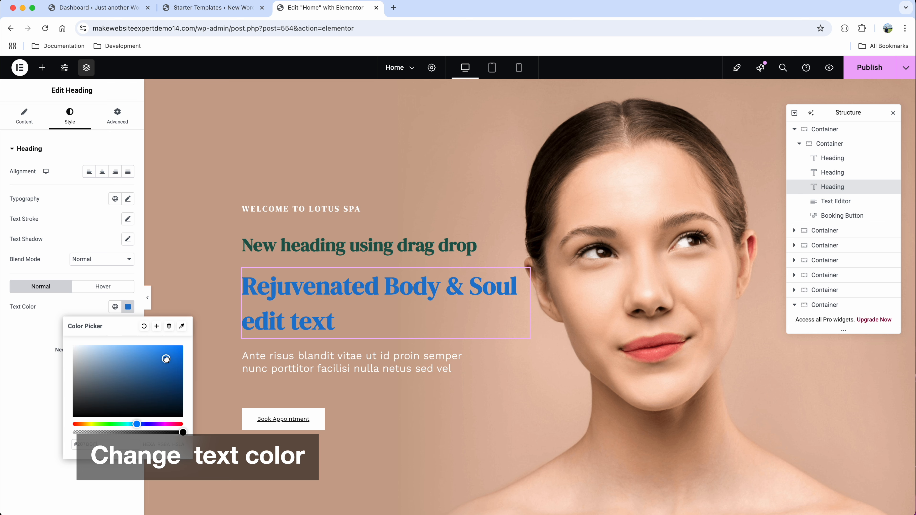
click(114, 311)
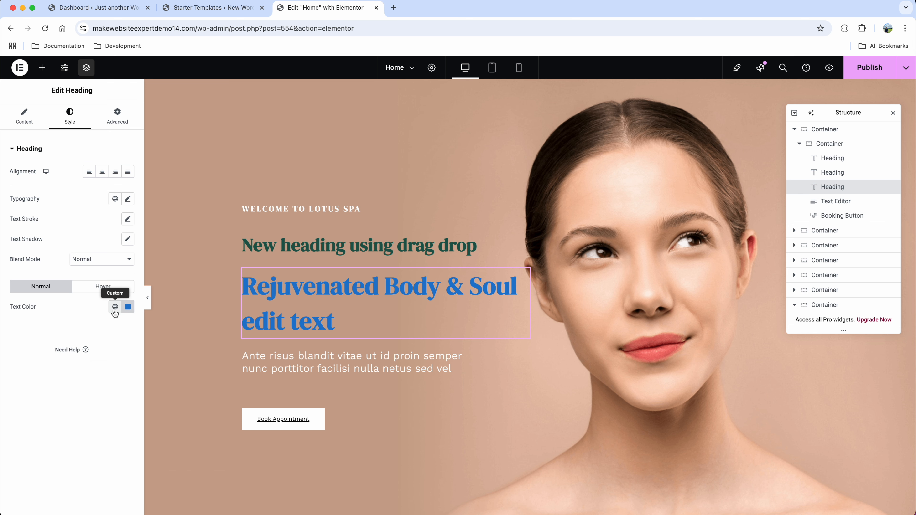
- Apply the global Theme Color 5 as the text color of the "Rejuvenated Body & Soul edit text" heading
click(115, 308)
scroll(91, 205, down, 3)
scroll(91, 206, up, 3)
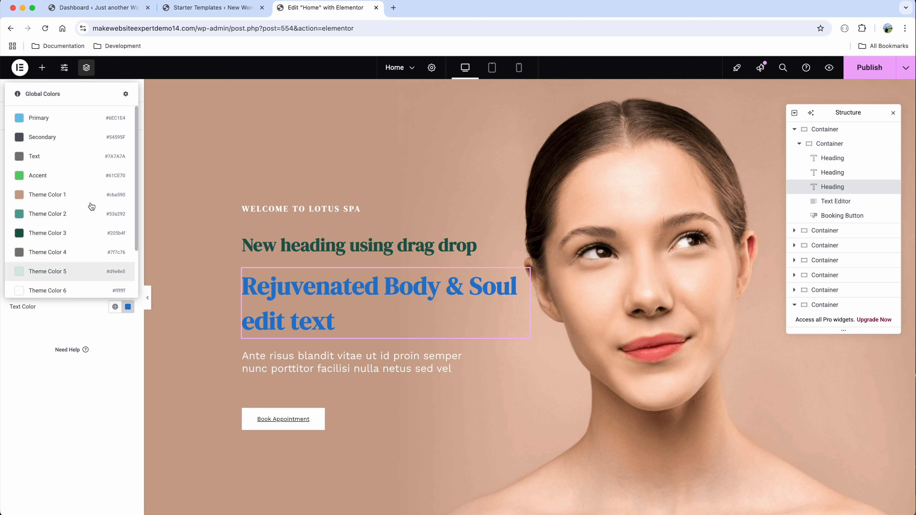
click(63, 275)
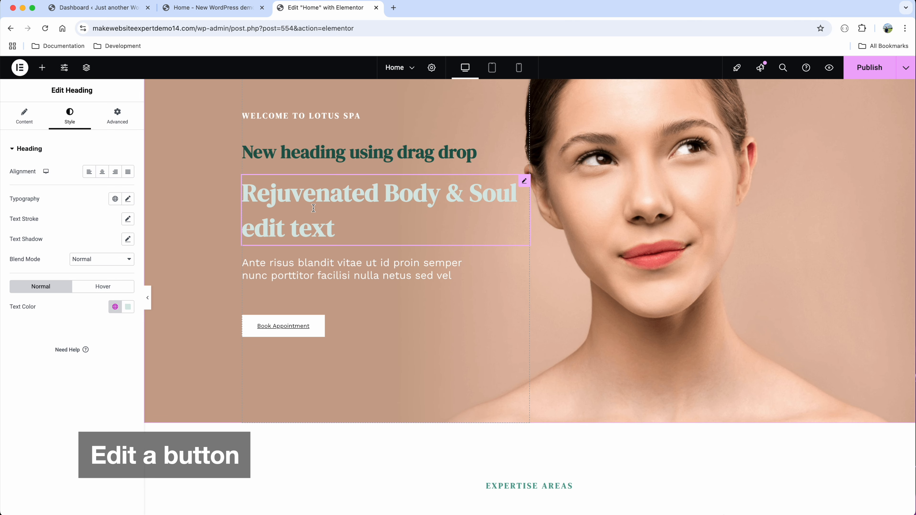
- Set the hero booking button's caption to "Book Appointment updated" and open its step settings
click(347, 326)
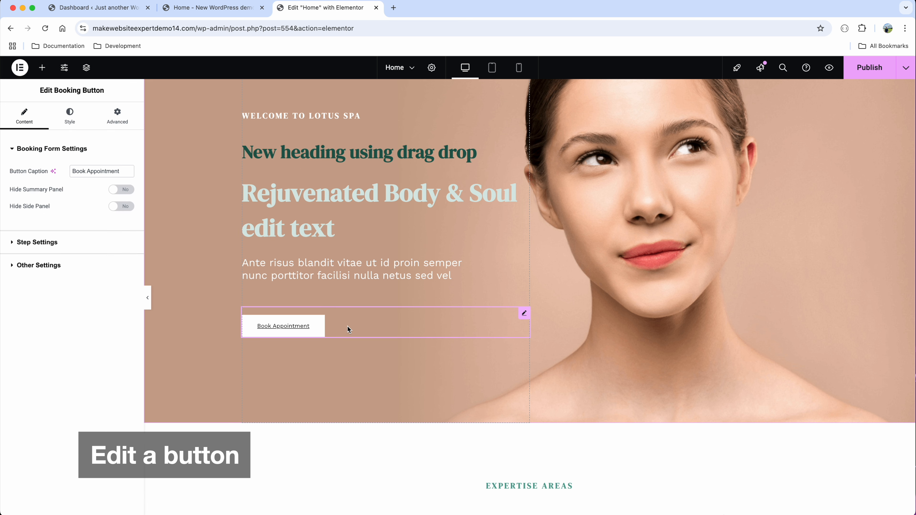
click(123, 171)
text(updated)
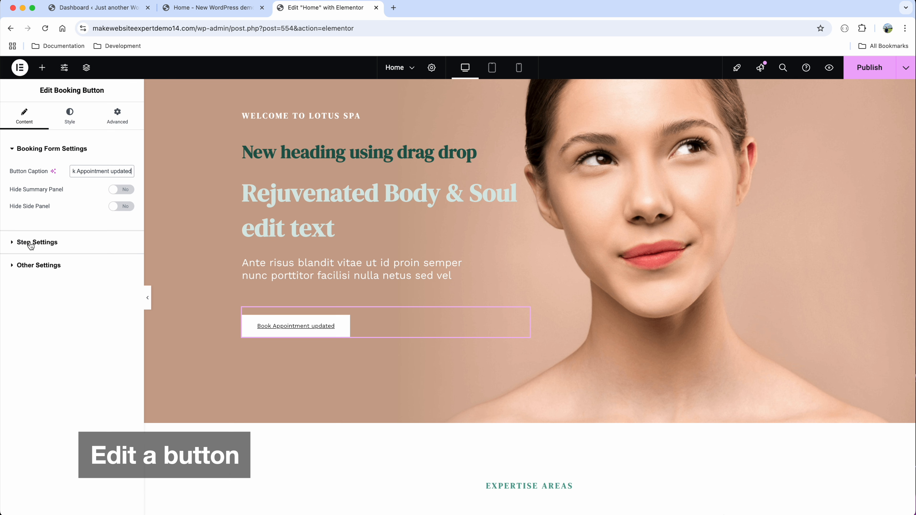
click(62, 247)
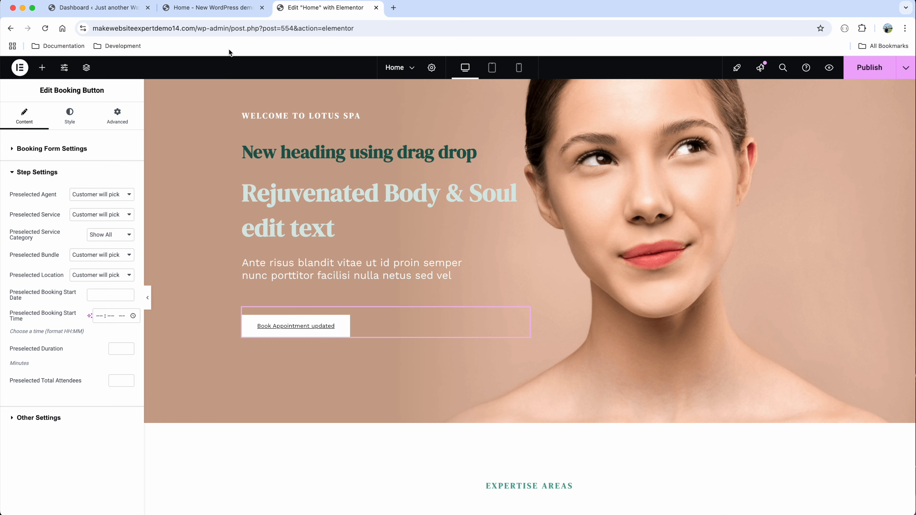
- Test the live home page's booking form with Luxury Spa on May 29 at 10:00 am, and close it at the customer information
click(213, 8)
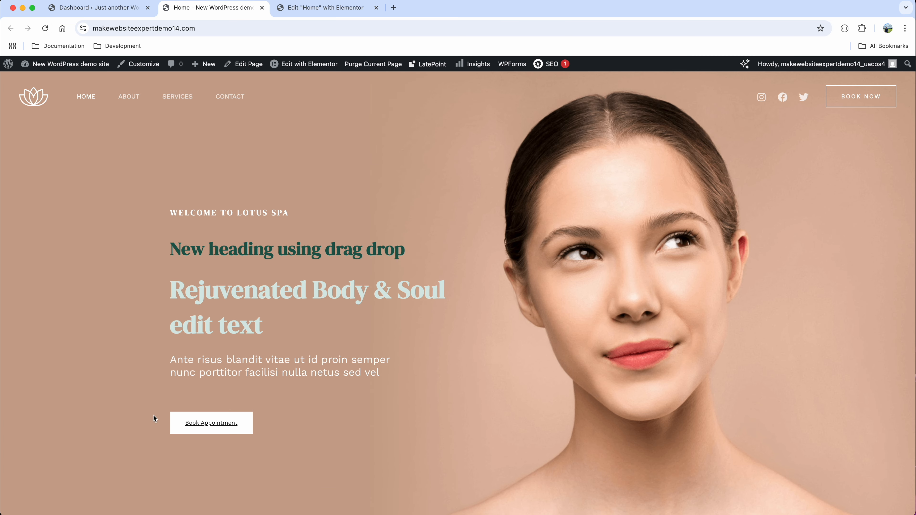
click(210, 426)
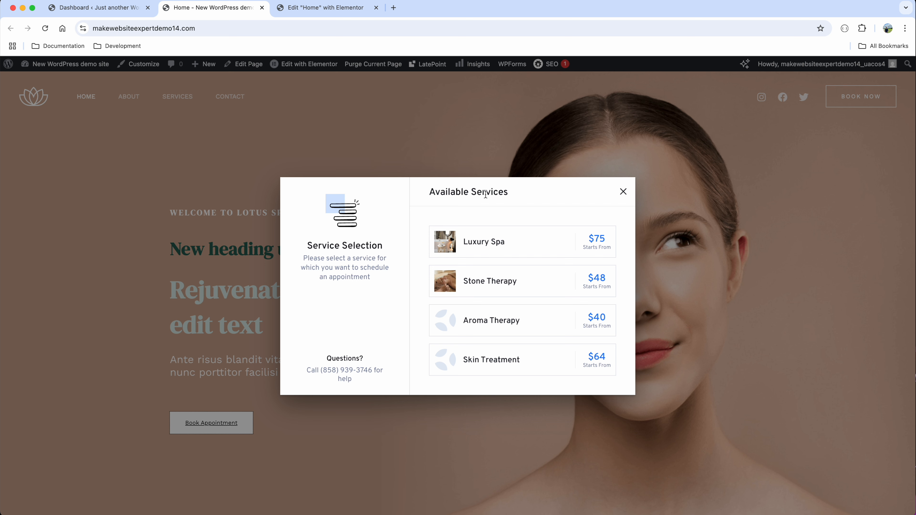
click(501, 242)
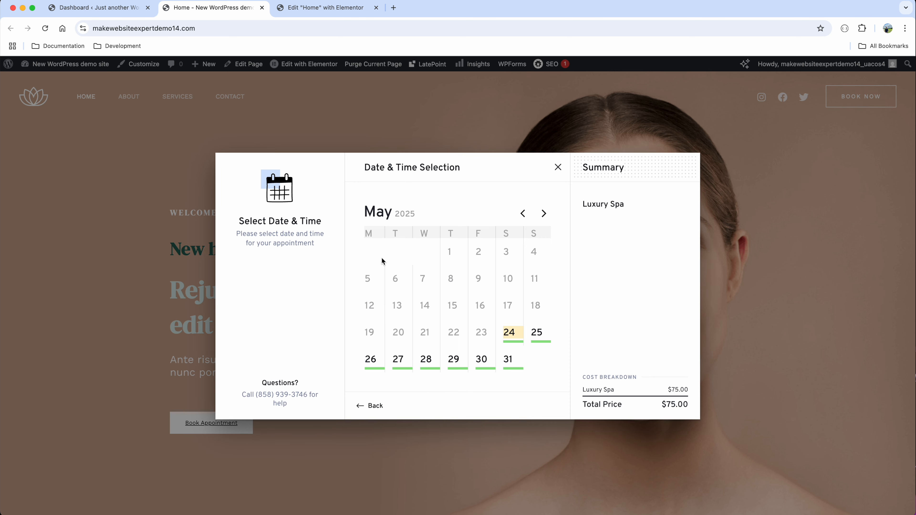
click(453, 359)
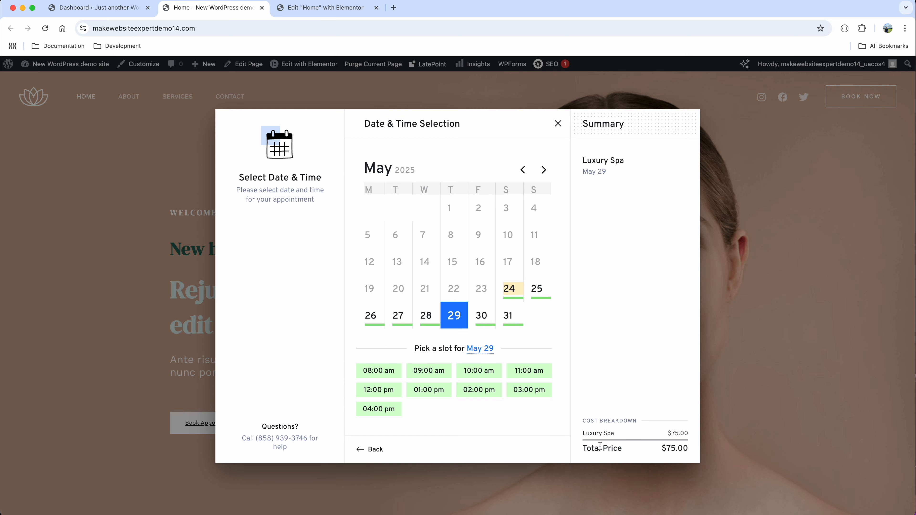
click(481, 373)
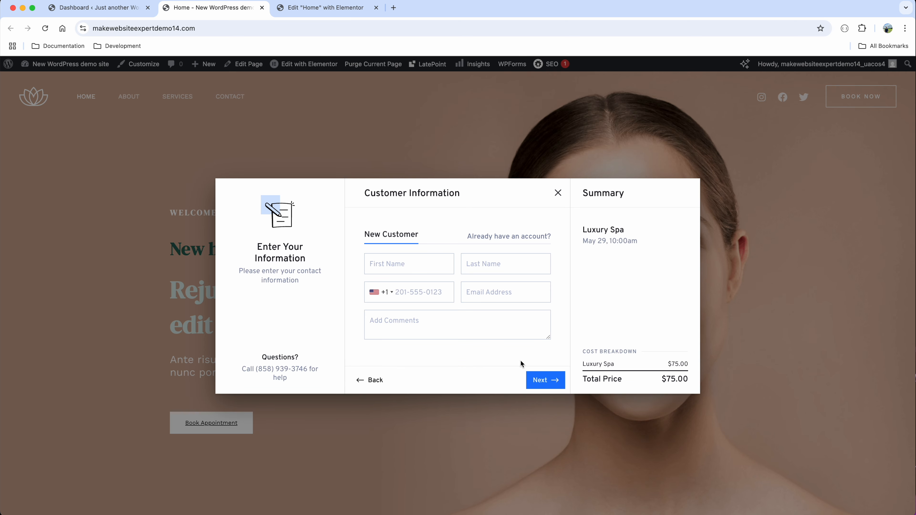
click(558, 193)
- Return to the Elementor editor, set the booking button's preselected service to Stone Therapy, and publish the page
click(306, 7)
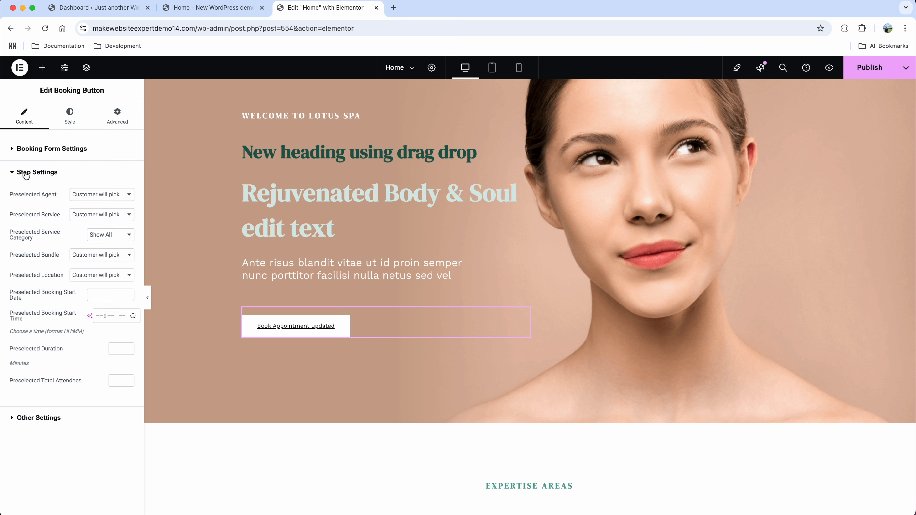
click(101, 216)
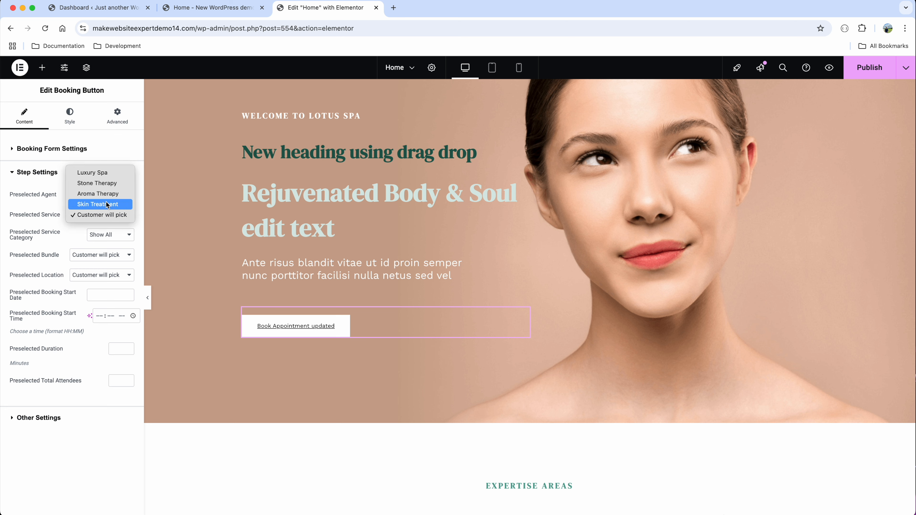
click(119, 186)
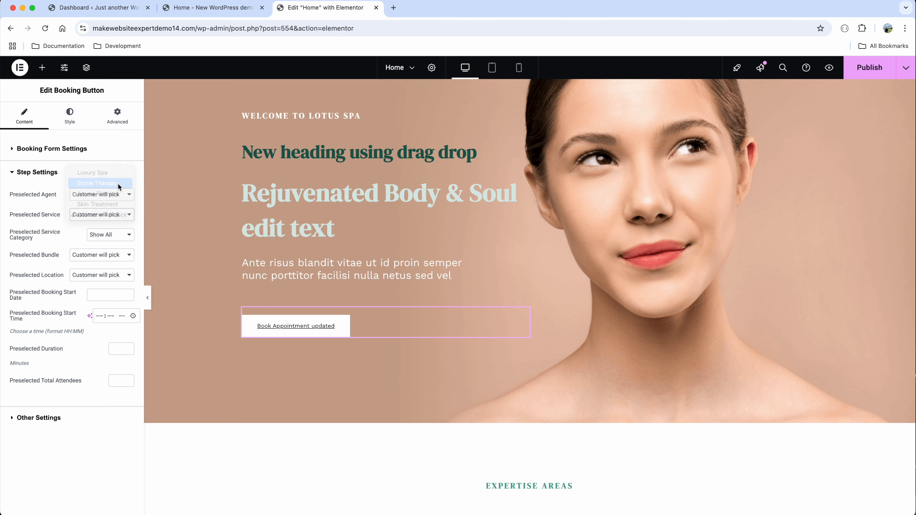
click(864, 73)
- Reload the live home page, check which service the hero button's booking form preselects, and close the form
click(215, 8)
click(45, 28)
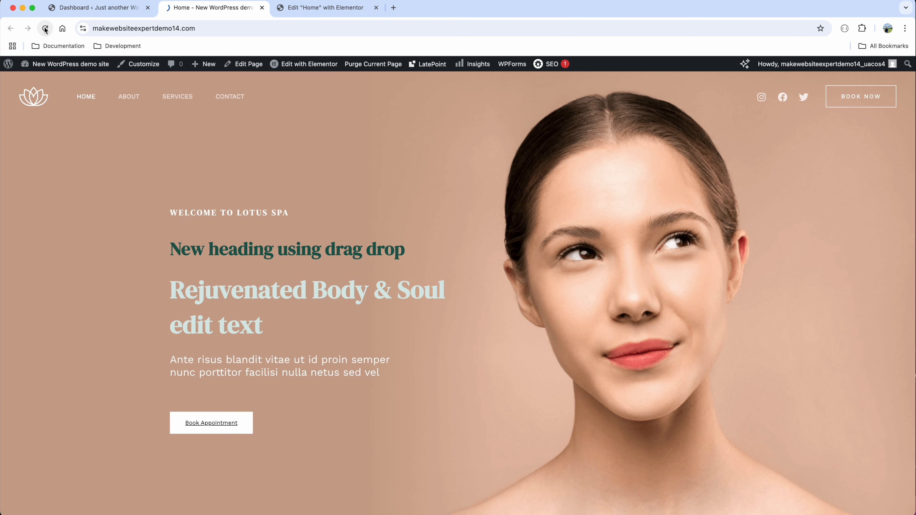
click(222, 429)
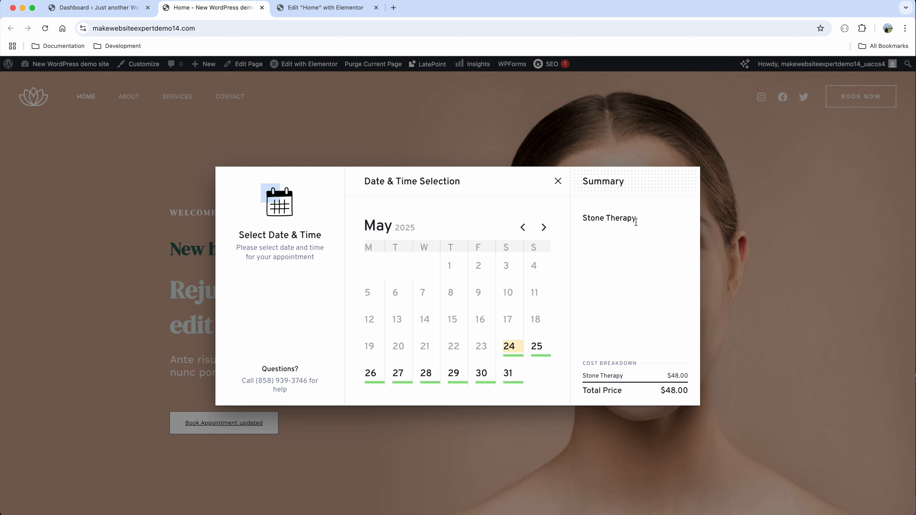
drag(636, 222, 587, 221)
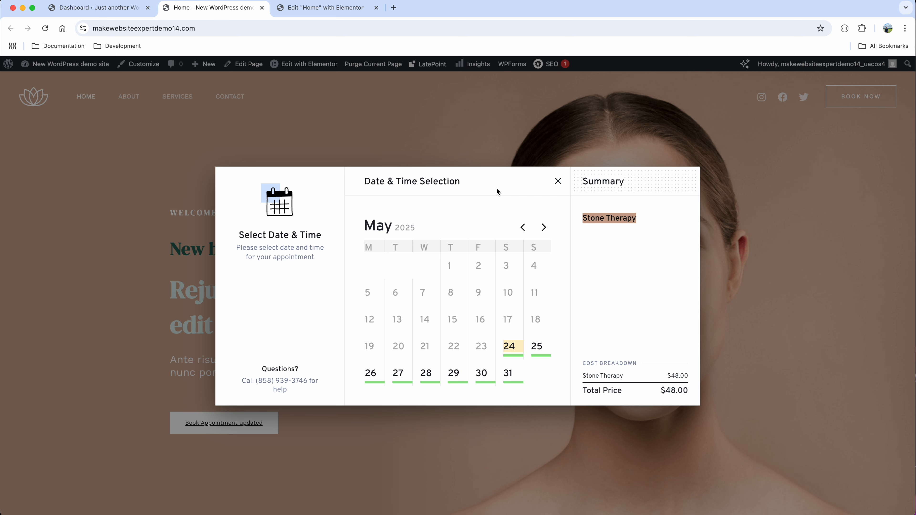
click(557, 181)
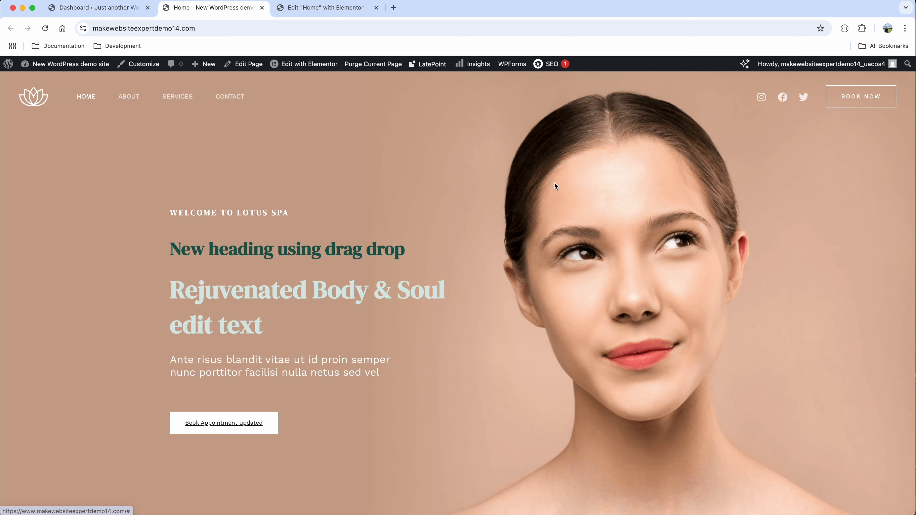
- Return to the Elementor editor and set the booking button's preselected service to "Customer will pick"
click(318, 13)
click(101, 215)
click(99, 248)
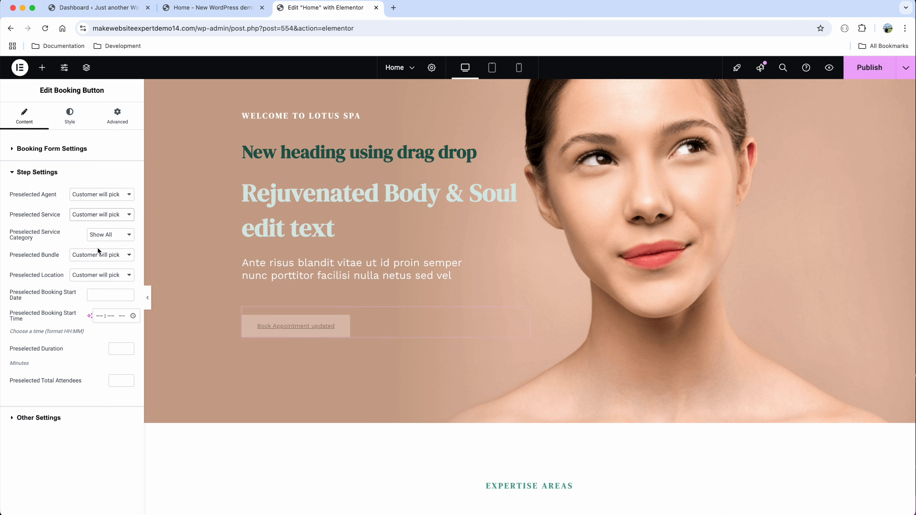
- Publish the page and add a Button widget directly below the hero's booking button
click(869, 69)
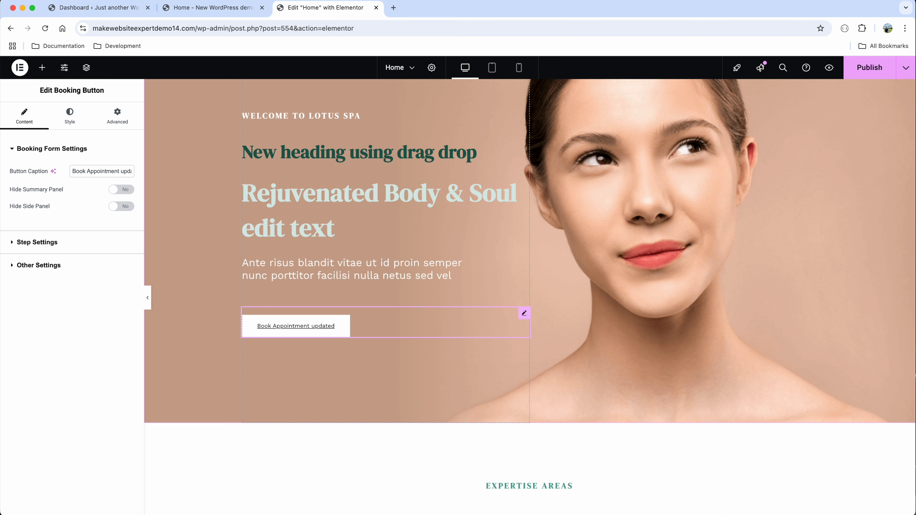
click(40, 73)
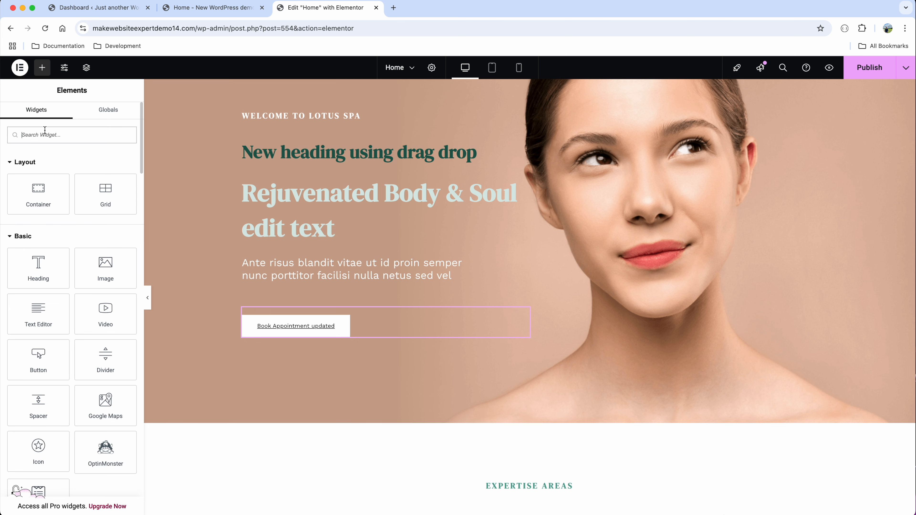
text(button)
drag(46, 172, 332, 341)
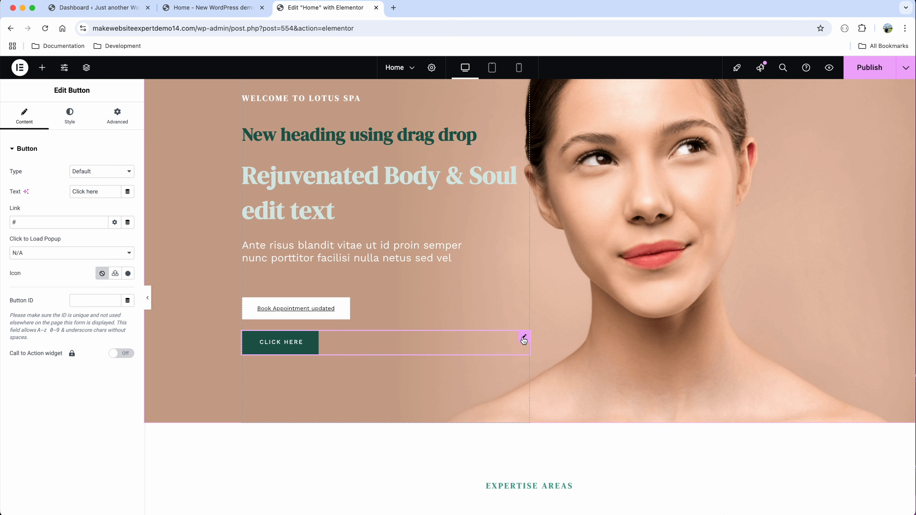
- Set the new button's text to "Contact US" and link it to the Contact page
drag(100, 192, 71, 188)
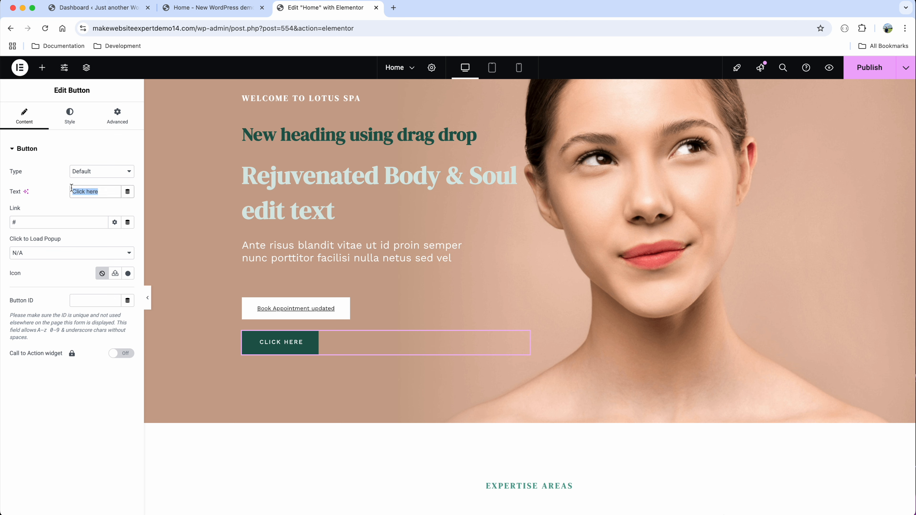
text(Contact US)
click(52, 224)
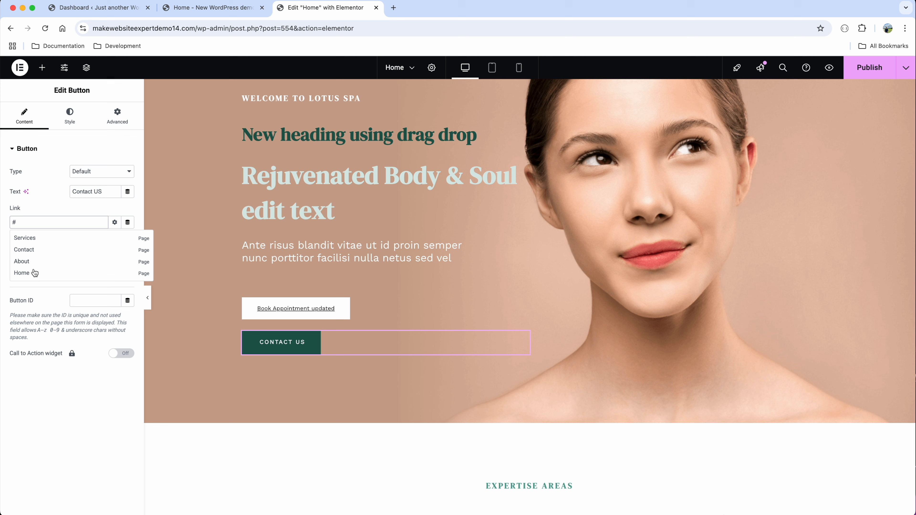
click(27, 250)
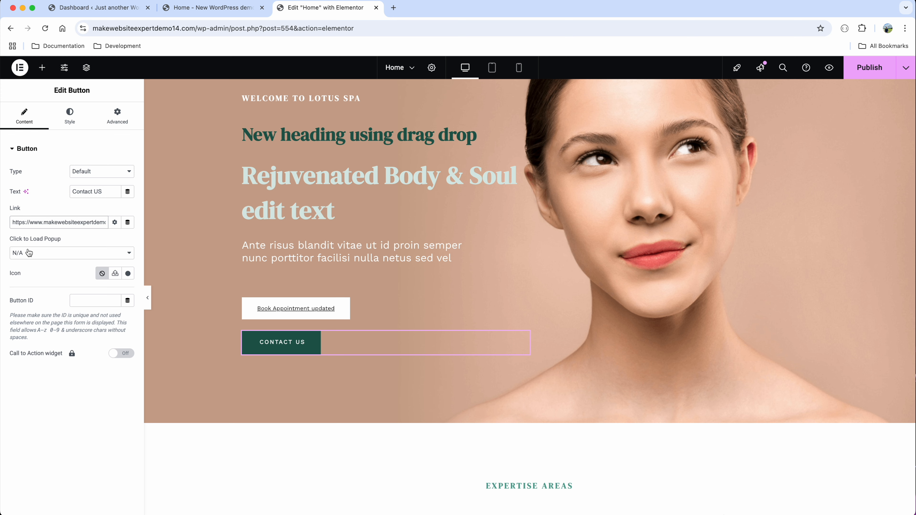
- Add the address book icon from the icon library to the Contact US button
click(126, 275)
scroll(496, 300, down, 12)
click(371, 207)
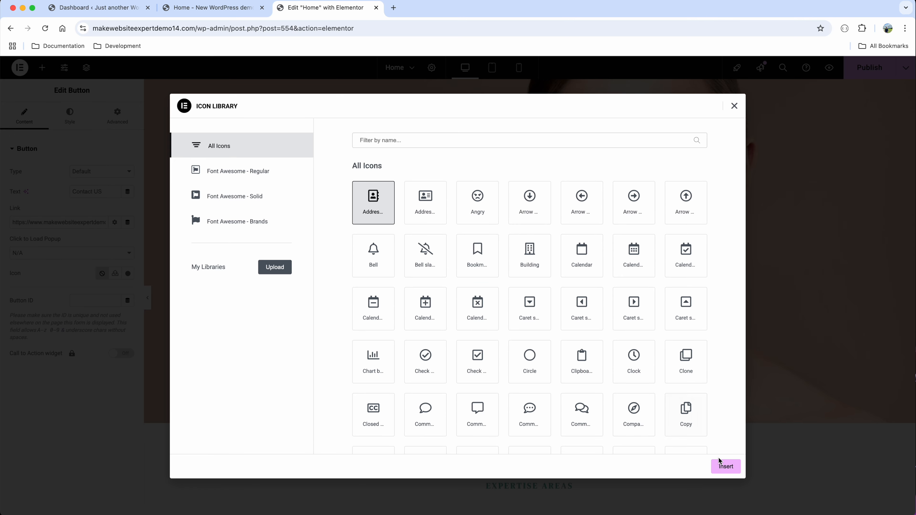
click(723, 466)
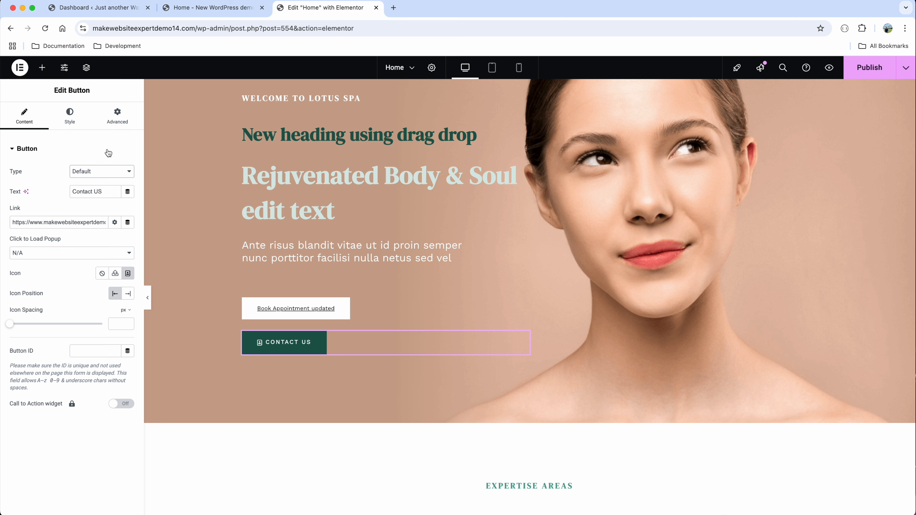
- Try the Info, Warning and Danger types on the Contact US button, and return it to Default
click(106, 173)
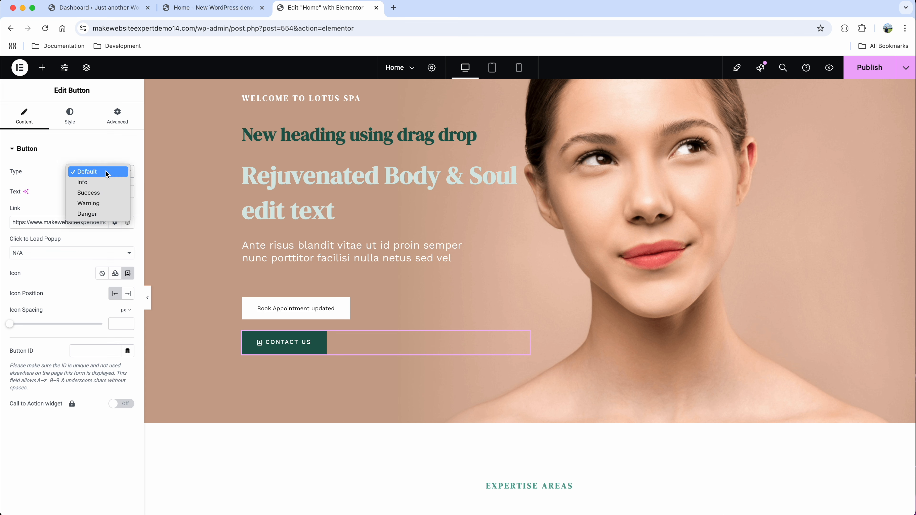
click(106, 185)
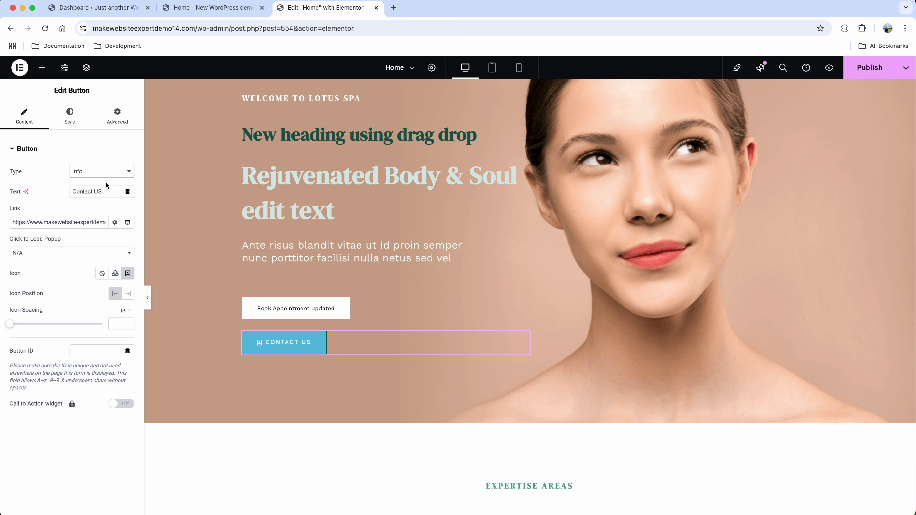
click(105, 182)
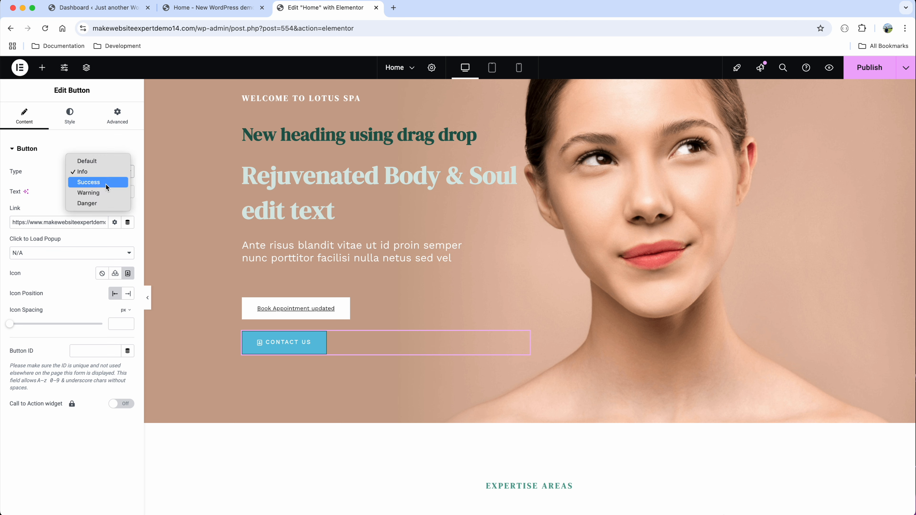
click(106, 190)
click(105, 173)
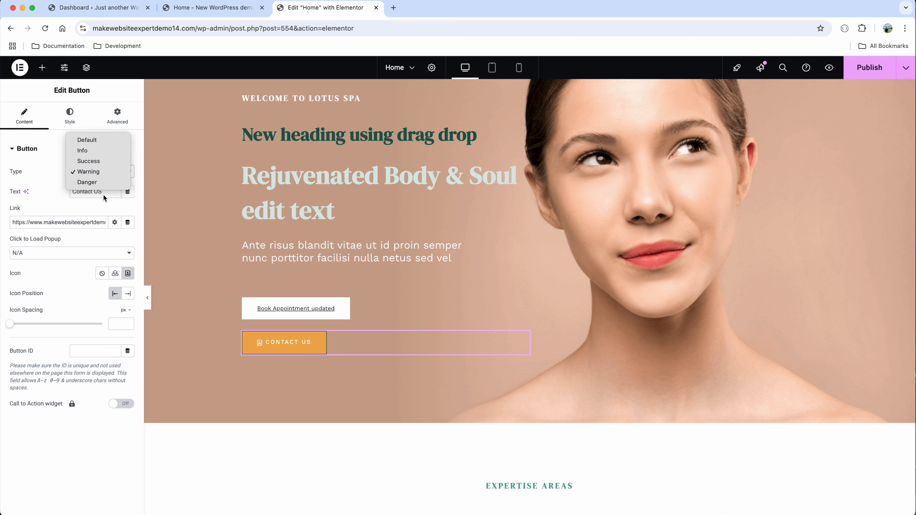
click(104, 184)
click(104, 173)
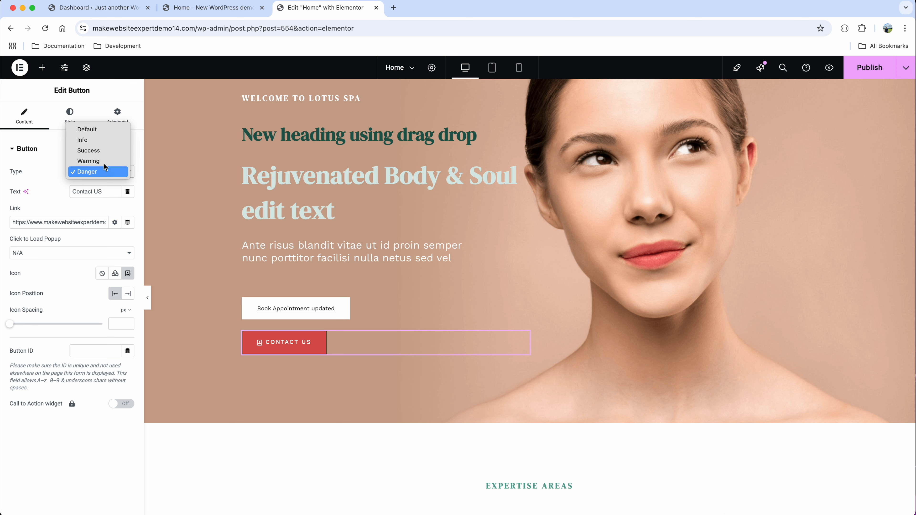
click(108, 126)
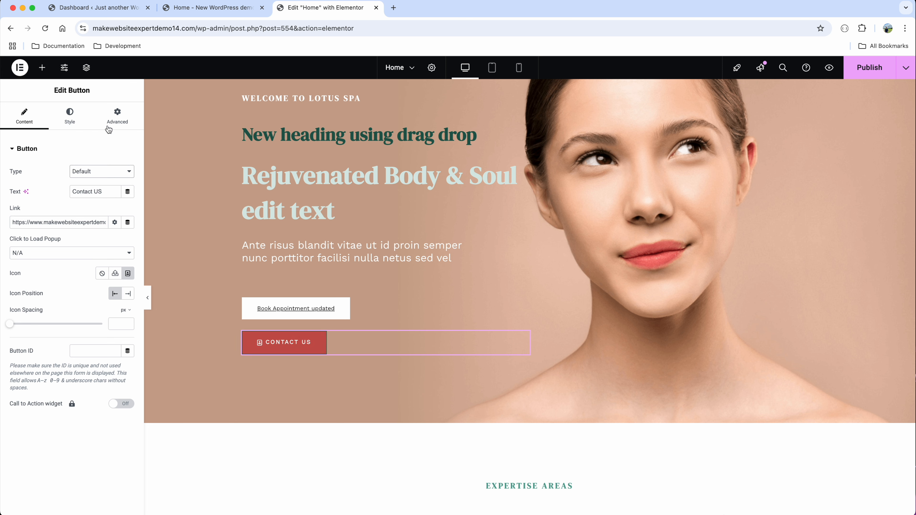
- Try centering the Contact US button, set its position to left, and look at its typography options
click(70, 119)
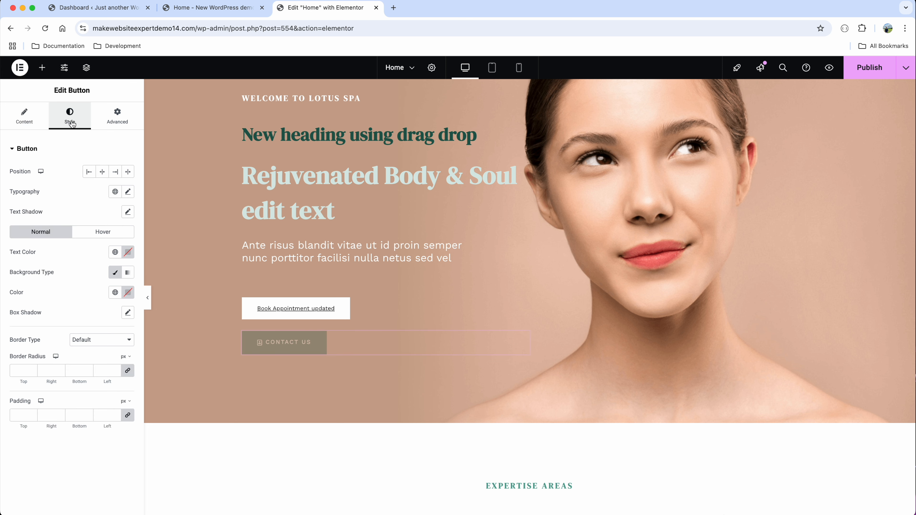
click(101, 172)
click(89, 172)
click(128, 195)
click(128, 195)
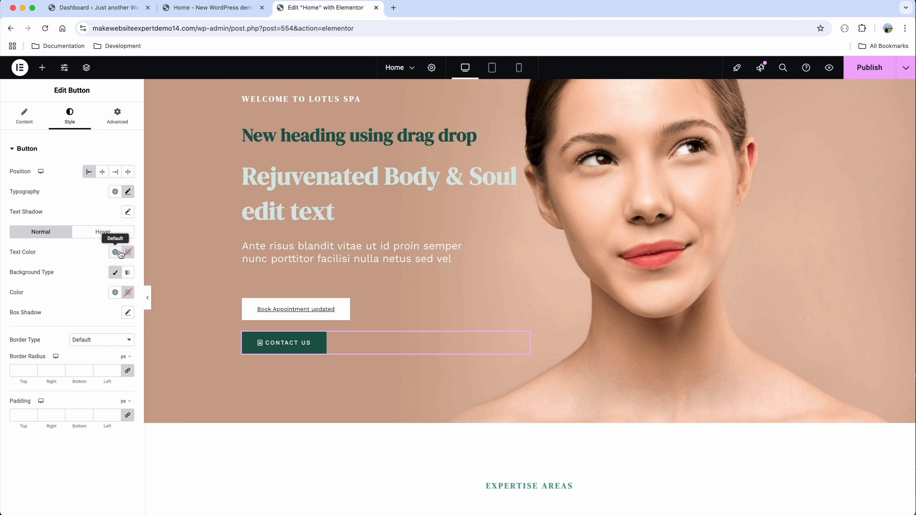
- Try Theme Color 7 as the Contact US button's text color, and set it to the global Primary color
click(115, 252)
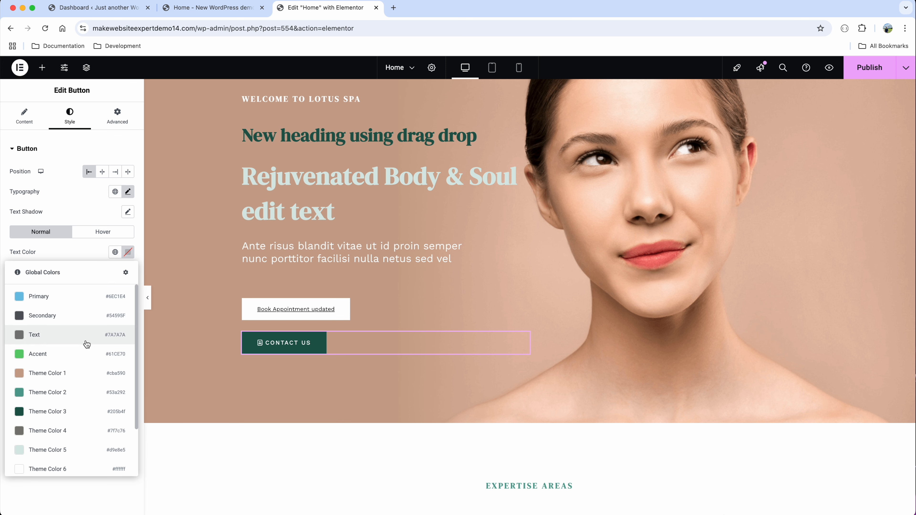
scroll(86, 344, down, 3)
click(67, 425)
click(114, 254)
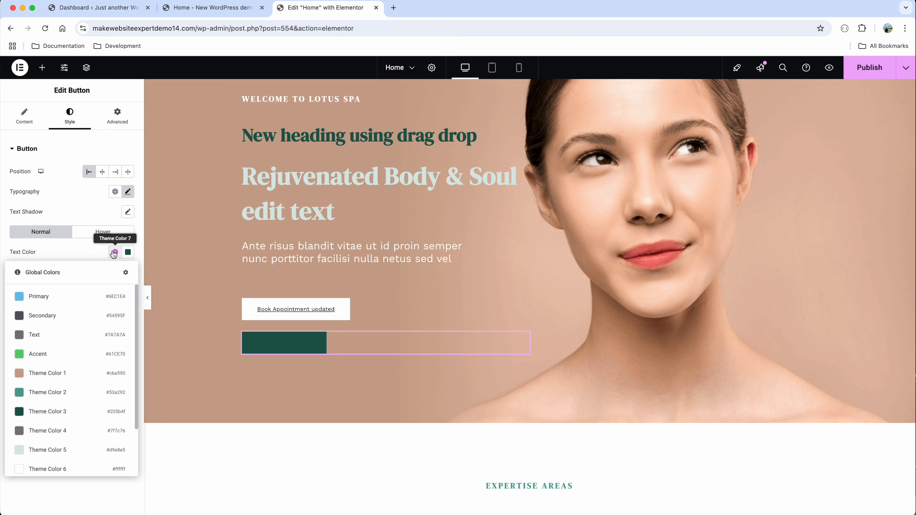
click(75, 301)
- Try a Dashed border on the Contact US button, and set the border type to Dotted
click(104, 341)
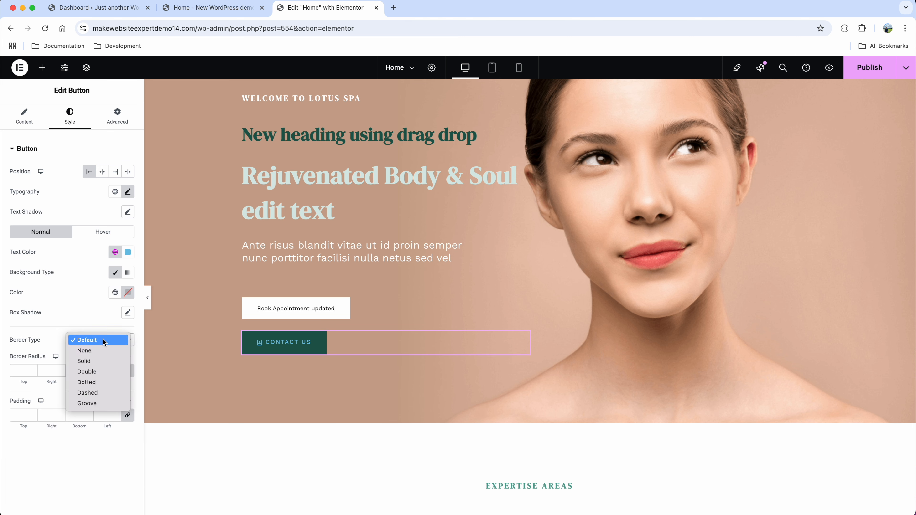
click(106, 392)
click(109, 342)
click(104, 326)
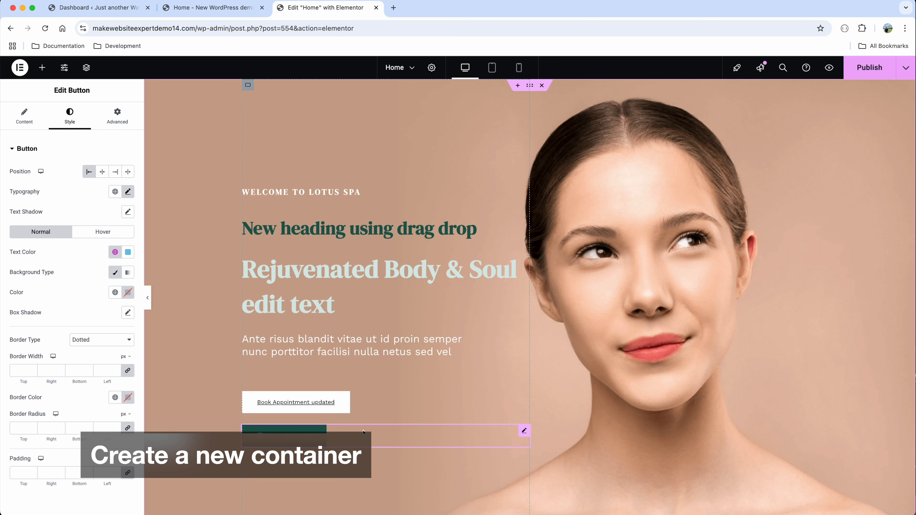
- Add an empty container between the video and the Wellness, Beauty and Massage row
scroll(363, 431, down, 20)
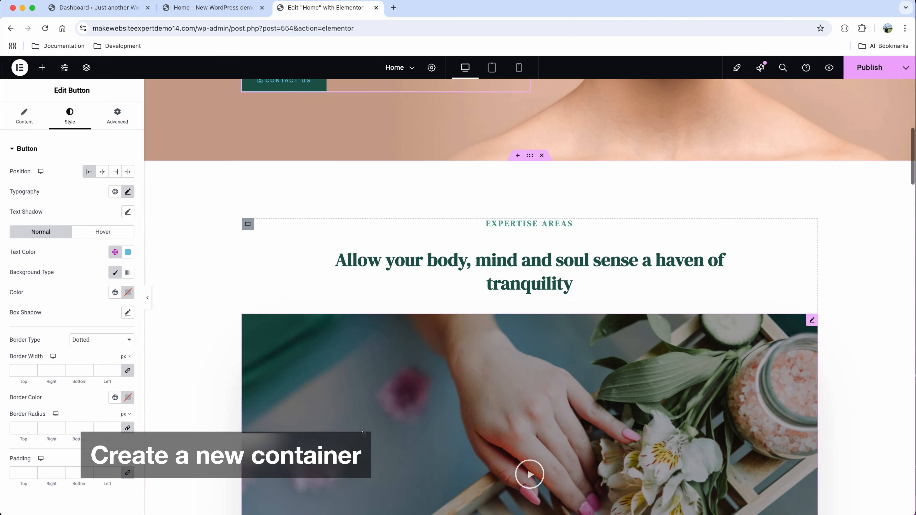
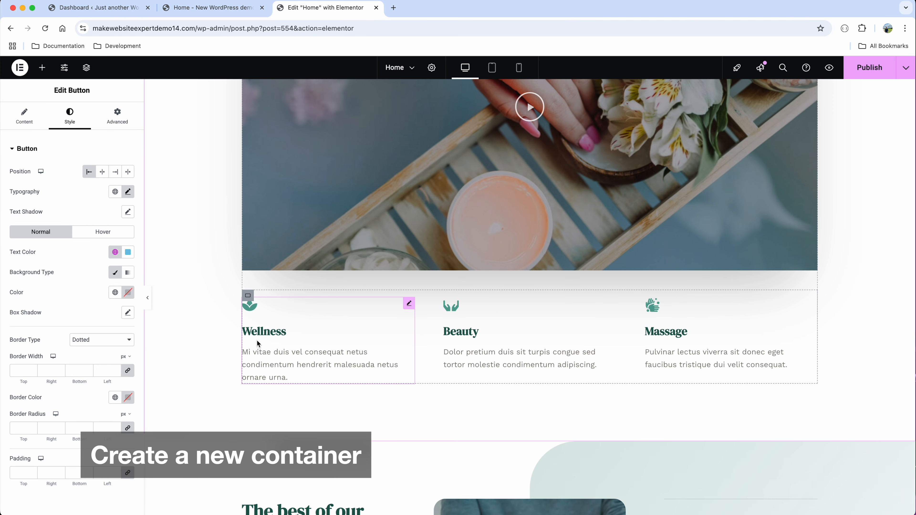
click(248, 296)
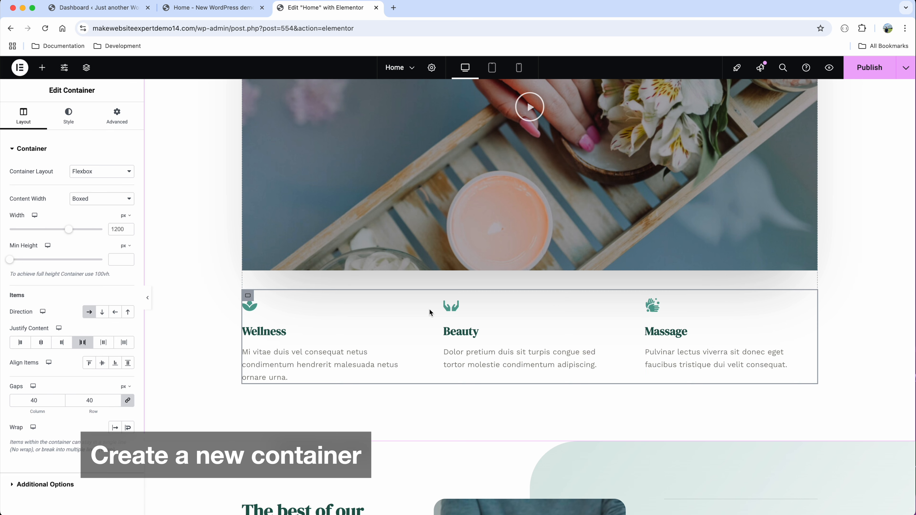
click(43, 67)
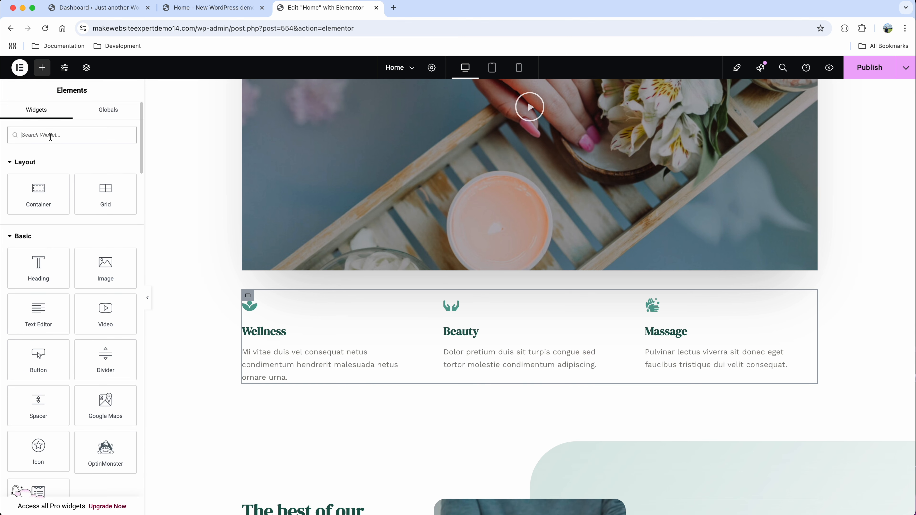
text(container)
drag(38, 170, 385, 304)
- Insert a Grid into the new container and reduce it to 1 row with 3 columns
click(529, 318)
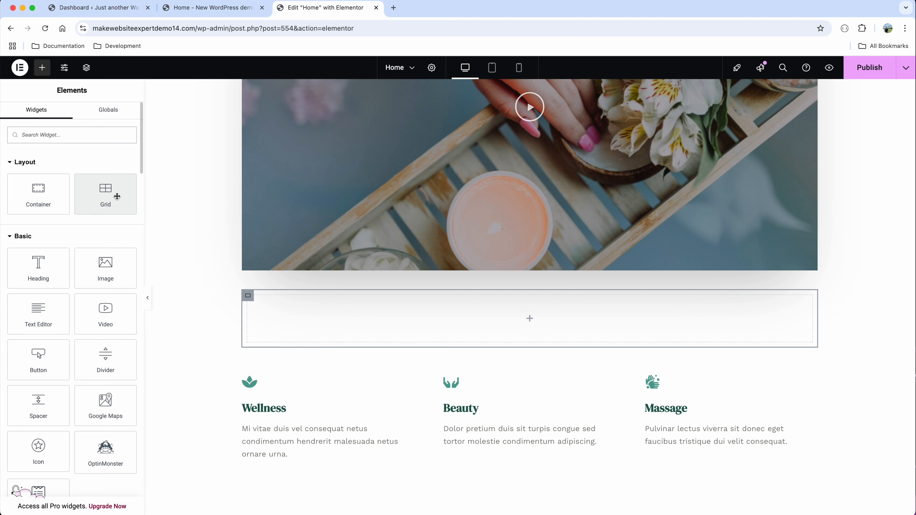
drag(117, 196, 413, 314)
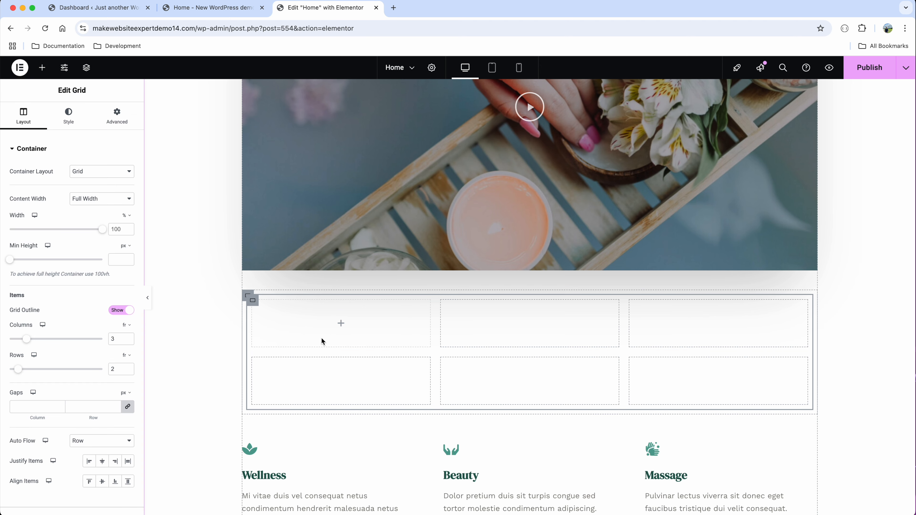
scroll(299, 338, down, 1)
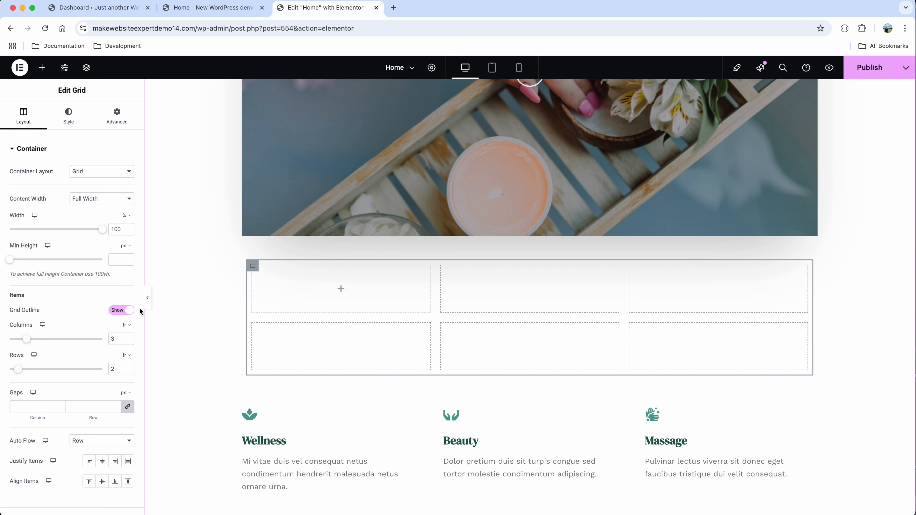
scroll(87, 340, down, 3)
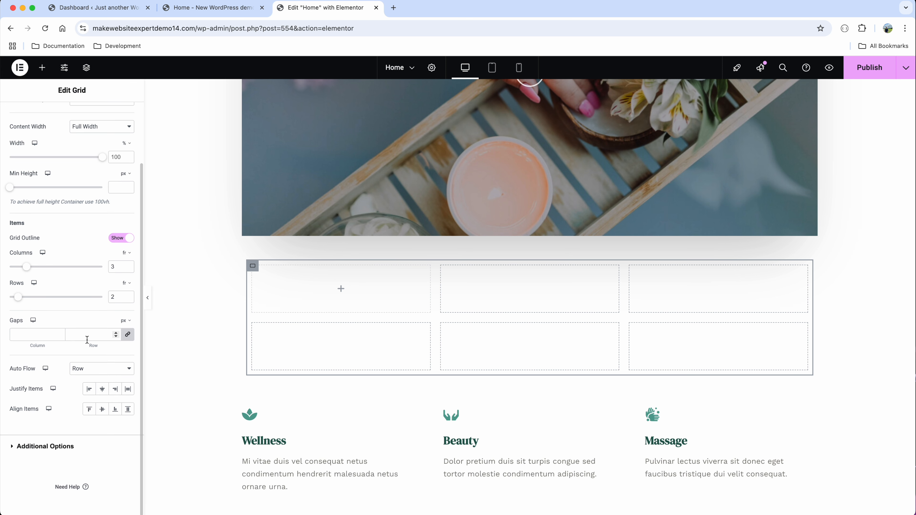
click(128, 299)
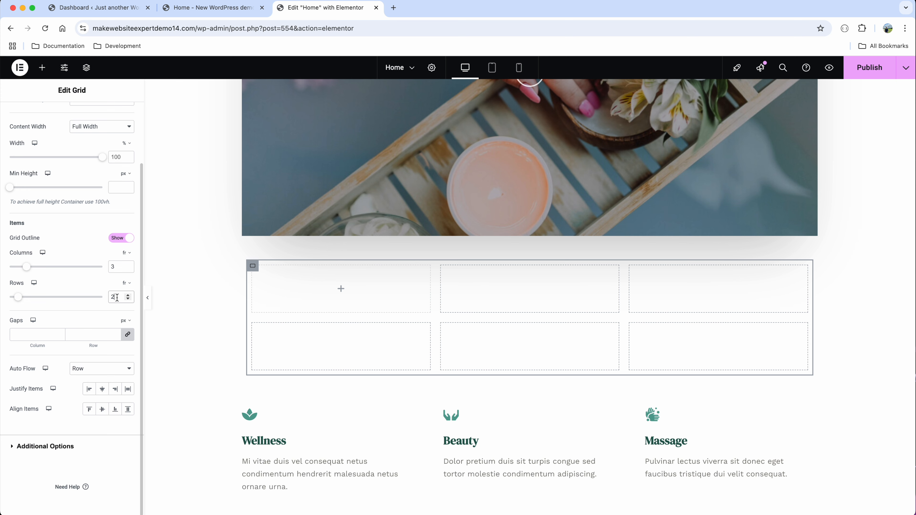
- Place an Icon Box widget in the grid's first cell and paste copies into the other two cells
click(342, 291)
text(icon)
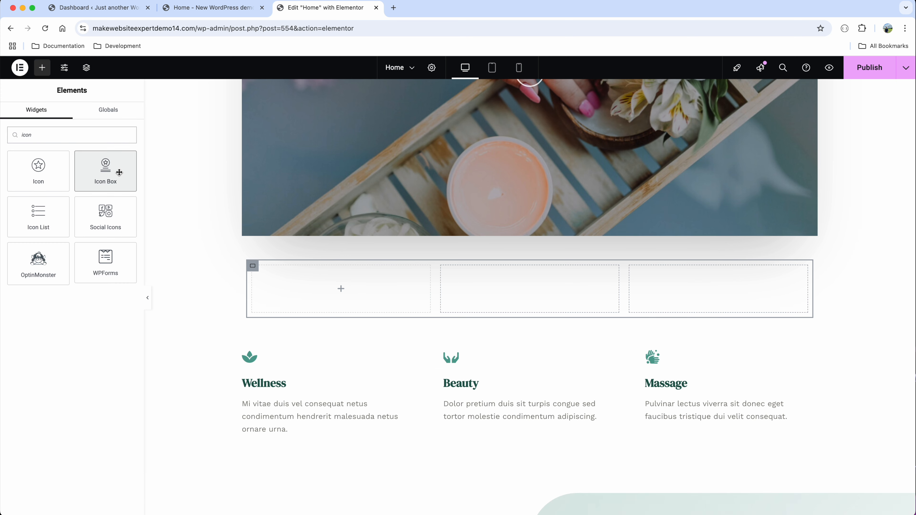
drag(116, 174, 339, 294)
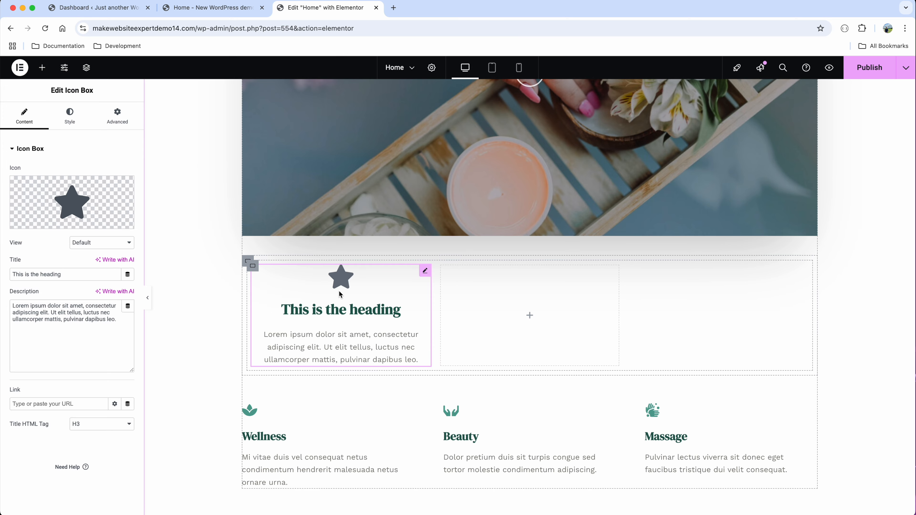
click(530, 318)
key(super+v)
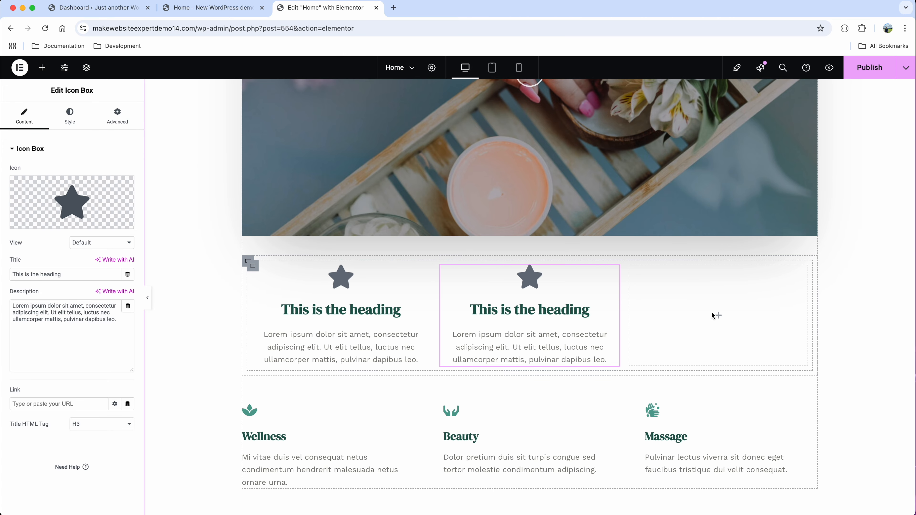
key(super+v)
- Change the first icon box's icon to the loud volume speaker and the second icon box's icon to a tree from the icon library
mouse_move(45, 223)
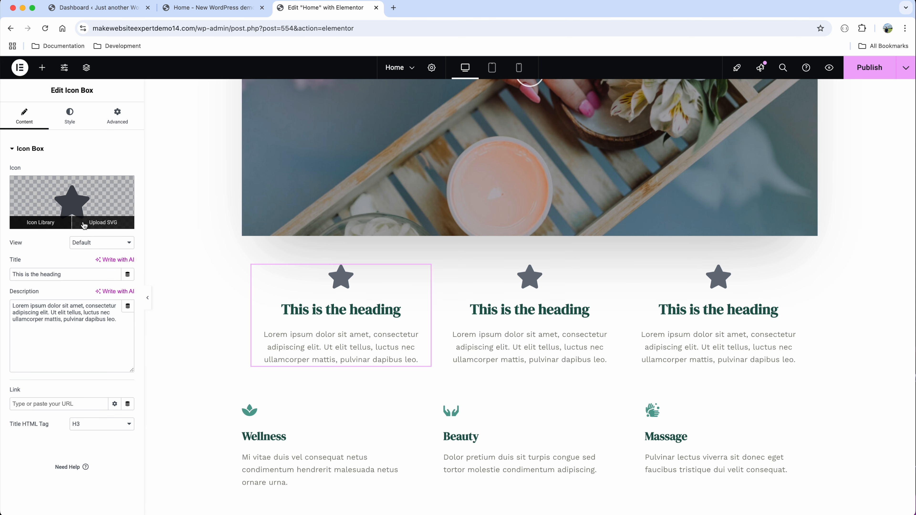
click(37, 224)
scroll(450, 238, down, 20)
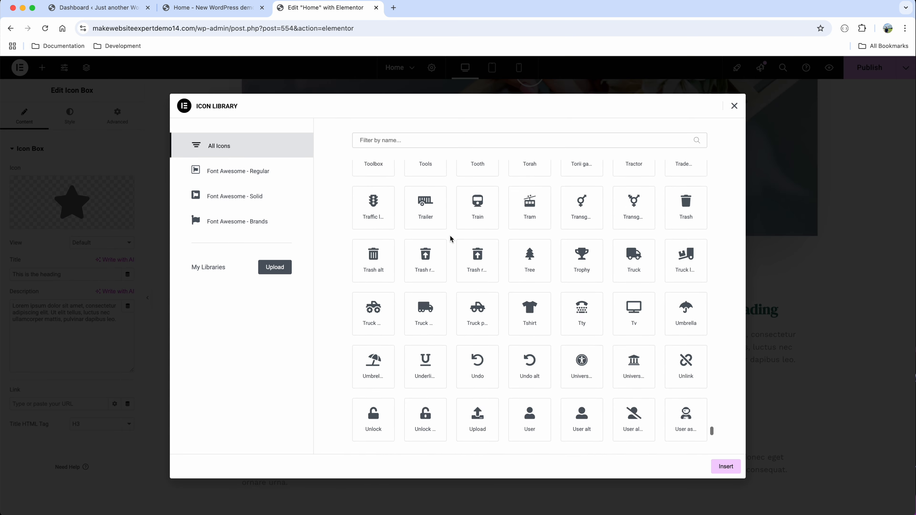
click(472, 398)
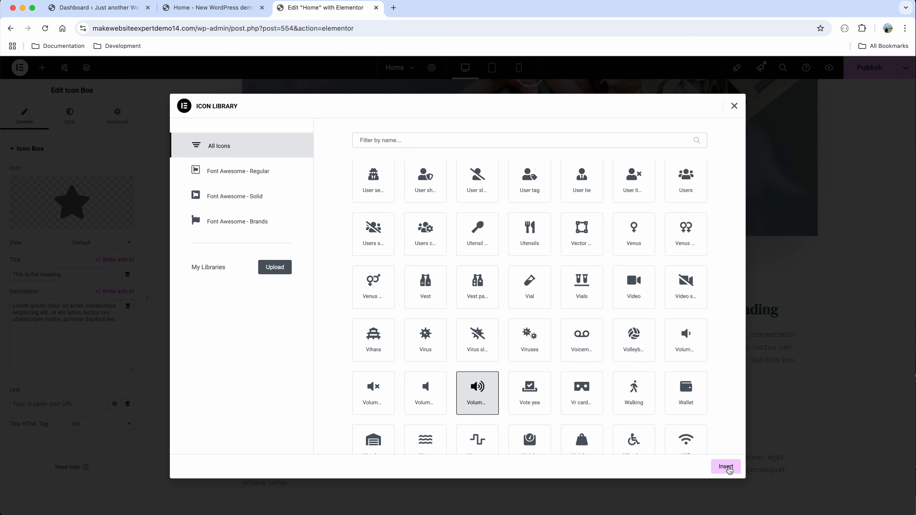
click(725, 467)
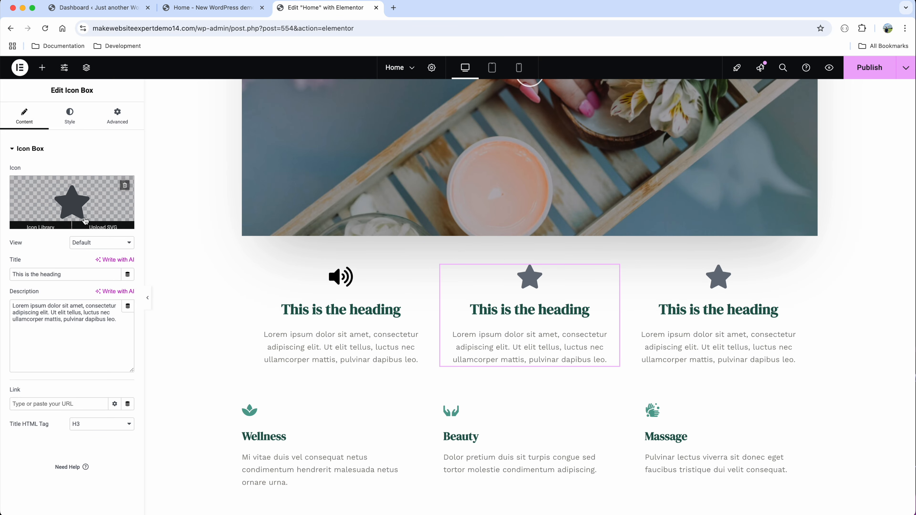
click(39, 225)
double_click(465, 307)
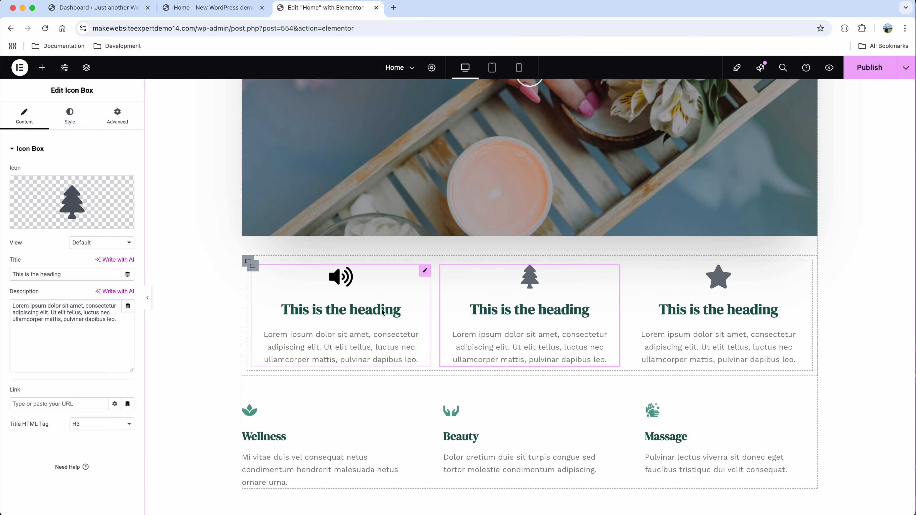
- Set the first icon box's title to "Heading column one"
click(383, 312)
click(326, 310)
click(75, 271)
key(super+a)
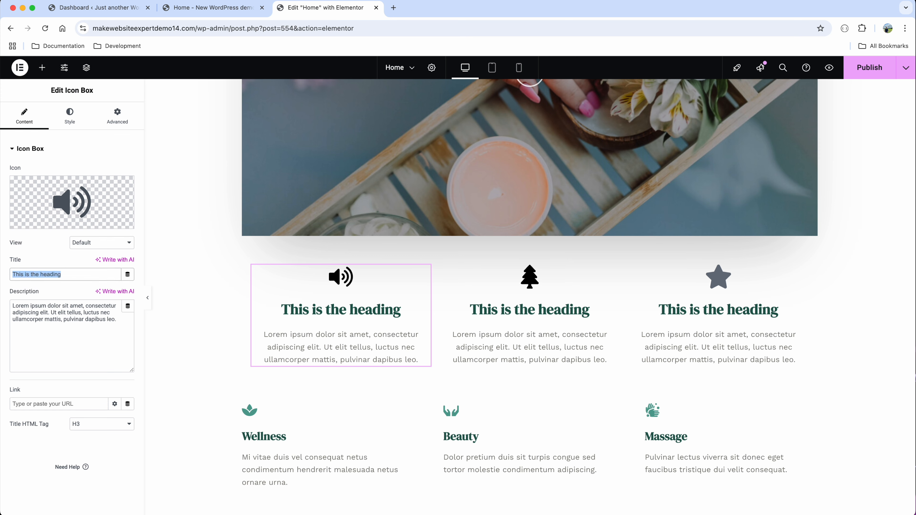
text(Heading one)
key(BackSpace)
key(BackSpace)
key(BackSpace)
key(BackSpace)
text(column one)
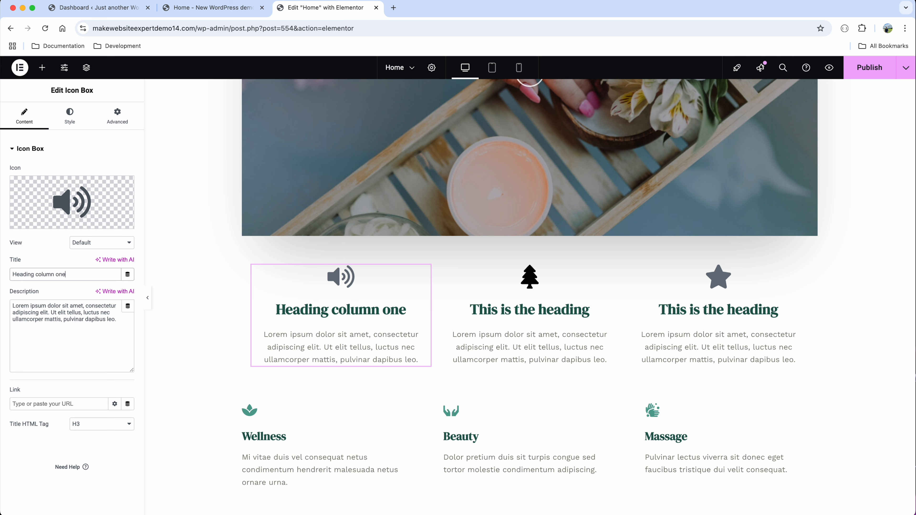
- Append "updated new text" to the end of the first icon box's description
key(super+a)
click(109, 324)
text(upetd)
key(BackSpace)
key(BackSpace)
key(BackSpace)
text(dated)
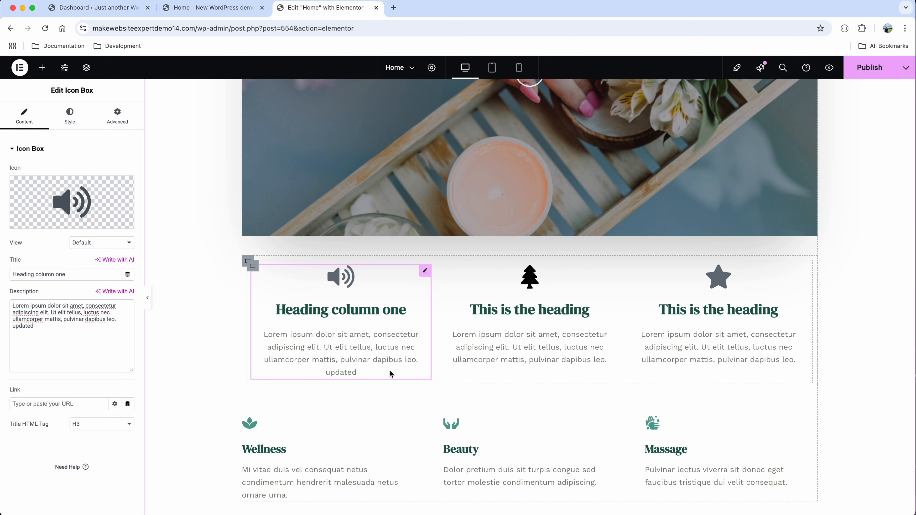
click(376, 353)
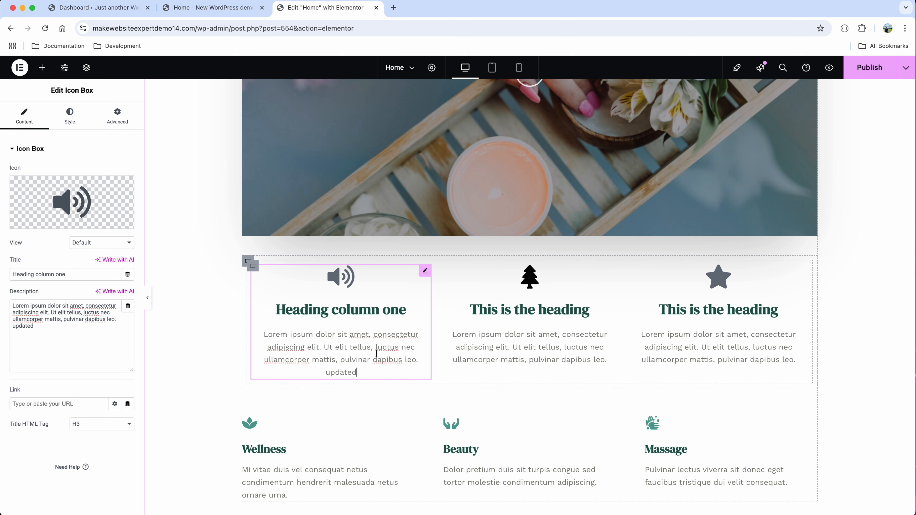
text(new text)
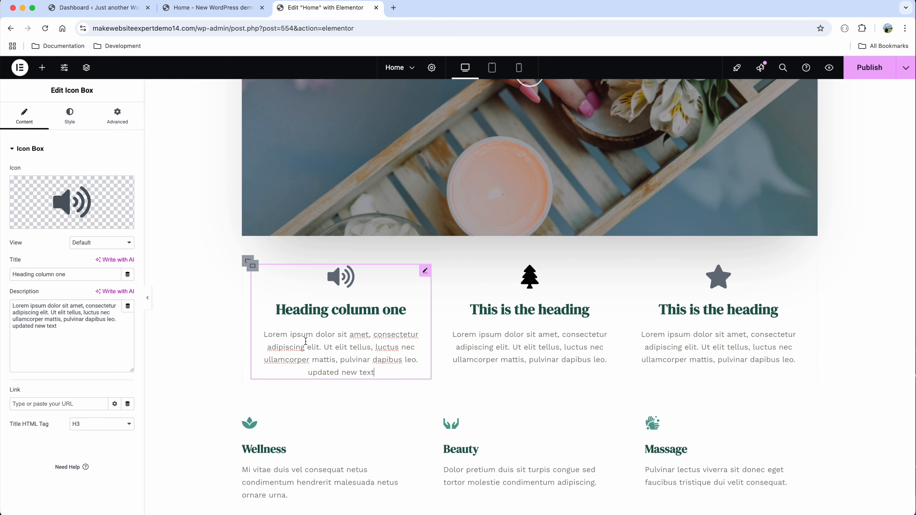
scroll(397, 329, down, 1)
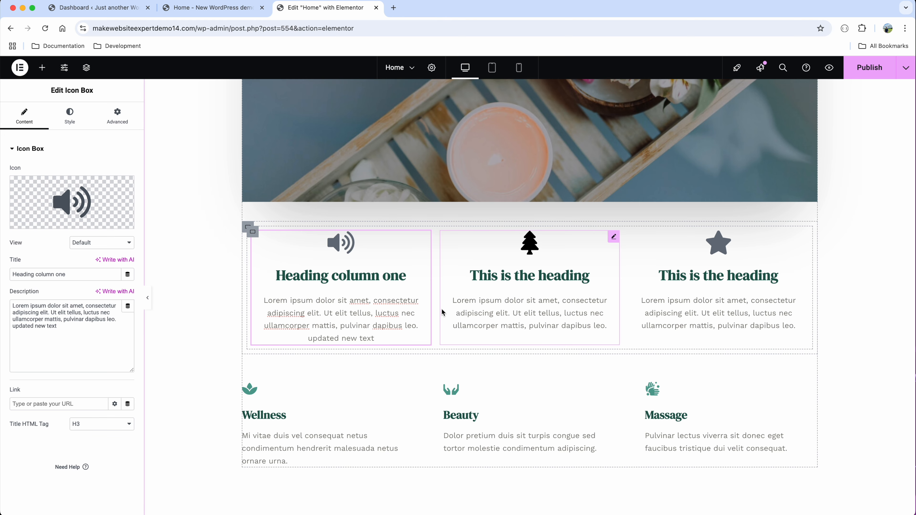
- Try the left and right icon positions on the first icon box, return the icon to the top, and try left and center alignment
click(424, 238)
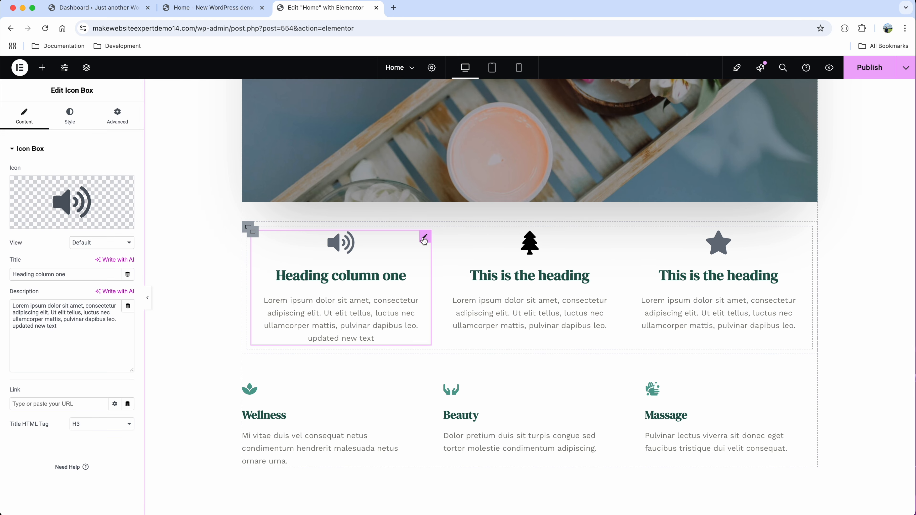
click(70, 115)
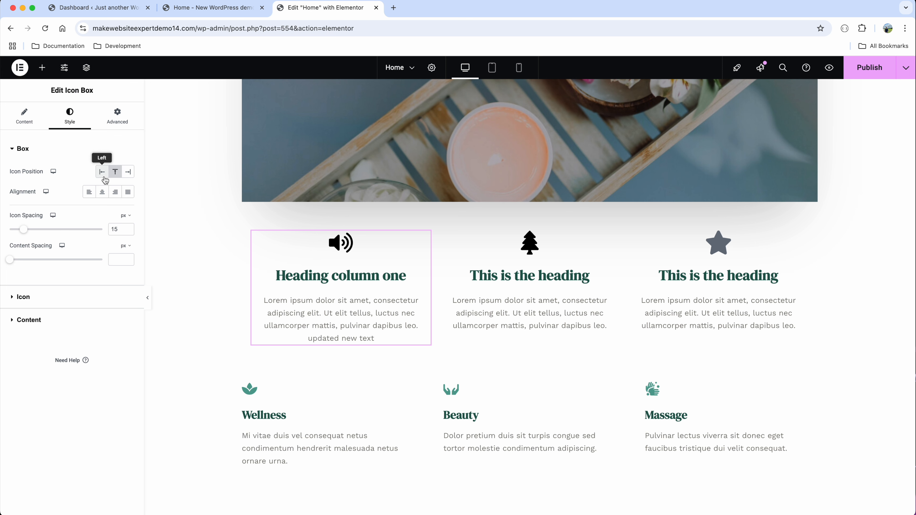
click(102, 172)
click(116, 172)
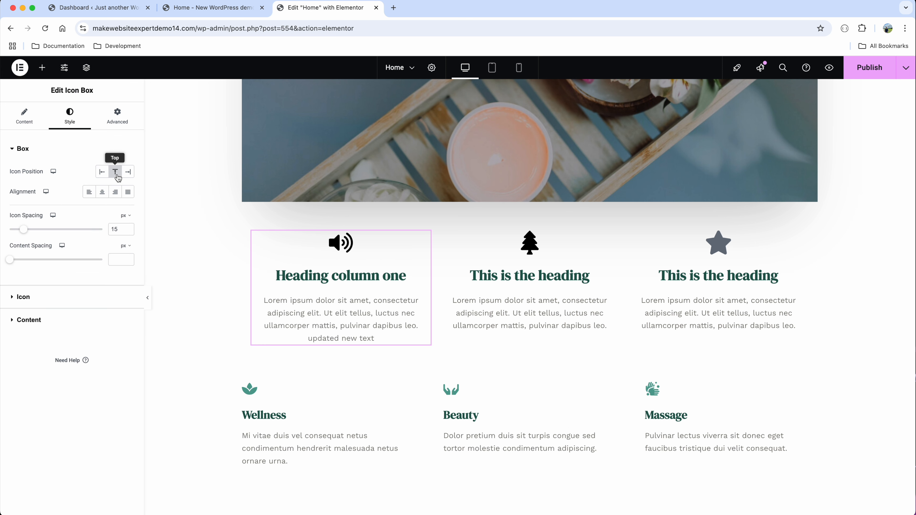
click(128, 173)
click(121, 176)
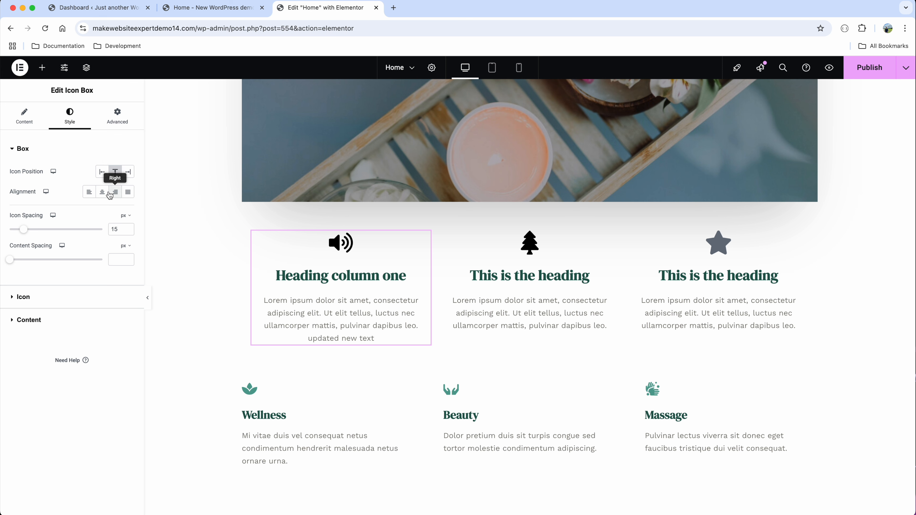
click(93, 194)
click(102, 192)
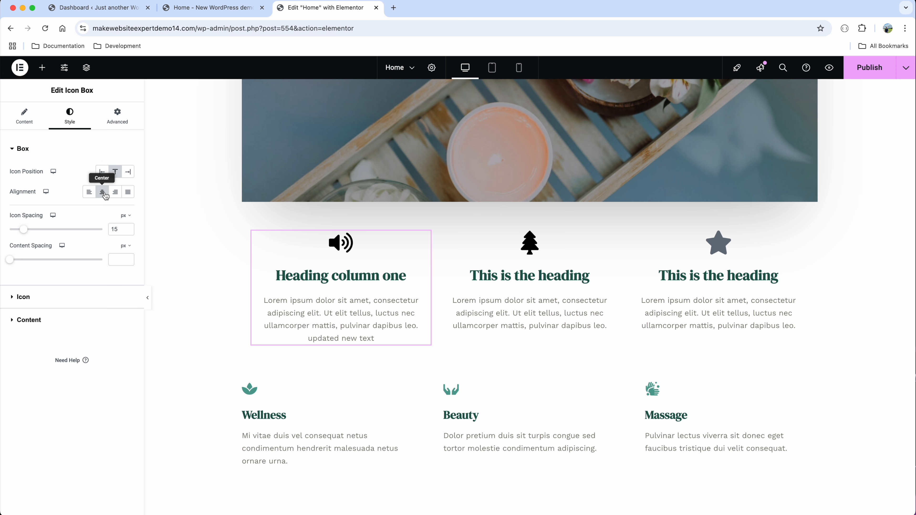
- Add an empty container between the video and the icon-box grid
click(202, 234)
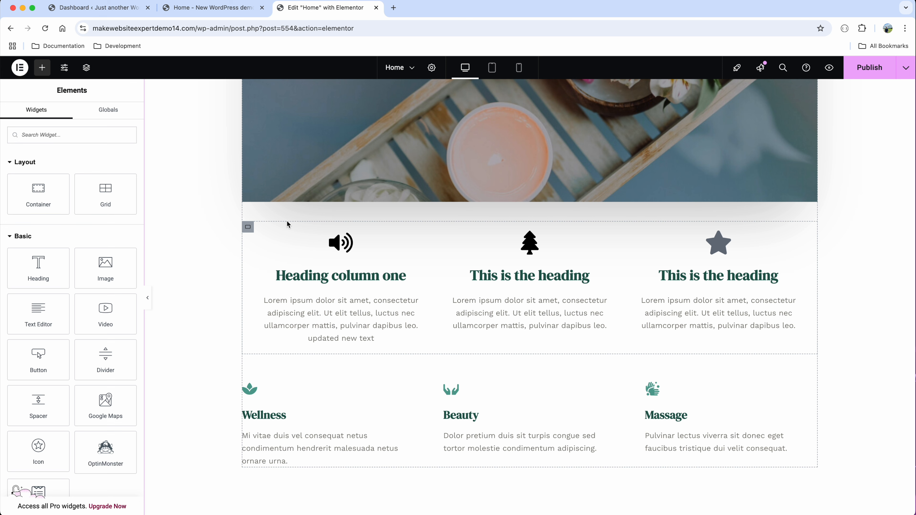
click(248, 228)
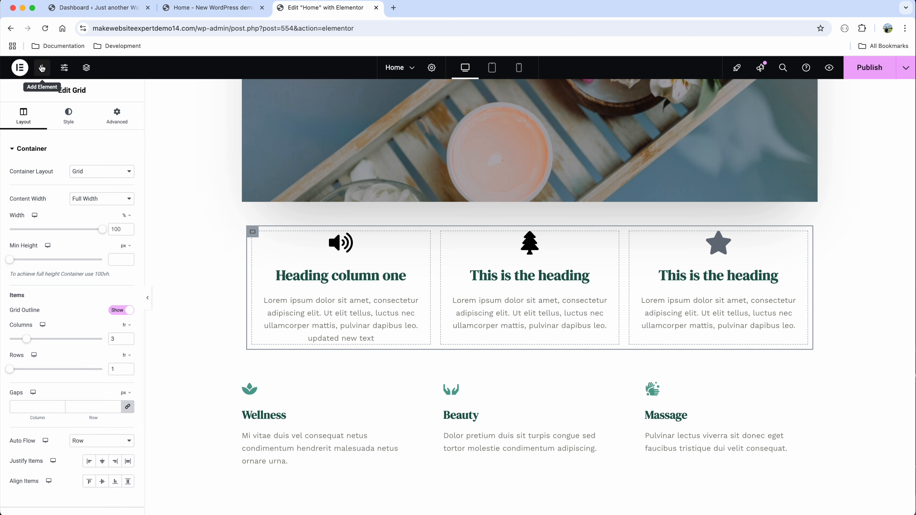
click(41, 68)
text(con)
drag(38, 171, 488, 226)
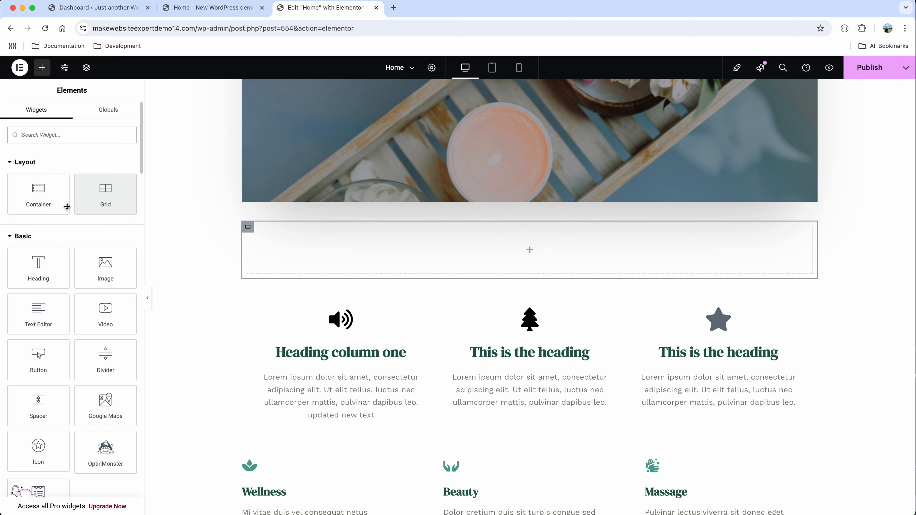
- Insert a Grid into the empty container above the icon boxes and set its rows to 1
drag(94, 203, 333, 255)
scroll(79, 336, down, 1)
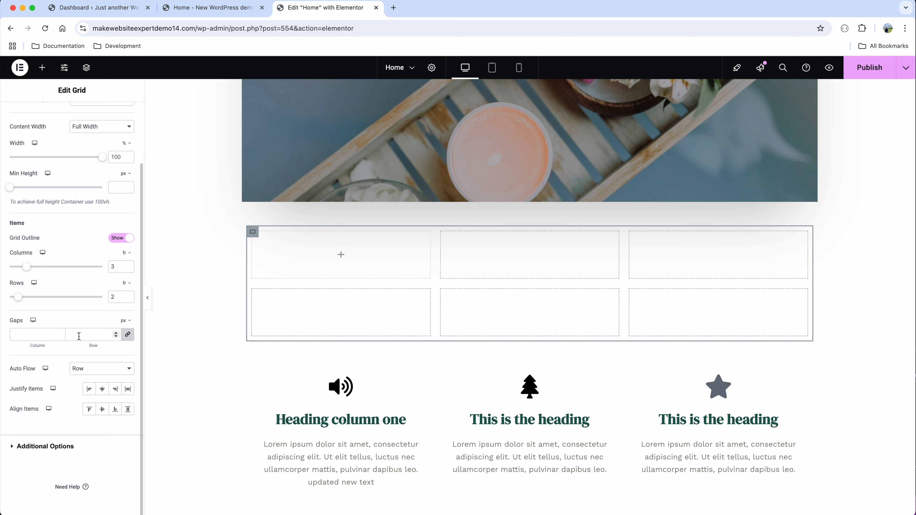
drag(119, 297, 105, 300)
text(1)
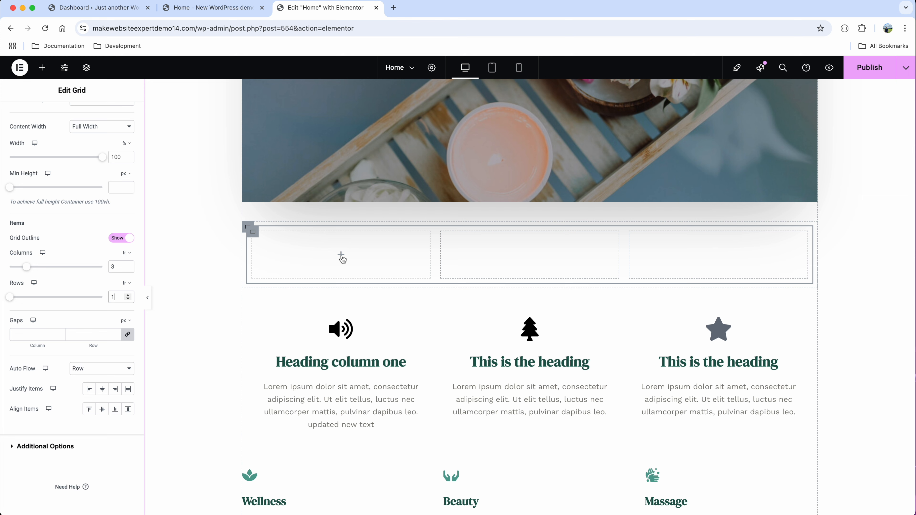
- Place a Container in each of the new grid's three cells
click(342, 257)
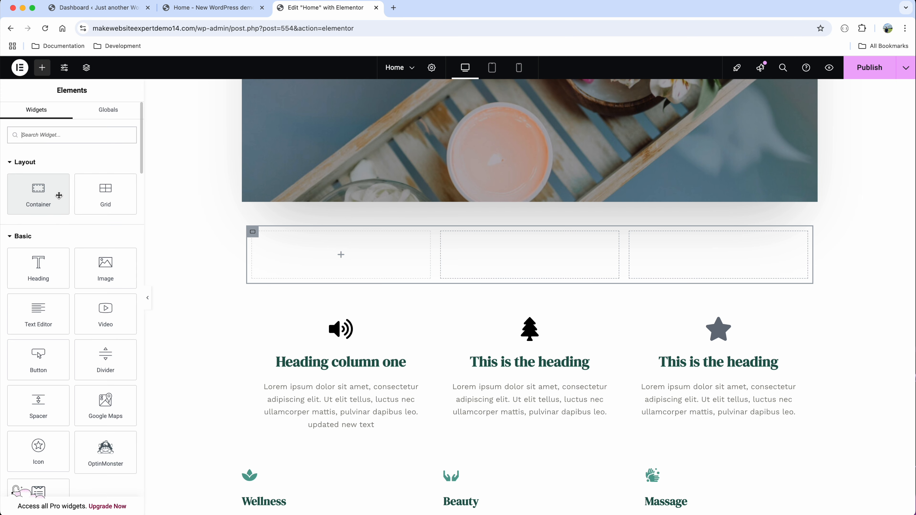
drag(59, 195, 329, 252)
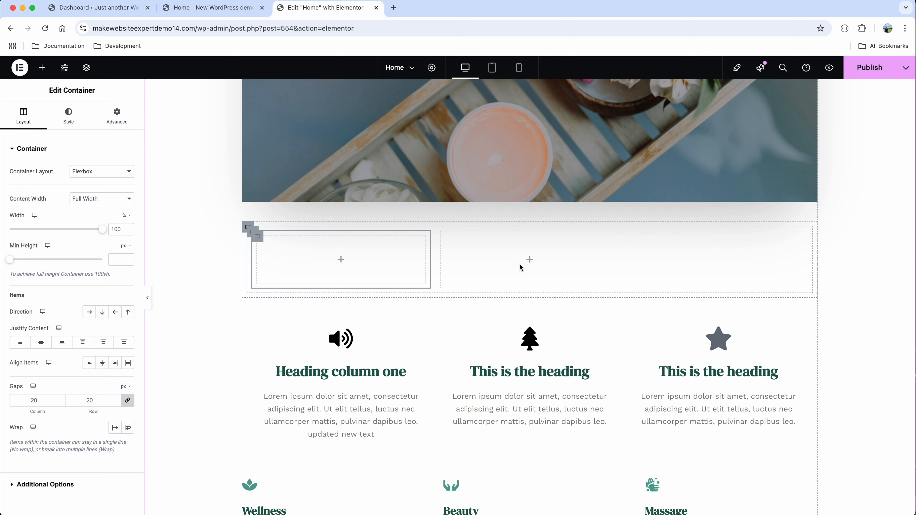
click(530, 260)
drag(37, 195, 720, 260)
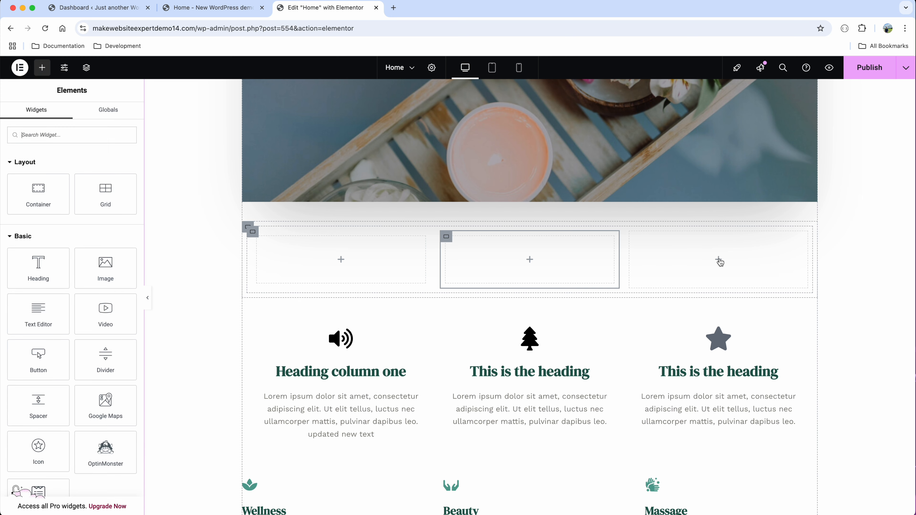
drag(29, 201, 719, 259)
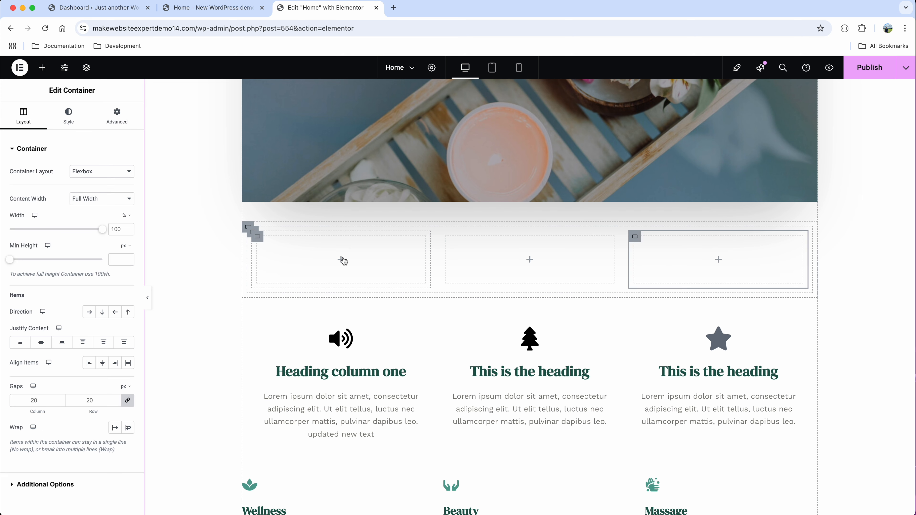
- Place an Image widget inside each of the three cell containers
click(343, 260)
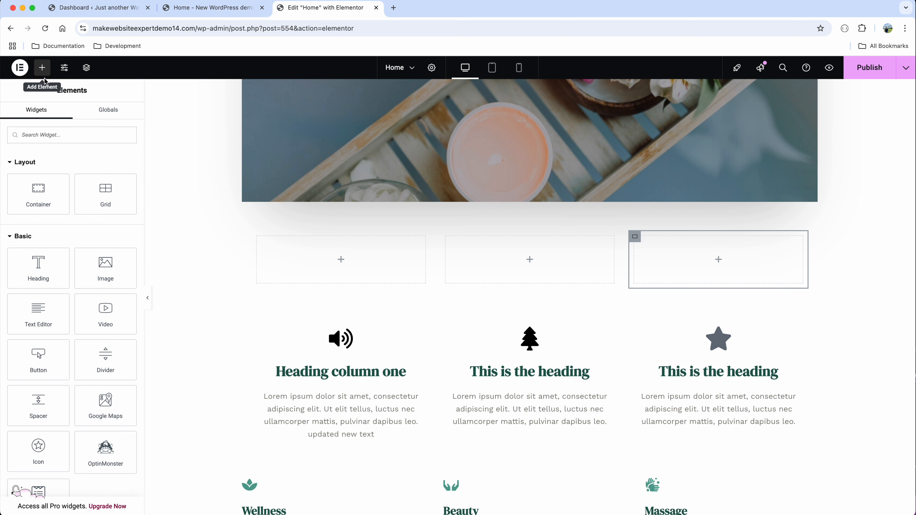
click(49, 142)
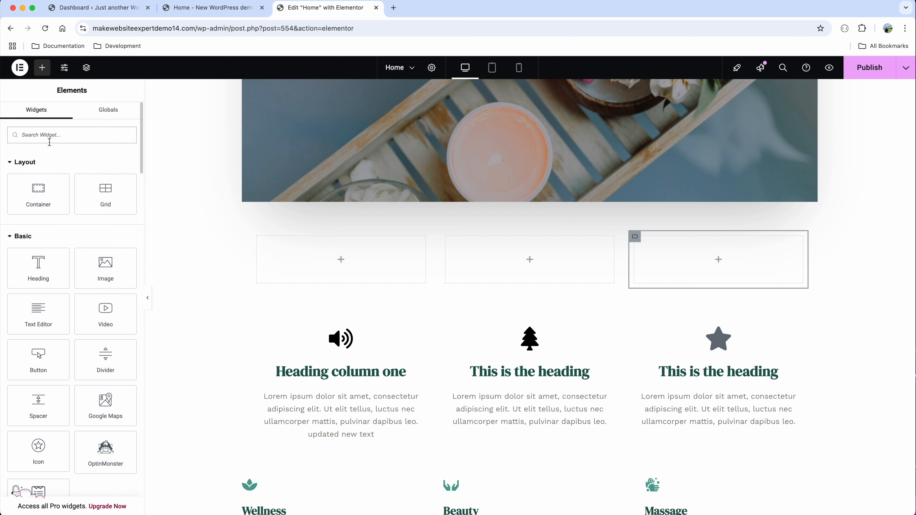
drag(105, 269, 341, 260)
drag(105, 269, 719, 296)
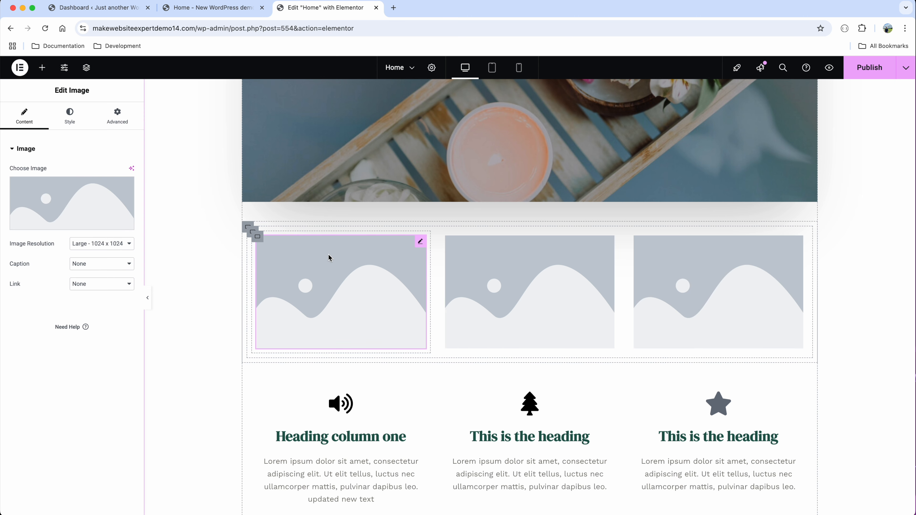
- Add an Image Box widget below the image in each of the three columns
click(42, 69)
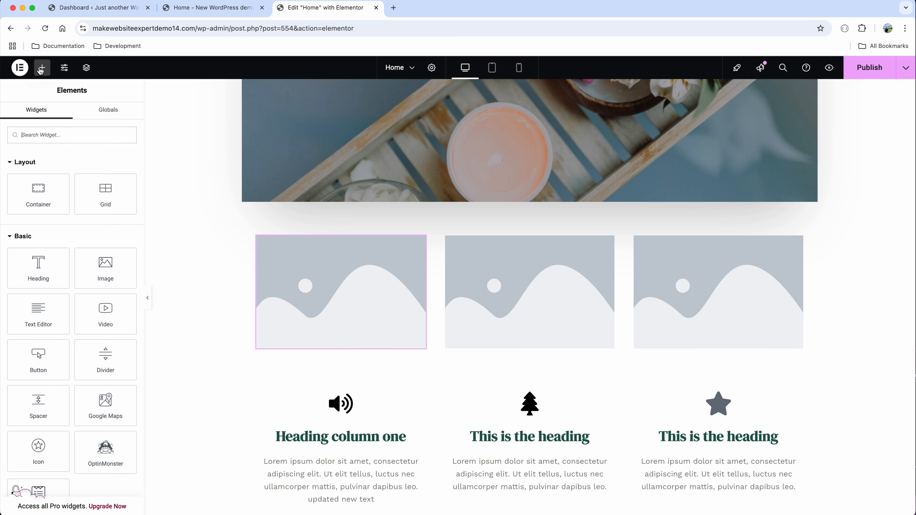
click(53, 135)
text(image)
drag(105, 170, 313, 348)
click(42, 67)
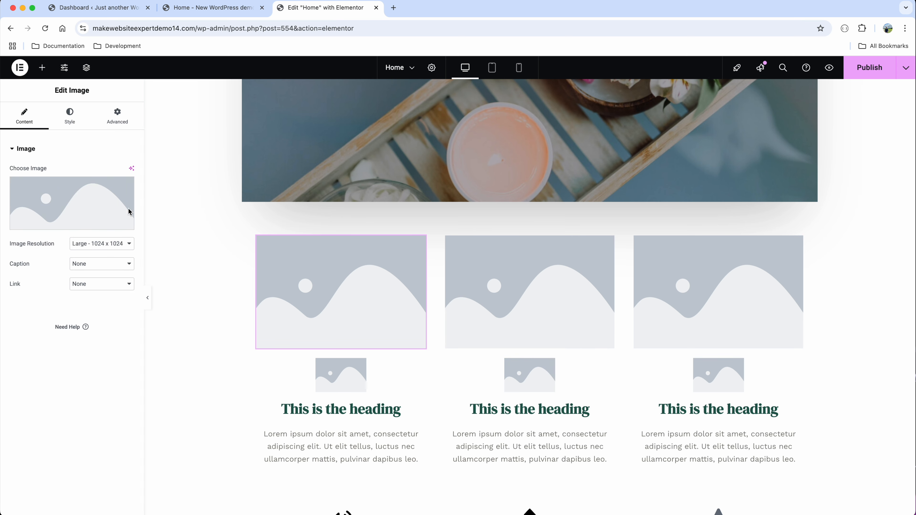
- Set the first column's image to lotus-spa-template-homepage-services-section-img-bg.jpg from the media library
mouse_move(83, 224)
click(83, 225)
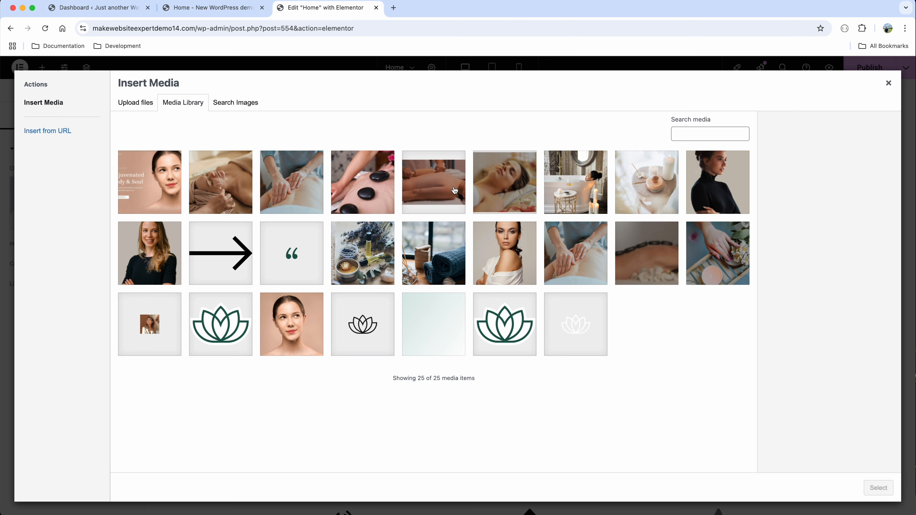
click(647, 252)
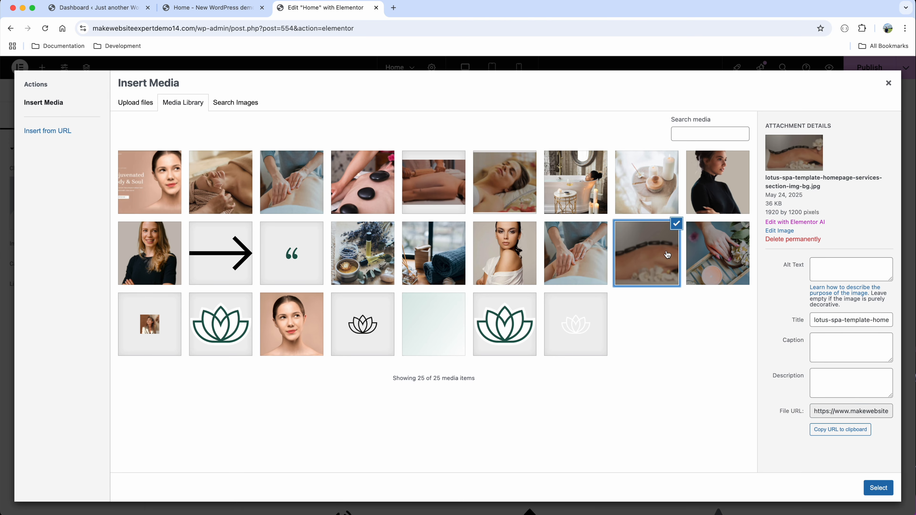
click(878, 488)
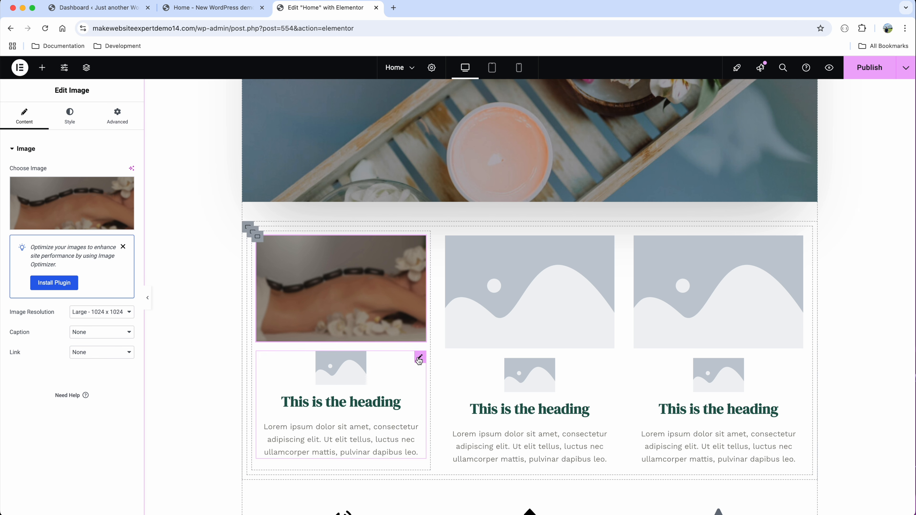
- Set the first column's image box title to "Column one" and append "updated" to its description
click(419, 359)
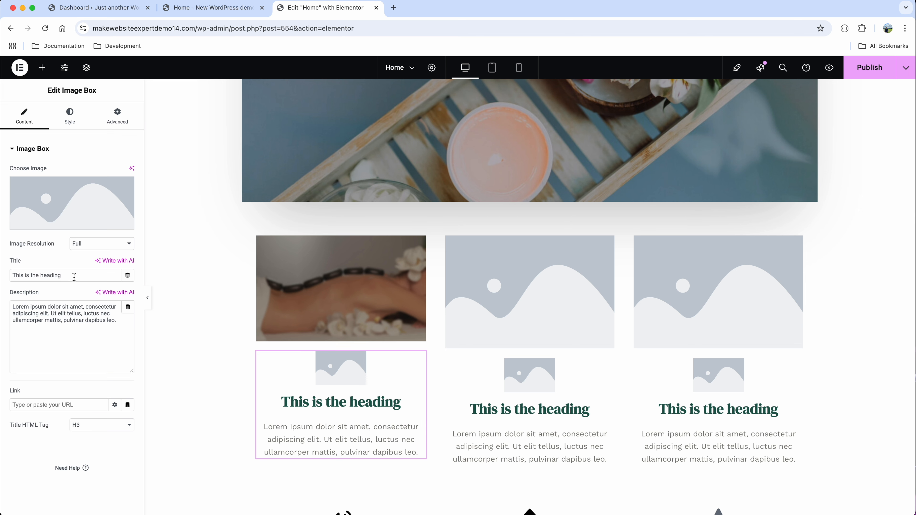
drag(74, 277, 7, 280)
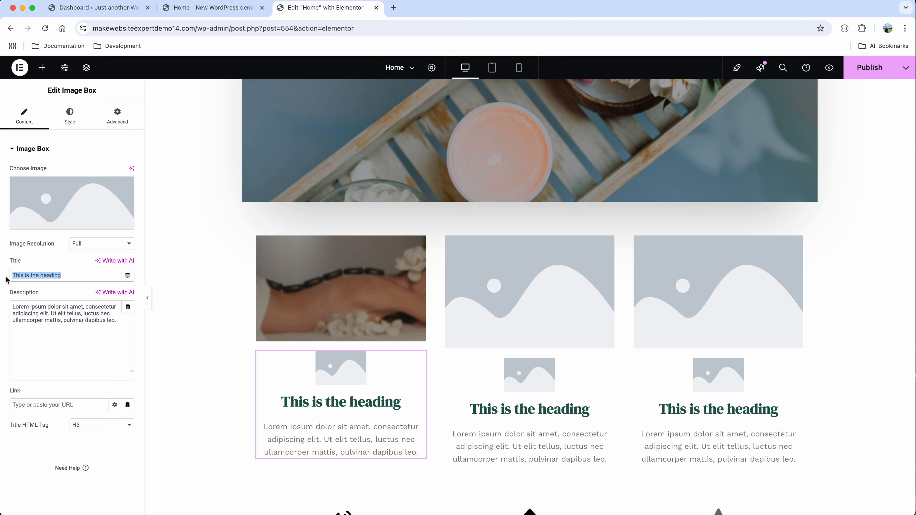
text(Column one)
click(126, 322)
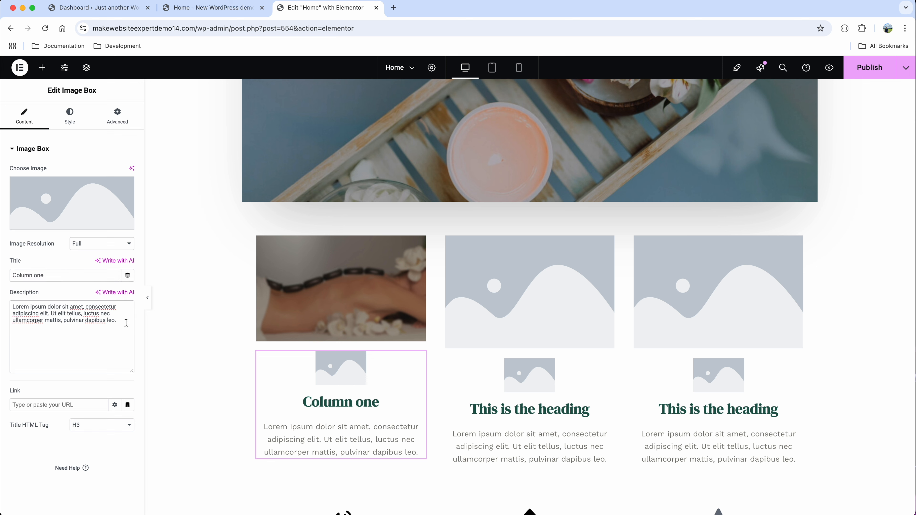
text(updated)
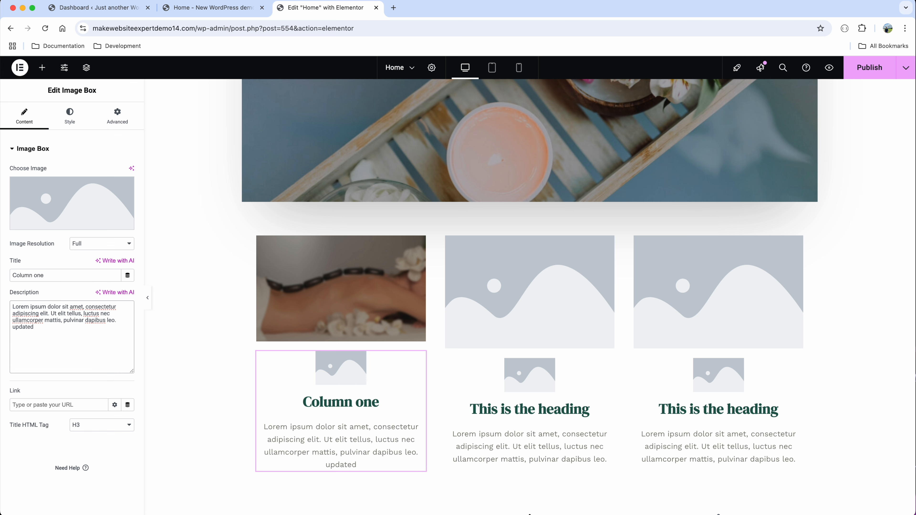
- Remove the placeholder image from the Column one image box
click(510, 398)
click(703, 375)
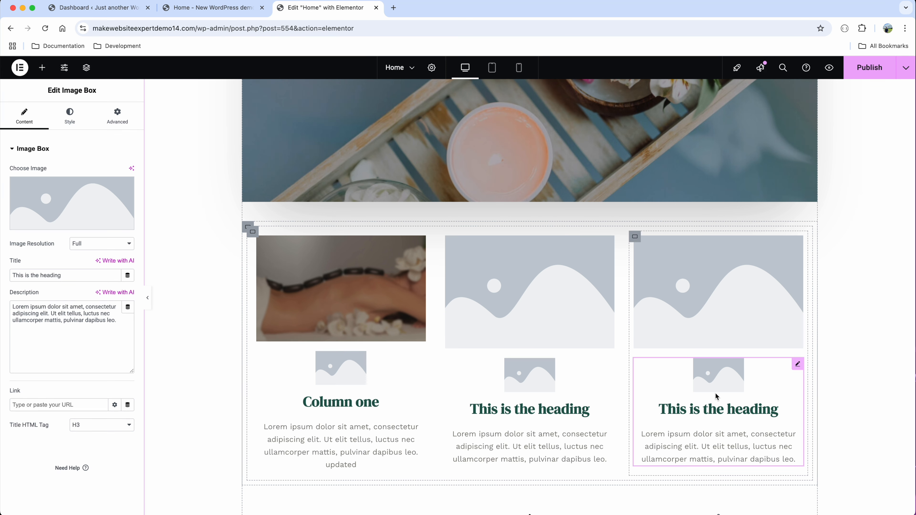
click(345, 368)
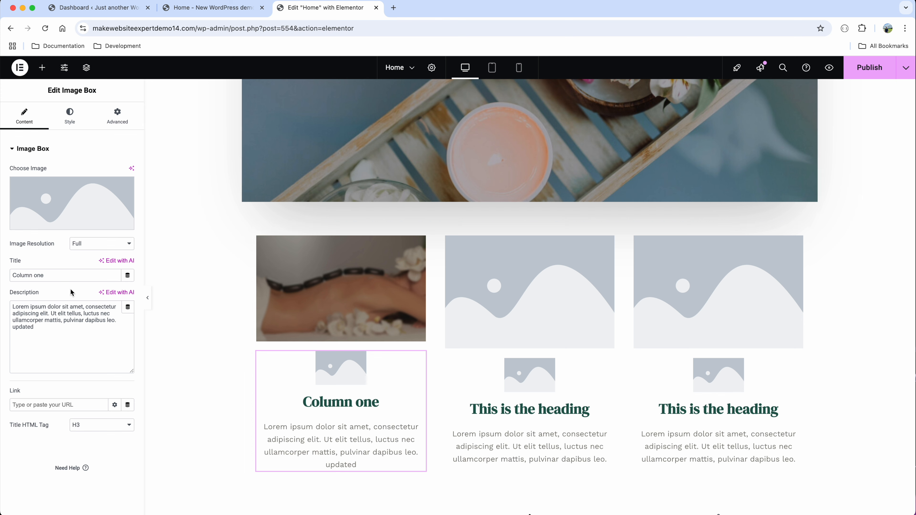
mouse_move(97, 187)
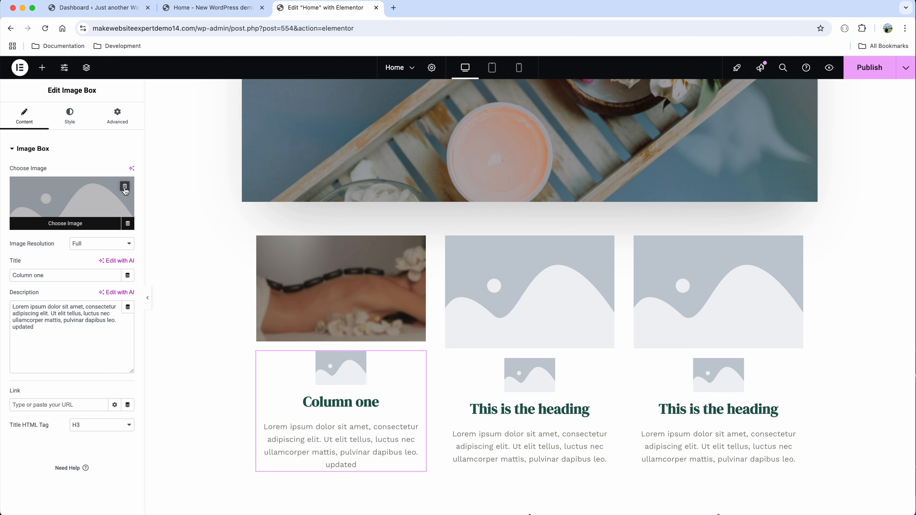
click(125, 187)
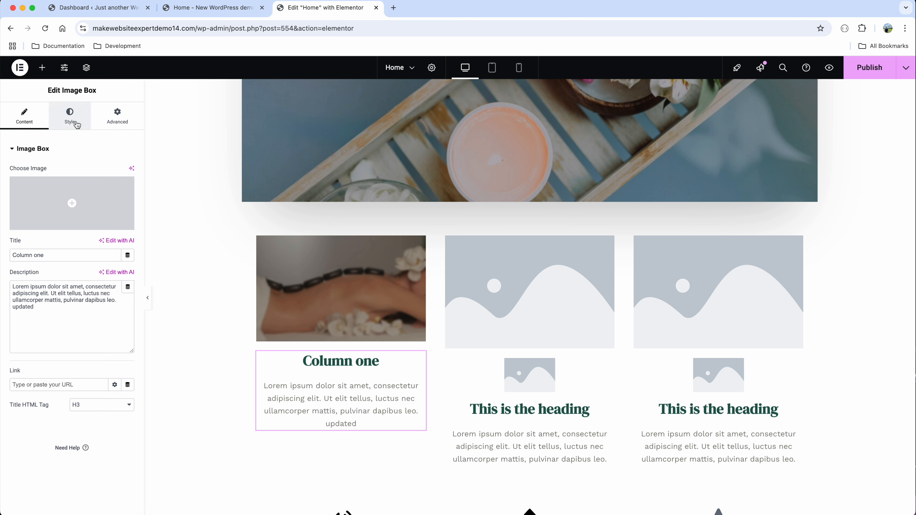
- Center-align the content of the Column one image box
click(70, 115)
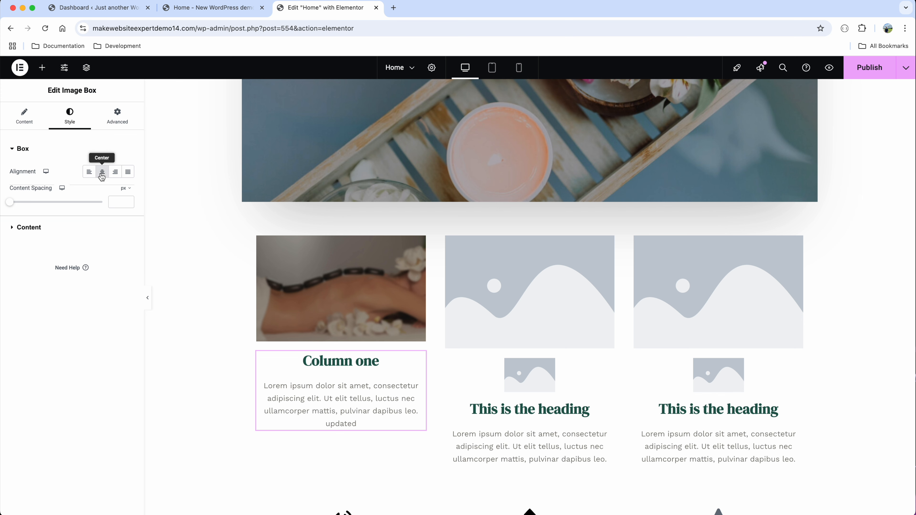
click(101, 175)
click(114, 175)
click(102, 174)
- Set the second column's image to the same massage photo as the first column, using the media library
click(470, 276)
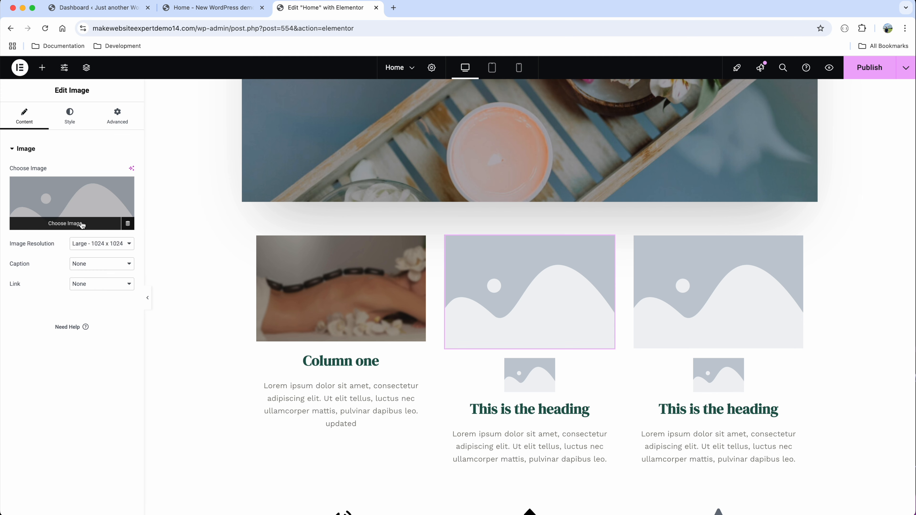
click(83, 225)
click(658, 240)
click(879, 488)
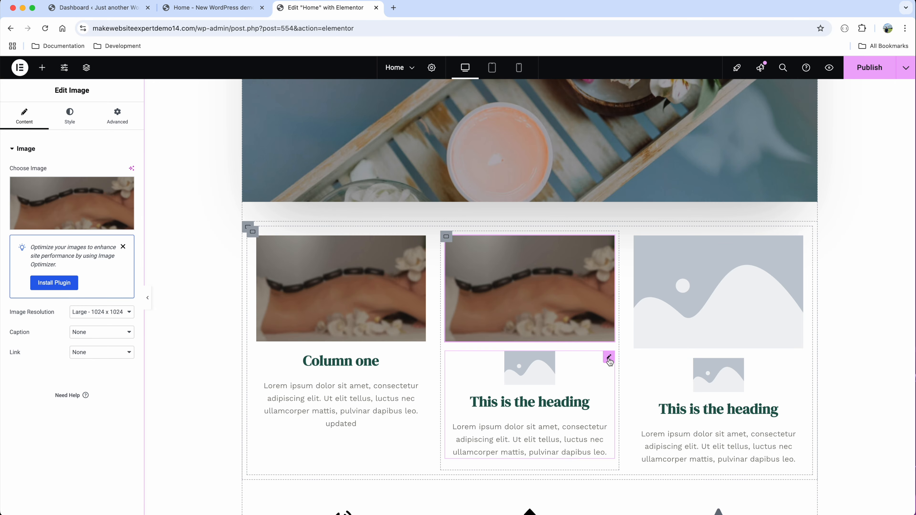
- Title the second column's image box "Column two", remove its placeholder image and append "updated" on a new description line
click(609, 359)
drag(73, 276, 0, 275)
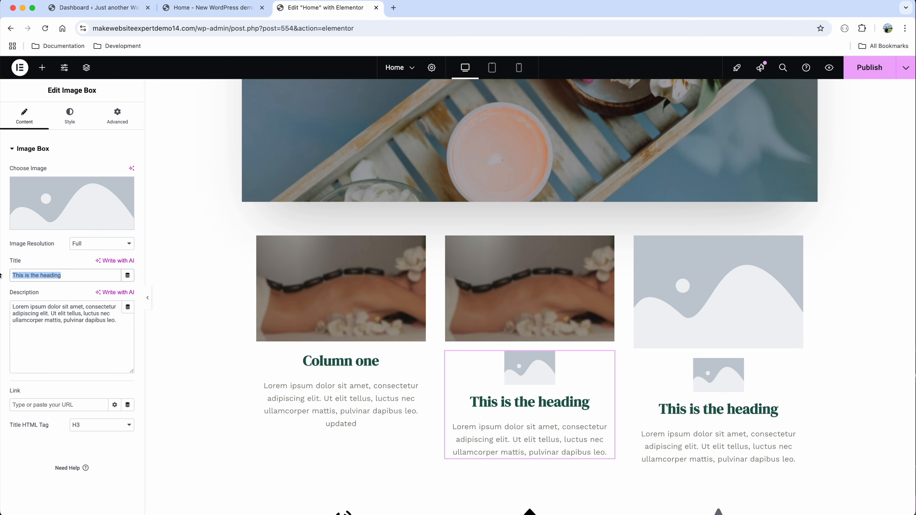
text(Column two)
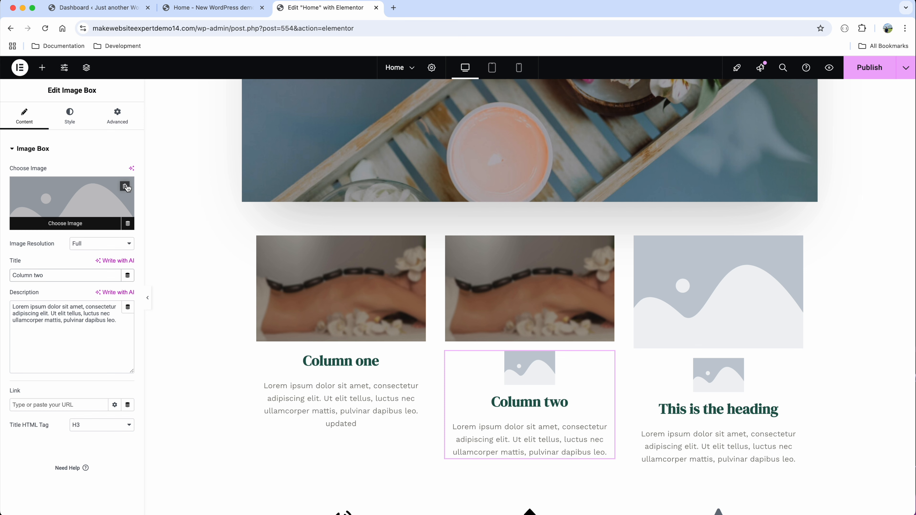
click(122, 188)
click(123, 303)
key(Return)
text(updated)
- Set the third column's image to the same massage photo from the media library
click(792, 252)
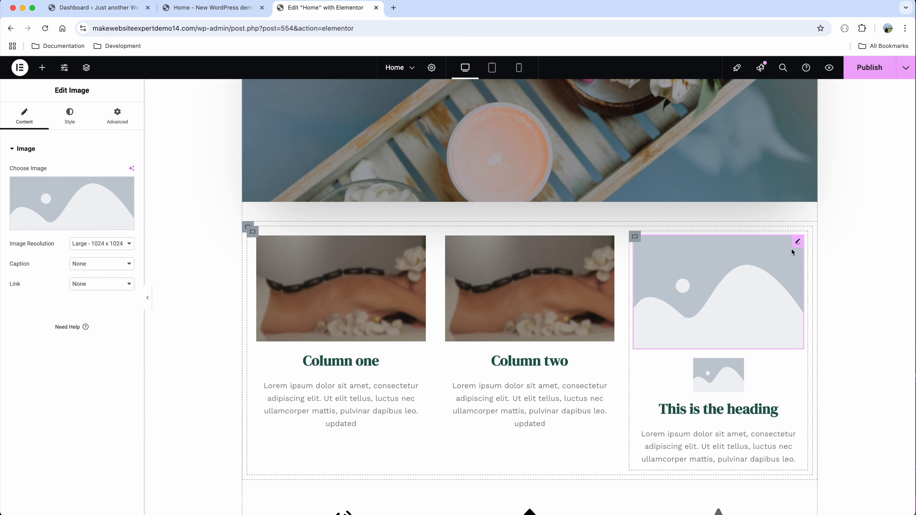
click(93, 223)
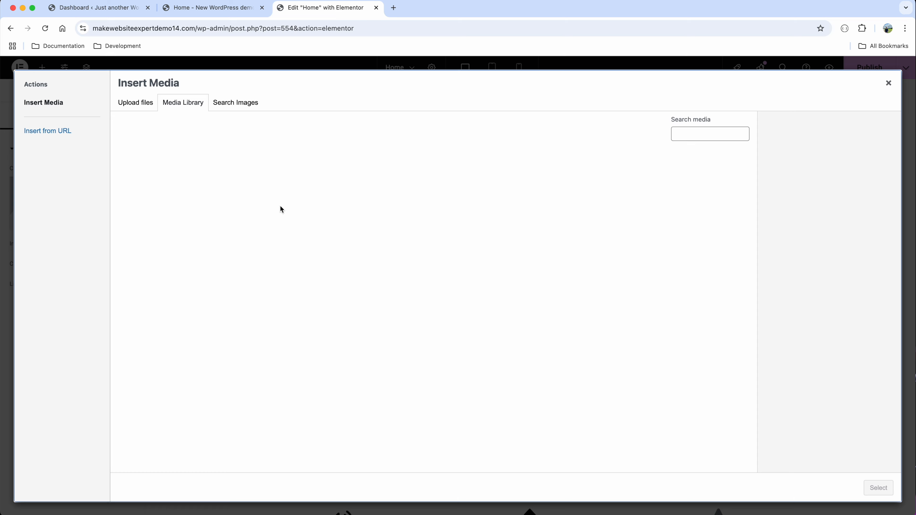
click(645, 253)
click(879, 488)
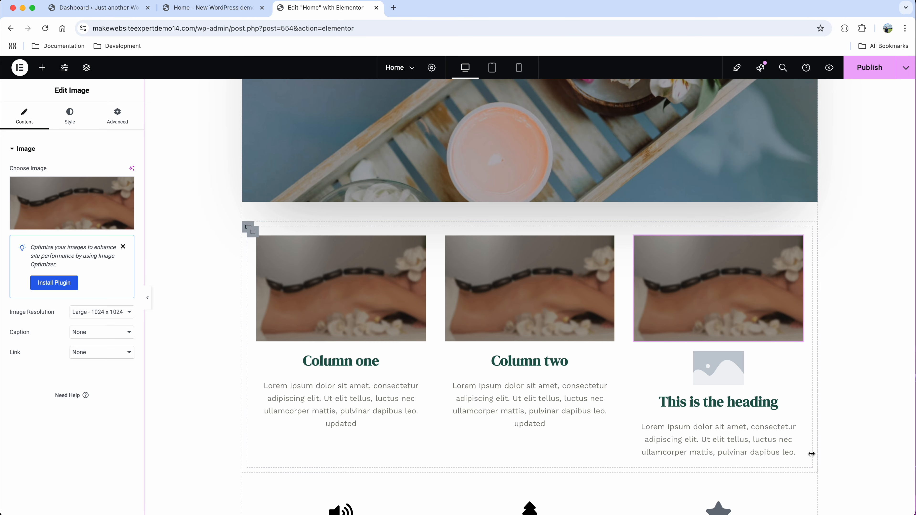
- Remove the third image box's placeholder image, title it "Column three" and replace its description with "New text"
click(746, 392)
click(127, 184)
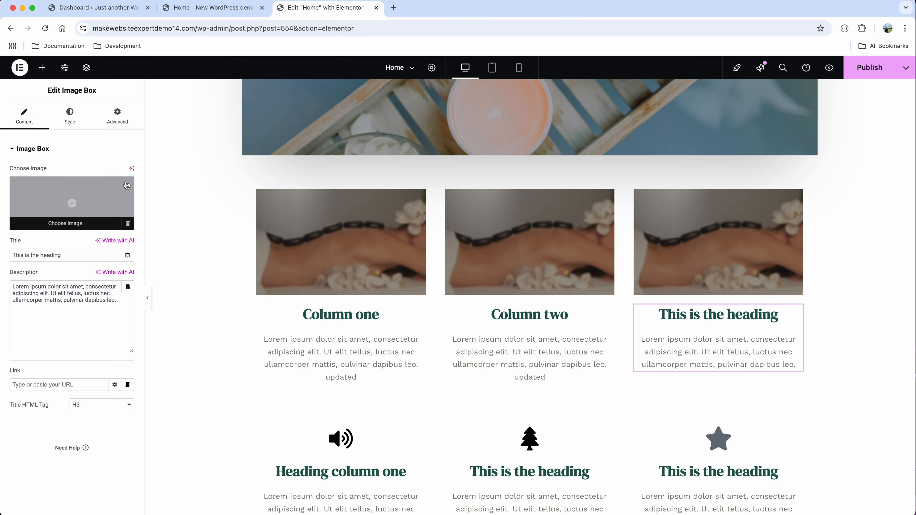
drag(85, 255, 1, 256)
text(Column three)
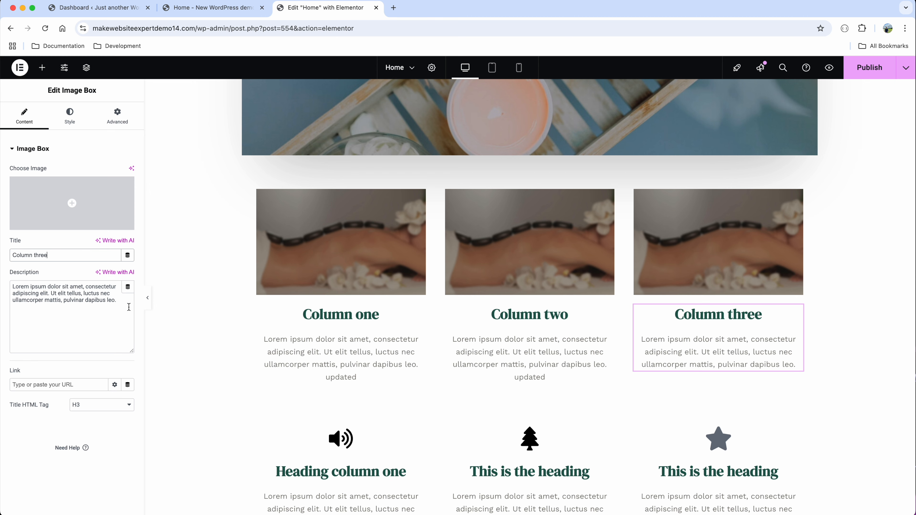
drag(116, 300, 6, 287)
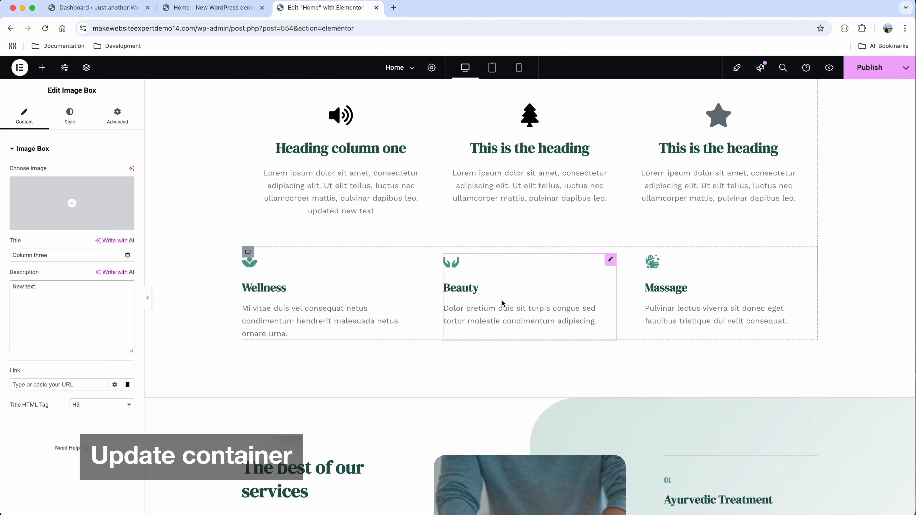
- Replace the Beauty icon box's icon with the clasped-hands icon from the icon library
click(509, 309)
mouse_move(40, 227)
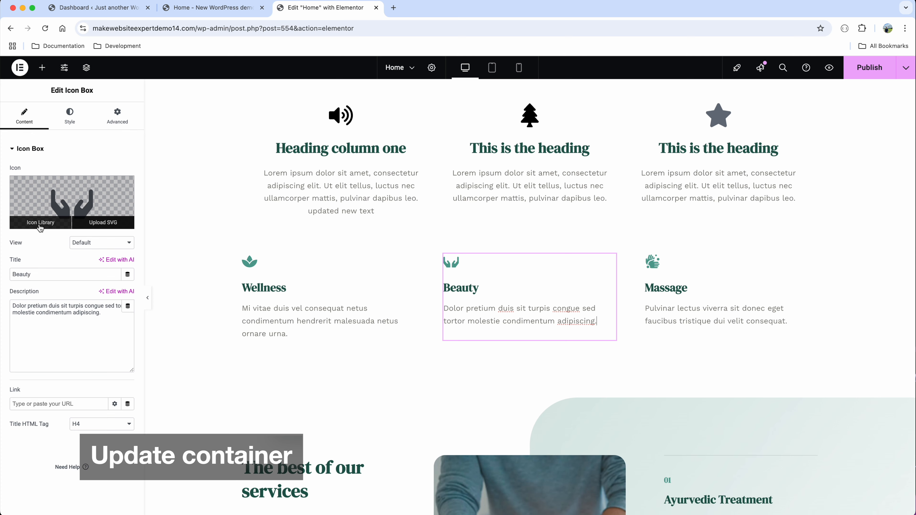
click(40, 223)
click(530, 202)
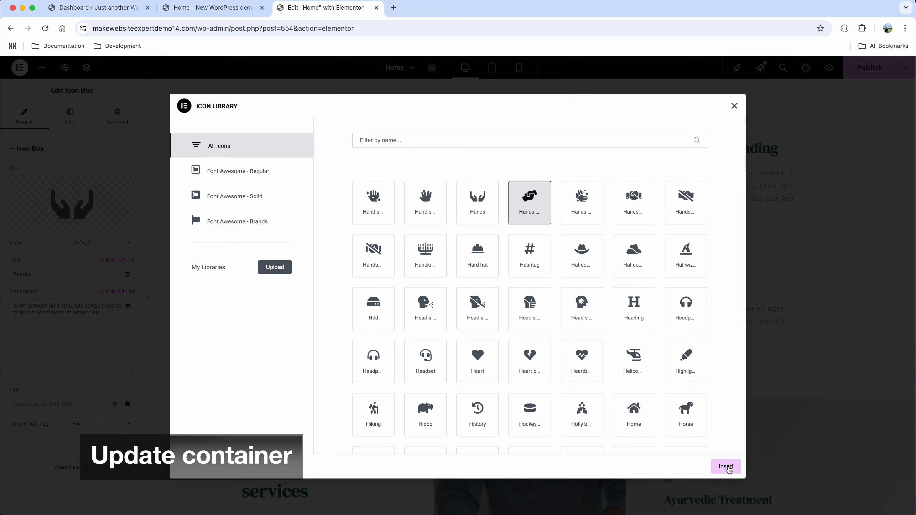
click(725, 467)
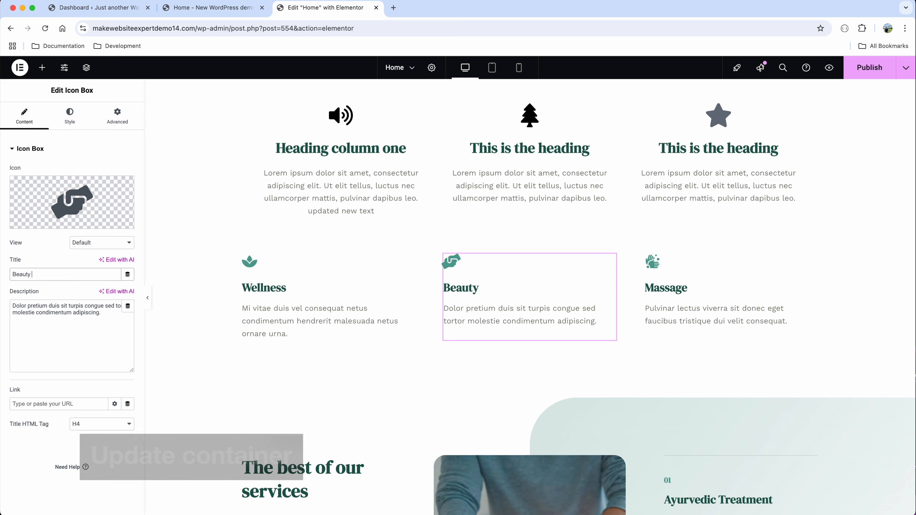
- Change the Beauty icon box's title to "Beauty updated" and its description to "New text"
text(updated)
click(114, 320)
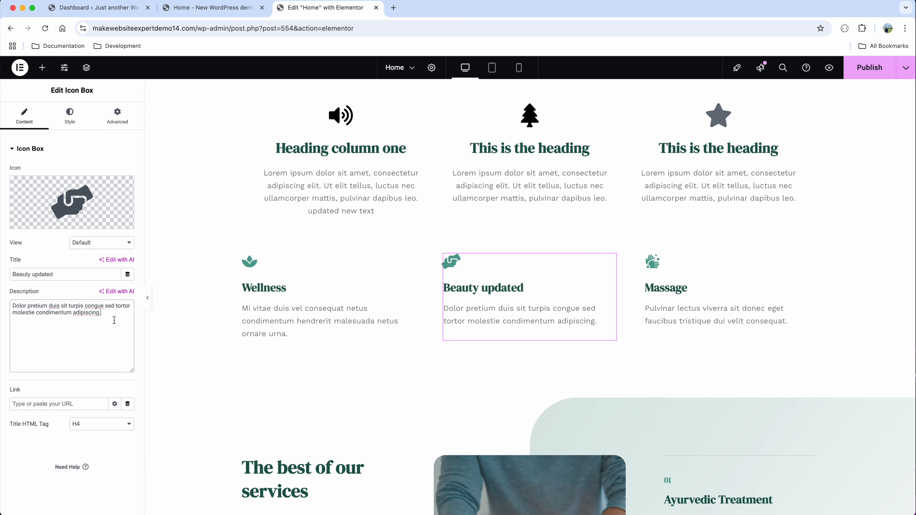
key(super+a)
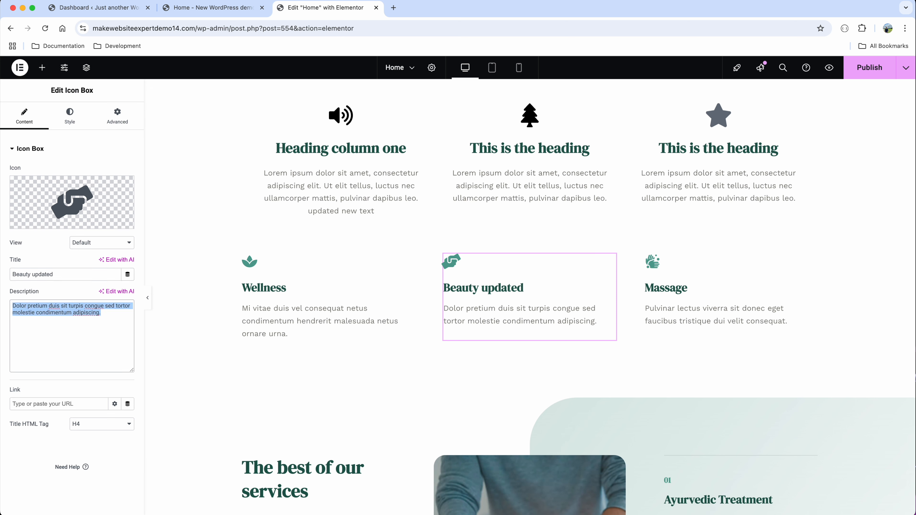
key(BackSpace)
text(New text)
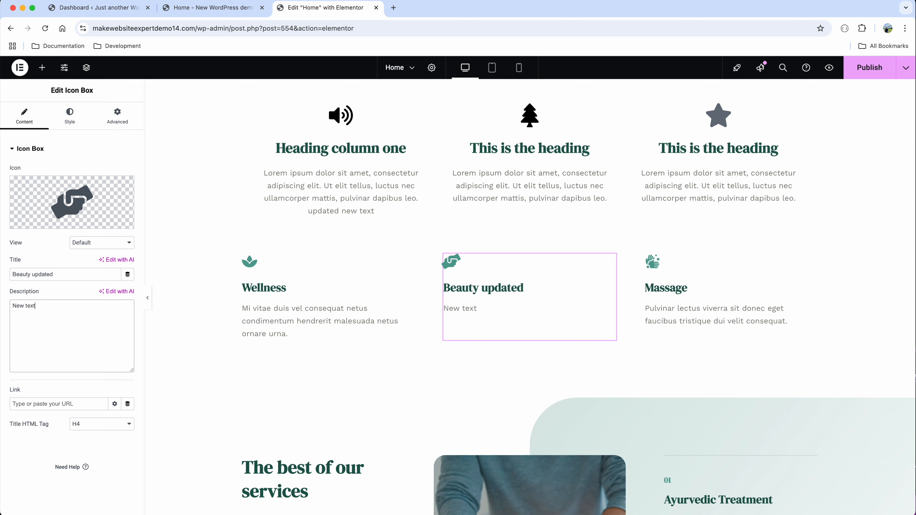
- Set the Beauty updated icon box's alignment to center
click(71, 119)
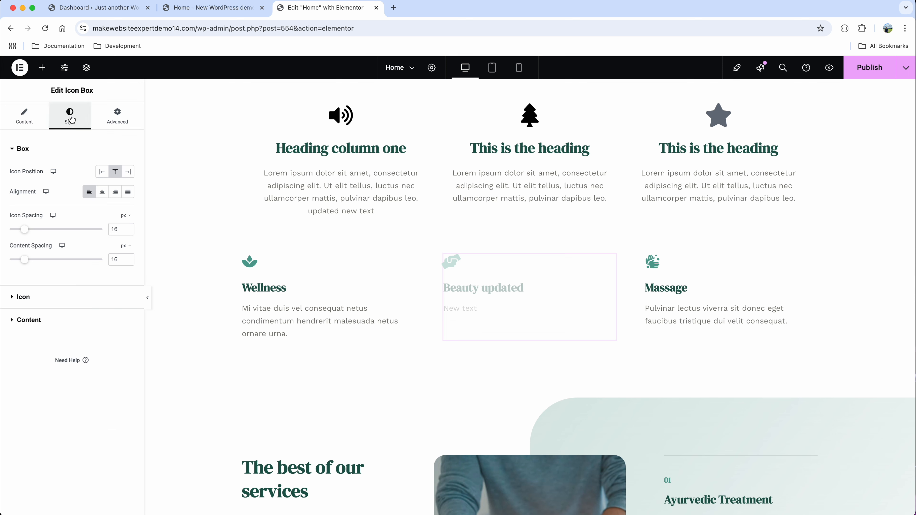
click(103, 193)
click(115, 194)
click(103, 194)
- Set the Beauty updated box's icon position to top, icon spacing to 9 px and content spacing to 29 px
click(102, 172)
click(115, 172)
click(128, 172)
click(111, 173)
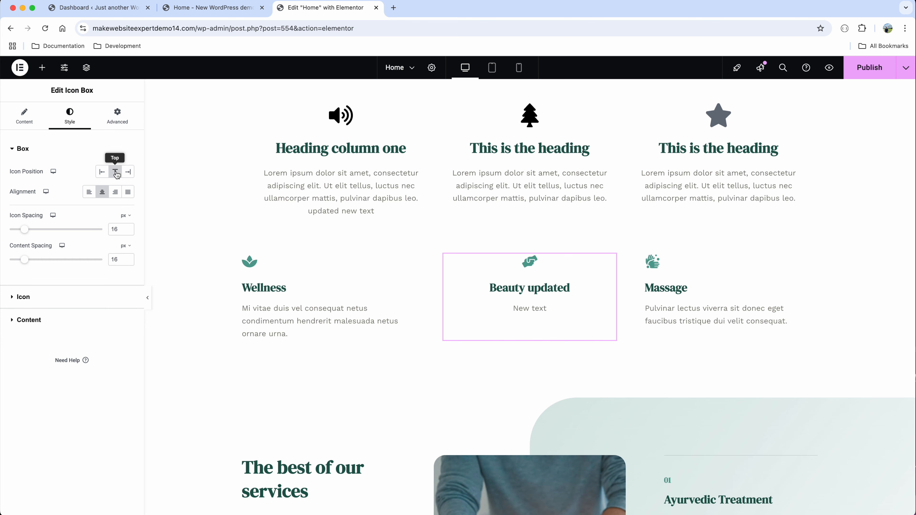
mouse_move(24, 230)
mouse_down()
mouse_move(92, 231)
mouse_move(17, 231)
mouse_up()
mouse_move(25, 262)
mouse_down()
mouse_move(77, 259)
mouse_move(34, 260)
mouse_up()
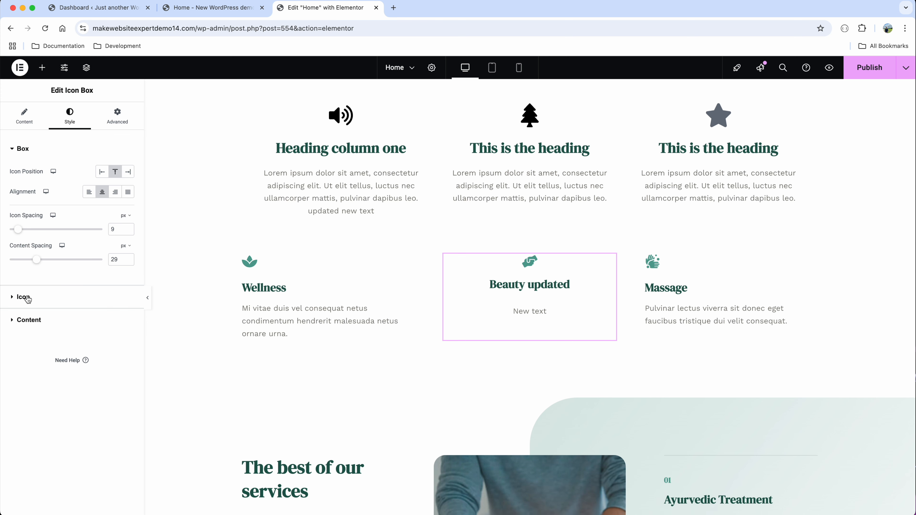
- Change the Beauty updated icon's primary color to blue and try rotating the icon
click(26, 297)
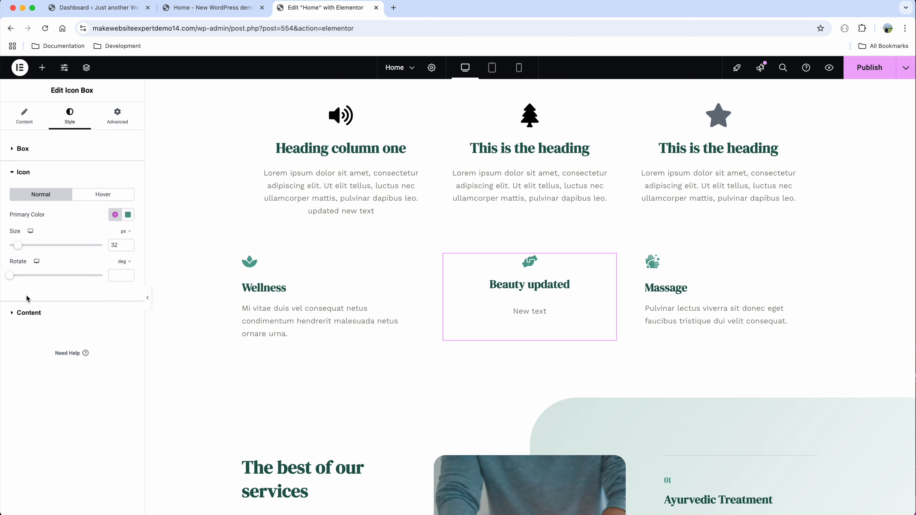
click(127, 214)
click(86, 300)
drag(125, 333, 144, 333)
click(161, 270)
drag(10, 276, 52, 276)
click(38, 312)
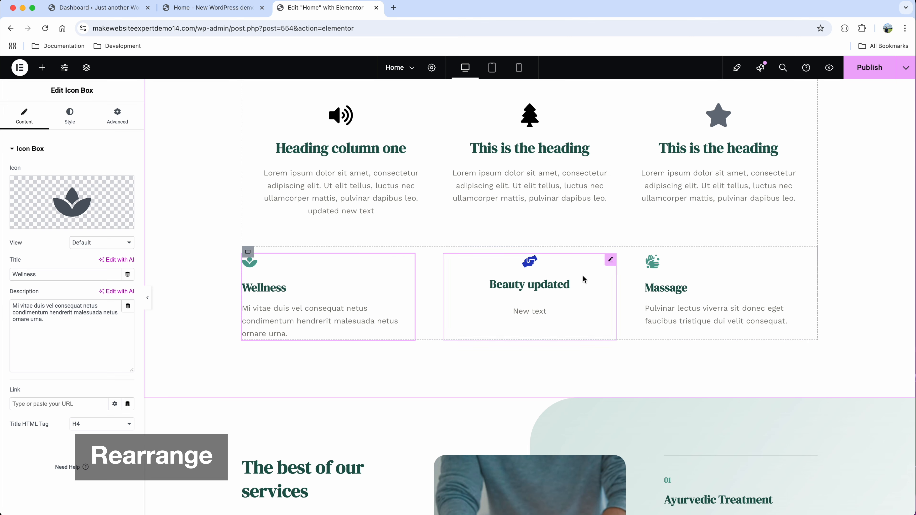
- Try swapping the Wellness icon box with the Beauty updated box and undo the move
drag(283, 273, 389, 279)
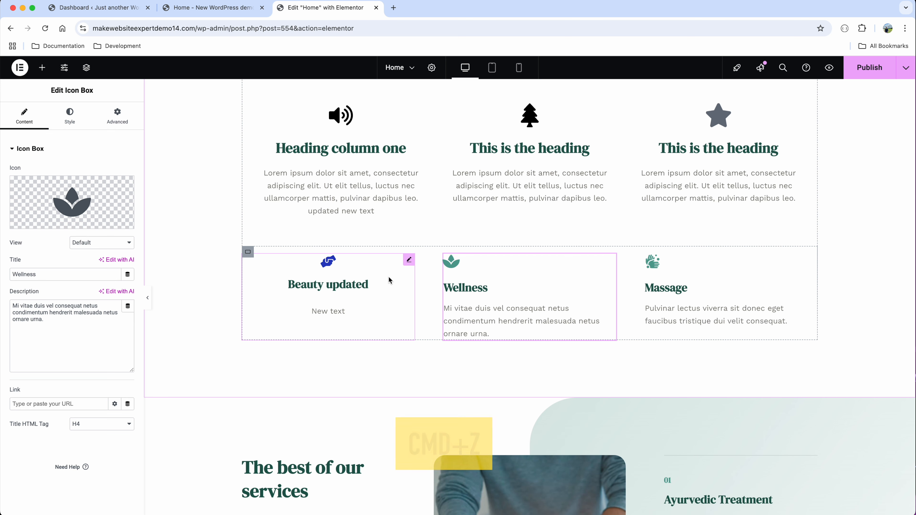
key(super+z)
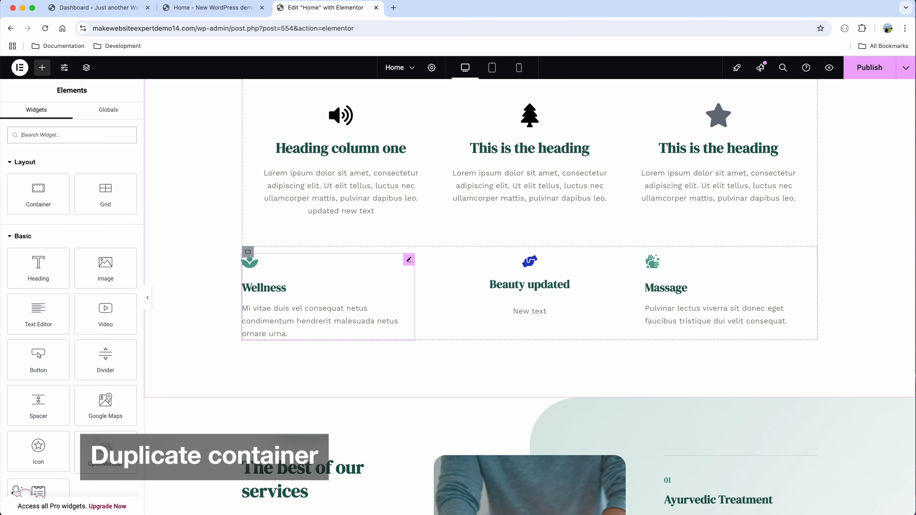
- Duplicate the container holding the Wellness, Beauty updated and Massage boxes and delete the copy
click(249, 255)
right_click(249, 255)
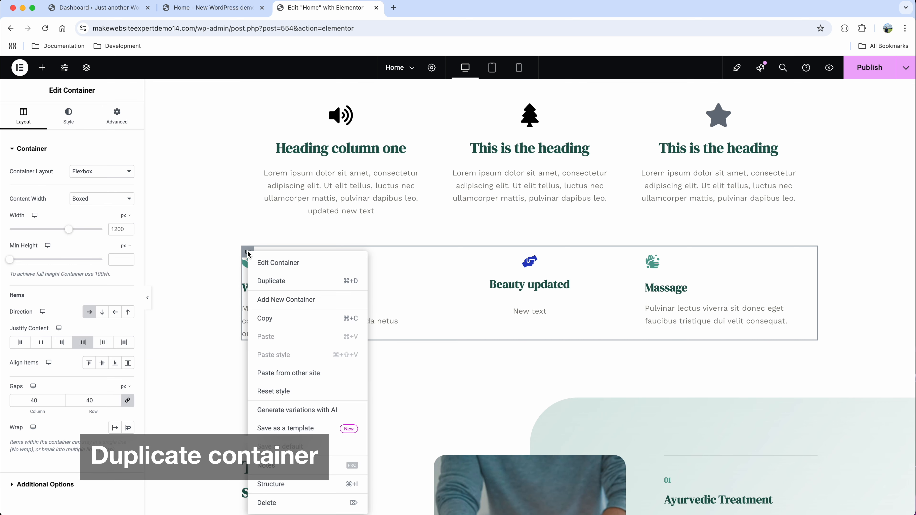
click(273, 281)
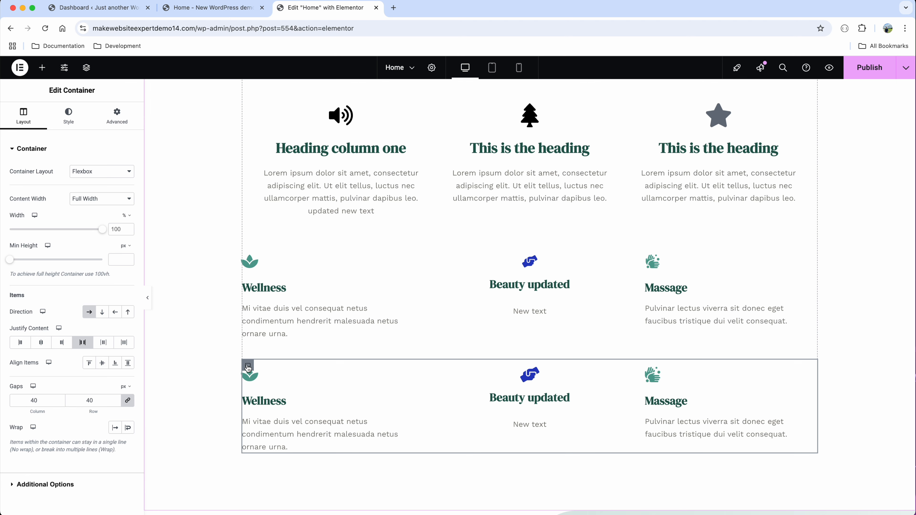
key(Delete)
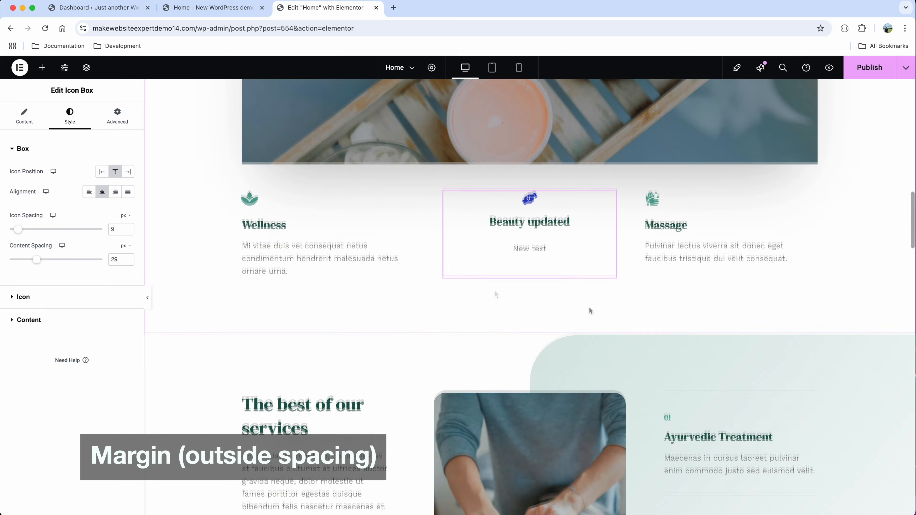
- Set all four margins of the container holding the Expertise Areas heading to 80 px
scroll(589, 307, up, 15)
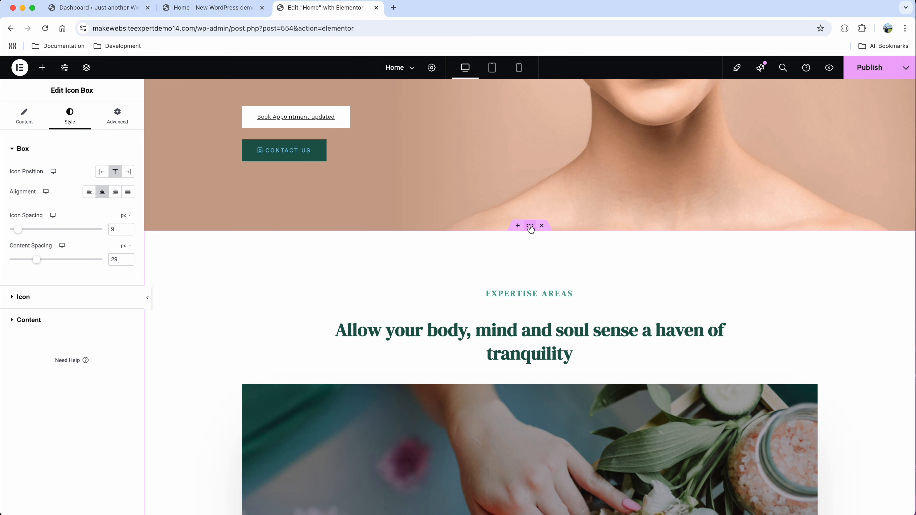
click(532, 227)
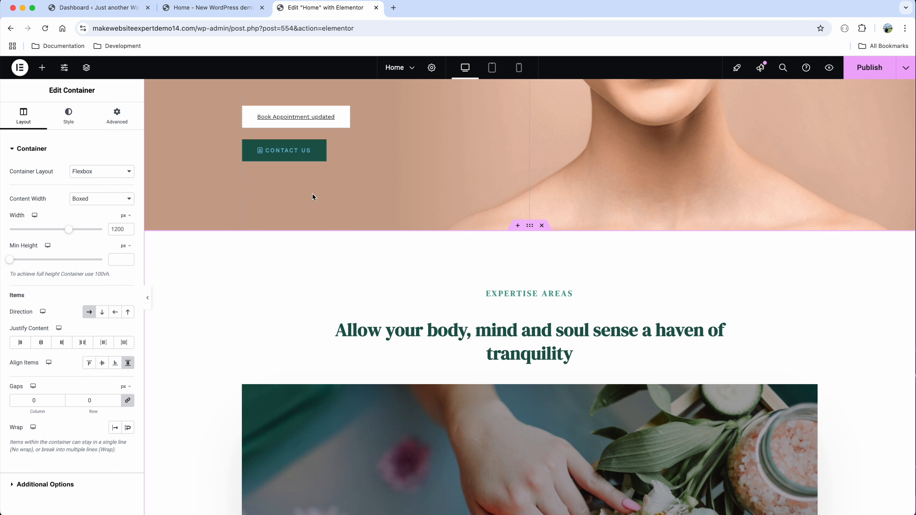
click(115, 119)
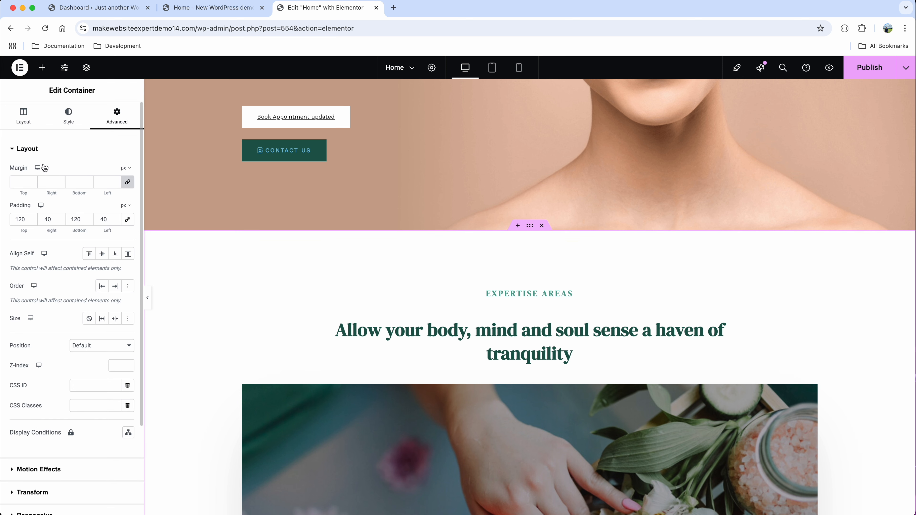
click(20, 182)
text(80)
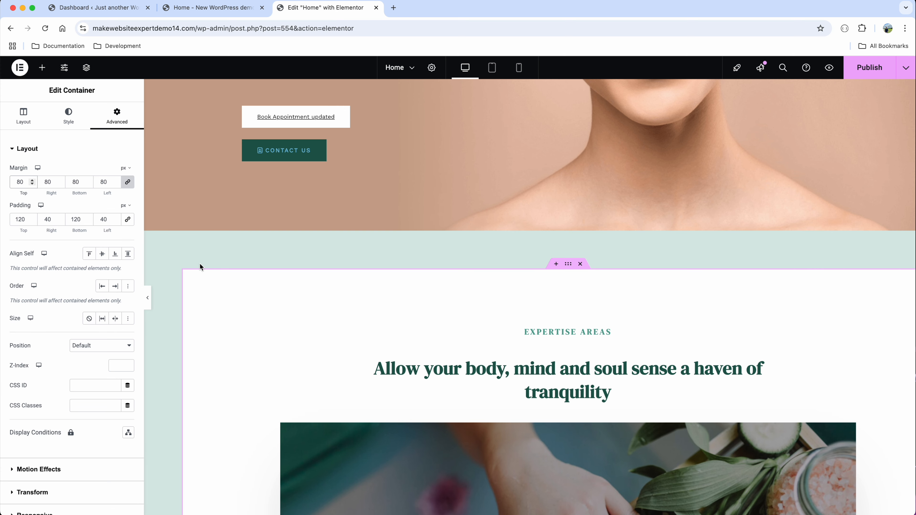
- Unlink the Expertise Areas container's margin values and set its right and left margins to 0
click(128, 183)
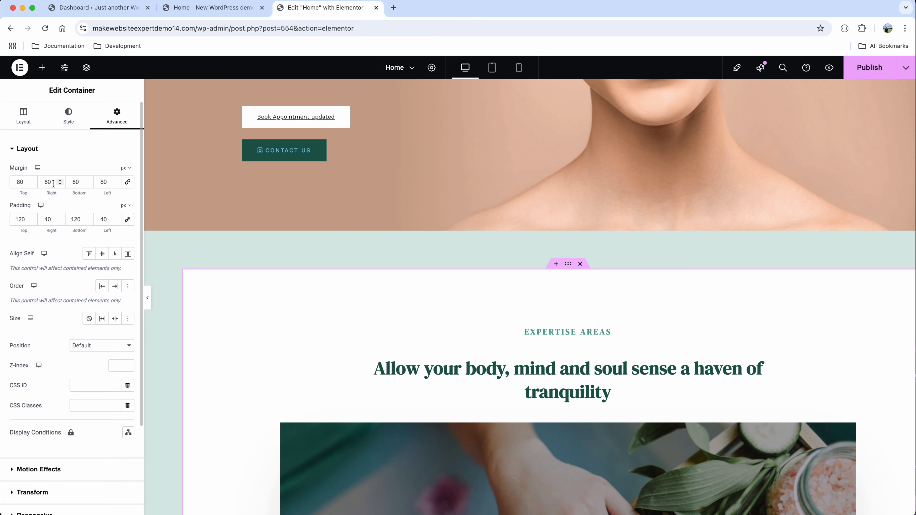
double_click(53, 182)
text(0)
double_click(99, 182)
text(0)
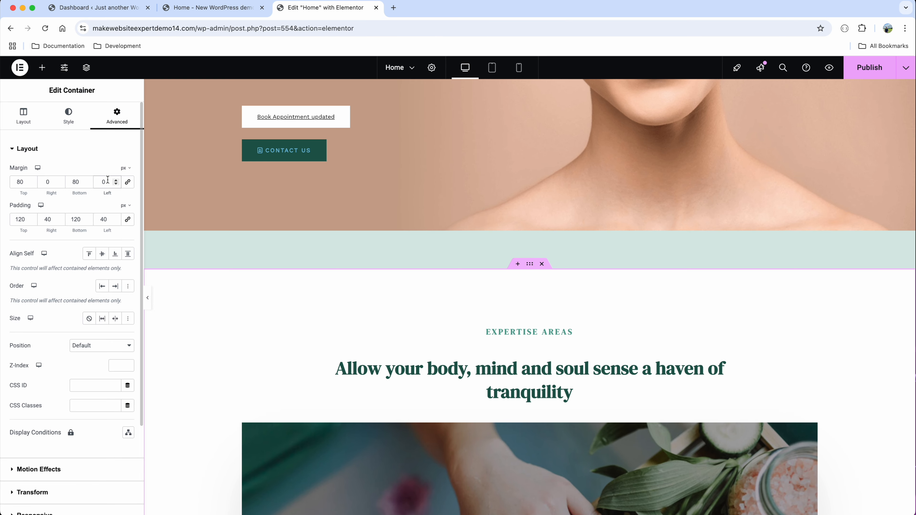
- Set the Expertise Areas container's top and bottom margins to 30 px
double_click(19, 182)
text(30)
drag(71, 182, 128, 183)
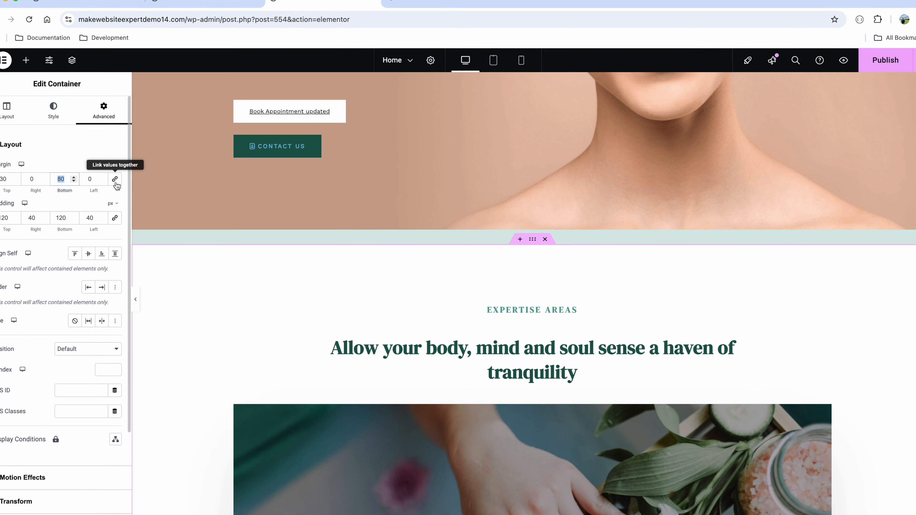
text(30)
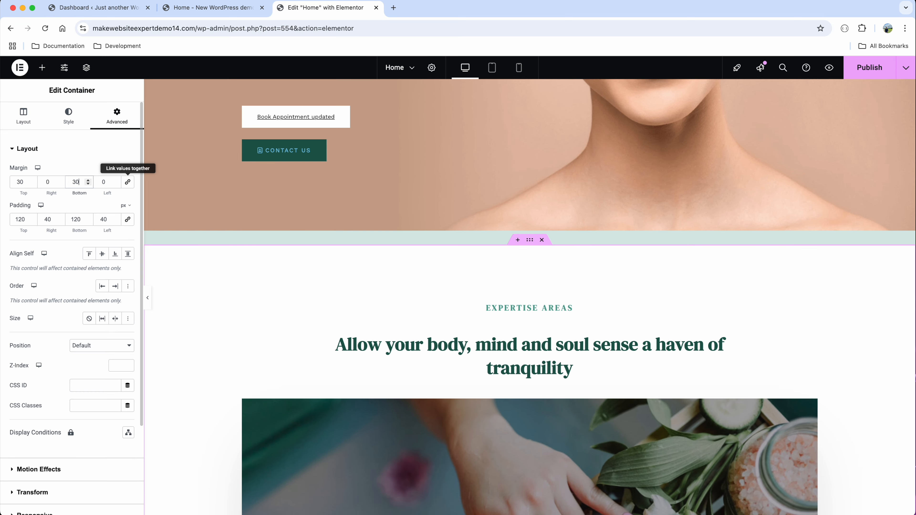
- Set the Expertise Areas container's bottom margin to 200 px
scroll(204, 262, down, 15)
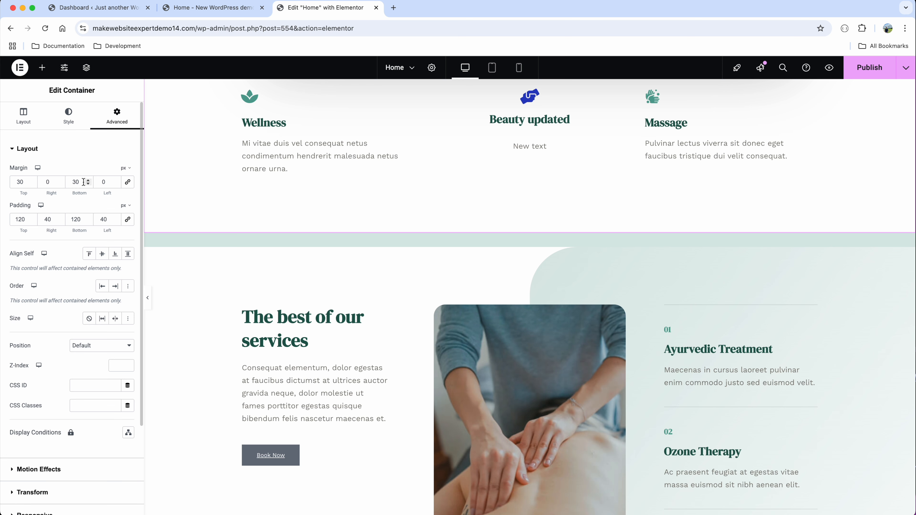
drag(84, 182, 71, 182)
text(200)
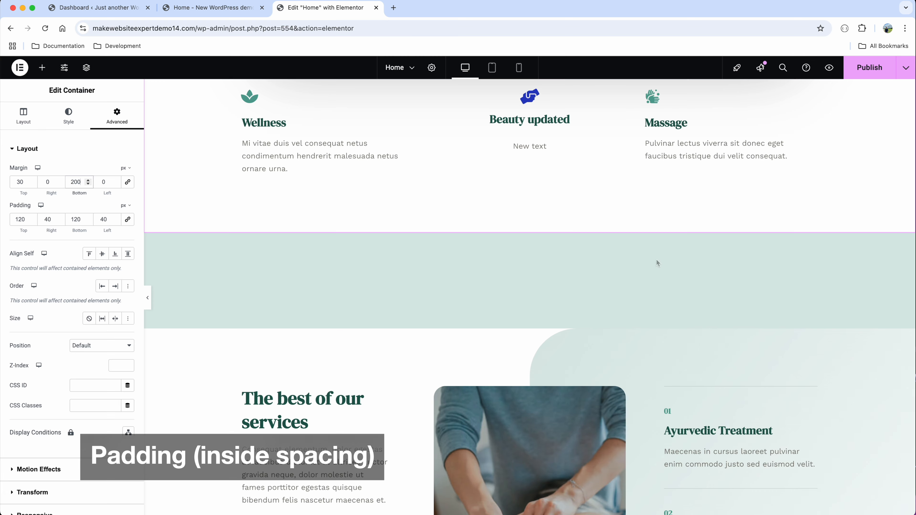
- Reset the Expertise Areas container's top and bottom margins to 0
scroll(664, 265, up, 10)
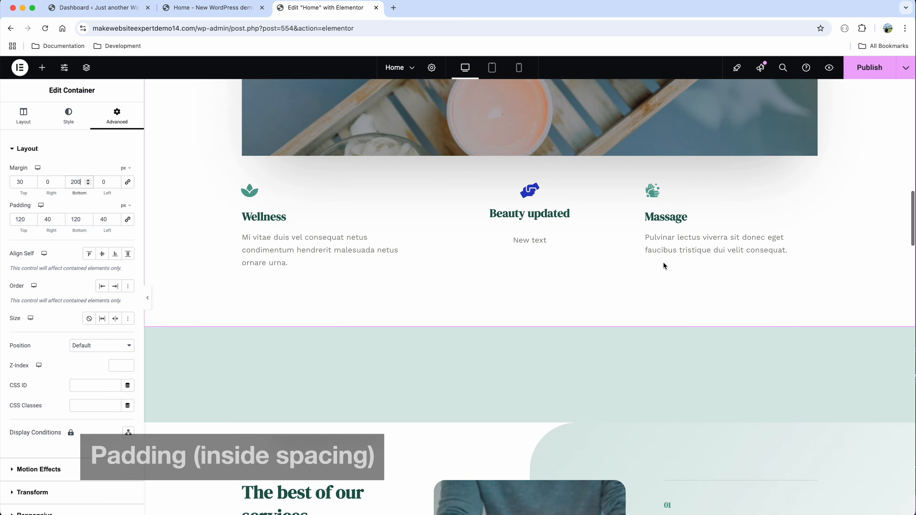
scroll(664, 266, up, 3)
double_click(66, 182)
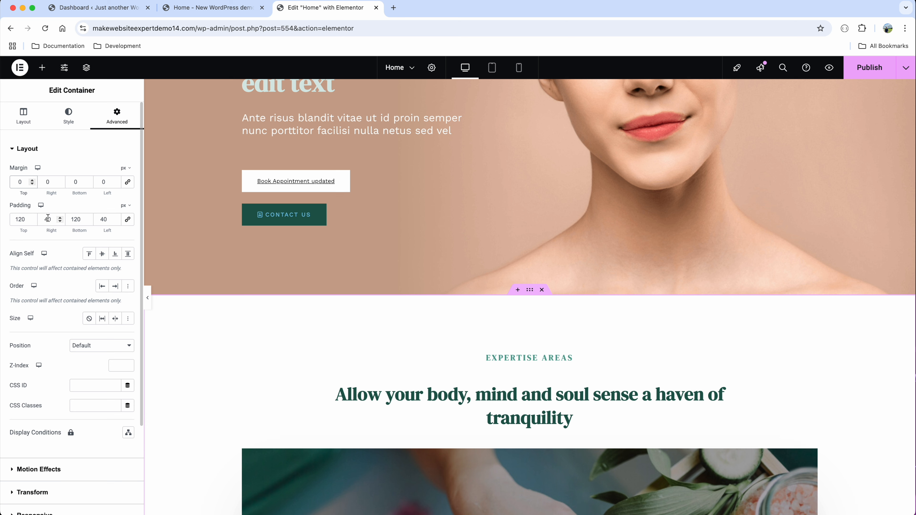
- Set the Expertise Areas container's top padding to 20 px and bottom padding to 80 px
double_click(24, 220)
text(20)
scroll(88, 193, down, 3)
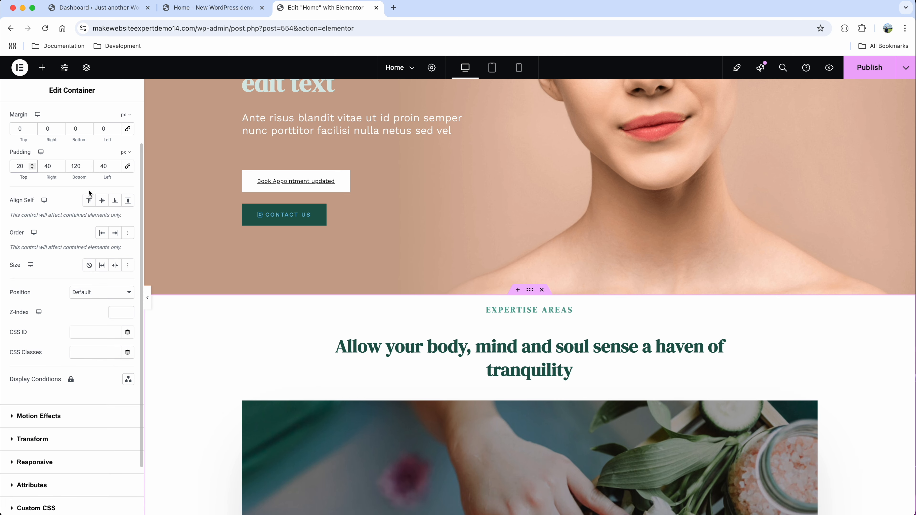
double_click(76, 166)
text(80)
scroll(320, 275, down, 10)
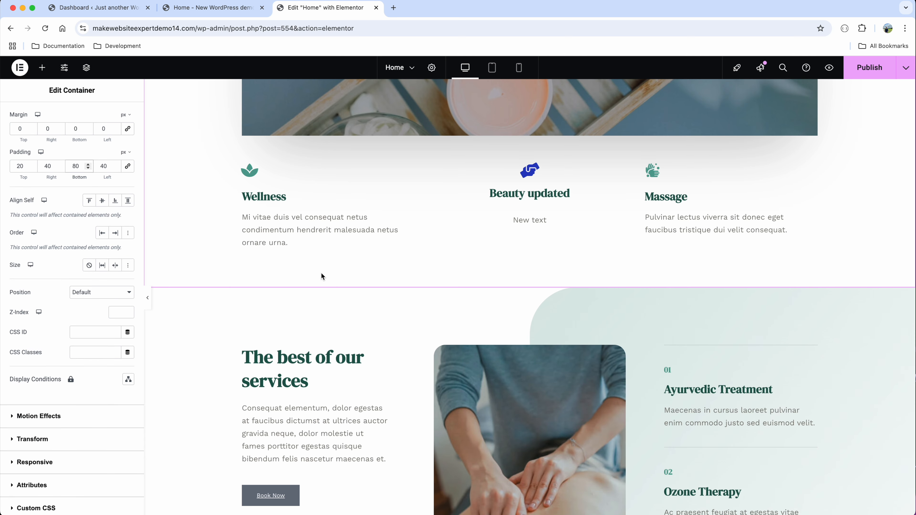
- Try a bottom padding of 0 on the container, return it to 80 px and set the right padding to 10 px
key(BackSpace)
key(BackSpace)
text(0)
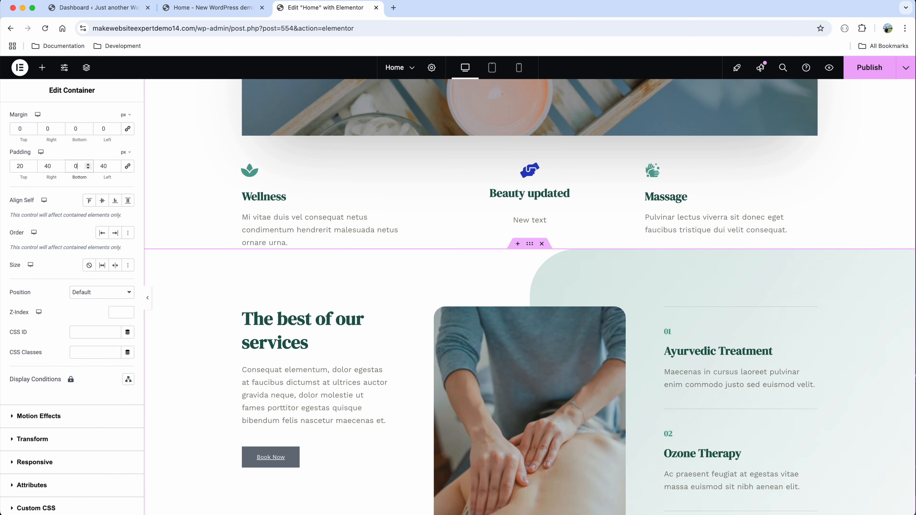
key(BackSpace)
text(80)
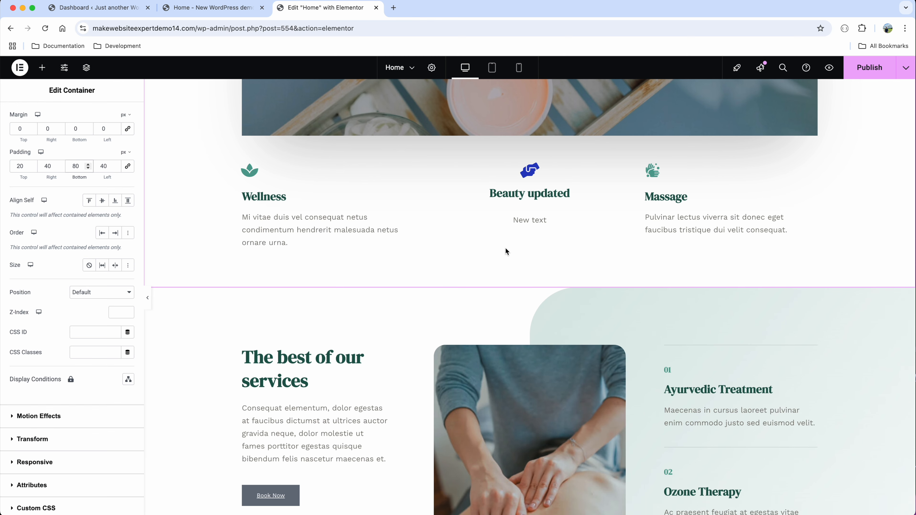
double_click(40, 166)
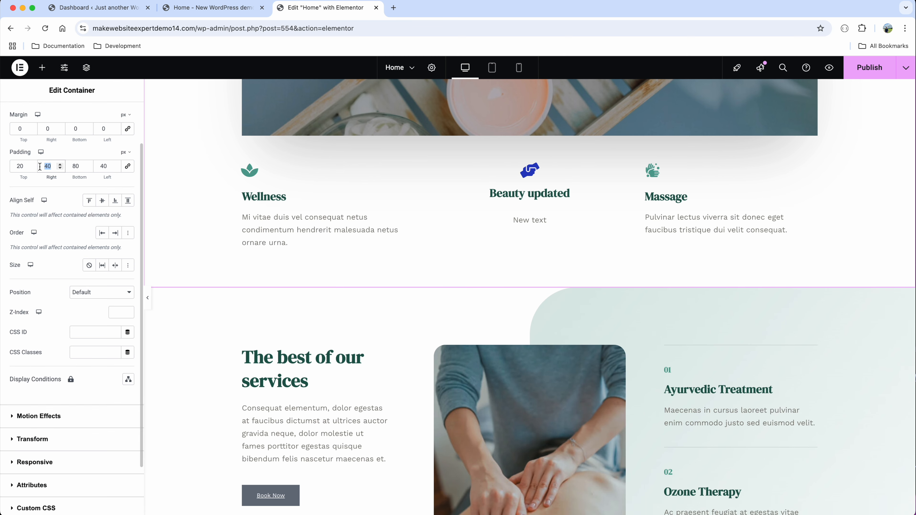
text(10)
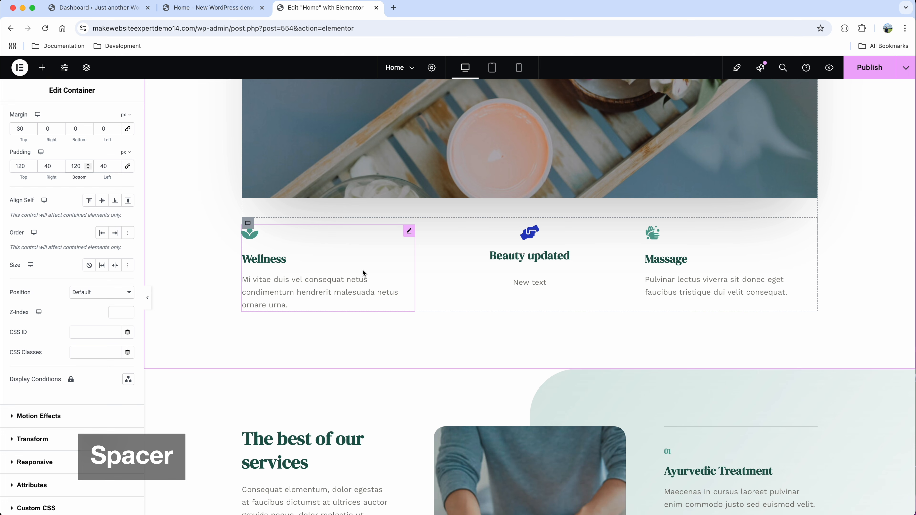
- Add a Spacer widget between the large image and the icon boxes and set its space to 41 px
click(41, 67)
text(spacer)
drag(43, 174, 517, 235)
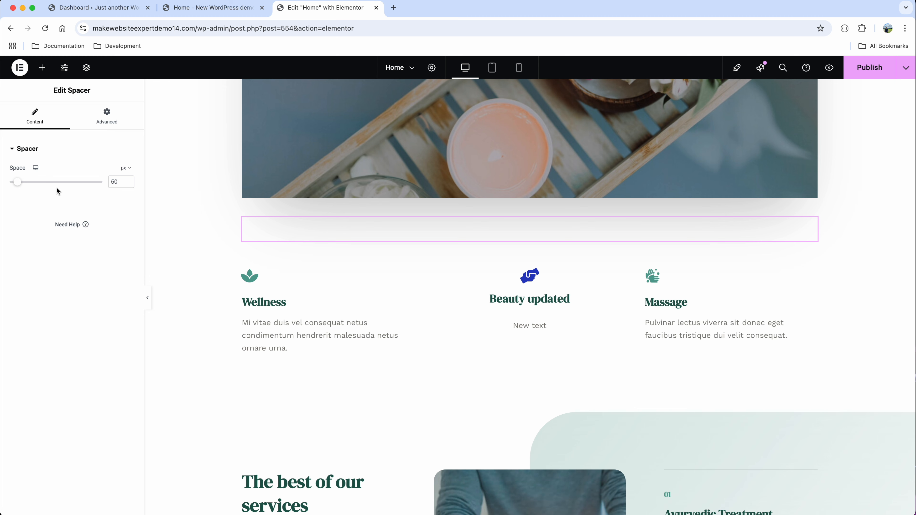
mouse_move(17, 183)
mouse_down()
mouse_move(88, 184)
mouse_move(15, 188)
mouse_up()
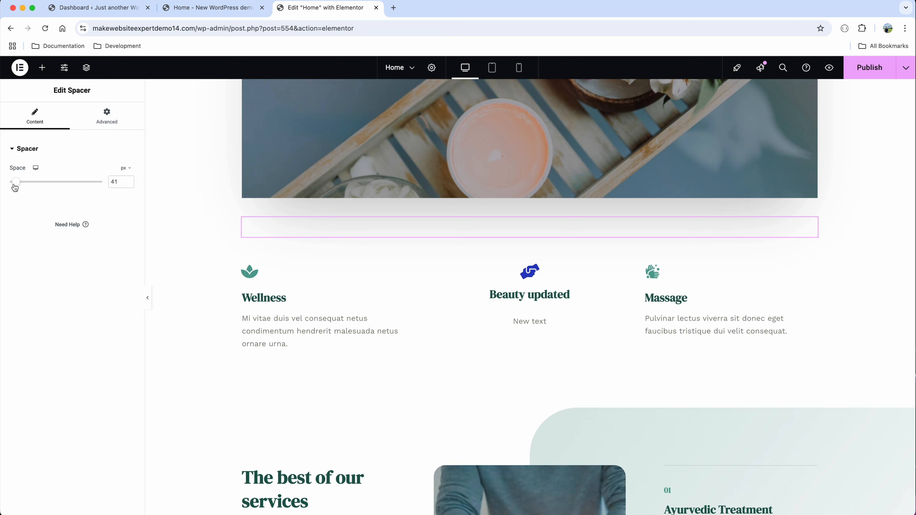
click(107, 116)
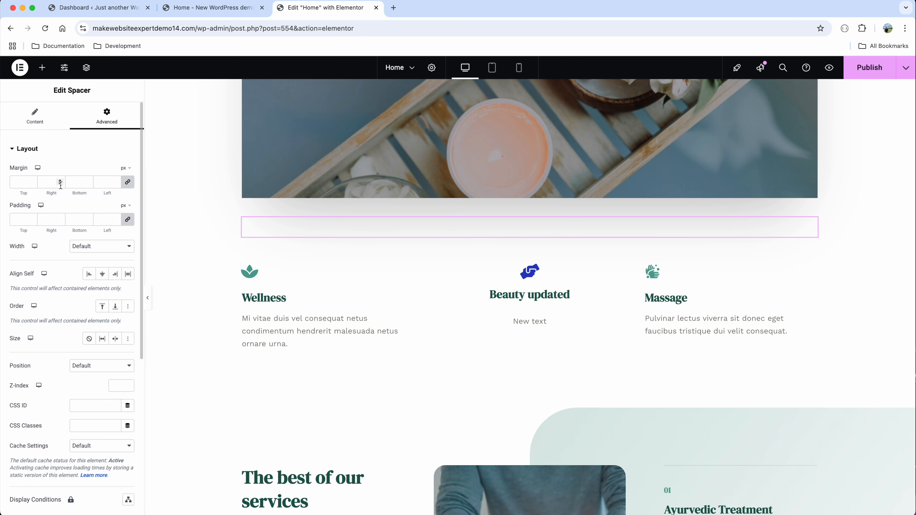
scroll(594, 214, down, 3)
click(594, 213)
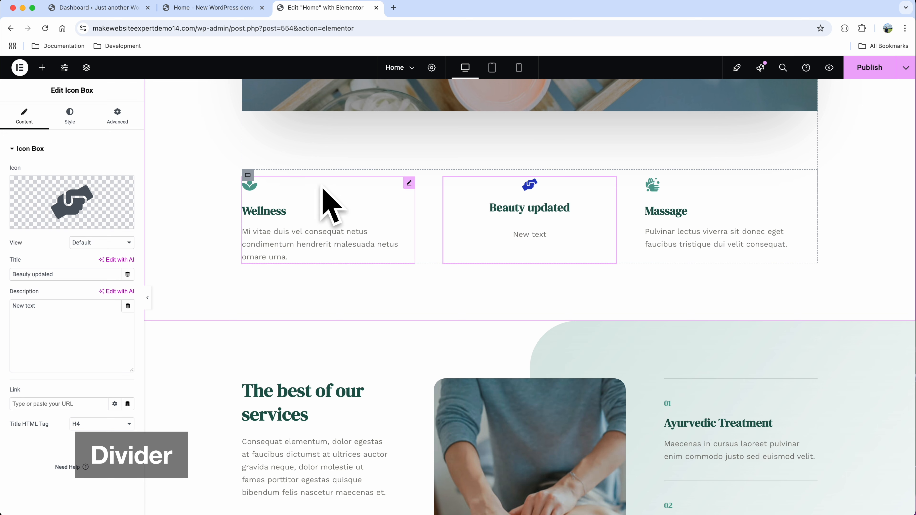
- Add a Divider widget below the Wellness, Beauty updated and Massage icon boxes
click(42, 67)
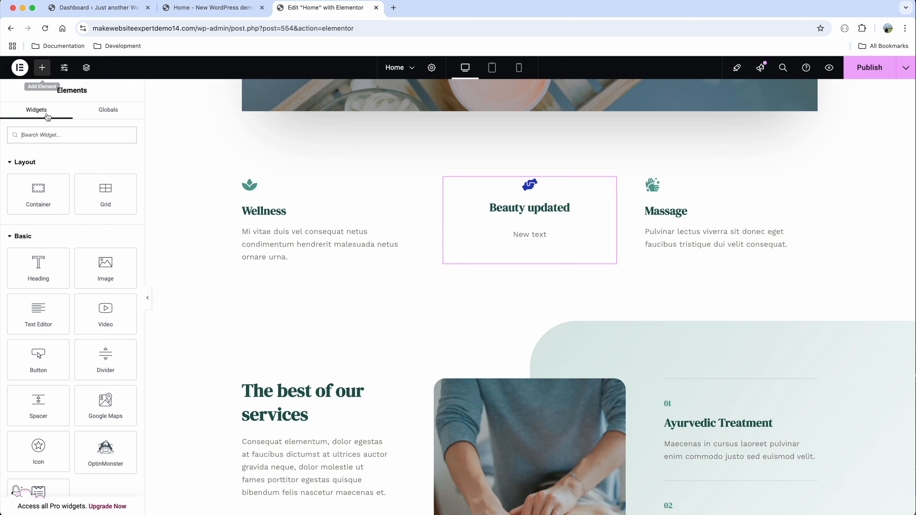
click(47, 132)
text(di)
drag(54, 259, 423, 260)
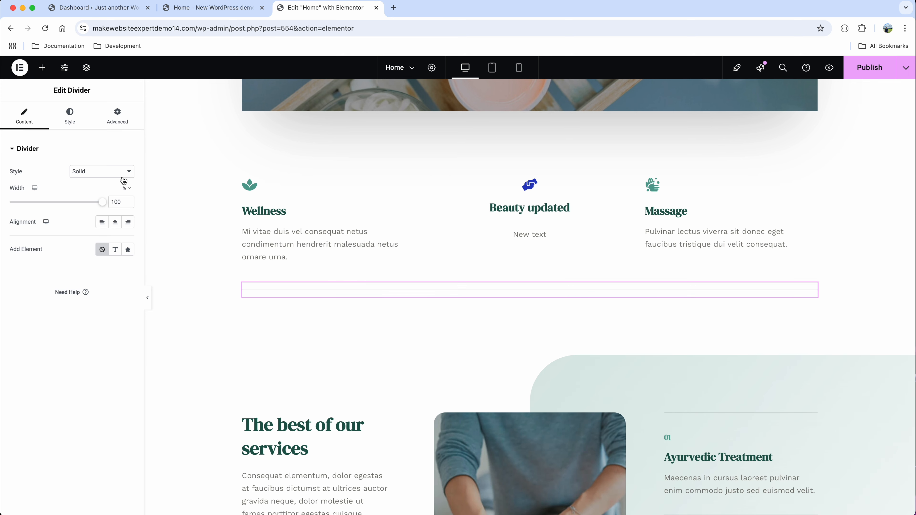
- Try the Curly style on the divider and change it to Dotted, keeping the width at 100%
click(101, 172)
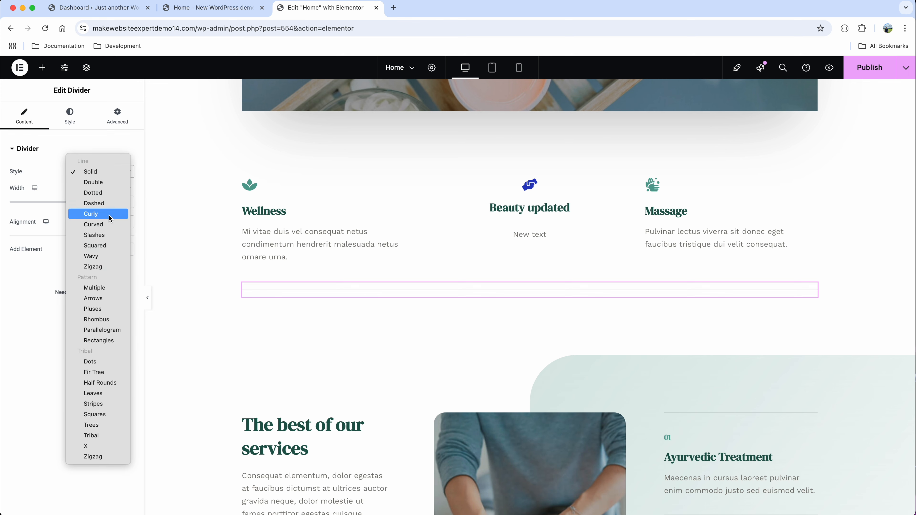
click(91, 214)
click(104, 172)
click(110, 152)
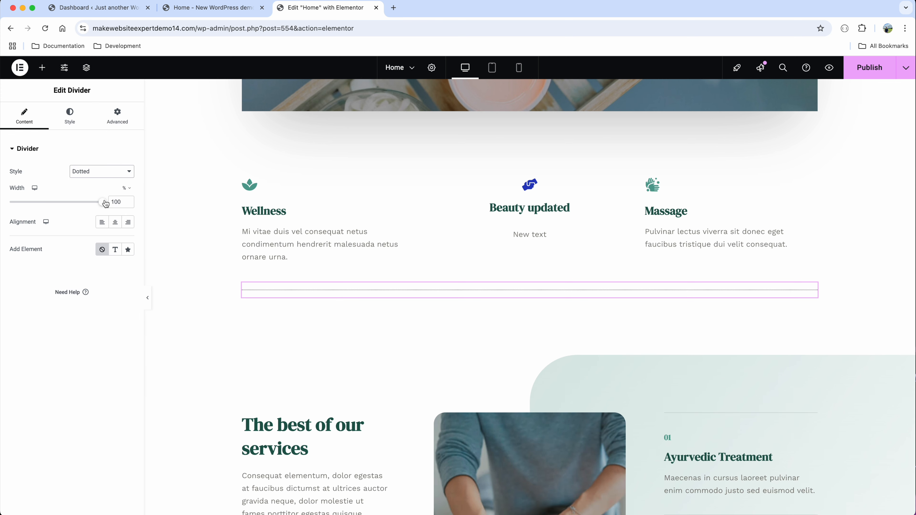
mouse_move(106, 204)
mouse_down()
mouse_move(72, 202)
mouse_move(104, 203)
mouse_up()
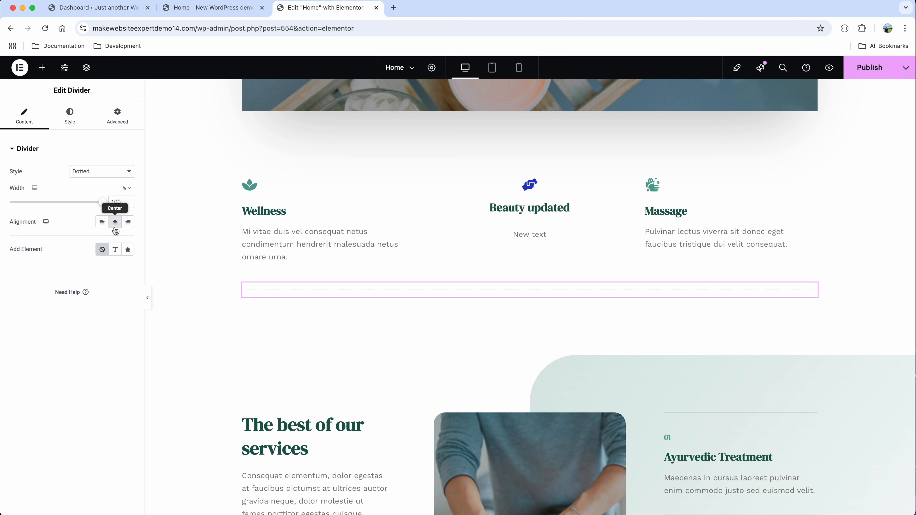
- Set the divider's color to the global Theme Color 5 and open its advanced layout settings
click(70, 119)
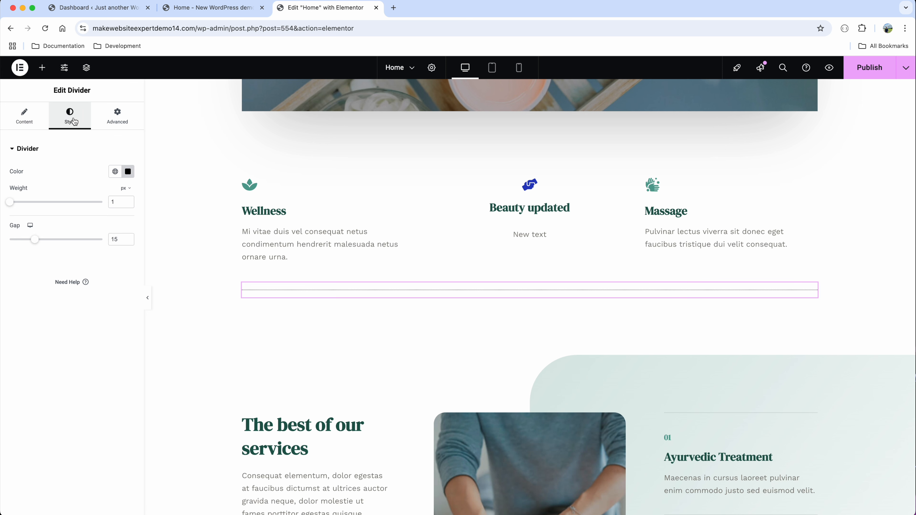
click(130, 173)
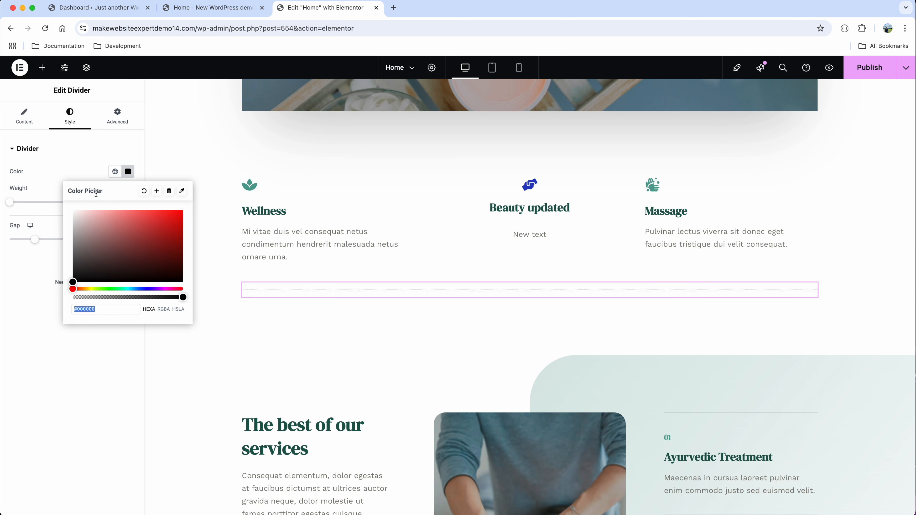
click(119, 179)
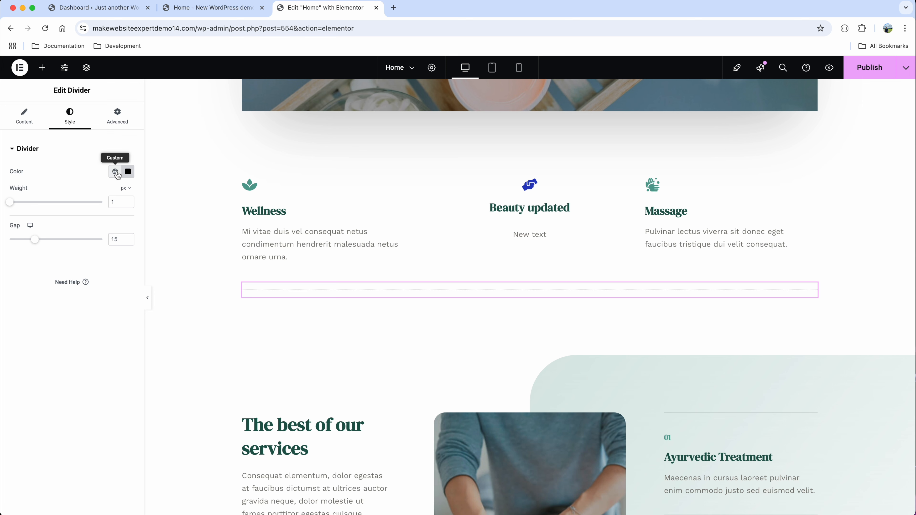
click(116, 173)
click(80, 217)
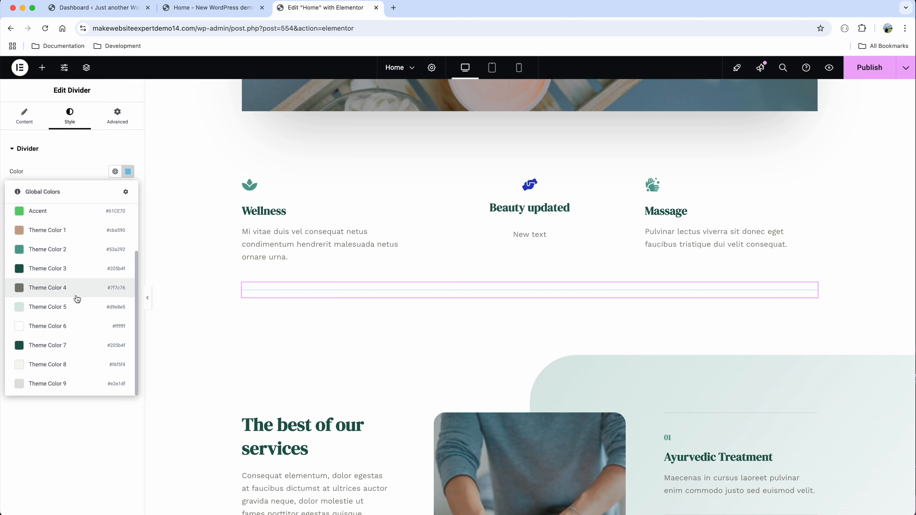
click(77, 310)
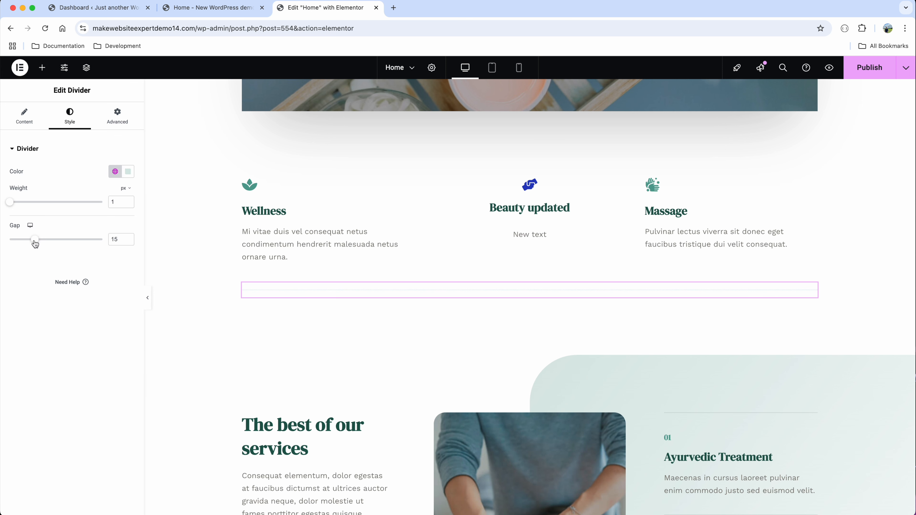
click(117, 119)
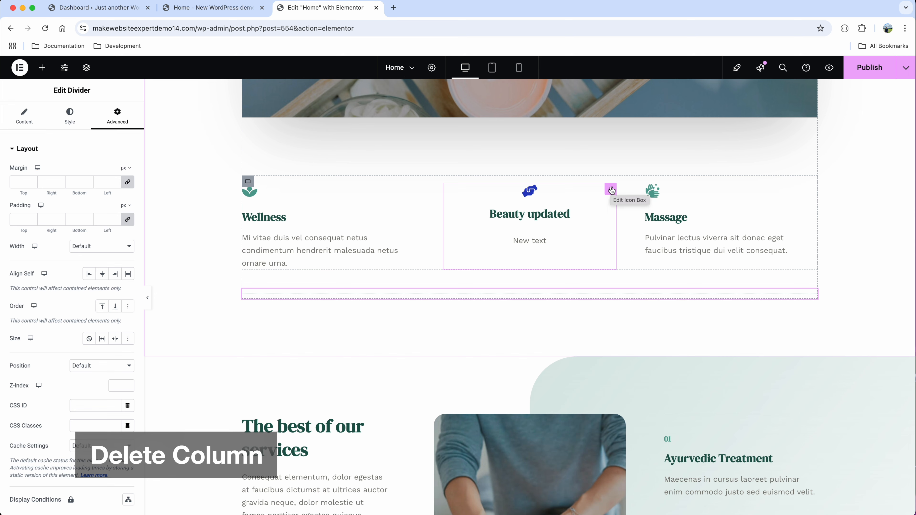
- Delete the "Beauty updated" icon box between Wellness and Massage on the Home page
click(610, 190)
right_click(610, 189)
click(634, 402)
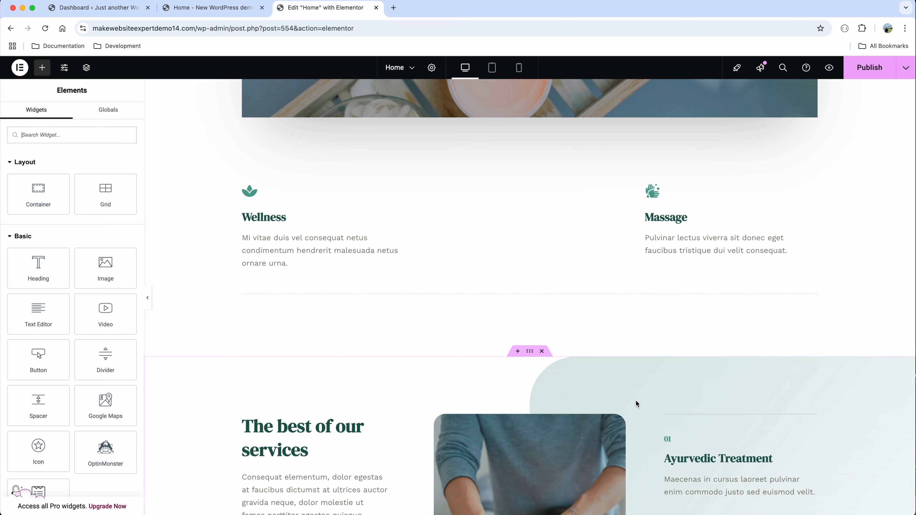
- Switch the editor from the Home page to the Services page
click(414, 72)
click(412, 109)
click(511, 311)
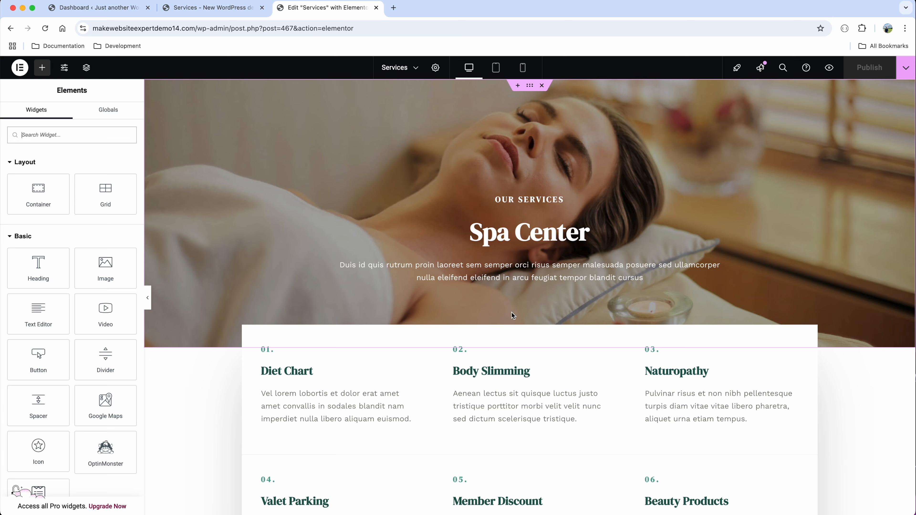
- Import the "Salon & Spa - Services" page from Starter Templates into the empty area at the end of the Services page
scroll(511, 313, down, 15)
scroll(512, 312, down, 8)
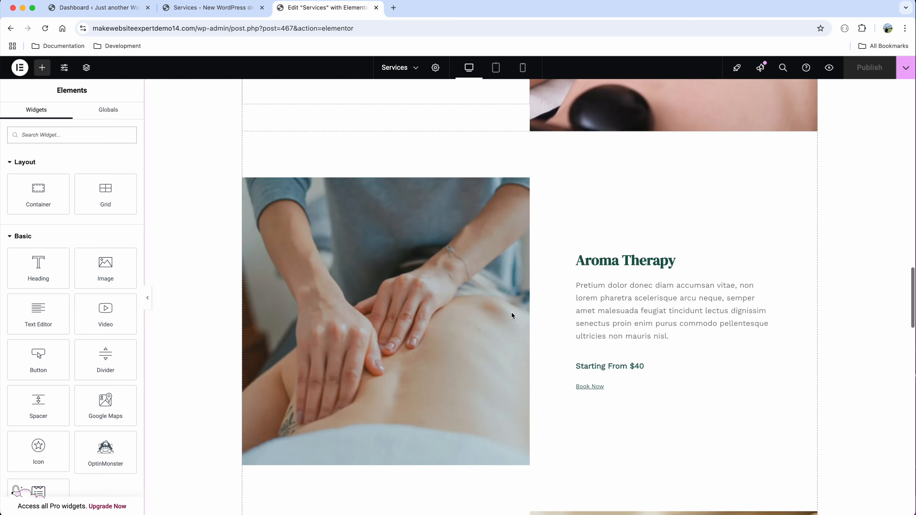
scroll(511, 313, up, 20)
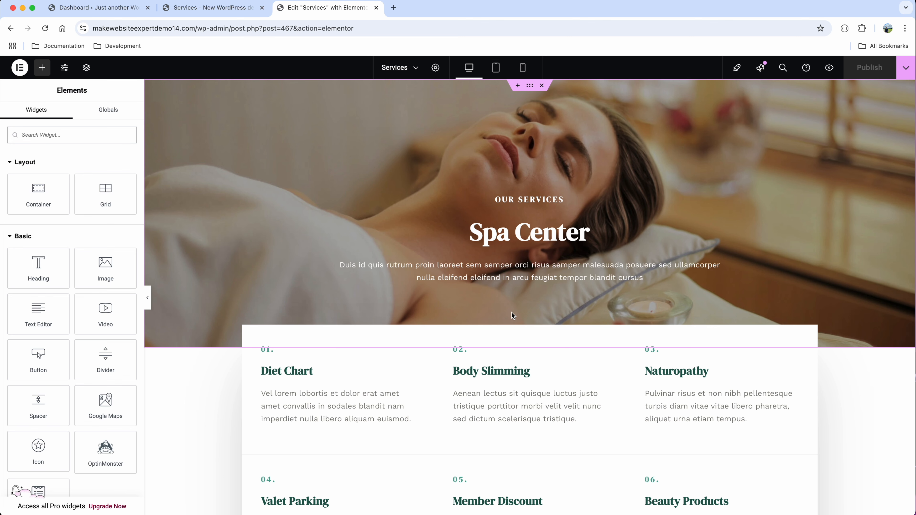
scroll(511, 312, down, 15)
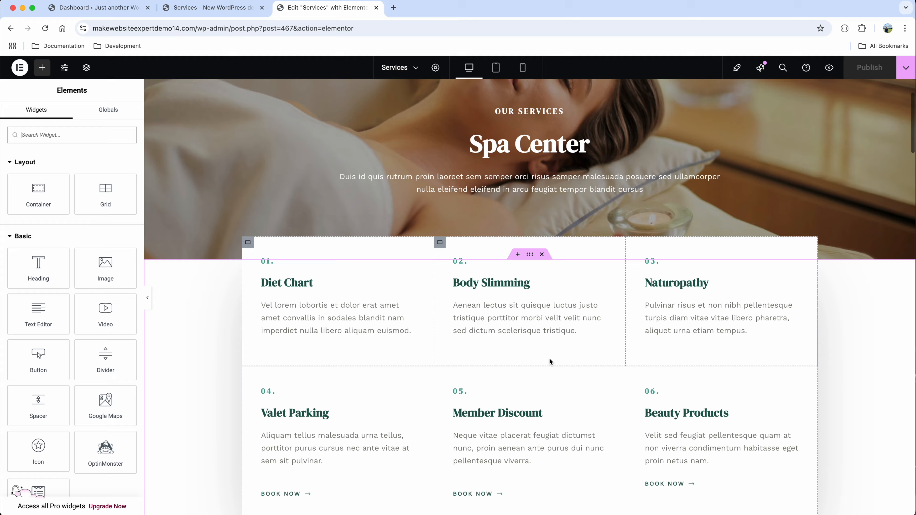
scroll(551, 362, down, 20)
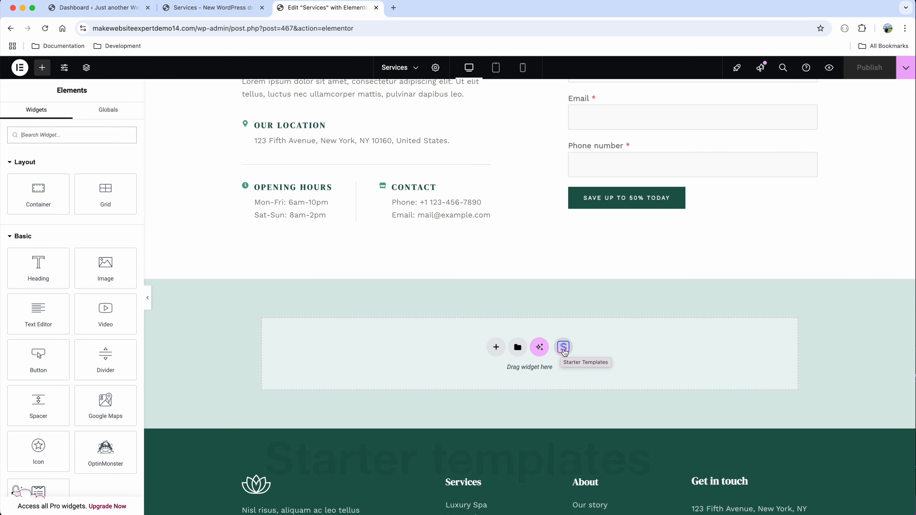
click(564, 348)
scroll(550, 298, down, 15)
scroll(550, 300, up, 15)
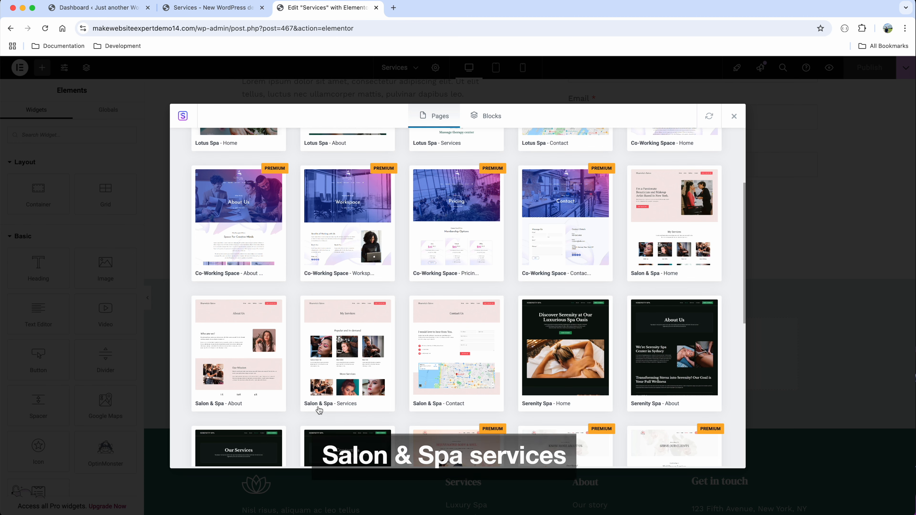
click(367, 336)
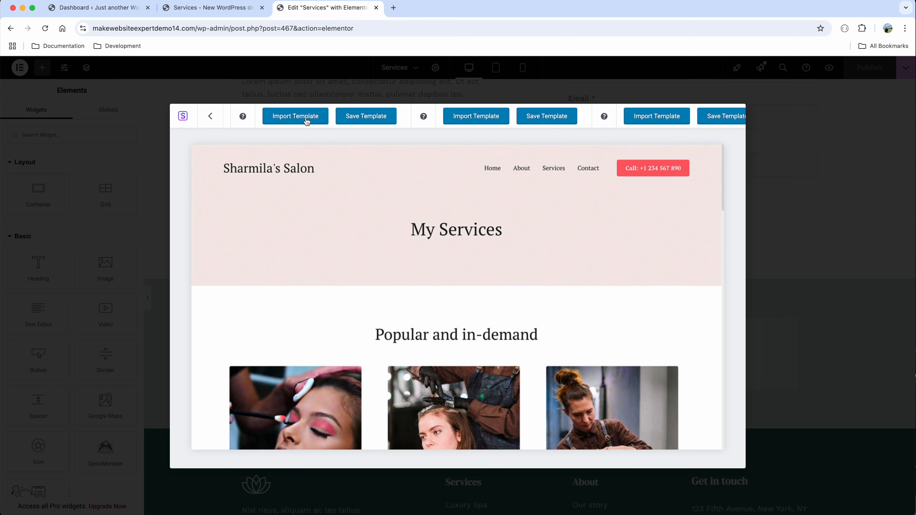
click(296, 116)
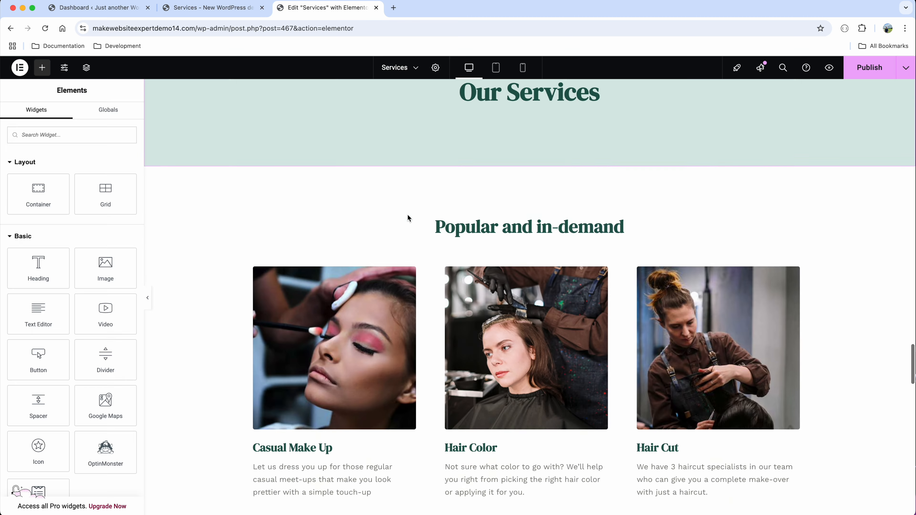
- Delete the appointment, special offer and therapy sections above the imported content, plus the imported "Our Services" banner
scroll(407, 214, down, 15)
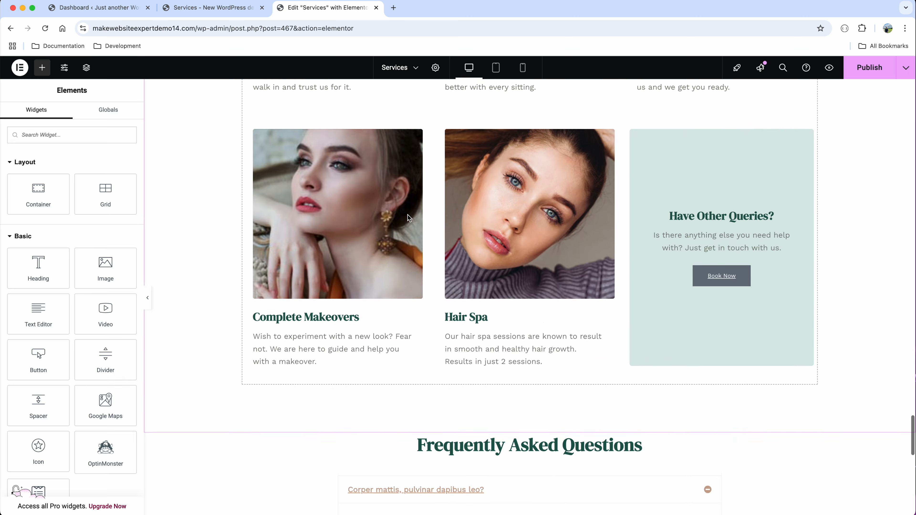
scroll(408, 217, down, 10)
scroll(407, 216, up, 20)
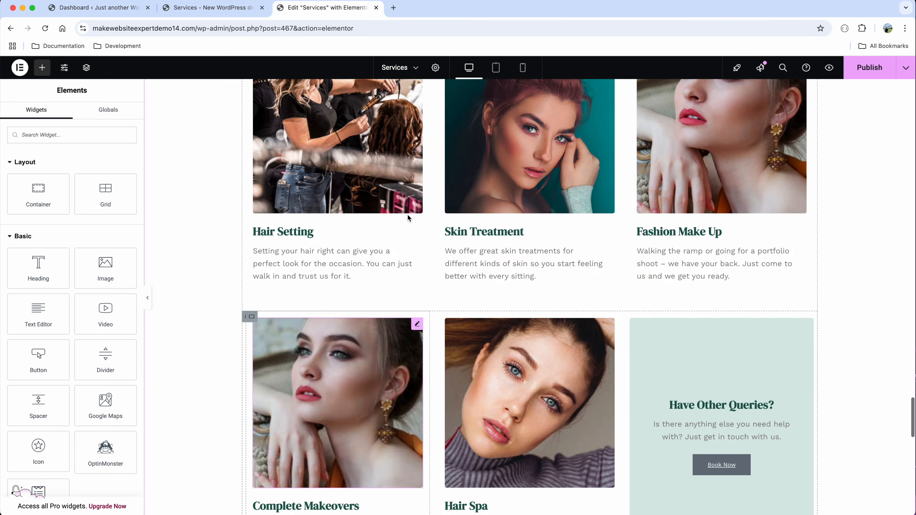
scroll(407, 214, up, 15)
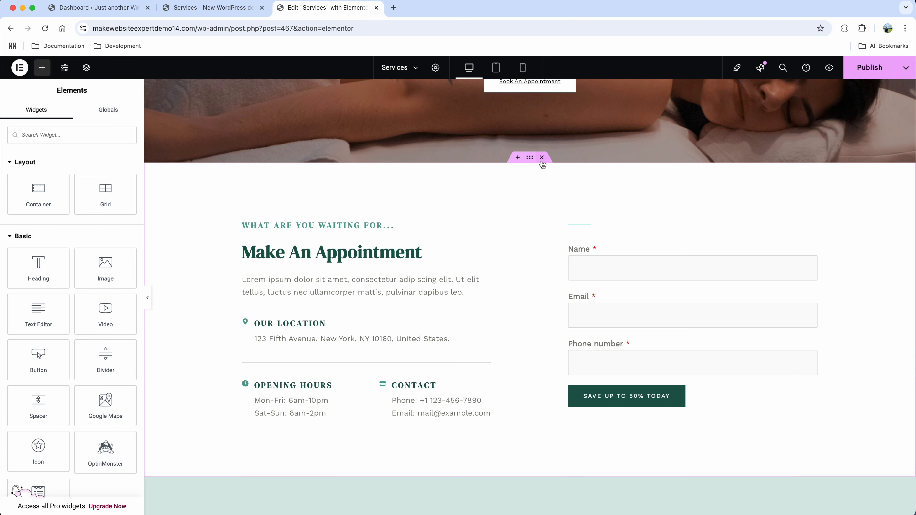
click(542, 159)
scroll(543, 163, up, 1)
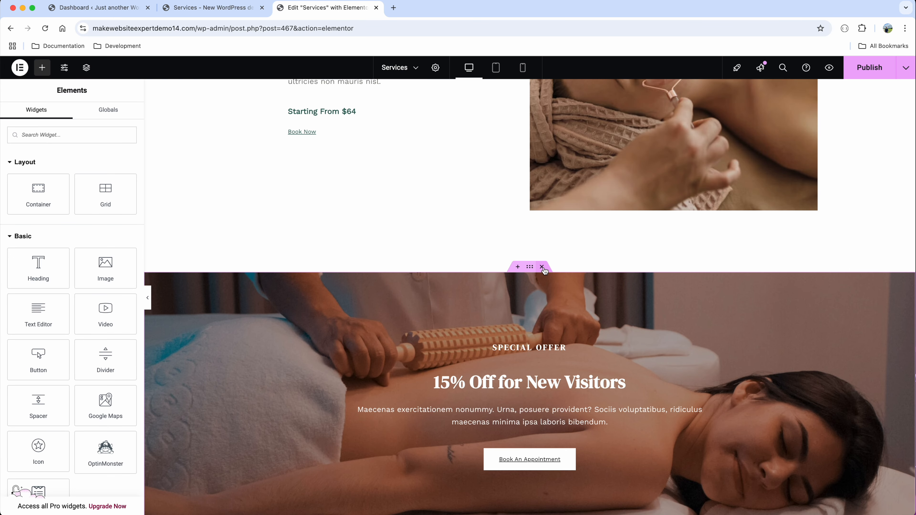
click(543, 267)
scroll(543, 267, up, 10)
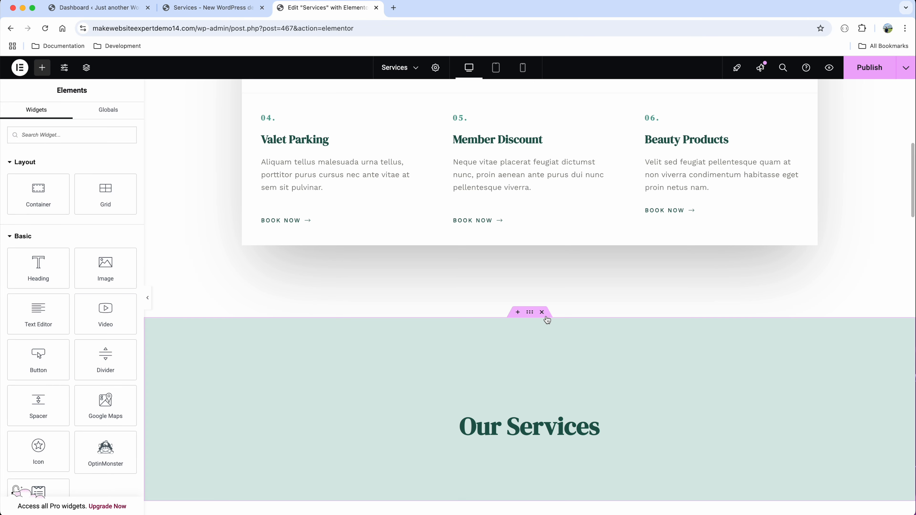
click(542, 312)
- Examine the rearranged Services page from its hero banner down to the bookings call section
scroll(553, 275, up, 10)
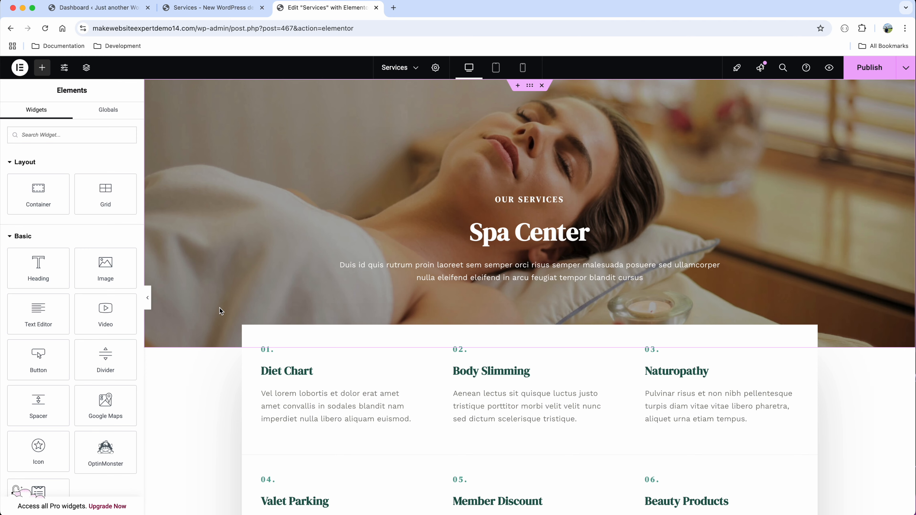
scroll(221, 303, down, 10)
scroll(382, 204, down, 1)
scroll(381, 257, down, 20)
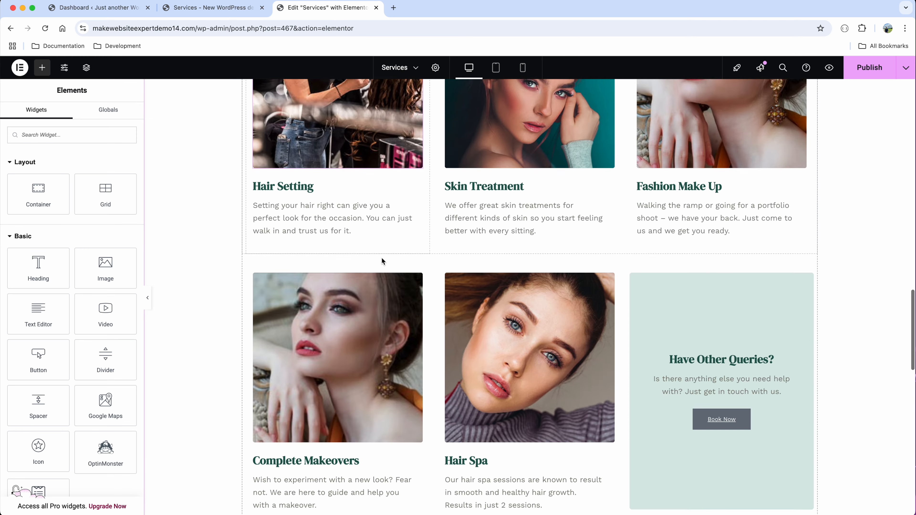
scroll(382, 257, down, 5)
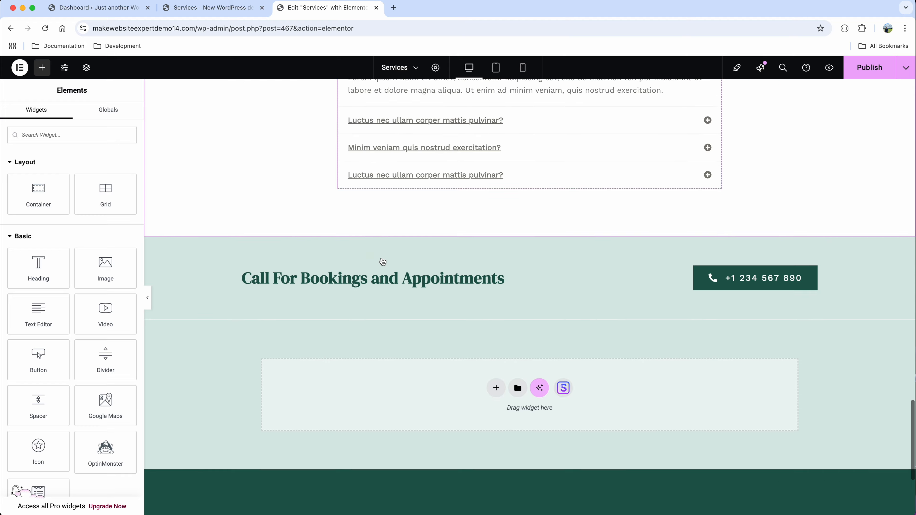
scroll(381, 257, up, 15)
scroll(394, 204, up, 4)
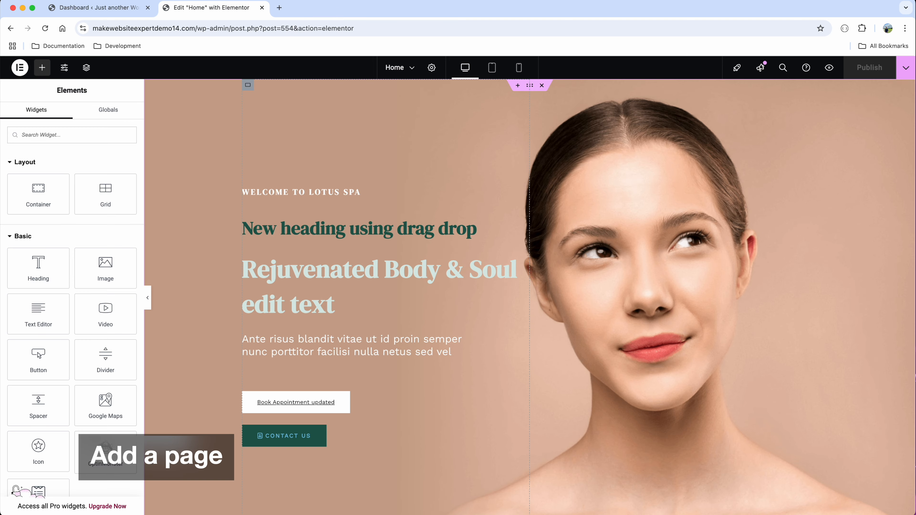
- Close the Home page editor and start a new page from the WordPress dashboard
click(417, 69)
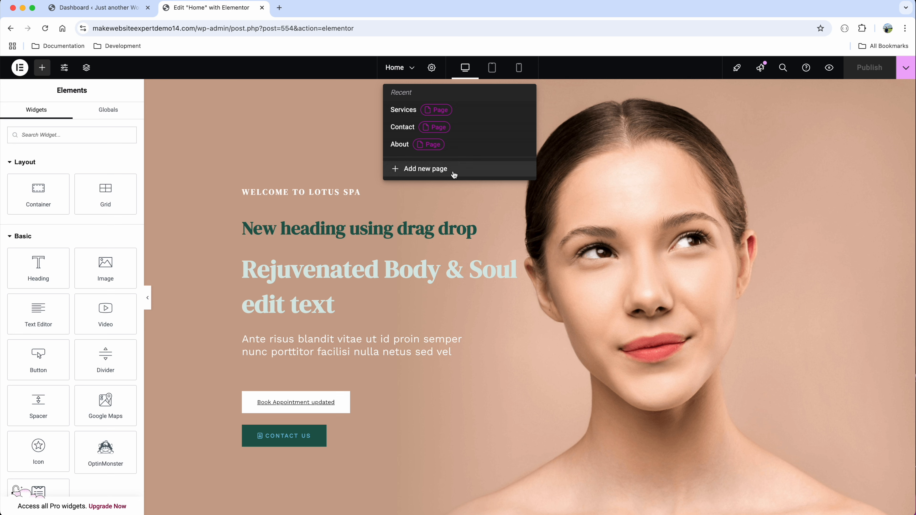
click(319, 154)
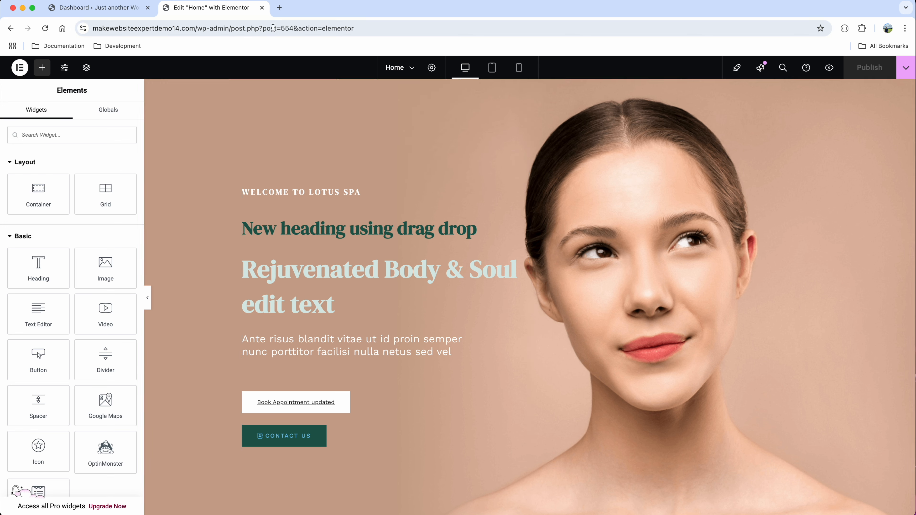
click(262, 7)
mouse_move(56, 160)
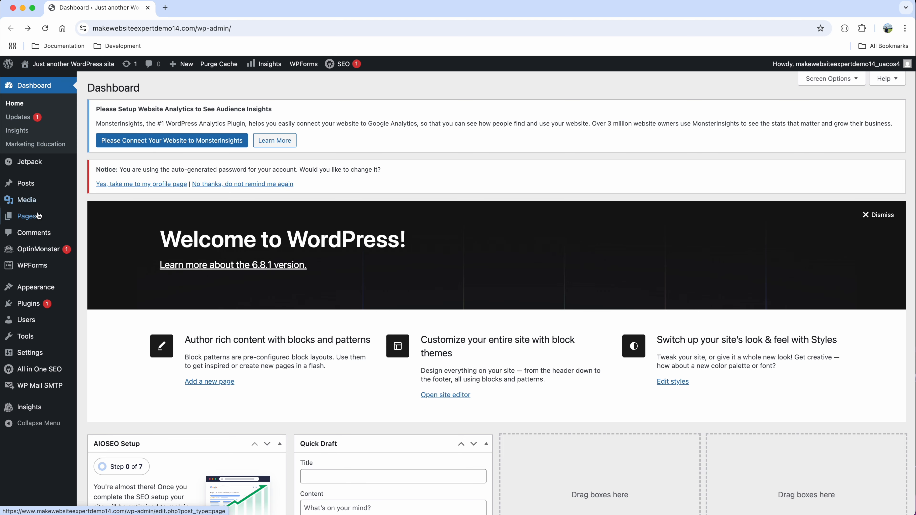
mouse_move(38, 218)
click(111, 236)
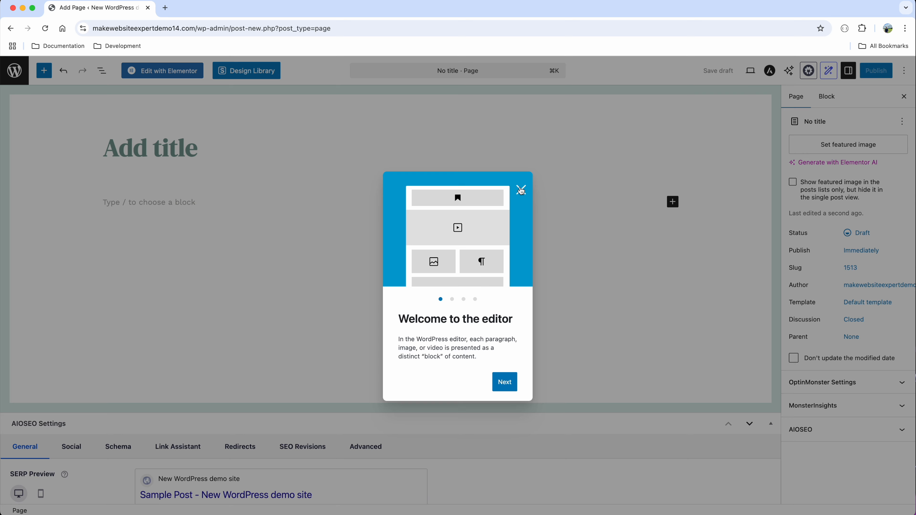
- Dismiss the welcome guide, title the new page "Portfolio" and open it in Elementor
click(521, 191)
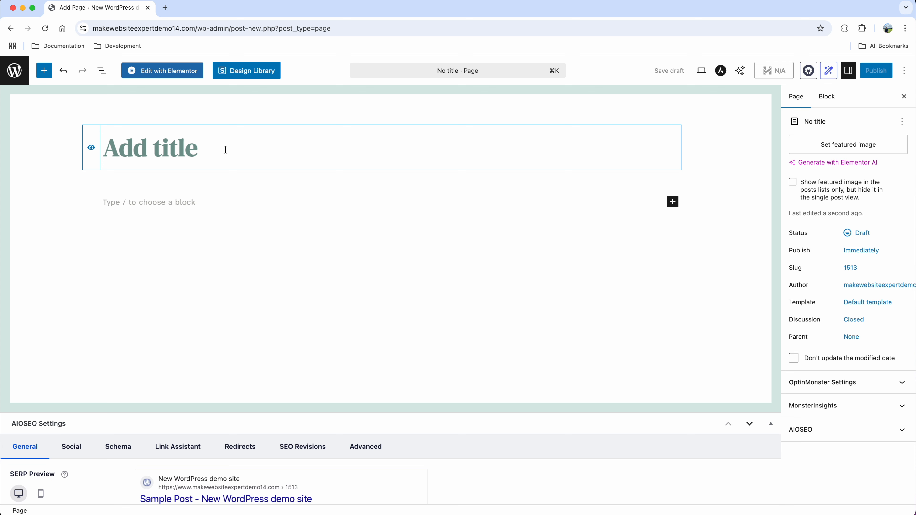
text(Portfolio)
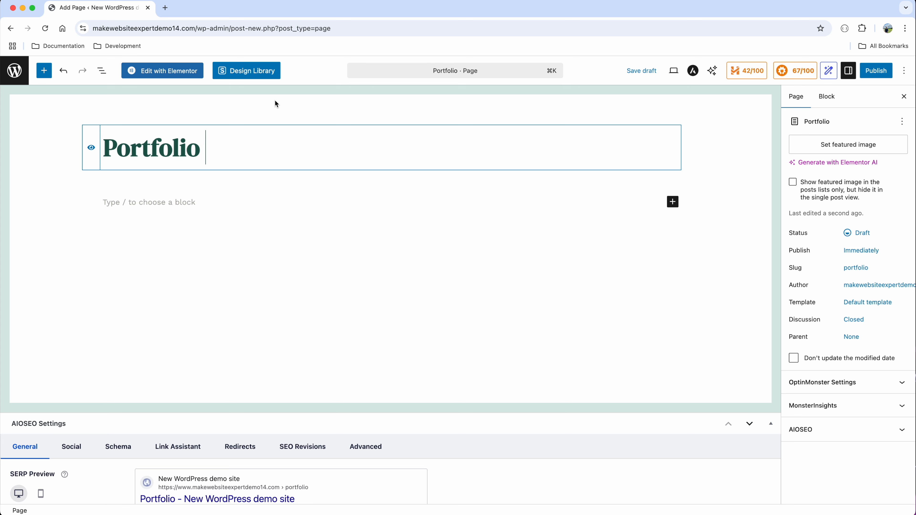
click(168, 77)
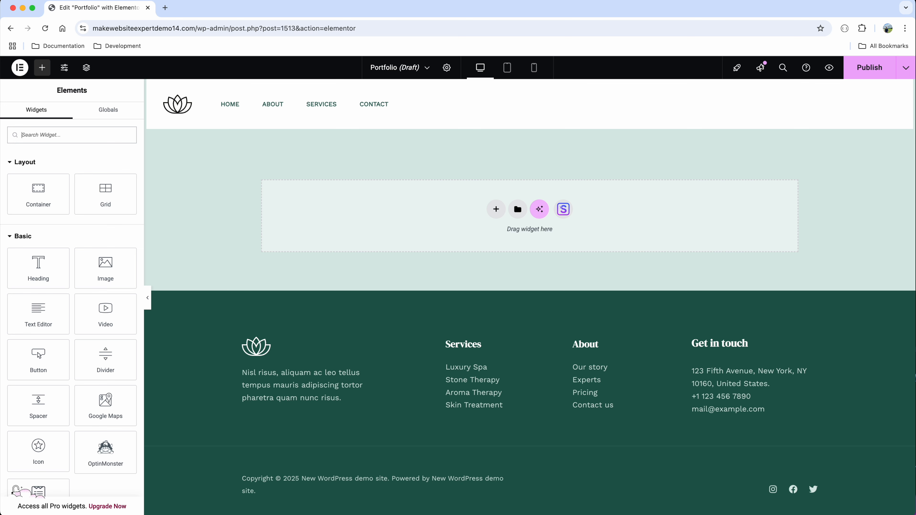
- Add an empty container to the Portfolio page and delete it again
drag(56, 205, 444, 198)
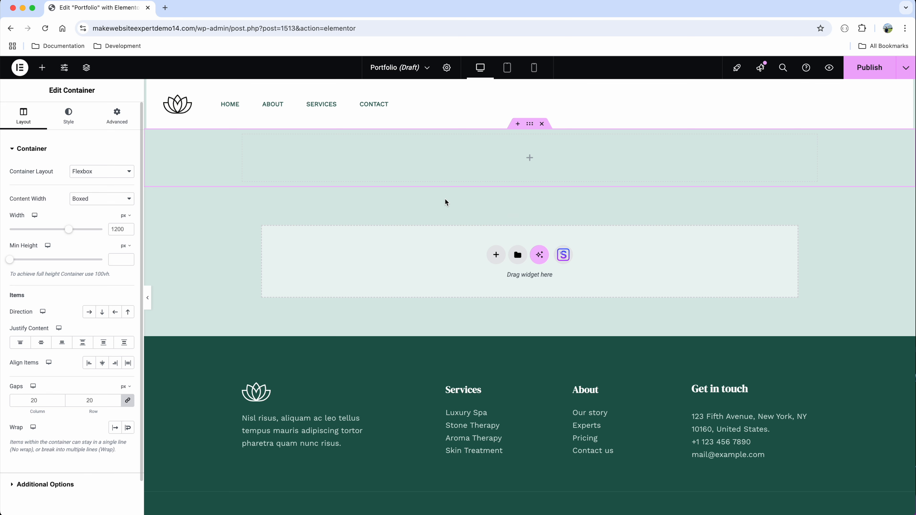
key(Delete)
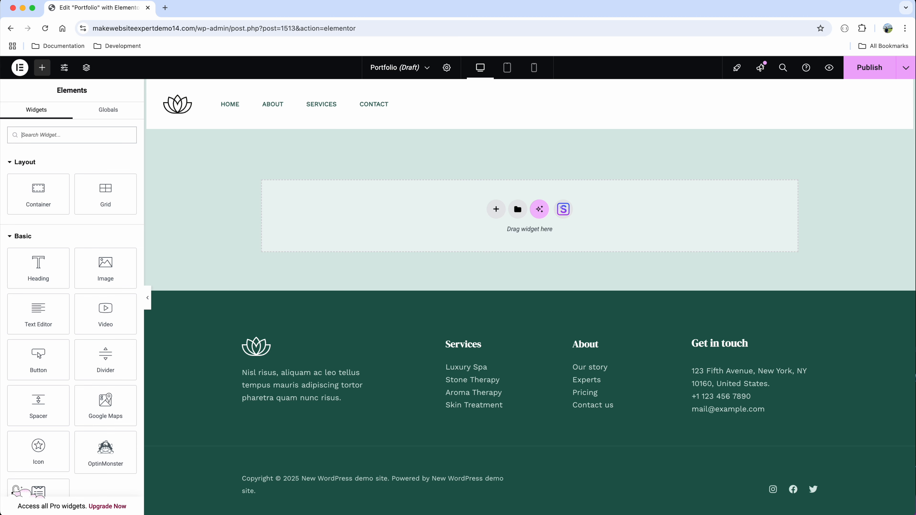
- Open the Home page in Elementor, copy its hero container and return to the Portfolio page
click(430, 68)
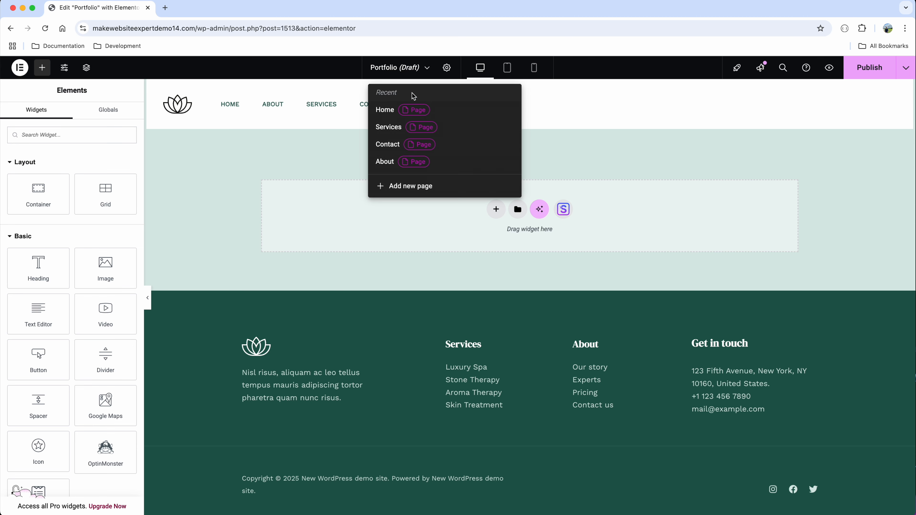
click(410, 109)
click(524, 313)
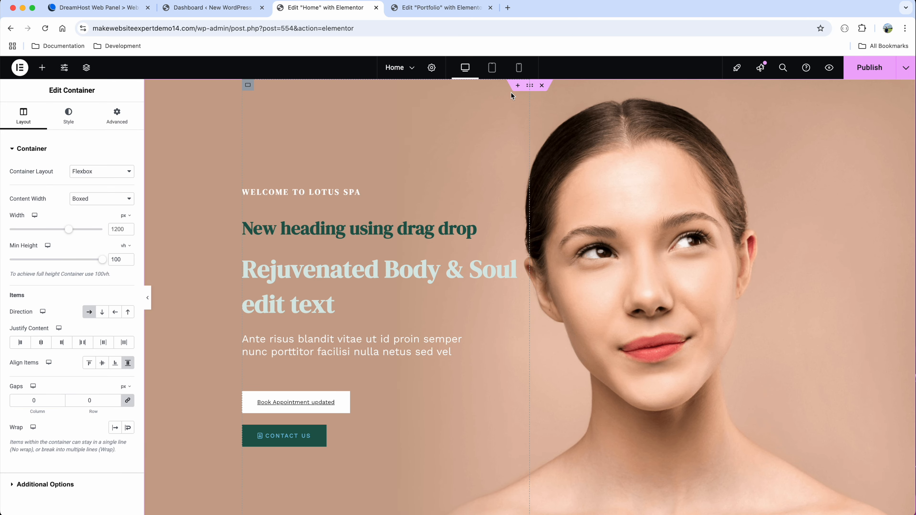
click(425, 9)
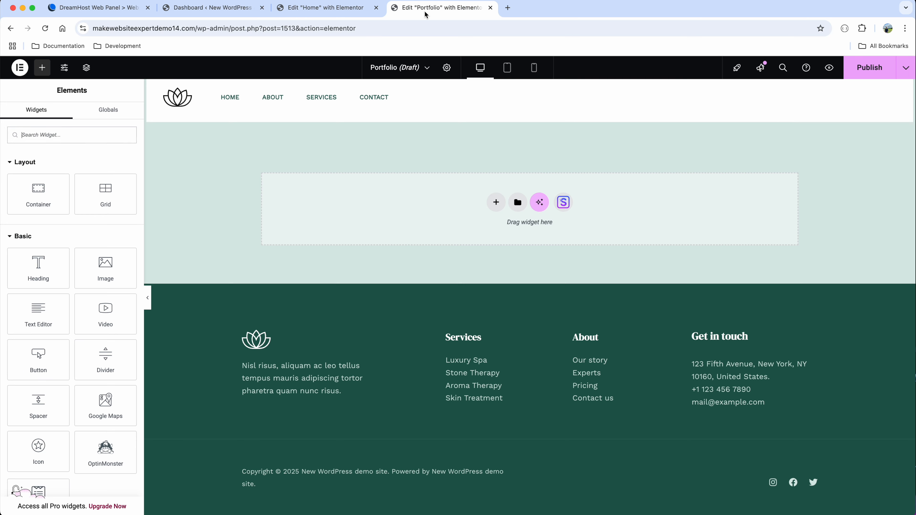
- Add a single-column flexbox container to the Portfolio page and paste the copied hero container into it
click(496, 202)
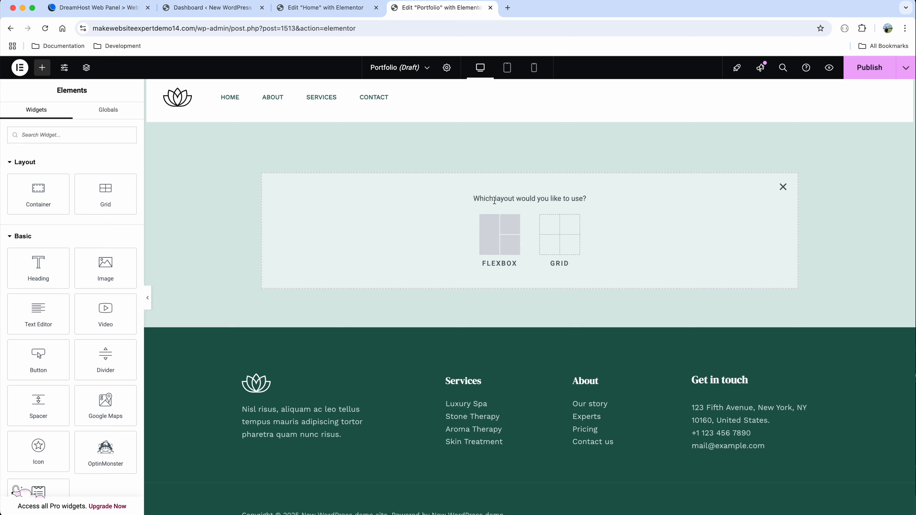
click(492, 240)
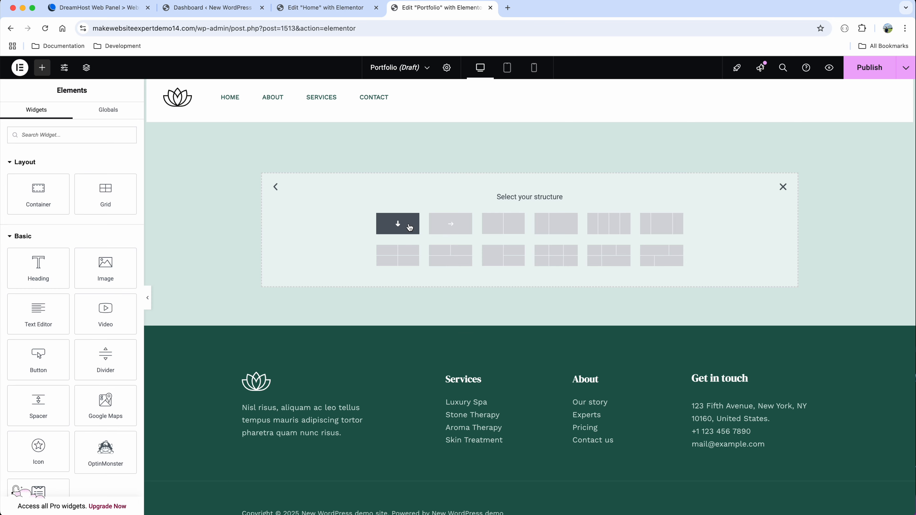
click(408, 226)
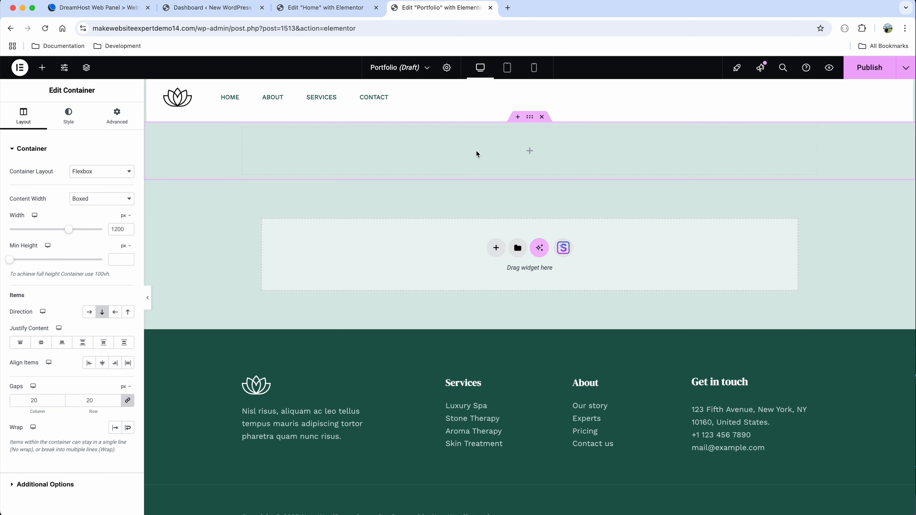
key(super+v)
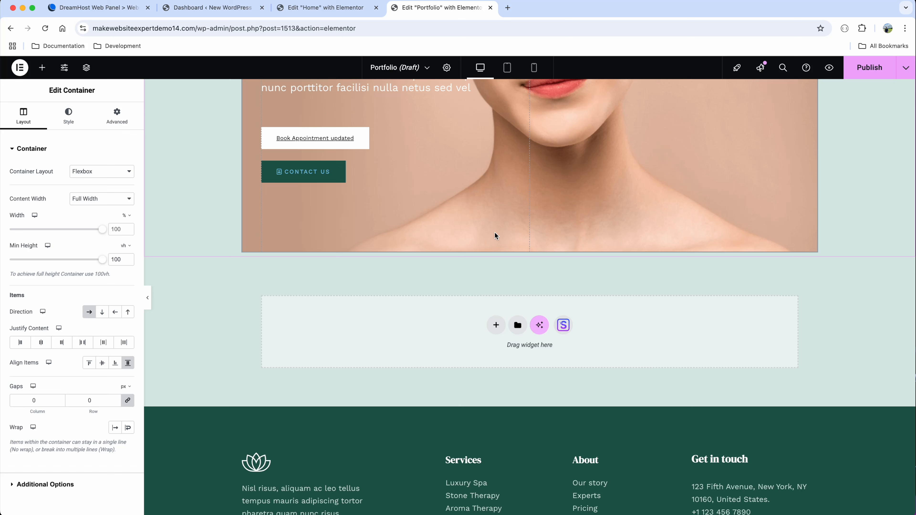
- Search the starter page templates for "port" and import the Web Designer Portfolio About page below the hero
click(563, 325)
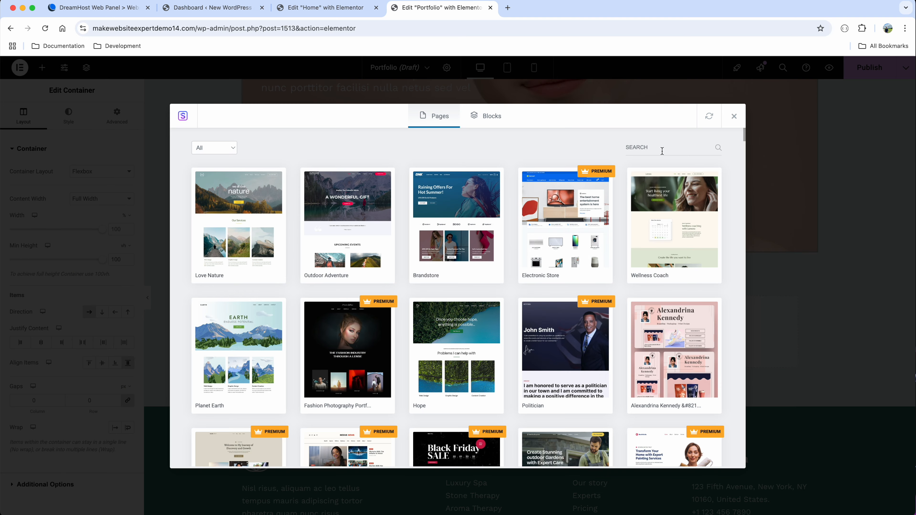
text(port)
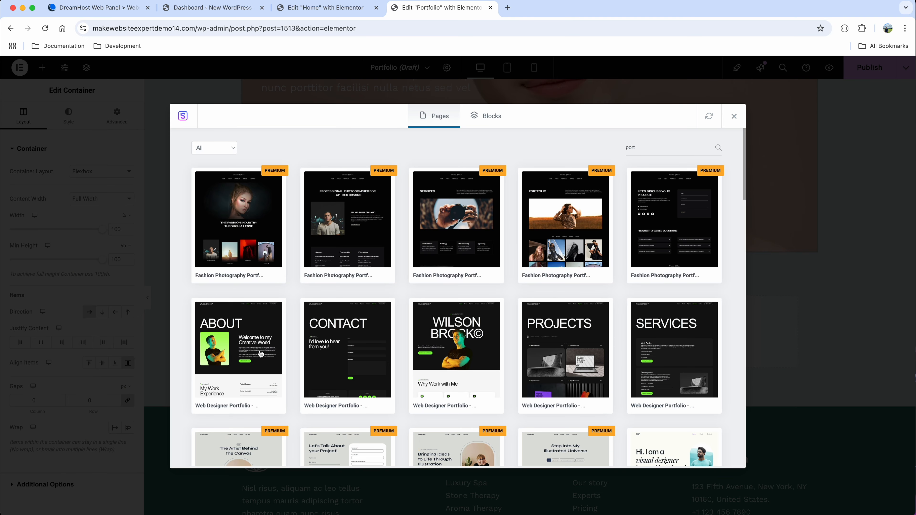
click(260, 355)
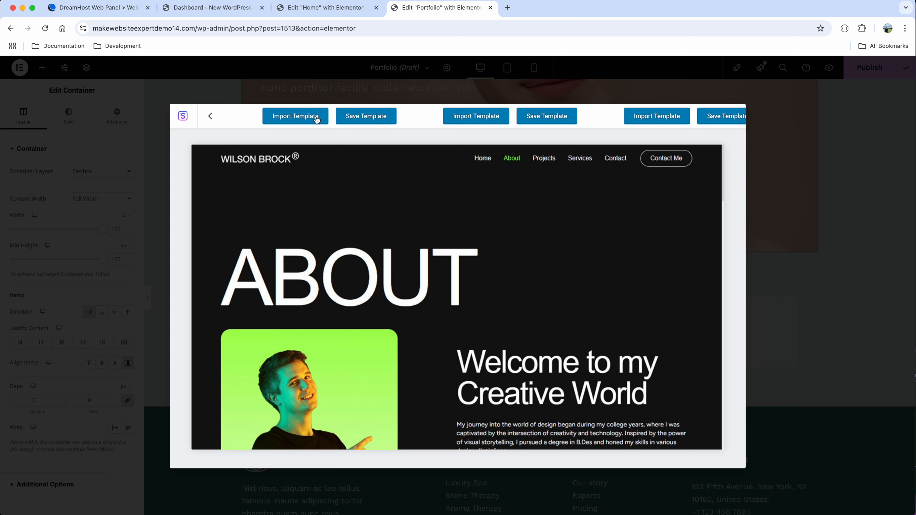
click(314, 118)
scroll(332, 276, down, 15)
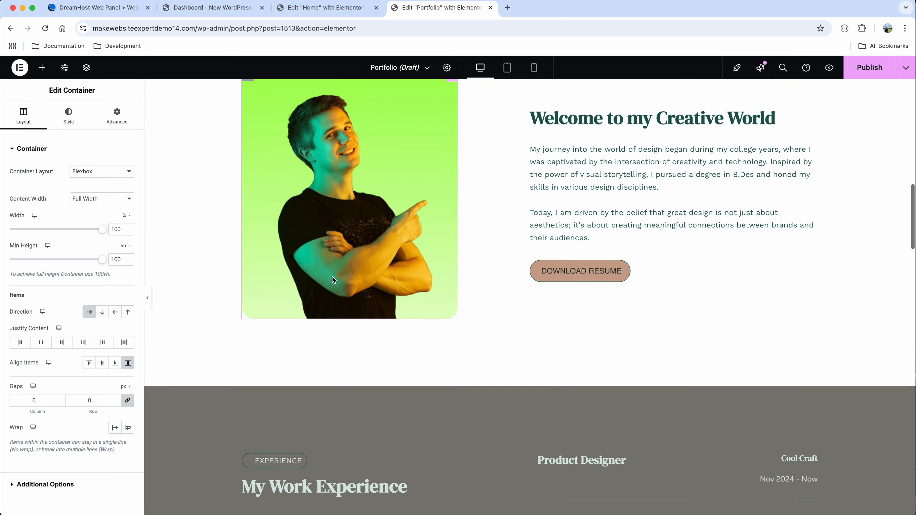
scroll(332, 277, down, 20)
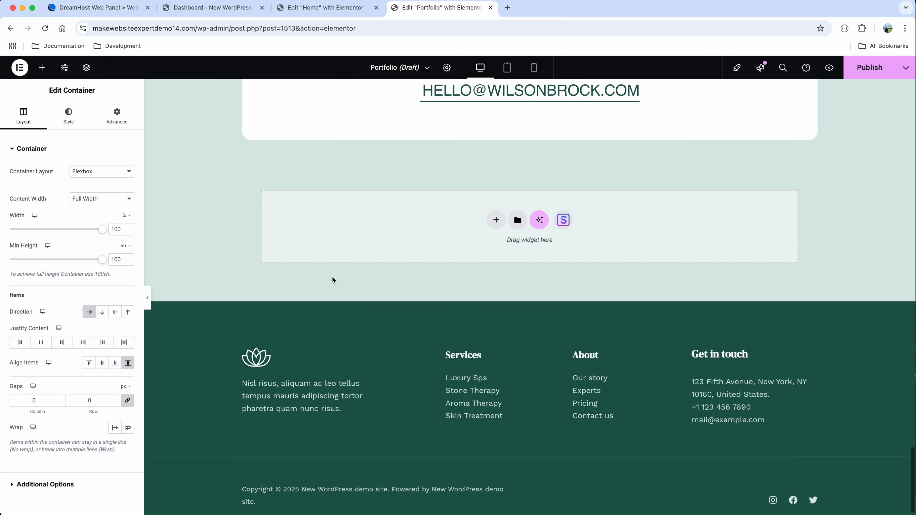
scroll(332, 277, up, 20)
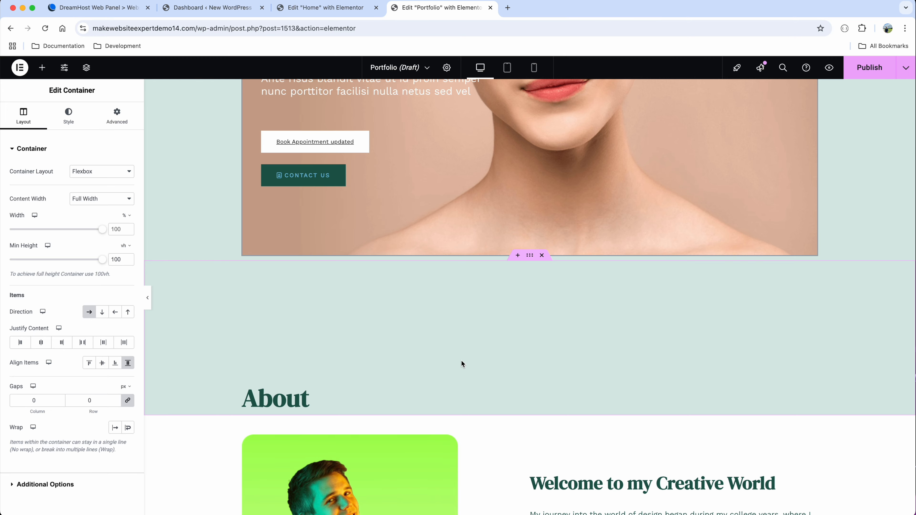
scroll(462, 361, down, 12)
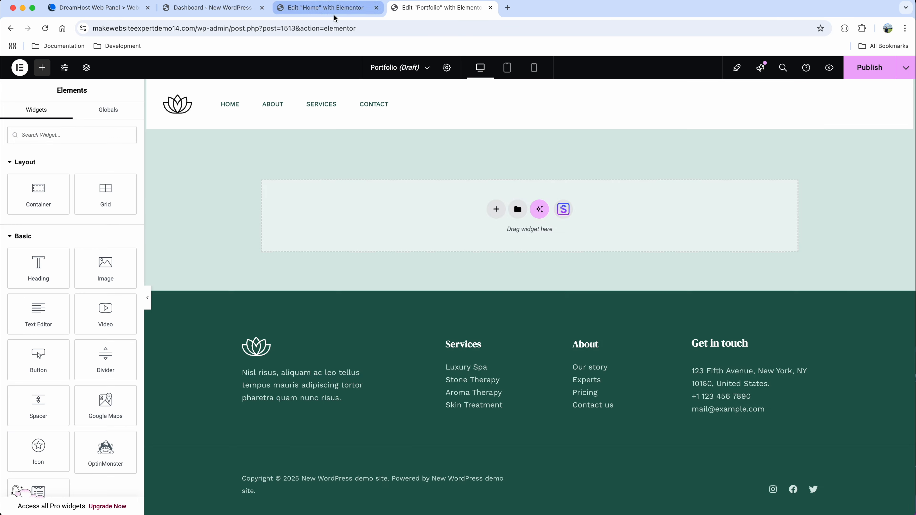
- Open the Services page in Elementor and save it to the site templates as "Service page template"
click(334, 13)
click(410, 68)
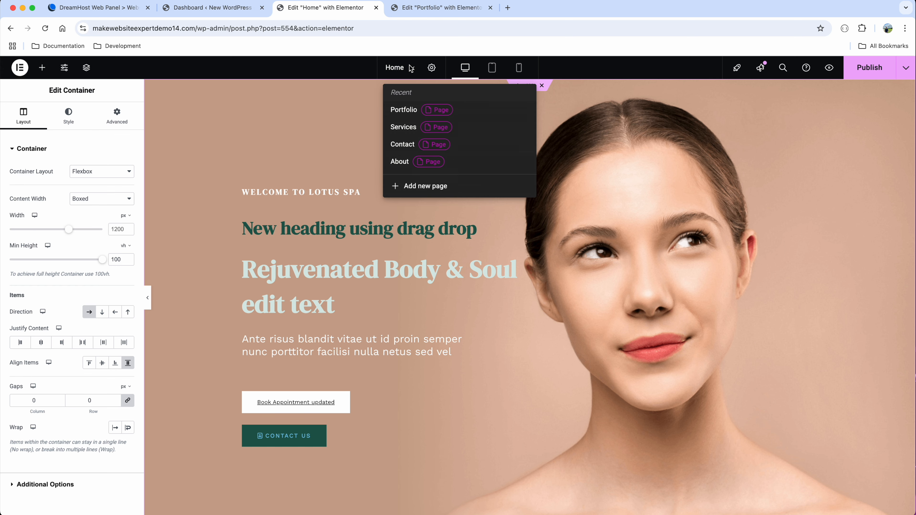
click(403, 127)
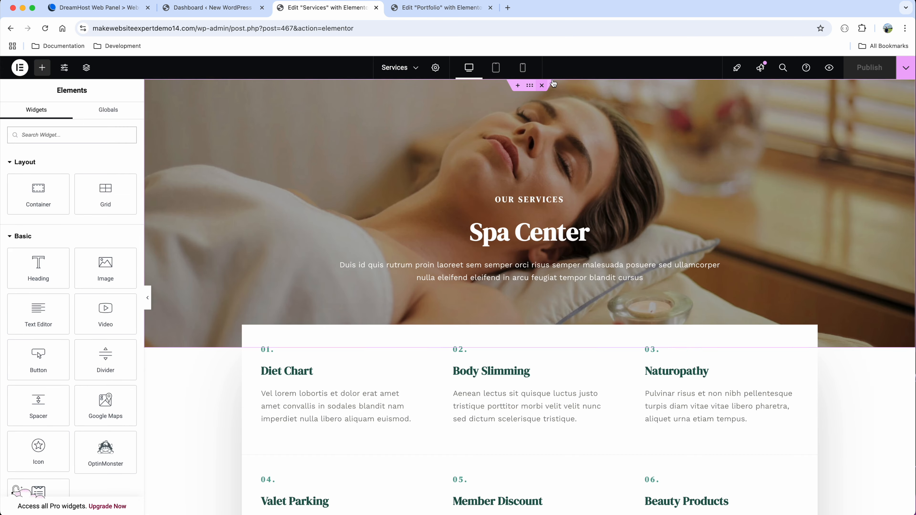
click(906, 68)
click(846, 117)
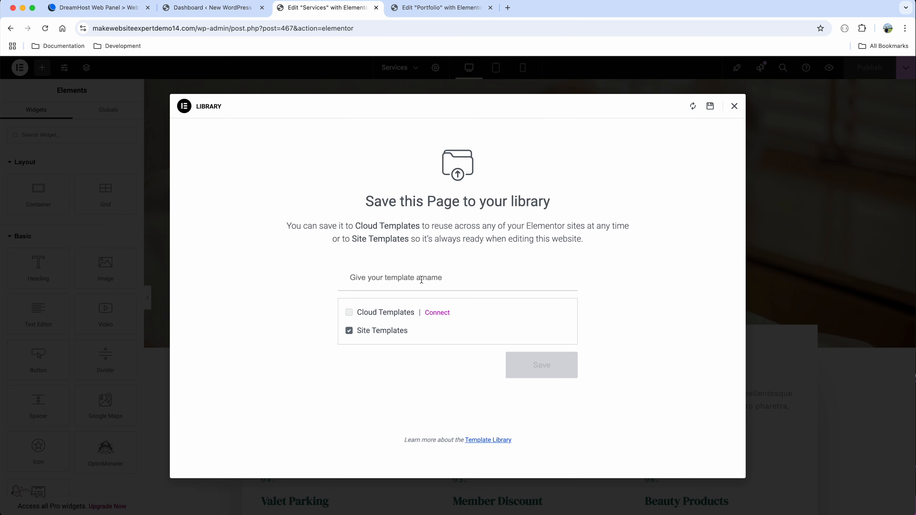
text(Service page template)
click(554, 375)
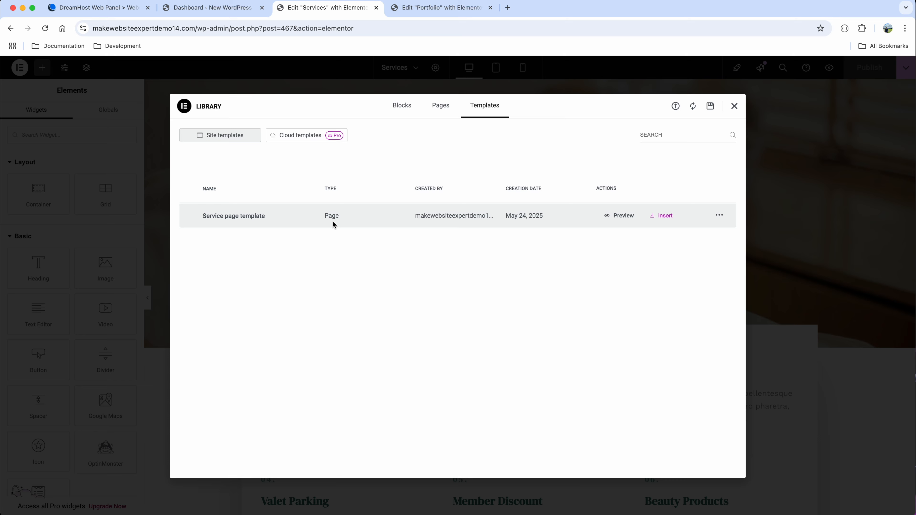
click(735, 105)
- Return to the Portfolio page, insert the saved "Service page template" and review the page content
key(ctrl+Tab)
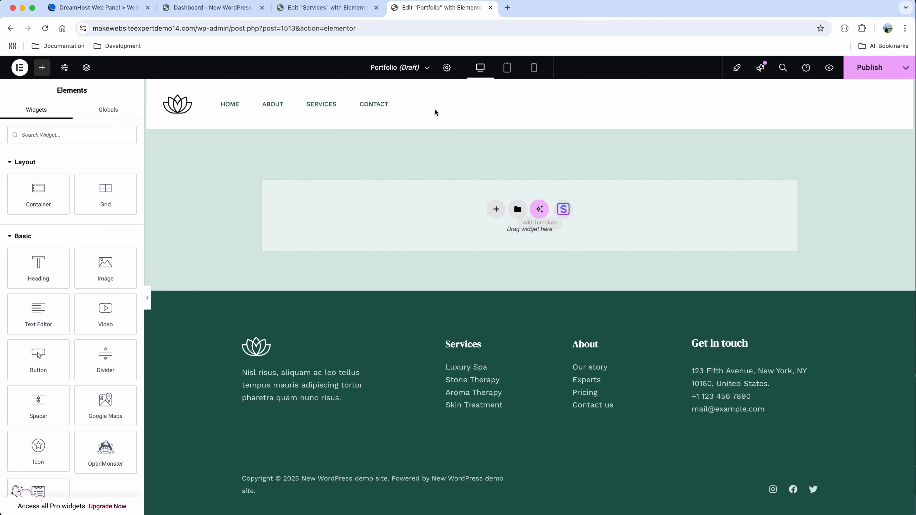
click(519, 209)
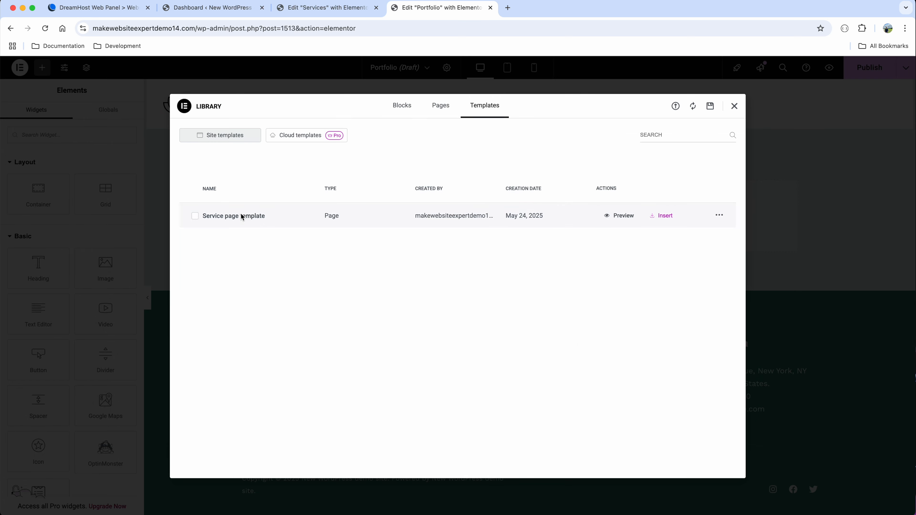
click(195, 216)
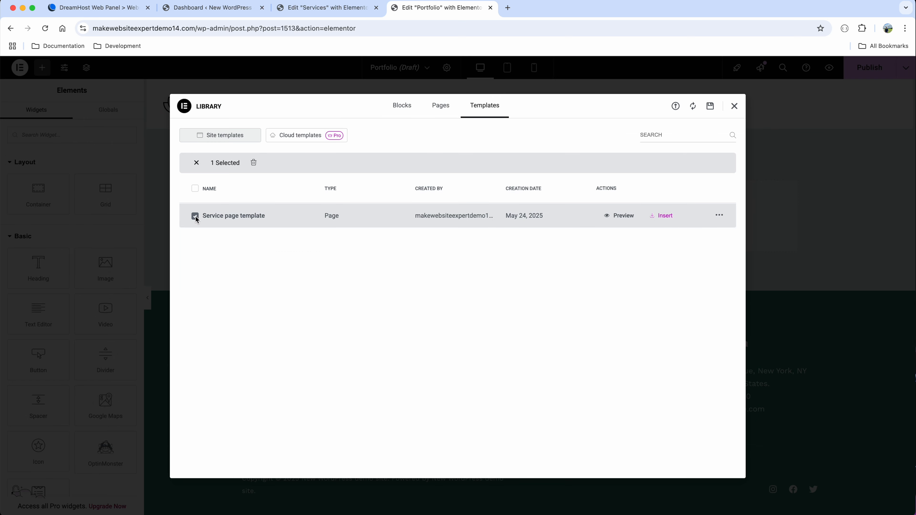
click(665, 221)
click(537, 308)
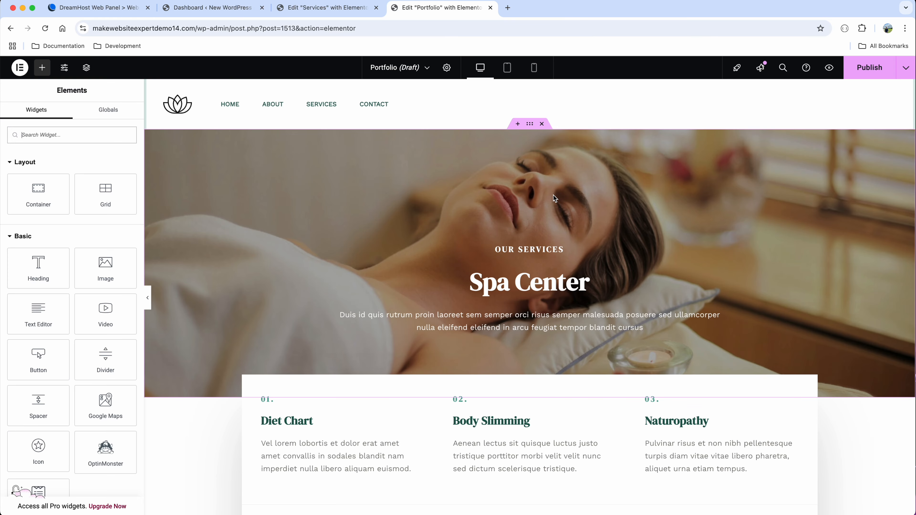
scroll(554, 197, down, 5)
scroll(553, 195, down, 20)
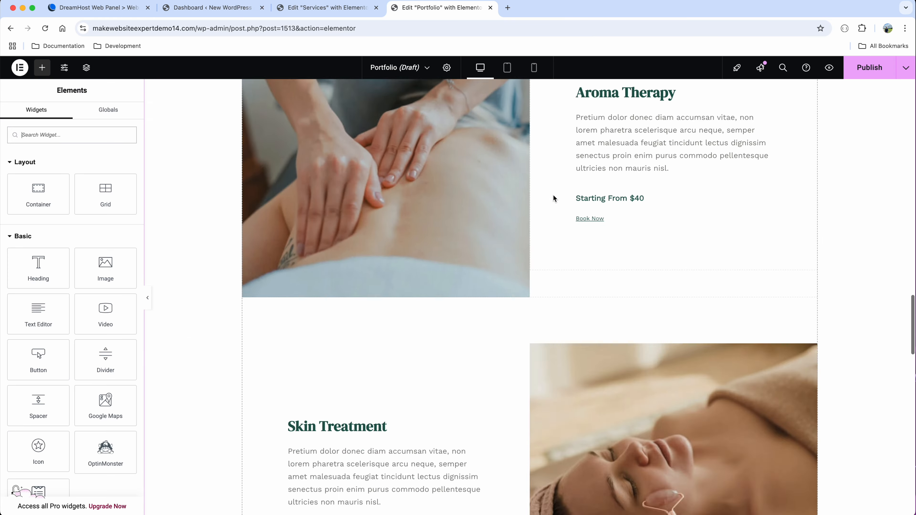
scroll(553, 196, down, 10)
scroll(553, 196, up, 20)
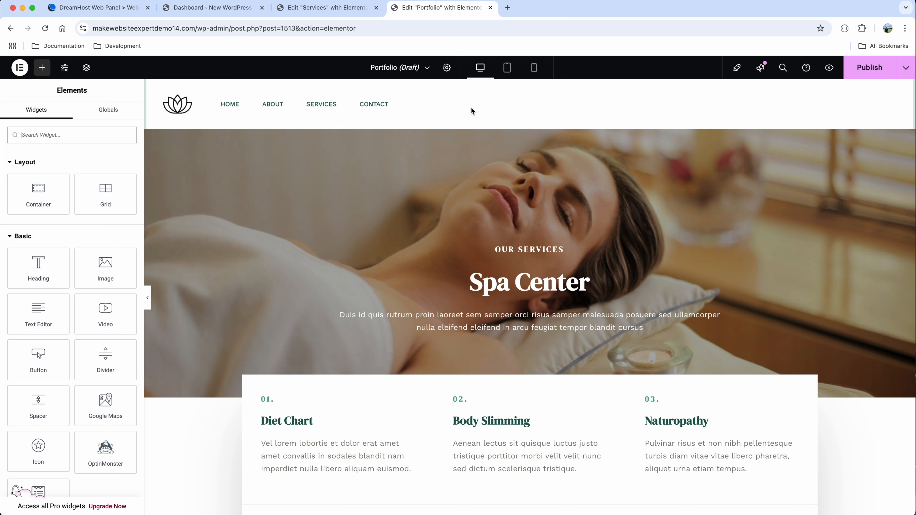
- Open the Portfolio page in the WordPress page editor from the list of all pages
click(212, 7)
click(112, 235)
scroll(176, 321, down, 3)
scroll(176, 320, down, 1)
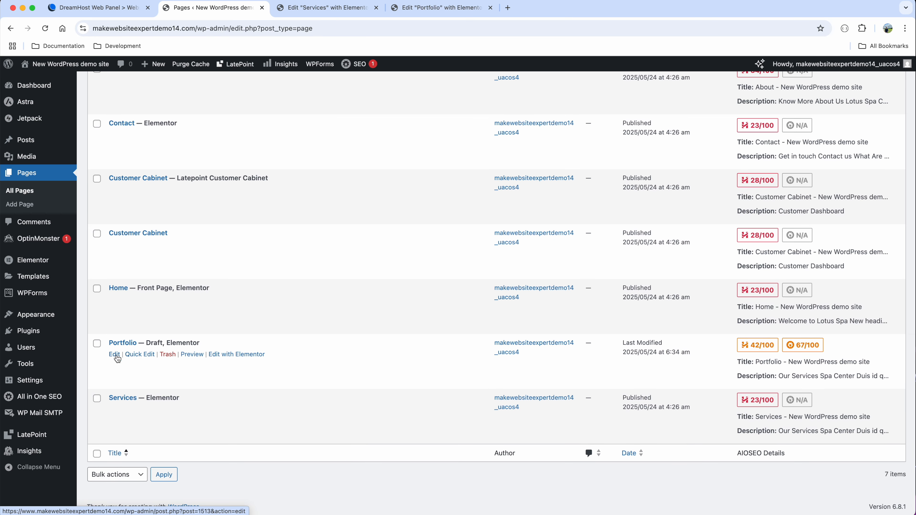
click(114, 354)
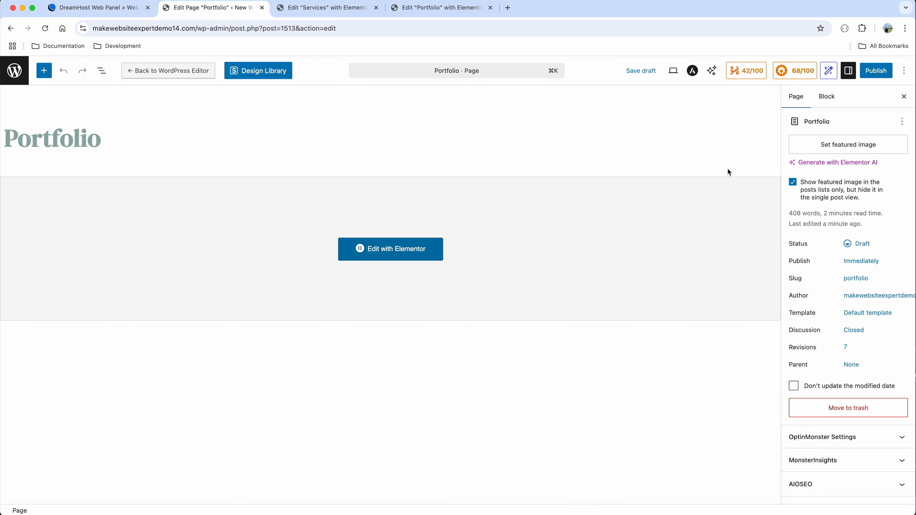
- Enable the transparent header in the Portfolio page's advanced Astra settings and save the draft
click(692, 72)
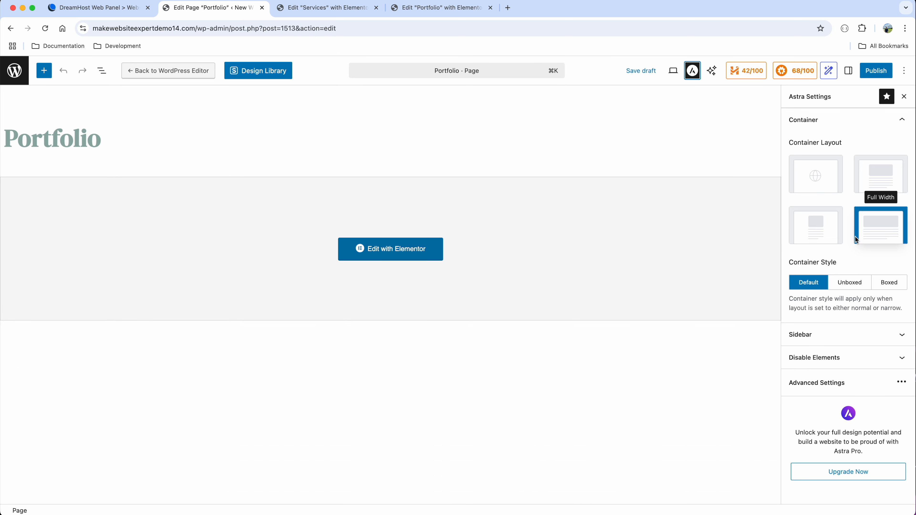
click(839, 383)
click(494, 324)
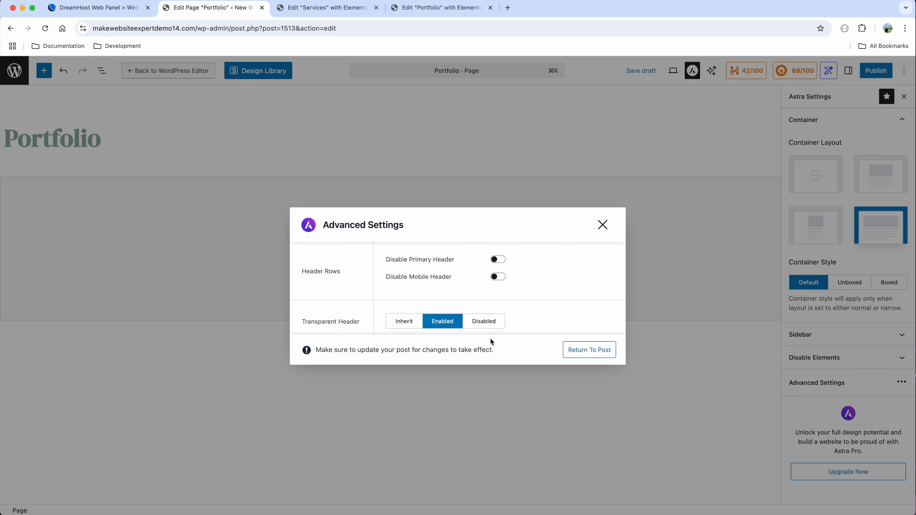
click(589, 350)
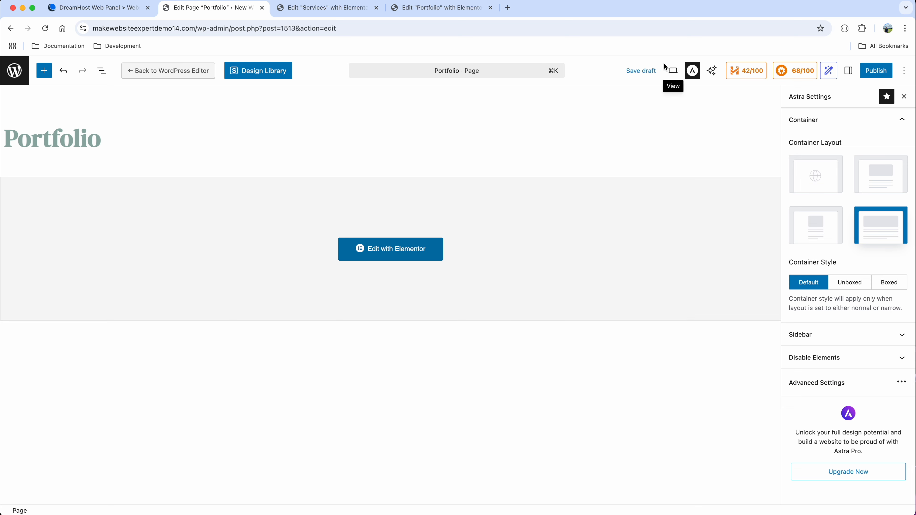
click(641, 71)
- Switch back to the Portfolio page in Elementor and reload the editor
click(419, 11)
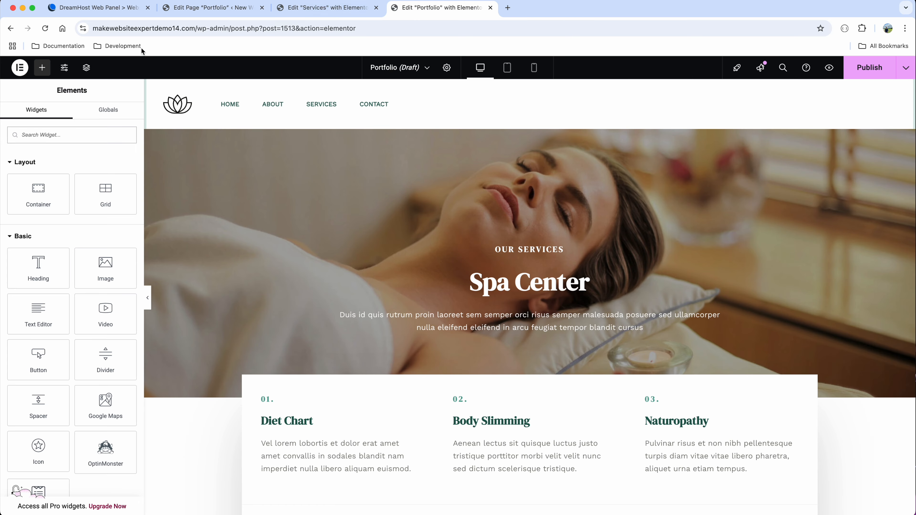
click(45, 29)
click(393, 149)
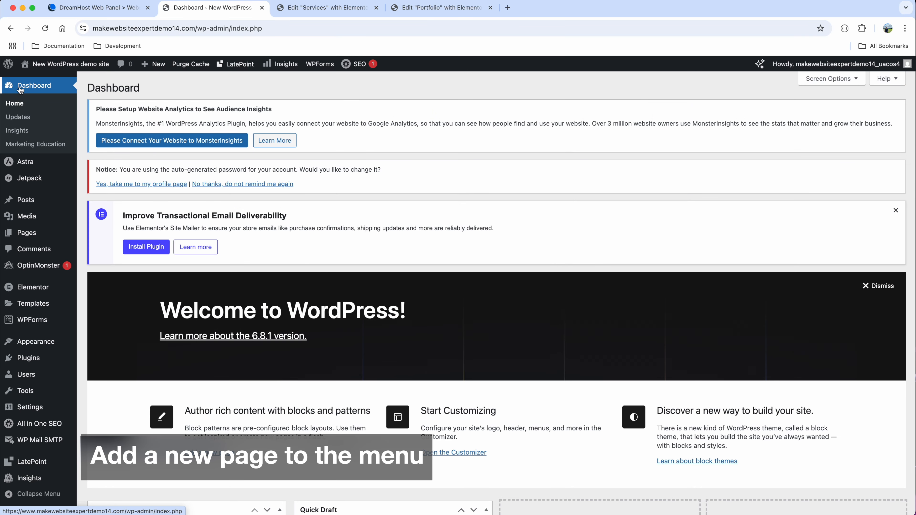
- Open the WordPress menu management and load the Primary menu for editing
mouse_move(7, 234)
scroll(8, 235, down, 2)
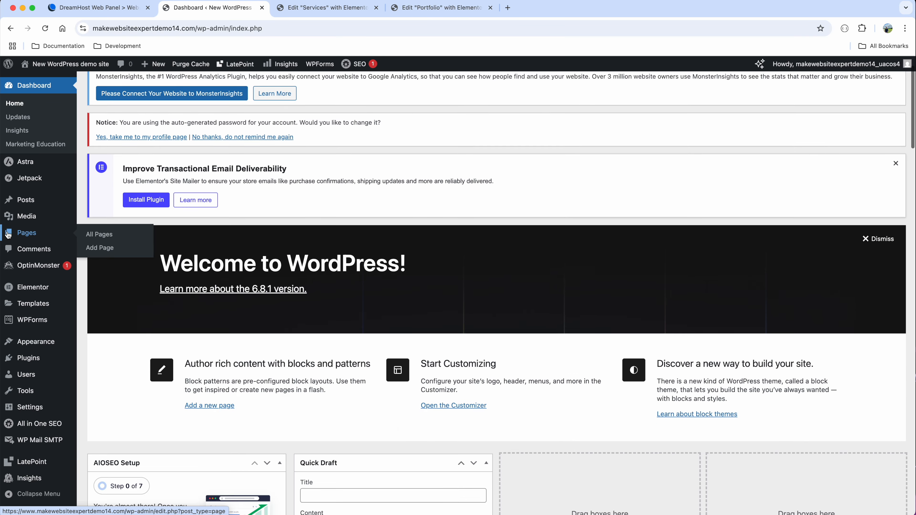
mouse_move(36, 342)
click(103, 396)
scroll(382, 374, down, 5)
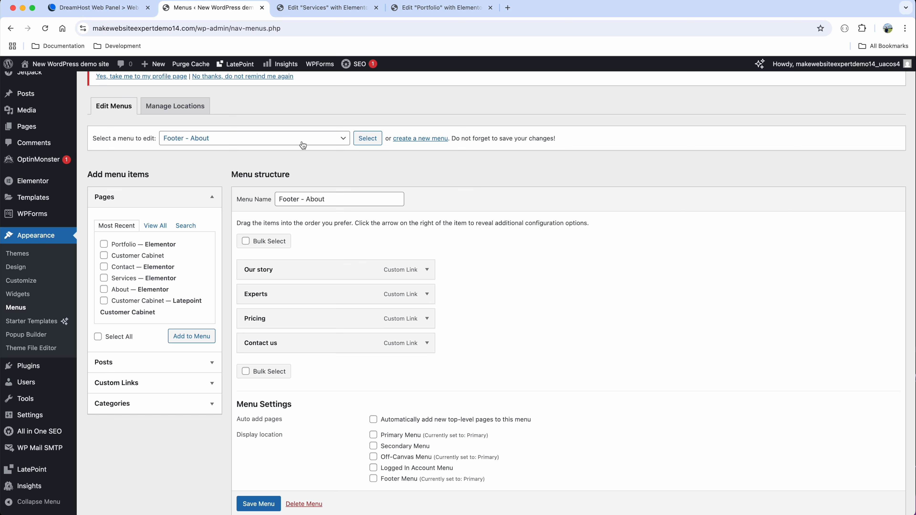
click(226, 141)
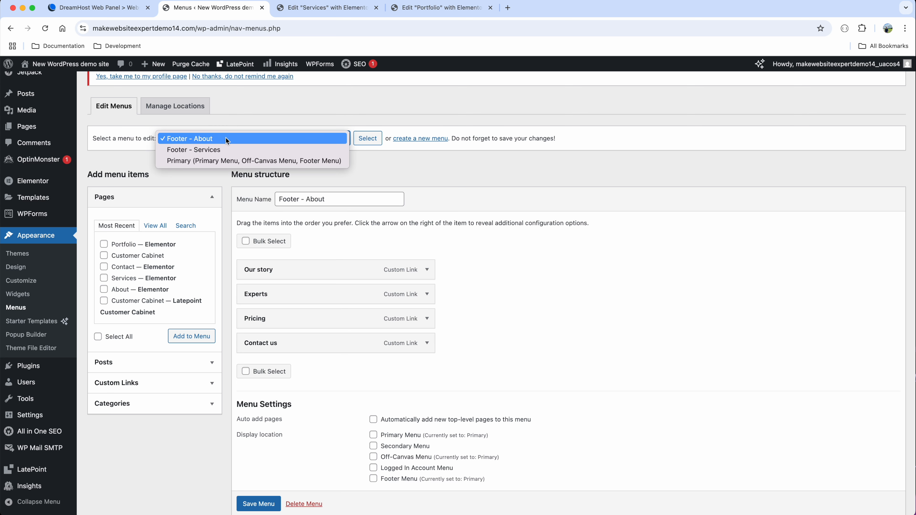
click(232, 161)
click(367, 141)
scroll(328, 215, down, 3)
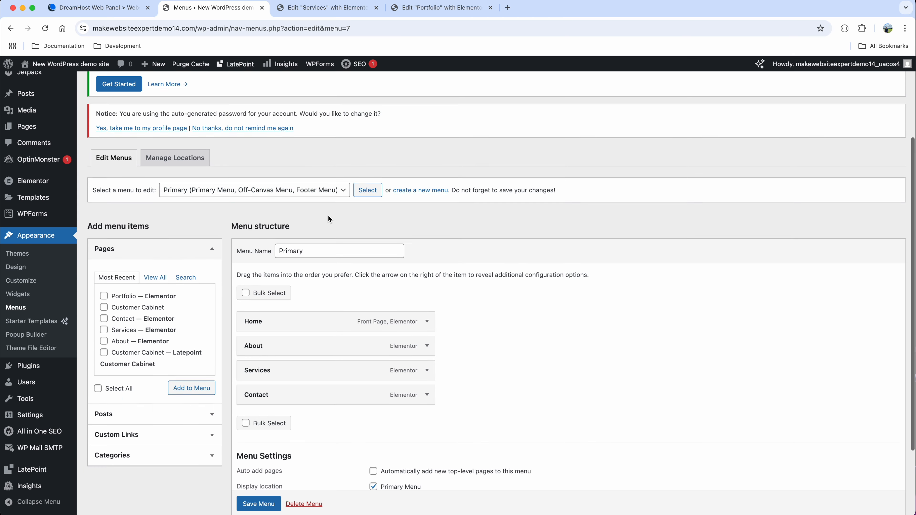
- Add the Portfolio page to the Primary menu and save the menu
scroll(328, 219, down, 2)
click(104, 253)
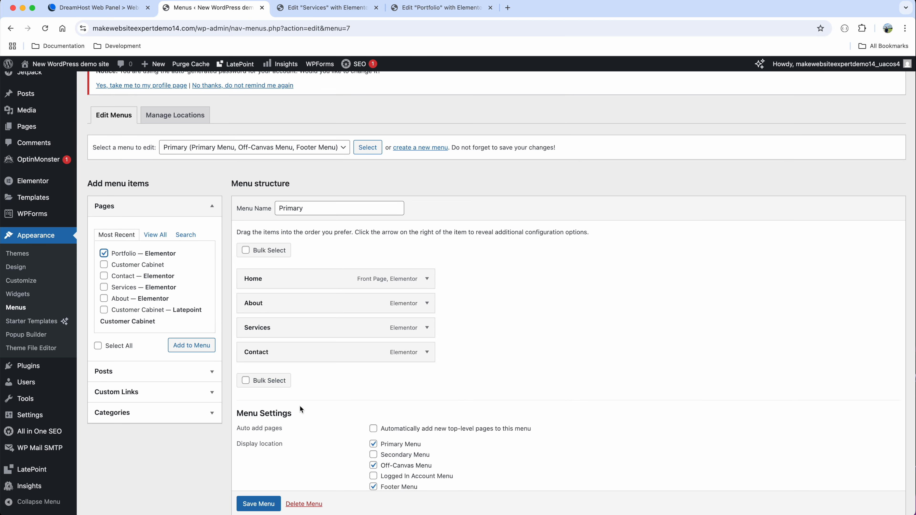
click(191, 346)
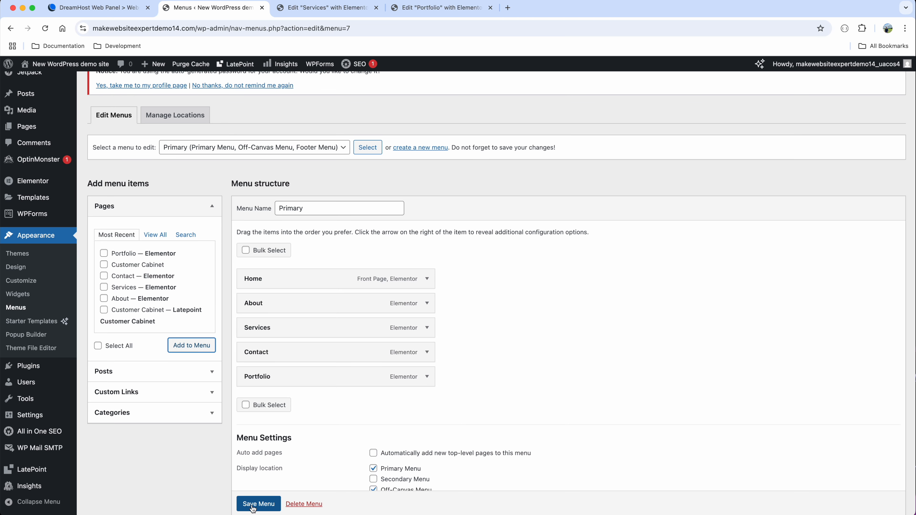
click(257, 504)
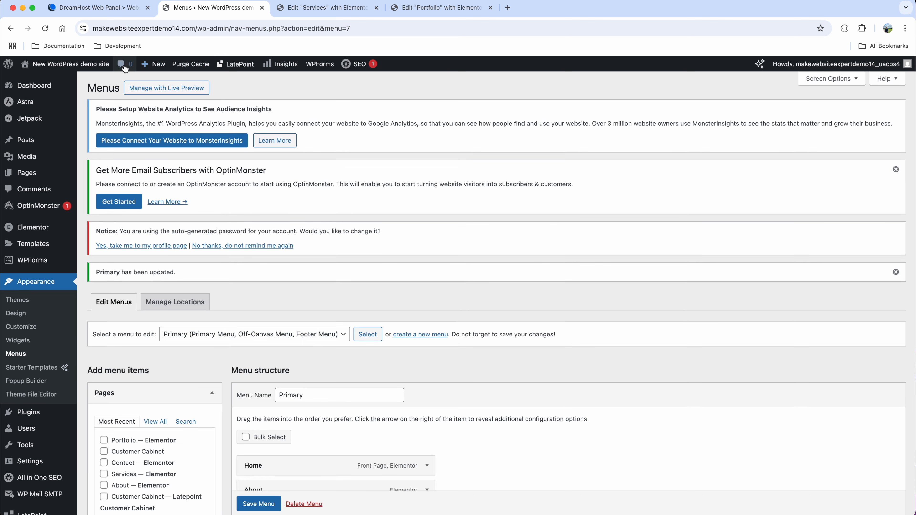
- Open the live site in a new tab, view its Portfolio page and select the page's URL
mouse_move(59, 71)
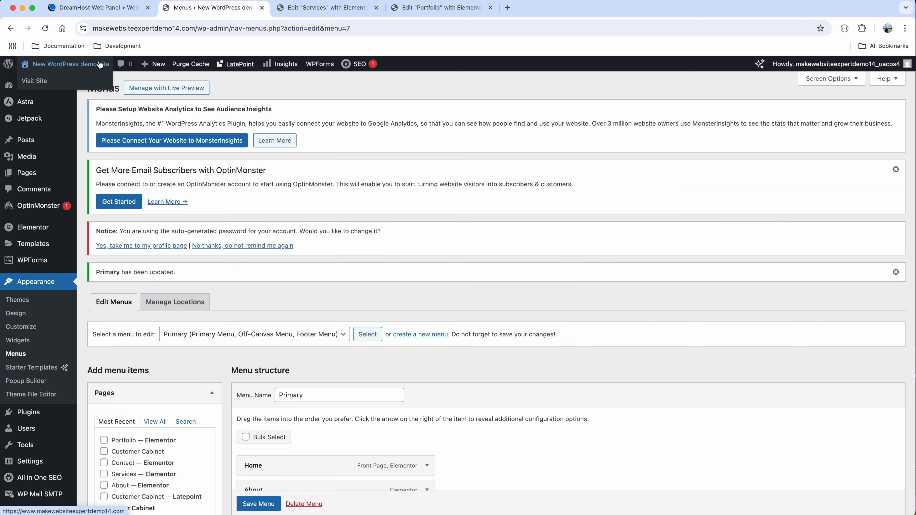
right_click(38, 83)
click(58, 90)
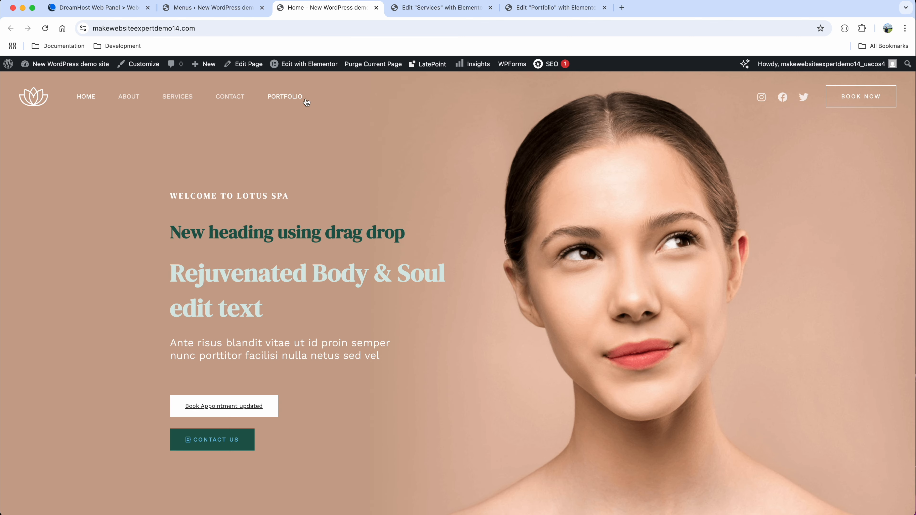
click(290, 100)
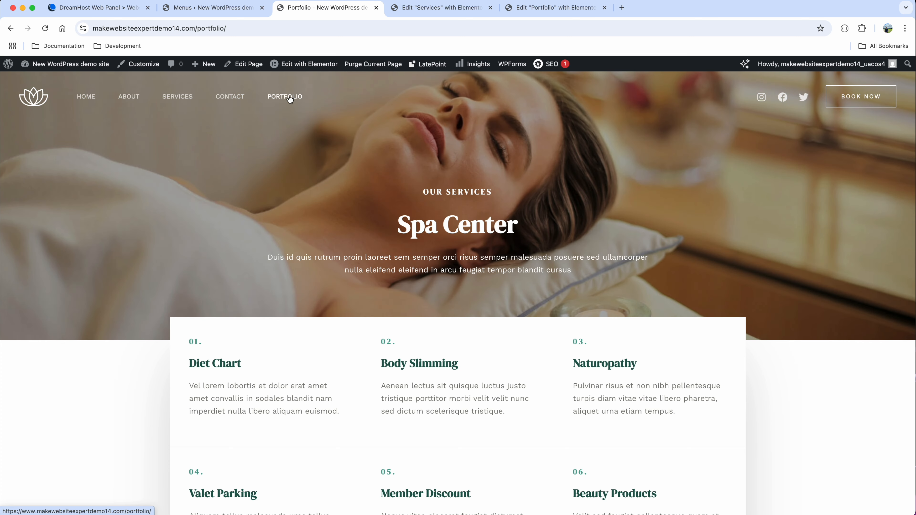
drag(245, 30, 52, 34)
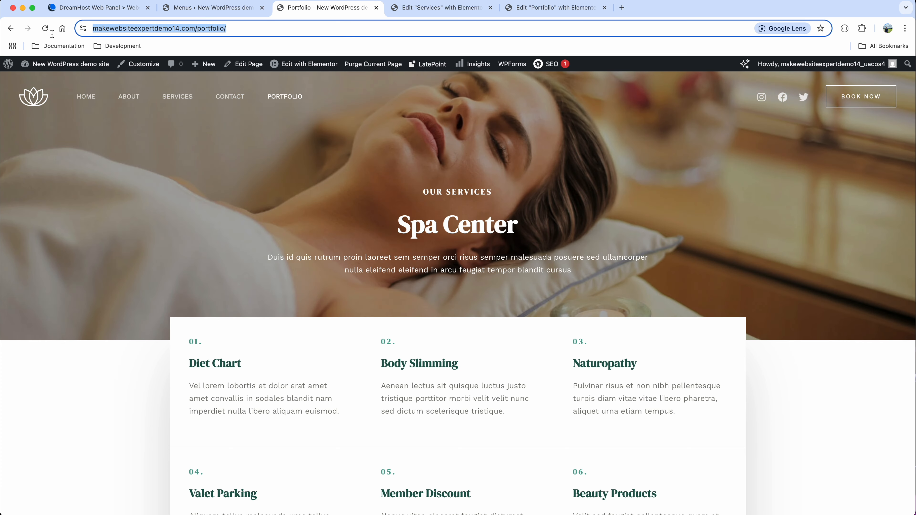
- Close the live Portfolio page, move the Portfolio item above Services in the Primary menu, save the menu and visit the site
click(376, 7)
scroll(282, 156, down, 6)
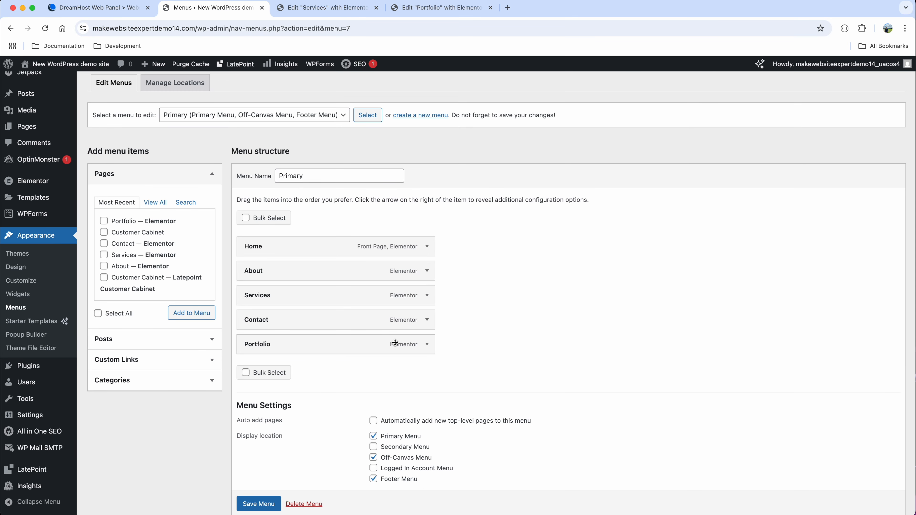
drag(395, 342, 393, 295)
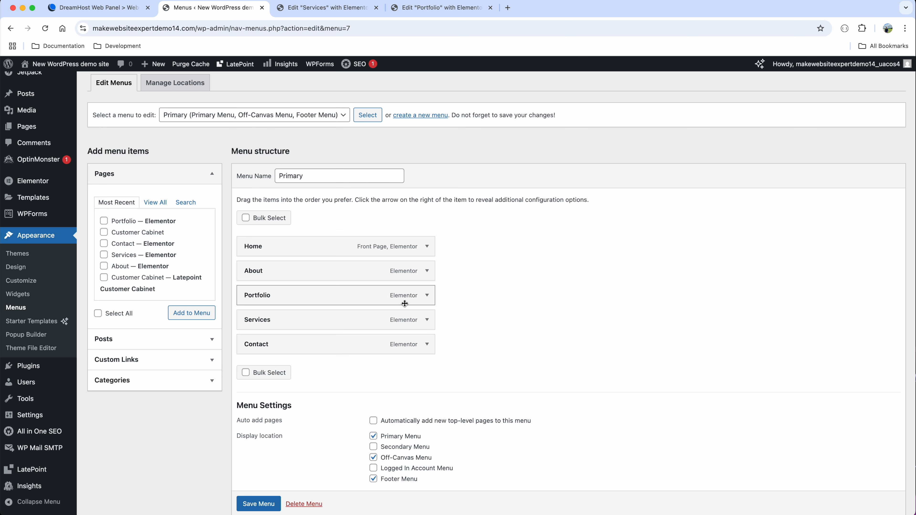
scroll(259, 463, down, 2)
click(259, 463)
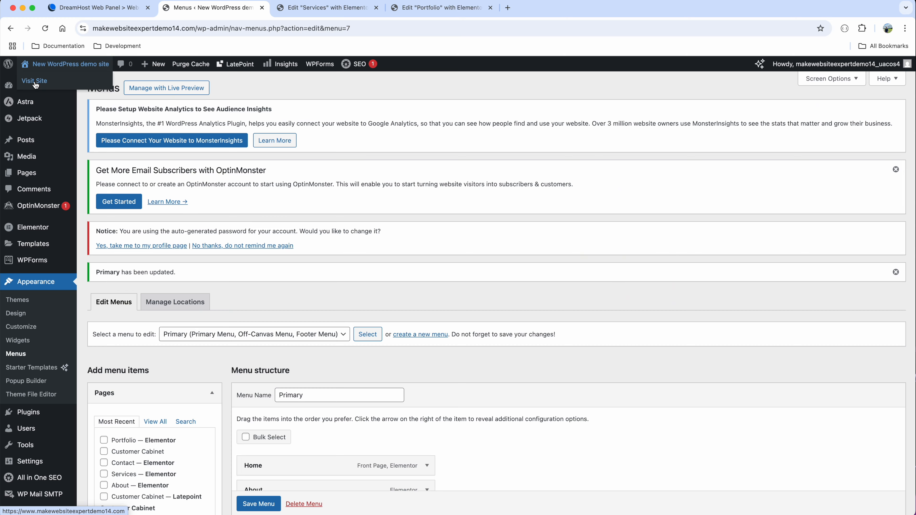
click(35, 81)
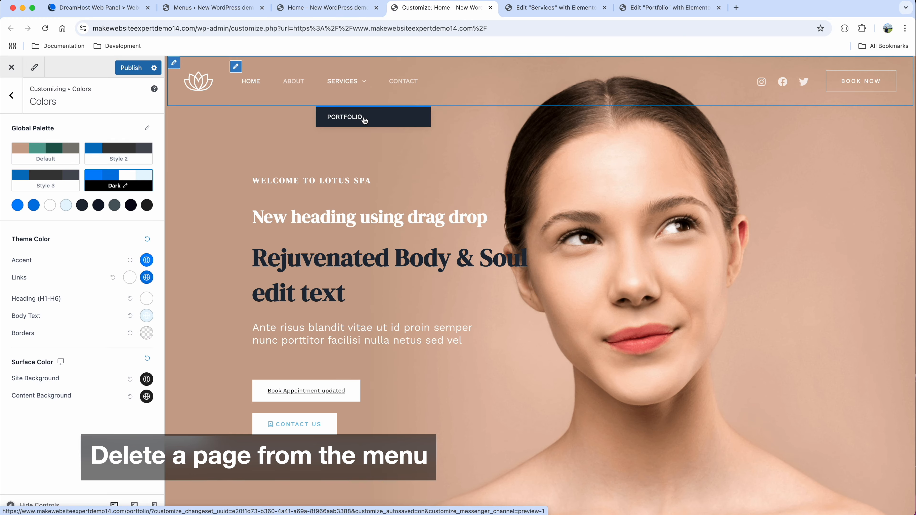
- Remove the Portfolio item from the Primary menu, save the menu and reload the live home page
click(213, 7)
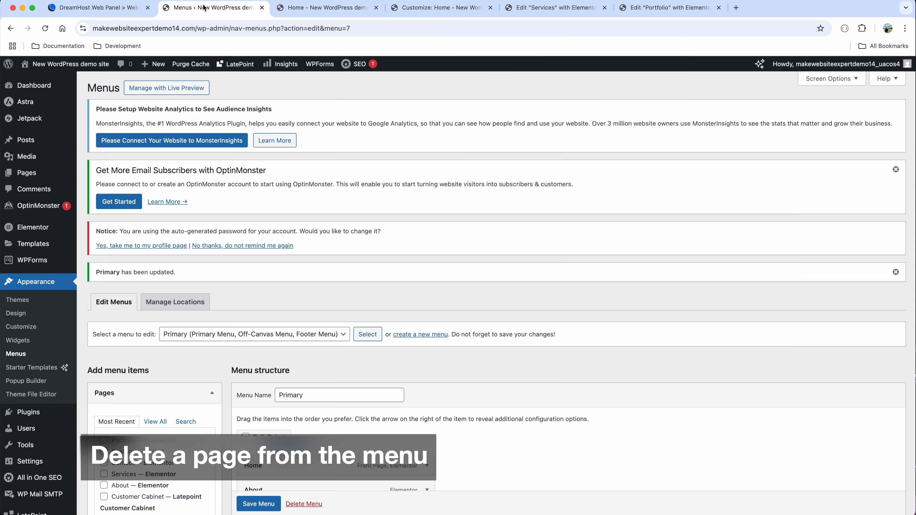
scroll(260, 163, down, 5)
scroll(260, 163, down, 2)
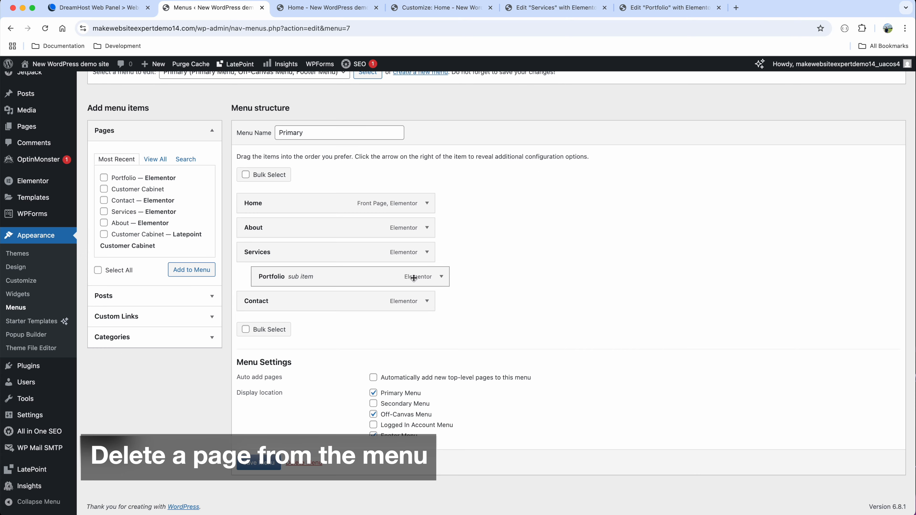
click(440, 278)
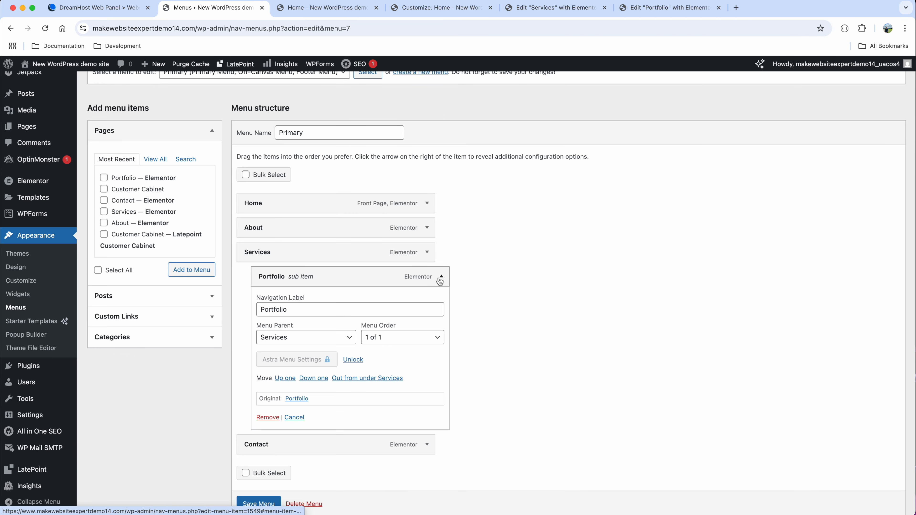
click(269, 417)
click(264, 465)
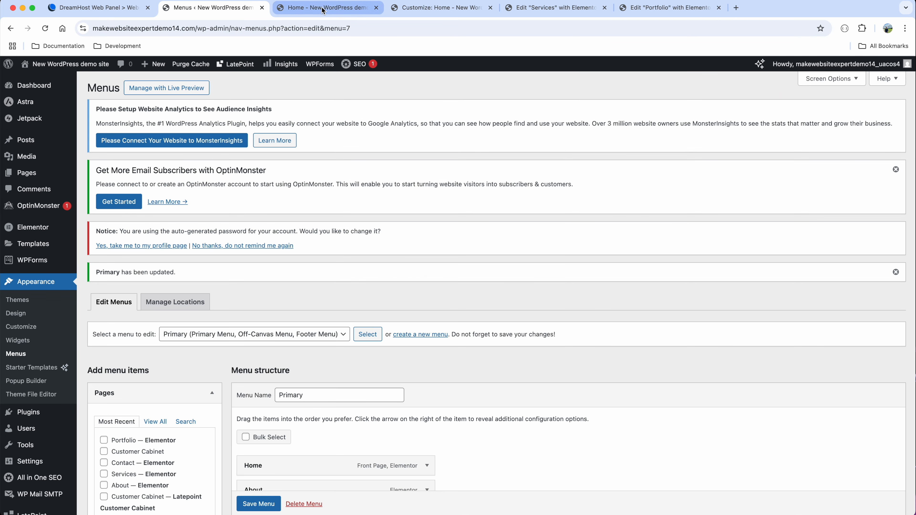
click(322, 7)
click(46, 28)
- Return to the menu management page and load the Footer - About menu for editing
click(212, 13)
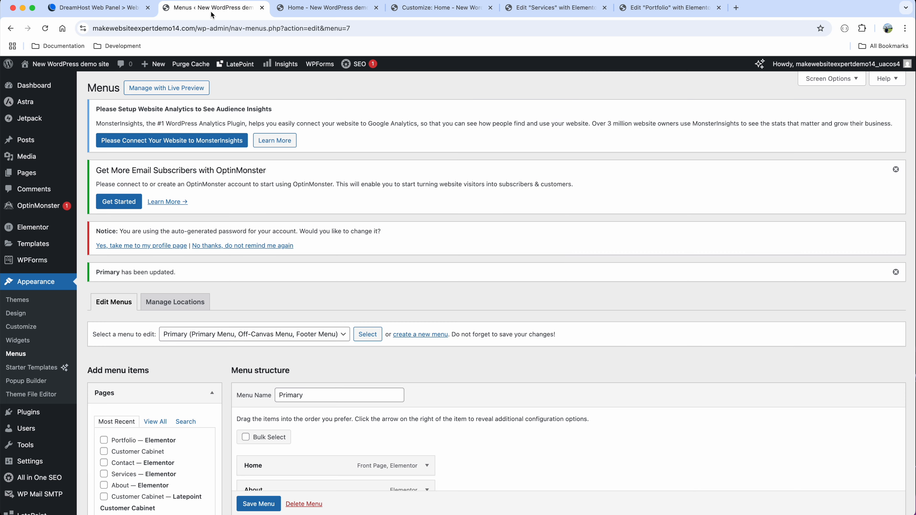
scroll(251, 199, down, 5)
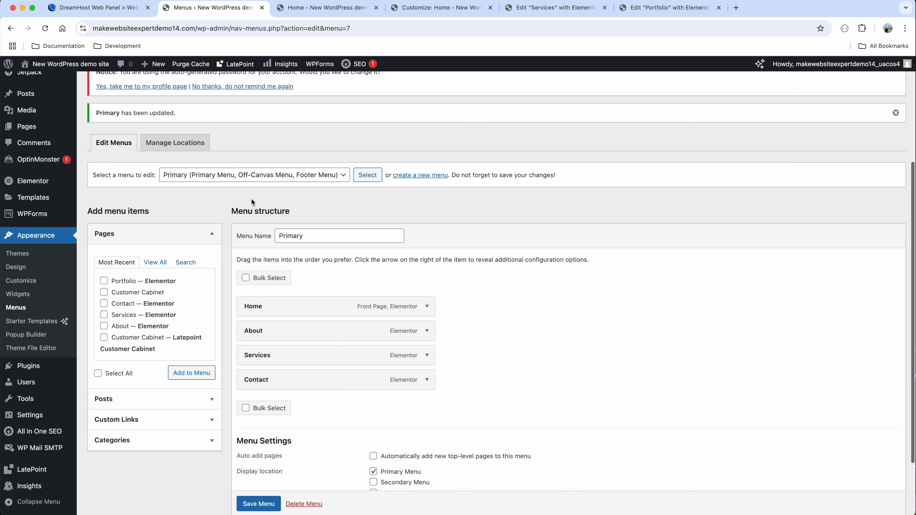
click(225, 176)
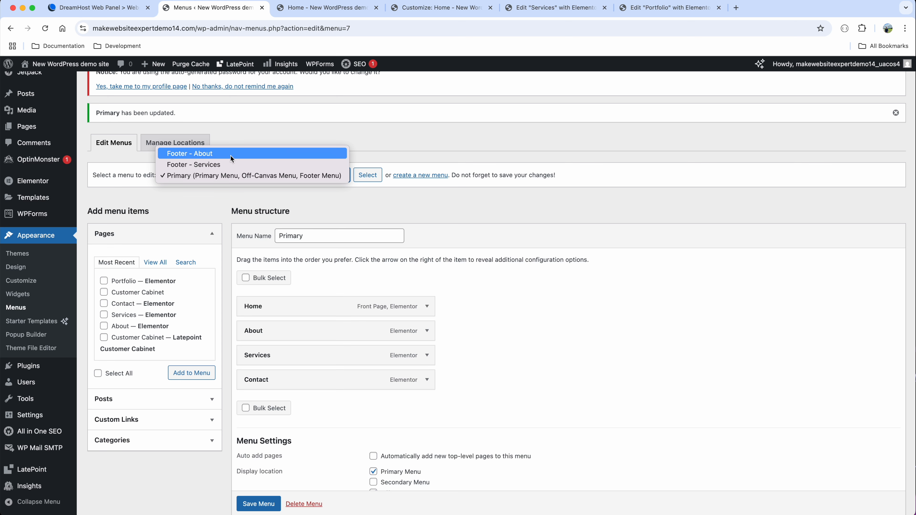
click(230, 154)
key(Tab)
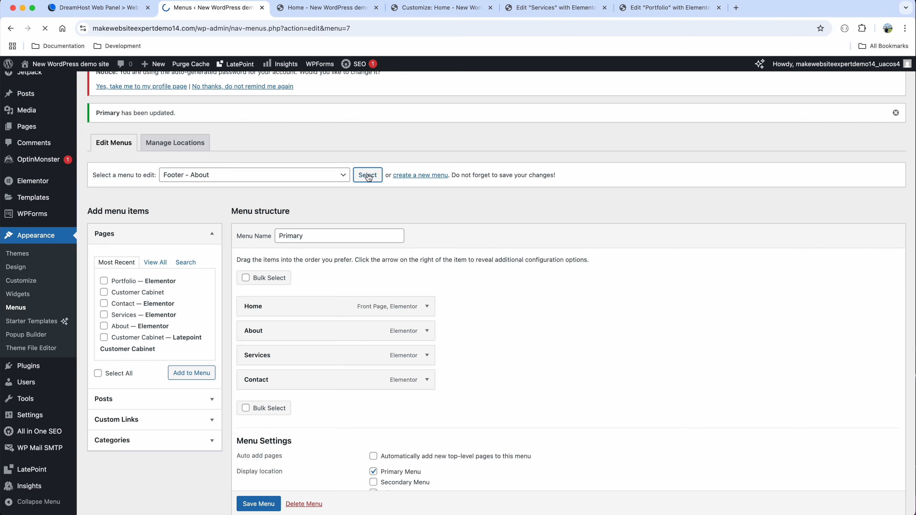
key(Return)
- Add the Portfolio page to the Footer - About menu and save the menu
scroll(264, 264, down, 2)
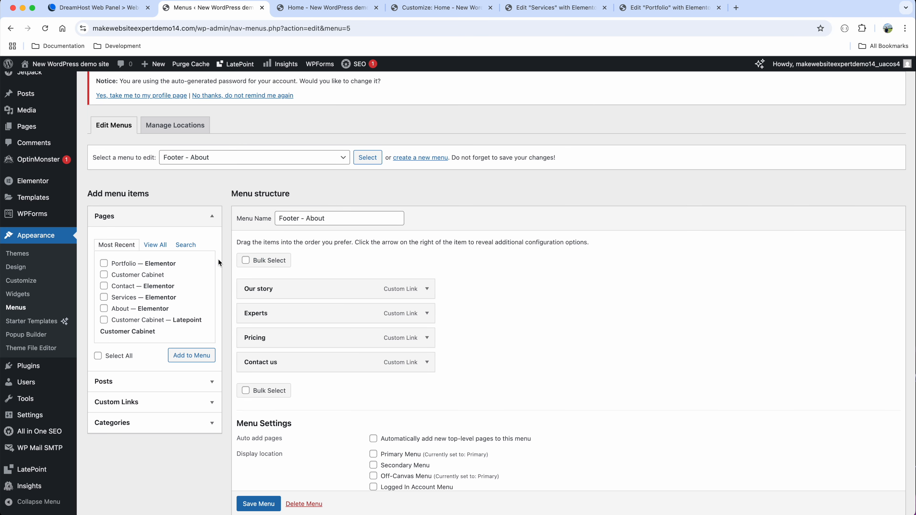
click(104, 265)
click(191, 362)
click(258, 504)
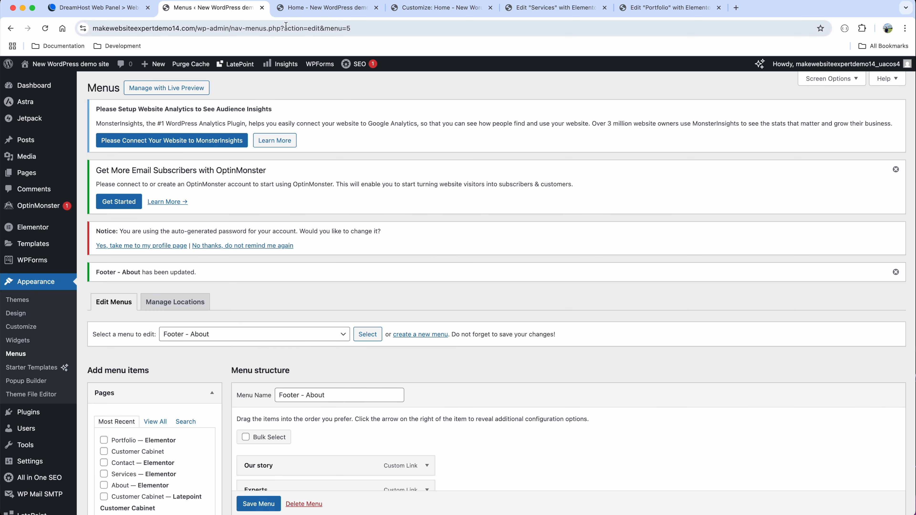
- Reload the live home page and follow the Portfolio link in the footer's About column
click(296, 11)
click(44, 31)
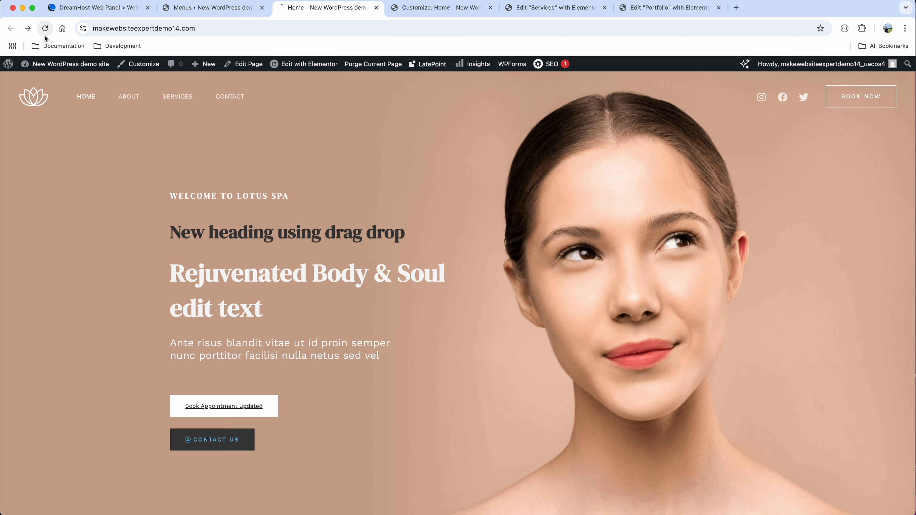
scroll(197, 205, down, 20)
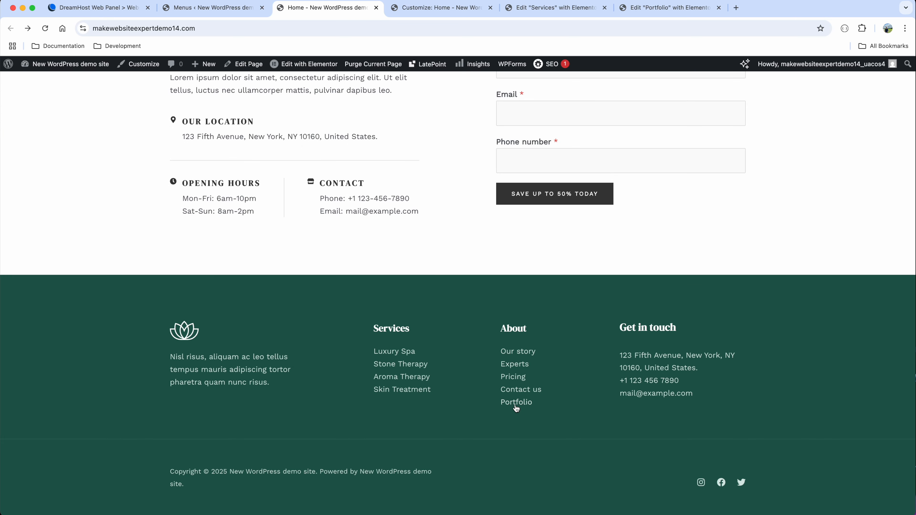
click(517, 404)
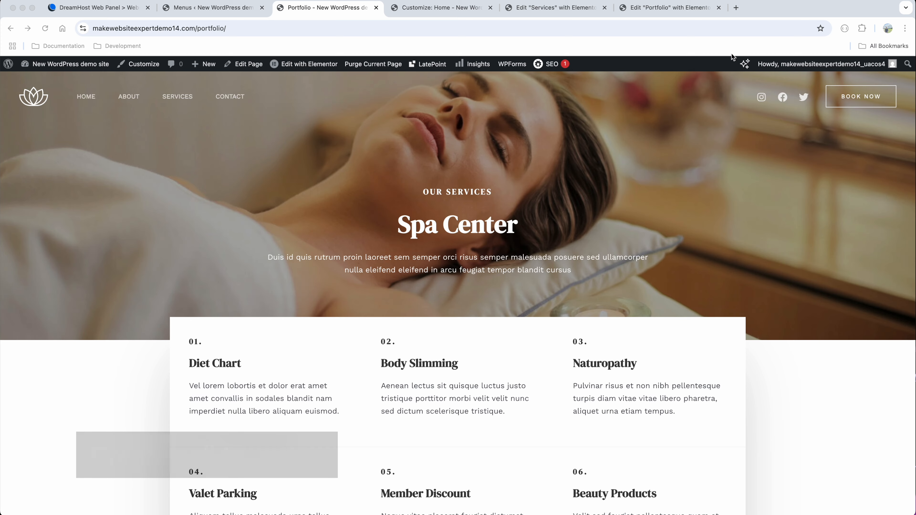
- Open the Home page in the Elementor editor and look through its sections down to the Appointment section
click(81, 97)
mouse_move(312, 72)
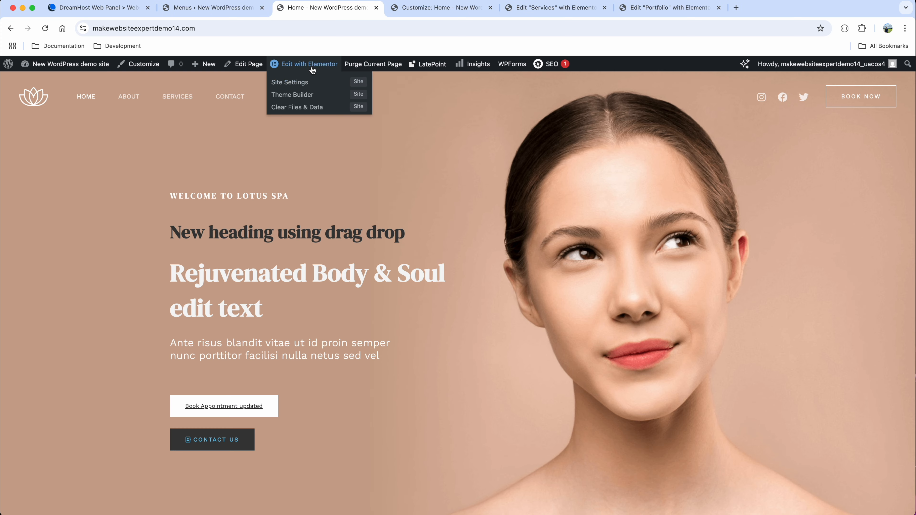
click(312, 69)
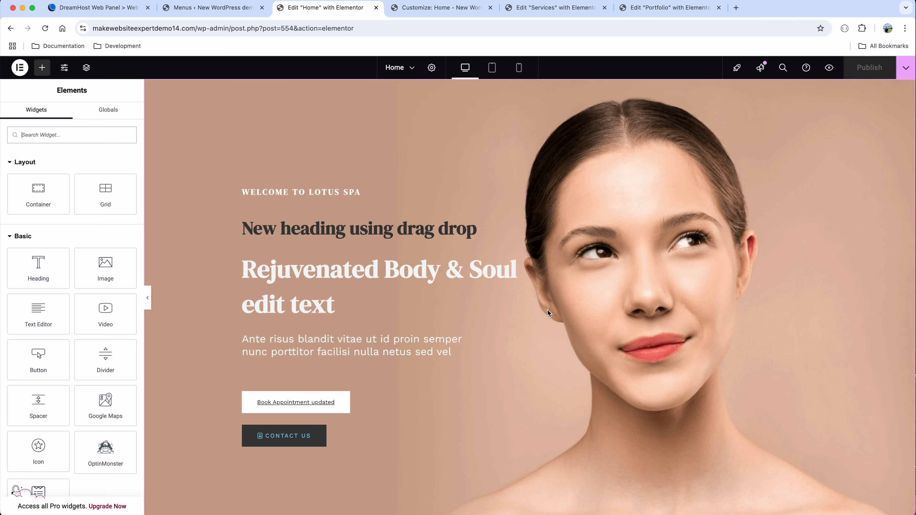
scroll(547, 309, down, 4)
scroll(548, 310, down, 20)
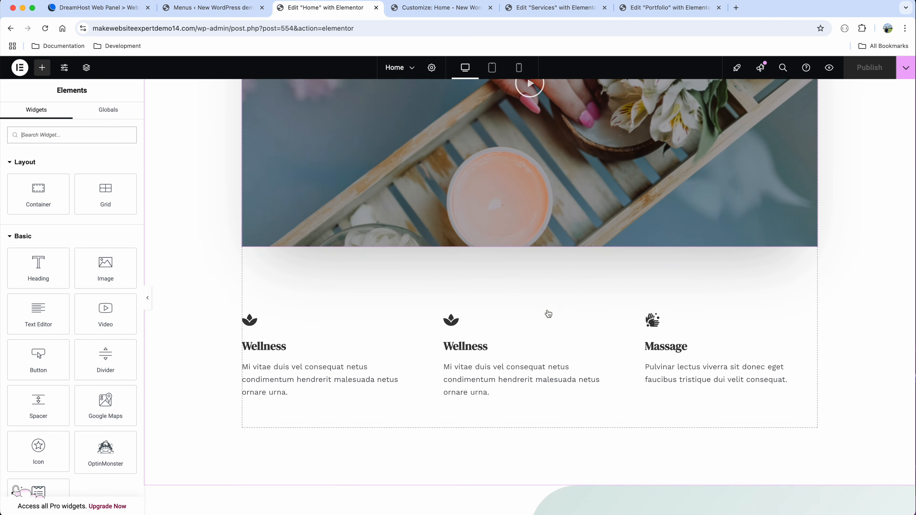
scroll(547, 310, down, 12)
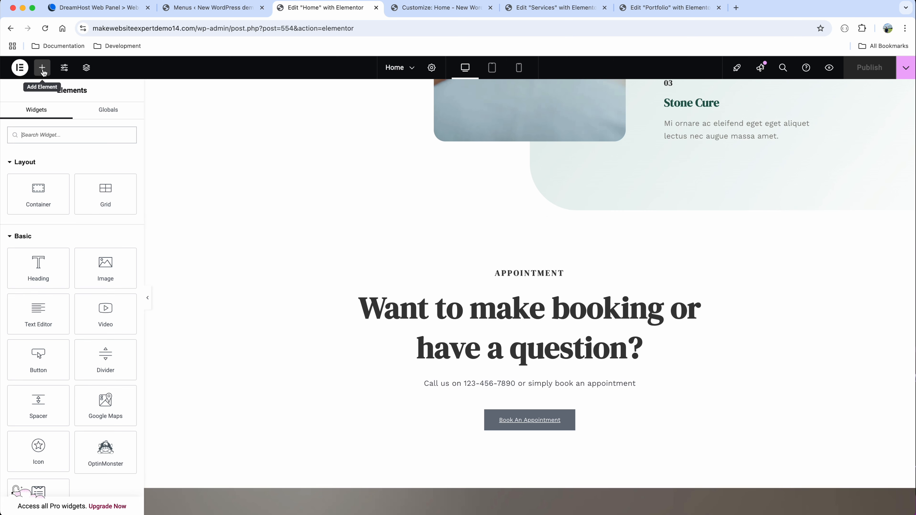
- Open the live site in a new tab from the WordPress admin and load its Home page in the Elementor editor
click(423, 9)
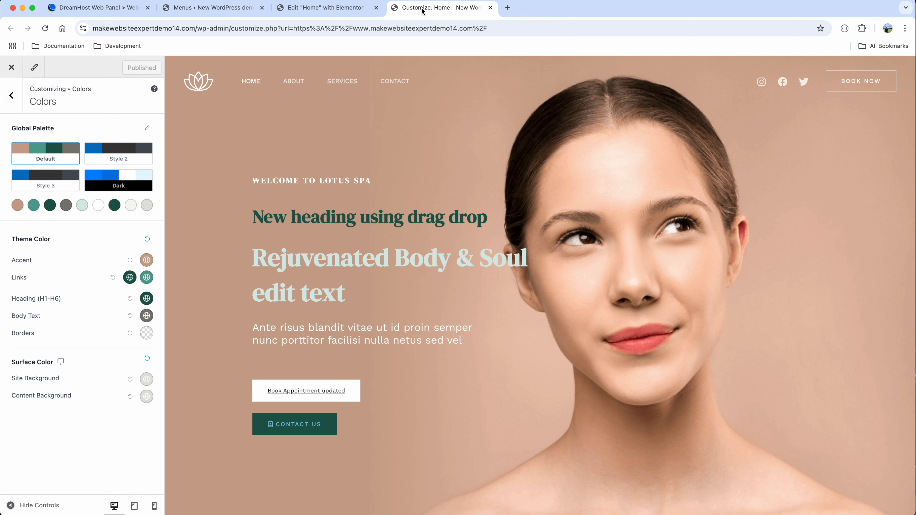
click(212, 7)
mouse_move(39, 84)
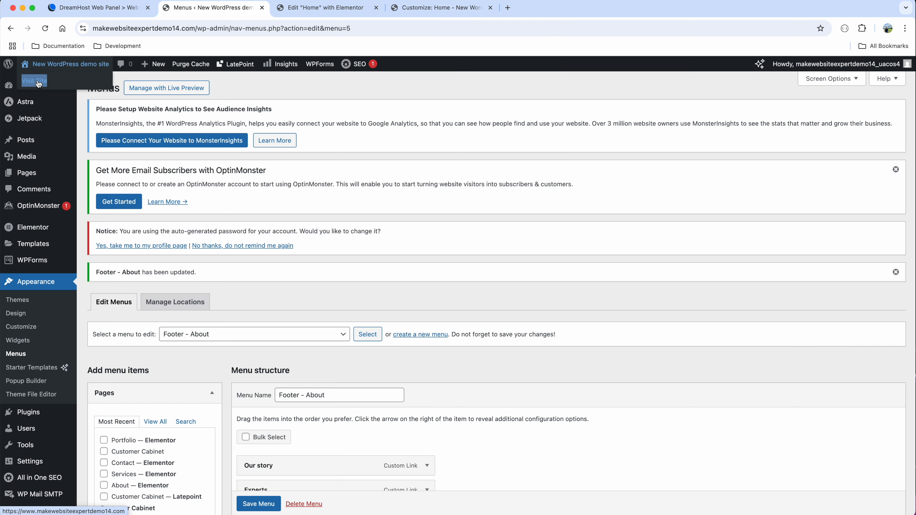
right_click(39, 83)
click(65, 84)
click(324, 7)
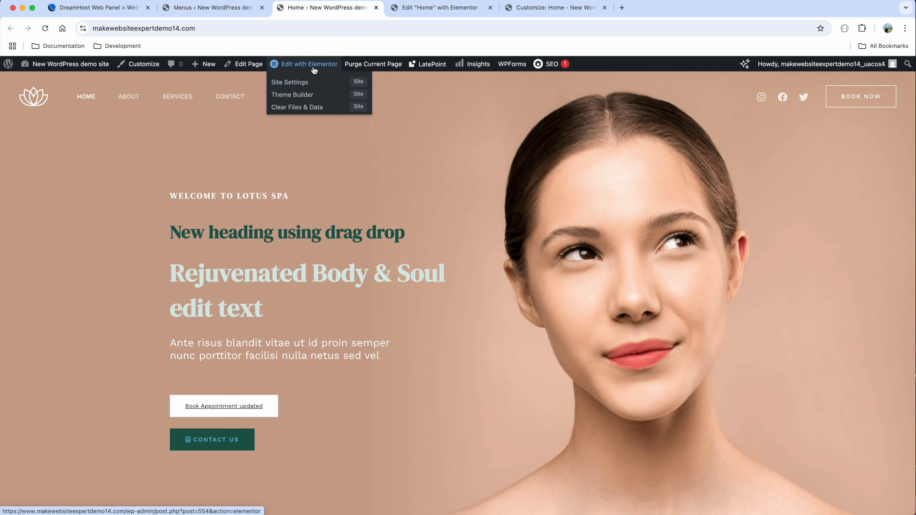
click(310, 64)
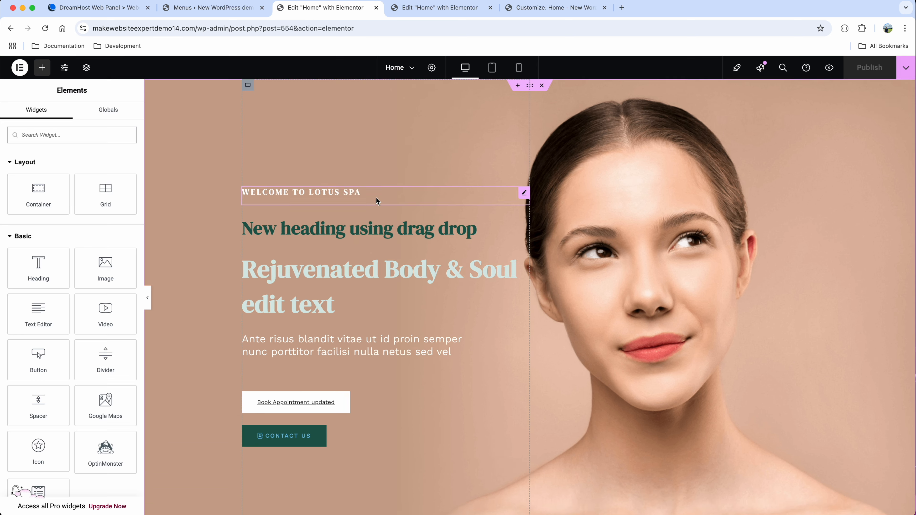
- Insert a single-column Flexbox container directly above the Appointment section of the Home page
scroll(376, 201, down, 15)
scroll(376, 200, down, 15)
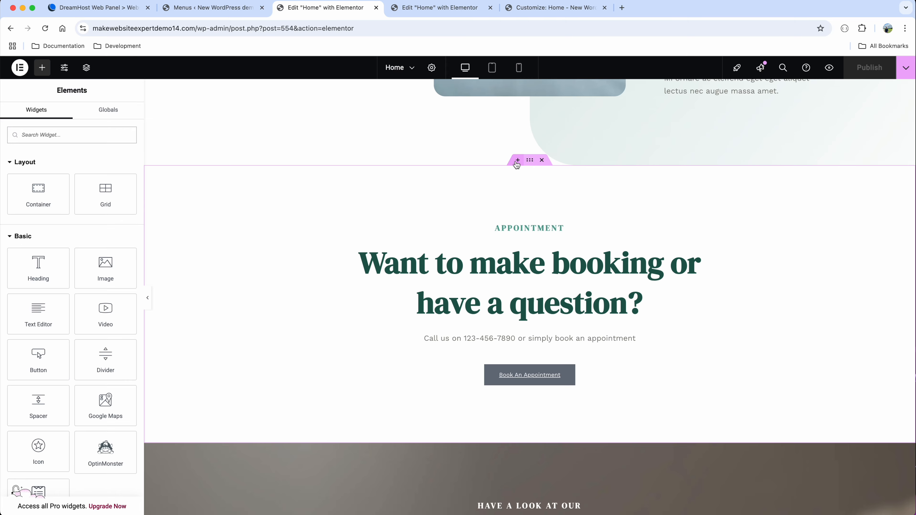
click(517, 160)
click(496, 209)
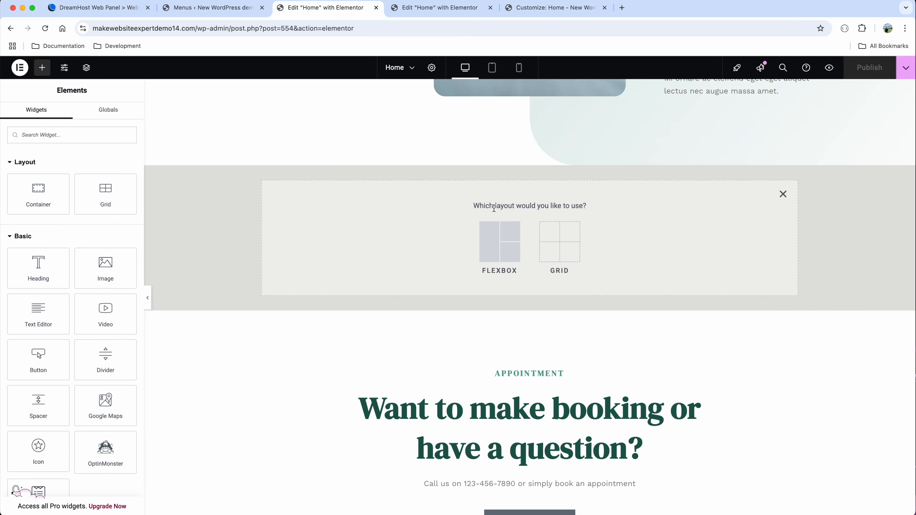
click(493, 235)
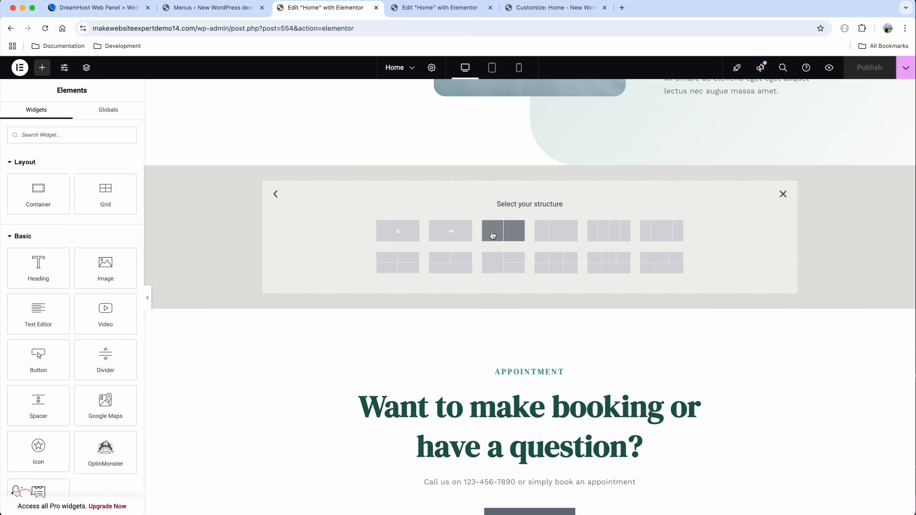
click(396, 233)
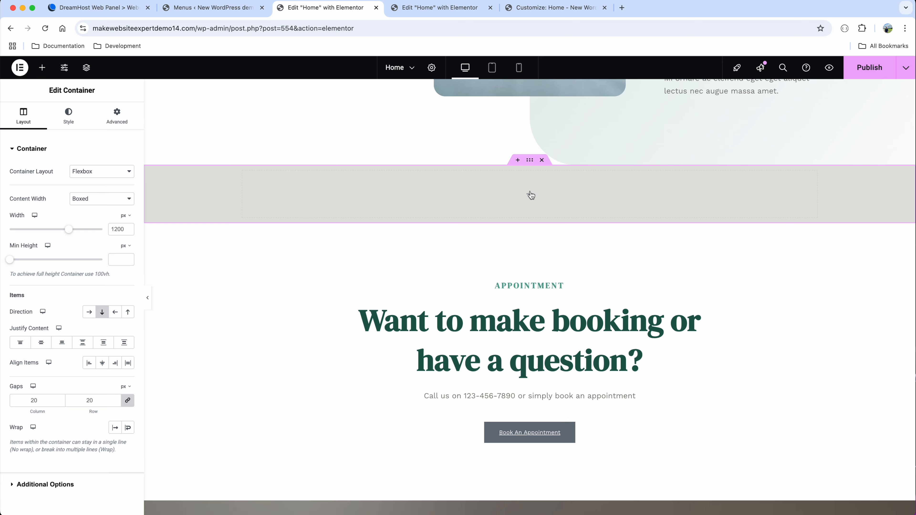
- Nest a container inside the new one and add a heading to it reading "Experience the Ultimate Relaxation at Lotus Spa"
click(530, 195)
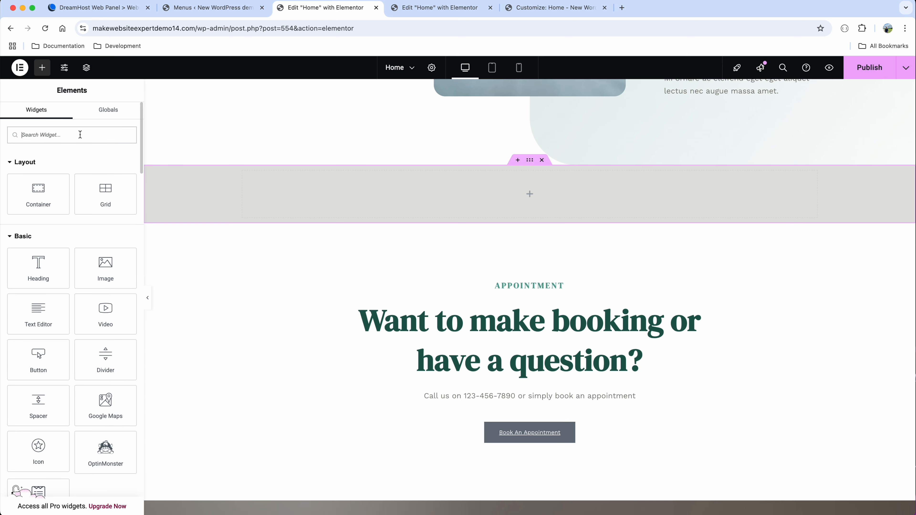
text(cont)
drag(38, 172, 291, 190)
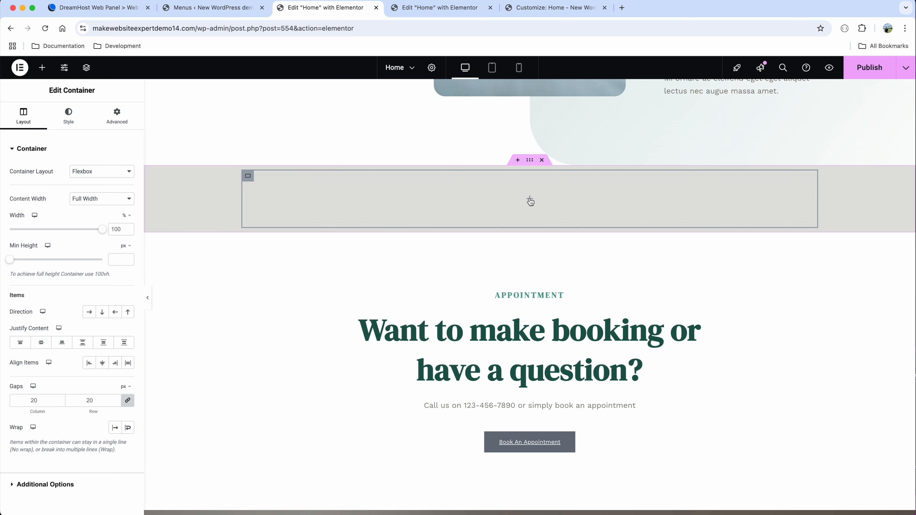
click(530, 200)
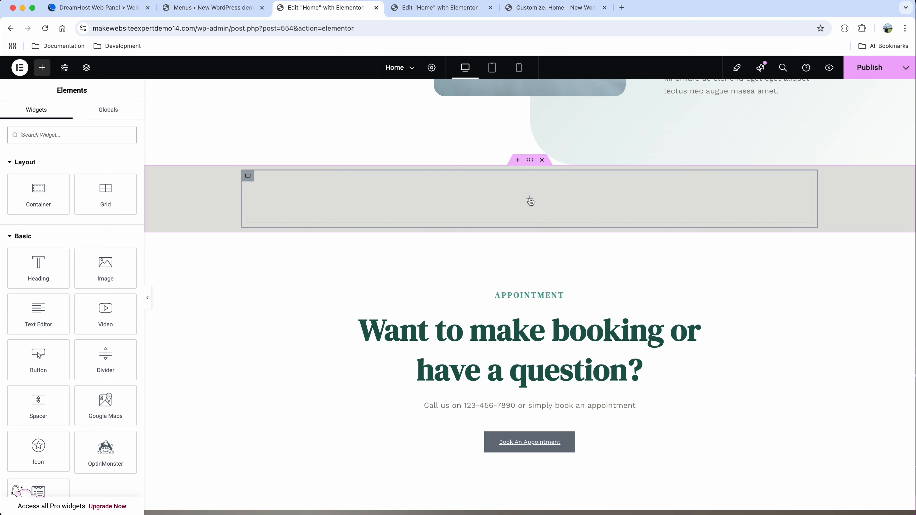
drag(38, 267, 368, 187)
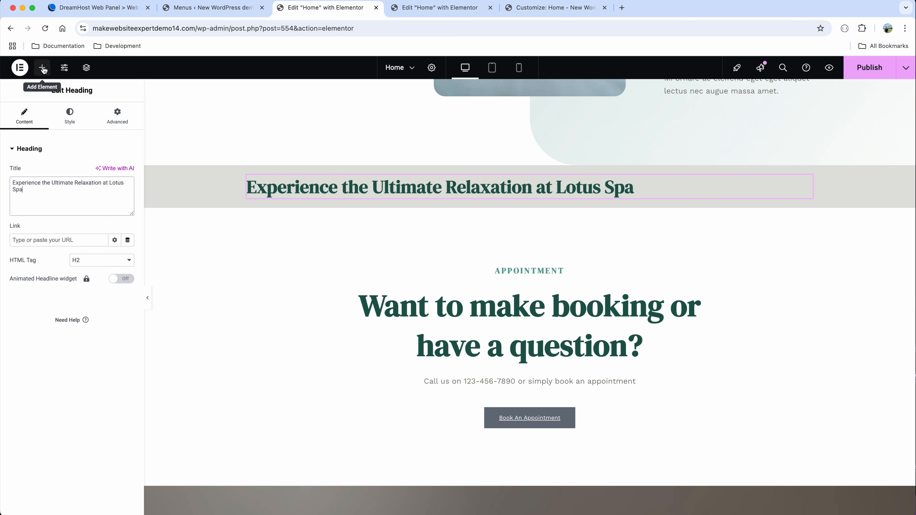
- Add a text paragraph below the heading and replace its placeholder with the passage starting "Looking for a truly relaxing spa experience? At Lotus Spa Center"
click(42, 68)
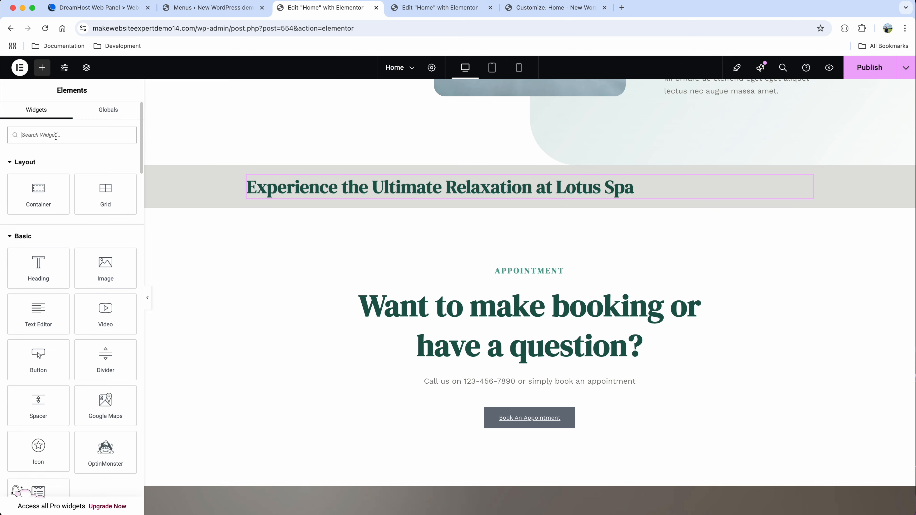
click(56, 136)
text(txt)
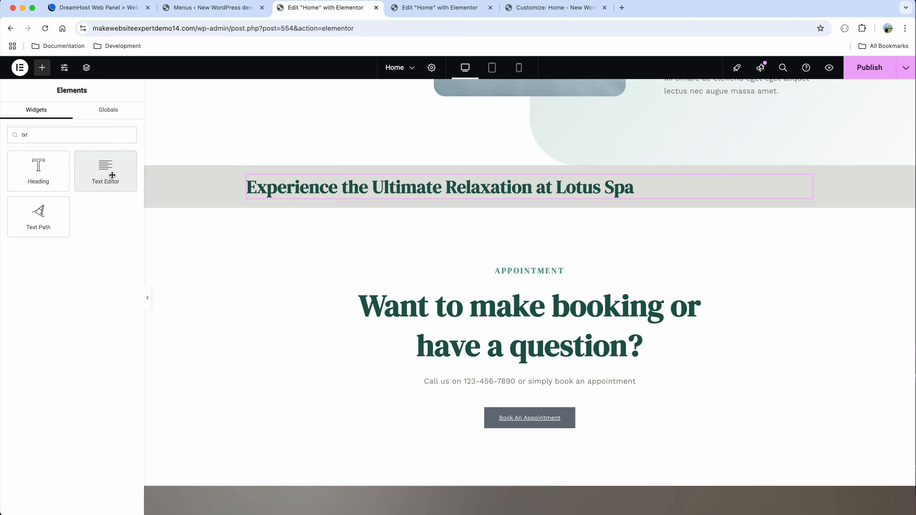
drag(128, 178, 313, 199)
triple_click(73, 313)
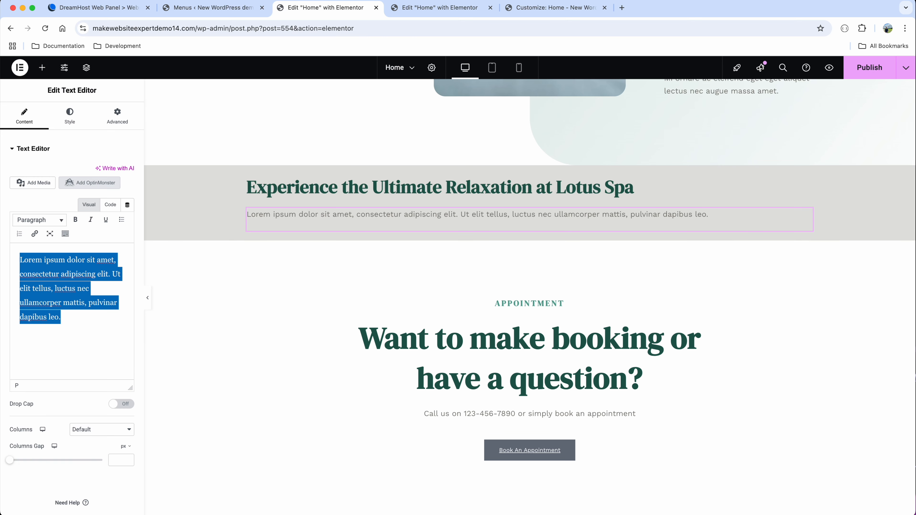
key(BackSpace)
text(Looking for a truly relaxing spa experience? At Lotus Spa Center, hospitality is at the heart of everything we do. Our soothing spa and massage services have left guests feeling refreshed, rejuvenated, and cared for — all at incredibly reasonable prices.)
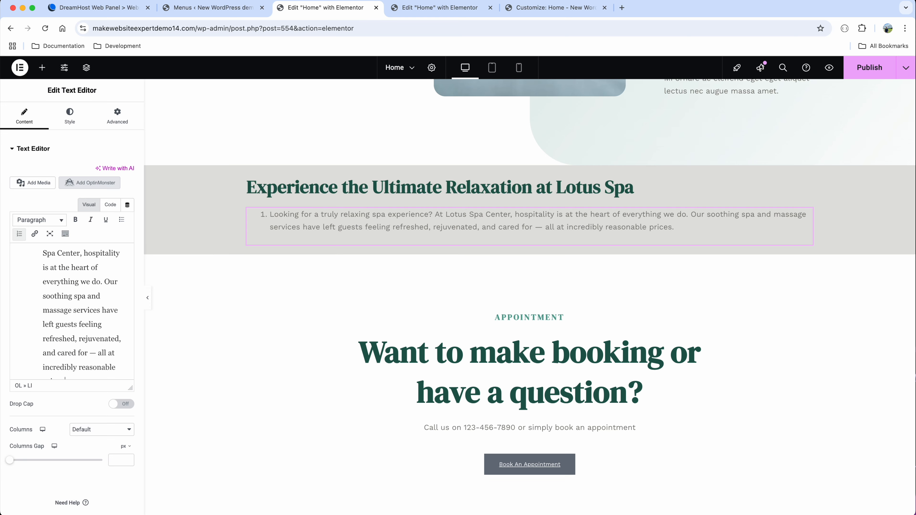
- Centre-align both the heading and the paragraph in the new section
click(69, 116)
click(102, 172)
click(324, 189)
click(72, 120)
click(103, 172)
click(468, 221)
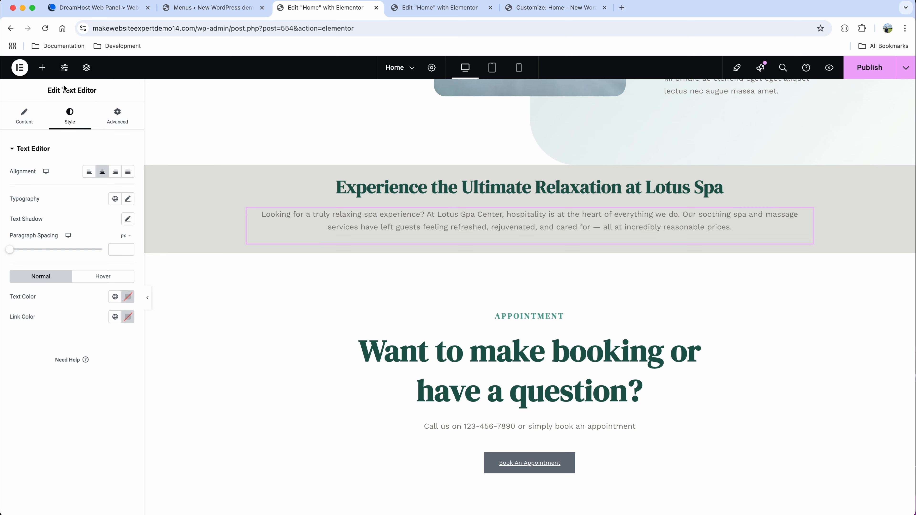
- Add a button below the paragraph and set its text to "Contact US"
click(43, 69)
text(button)
drag(39, 170, 497, 239)
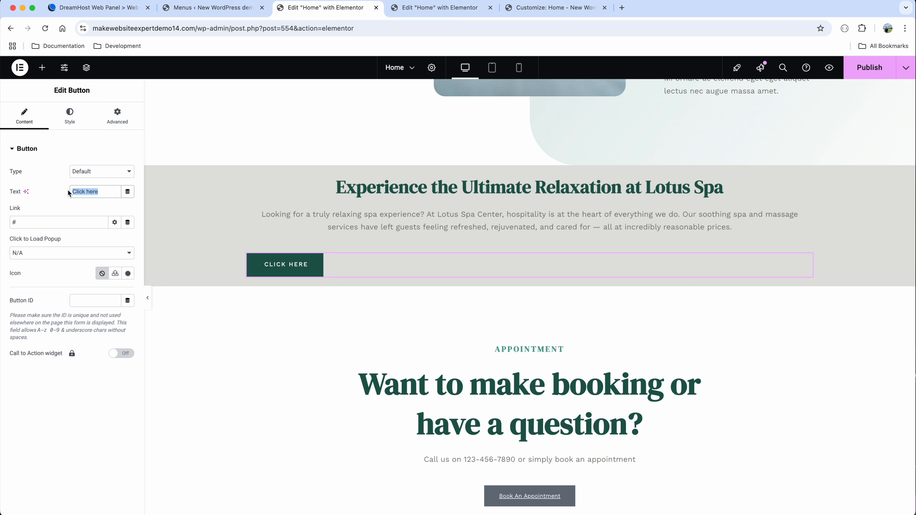
text(Contact US)
- Link the Contact US button to a suggested page of the site and centre the button
click(57, 221)
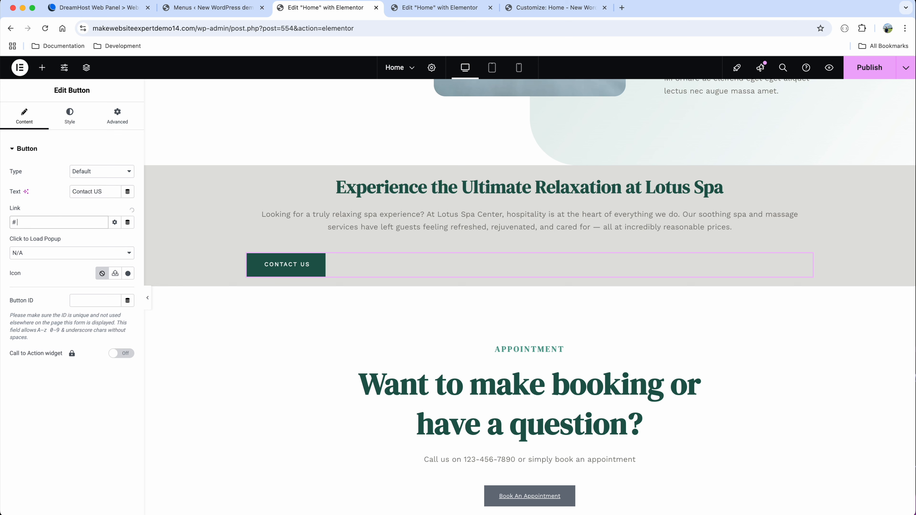
click(31, 262)
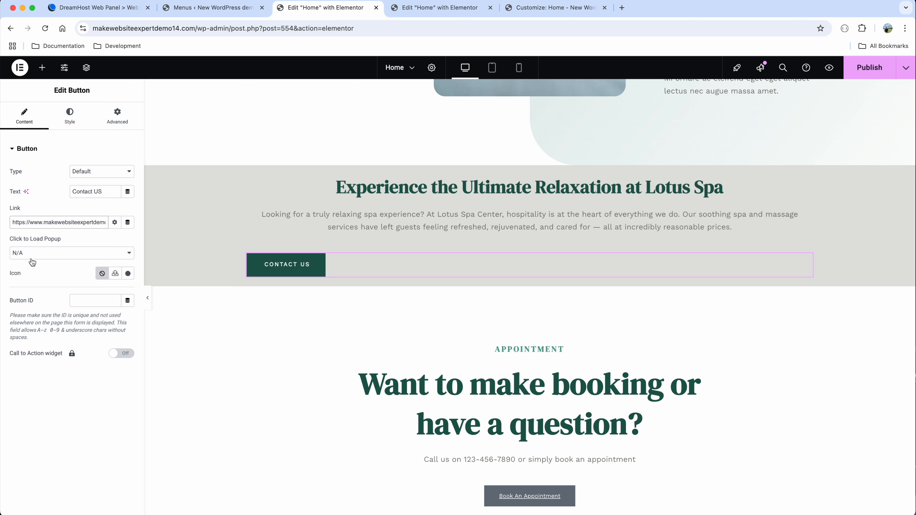
click(70, 121)
click(102, 172)
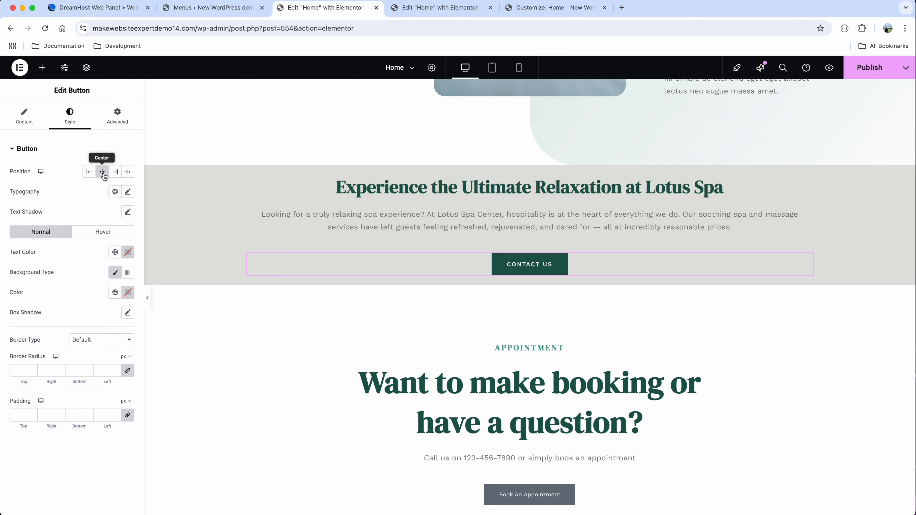
- Set the new section container's content width to Full Width and its minimum height to 15 px
click(530, 161)
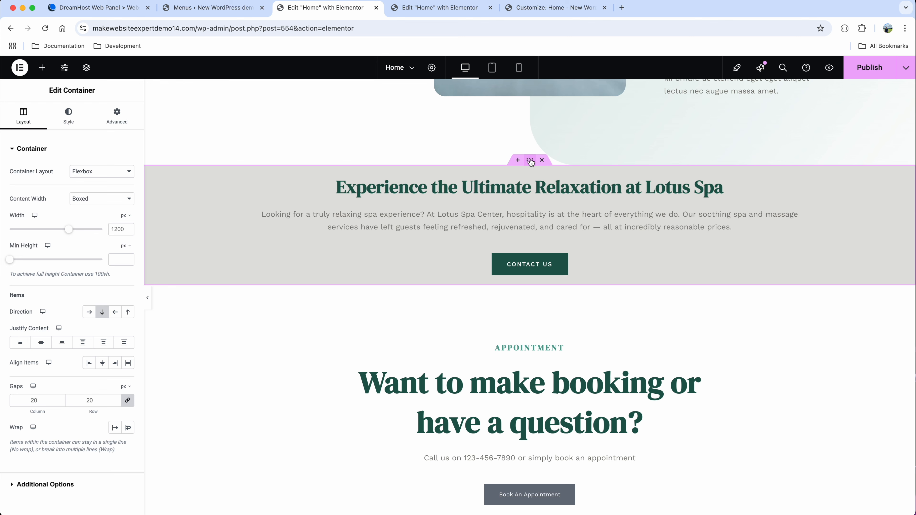
click(404, 184)
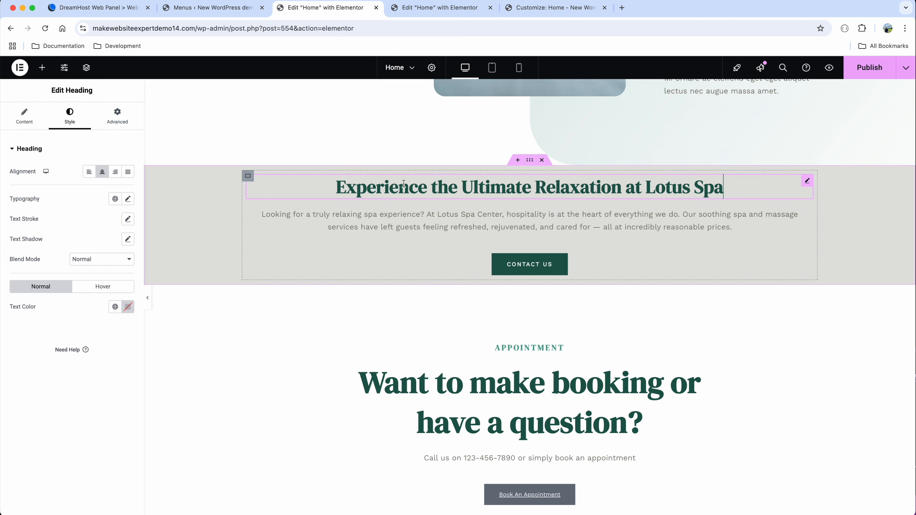
click(530, 161)
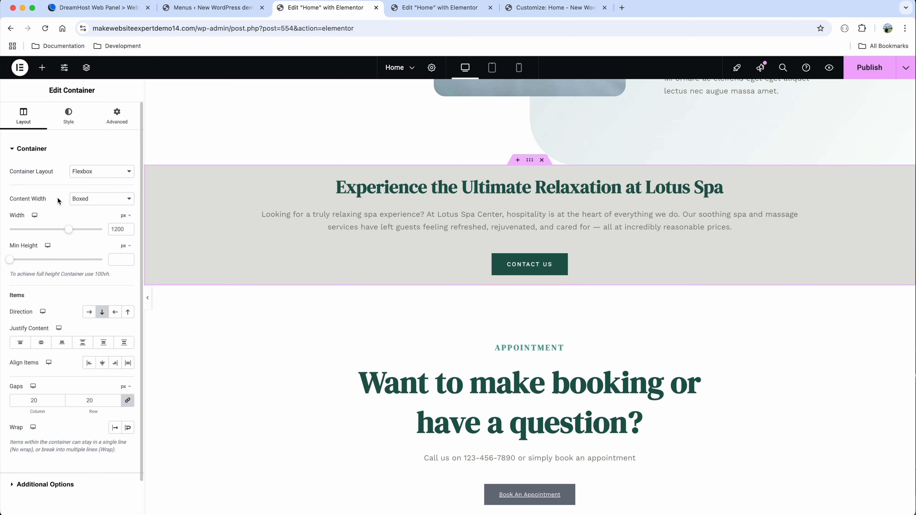
click(86, 199)
click(66, 206)
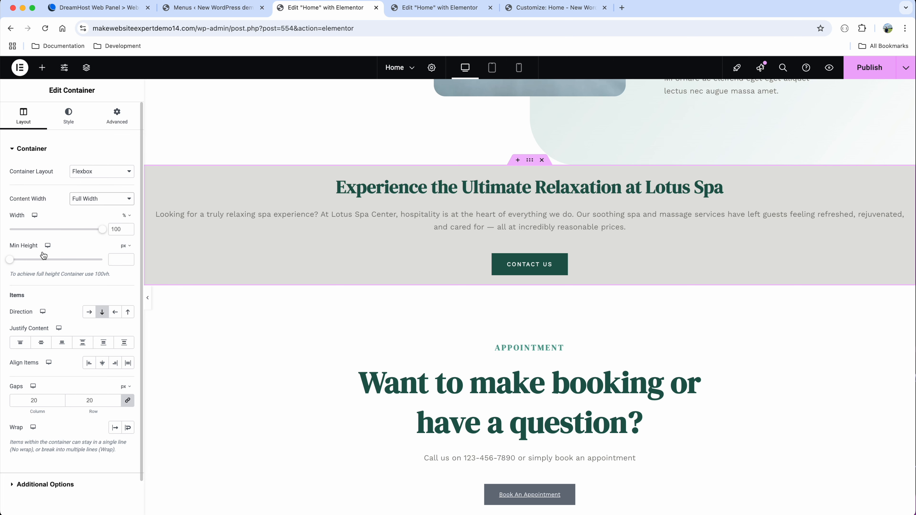
drag(10, 259, 11, 261)
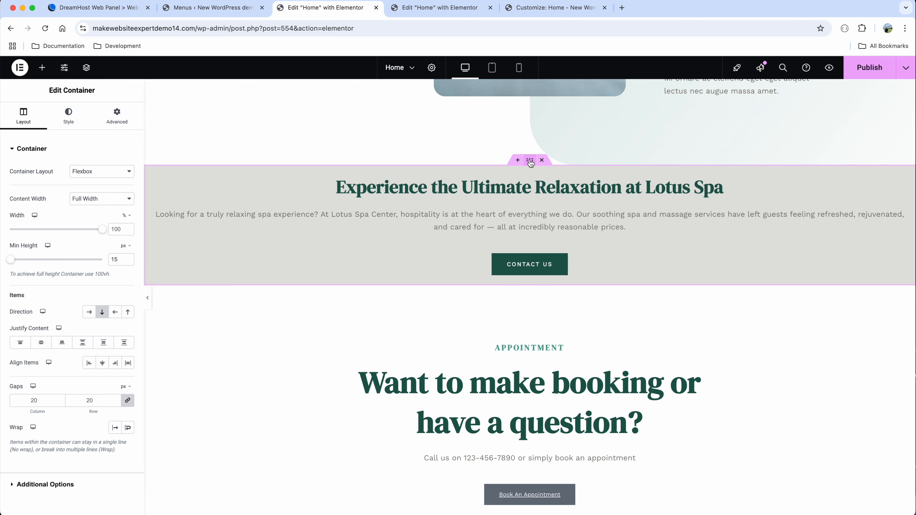
- Unlink the section container's padding values and set them to 120 px top and bottom and 40 px right and left
click(116, 123)
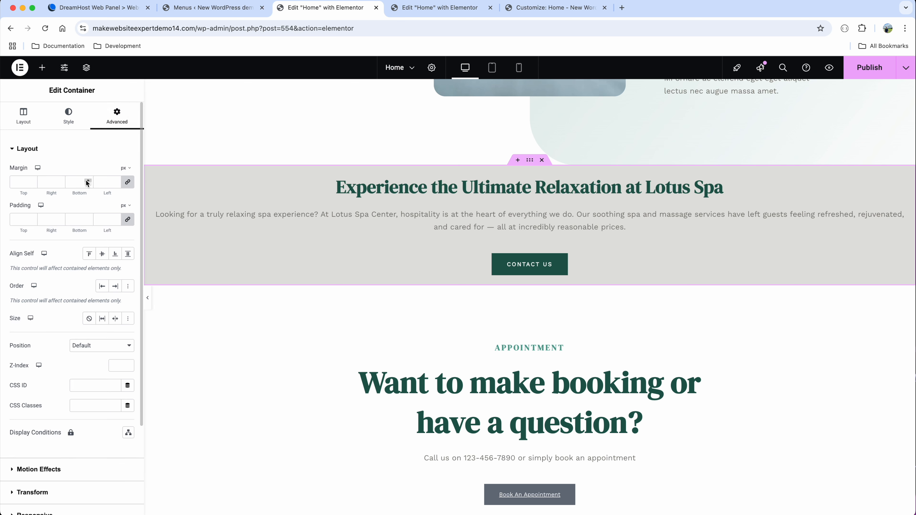
click(31, 220)
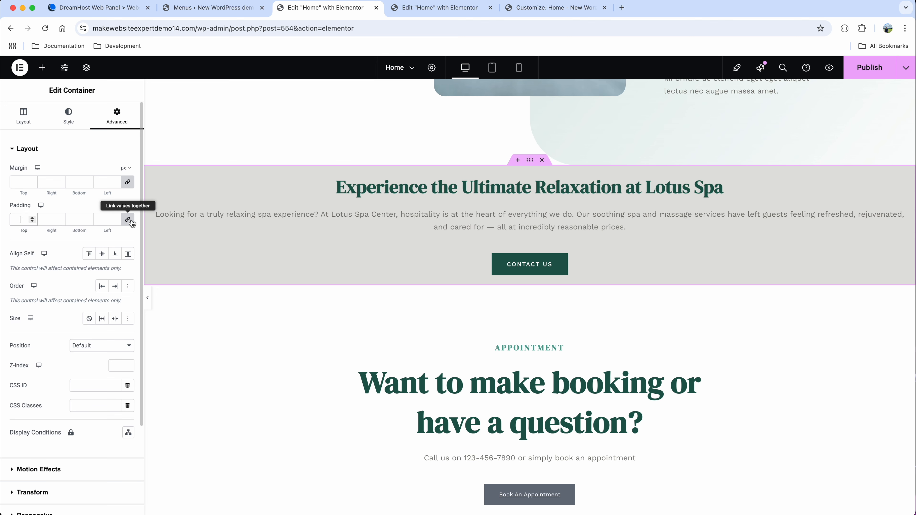
click(128, 220)
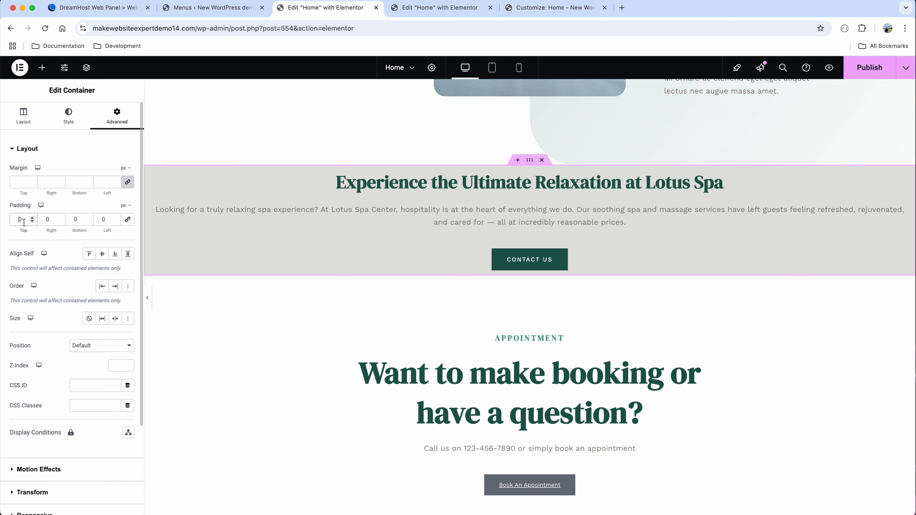
text(1200)
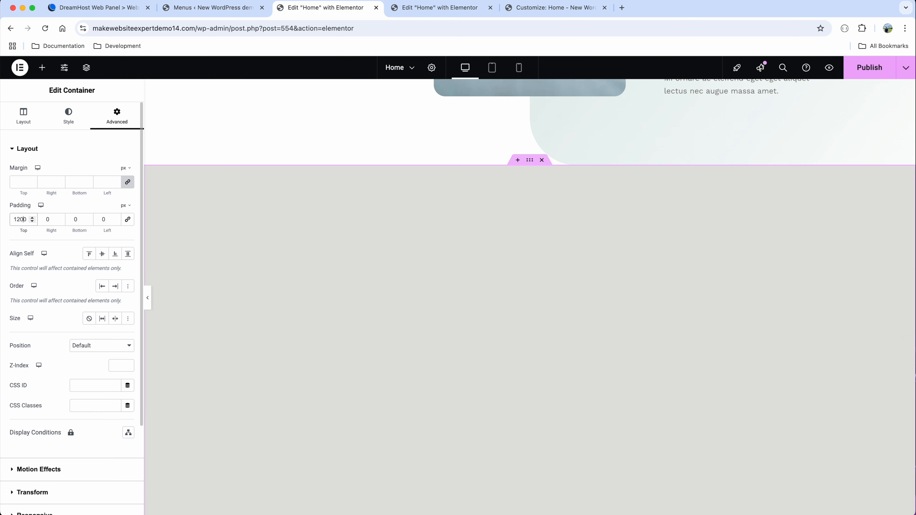
key(Delete)
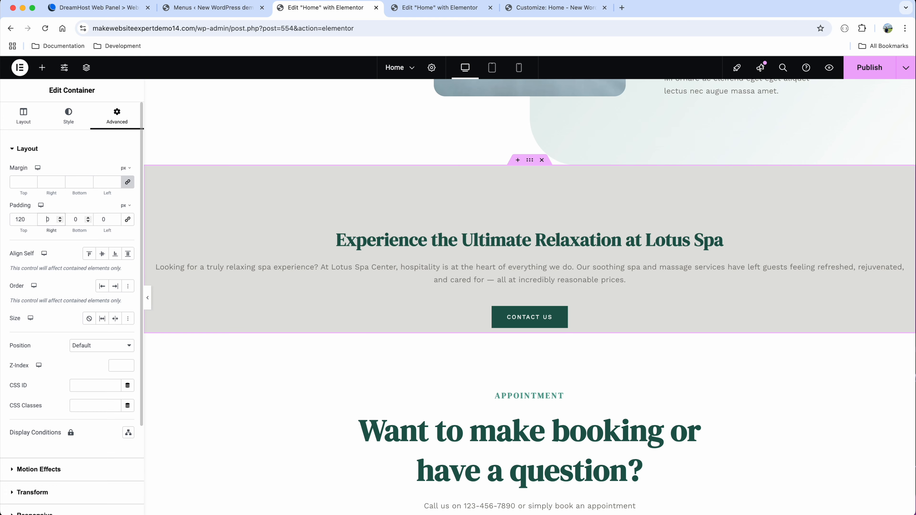
text(40)
key(Tab)
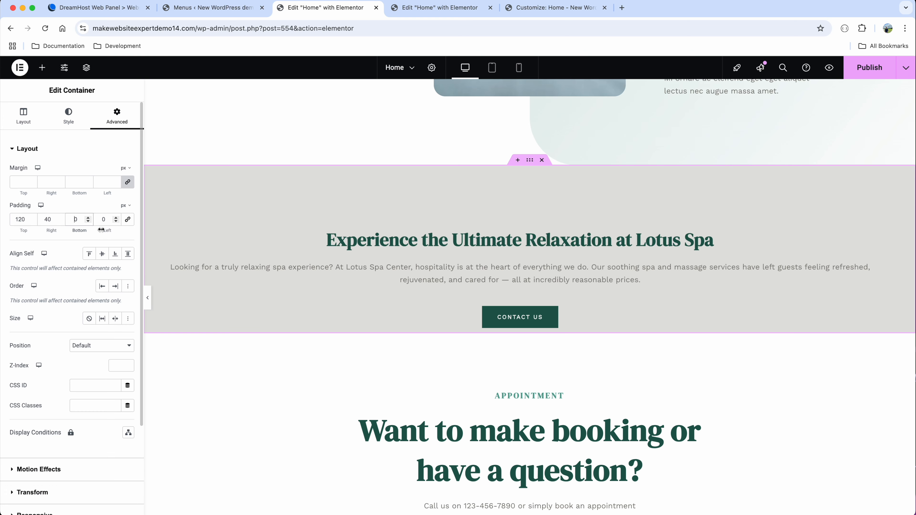
text(120)
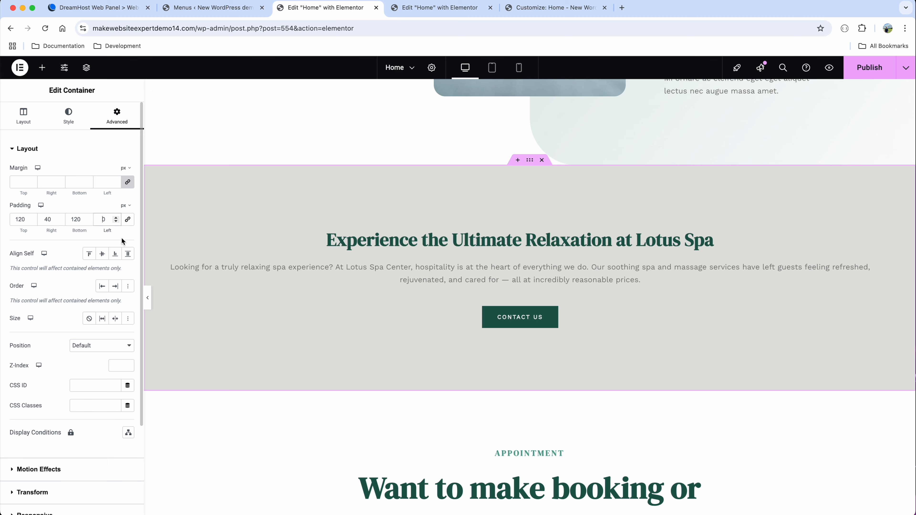
text(4)
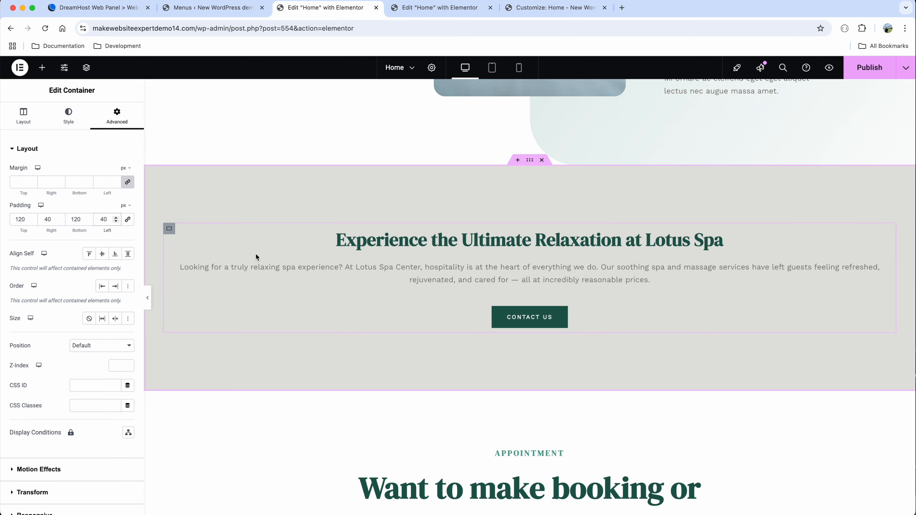
- Give the section container a Classic background using the media library image lotus-spa-template-homepage-video-thumbnail.jpg
click(538, 238)
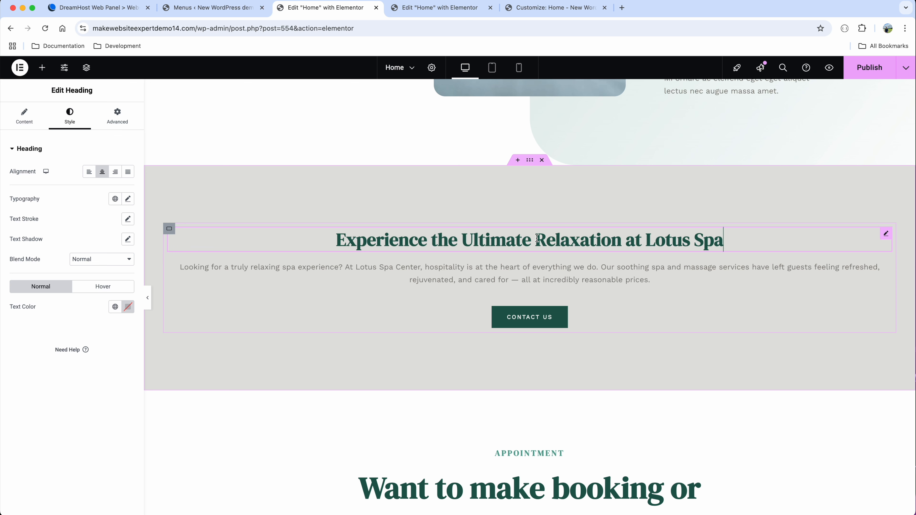
click(530, 160)
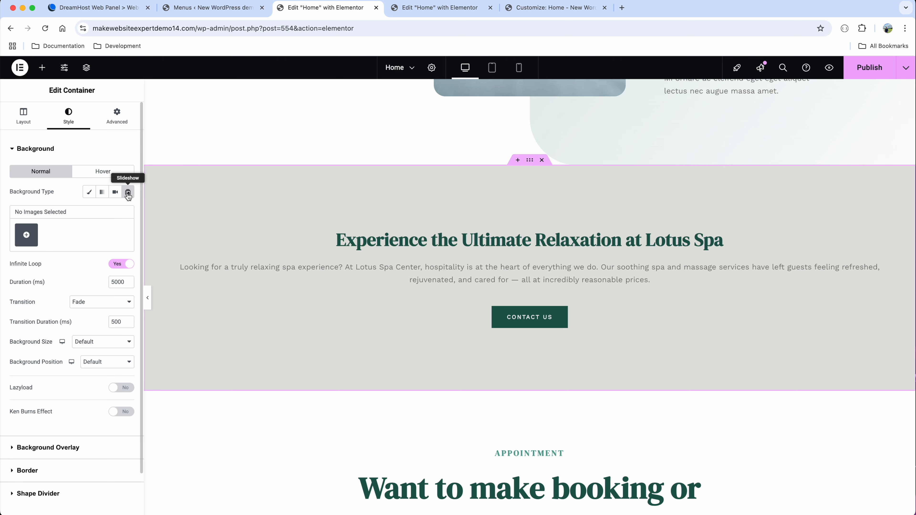
click(90, 194)
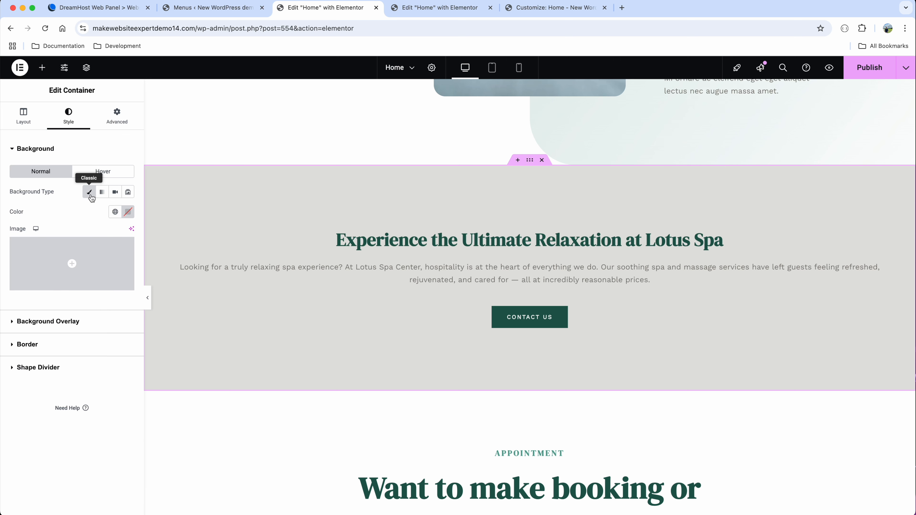
click(75, 282)
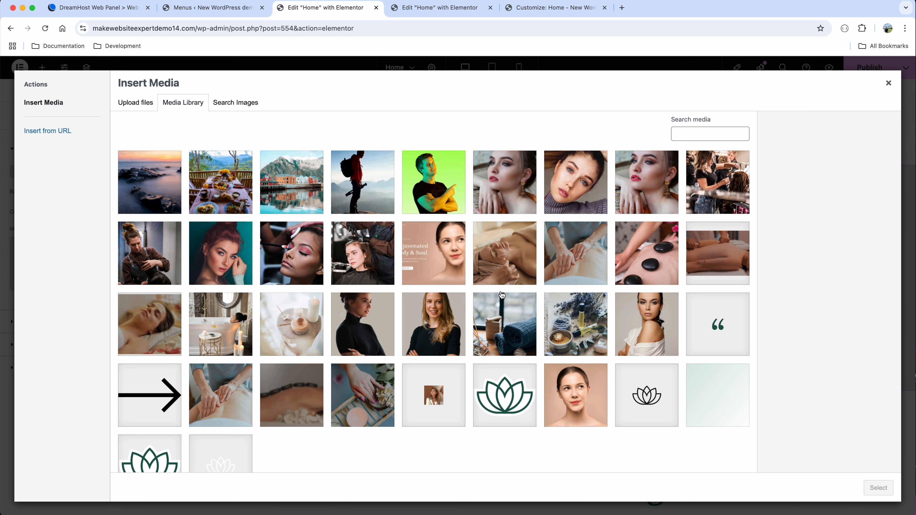
scroll(501, 295, down, 2)
scroll(501, 295, up, 2)
click(378, 391)
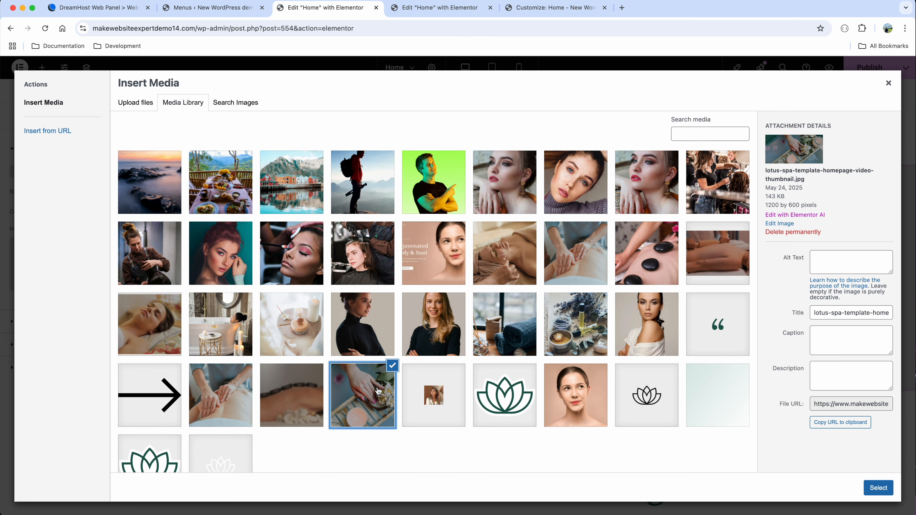
click(878, 488)
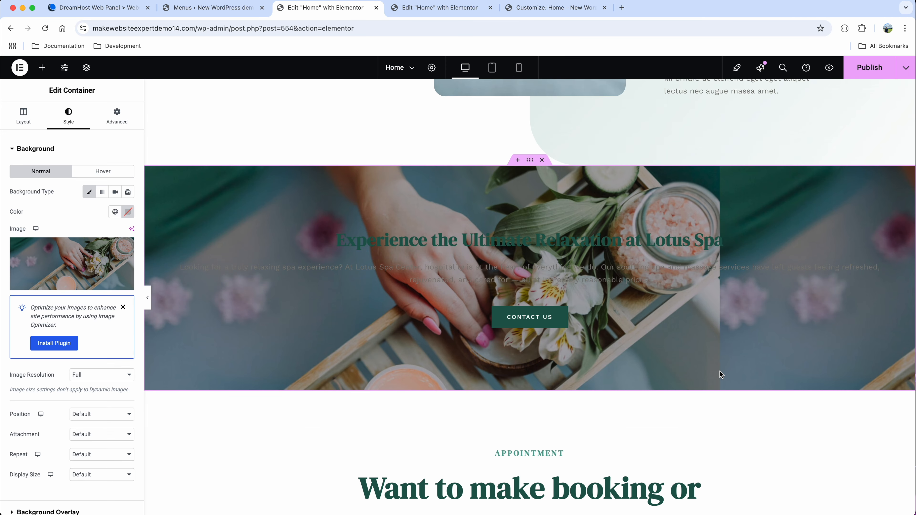
- Set the text color of the section's heading and paragraph to the white global Theme Color 6
click(592, 274)
click(584, 241)
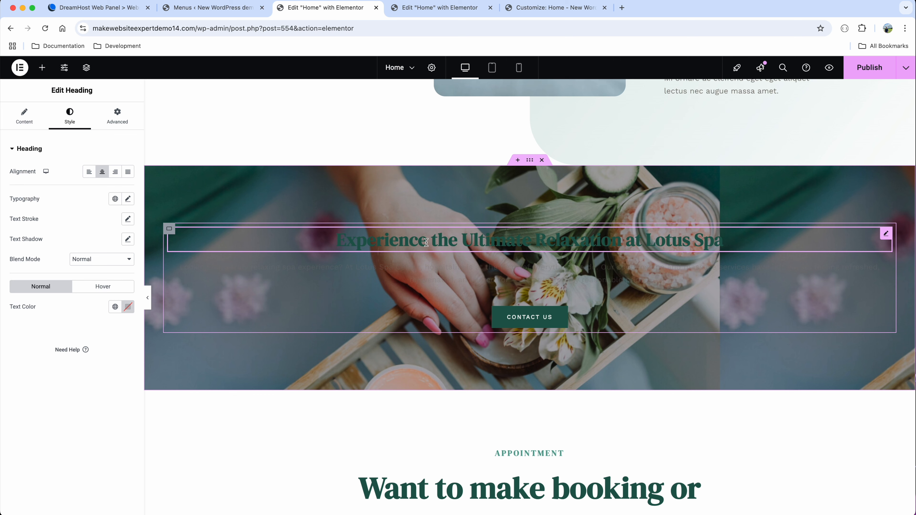
click(115, 307)
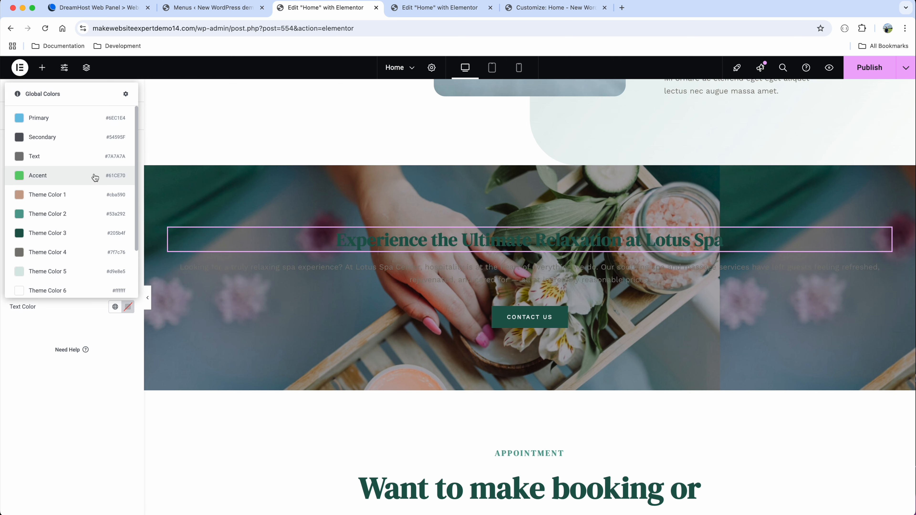
click(68, 291)
click(493, 267)
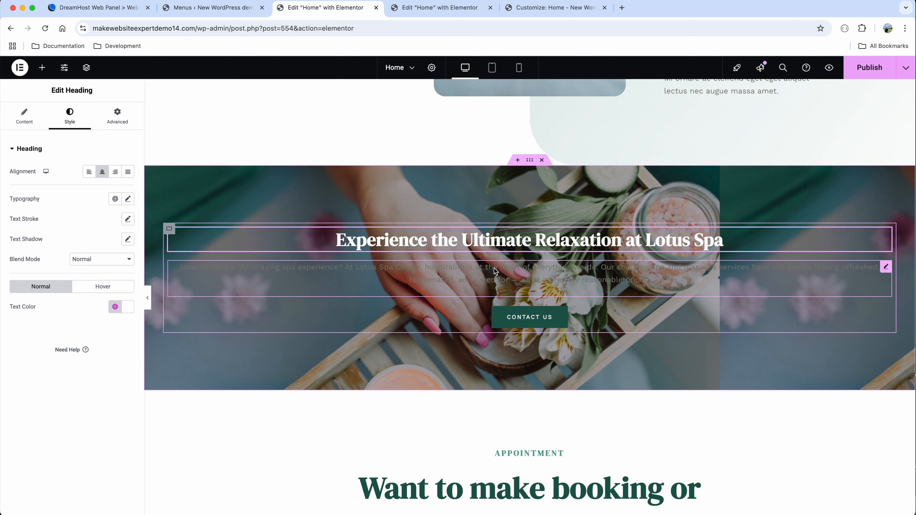
click(115, 297)
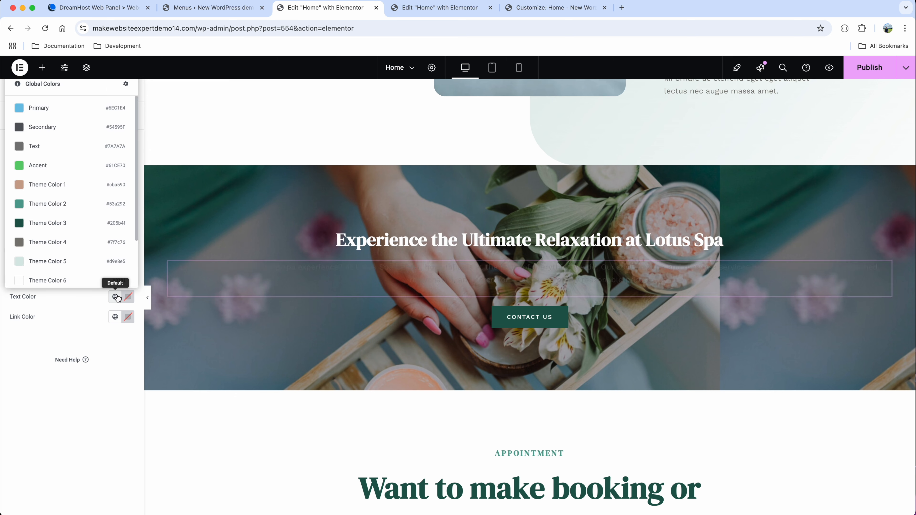
click(82, 281)
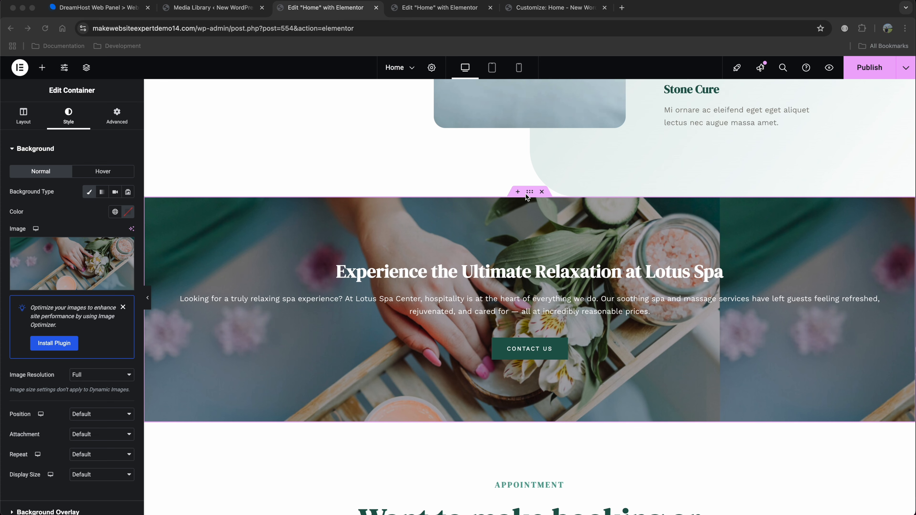
click(115, 192)
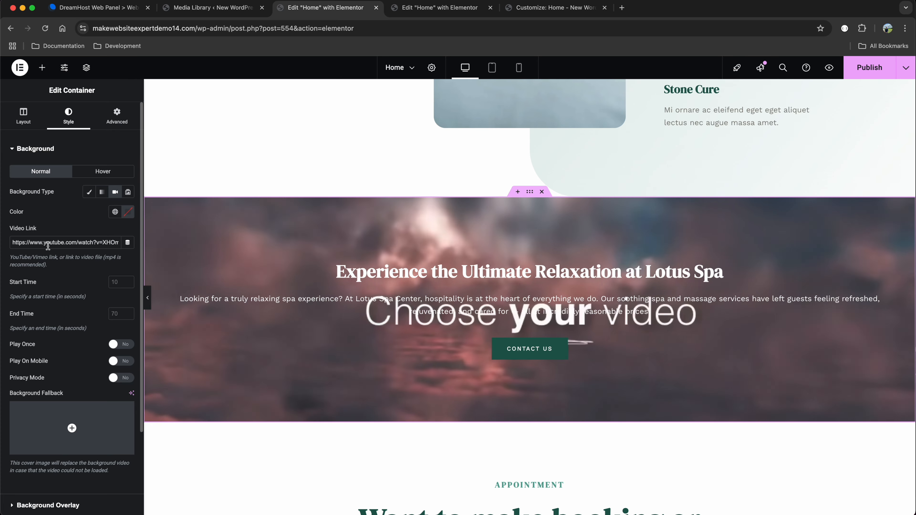
drag(34, 247, 127, 244)
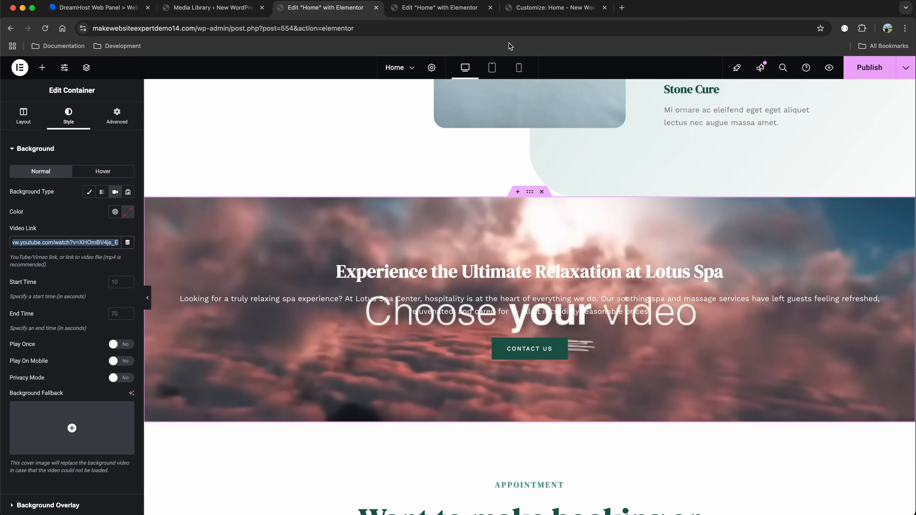
click(90, 192)
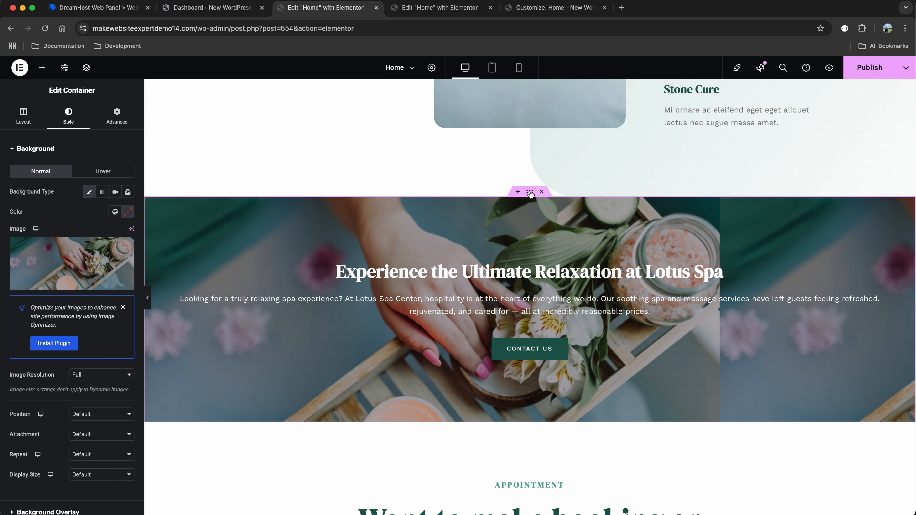
- Switch the section container's background type to Video and select the existing video link
click(115, 192)
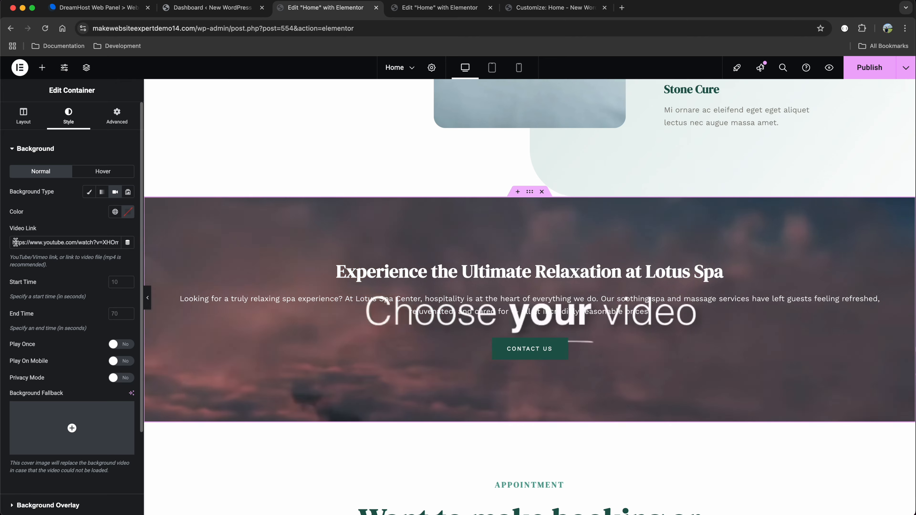
drag(15, 242, 127, 246)
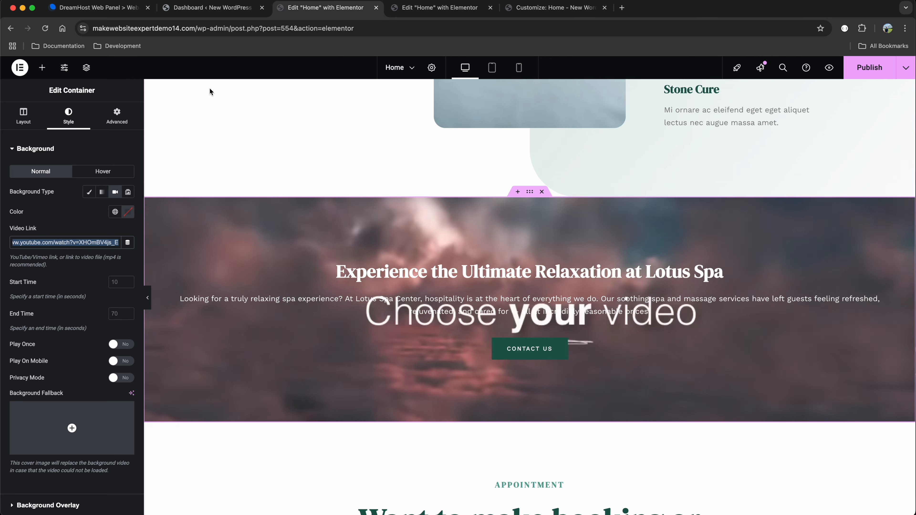
- Go to the Media Library in the WordPress dashboard and upload the video file IMG_9726.mov
click(209, 8)
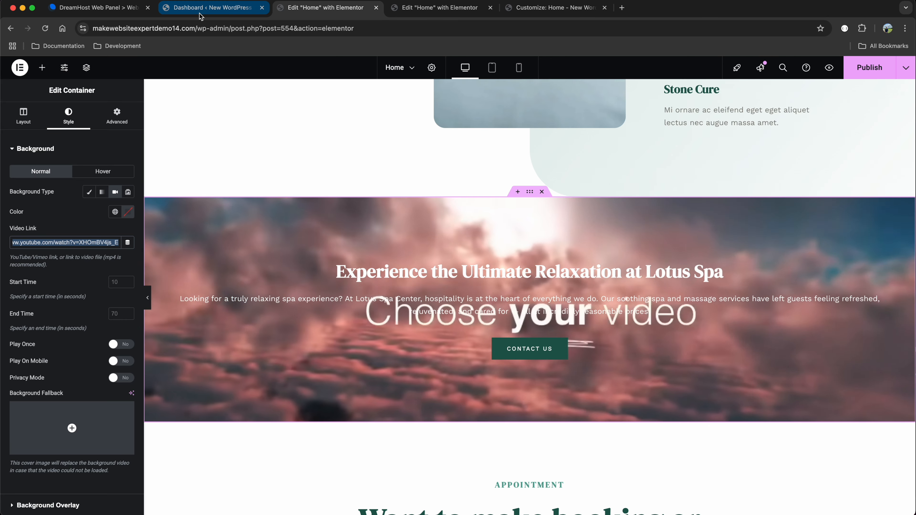
mouse_move(37, 231)
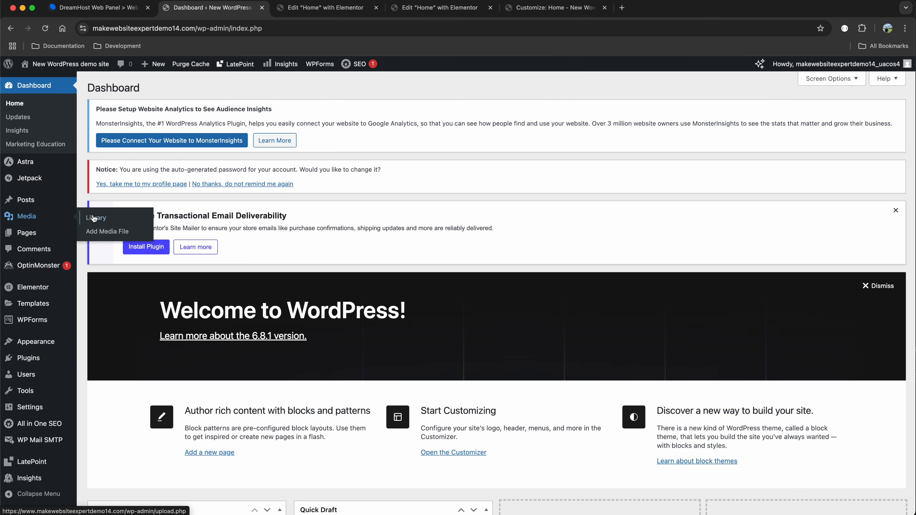
click(104, 218)
click(182, 93)
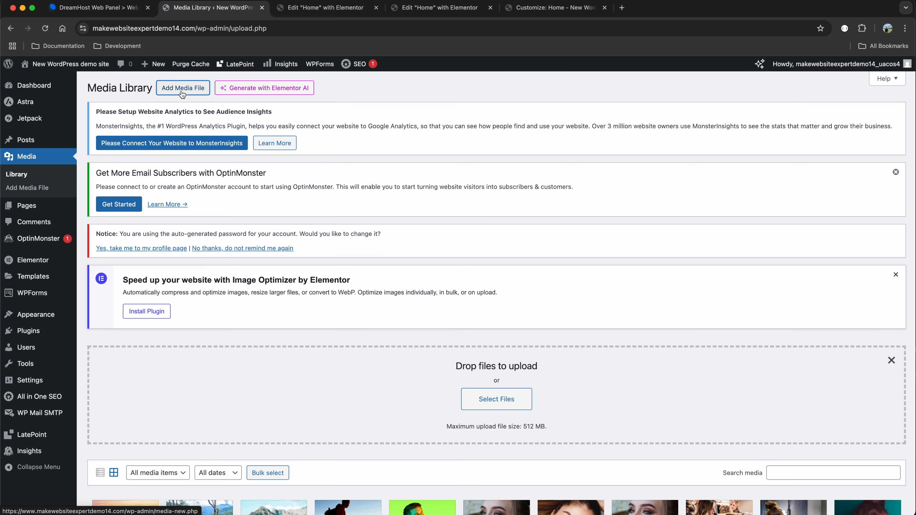
click(499, 410)
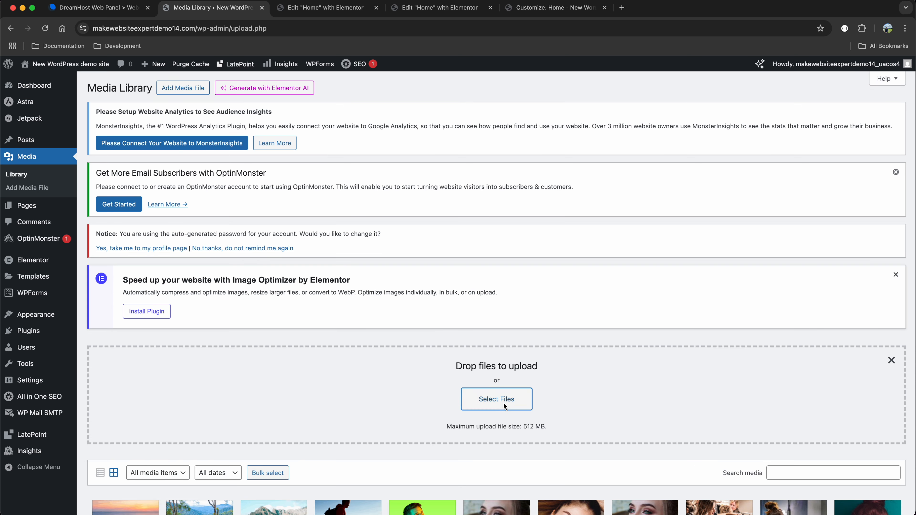
click(634, 349)
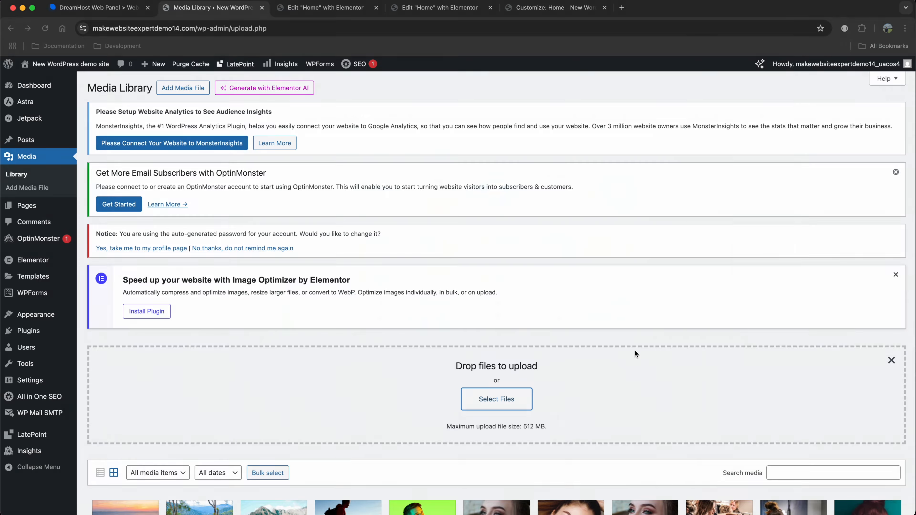
- Copy the file URL of IMG_9726.mov from its attachment details and close the details
scroll(634, 350, down, 9)
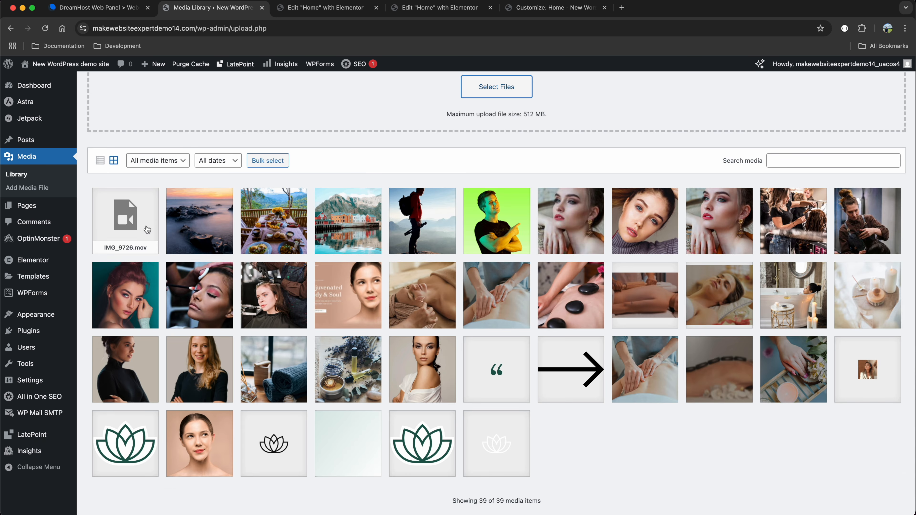
click(146, 228)
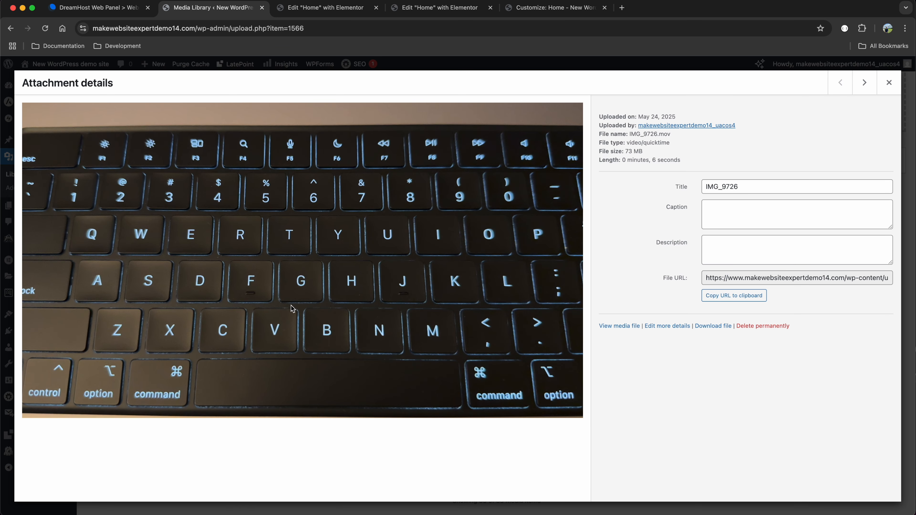
click(734, 296)
key(Escape)
scroll(566, 216, up, 10)
scroll(566, 216, down, 2)
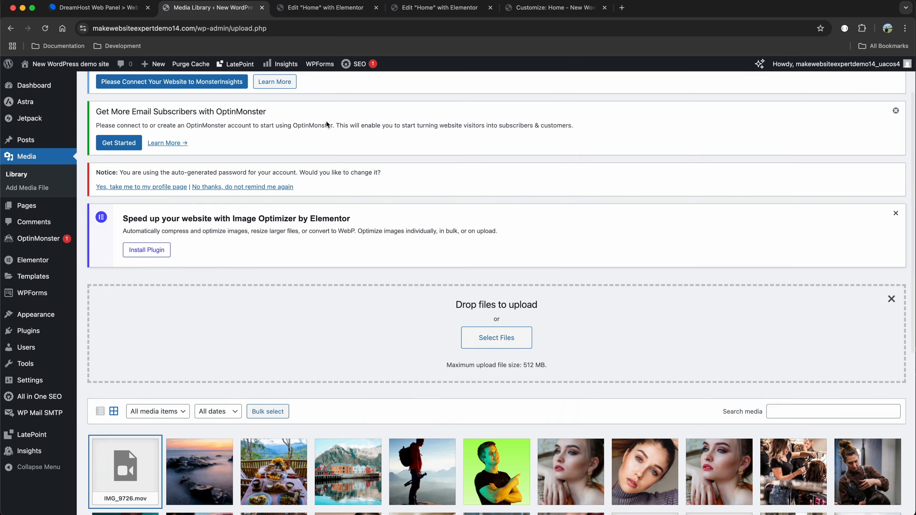
- Replace the section container's background video link in the Elementor editor with the copied URL of IMG_9726.mov
click(325, 7)
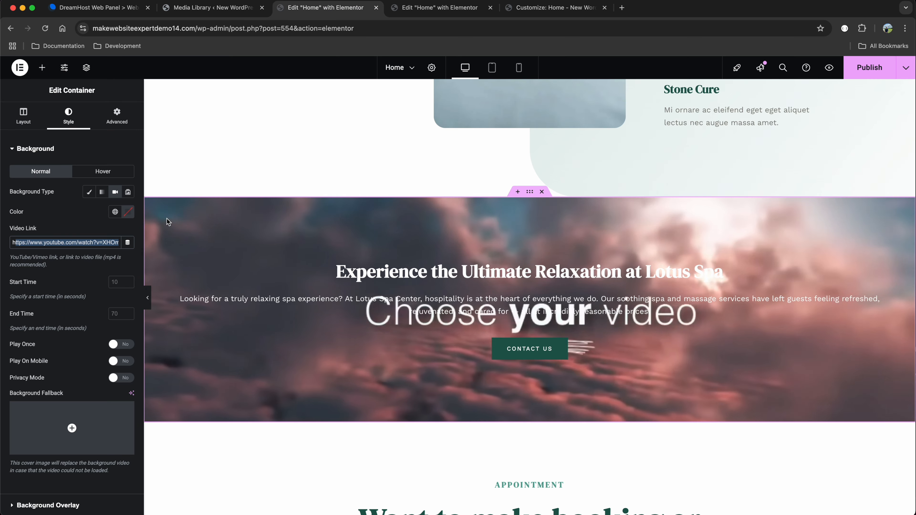
click(99, 243)
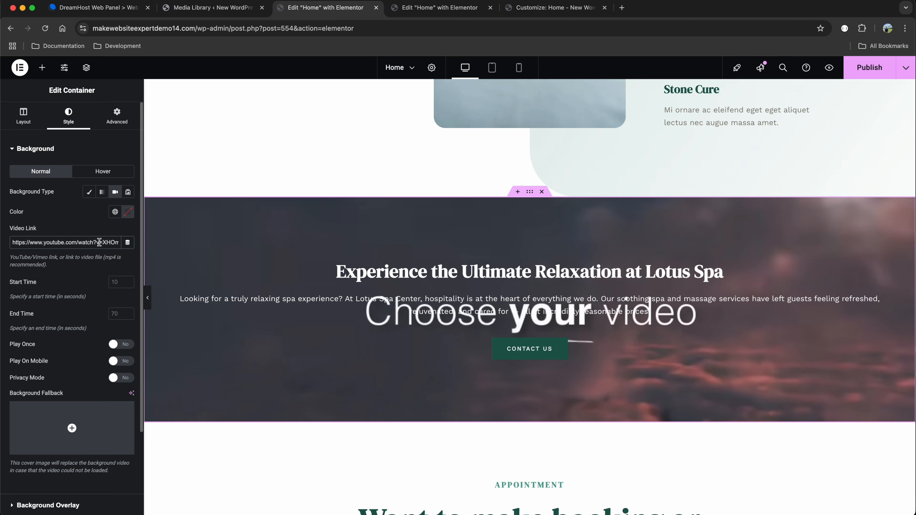
key(super+a)
text(https://makewebsiteexpertdemo14.com/wp-content/uploads/2025/05/IMG_9726.mov)
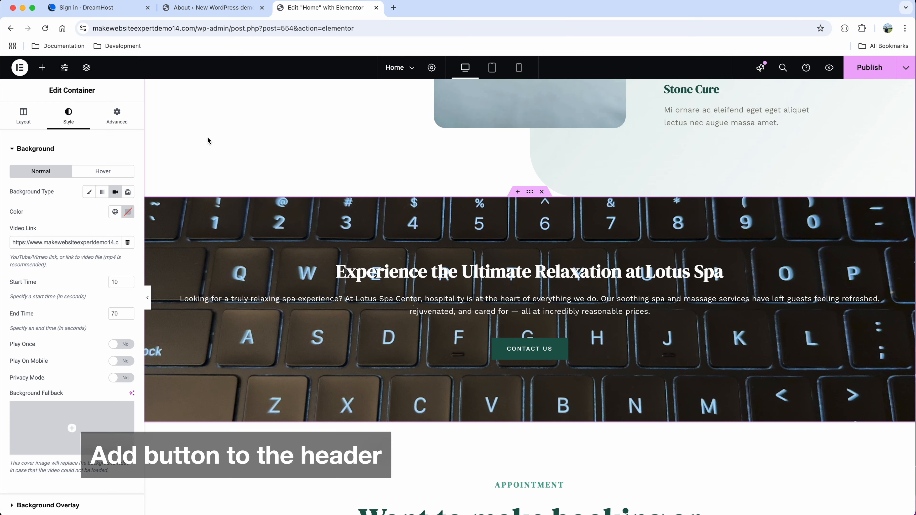
- Open the installed themes in the WordPress dashboard and start customizing the active Astra theme
click(213, 8)
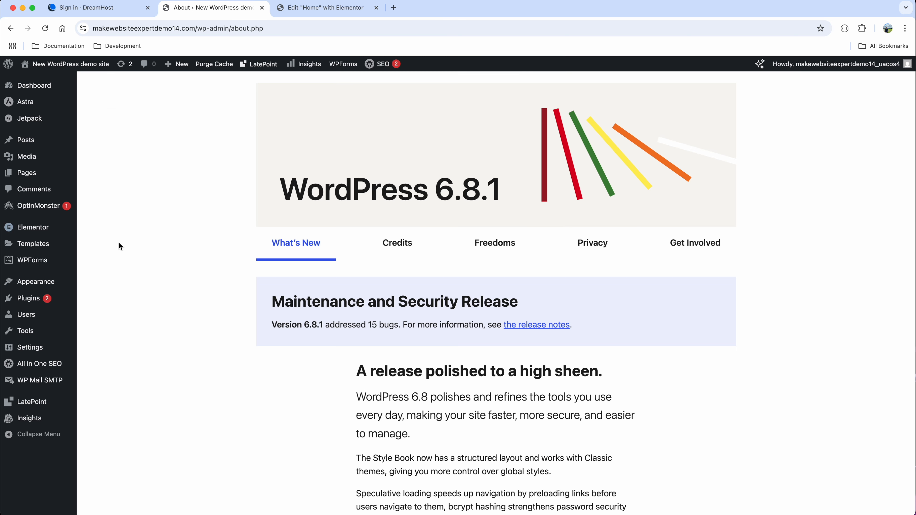
mouse_move(65, 283)
click(100, 285)
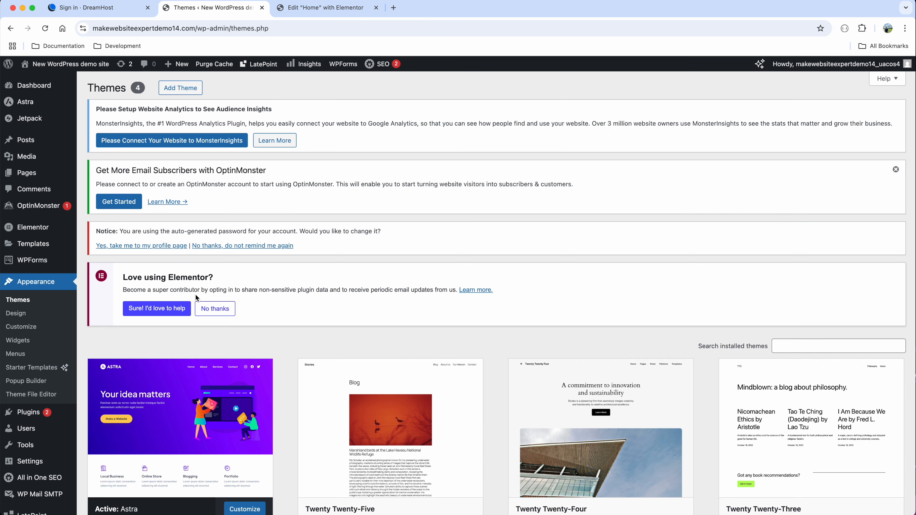
scroll(195, 293, down, 5)
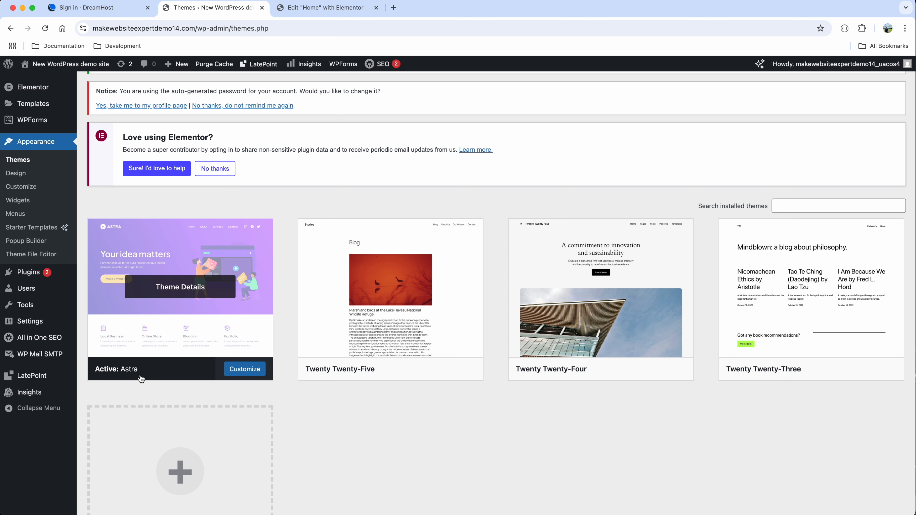
click(235, 369)
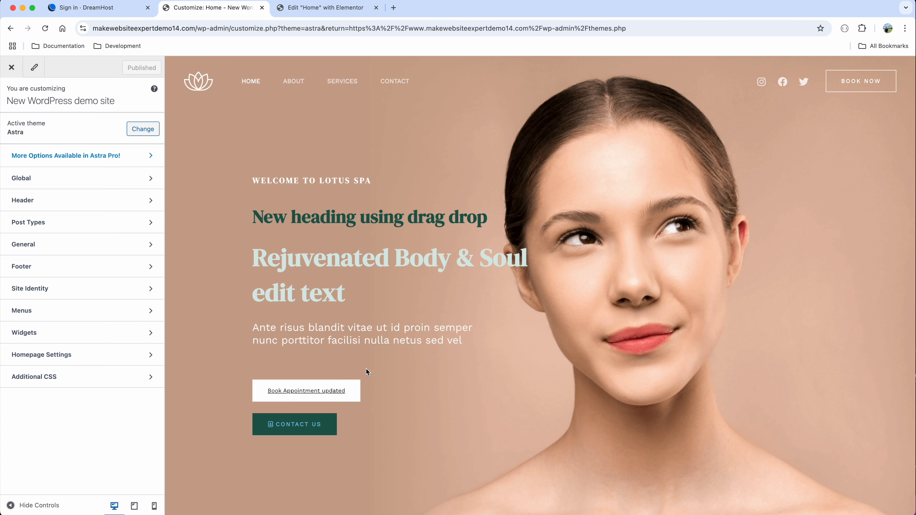
- Preview the site at mobile size with its header menu expanded, and return to the desktop preview
click(154, 507)
click(595, 187)
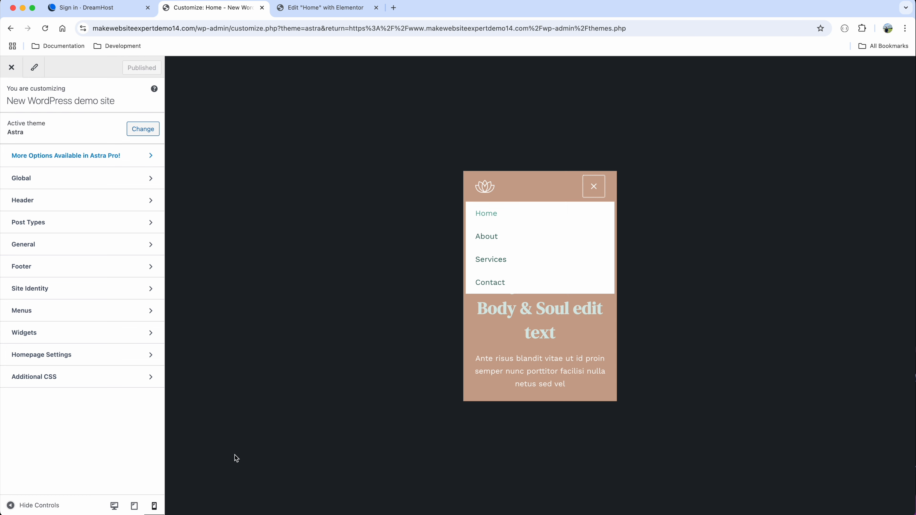
click(114, 506)
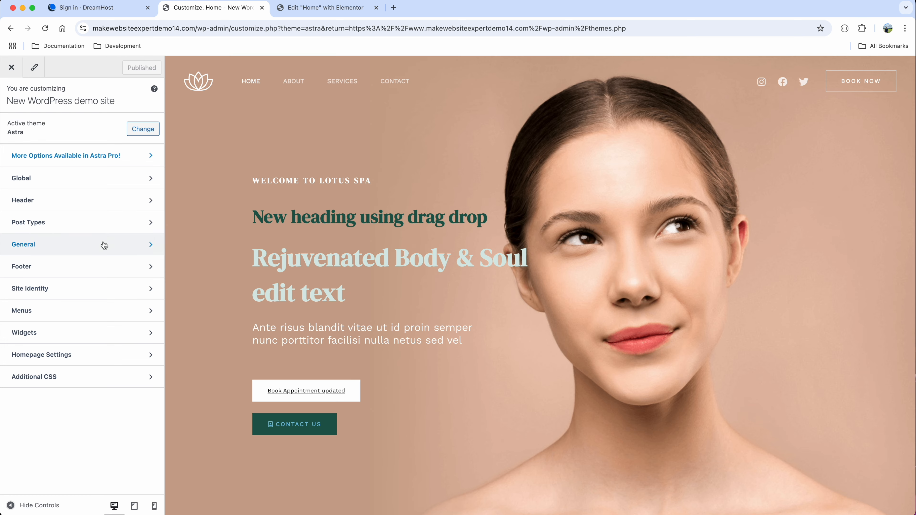
- Set the header button's text to Portfolio and its link to #/portfolio, and publish the changes
click(104, 209)
click(105, 285)
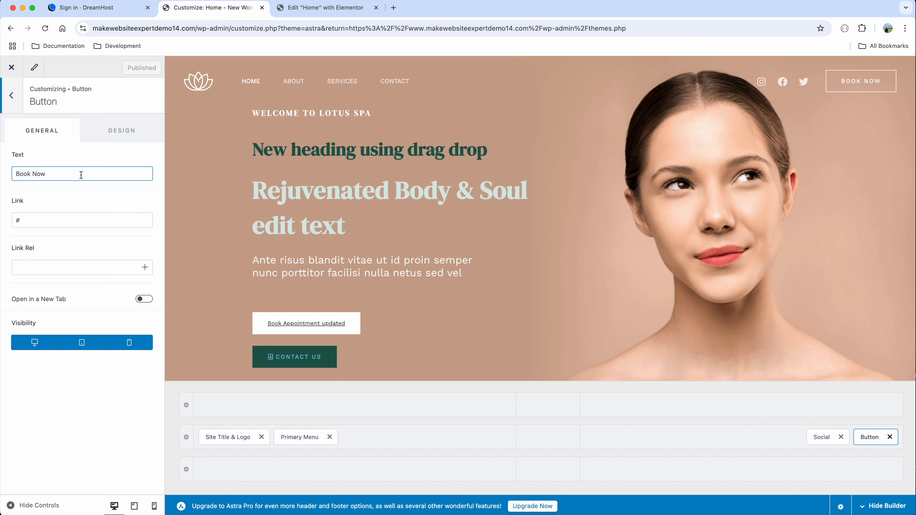
drag(80, 174, 17, 174)
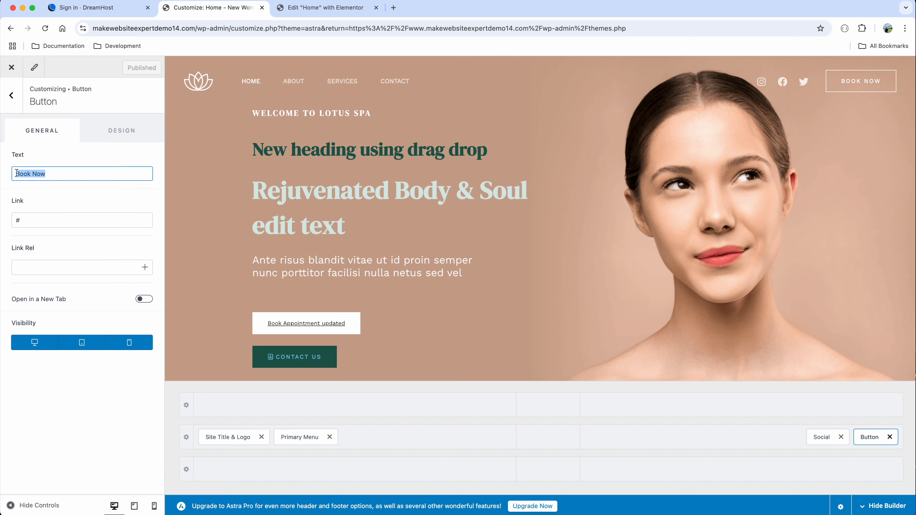
text(Portfolio)
click(40, 222)
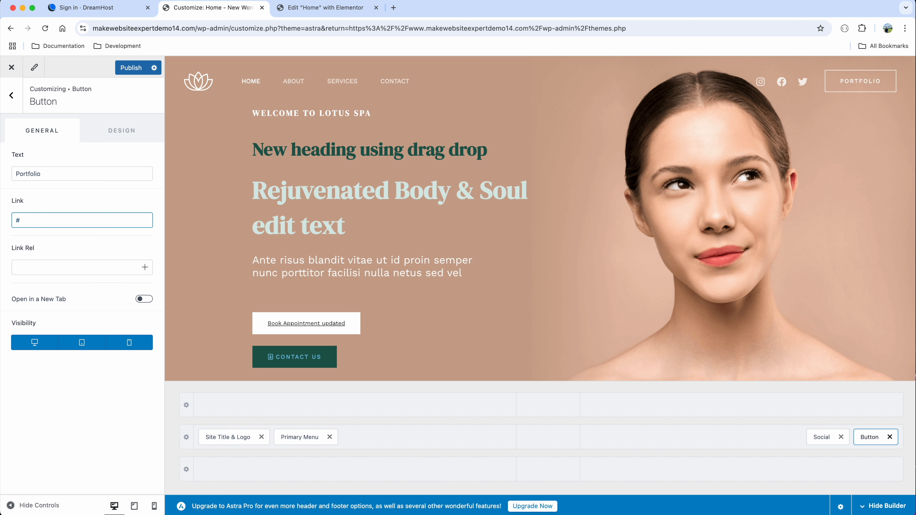
text(/portfolio)
click(131, 68)
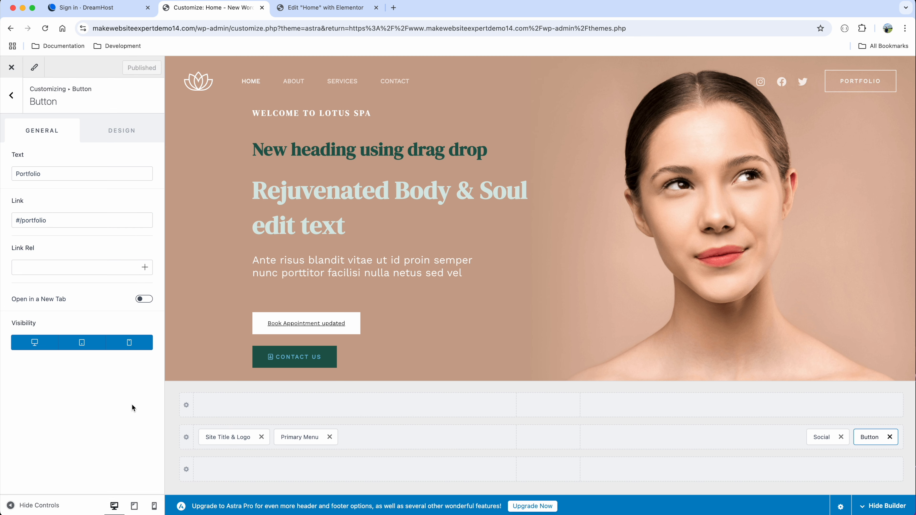
- Add the Button element to the header's off-canvas area in the tablet view
click(134, 507)
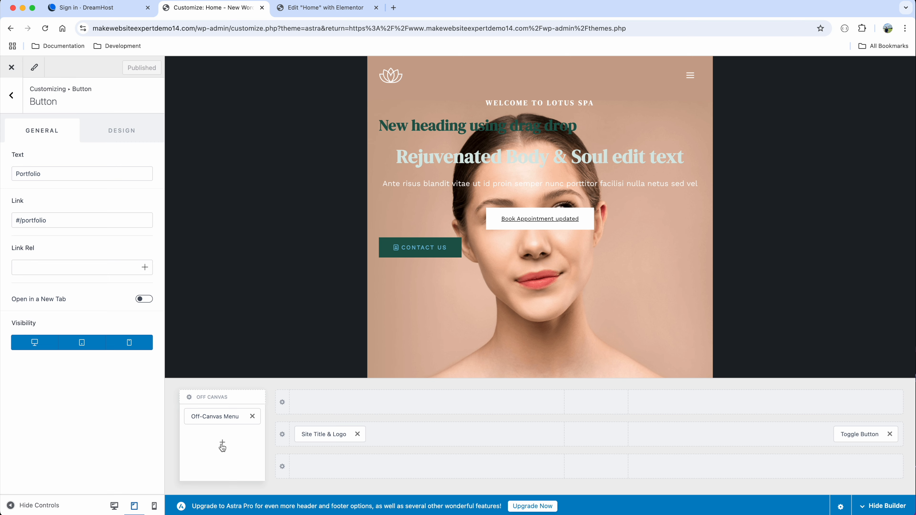
click(222, 446)
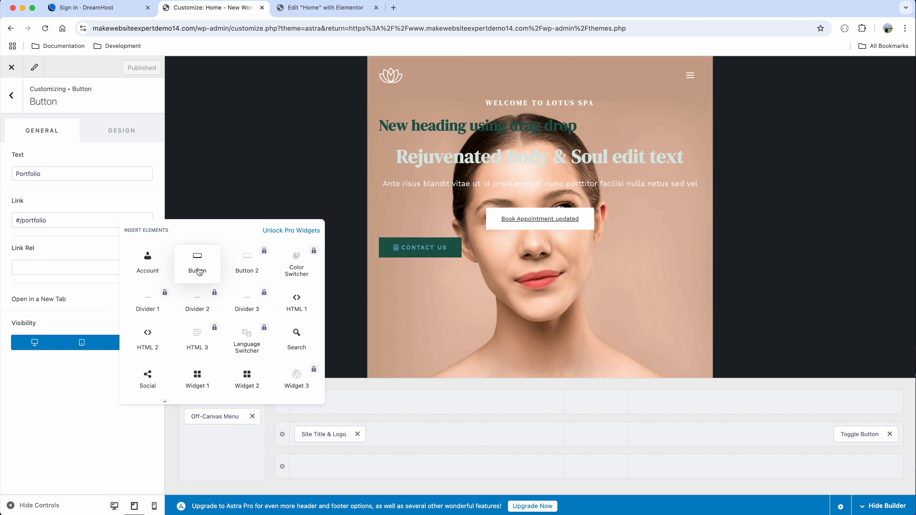
click(200, 267)
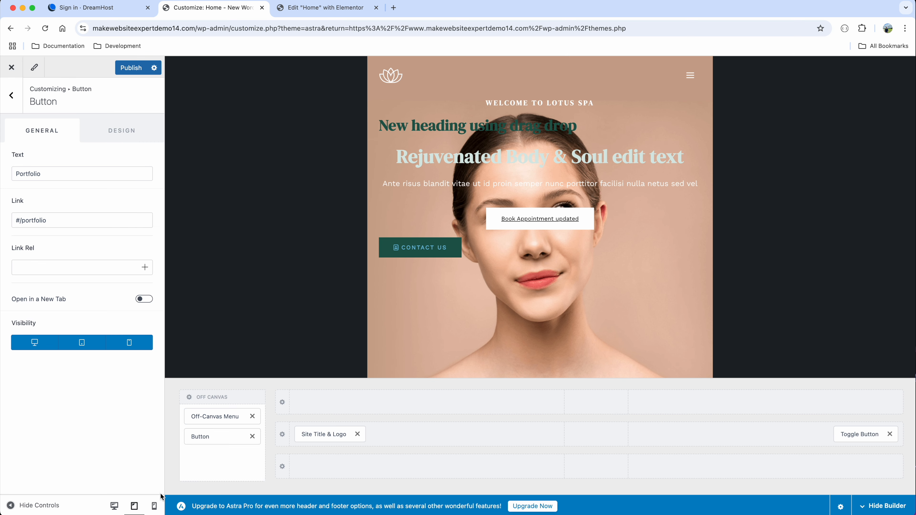
- Inspect the expanded header menu in the mobile preview and in the tablet preview
click(155, 507)
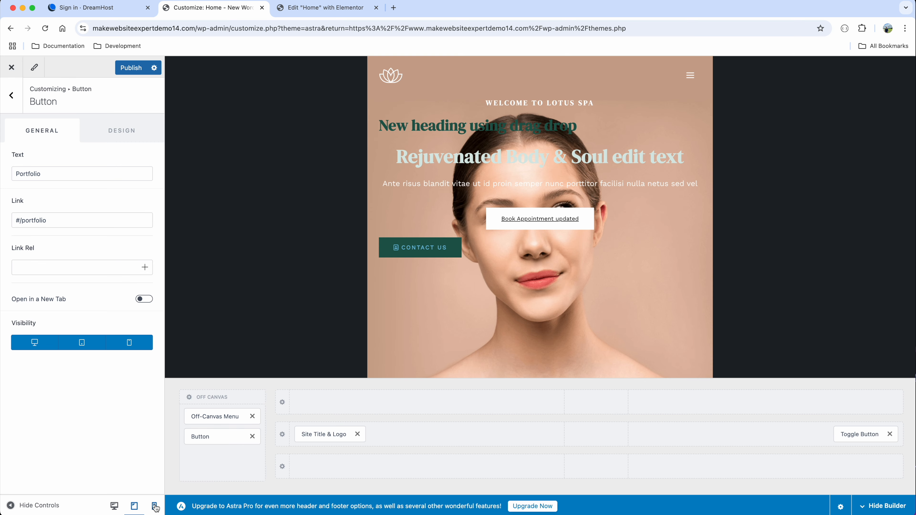
click(155, 507)
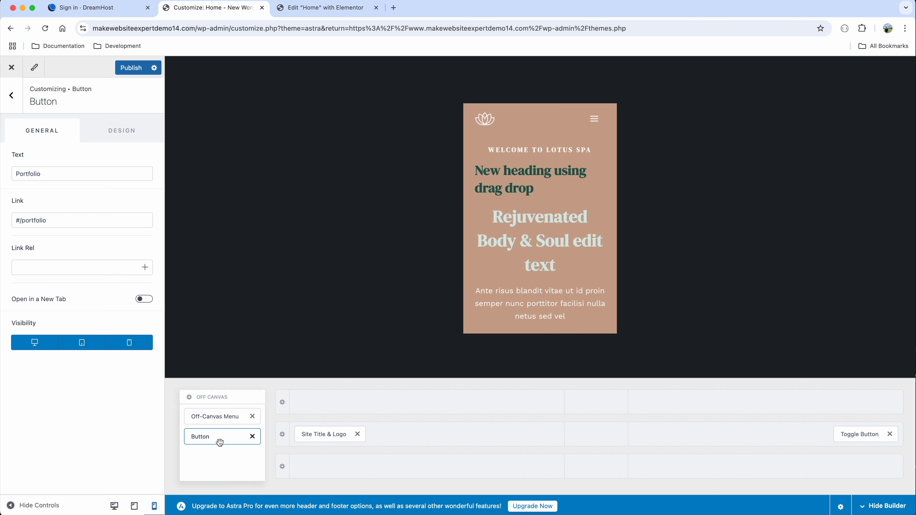
click(598, 121)
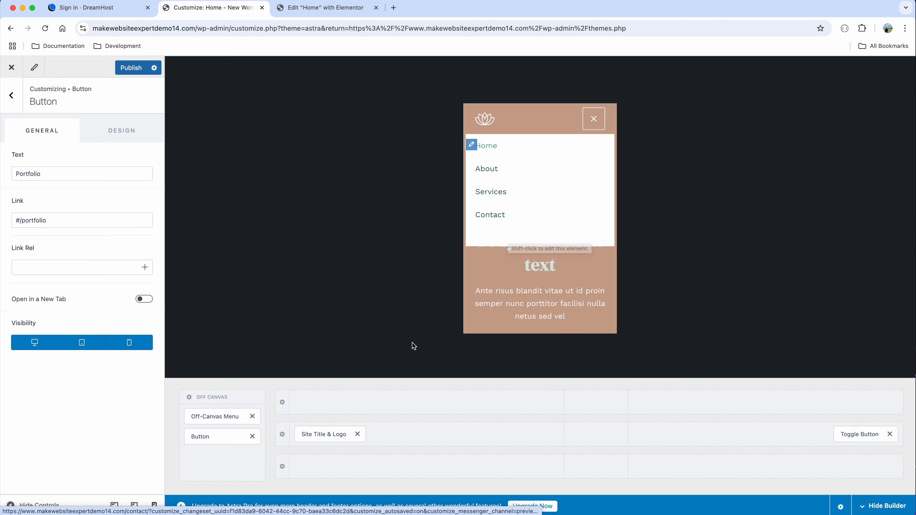
click(134, 505)
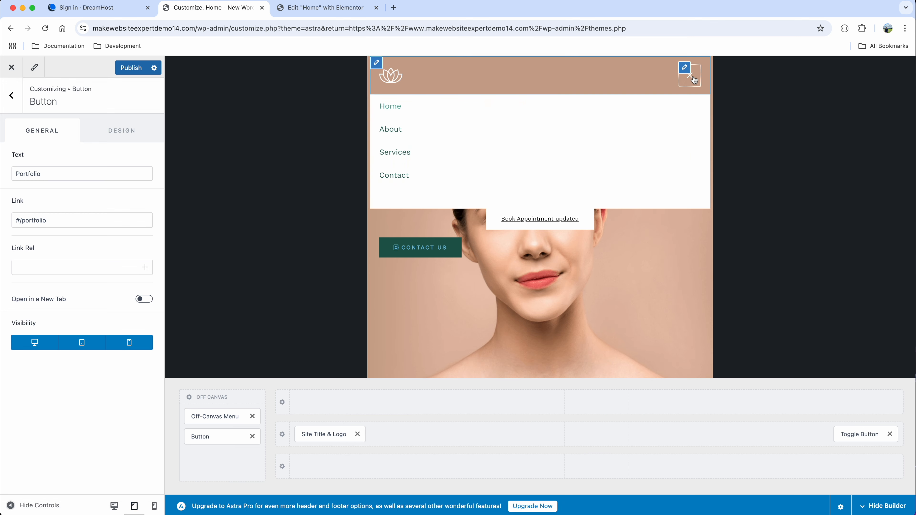
- Set the normal text color of the header button to black in the tablet view
click(138, 139)
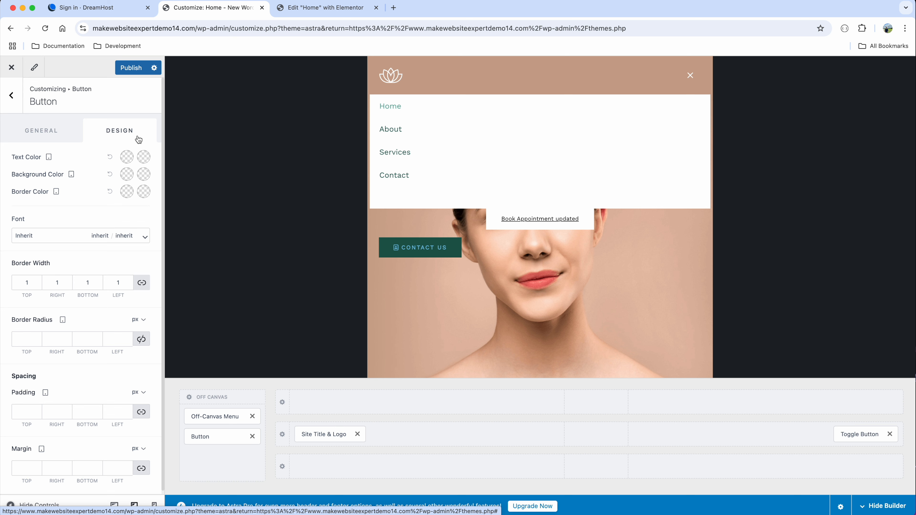
click(127, 159)
click(108, 180)
click(121, 137)
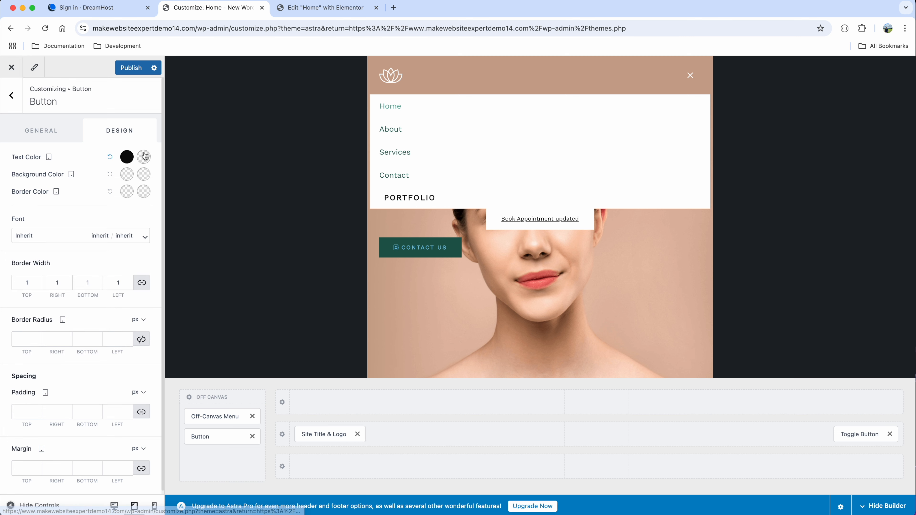
- Set the header button's hover text color to black in the tablet view and check it in the header menu
click(145, 162)
click(136, 180)
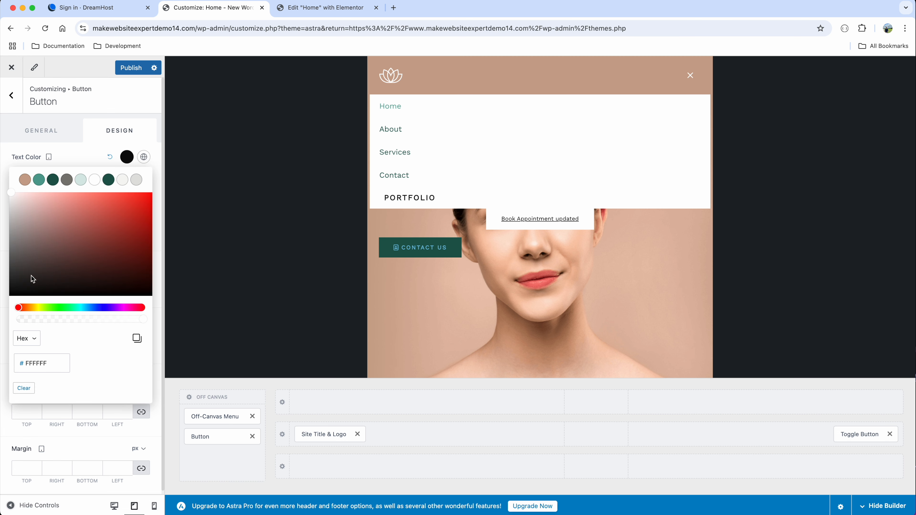
click(23, 294)
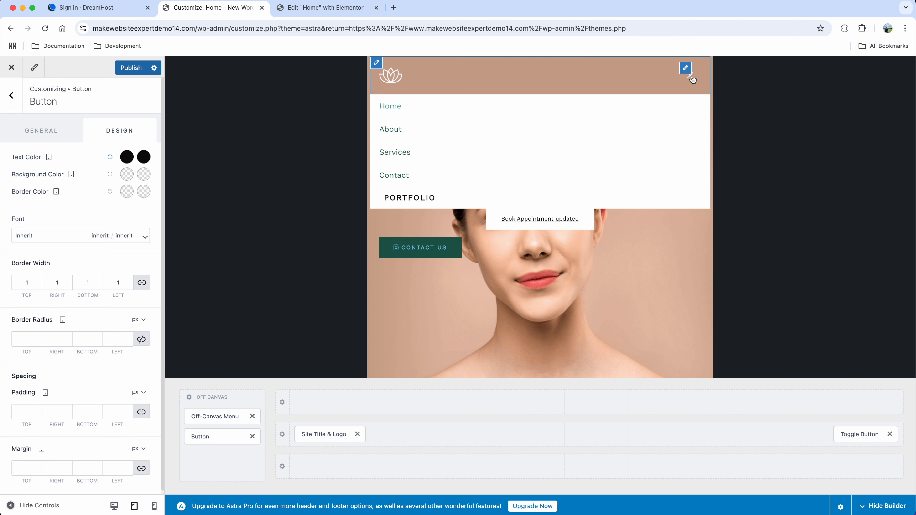
click(691, 78)
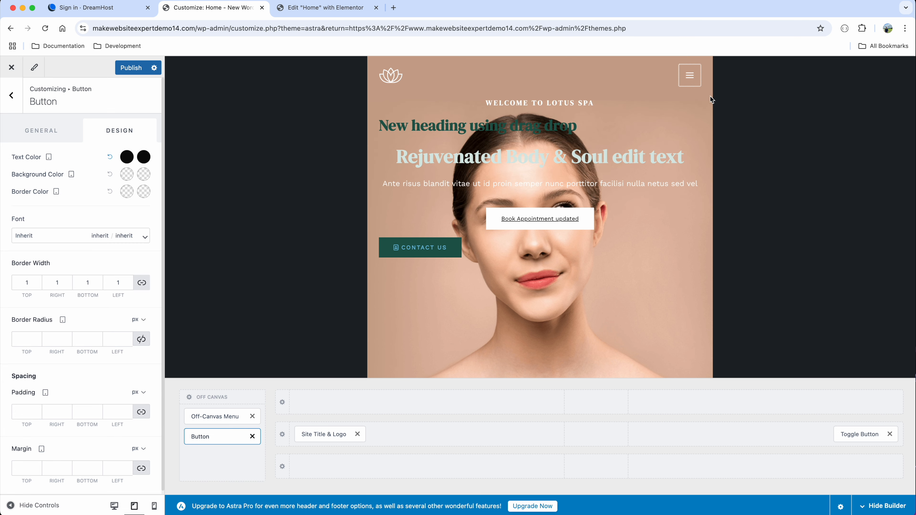
click(688, 76)
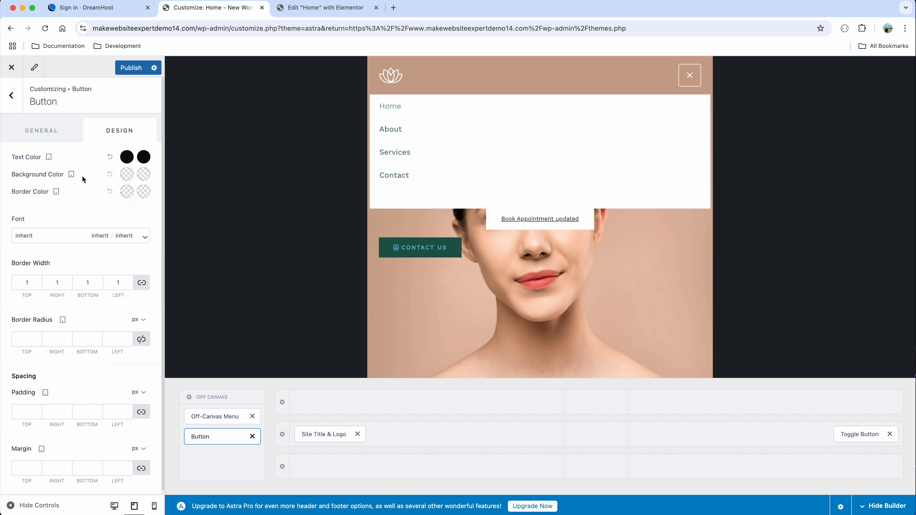
- Set the header button's tablet background color to dark green 205B4F for normal and pale green D9E8E5 for hover
click(125, 176)
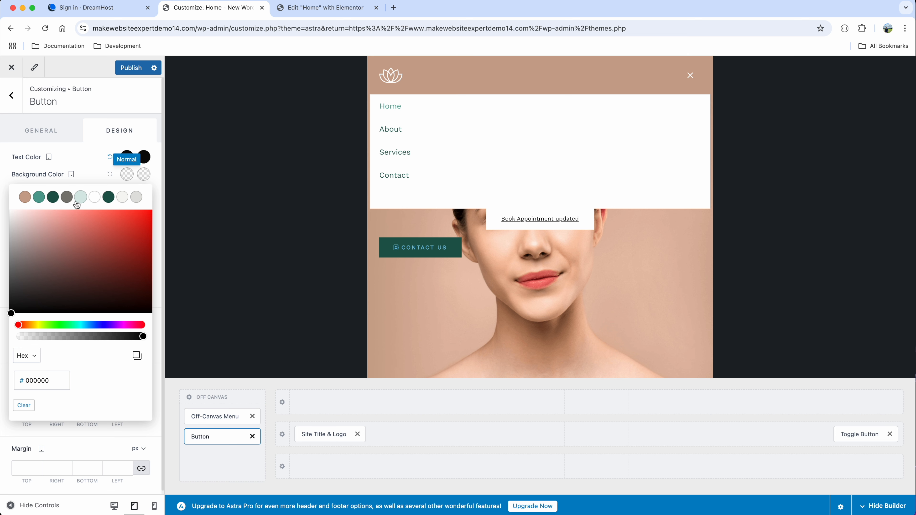
click(52, 196)
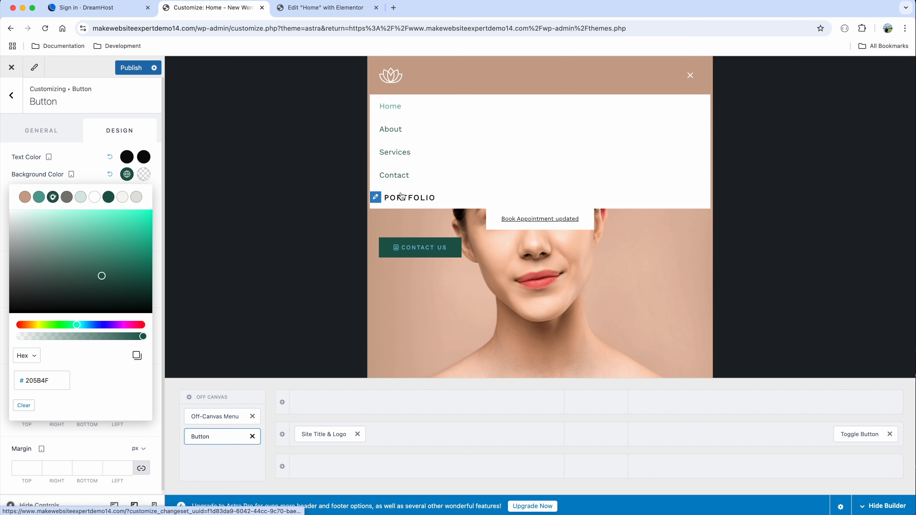
click(144, 175)
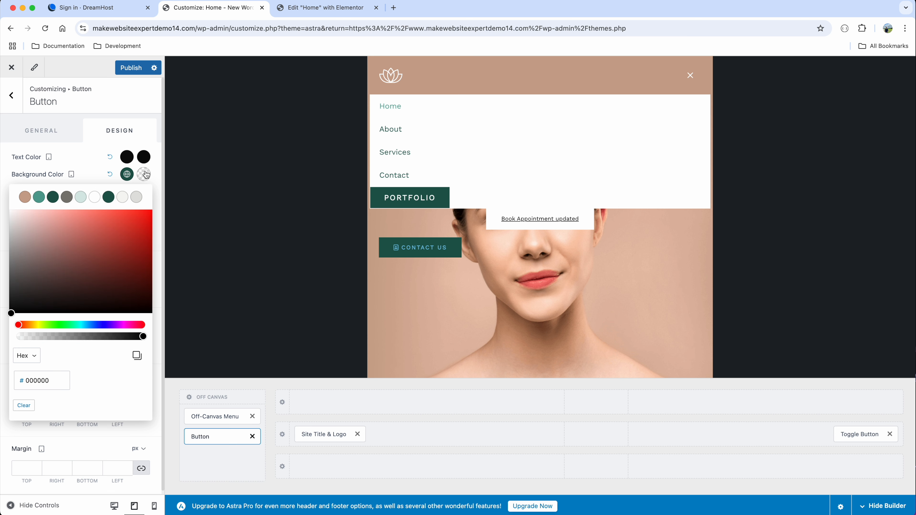
click(81, 197)
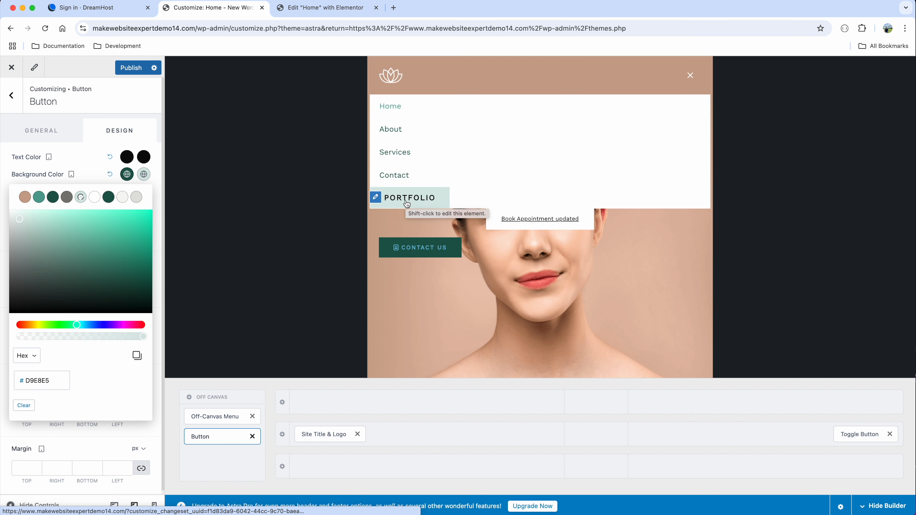
click(105, 418)
- Set the header button's mobile hover background color to yellow EAEA20, and check the expanded header menu in the tablet view
click(154, 506)
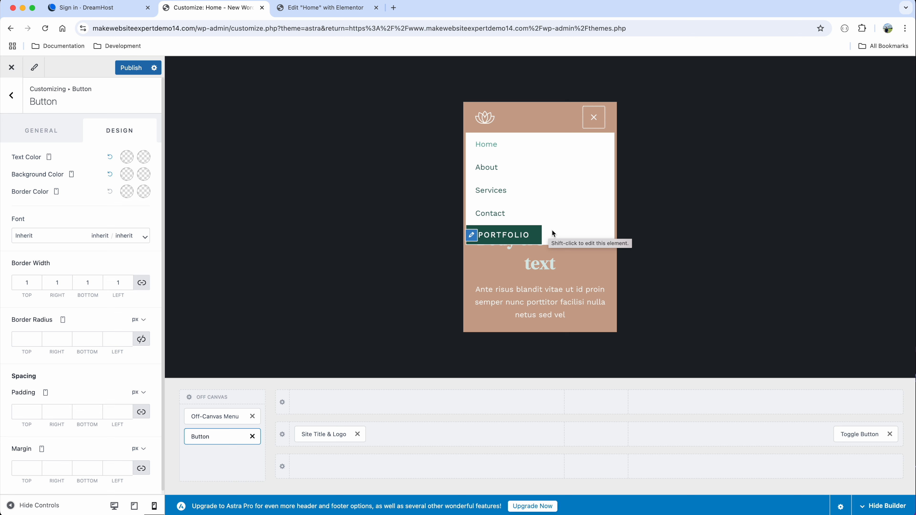
click(143, 174)
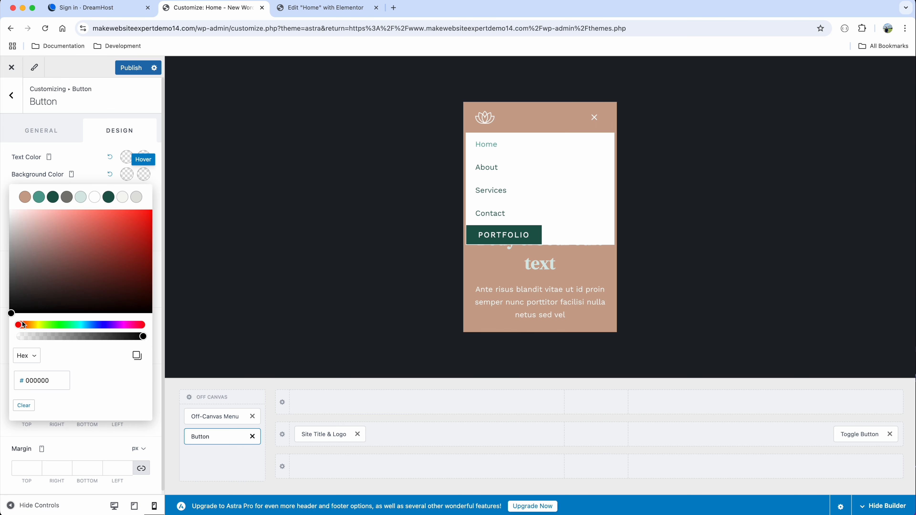
click(37, 325)
click(131, 218)
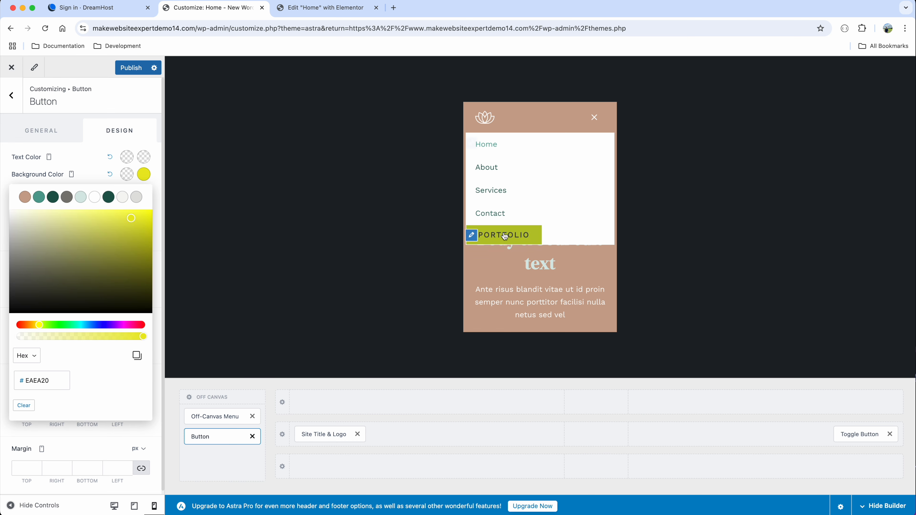
click(208, 184)
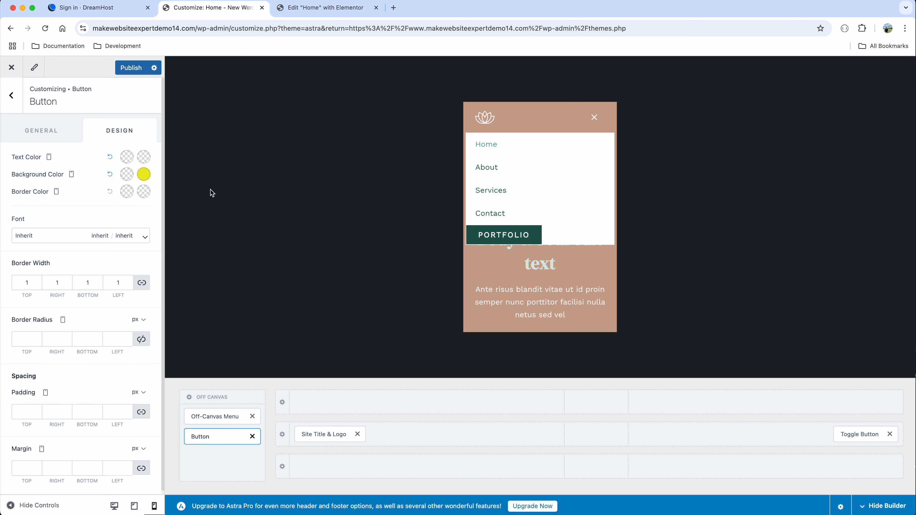
click(134, 505)
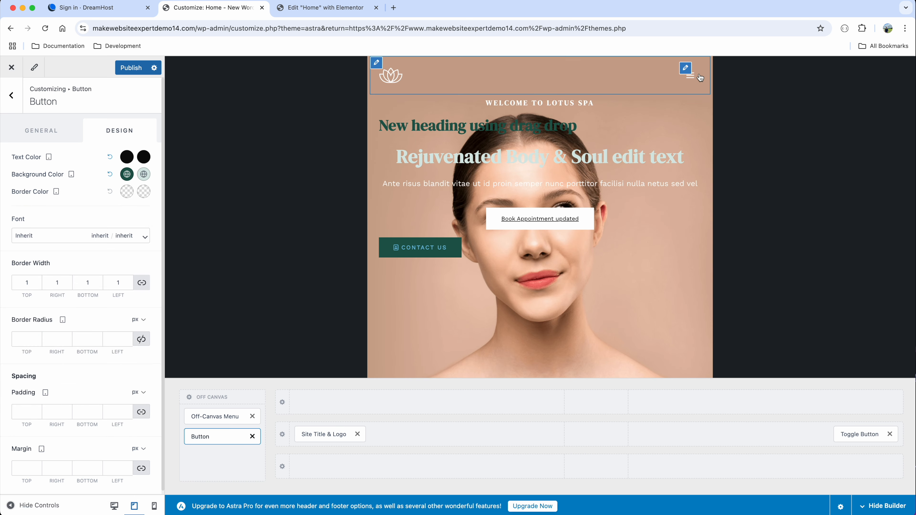
click(692, 83)
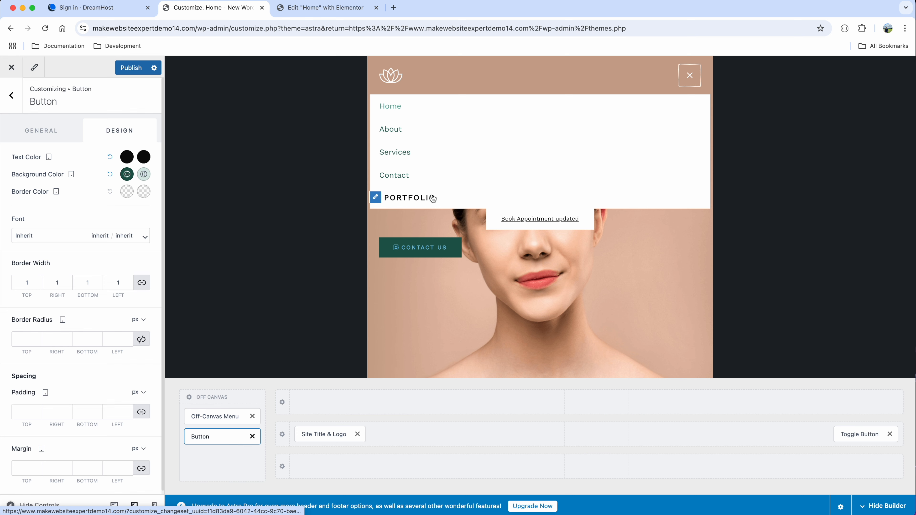
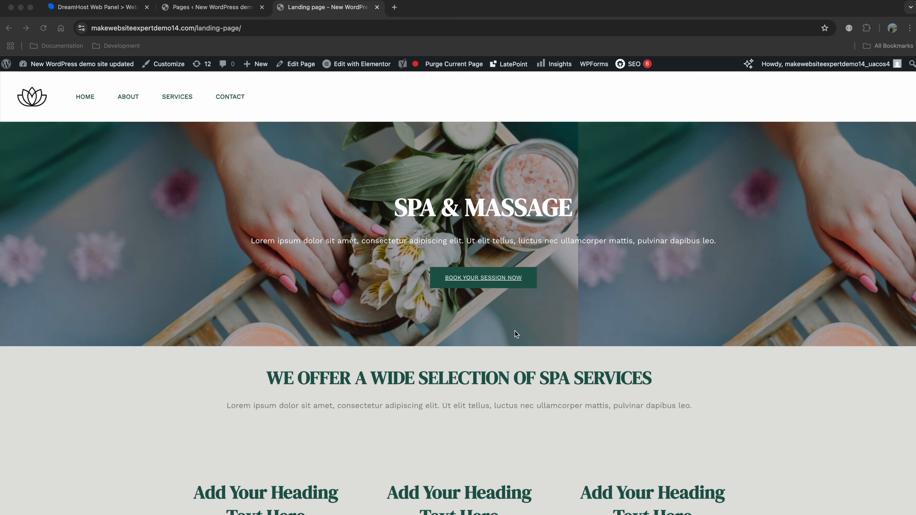
- Examine the finished landing page, including its session booking popup, image sections, map and contact form
click(483, 277)
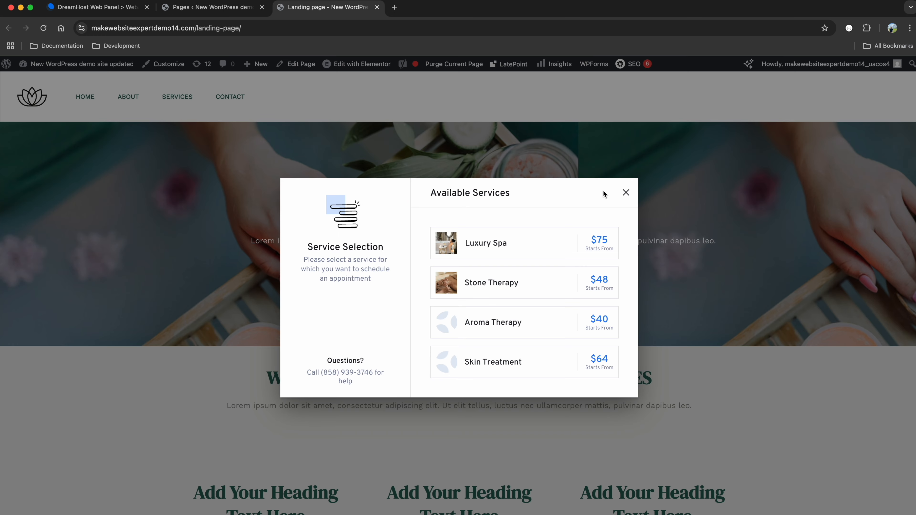
click(626, 194)
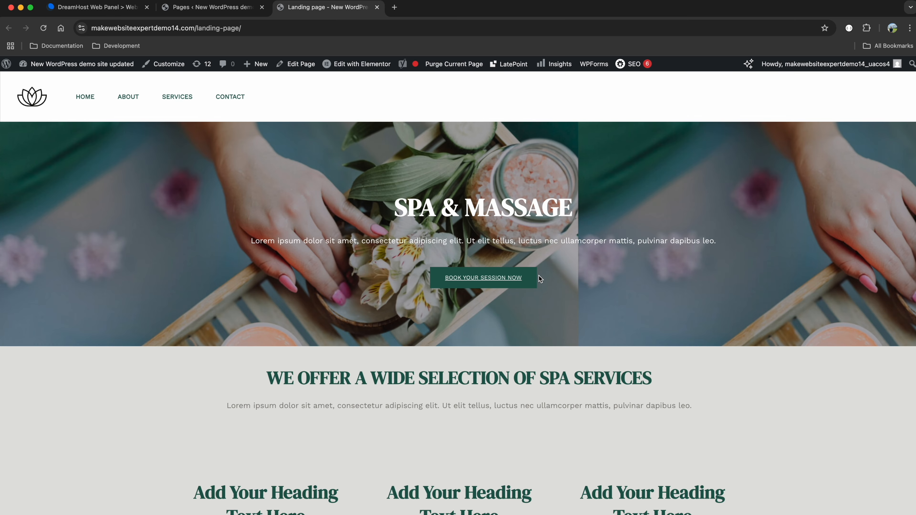
scroll(539, 276, down, 15)
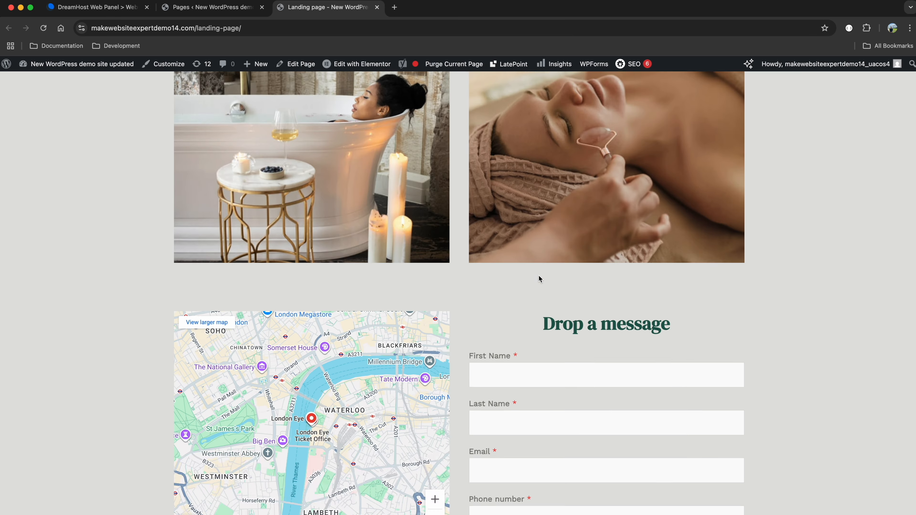
scroll(538, 275, down, 7)
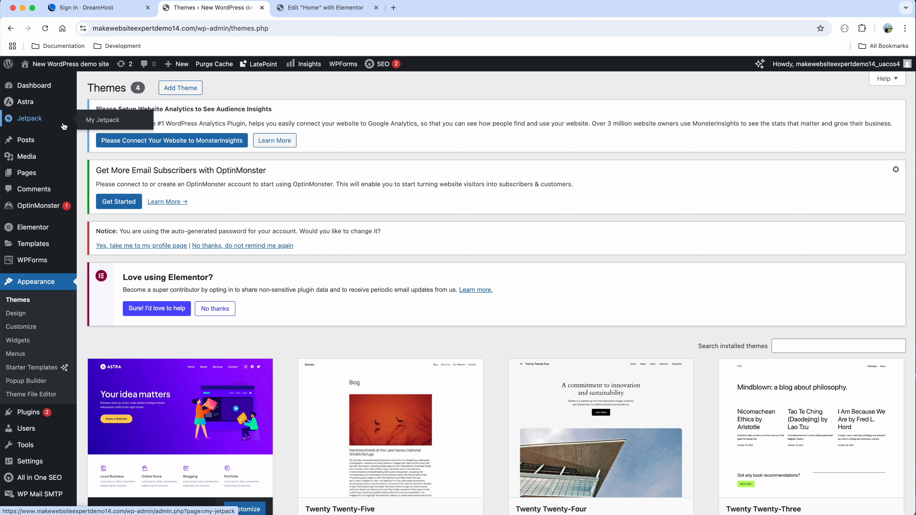
- Create a new page titled "Landing page" and open it in the Elementor editor
mouse_move(43, 173)
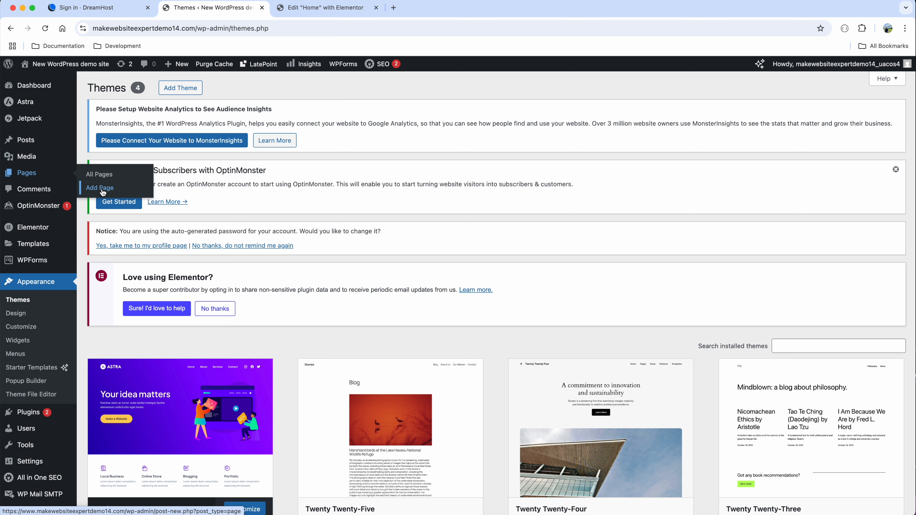
click(103, 188)
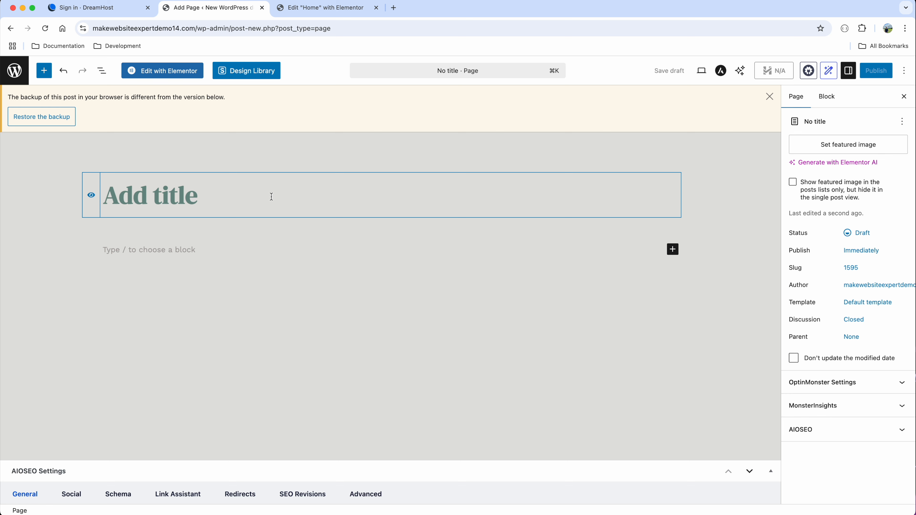
text(Landing page)
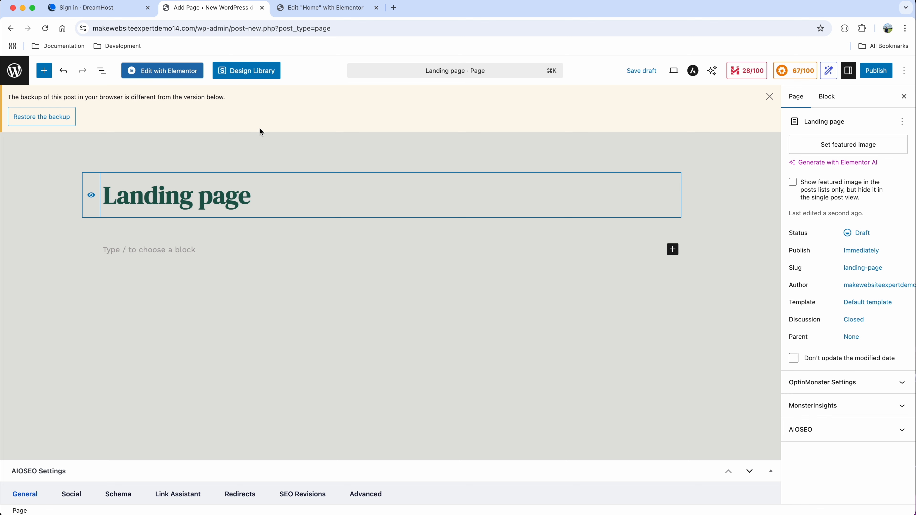
click(180, 81)
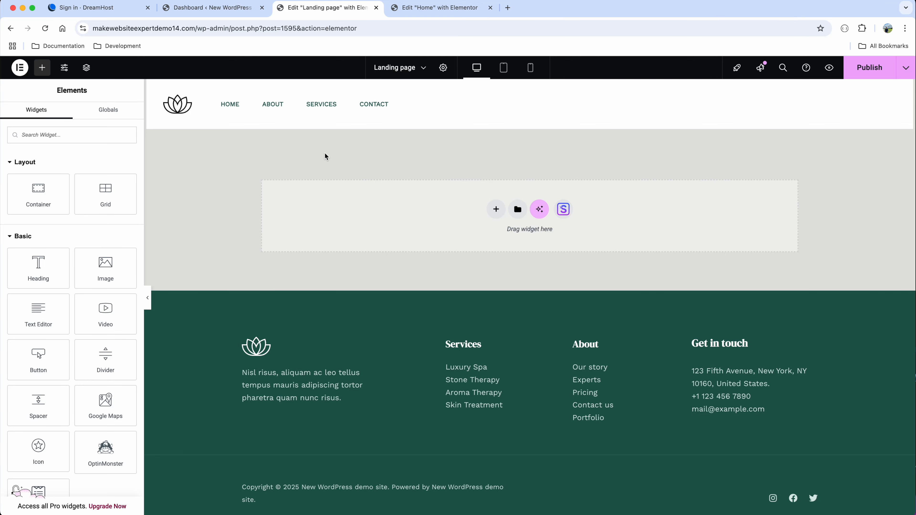
- Add a single-column flexbox container with vertical direction to the empty landing page
click(494, 214)
click(483, 228)
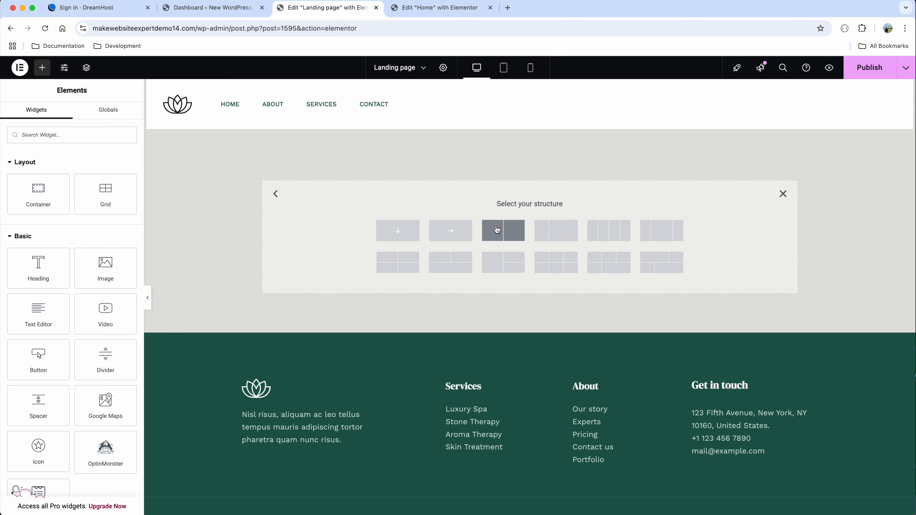
click(402, 234)
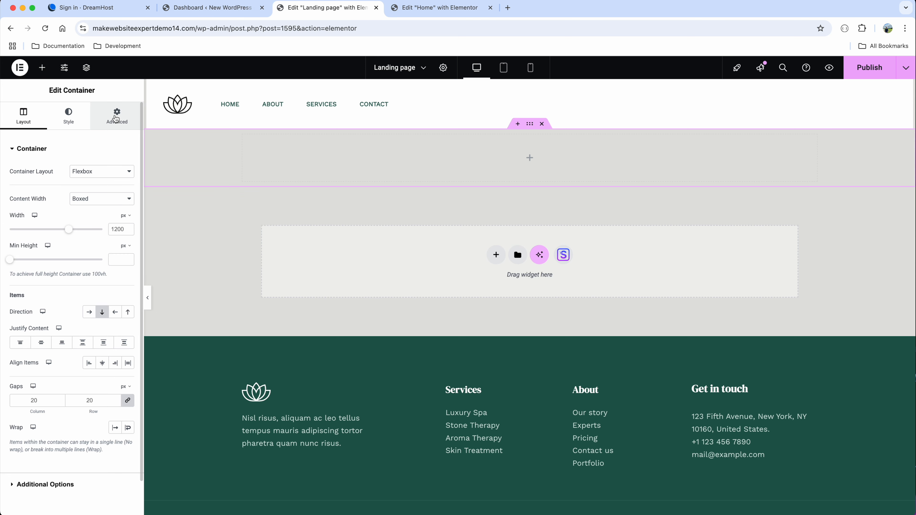
- Set the container's unlinked padding to 140 px top, 40 px right, 120 px bottom and 140 px left
click(115, 119)
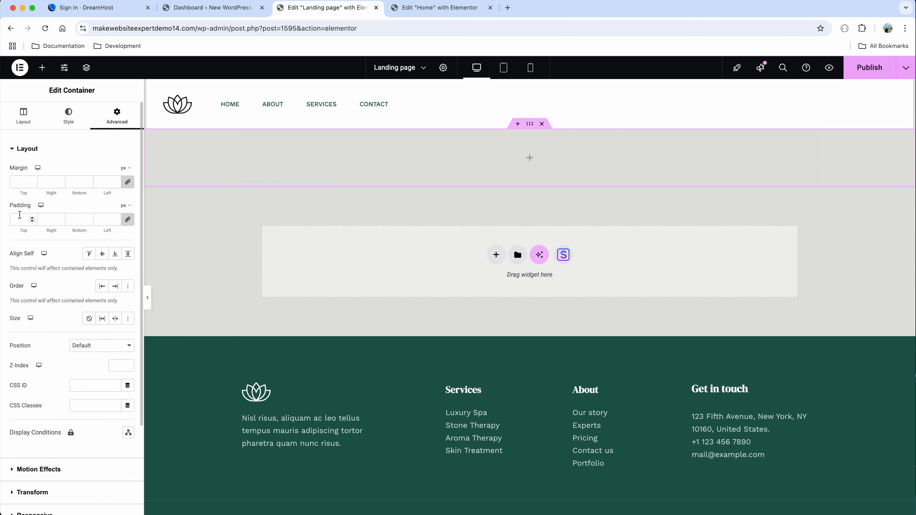
click(128, 220)
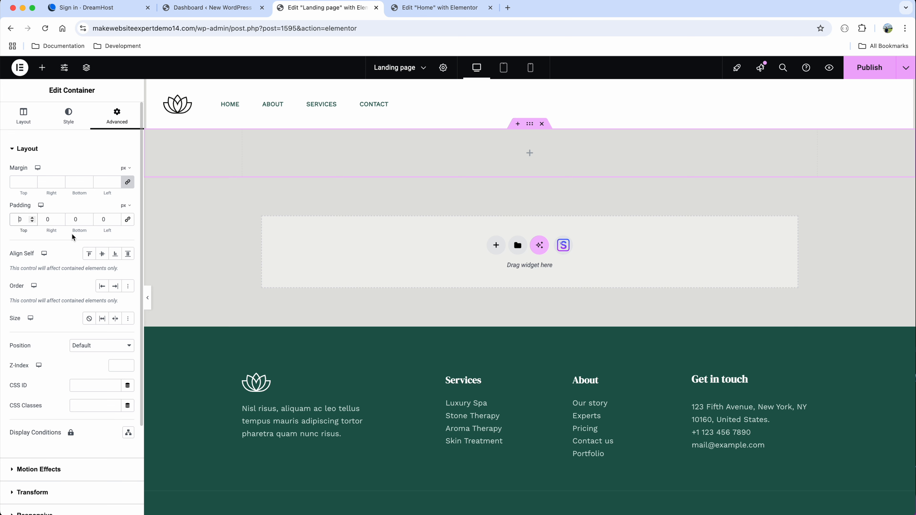
text(140)
key(Tab)
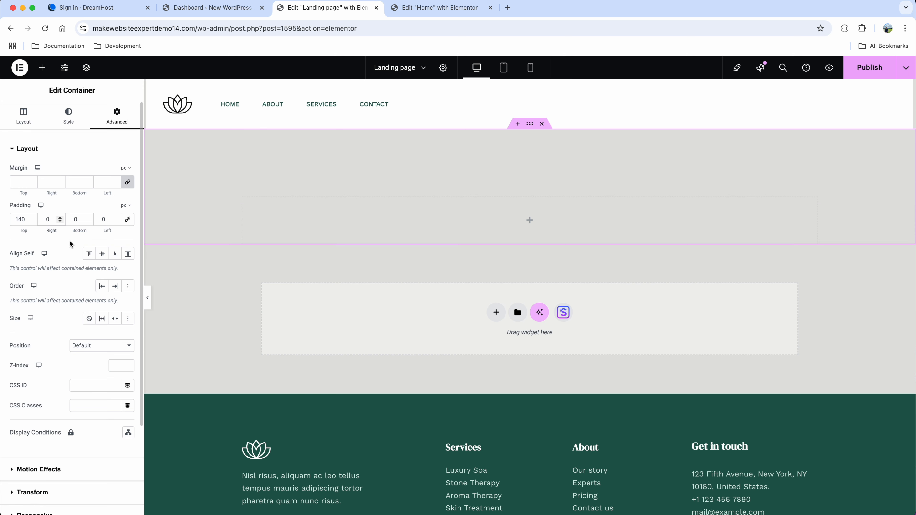
key(BackSpace)
text(40)
click(88, 224)
key(BackSpace)
text(120)
click(103, 219)
key(BackSpace)
text(140)
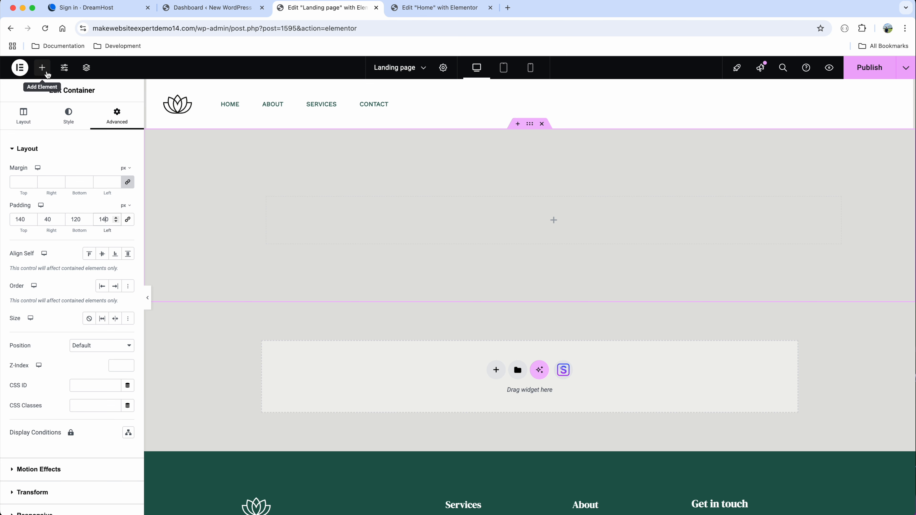
- Find the Heading widget and place it in the padded container
click(48, 74)
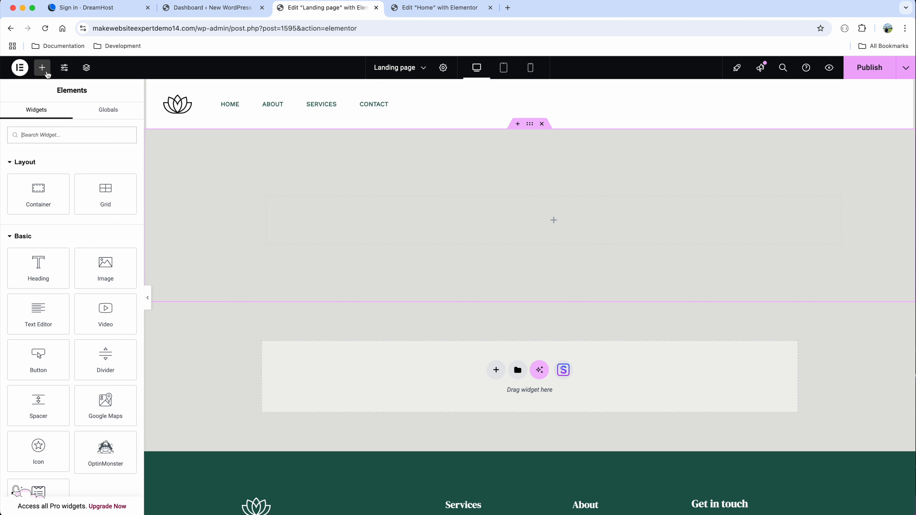
click(61, 134)
text(head)
drag(37, 170, 443, 215)
- Find the Text Editor widget and place it directly below the heading in the container
click(43, 67)
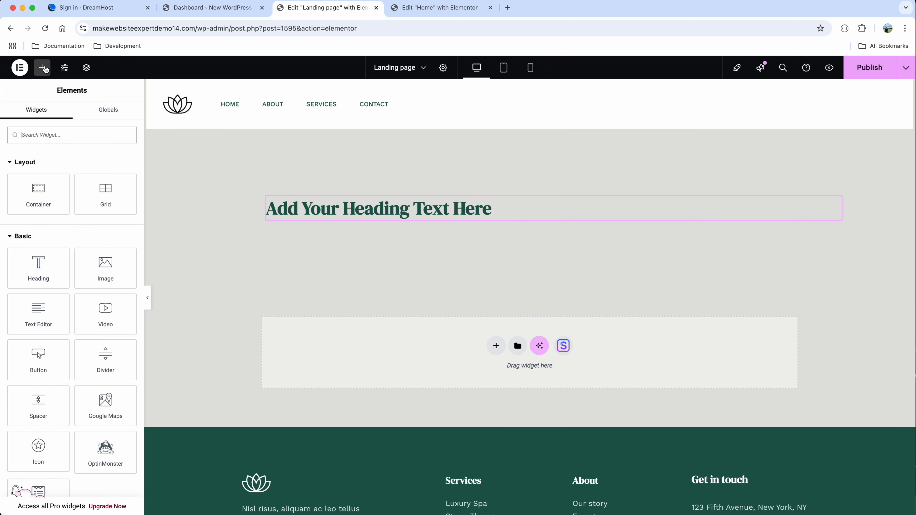
text(text)
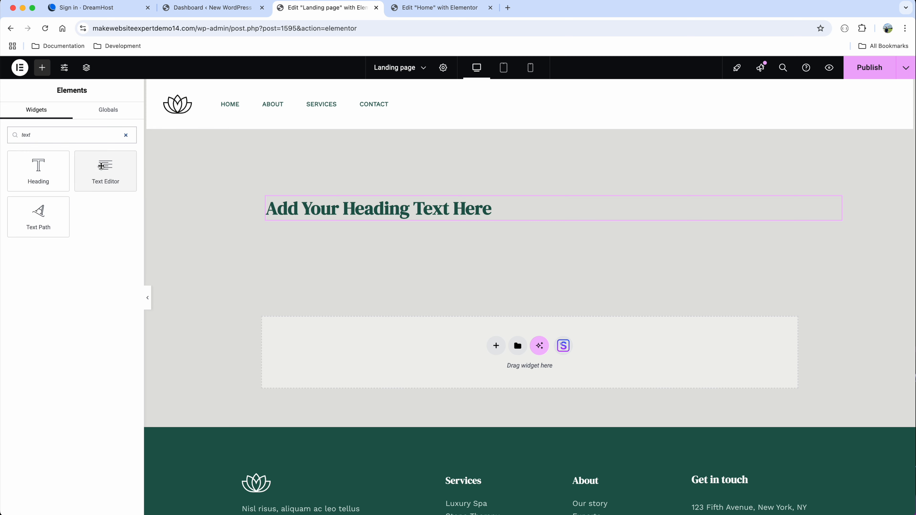
drag(105, 168, 323, 219)
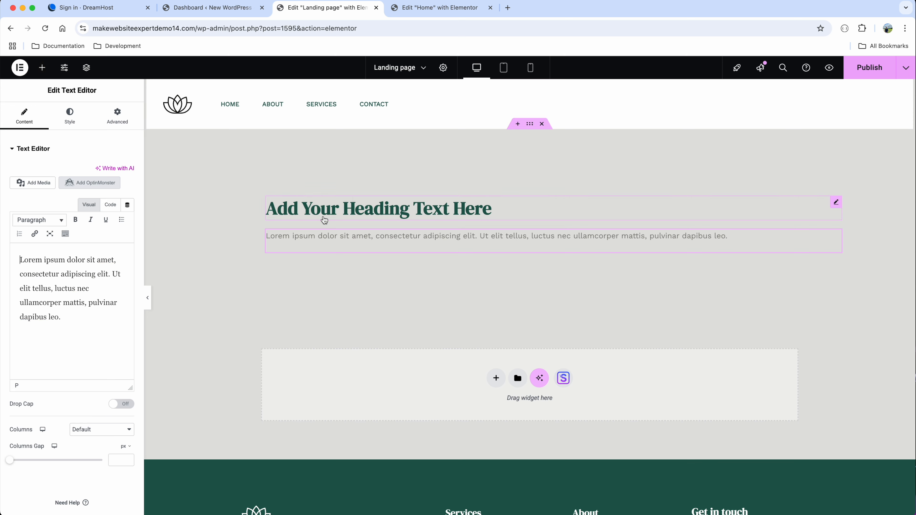
- Find the Button widget and place it below the text paragraph in the container
click(42, 68)
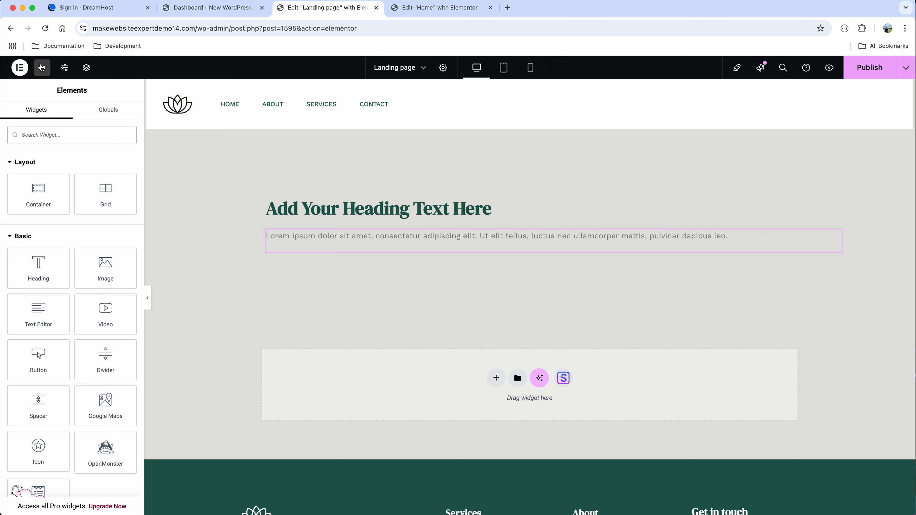
text(butt)
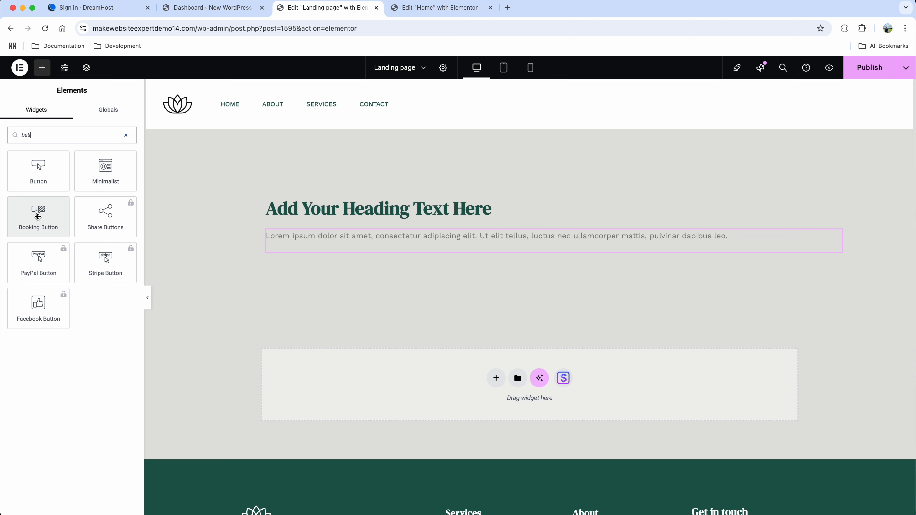
drag(40, 167, 415, 248)
- Set the content width of the container holding the hero content to Full Width
click(530, 125)
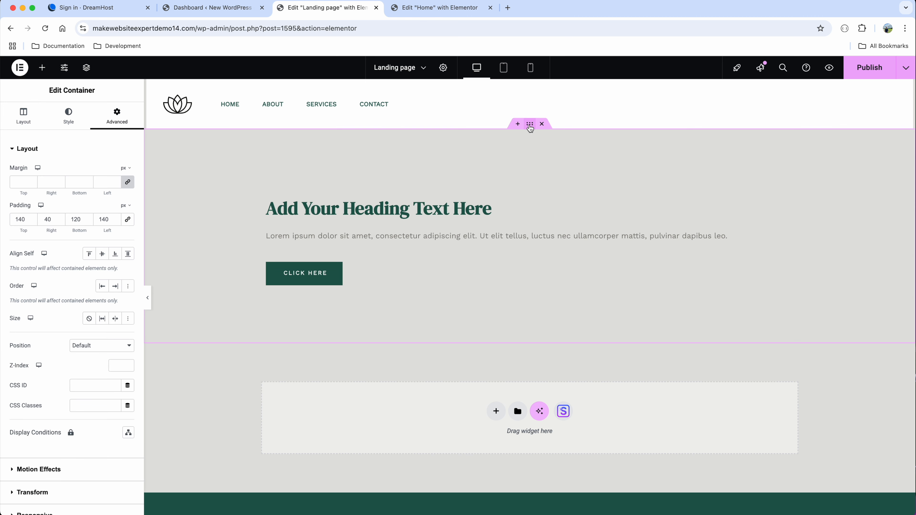
click(23, 113)
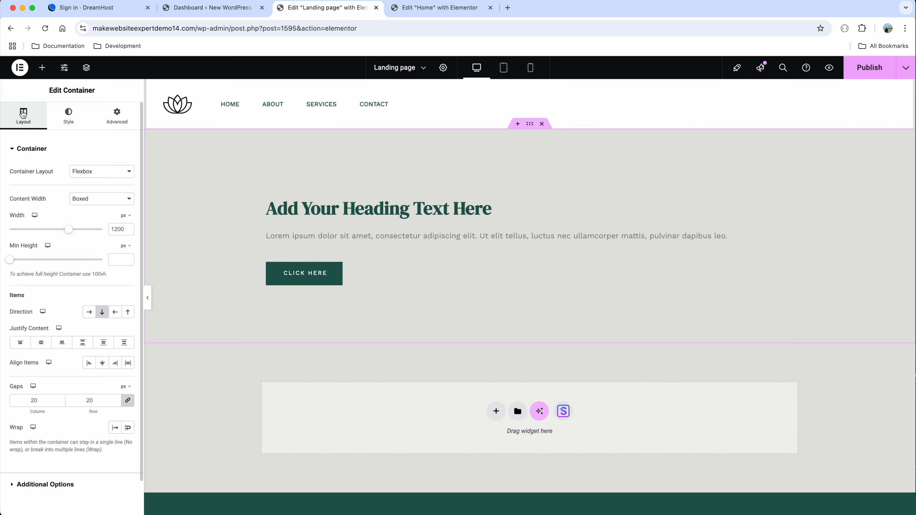
click(104, 199)
click(105, 213)
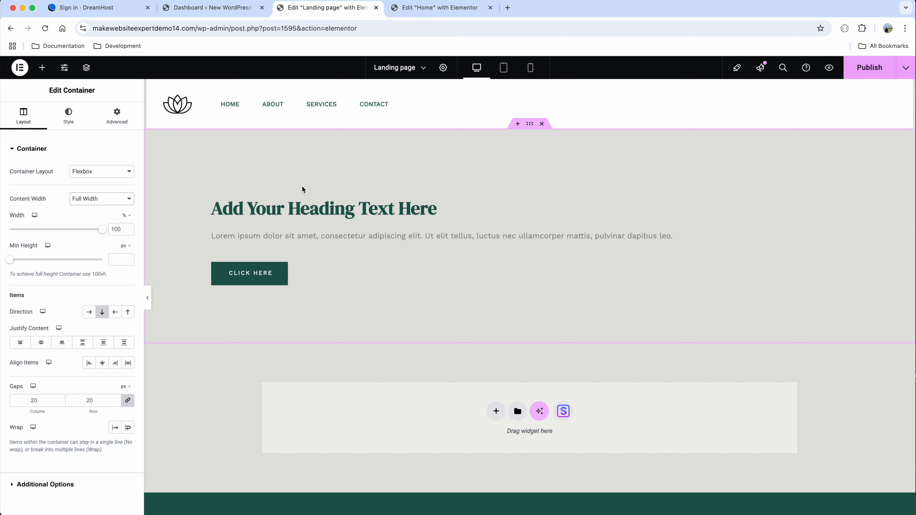
- Give the container a classic background using the media library image lotus-spa-template-homepage-video-thumbnail.jpg
click(69, 116)
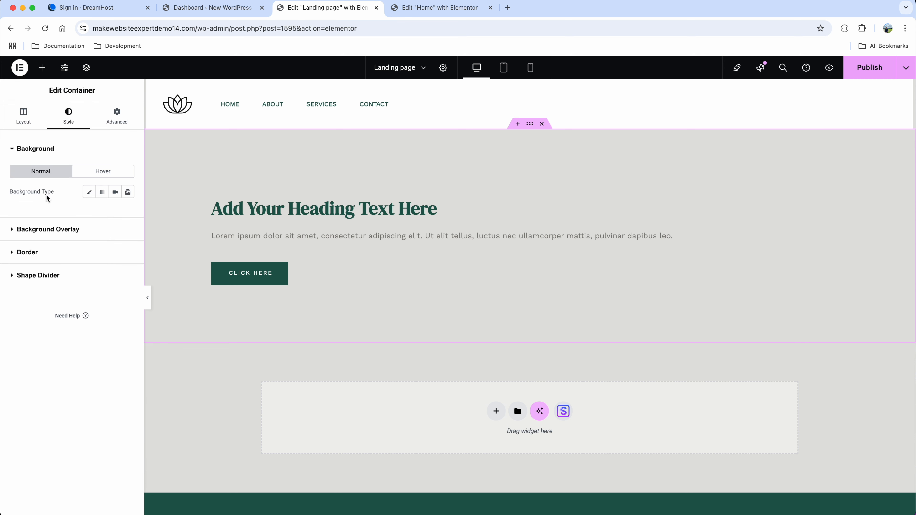
click(88, 193)
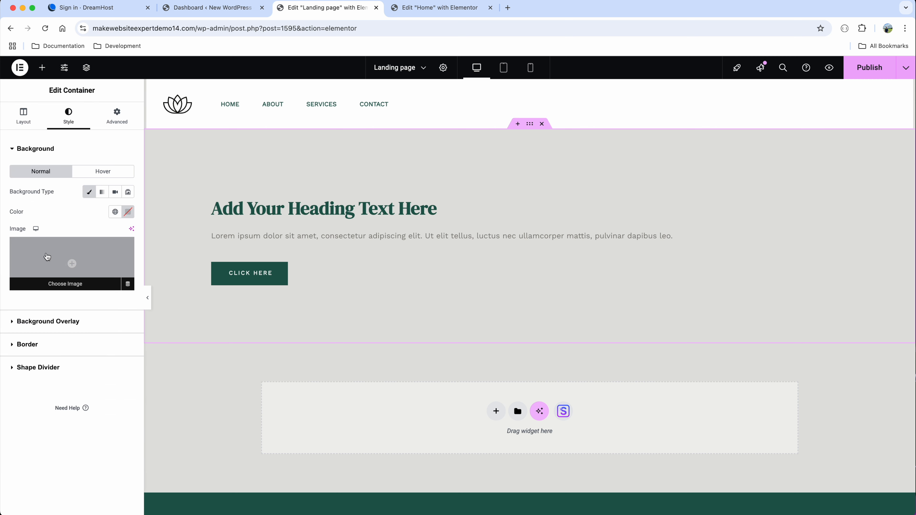
click(66, 283)
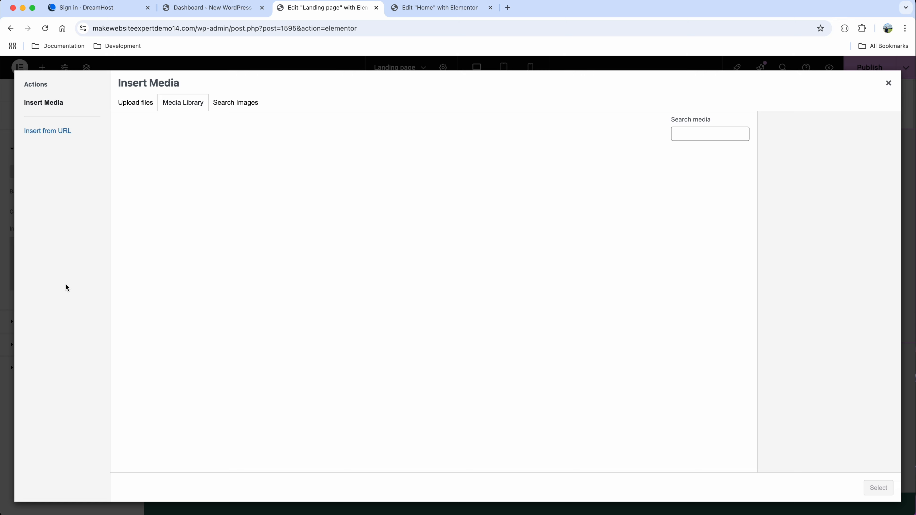
click(299, 403)
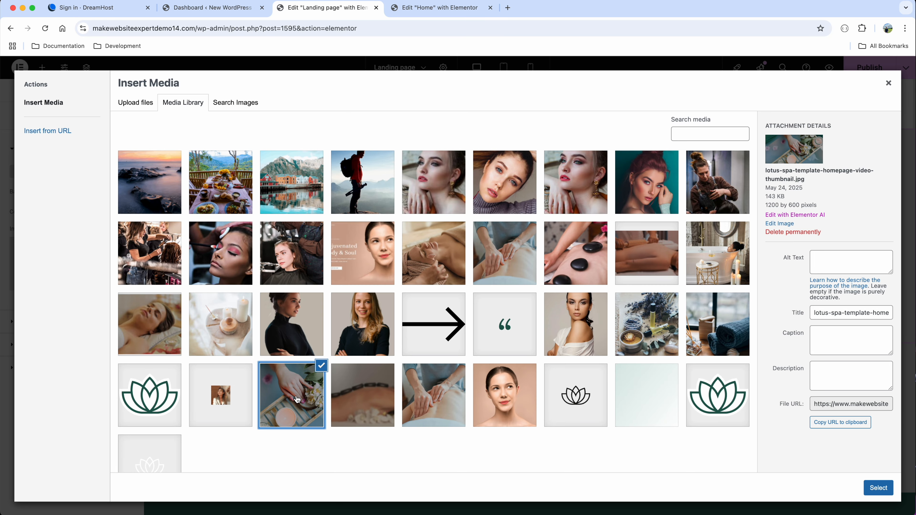
click(878, 489)
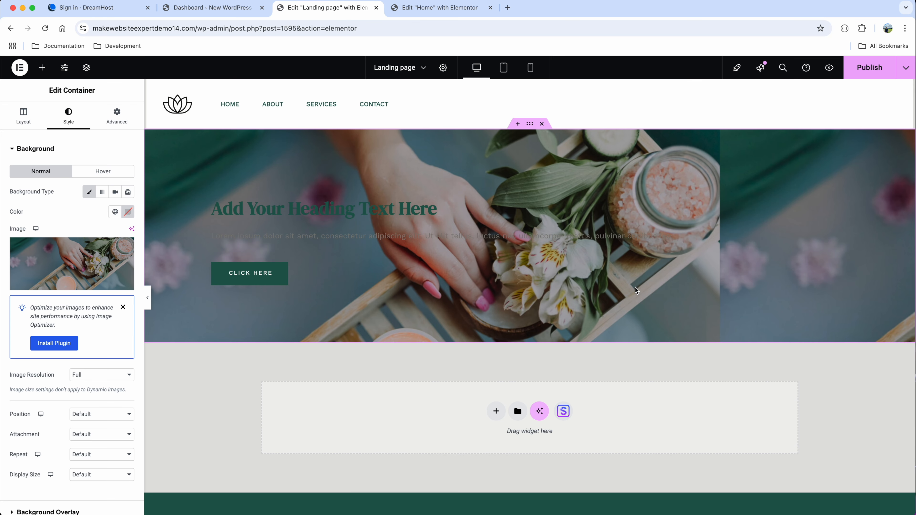
- Change the heading text to "SPA & MASSAGE" and set its HTML tag to H1
click(528, 212)
drag(95, 183, 11, 183)
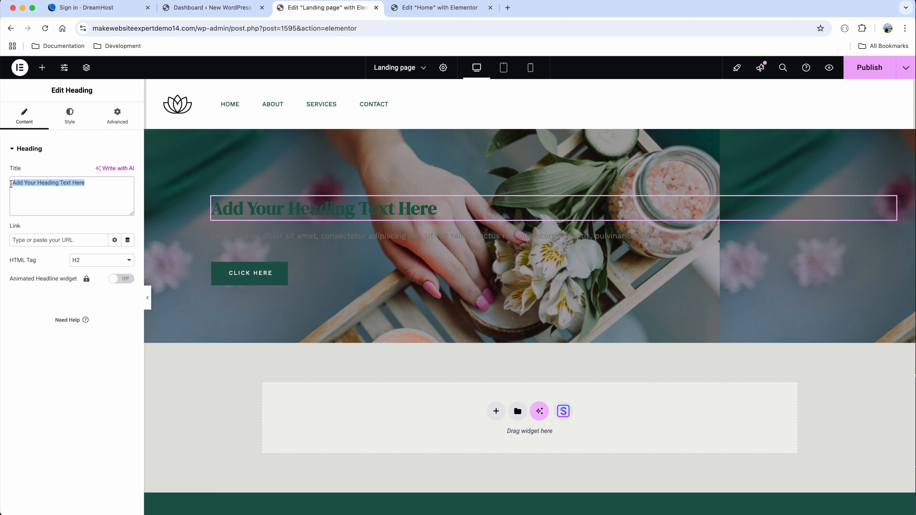
text(SPA &amp; MASSAGE)
click(87, 260)
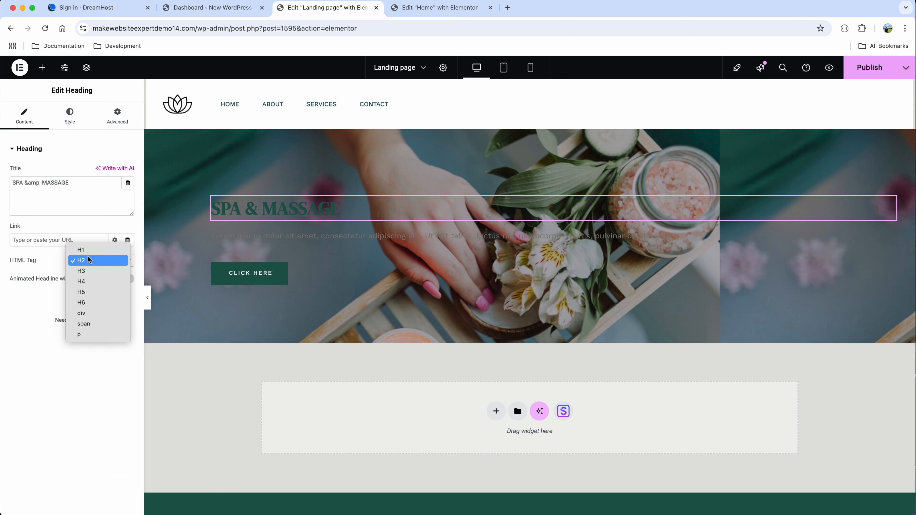
click(89, 252)
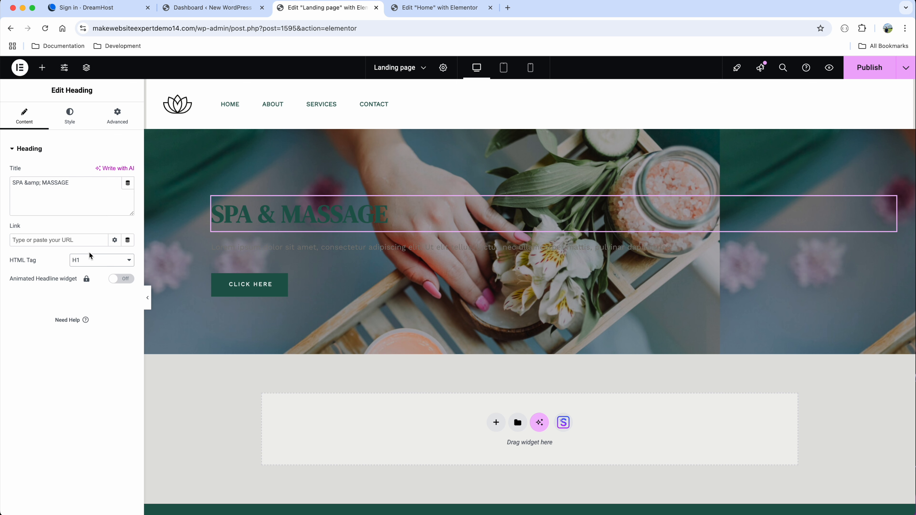
- Centre the heading and set its text color to the global Theme Color 6
click(70, 122)
click(101, 172)
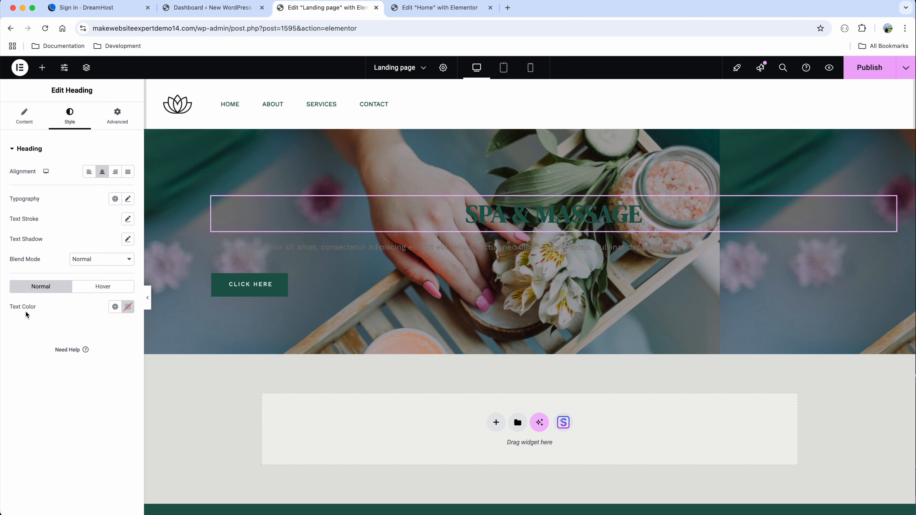
click(115, 307)
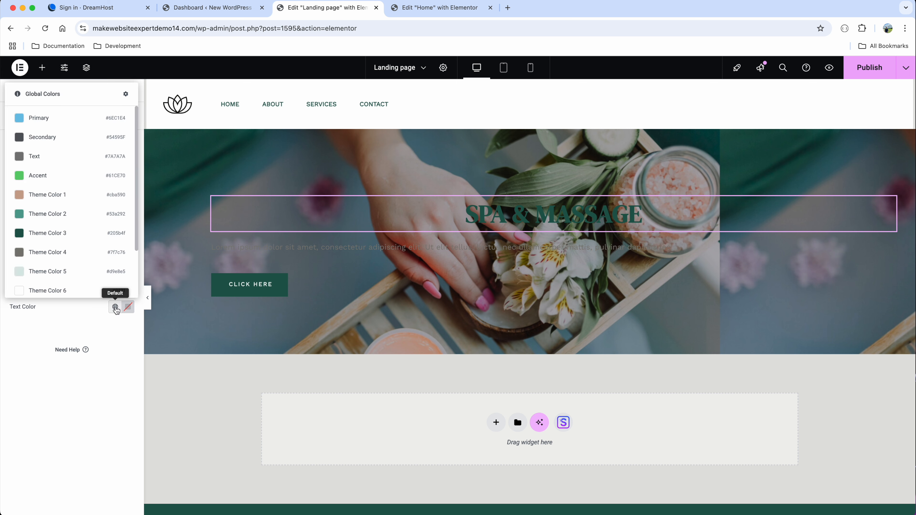
click(77, 292)
- Centre the paragraph below the heading and set its text color to the global Theme Color 6
click(375, 253)
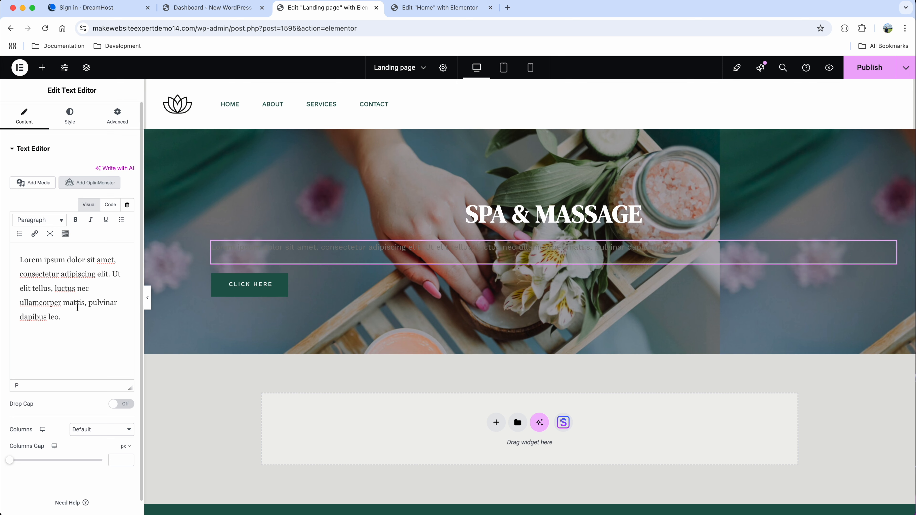
click(72, 129)
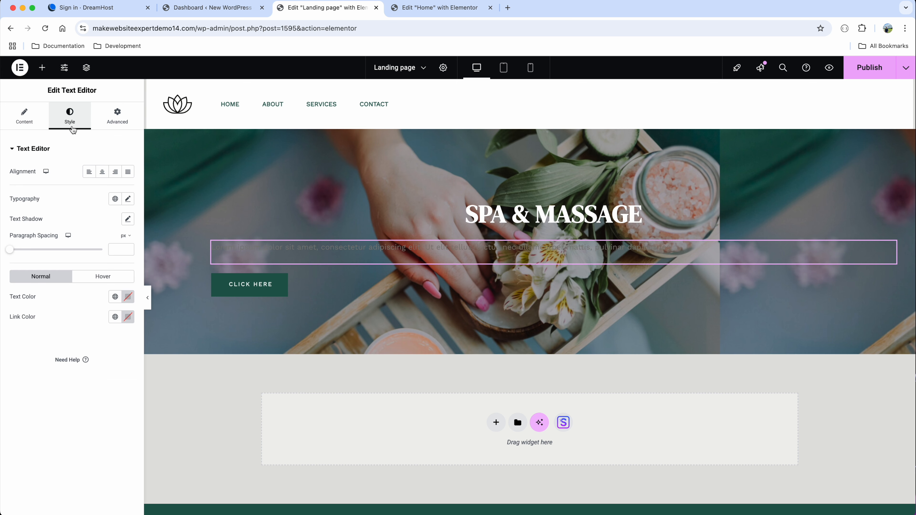
click(103, 173)
click(115, 296)
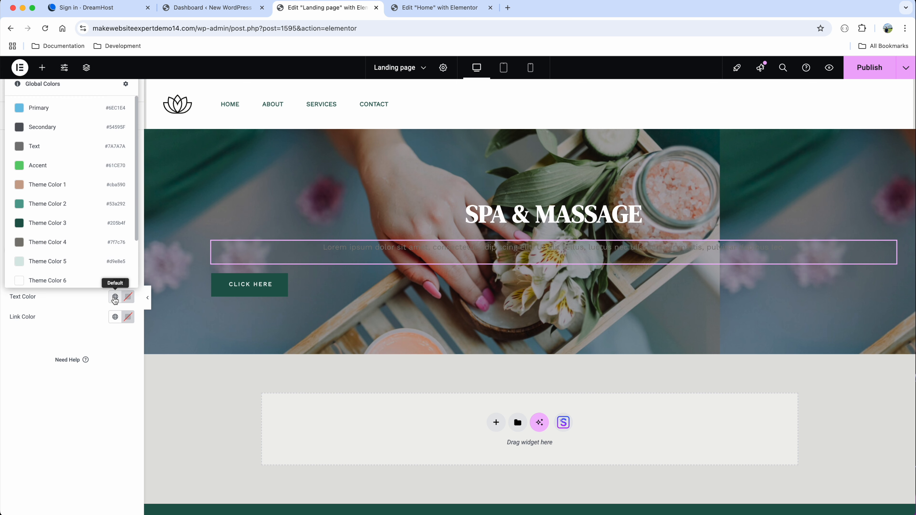
click(102, 280)
- Change the hero button's text to "BOOK YORU SESSION NOW"
click(266, 285)
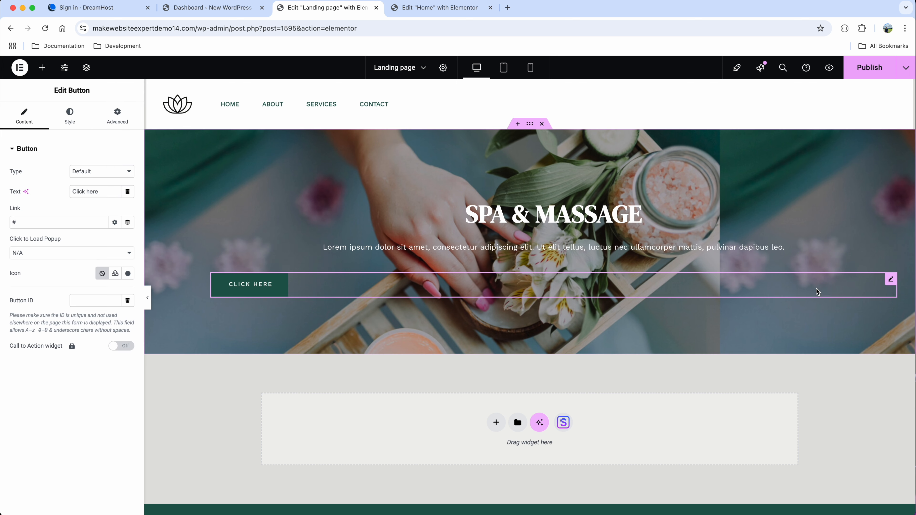
click(103, 192)
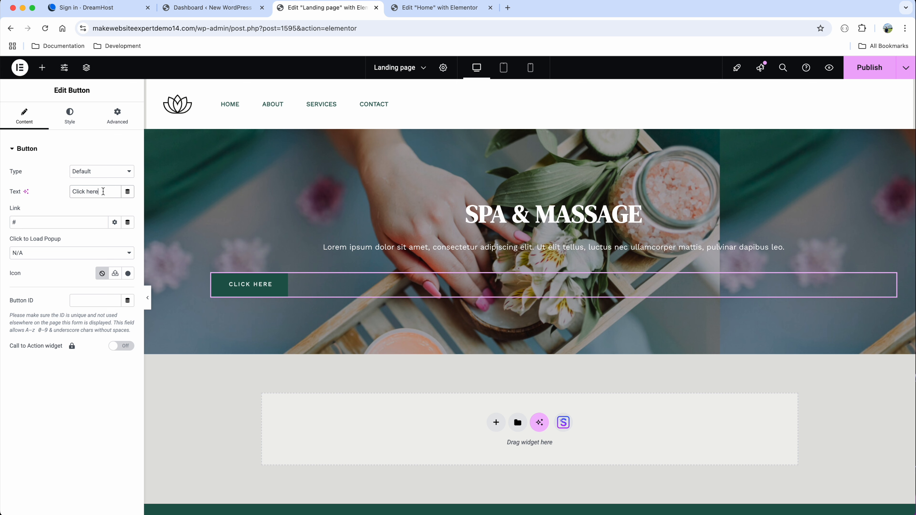
drag(103, 191, 69, 196)
key(BackSpace)
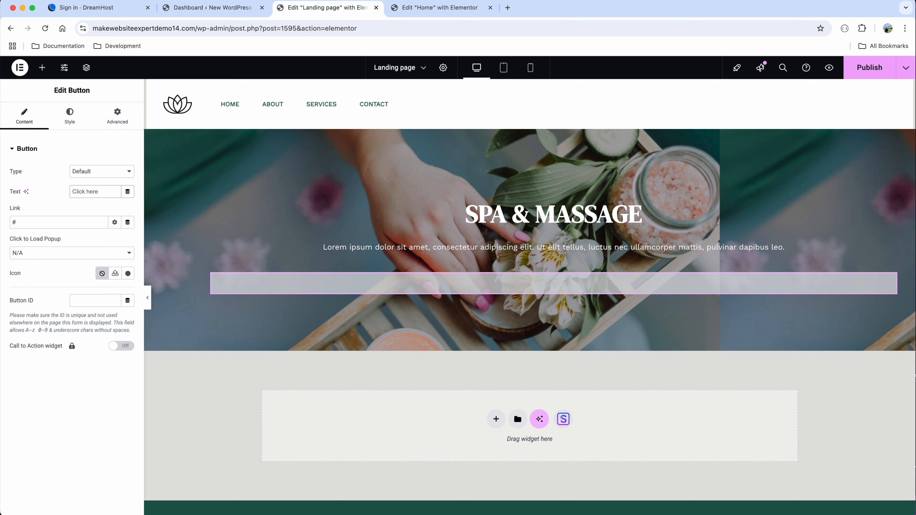
text(BOOK YORU SESSION NOW)
- Link the hero button to the Contact page and centre its position
click(79, 225)
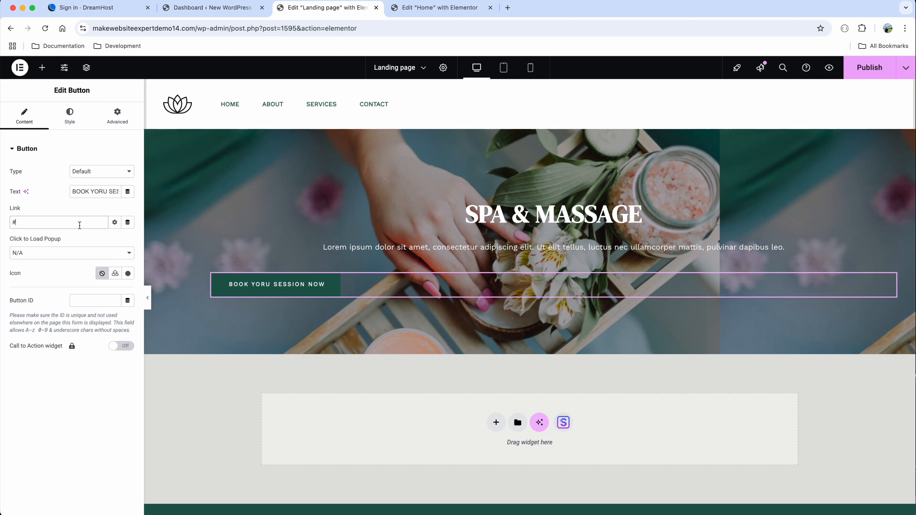
click(79, 223)
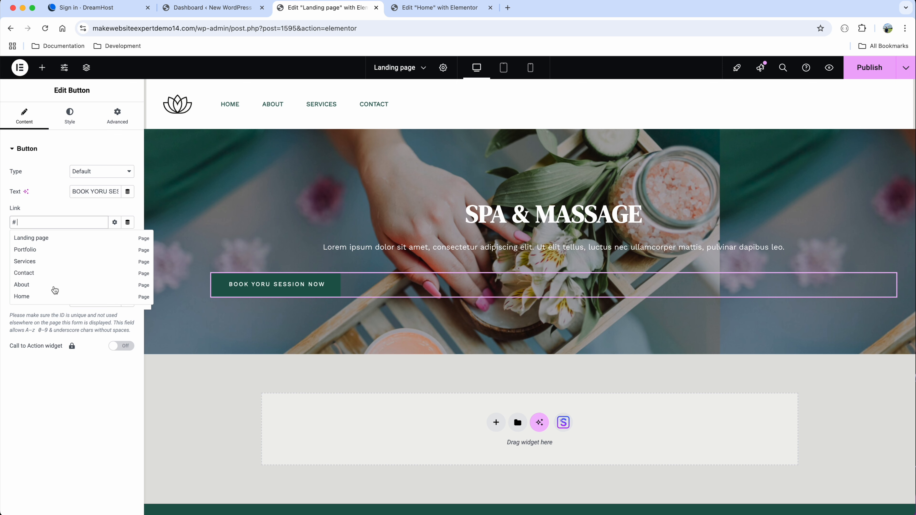
click(29, 275)
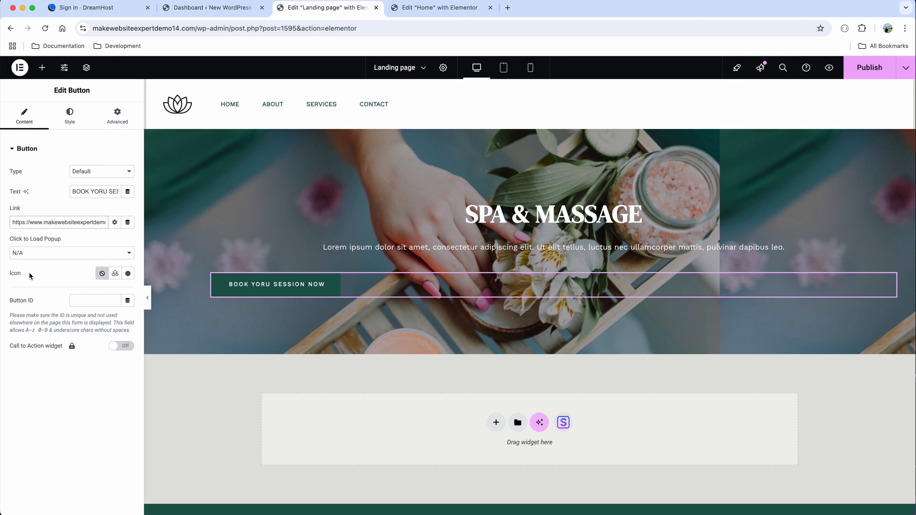
click(70, 119)
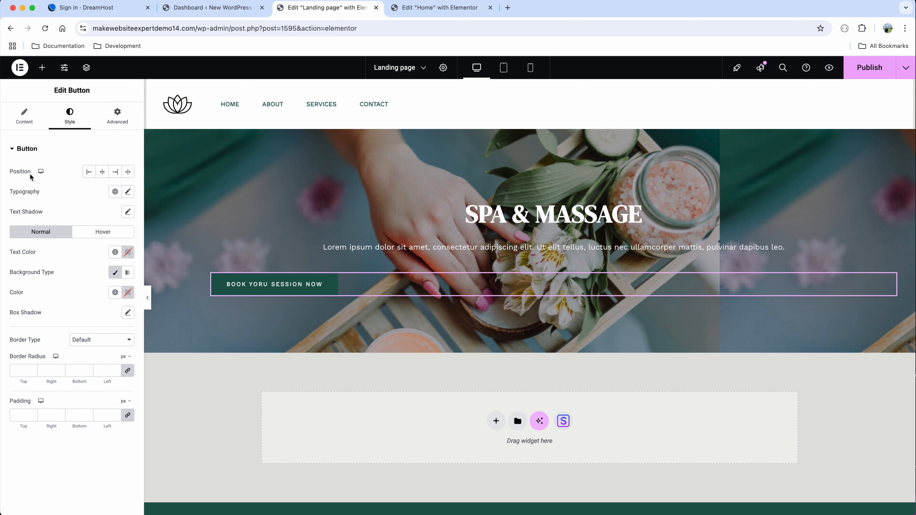
click(103, 173)
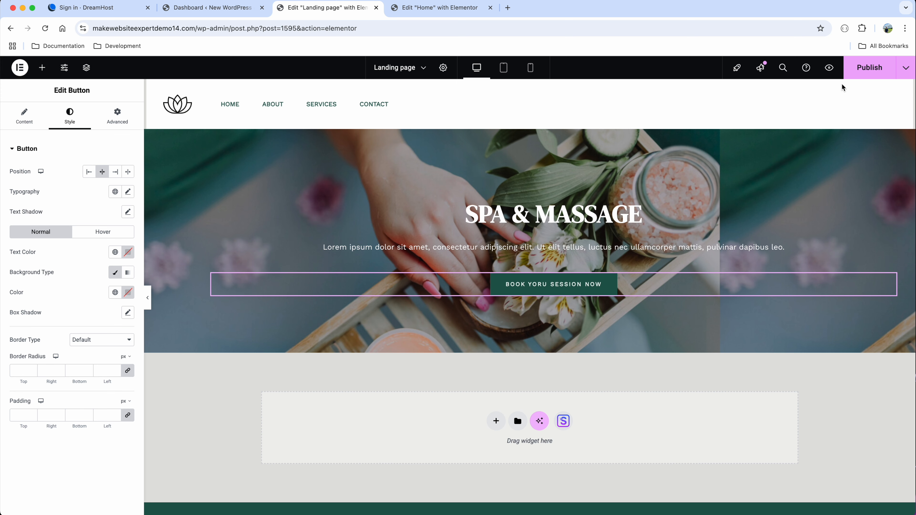
- Publish the landing page and open its live view from the WordPress list of all pages
click(867, 68)
click(220, 15)
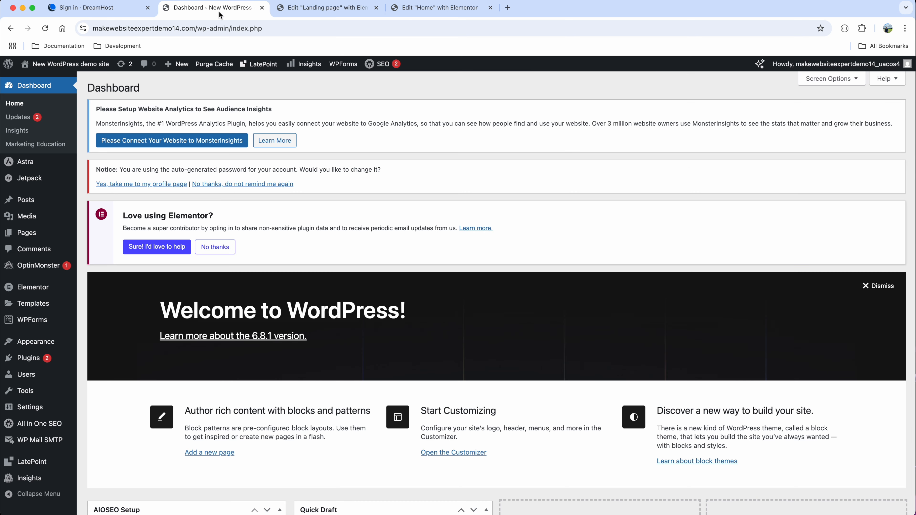
mouse_move(42, 235)
click(96, 239)
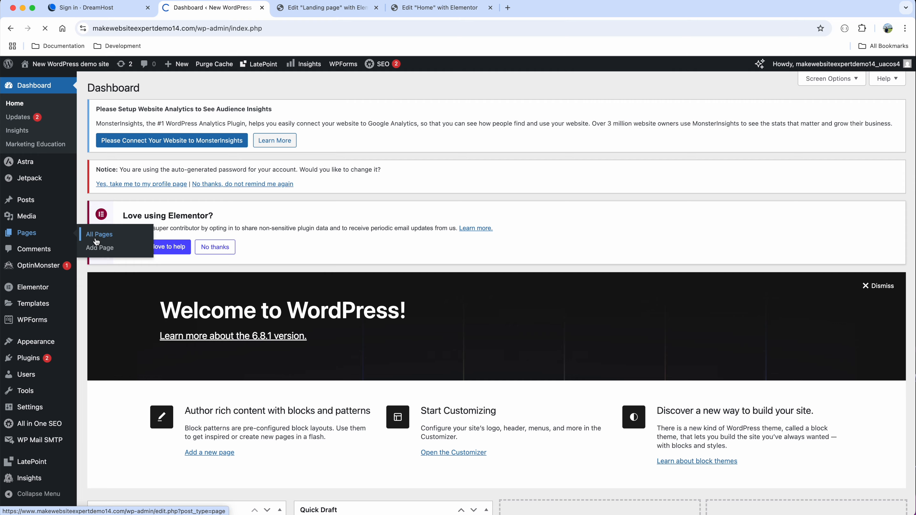
scroll(271, 324, down, 8)
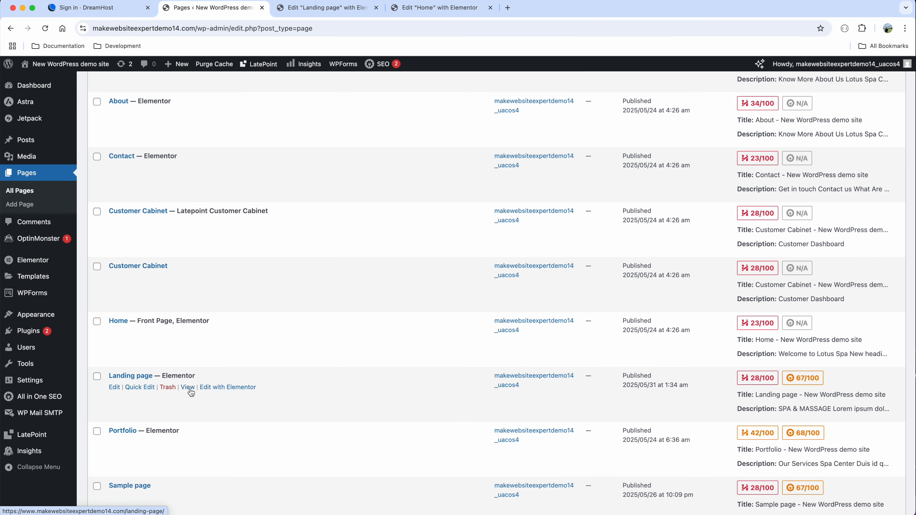
click(188, 387)
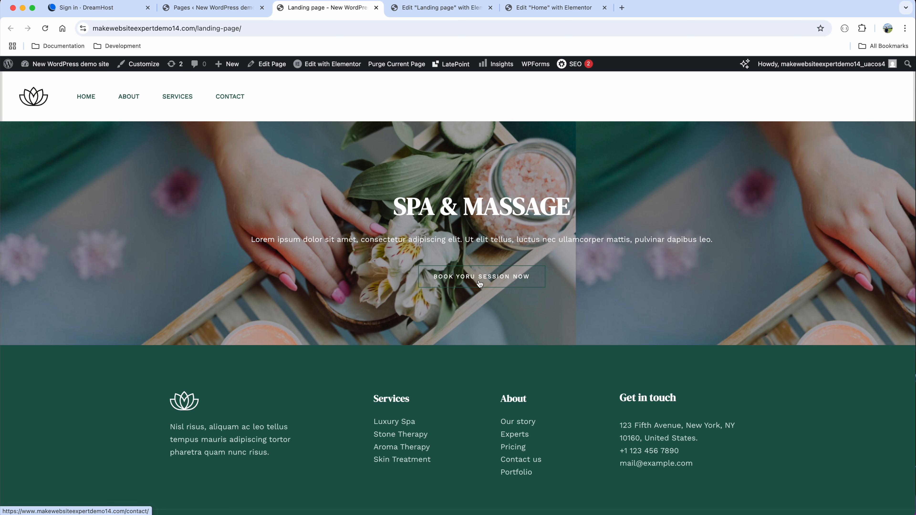
- Test the hero button's link on the live landing page and return to the landing page editor
click(487, 278)
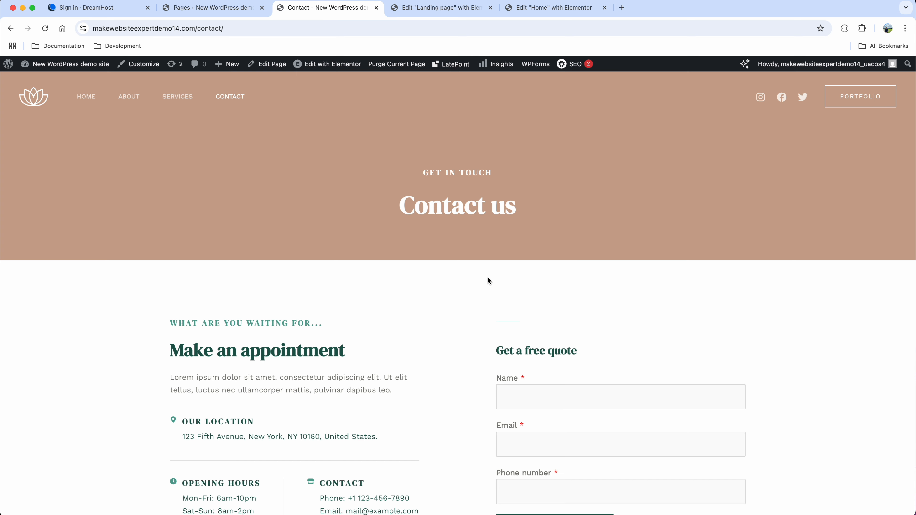
click(10, 28)
click(422, 8)
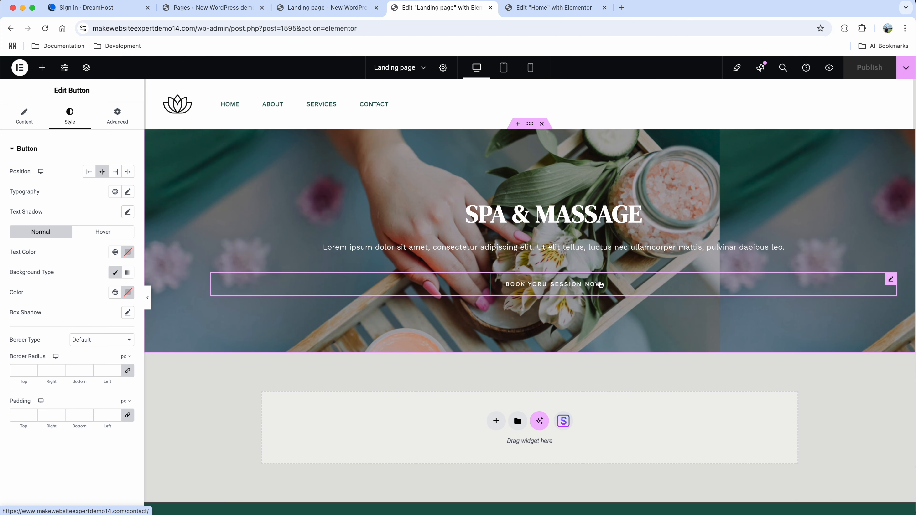
- Replace the hero section's button with a Booking Button widget placed below the paragraph
right_click(889, 282)
click(868, 493)
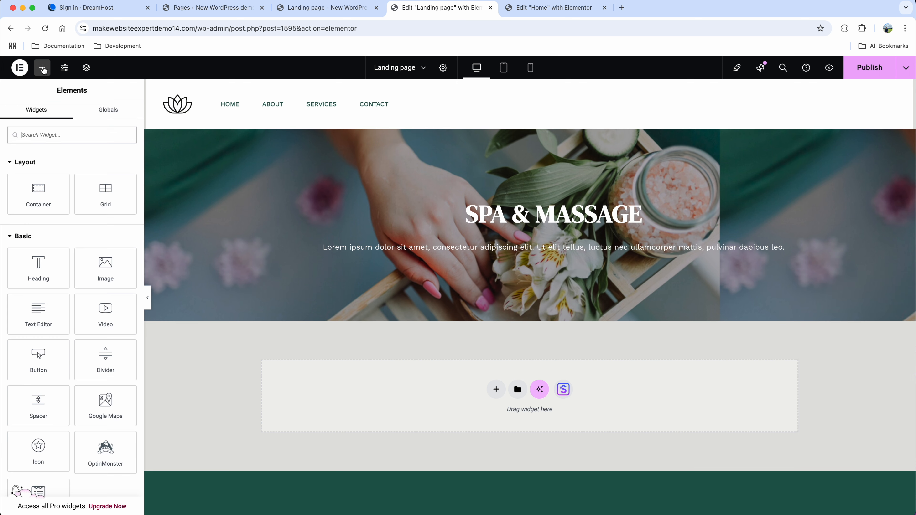
text(butt)
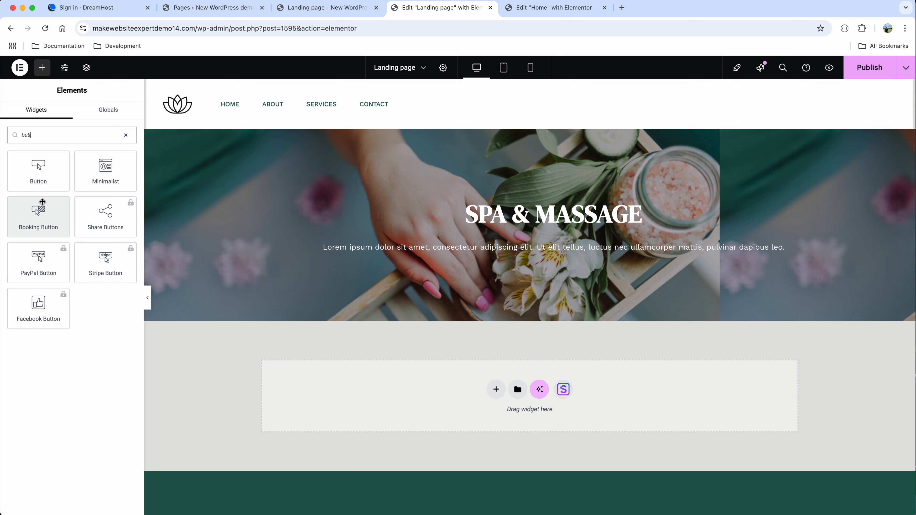
drag(43, 206, 536, 255)
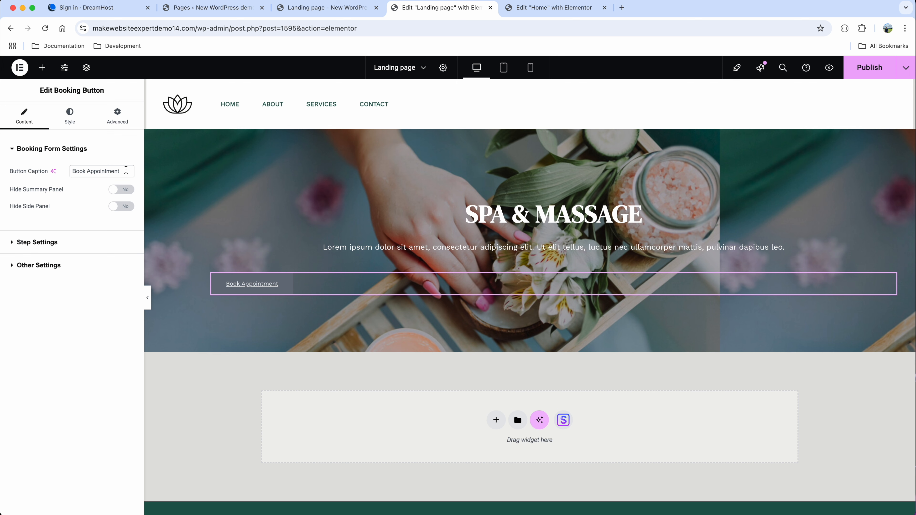
- Change the booking button's caption to "BOOK YOUR SESSION NOW" and centre its position
drag(126, 171, 68, 174)
text(BBOK YOUR SESSIO)
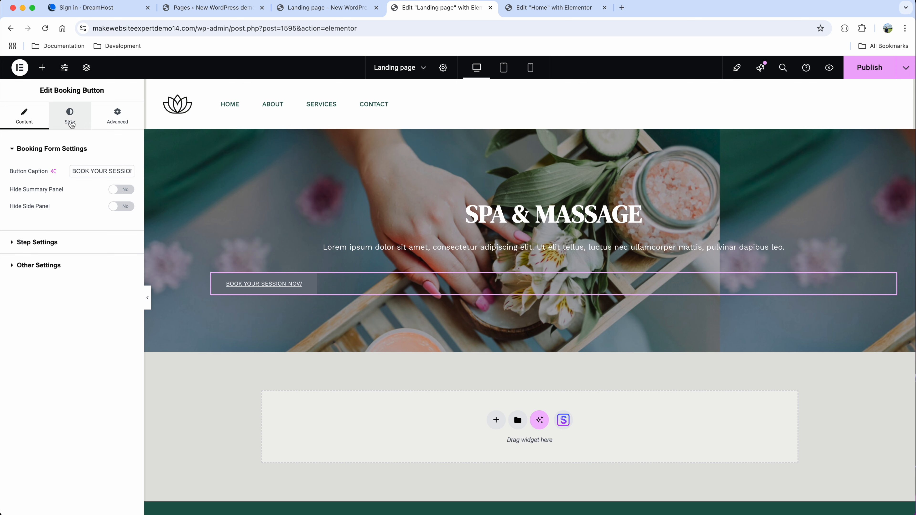
click(70, 116)
click(102, 171)
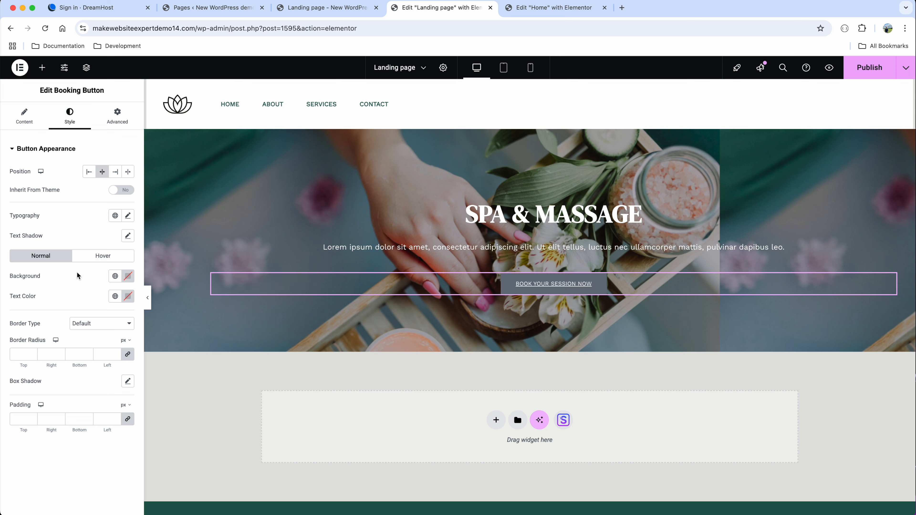
- Give the booking button the global Theme Color 3 as background and publish the landing page
click(115, 277)
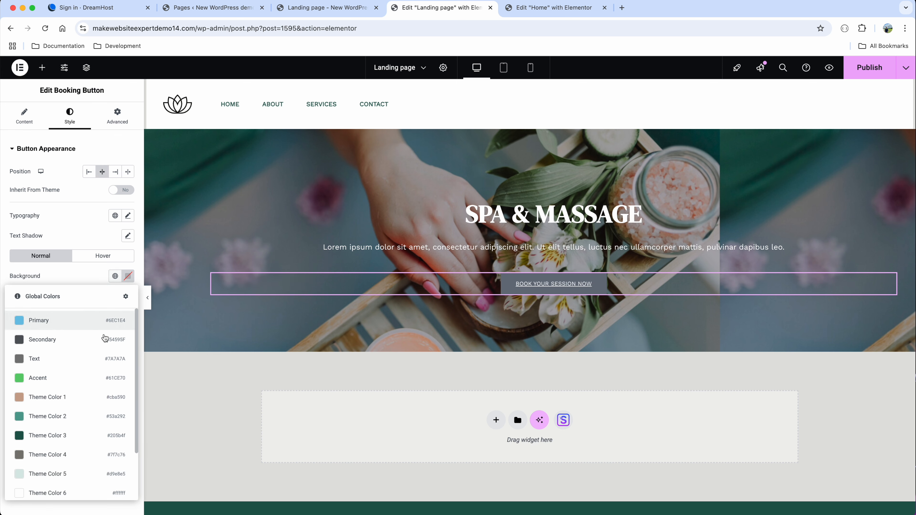
click(90, 439)
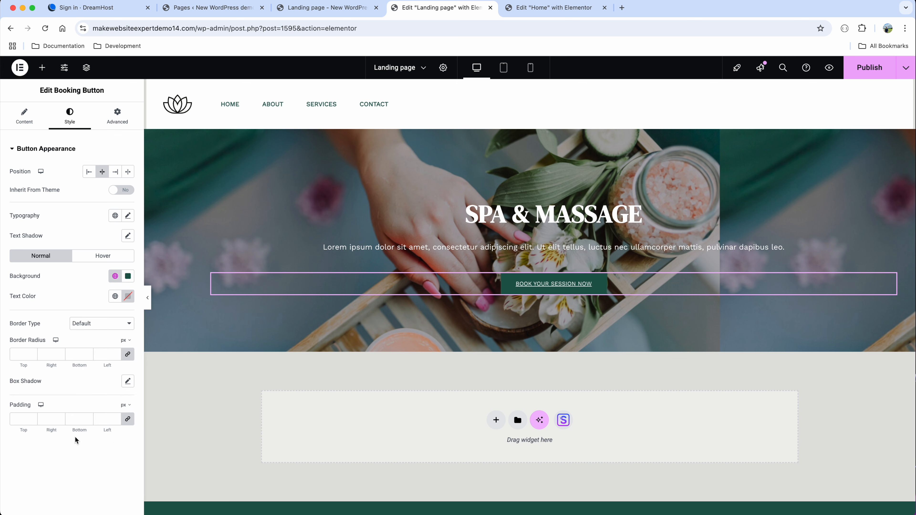
click(35, 119)
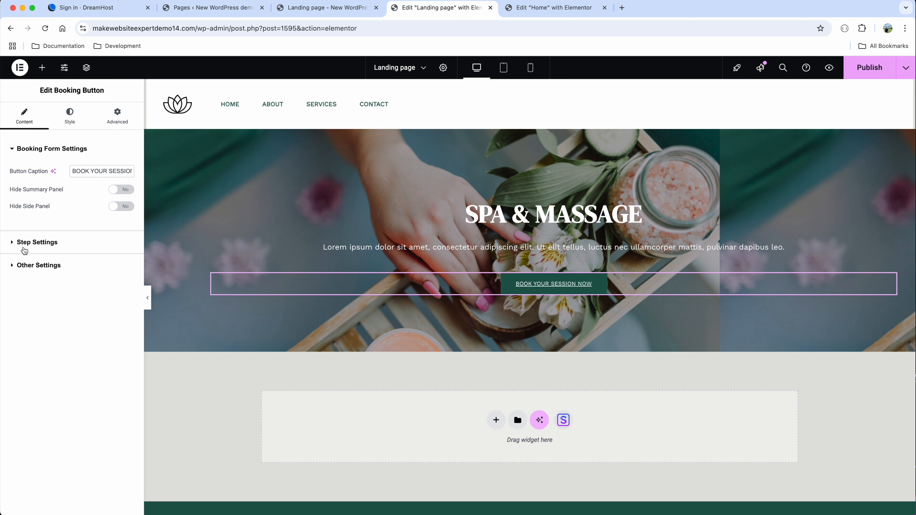
click(12, 245)
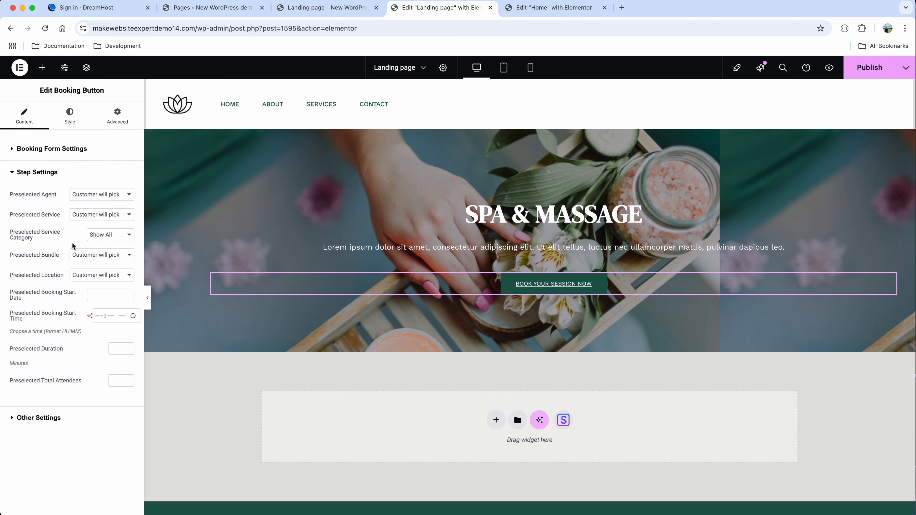
click(873, 73)
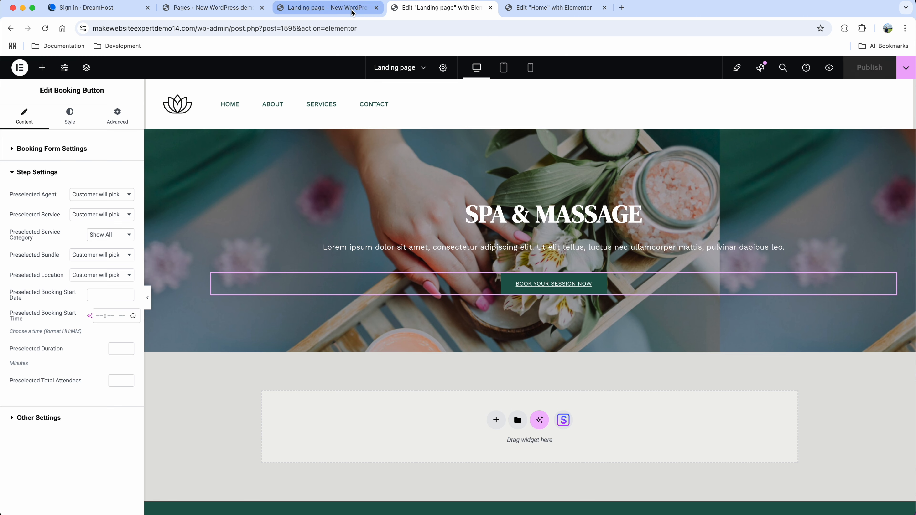
- Test the booking button on the live landing page with Luxury Spa on May 31 at 03:00 pm, then return to the editor
click(351, 10)
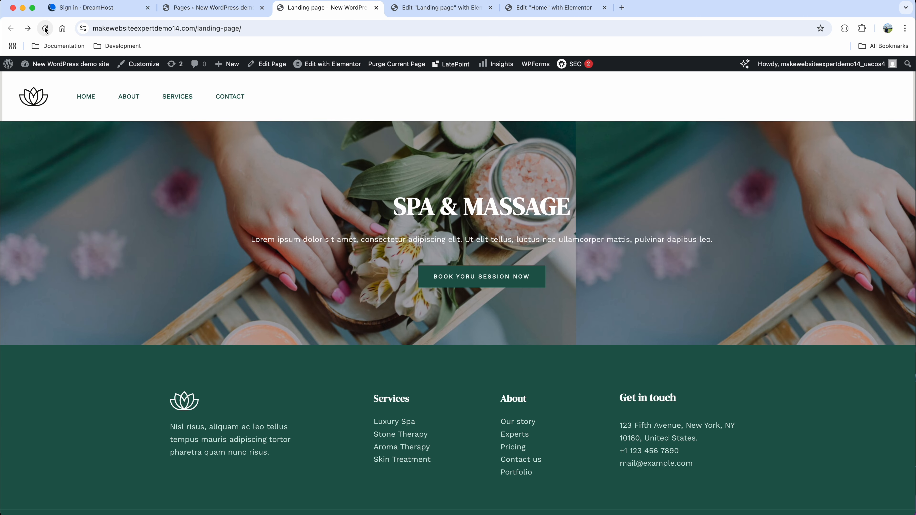
click(481, 276)
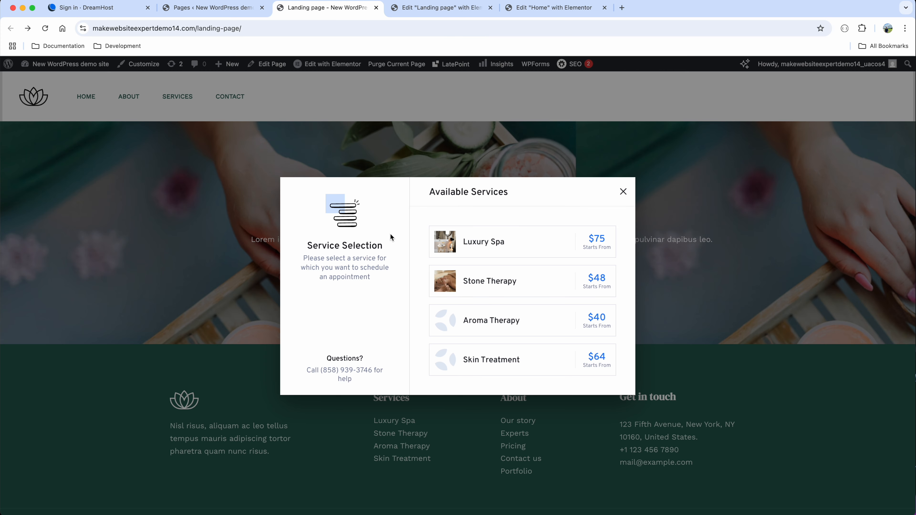
click(517, 243)
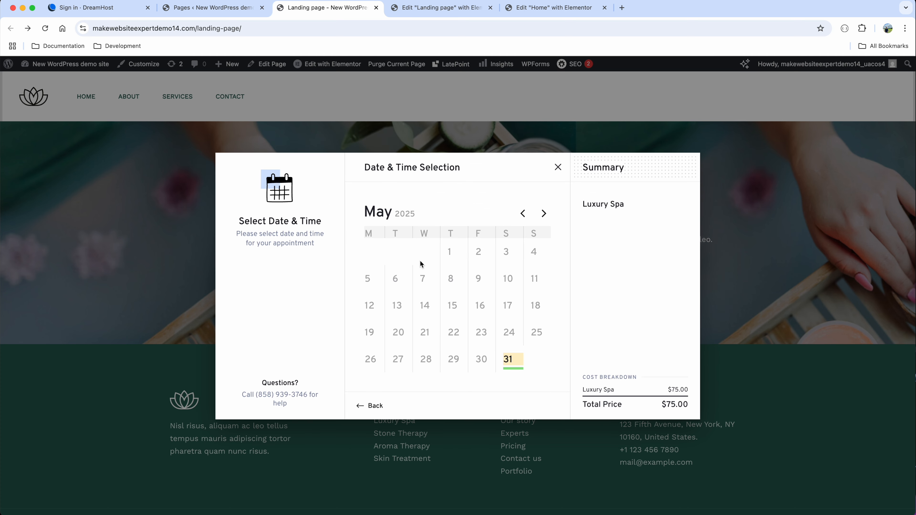
click(507, 359)
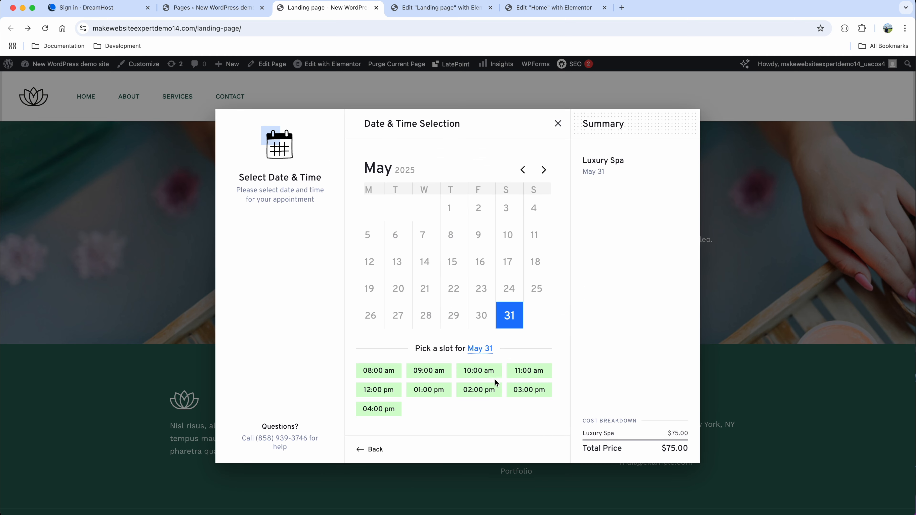
click(533, 390)
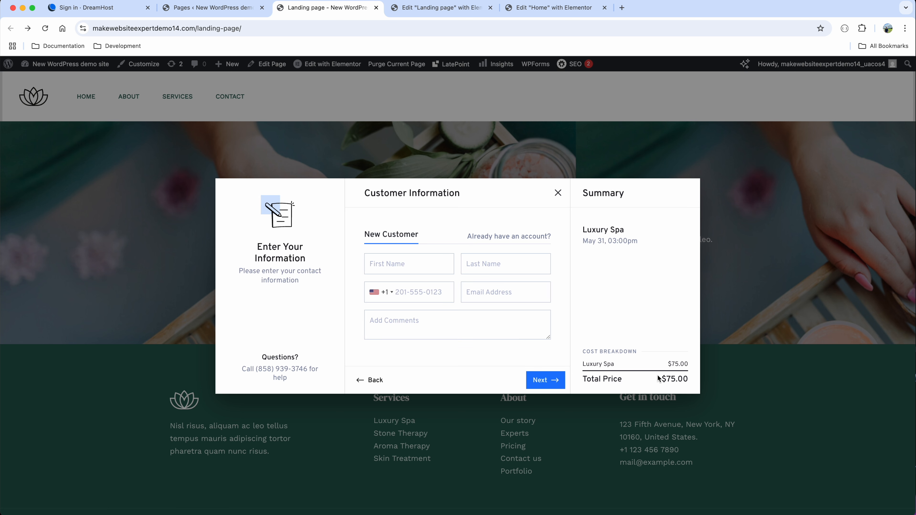
click(558, 194)
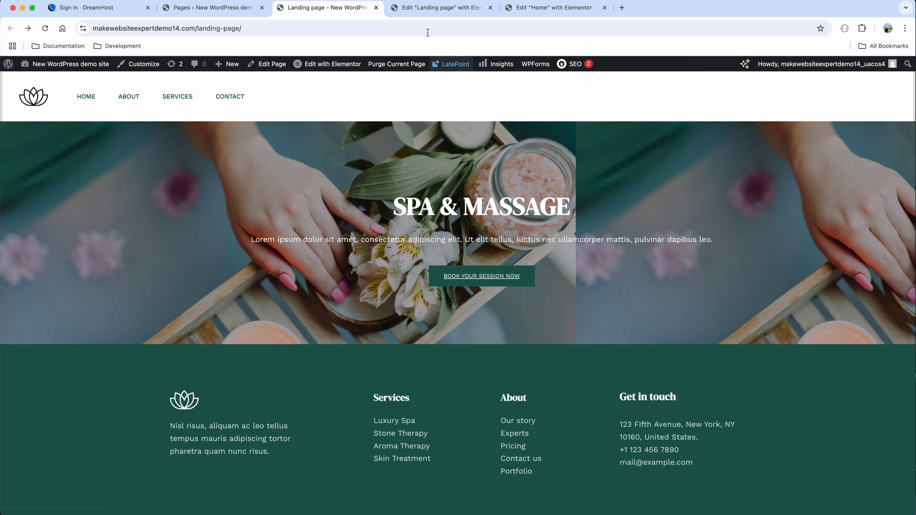
click(427, 9)
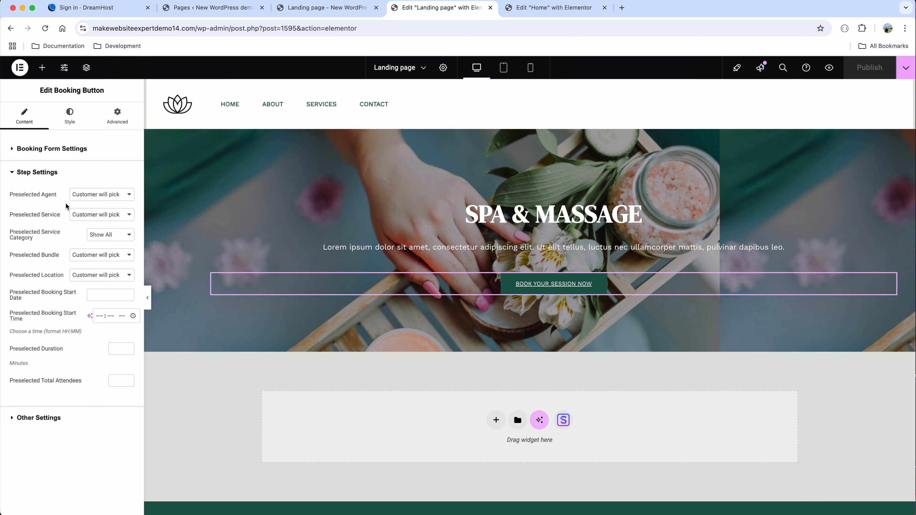
- Preselect the Stone Therapy service for the booking button and publish the landing page
click(106, 214)
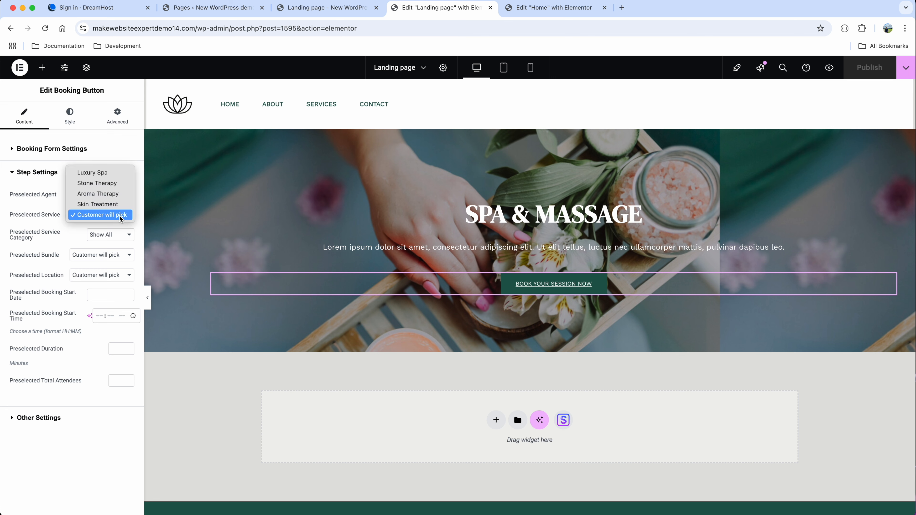
click(115, 184)
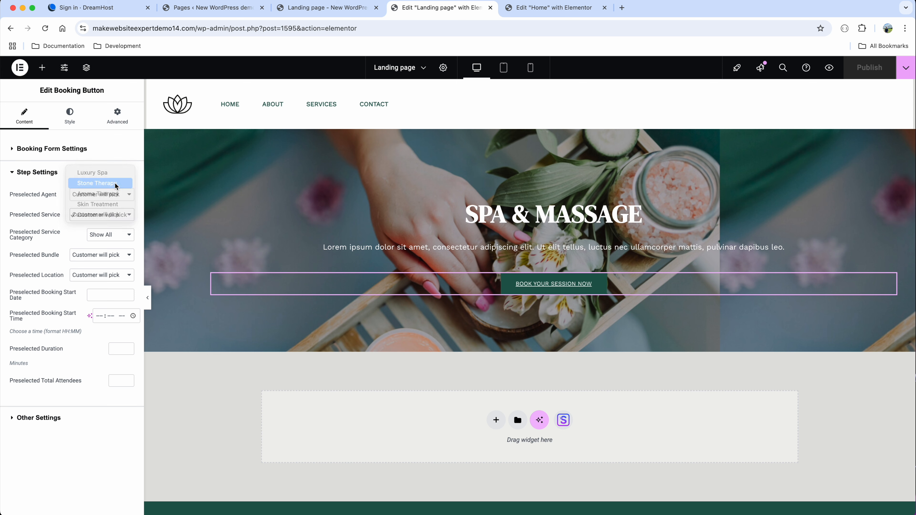
click(865, 76)
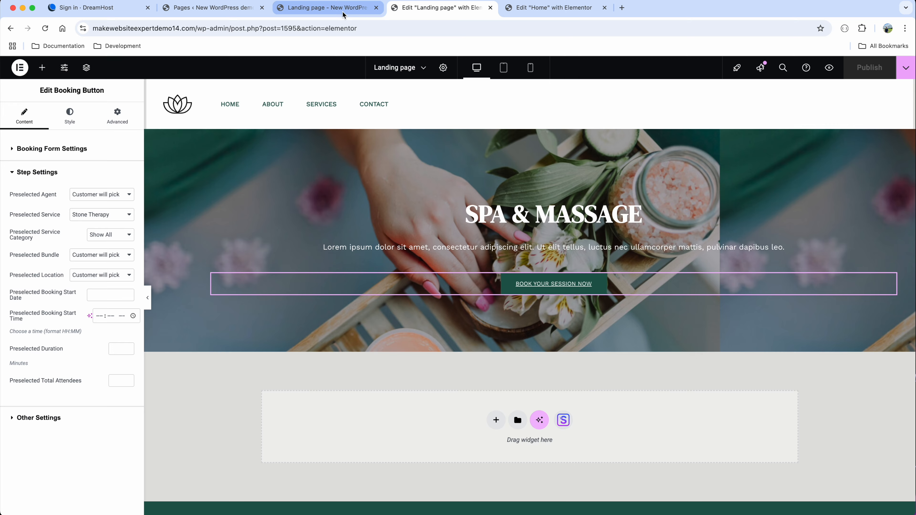
- Test the preselected service's booking form on the live landing page for May 31 at 10:00 am and return to the editor
click(344, 14)
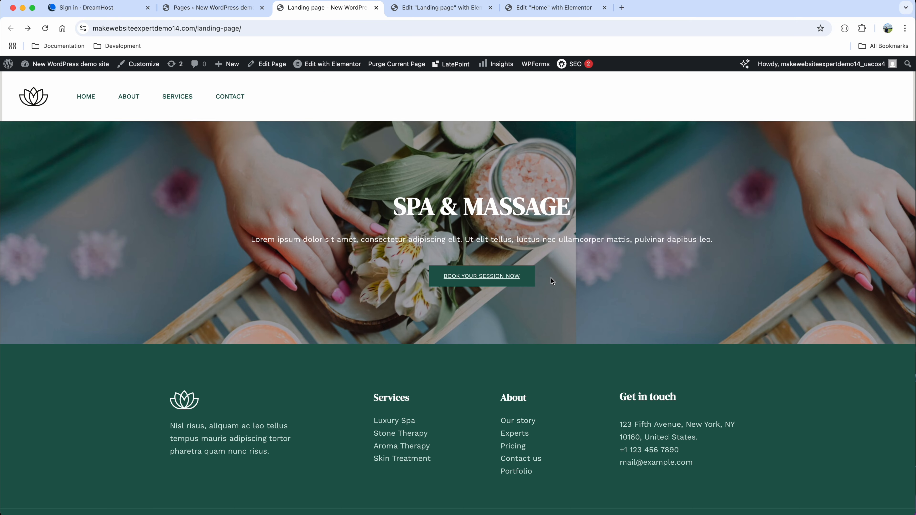
click(516, 280)
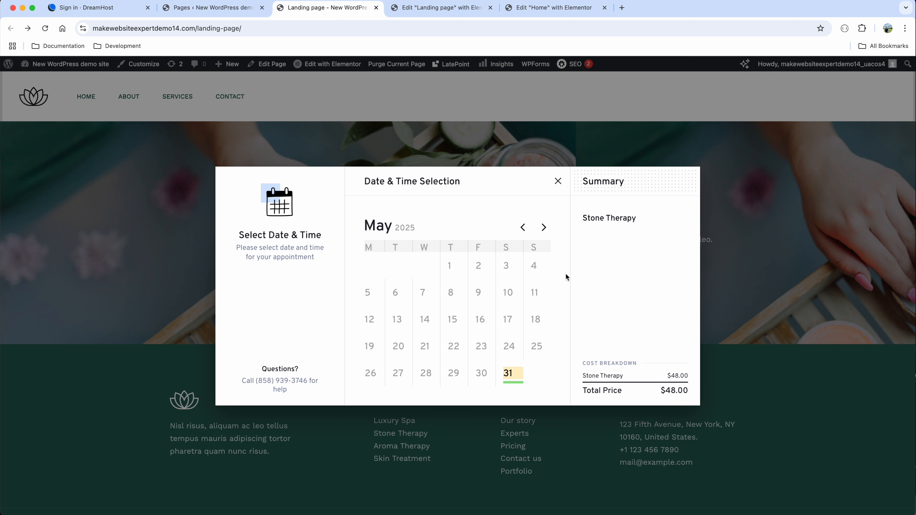
click(509, 376)
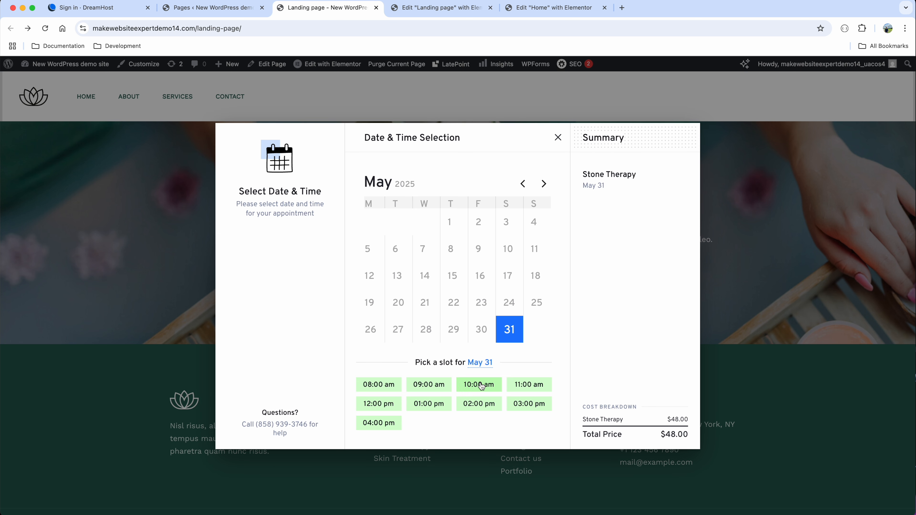
click(480, 384)
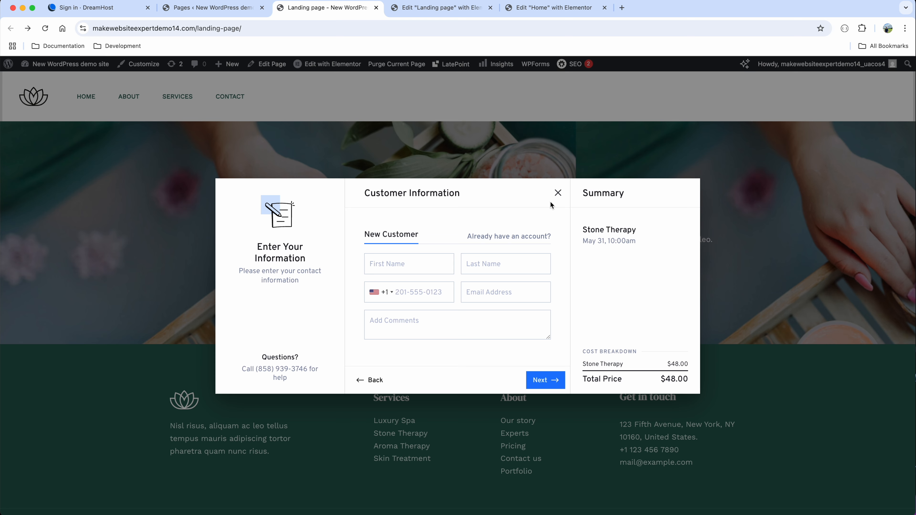
click(558, 193)
click(440, 8)
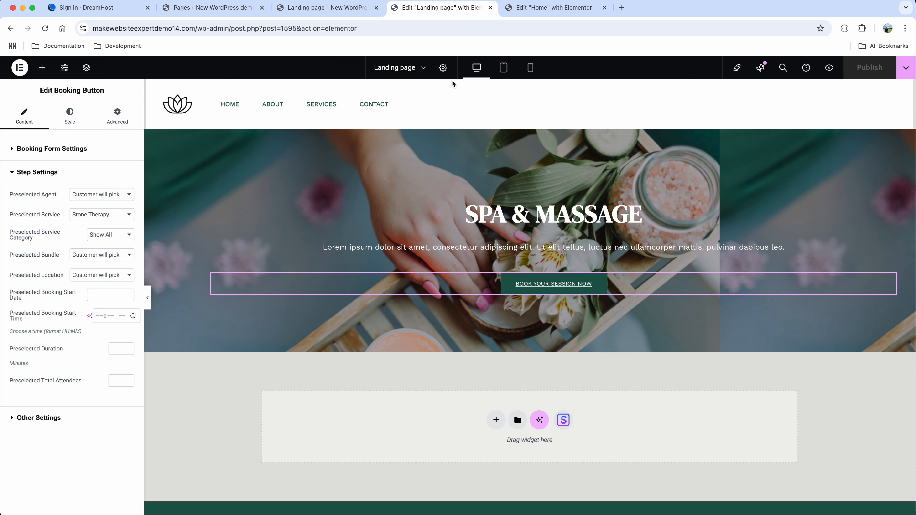
- Set the booking button's preselected service to "Customer will pick" and publish the landing page
click(119, 214)
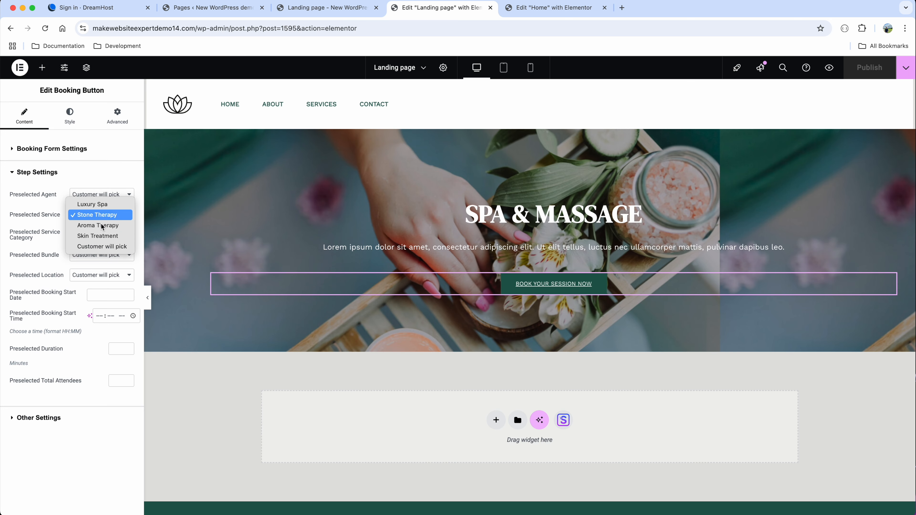
click(105, 248)
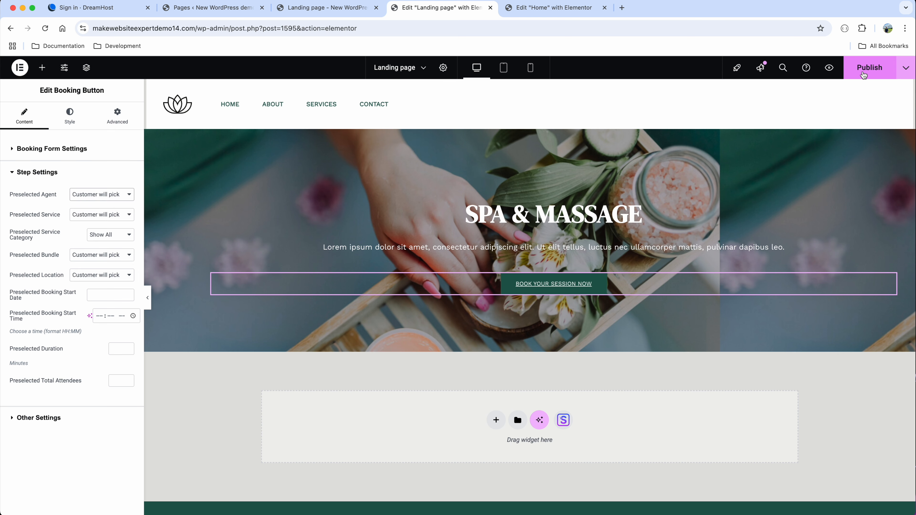
click(863, 75)
- Add a single-column Flexbox container with downward direction below the hero section
scroll(715, 336, down, 1)
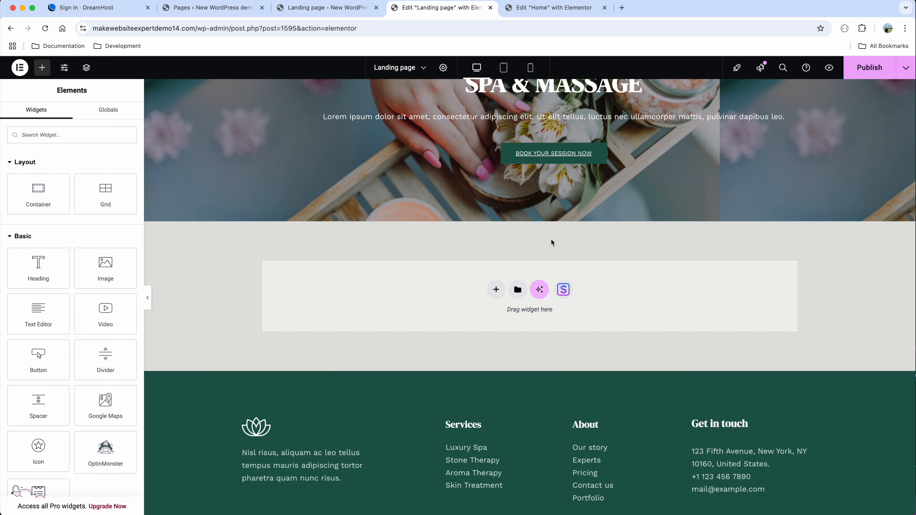
click(497, 291)
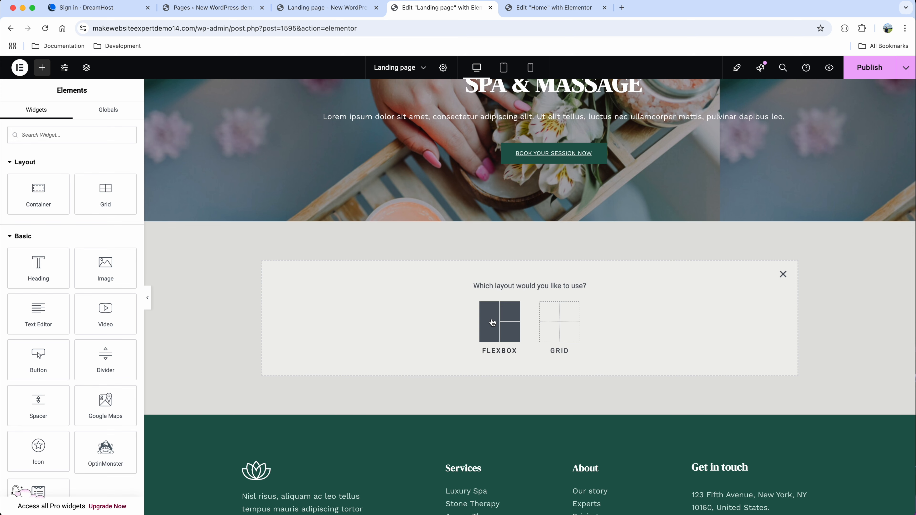
click(495, 322)
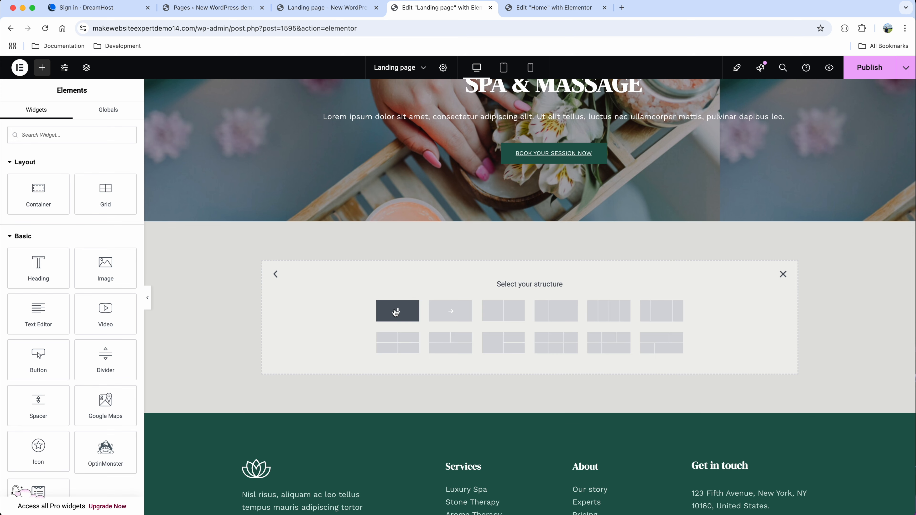
click(395, 312)
click(530, 253)
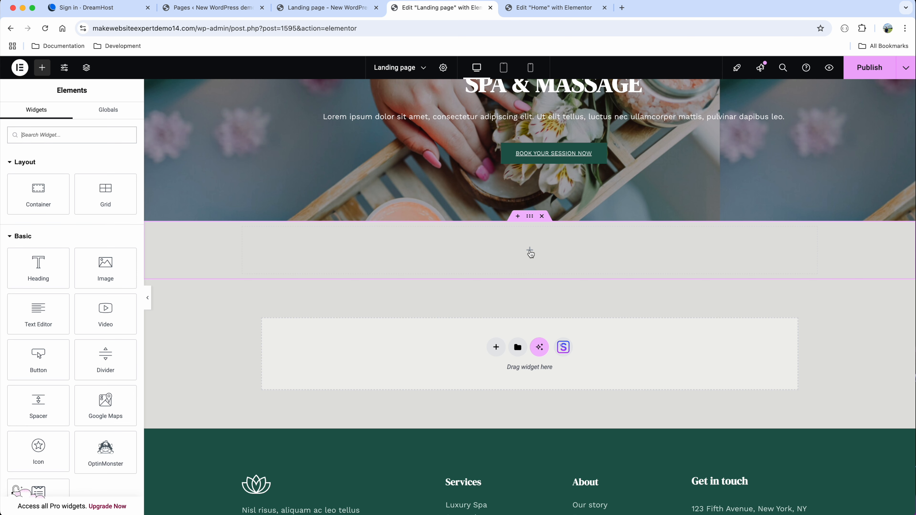
- Place a Heading widget in the new container with a Text Editor widget below it
click(68, 140)
text(head)
drag(36, 170, 483, 241)
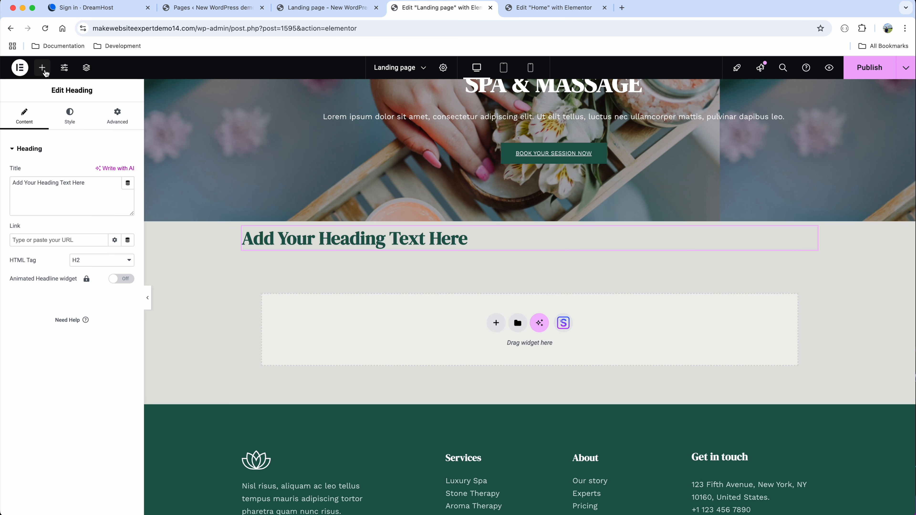
click(43, 69)
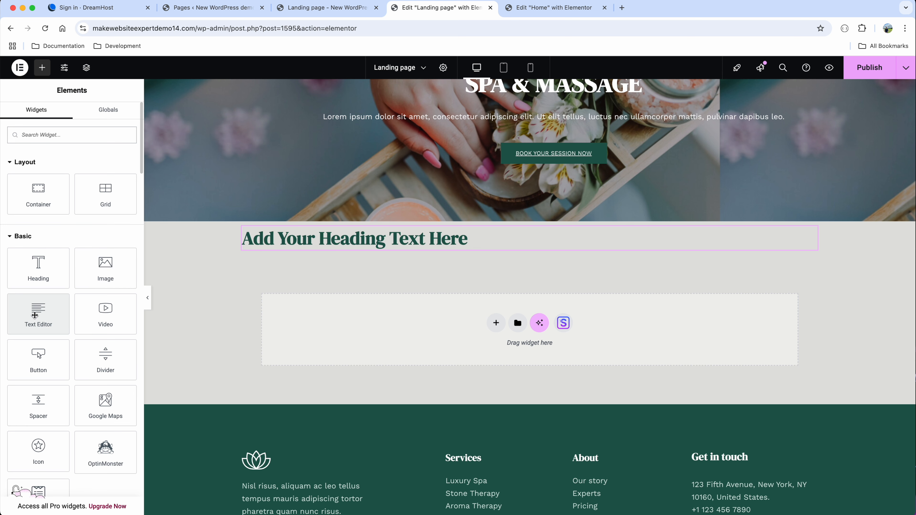
drag(37, 314, 291, 246)
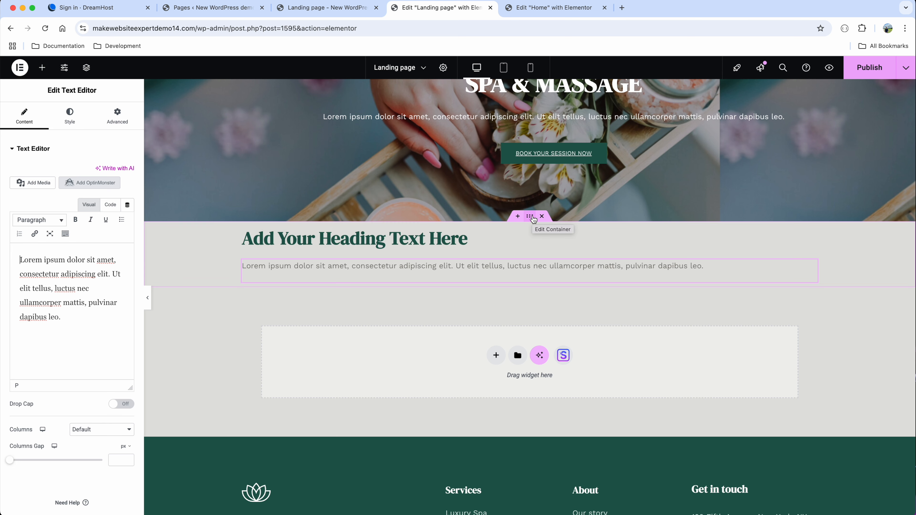
- Set the new container's padding to 40 px on all sides
click(530, 217)
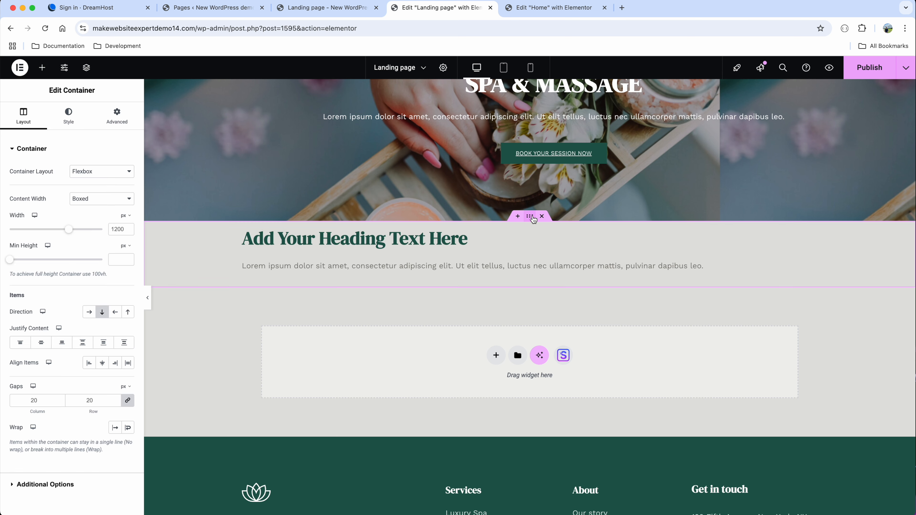
click(118, 118)
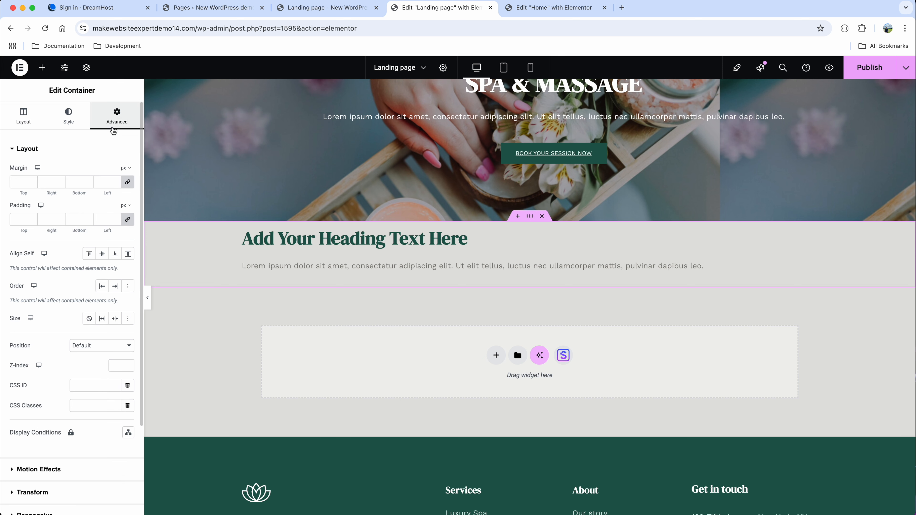
click(20, 218)
text(40)
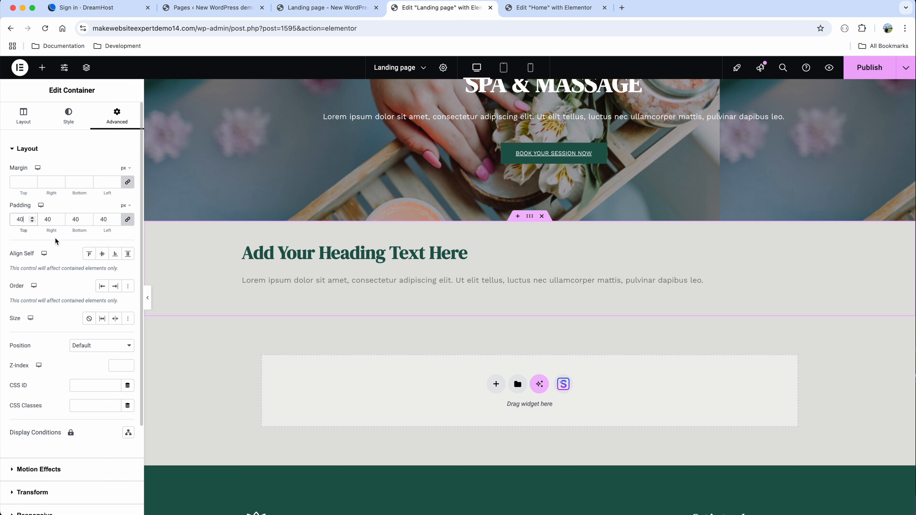
- Set the new section's heading to "WE OFFER A WIDE SELECTION OF SPA SERVICES" and align it to the center
click(445, 257)
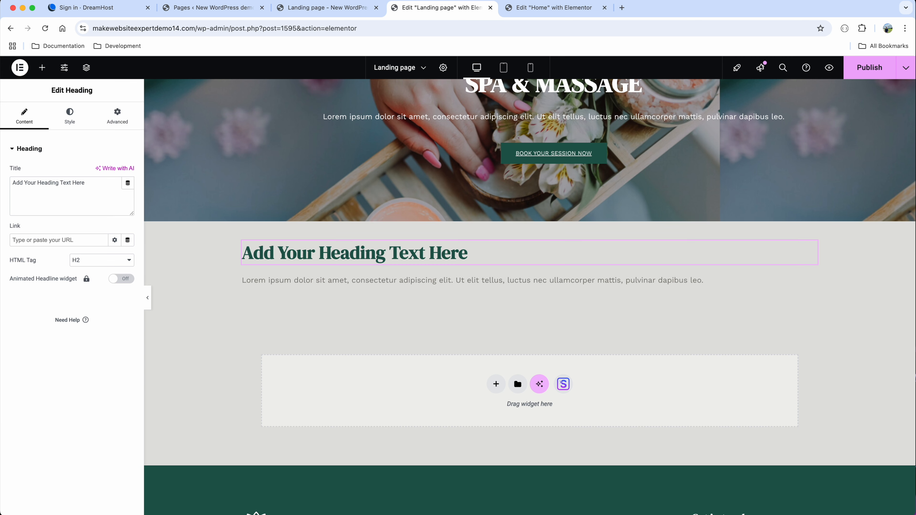
drag(72, 183, 103, 182)
key(super+a)
text(WE OFFER A WIDE SELECTION OF SPA SERVICES)
click(103, 260)
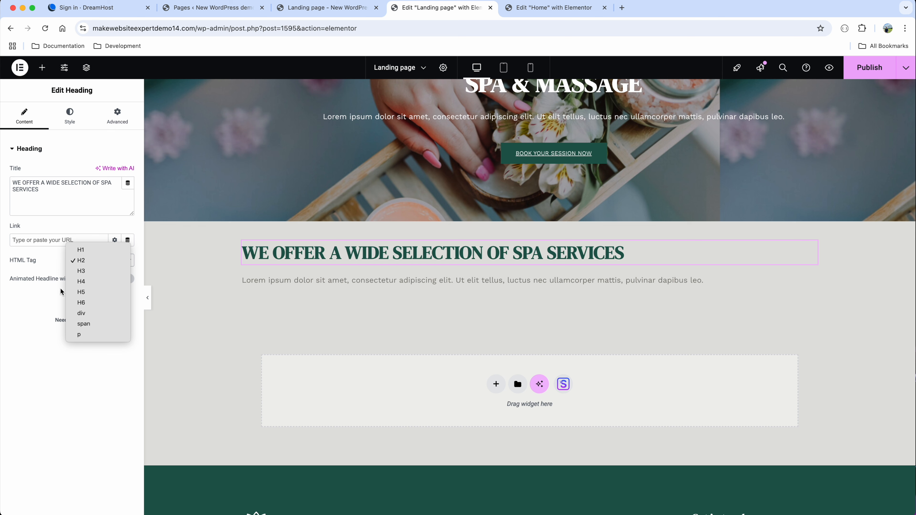
click(70, 115)
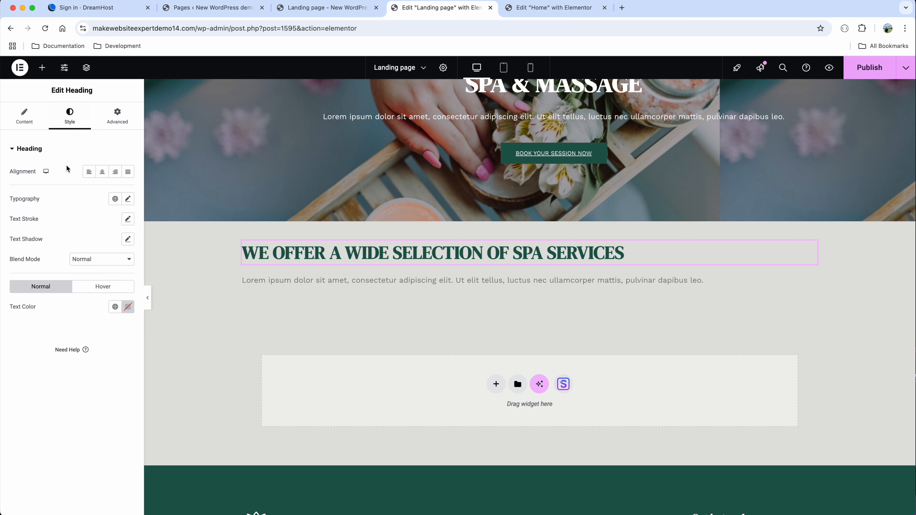
click(102, 172)
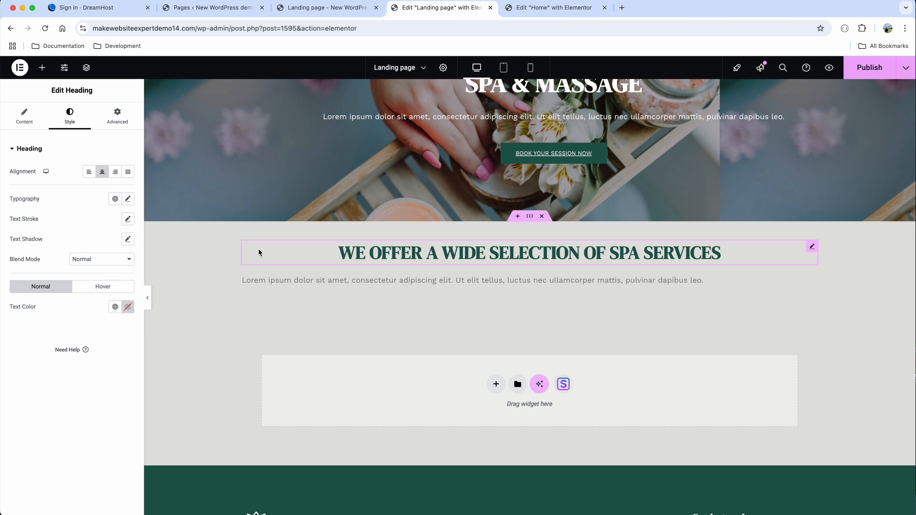
- Center-align the paragraph text below the spa services heading
click(297, 285)
click(82, 321)
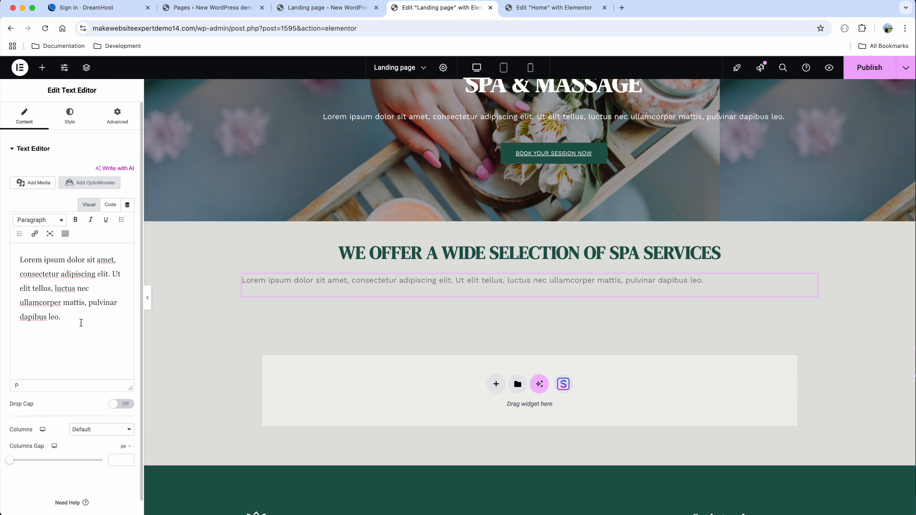
click(70, 116)
click(106, 173)
- Add a downward Flexbox container below the spa services text and place a Grid element inside it
scroll(498, 299, down, 3)
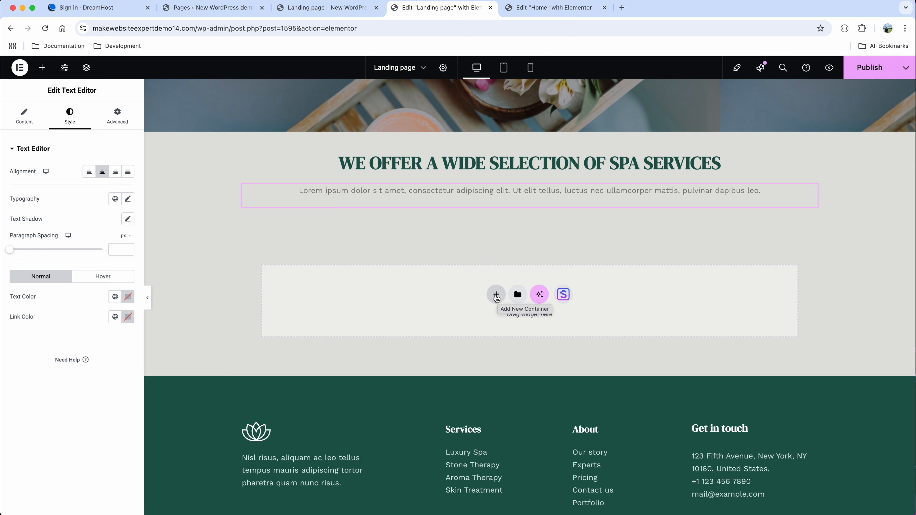
click(497, 296)
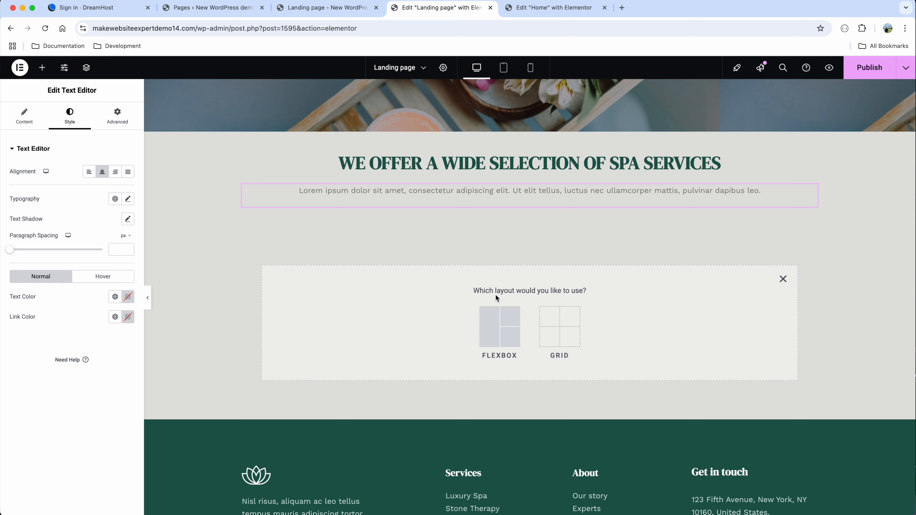
click(493, 320)
click(399, 317)
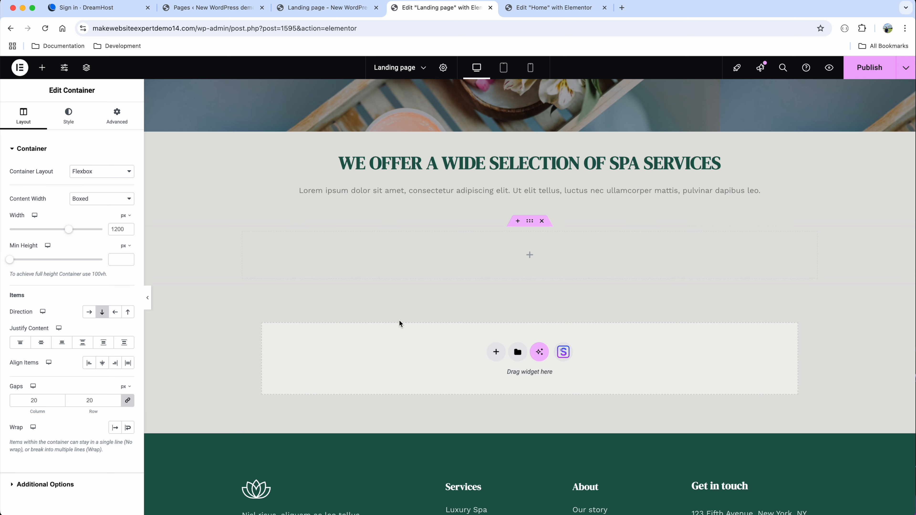
click(530, 256)
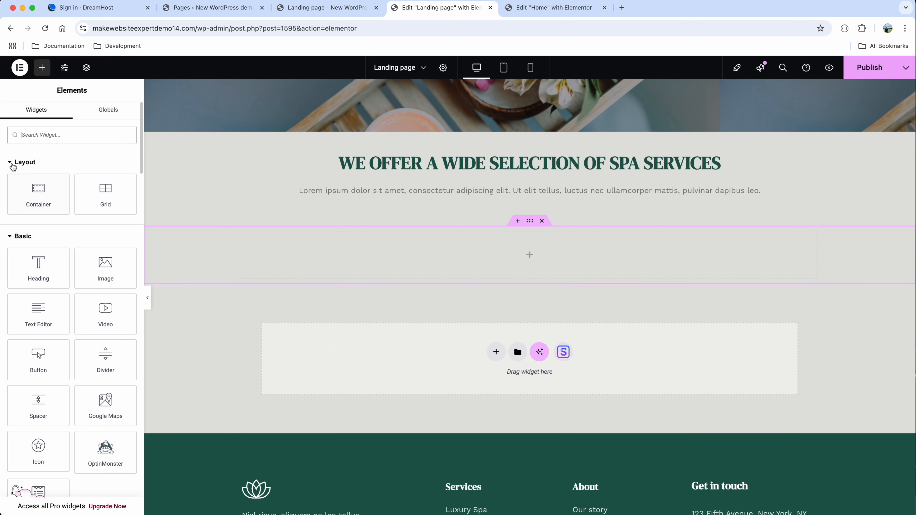
drag(99, 200, 416, 267)
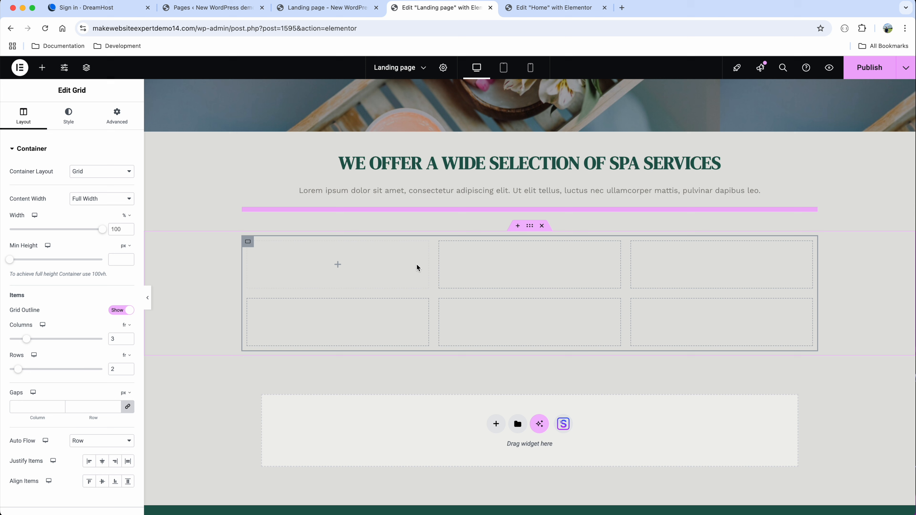
- Reduce the grid to 1 row and place a container in each of its three cells
double_click(118, 370)
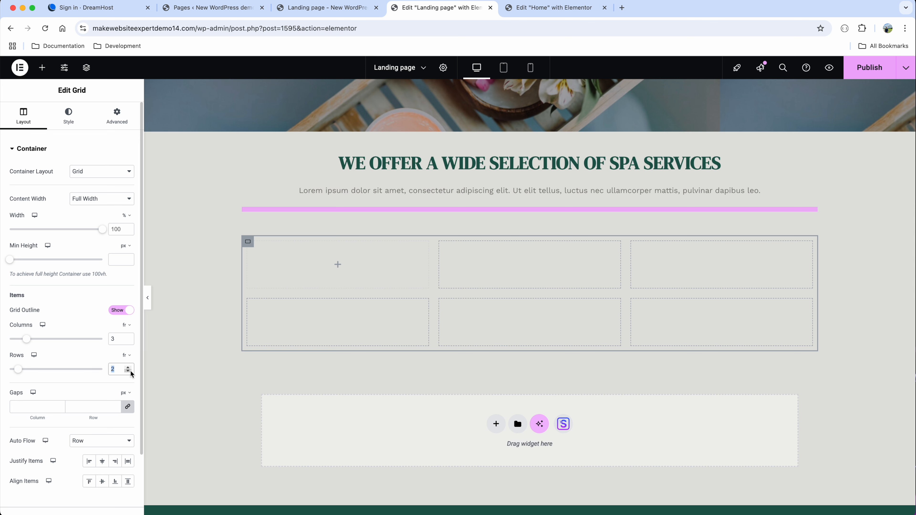
click(293, 280)
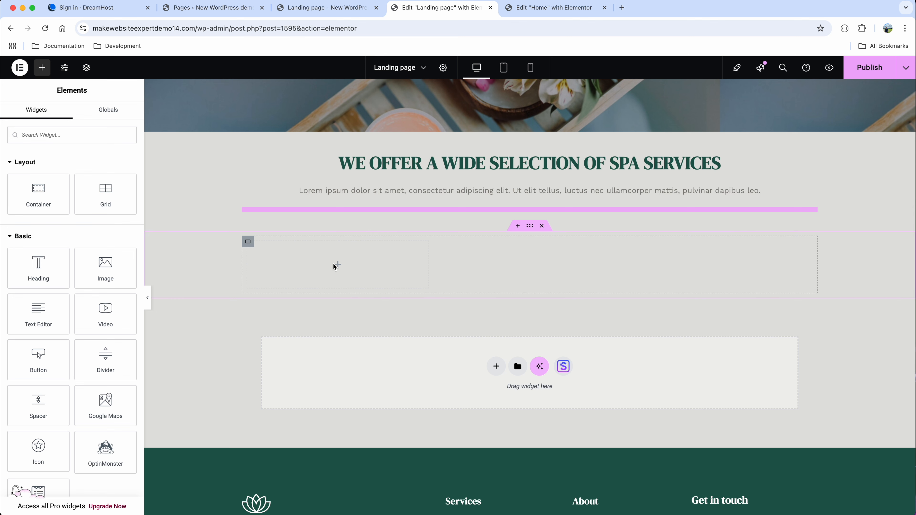
drag(49, 201, 514, 264)
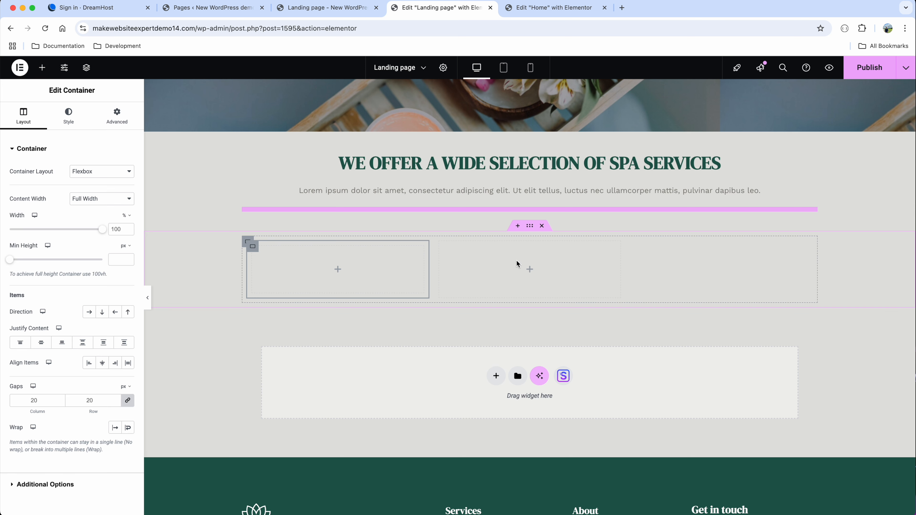
click(530, 269)
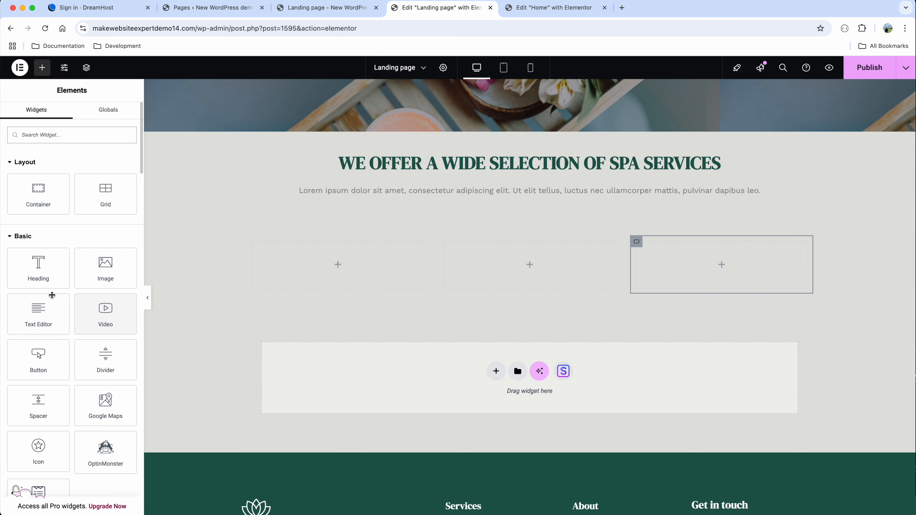
- Place a Heading widget with a Text Editor widget below it in each of the three grid containers
drag(37, 278, 342, 272)
click(42, 68)
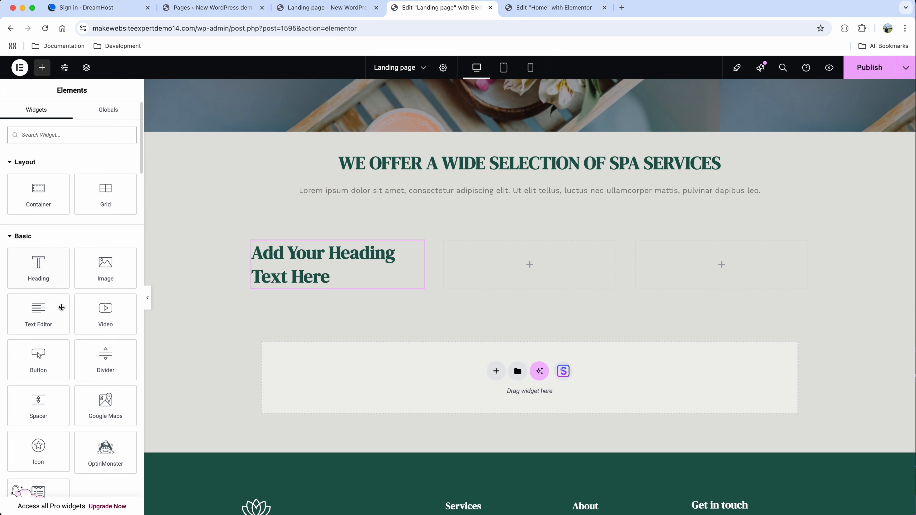
drag(45, 308, 310, 273)
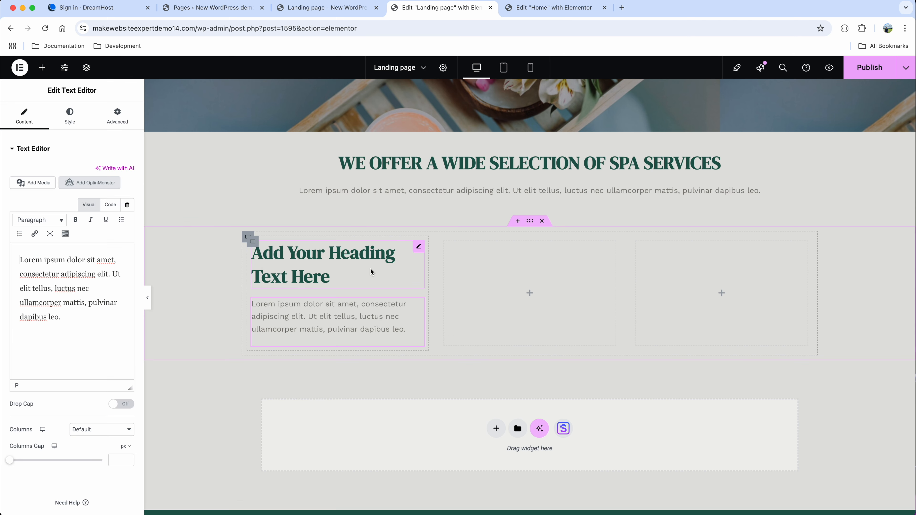
- Center-align the headings and paragraph texts in all three grid columns
click(371, 272)
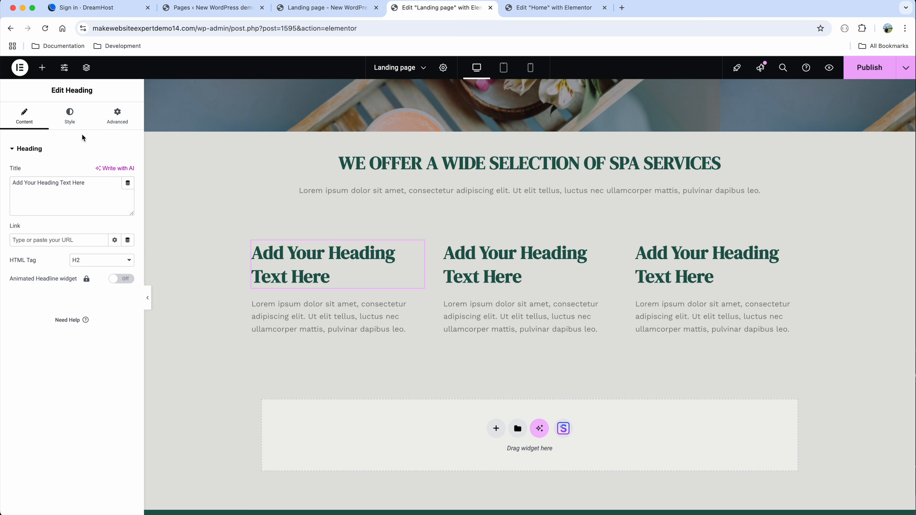
click(70, 116)
click(101, 173)
click(512, 267)
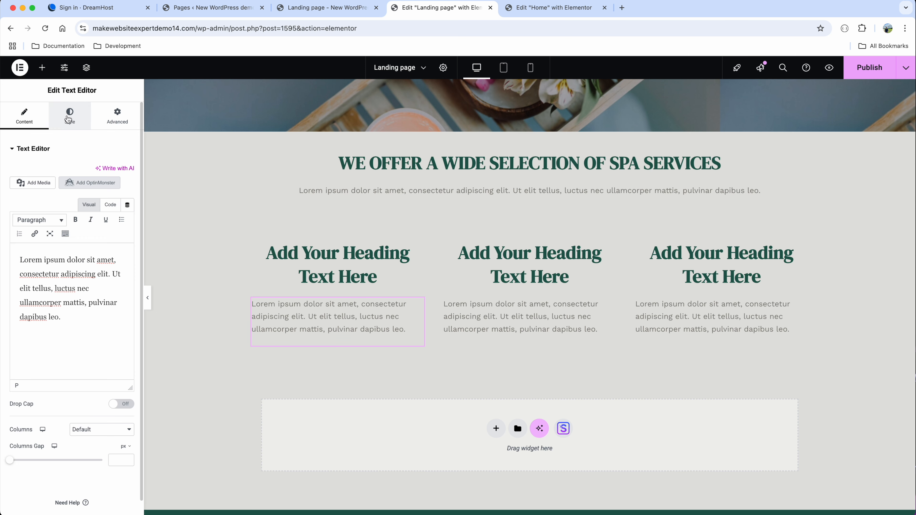
click(70, 116)
click(100, 172)
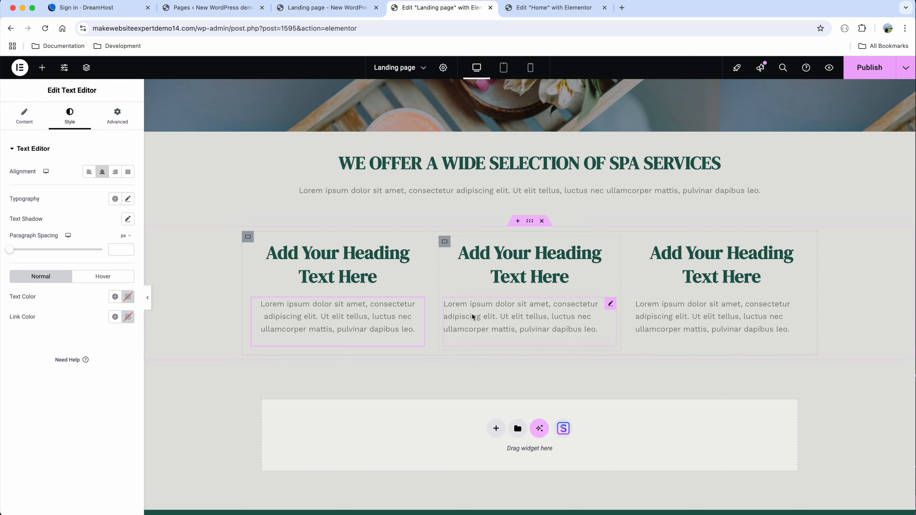
click(504, 313)
- Unlink the margin values of the container holding the three columns and set its top margin to 50 px
click(530, 221)
scroll(532, 185, down, 1)
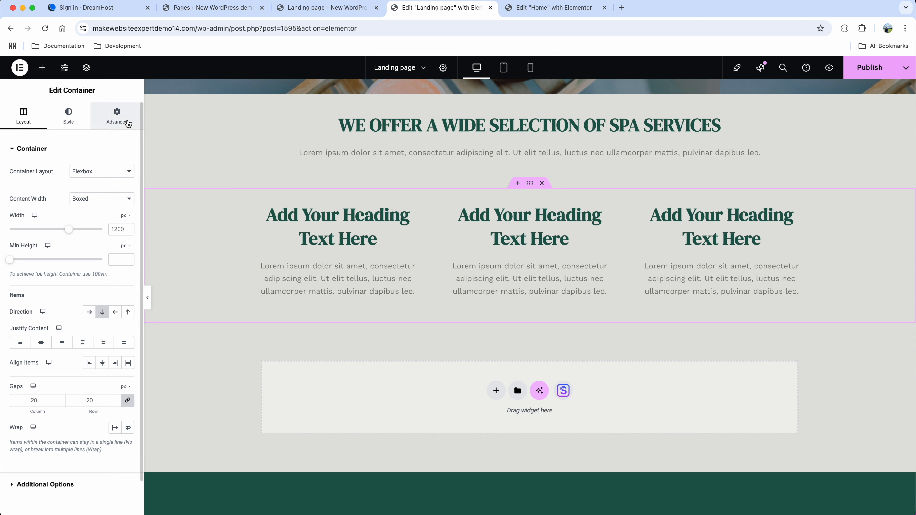
click(119, 117)
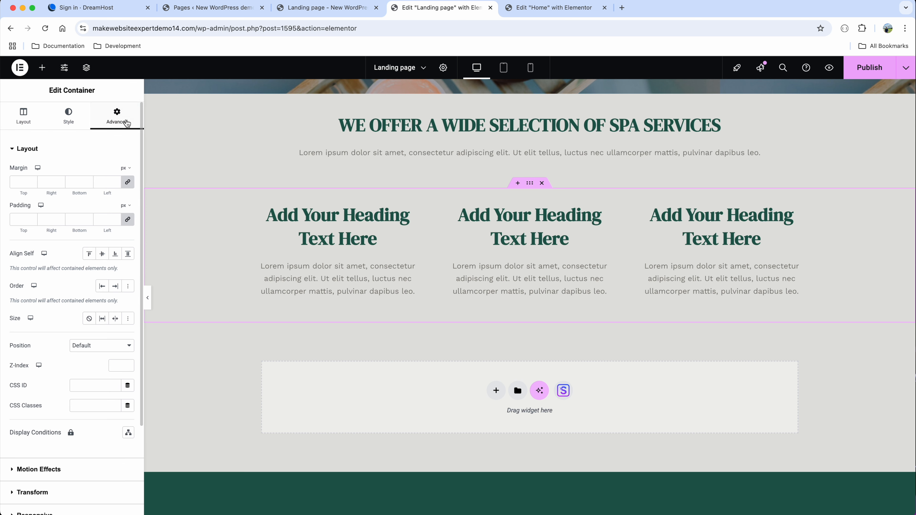
click(128, 186)
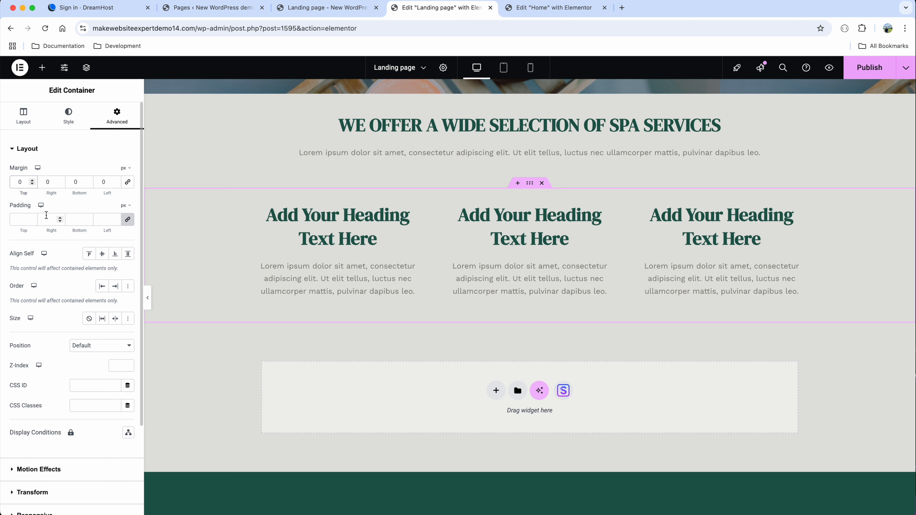
text(50)
click(74, 181)
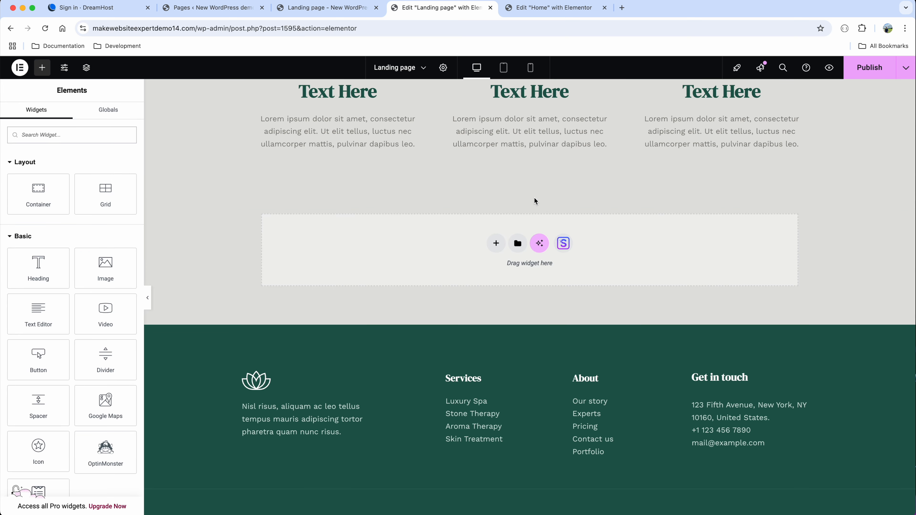
click(497, 243)
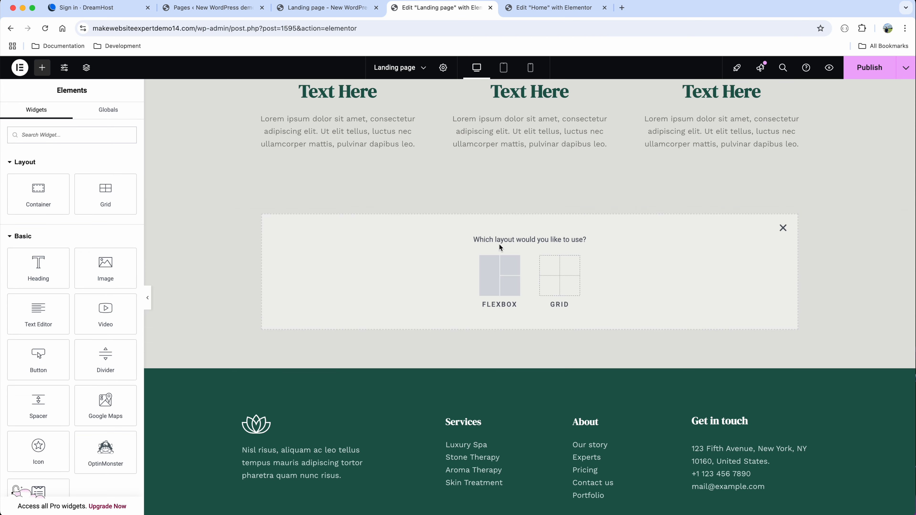
click(499, 269)
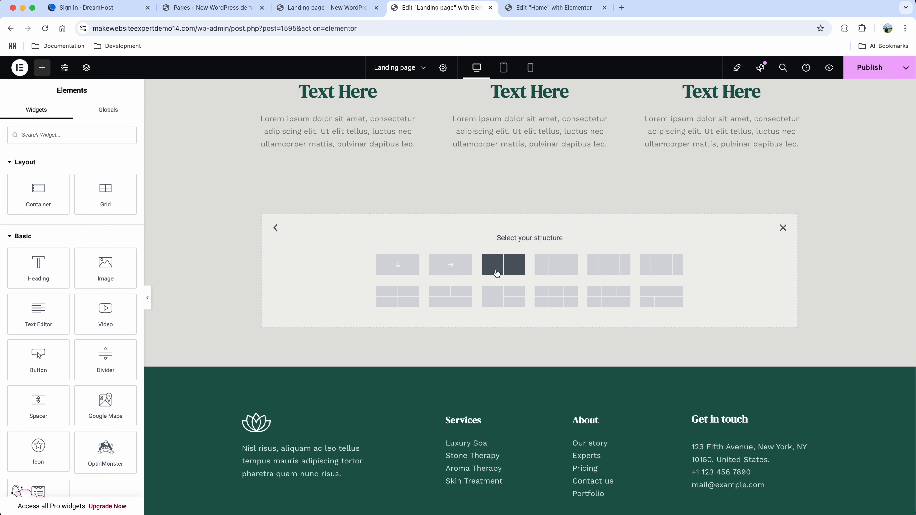
click(509, 269)
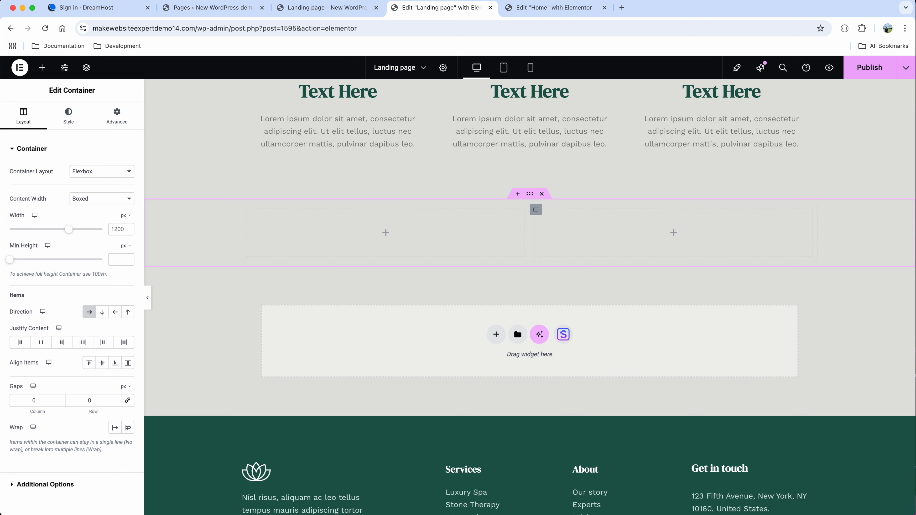
click(542, 193)
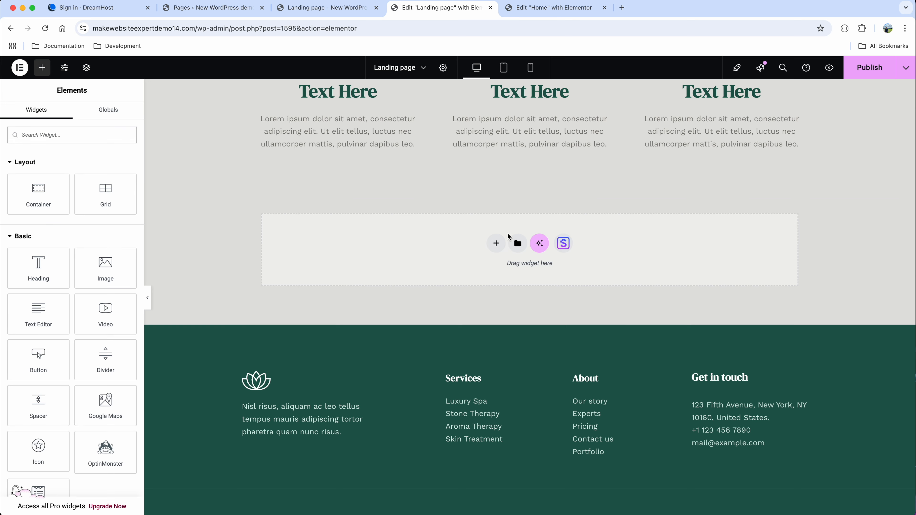
- Add a rightward Flexbox container below the three-column section and place two containers side by side inside it
click(496, 243)
click(481, 272)
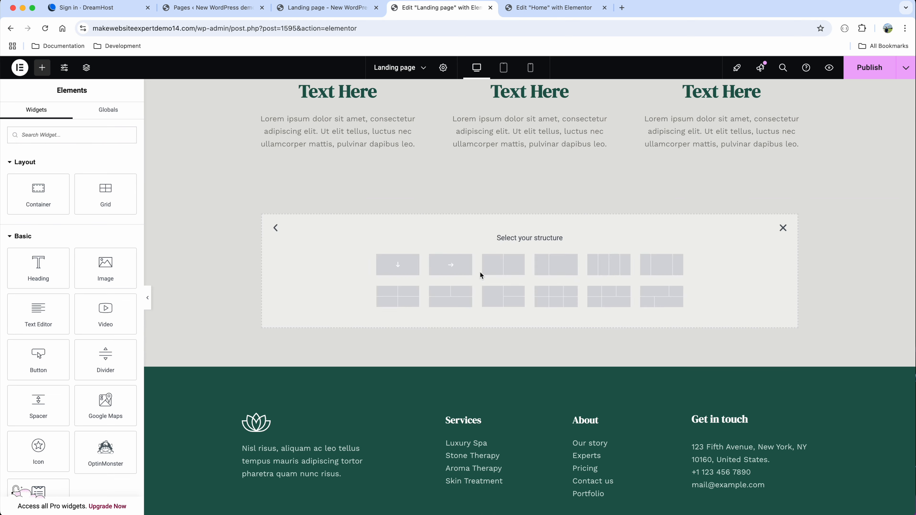
click(458, 266)
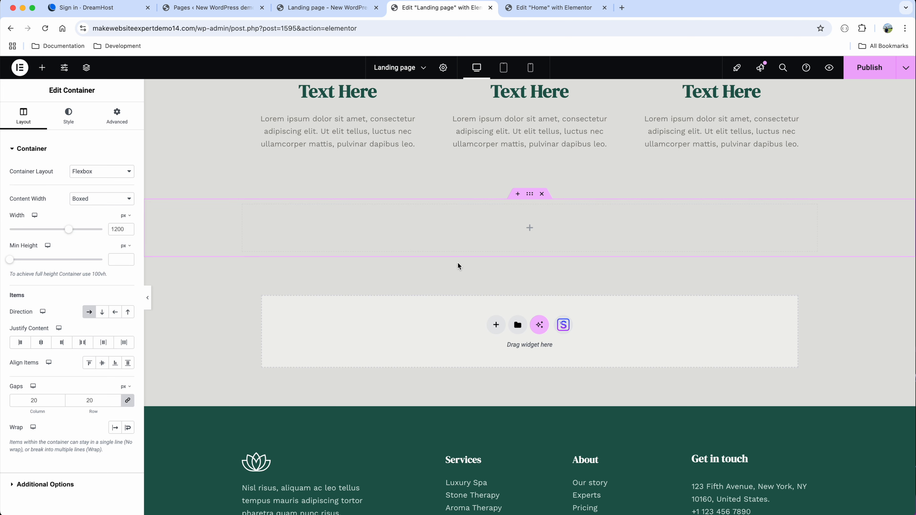
click(530, 227)
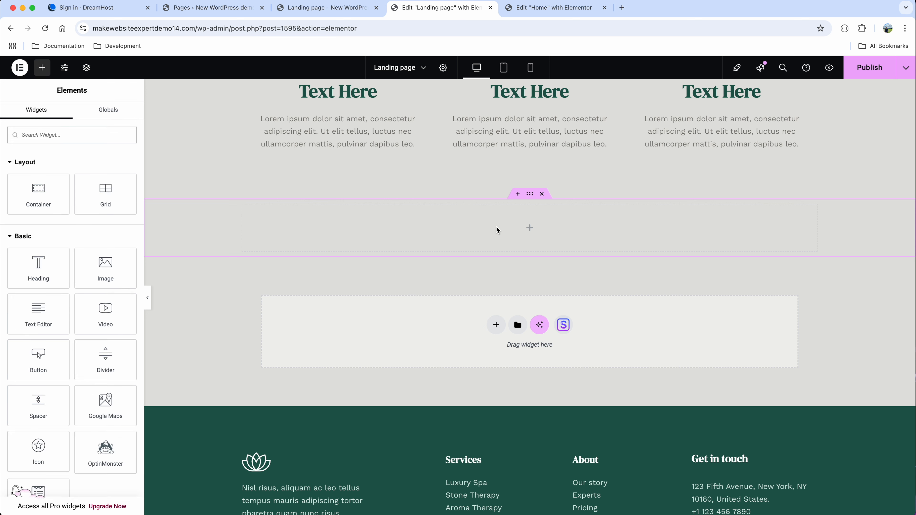
drag(38, 194, 362, 228)
click(42, 67)
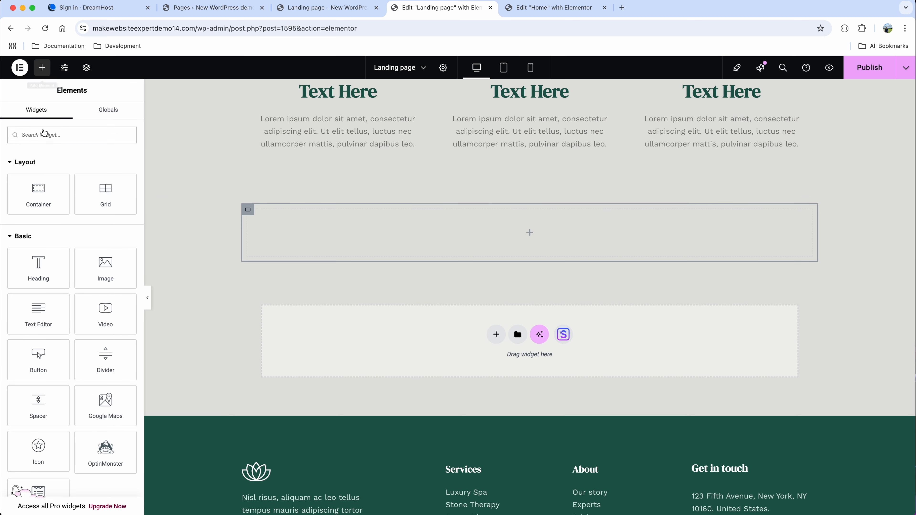
drag(36, 201, 251, 236)
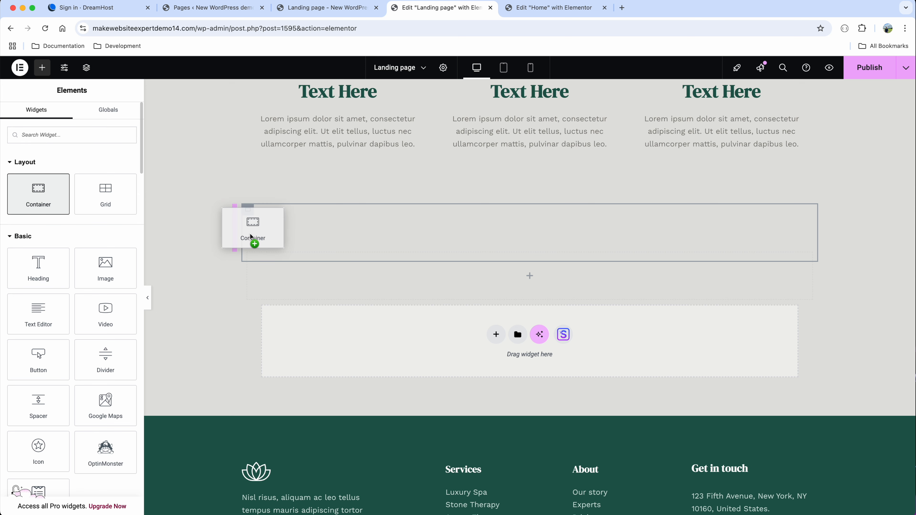
drag(251, 236, 249, 237)
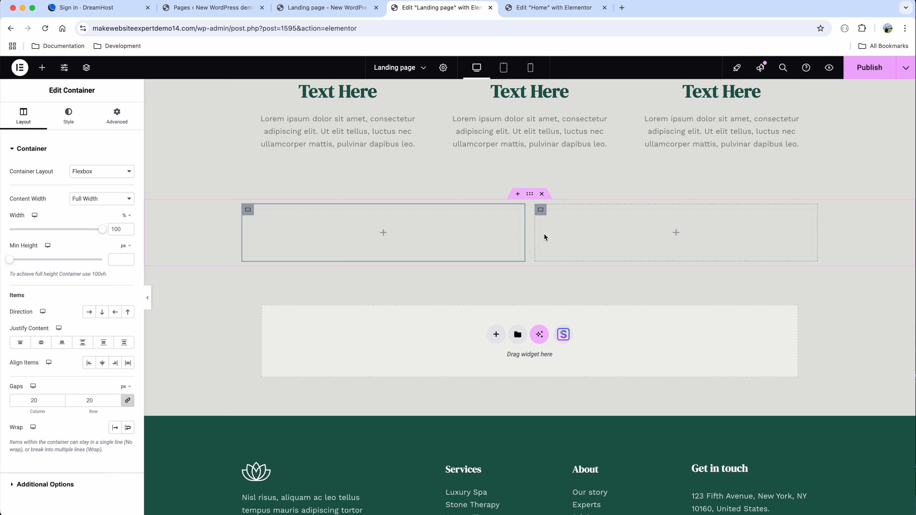
- Place an Image widget in the first of the two side-by-side containers
click(383, 235)
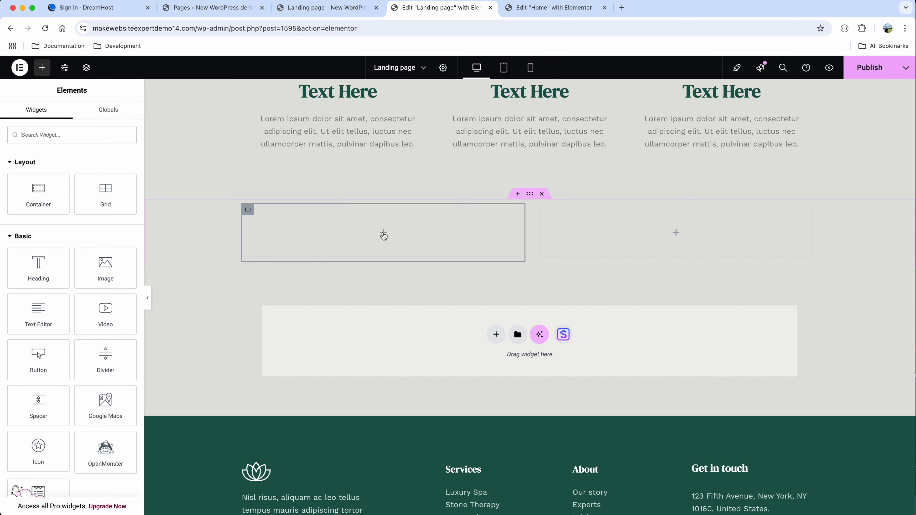
drag(105, 267, 310, 243)
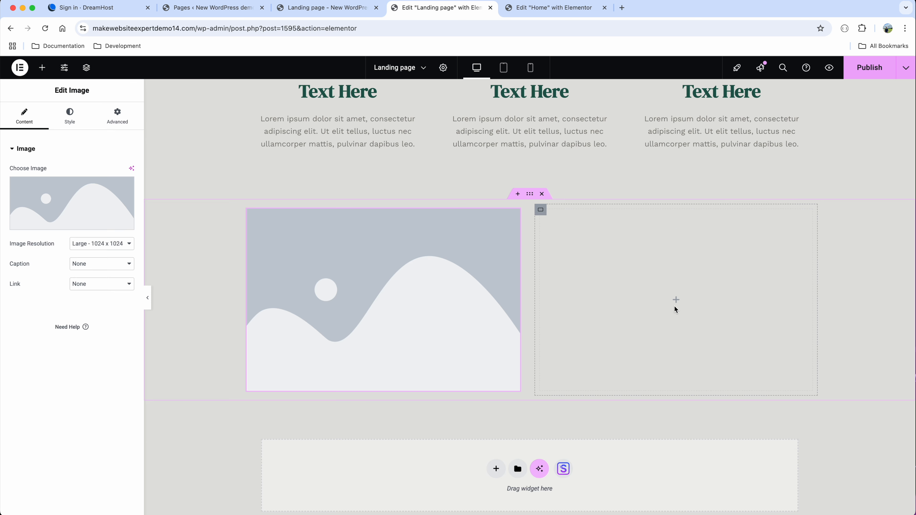
- Place an Image widget in the second side-by-side container and use lotus-spa-template-services-img-1.jpg for the first container's image
click(676, 302)
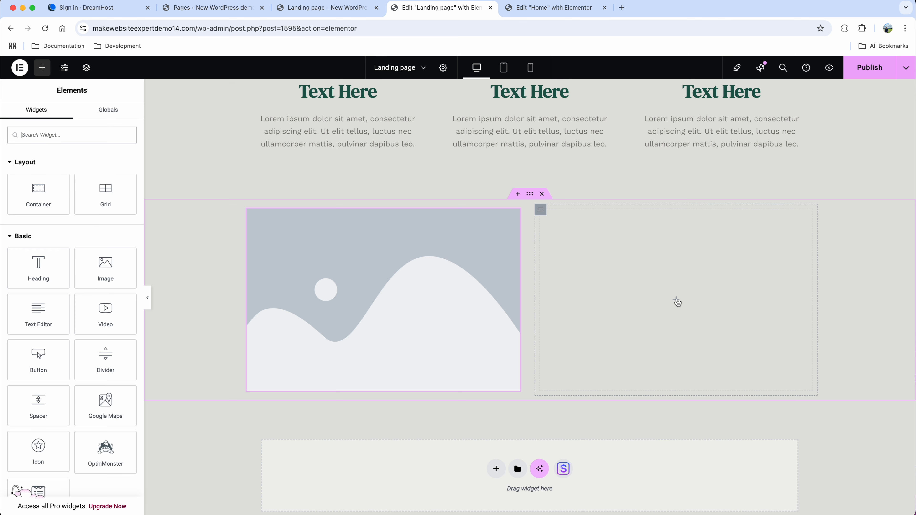
drag(117, 266, 664, 274)
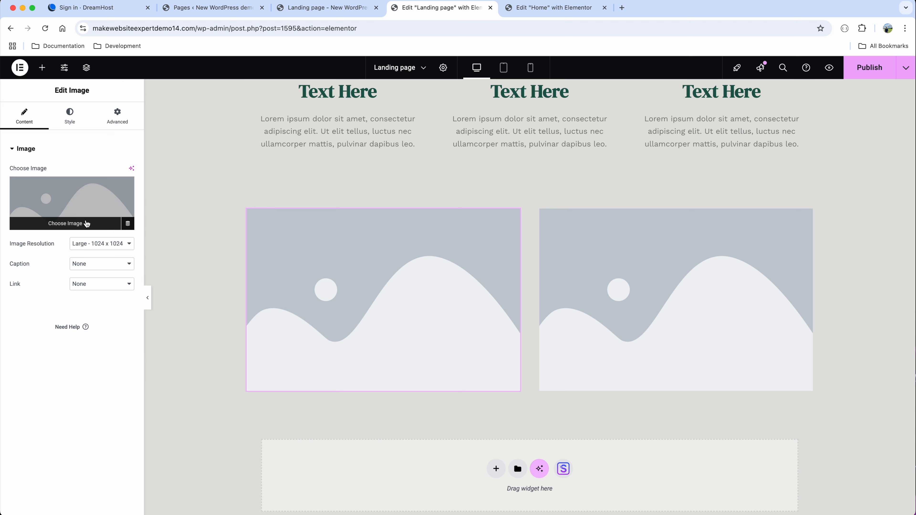
click(87, 224)
click(728, 246)
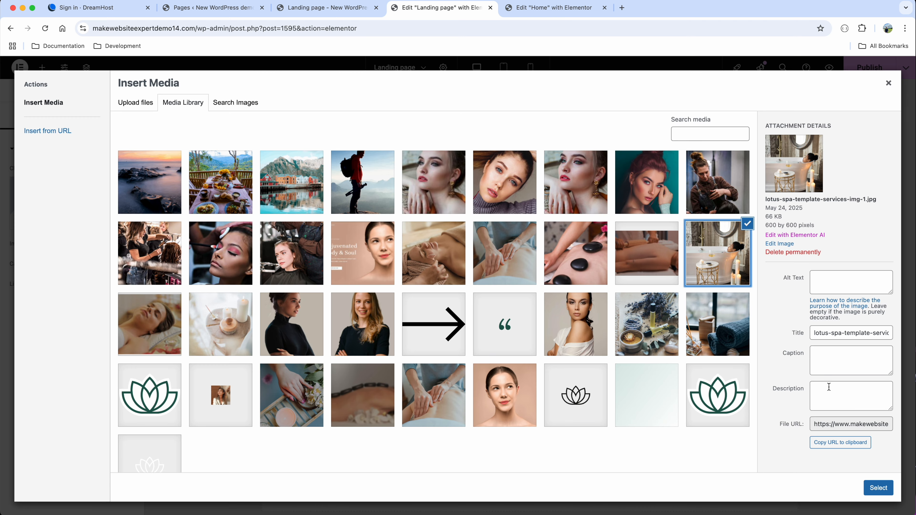
click(878, 488)
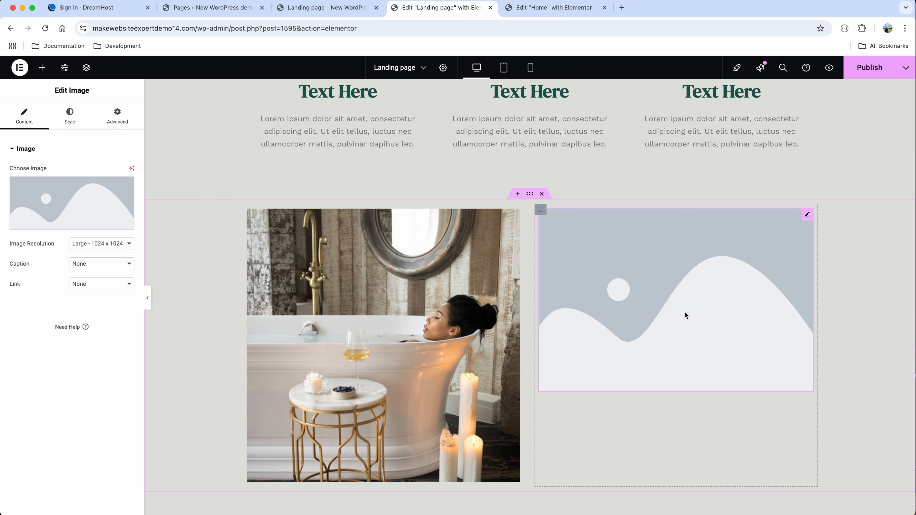
- Use lotus-spa-template-services-img-4.jpg from the media library for the image in the second container
click(69, 225)
click(443, 255)
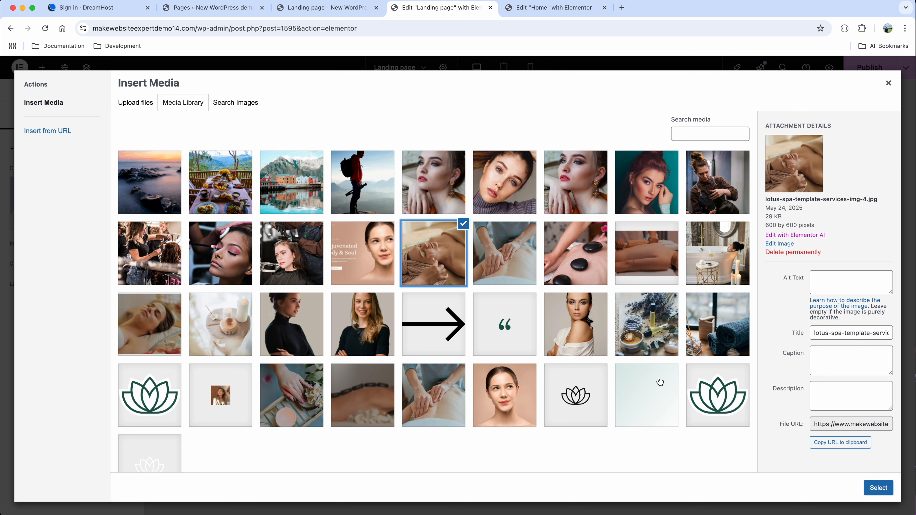
click(879, 488)
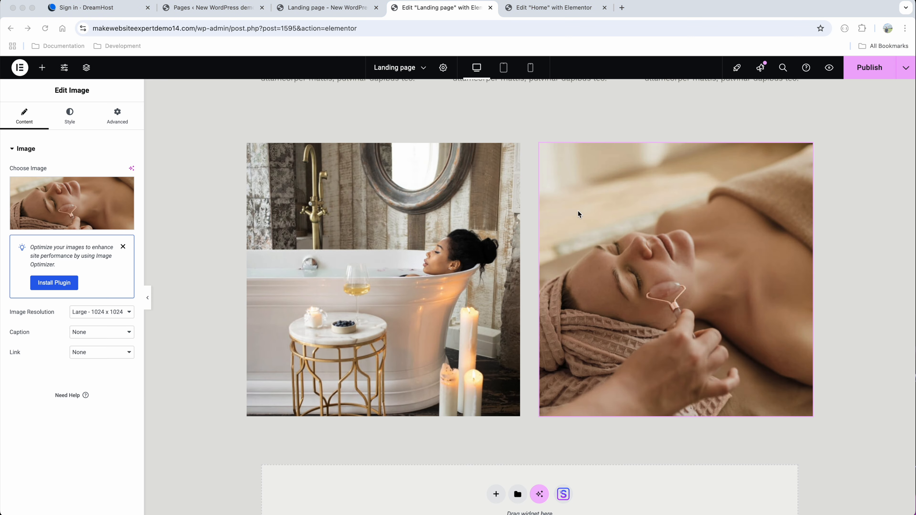
- Add a rightward Flexbox container below the two-image section and place two containers side by side inside it
scroll(542, 332, down, 3)
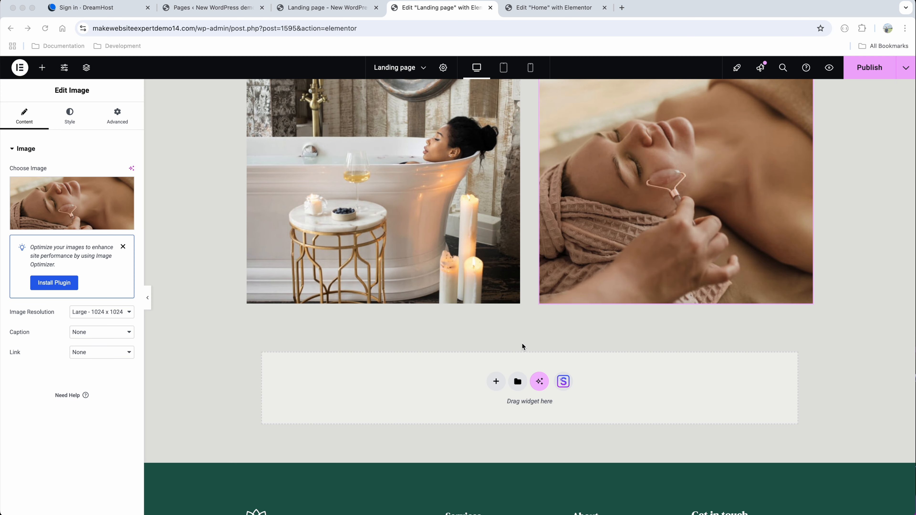
click(496, 382)
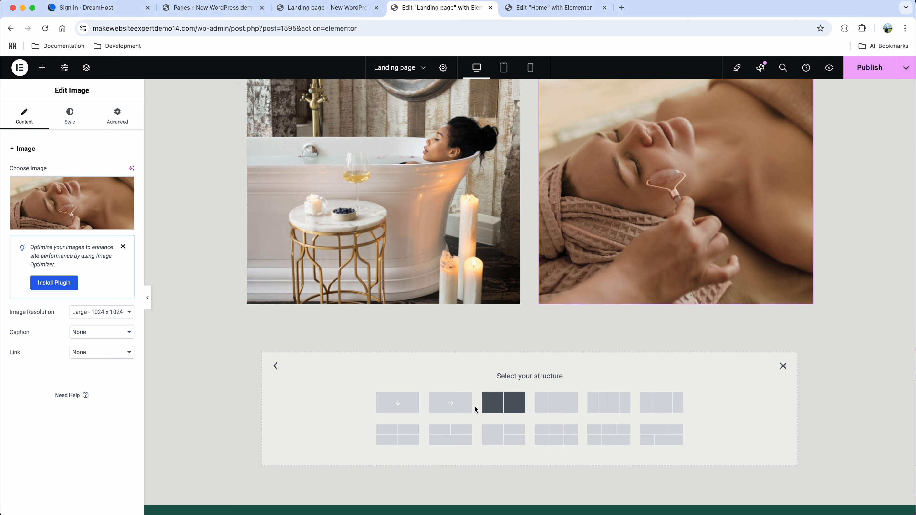
click(450, 404)
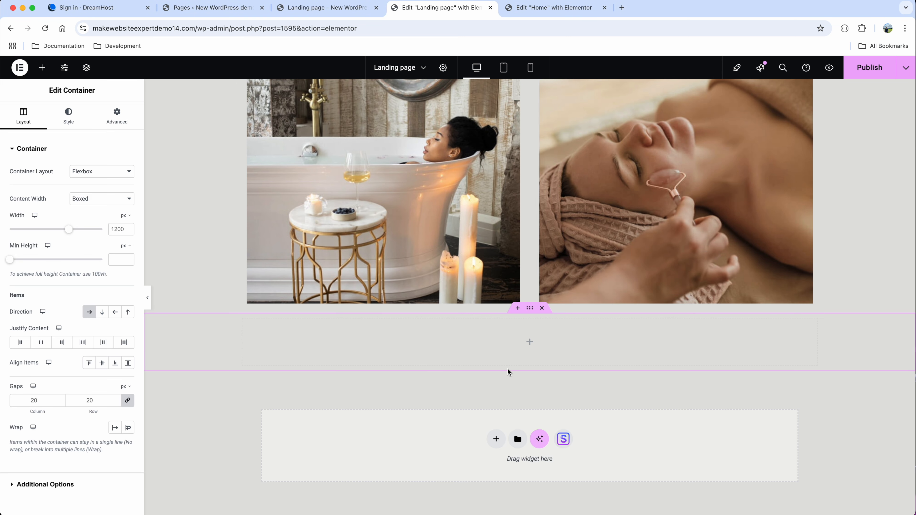
click(529, 342)
drag(38, 195, 416, 353)
click(42, 69)
drag(47, 193, 247, 349)
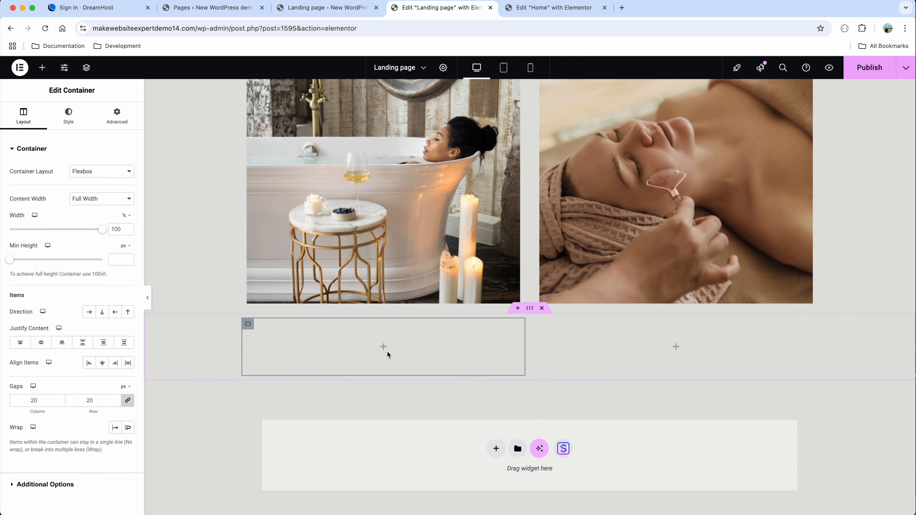
- Place a Google Maps widget in the first of the two new containers below the images
click(384, 347)
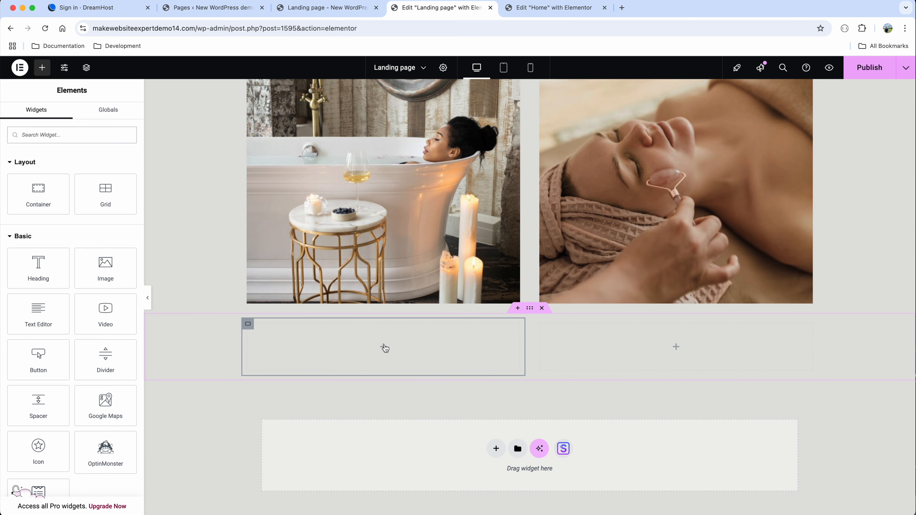
text(maps)
drag(39, 171, 362, 344)
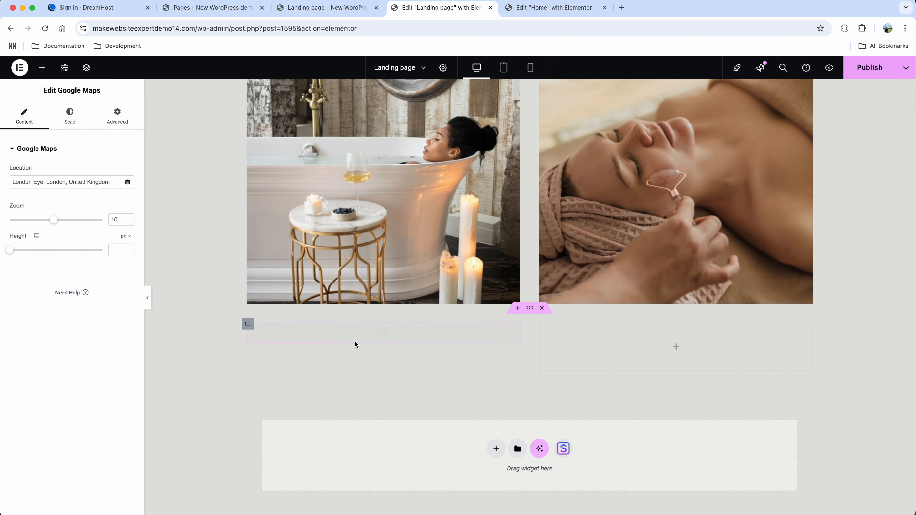
- Place a WPForms widget in the container beside the map and assign it the Simple Appointment Form
click(677, 396)
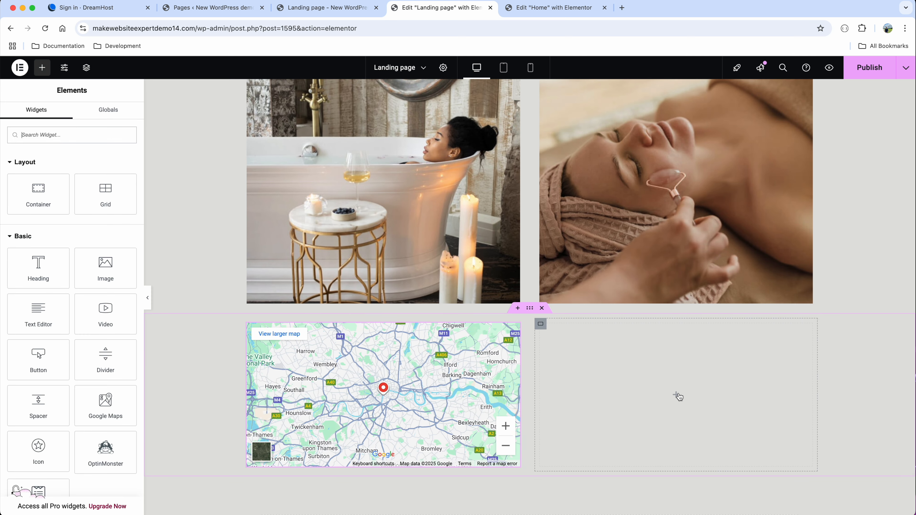
click(79, 142)
text(wpf)
drag(38, 183, 607, 397)
click(651, 388)
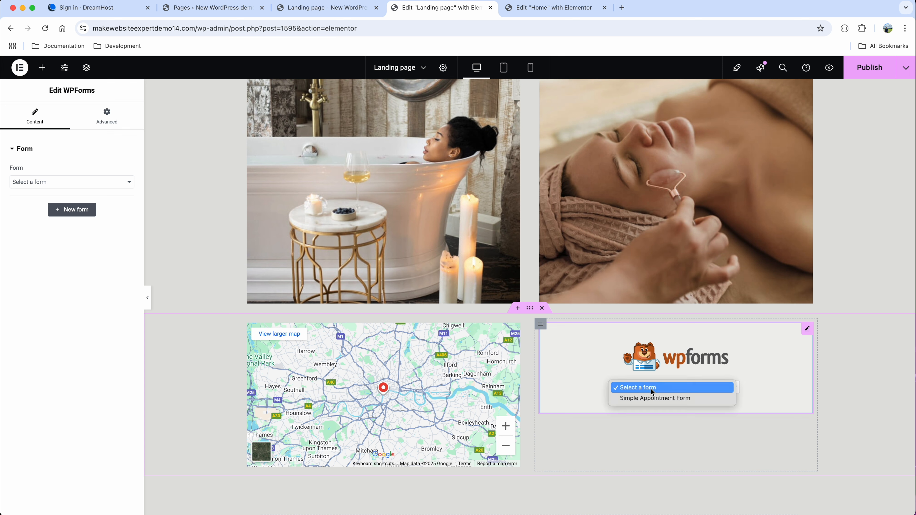
click(676, 399)
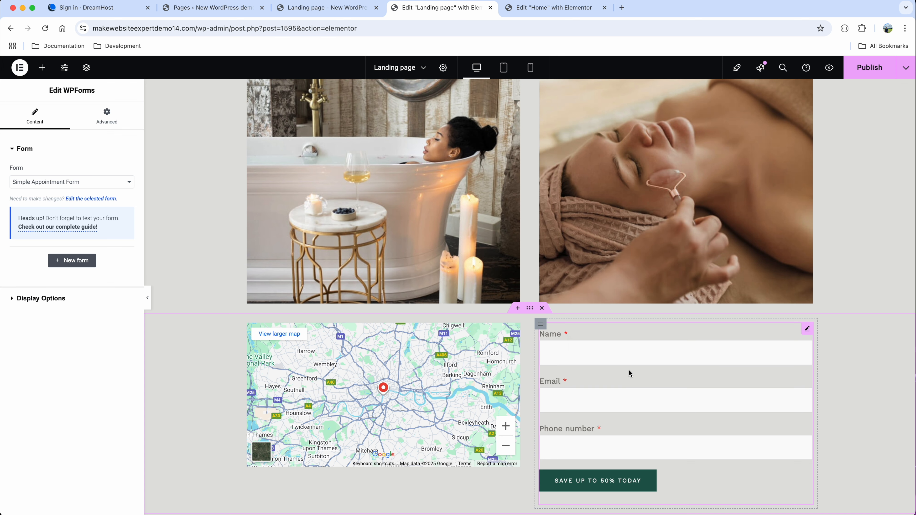
- Add a Heading above the appointment form, title it "Drop a message" and center-align it
click(42, 67)
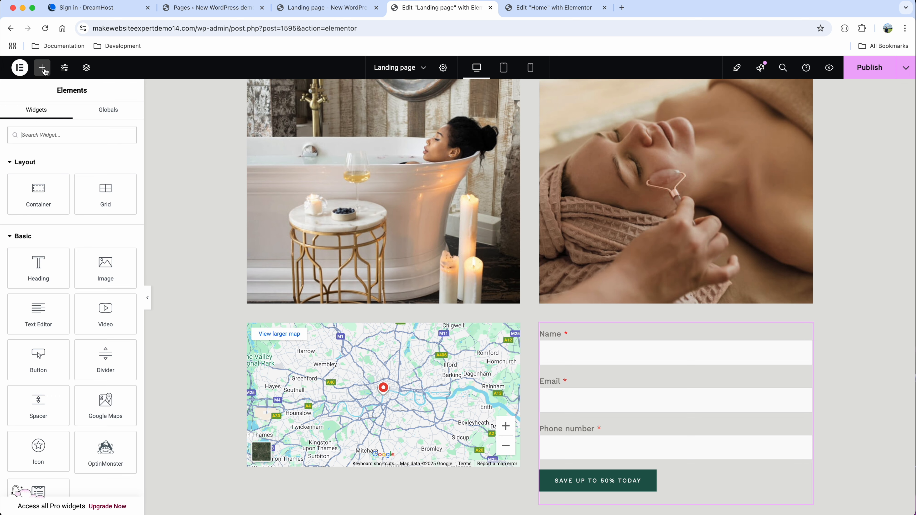
drag(65, 265, 639, 324)
click(94, 182)
key(super+a)
text(Drop a message)
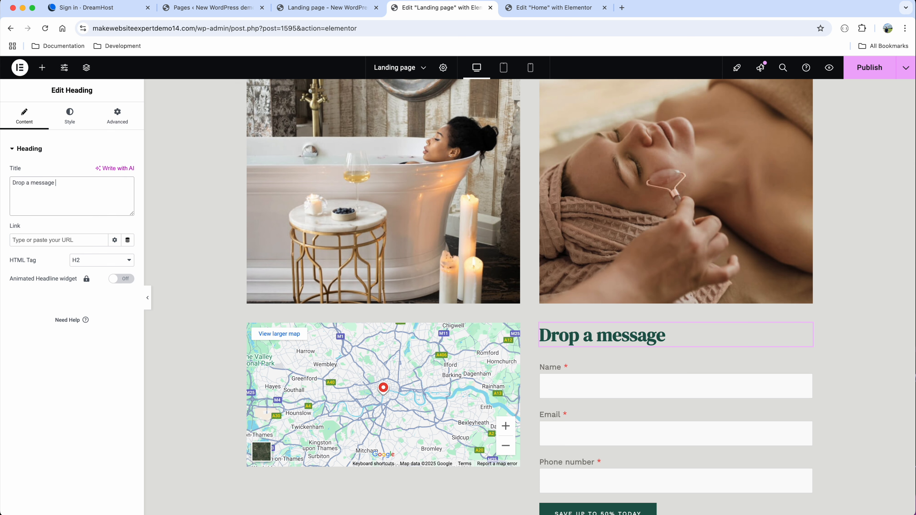
click(62, 123)
click(102, 172)
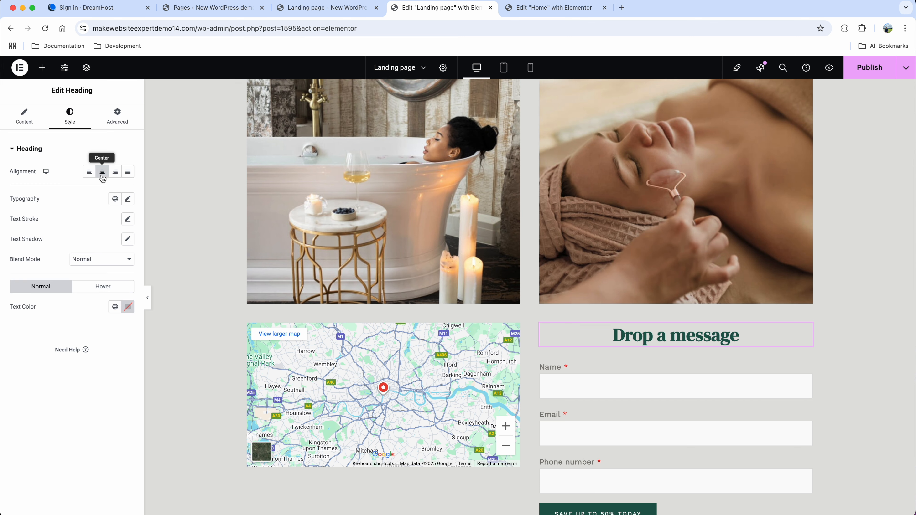
- Set the Google Maps widget's zoom to 14 and increase its height to about 474 px
scroll(420, 367, down, 4)
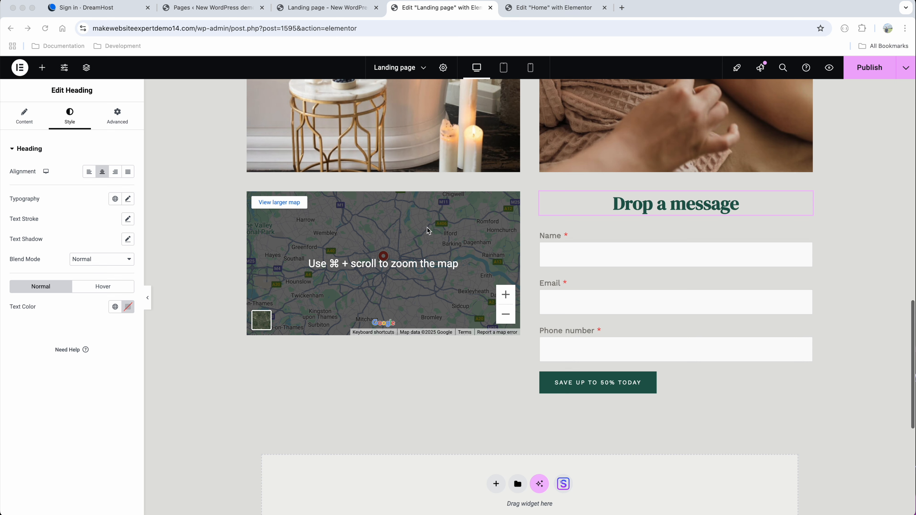
click(513, 199)
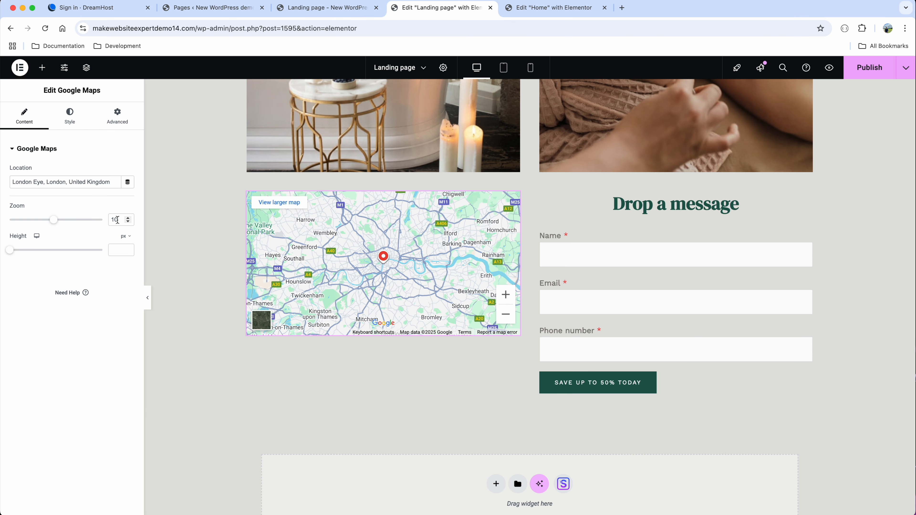
text(14)
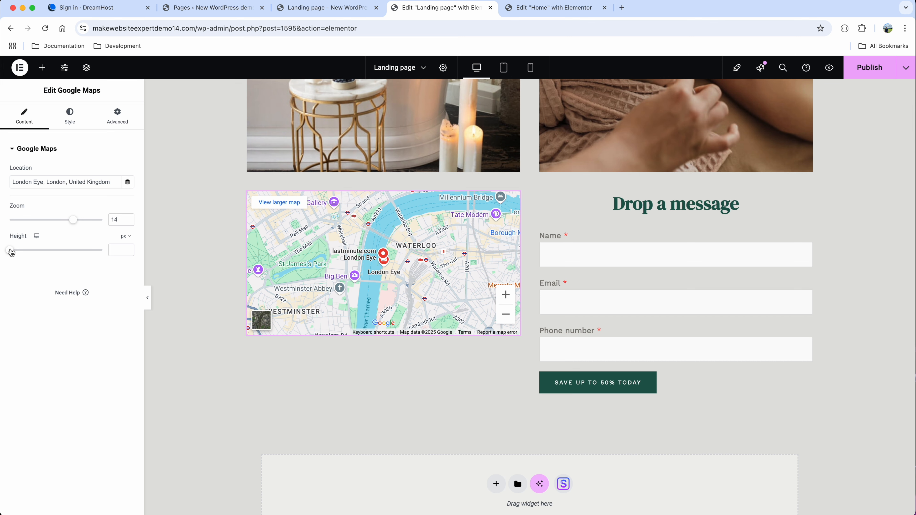
drag(11, 251, 38, 249)
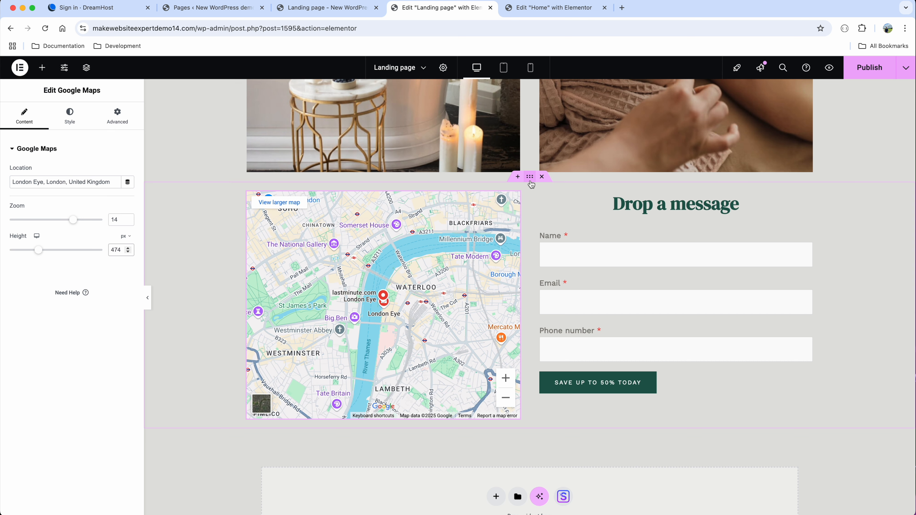
- Unlink the margin values of the container holding the map and form, and set its top and bottom margins to 60 px
click(530, 177)
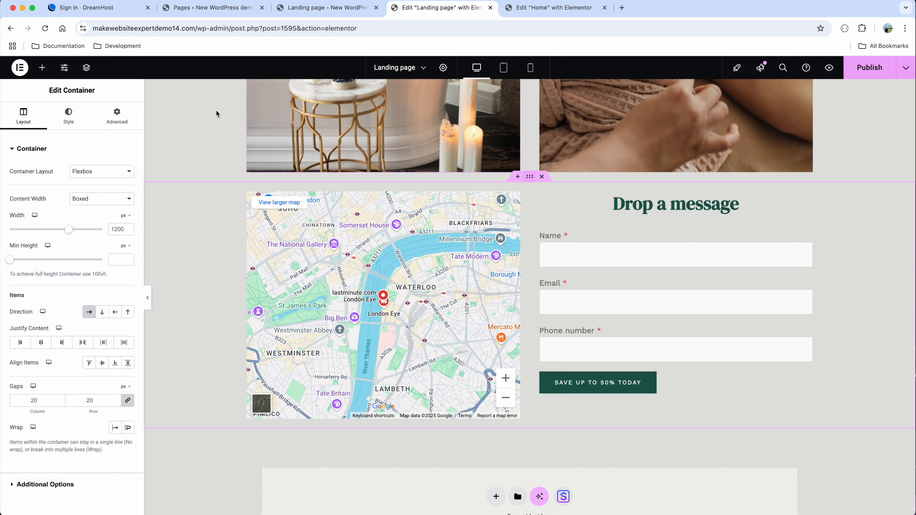
click(116, 118)
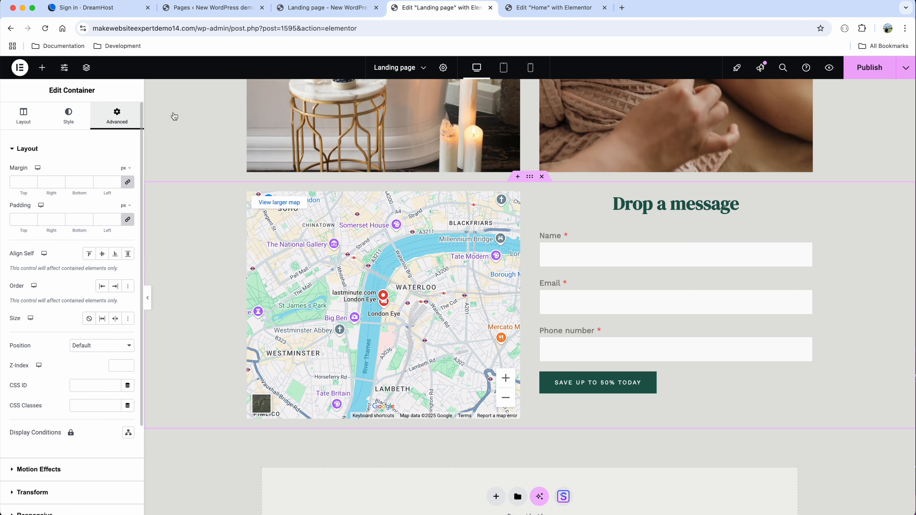
click(128, 184)
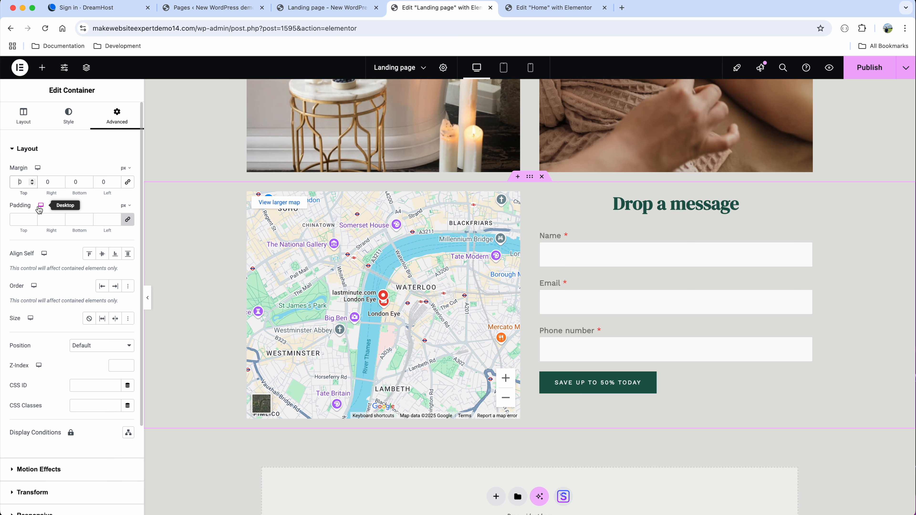
text(60)
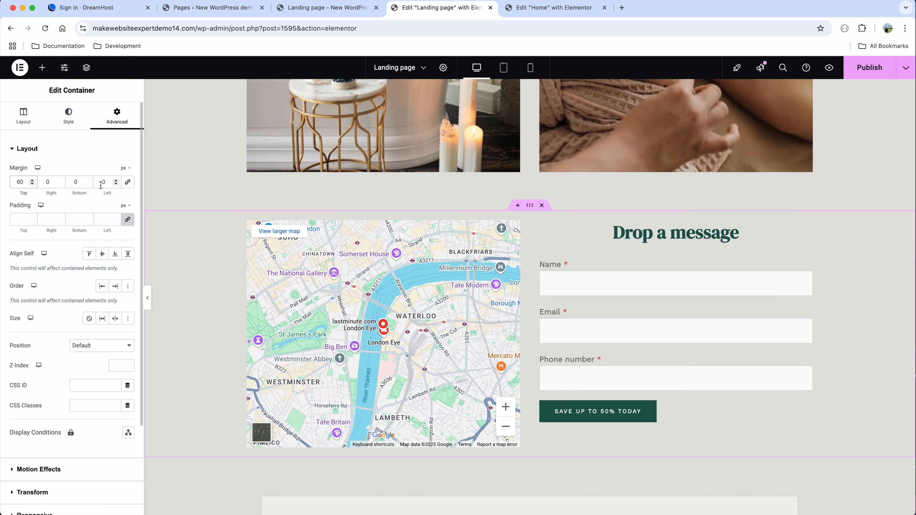
click(90, 182)
text(60)
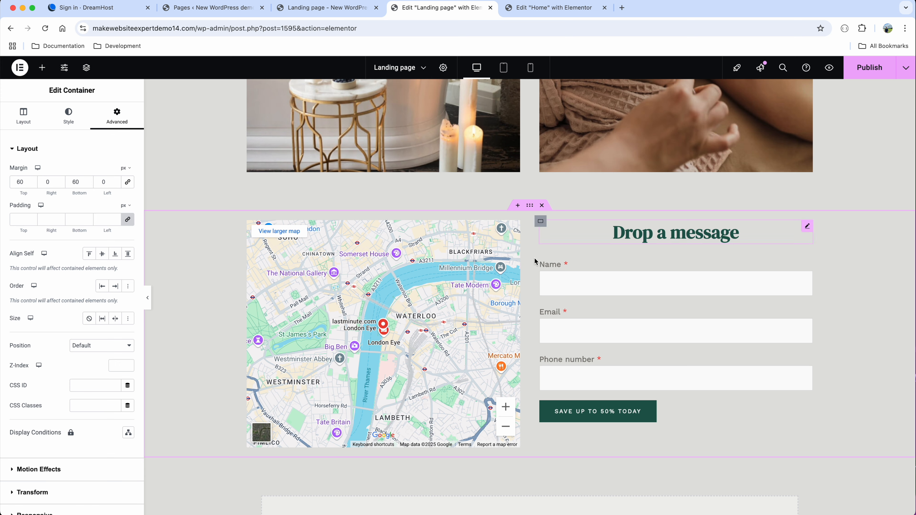
- Open the ready-made template library from the empty area below the map section and browse its Blocks collection
scroll(533, 257, up, 1)
scroll(561, 258, up, 1)
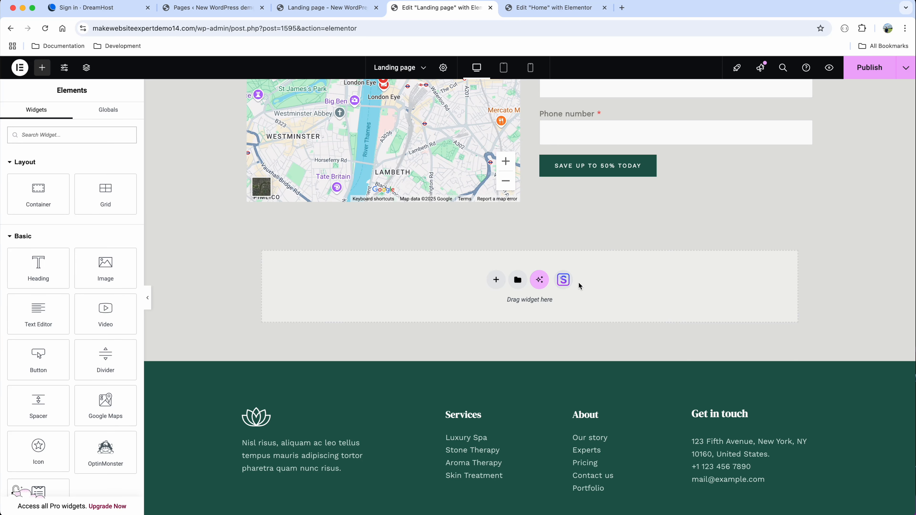
click(565, 283)
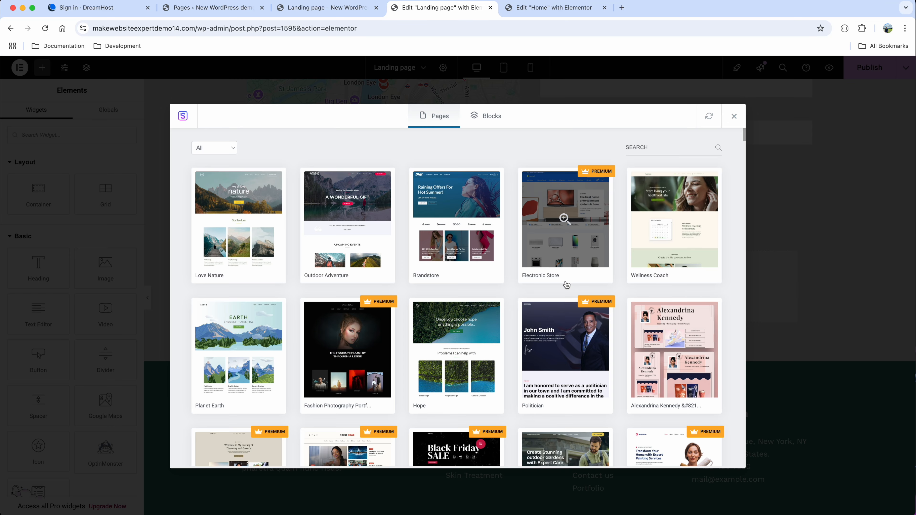
click(485, 121)
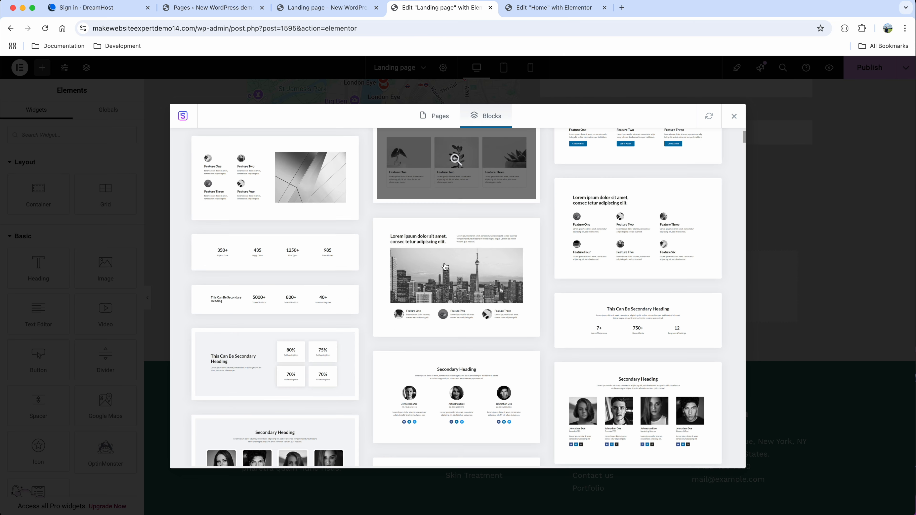
- Insert the "Secondary Heading" team block with three round portraits from the block library into the landing page
scroll(486, 272, down, 5)
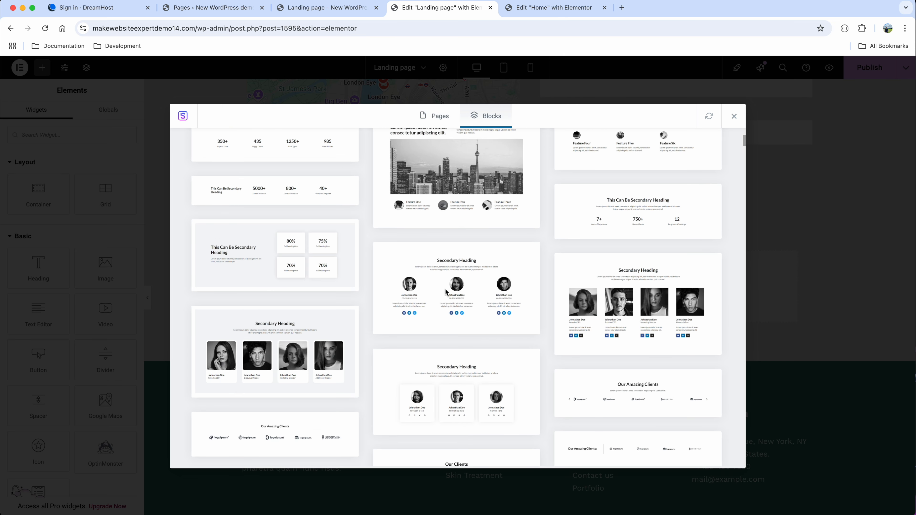
click(457, 293)
click(599, 123)
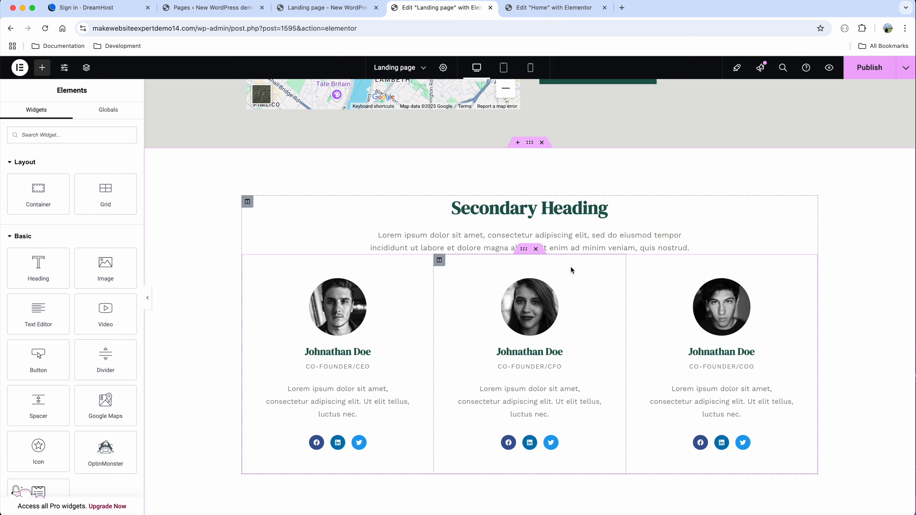
- Change the team section's heading to "Secondary Heading NEW" and open its style settings
click(612, 214)
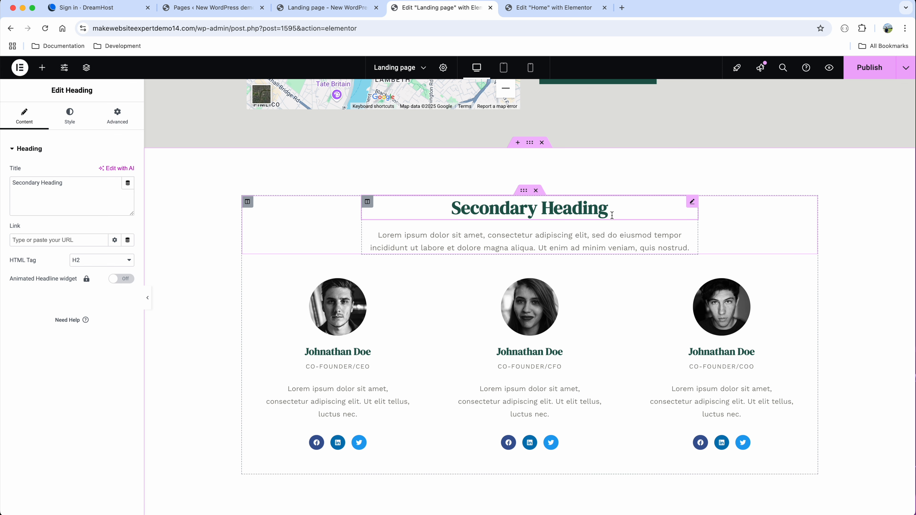
text(NEW)
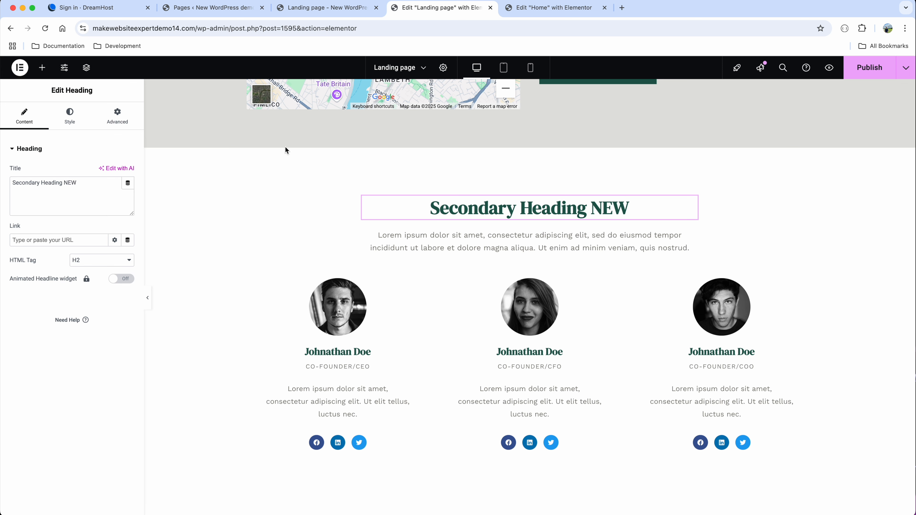
click(70, 115)
- View the settings of the first member's image box and the middle member's social icons and description text
click(312, 298)
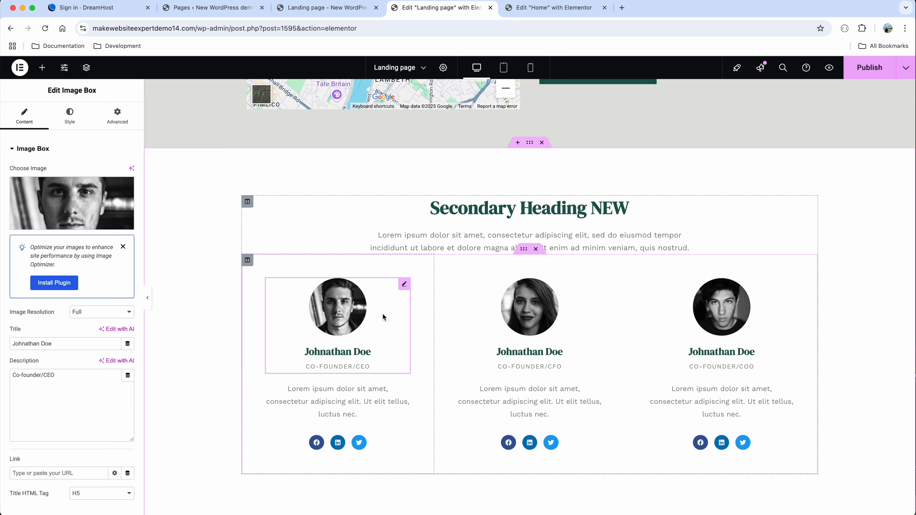
click(520, 443)
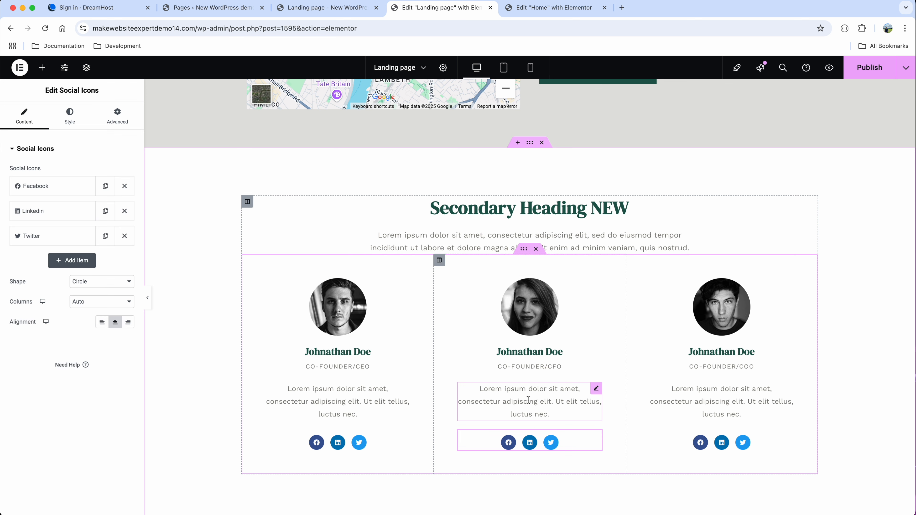
click(527, 402)
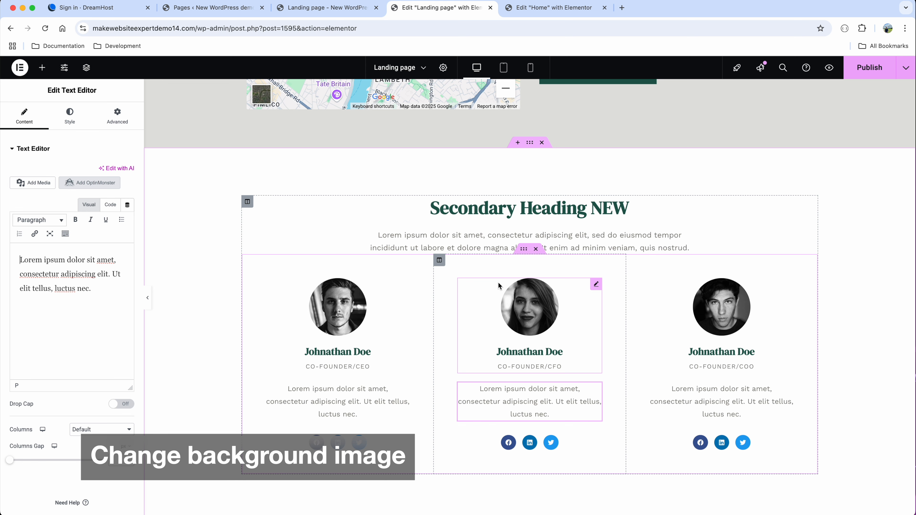
- From the WordPress page list, open the Home page with Elementor in a new browser tab and switch to it
click(238, 15)
scroll(129, 369, down, 3)
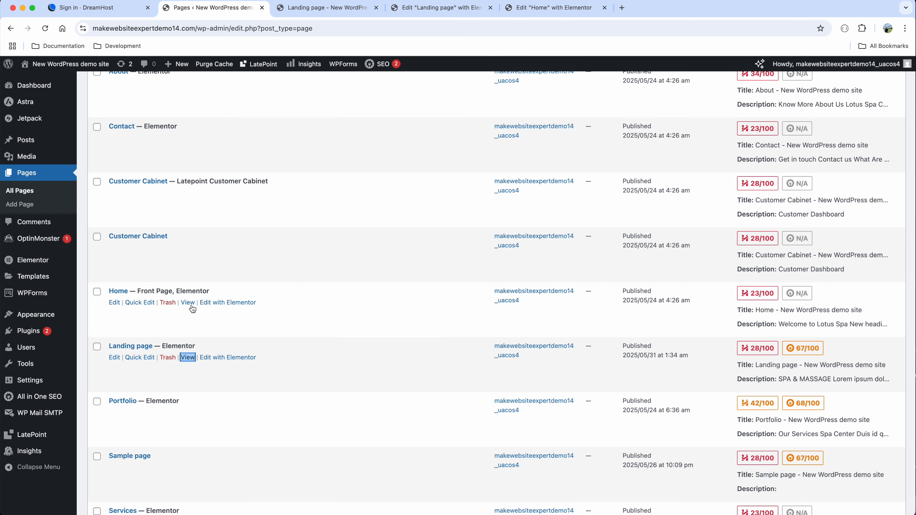
right_click(231, 303)
click(260, 305)
key(ctrl+Tab)
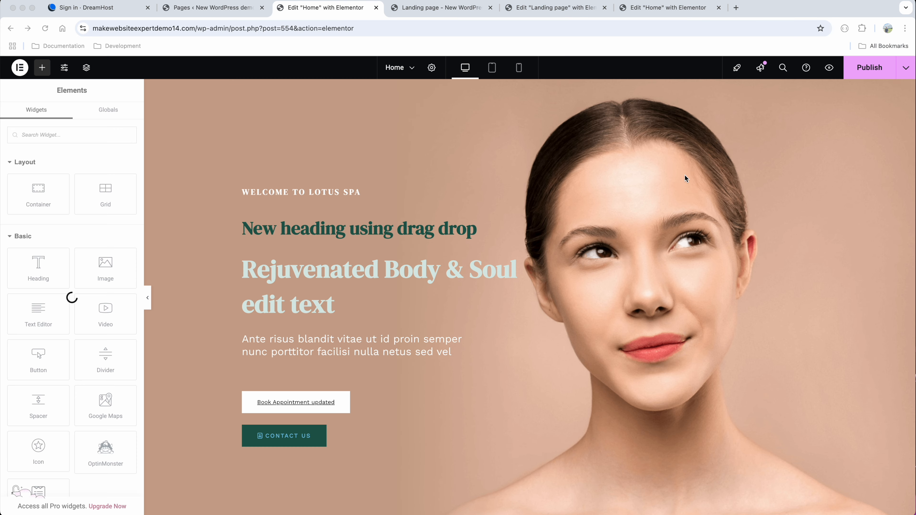
- Replace the hero container's background image with lotus-spa-template-services-header-img-bg.jpg from the media library
click(514, 85)
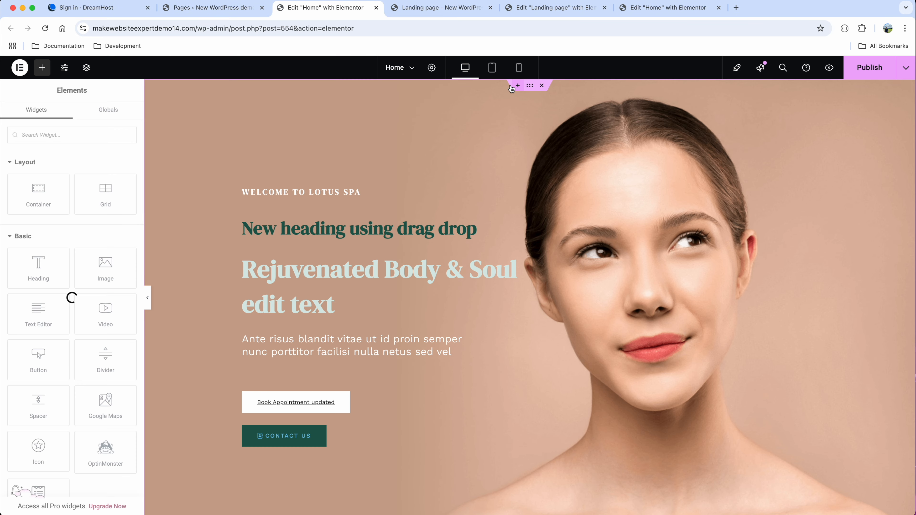
click(530, 87)
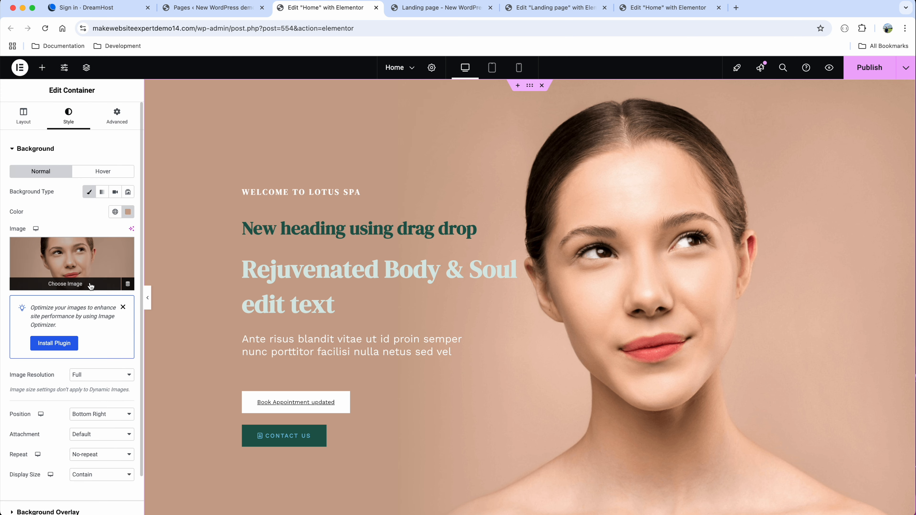
click(91, 286)
click(139, 108)
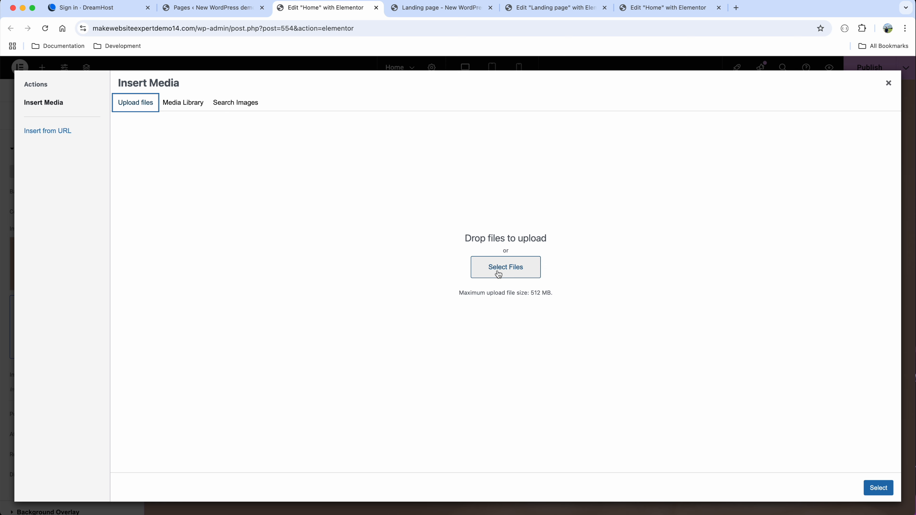
click(194, 106)
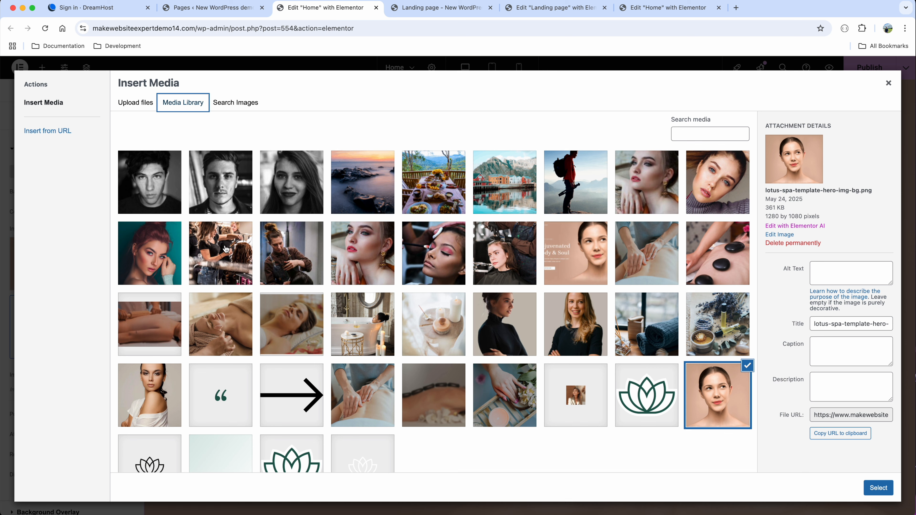
click(301, 321)
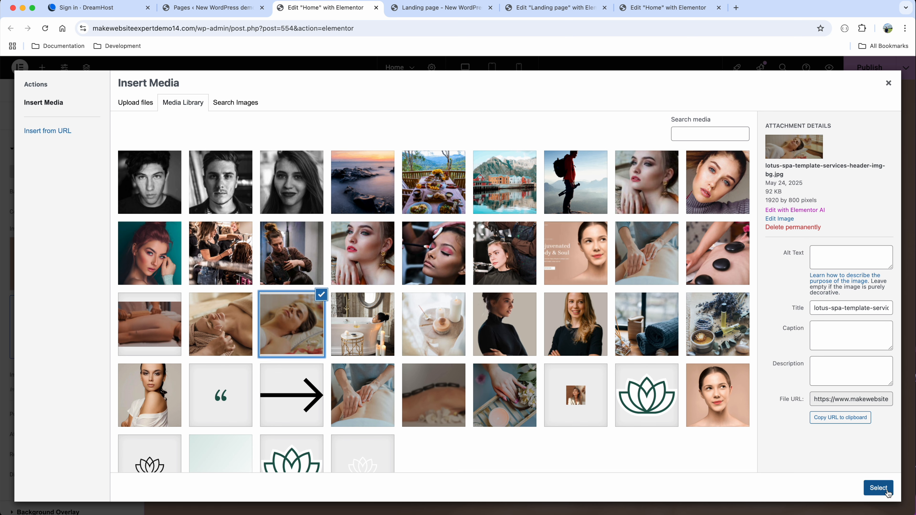
click(879, 488)
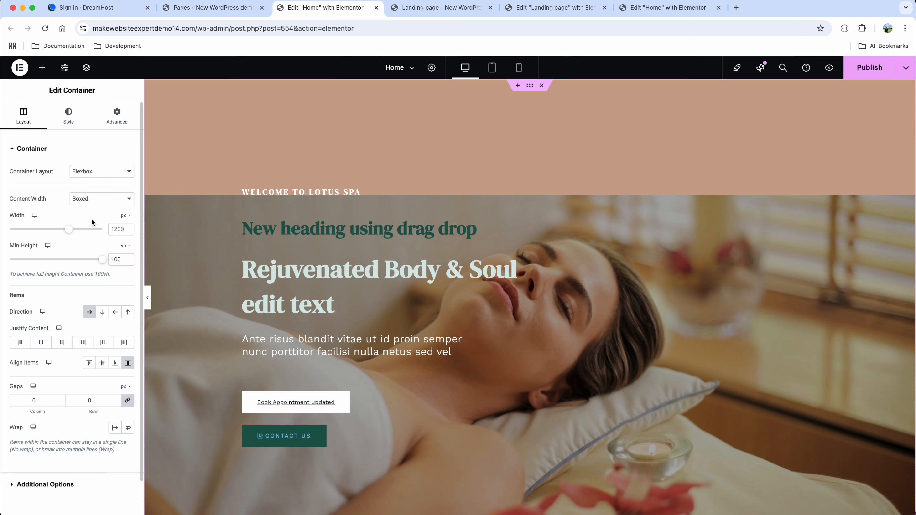
- Resize the hero container to a 74 vh minimum height and 1393 px width, and change its content width to Full Width
drag(105, 262, 82, 266)
mouse_move(71, 232)
mouse_down()
mouse_move(55, 239)
mouse_move(87, 239)
mouse_up()
click(90, 199)
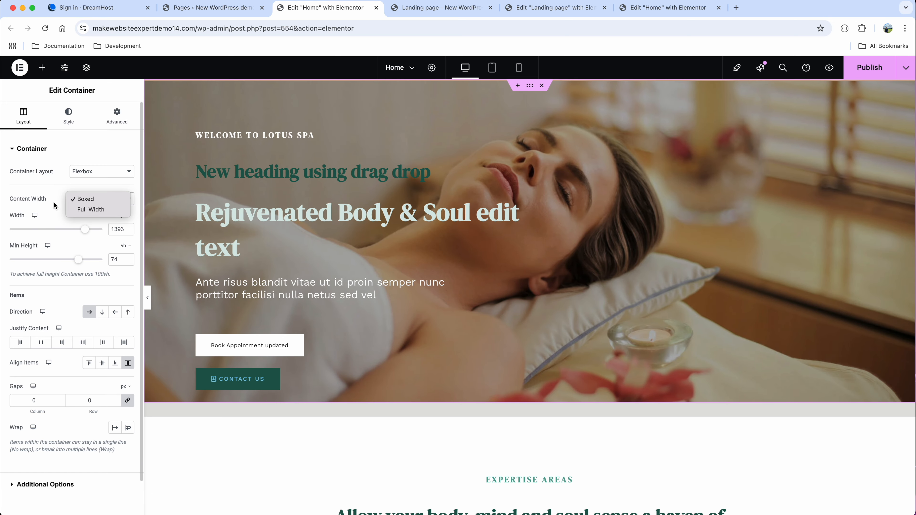
click(87, 210)
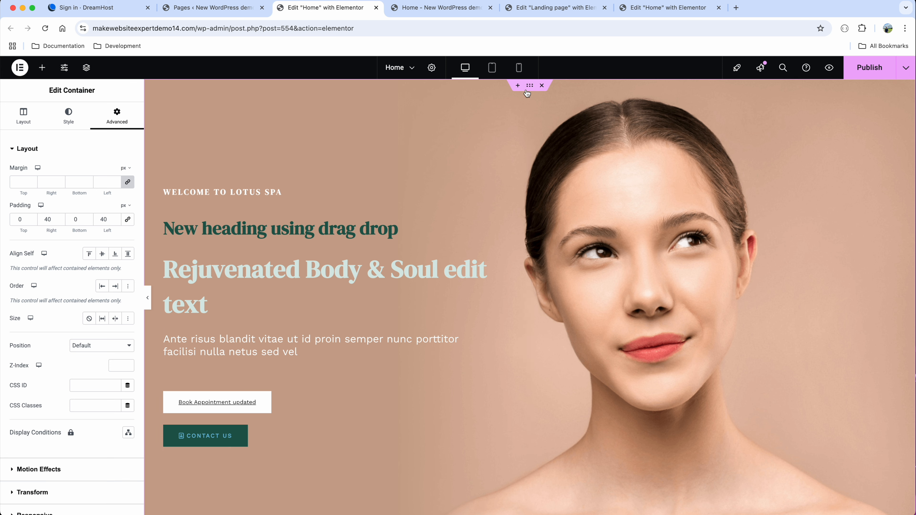
- Remove the hero container's background image and use lotus-spa-template-hero-img-bg.png as its Classic background overlay instead
click(68, 116)
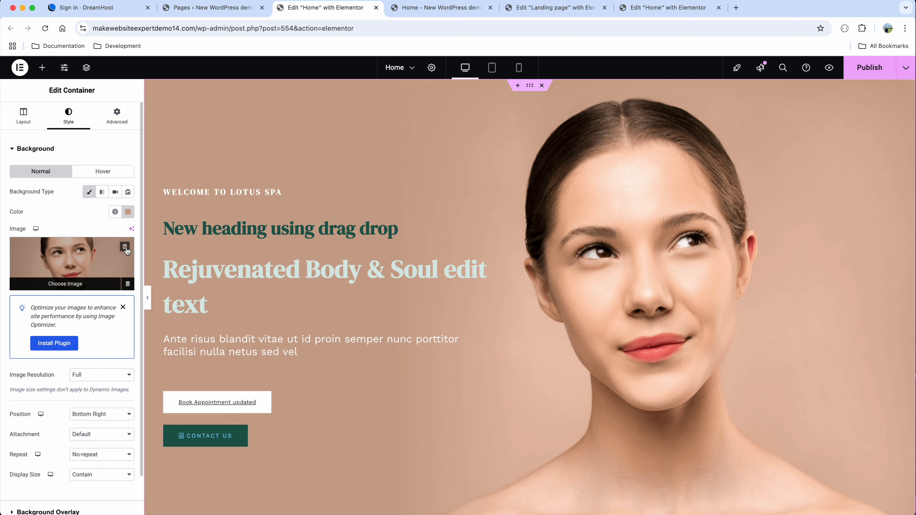
click(124, 249)
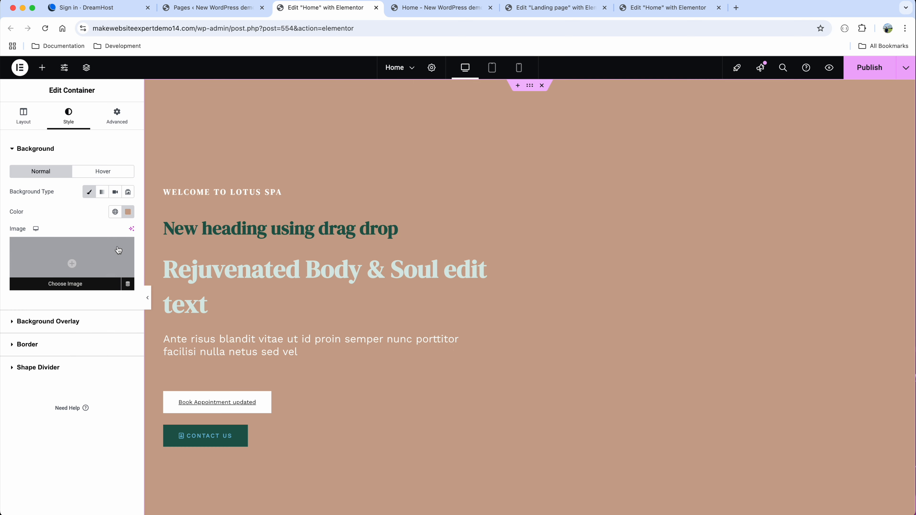
click(15, 152)
click(11, 176)
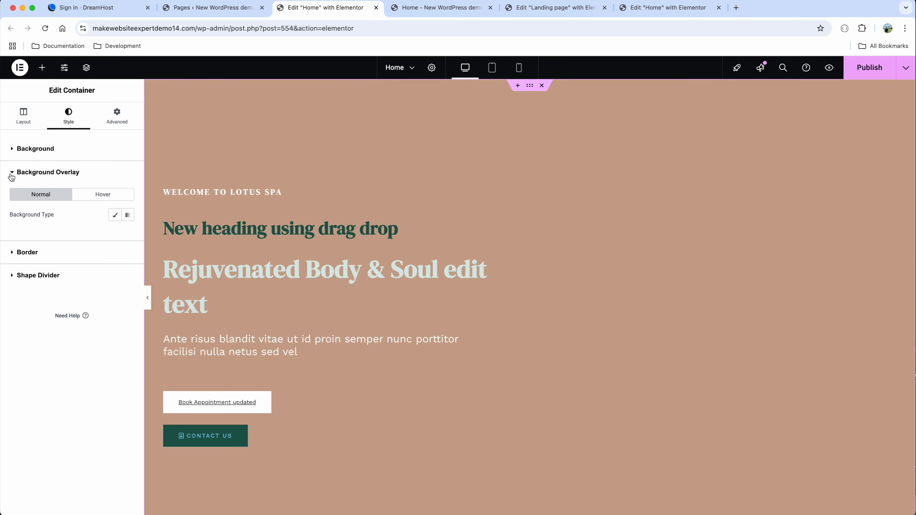
click(114, 217)
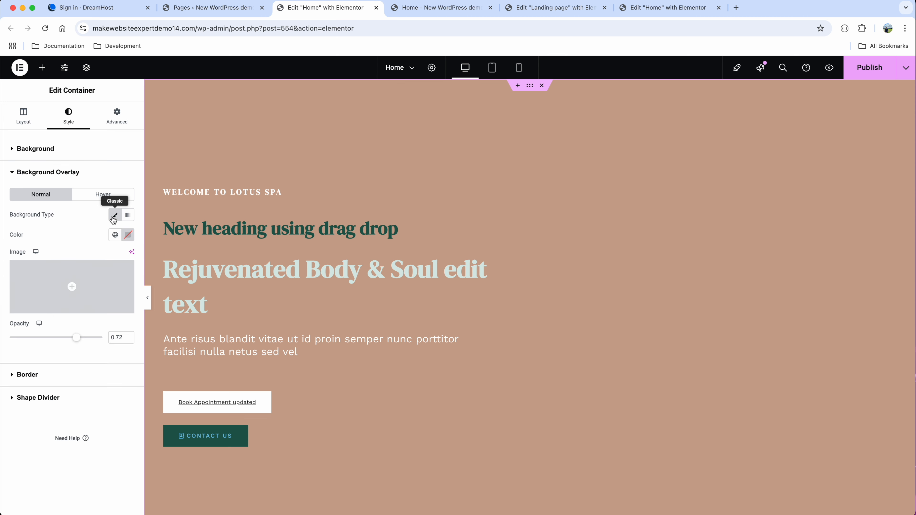
click(86, 307)
click(721, 402)
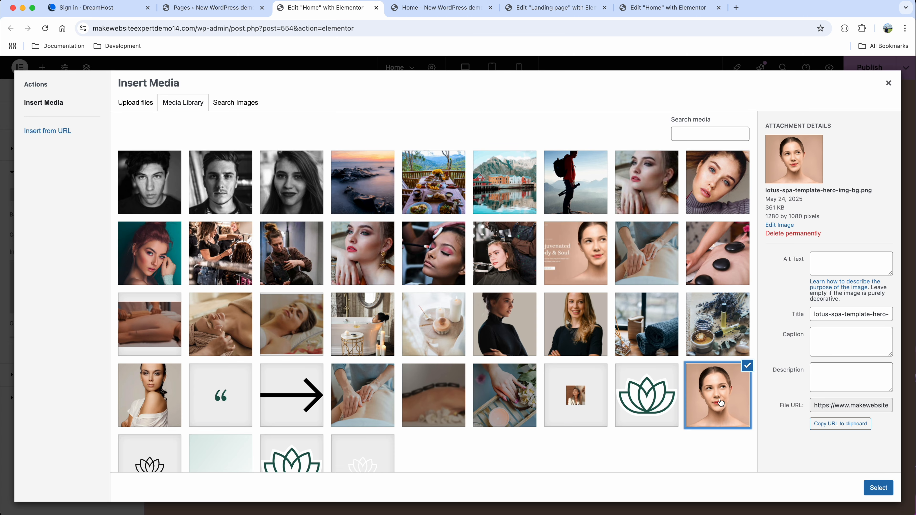
click(878, 488)
- Adjust the hero background overlay's opacity and set its color to the global Primary color #6EC1E4
scroll(84, 327, down, 5)
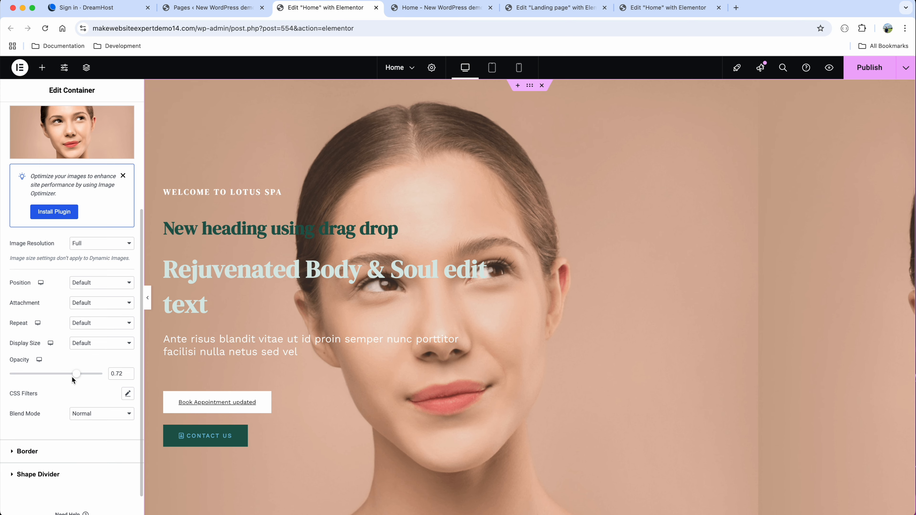
drag(78, 375, 98, 371)
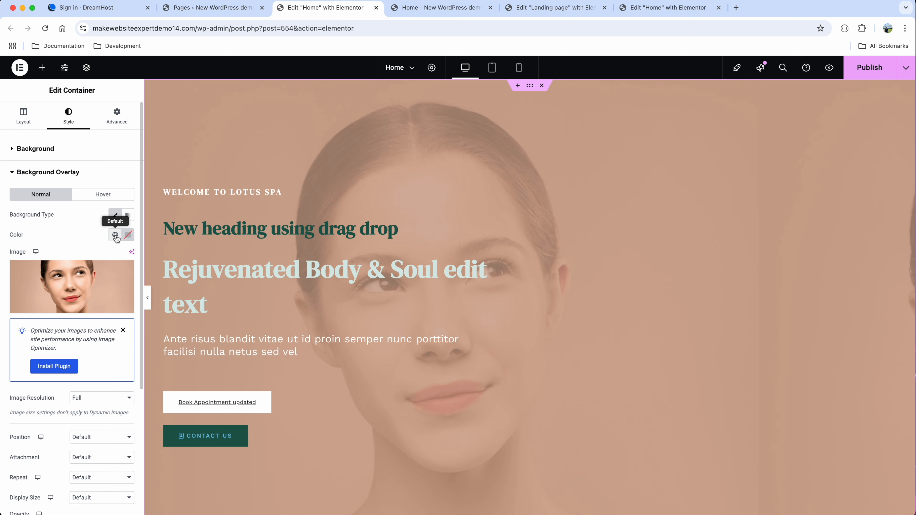
click(115, 237)
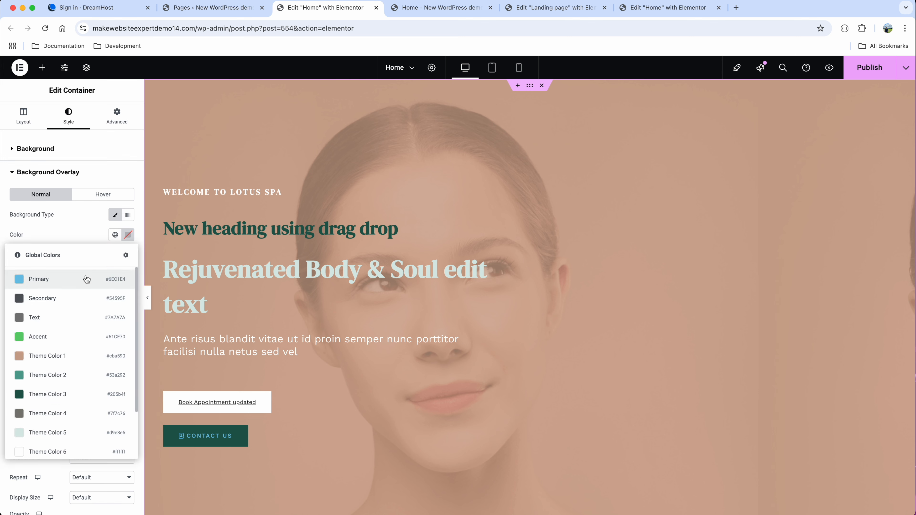
click(81, 283)
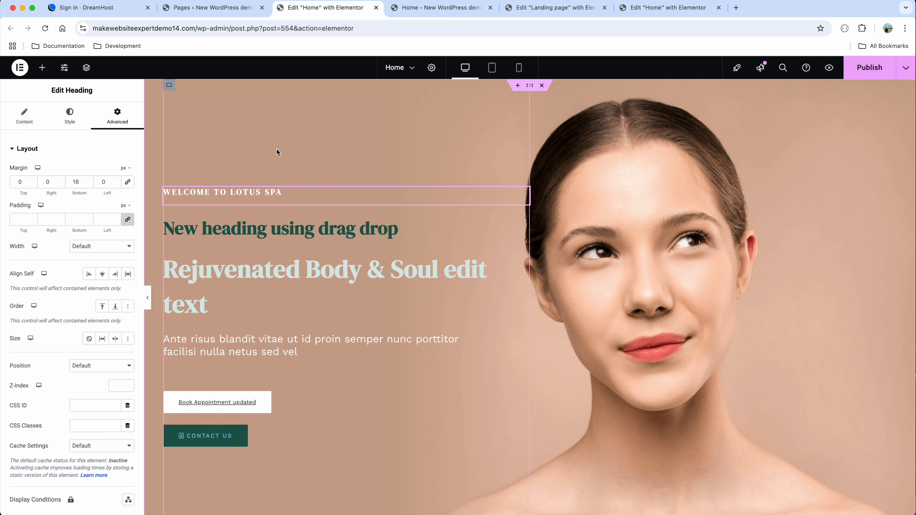
- Set the background image attachment of the "Massage therapy center" container to Fixed
scroll(303, 198, down, 10)
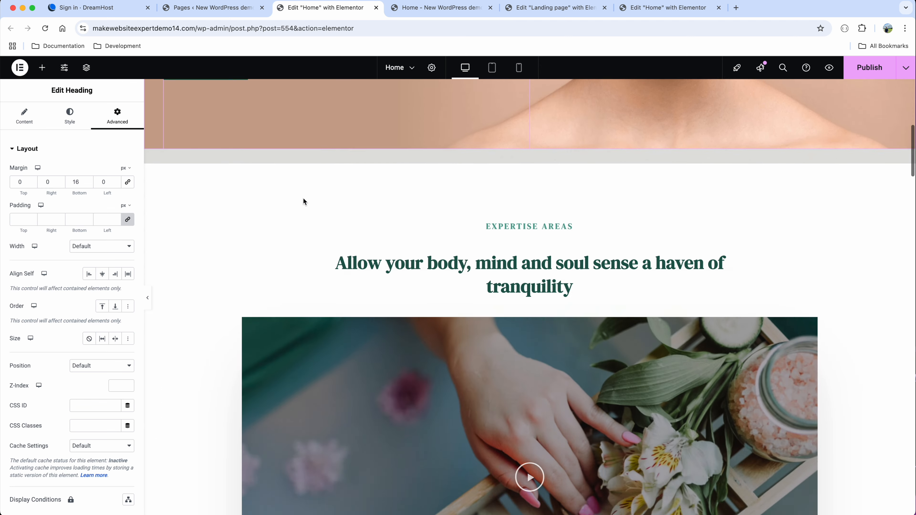
scroll(391, 242, down, 3)
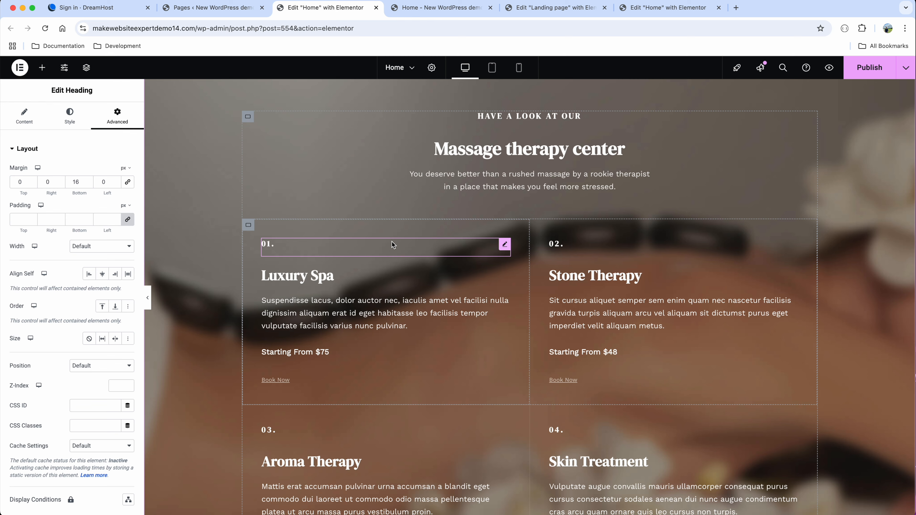
scroll(391, 242, up, 3)
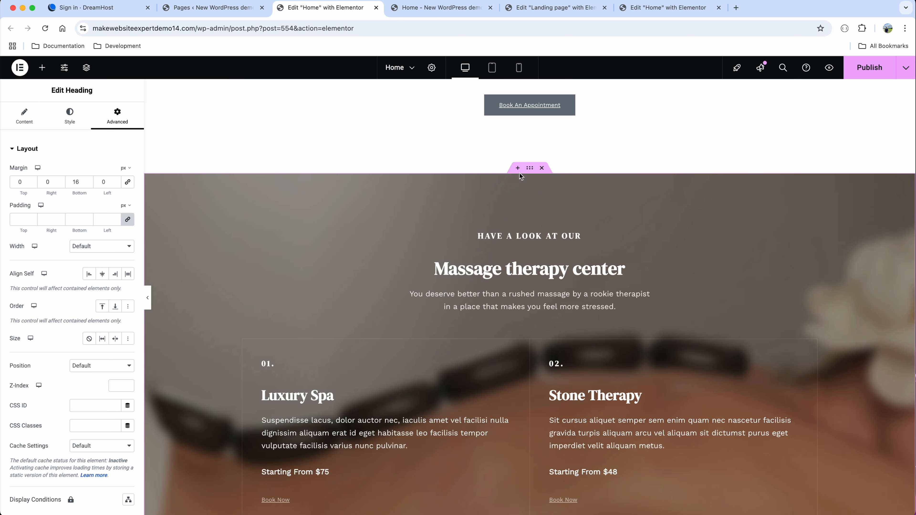
click(530, 168)
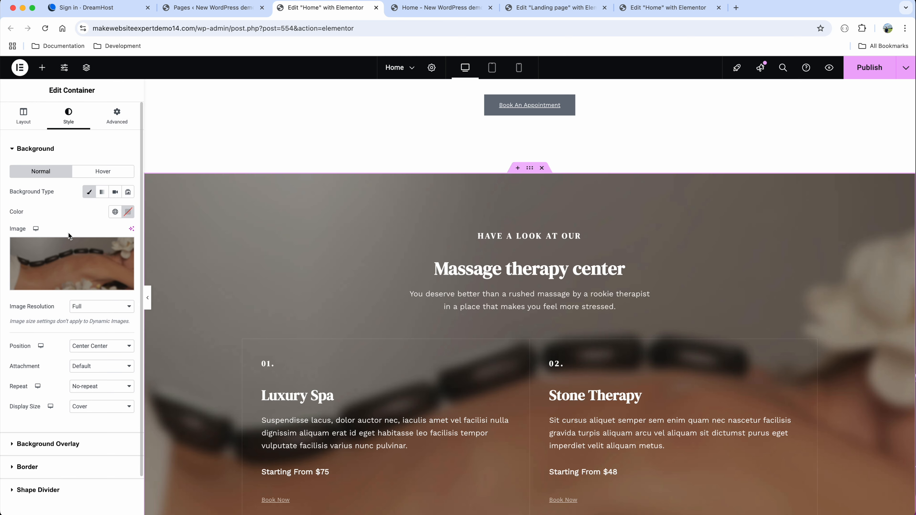
scroll(68, 232, down, 2)
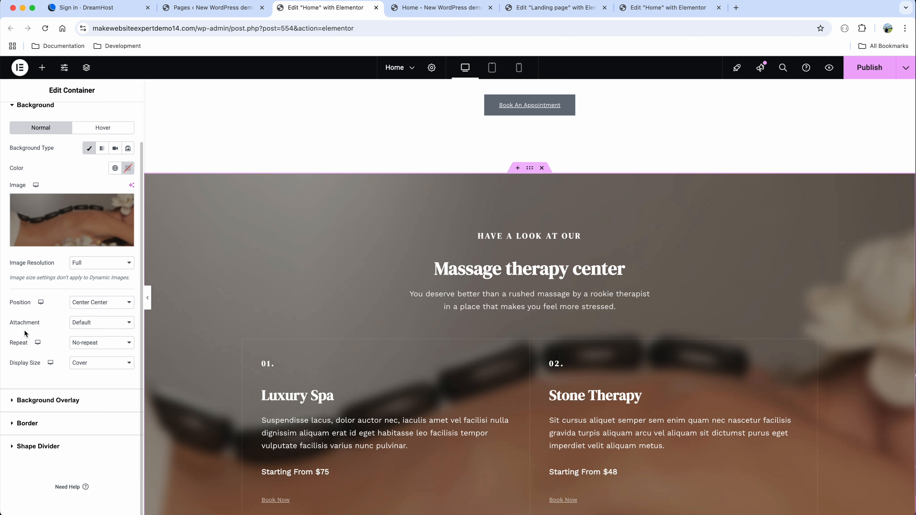
click(83, 325)
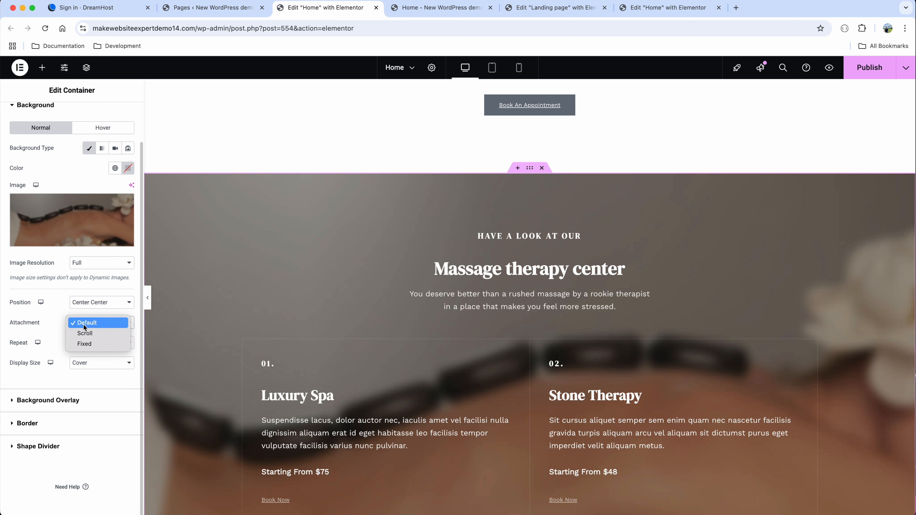
click(103, 343)
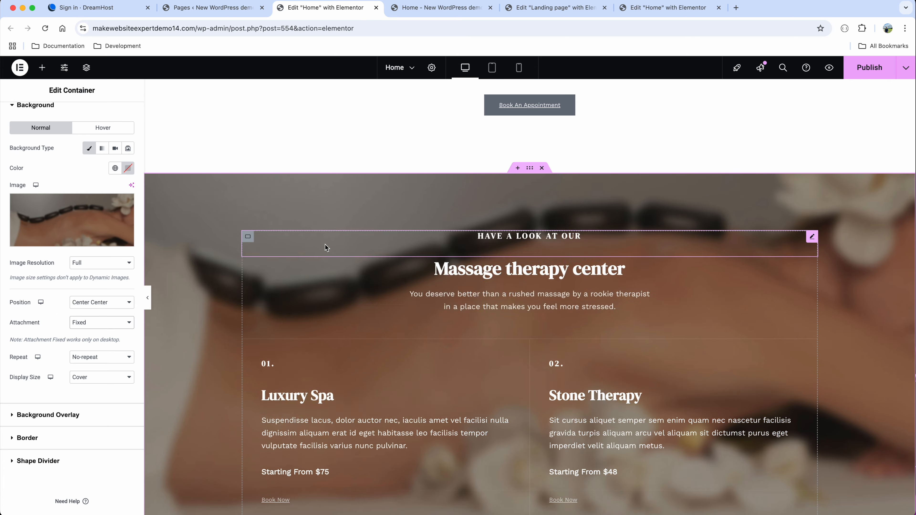
- Check how the fixed background behaves while moving through the "Massage therapy center" section, and return to the hero section
scroll(325, 244, down, 4)
scroll(325, 243, down, 9)
scroll(325, 244, up, 15)
scroll(325, 245, down, 6)
scroll(325, 245, down, 8)
scroll(325, 243, up, 12)
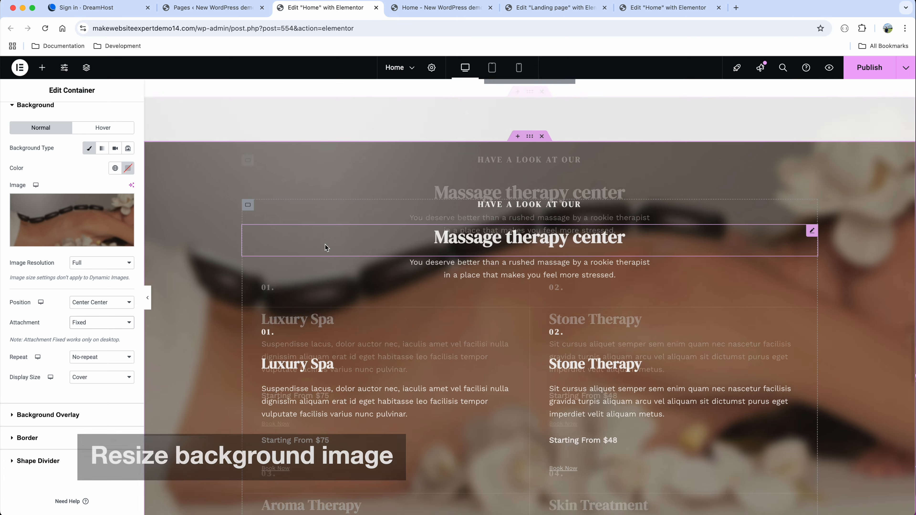
scroll(325, 248, up, 15)
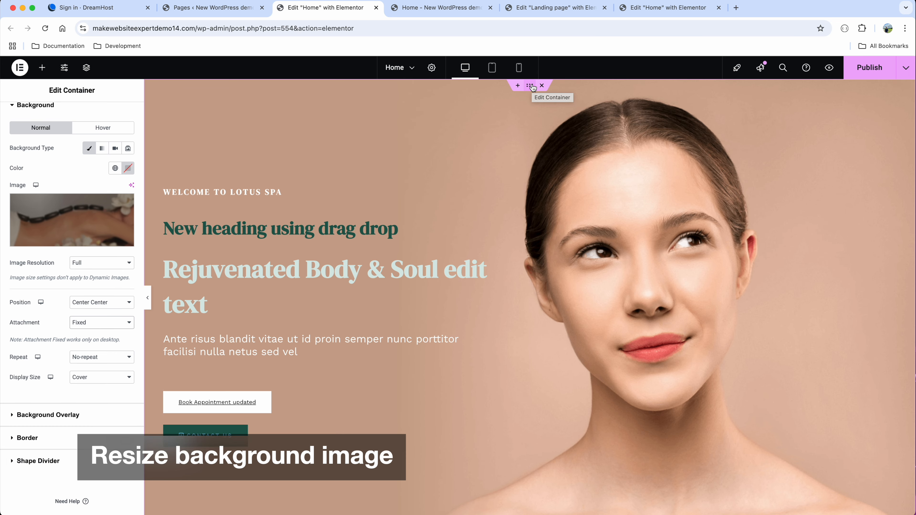
- Try the Cover display size on the hero container's background image, and set it back to Contain
click(532, 86)
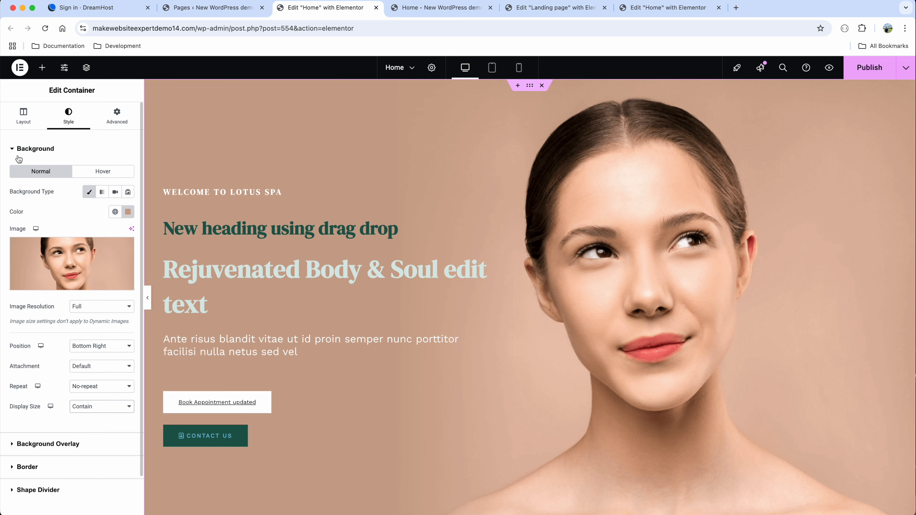
scroll(50, 292, down, 2)
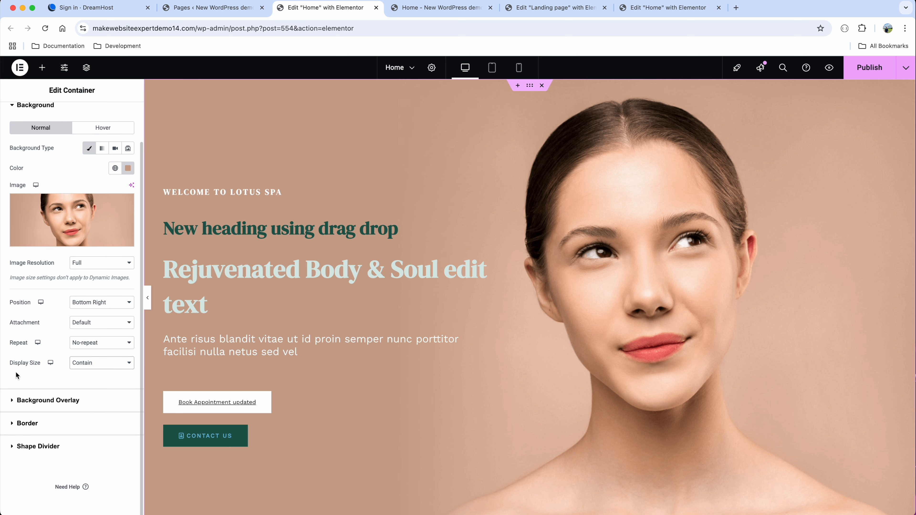
click(107, 365)
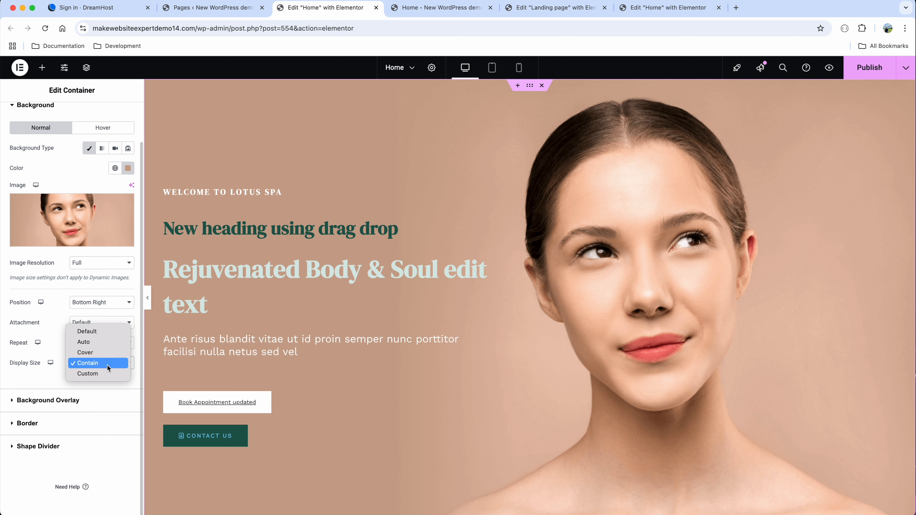
click(109, 354)
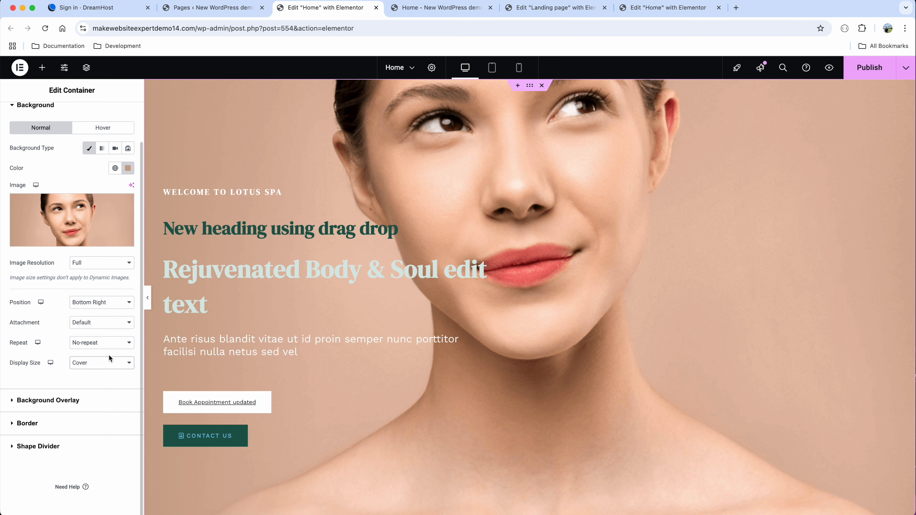
click(104, 363)
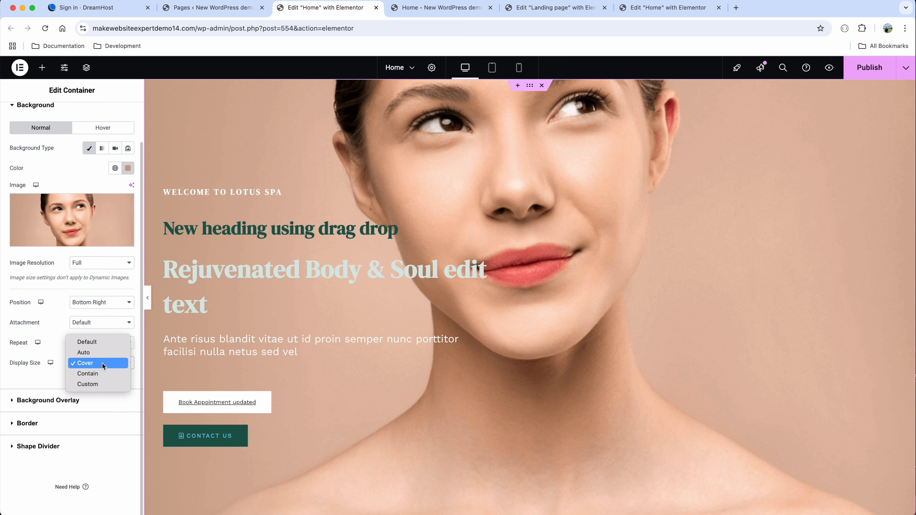
click(105, 373)
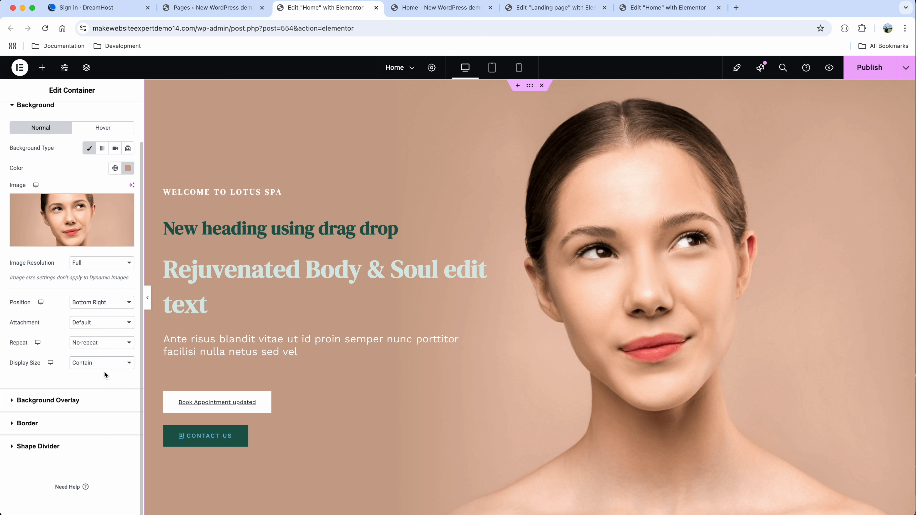
- Set the hero background image's display size to Custom with a width of 85 vw
click(105, 363)
click(103, 375)
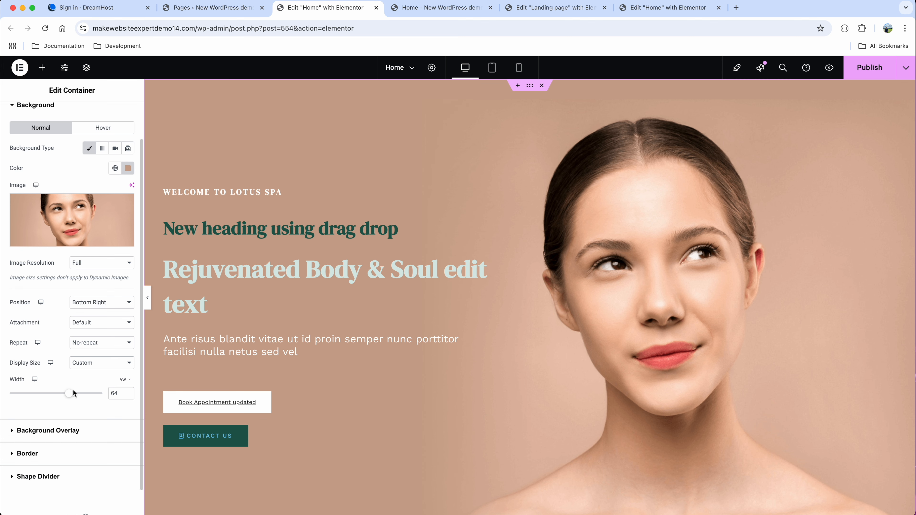
mouse_move(71, 398)
mouse_down()
mouse_move(31, 398)
mouse_move(88, 395)
mouse_up()
- Try the Auto display size on the hero background image, and return it to Contain
click(94, 366)
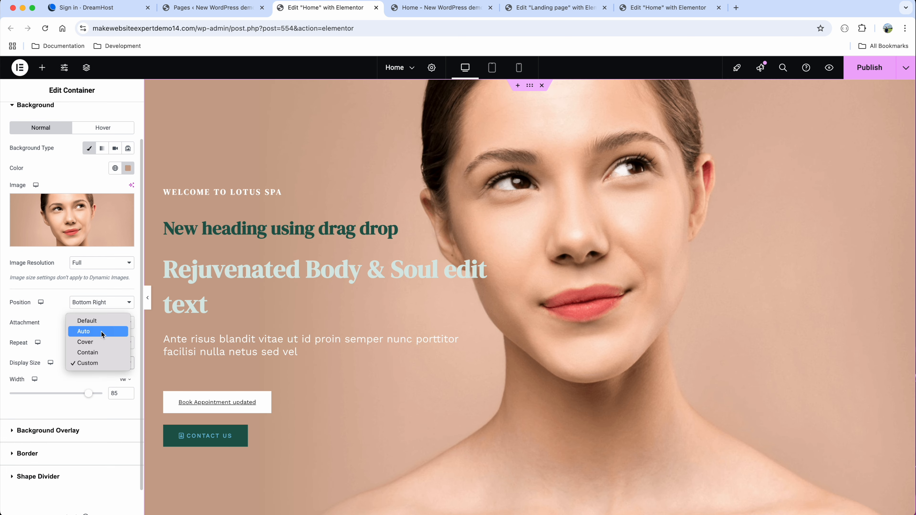
click(101, 332)
click(105, 363)
click(106, 354)
click(105, 365)
click(104, 393)
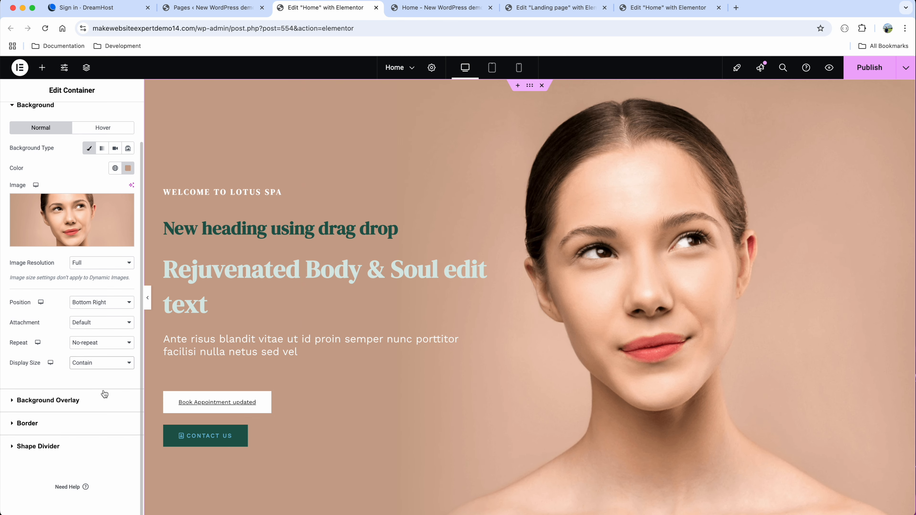
- Set the hero background image's display size to Cover and try a different image position
click(105, 365)
click(106, 355)
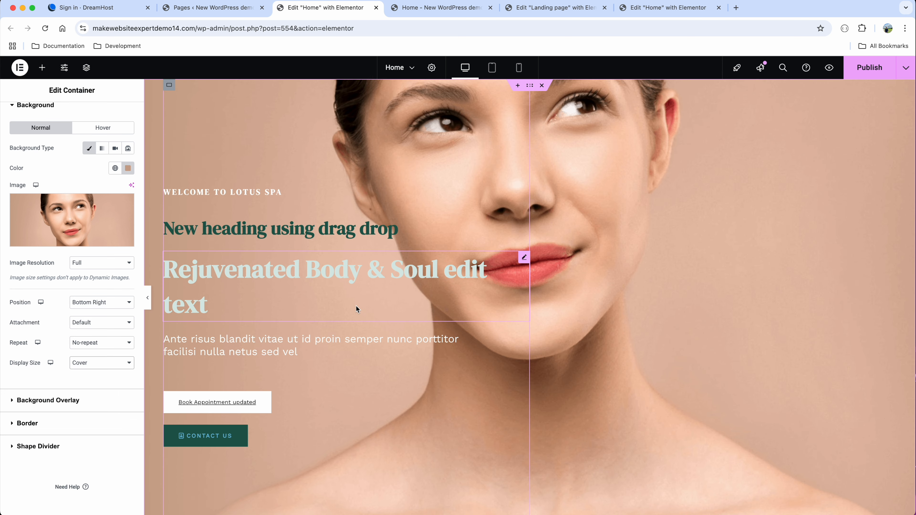
click(118, 304)
click(121, 218)
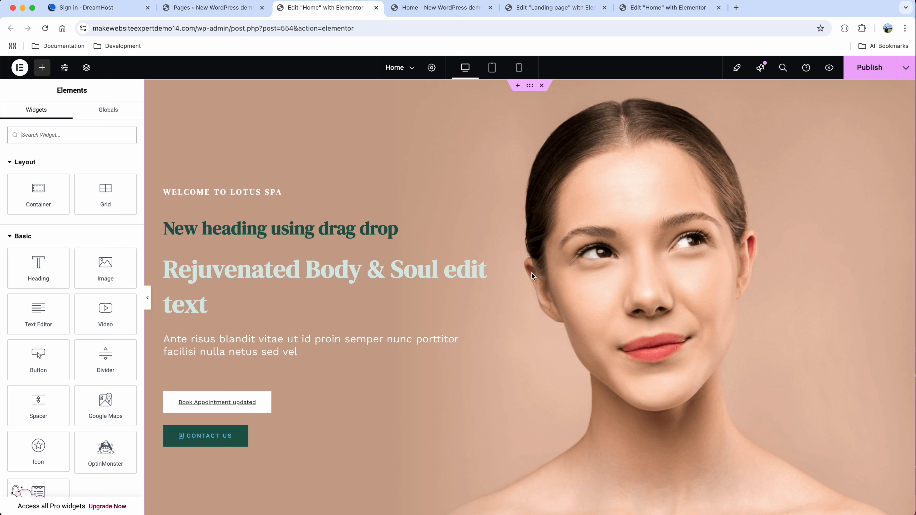
- Copy the YouTube link from the video widget below the "Allow your body, mind and soul sense a haven of tranquility" heading
scroll(531, 274, down, 10)
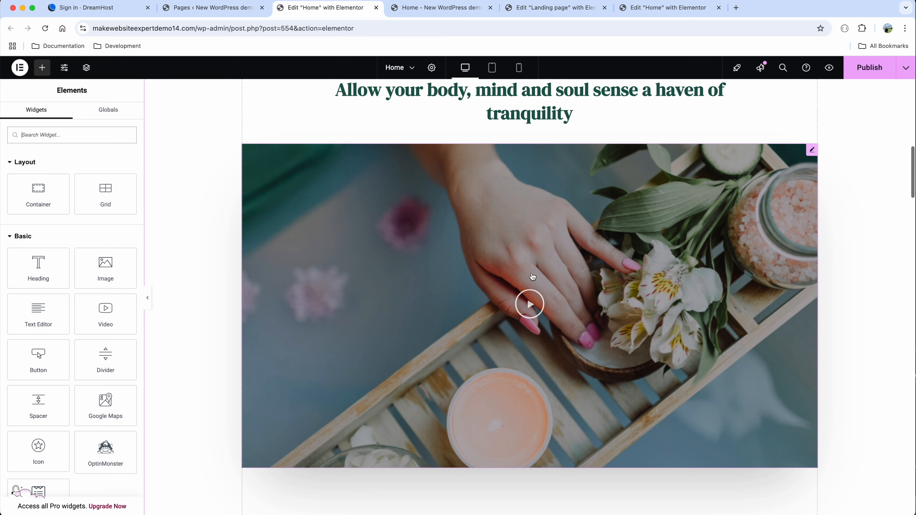
click(812, 150)
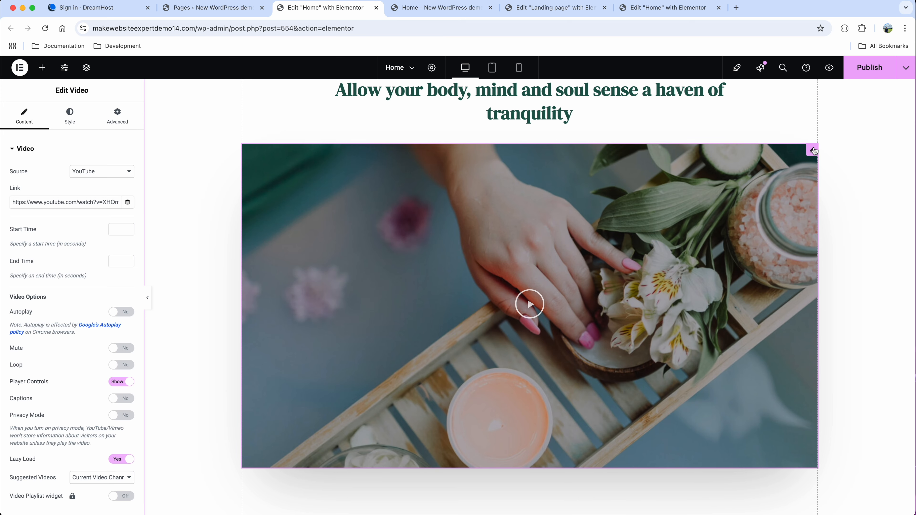
triple_click(86, 201)
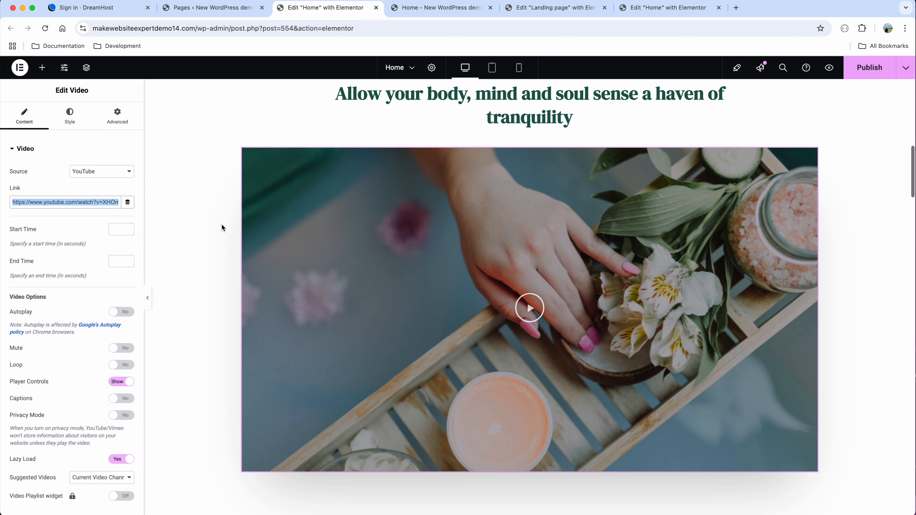
scroll(221, 223, up, 10)
- Change the hero container's background type to Video, using the copied YouTube link with start time 10 and end time 70
click(529, 90)
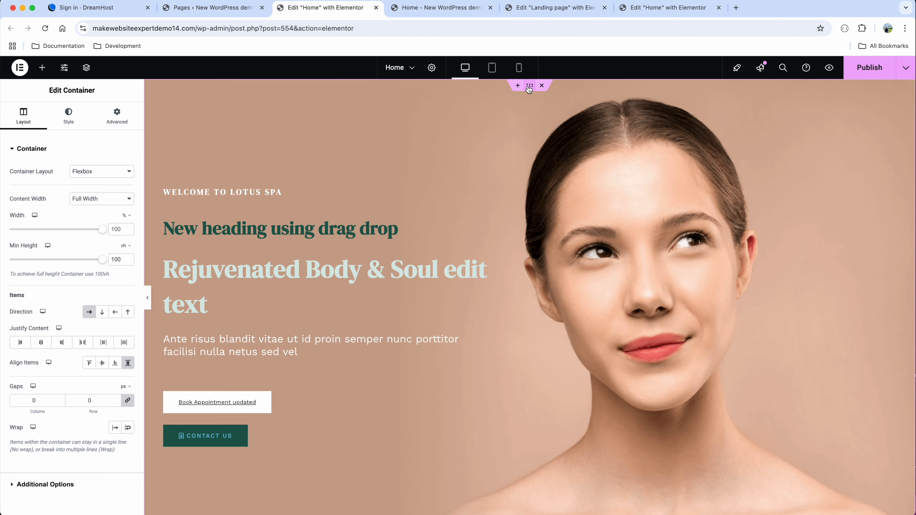
click(68, 118)
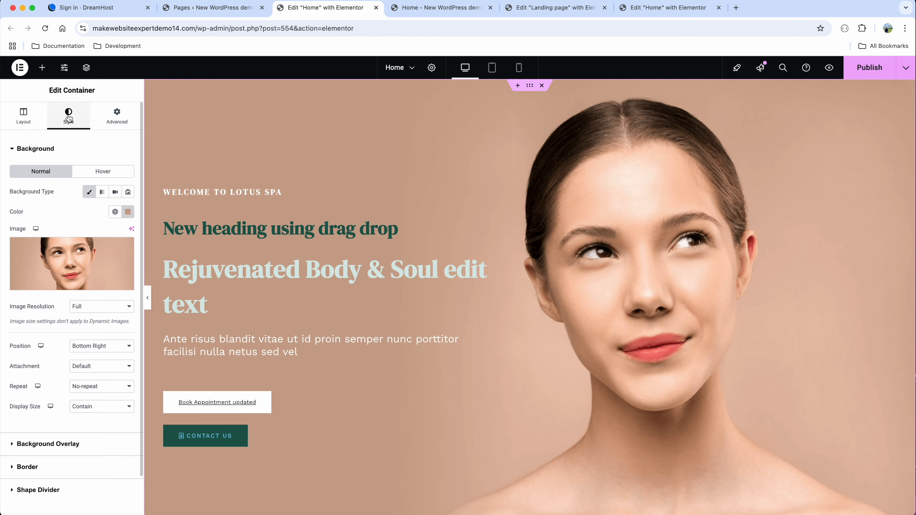
click(114, 194)
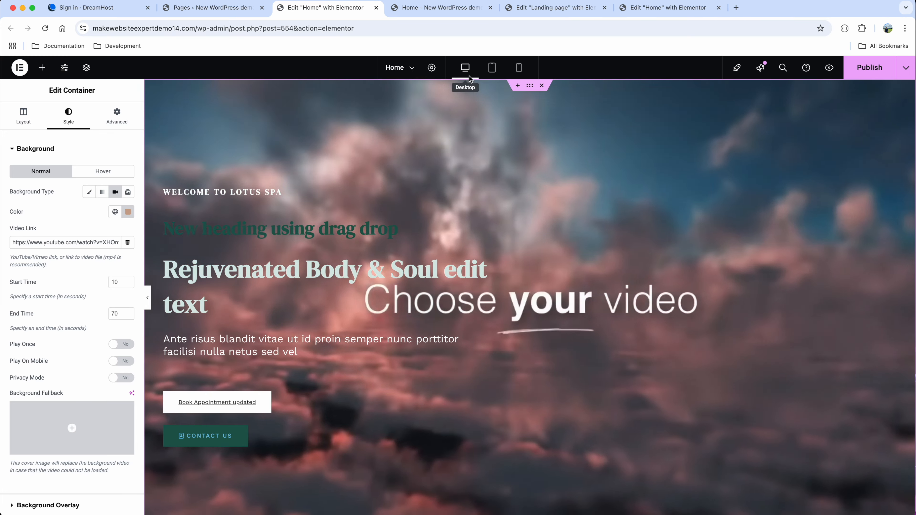
- Look through the hero container's Background Overlay, Border and Shape Divider settings
scroll(47, 286, down, 2)
scroll(47, 282, down, 1)
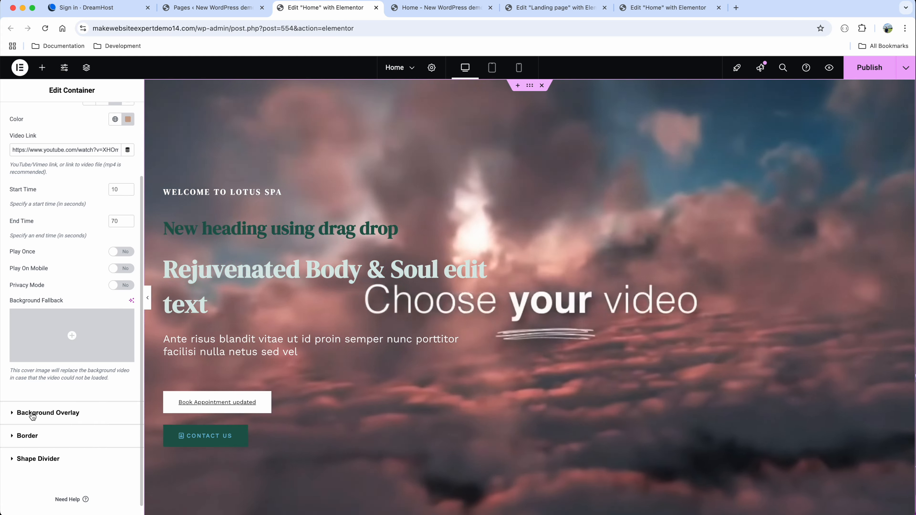
click(33, 413)
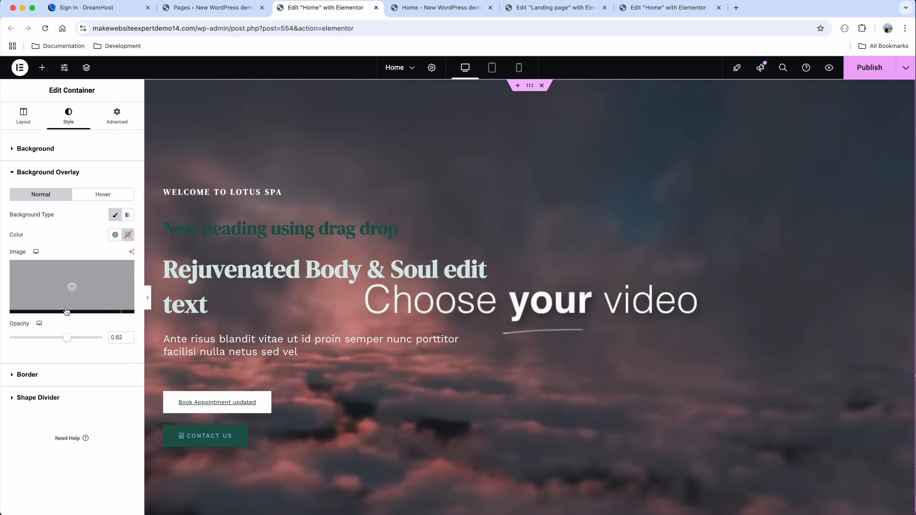
click(56, 374)
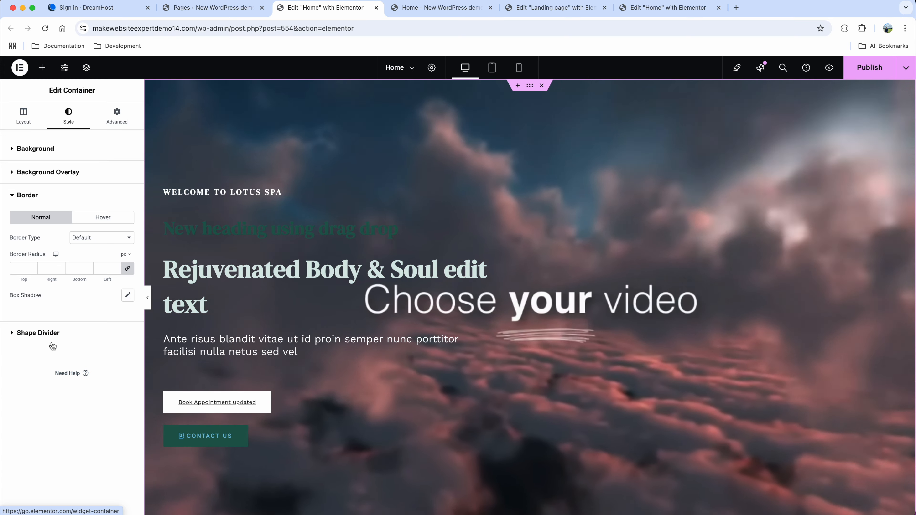
click(50, 333)
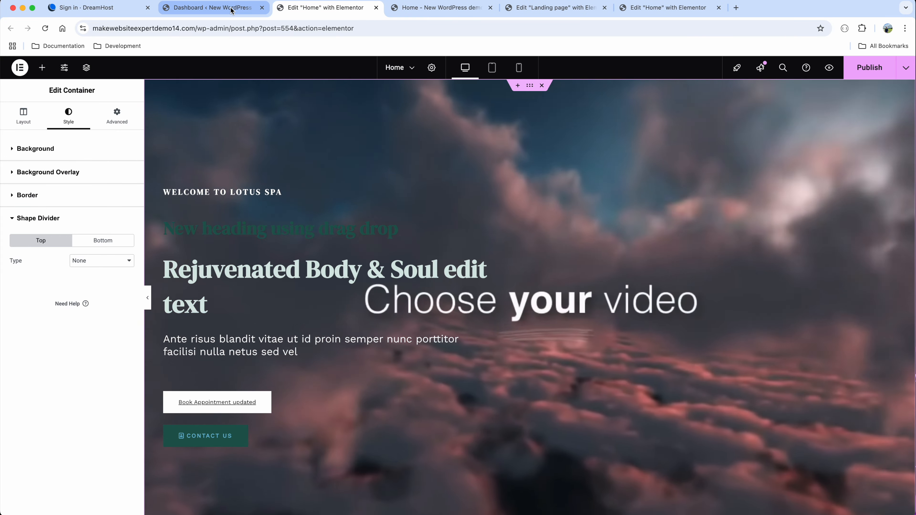
- Open the active Astra theme in the WordPress Customizer and go to its Transparent Header settings
click(231, 8)
mouse_move(43, 342)
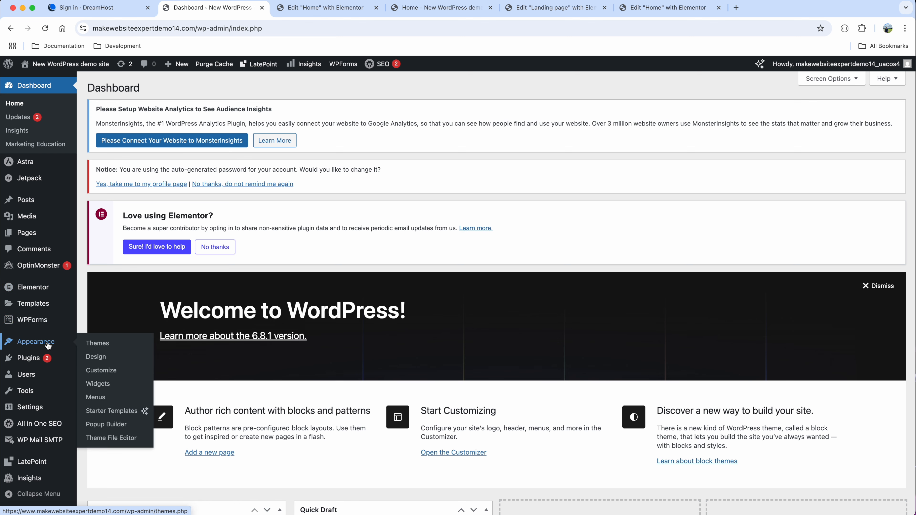
click(97, 346)
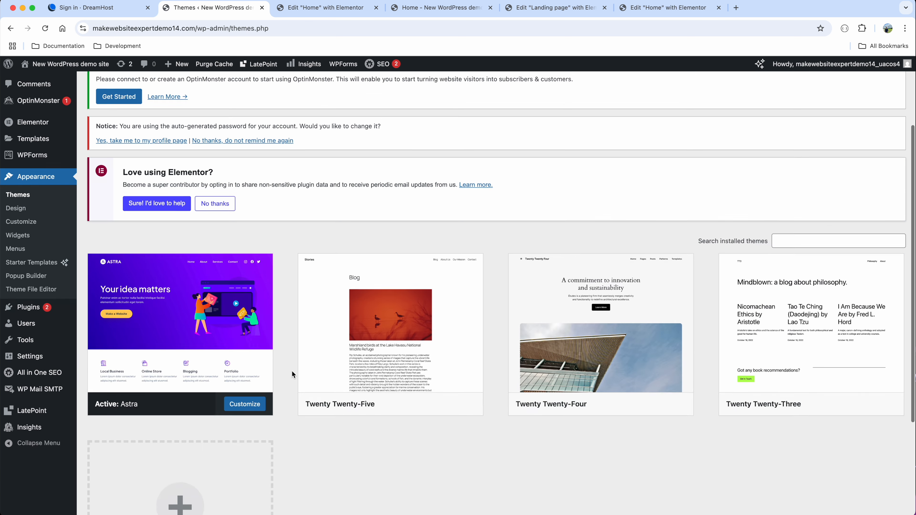
scroll(291, 370, down, 2)
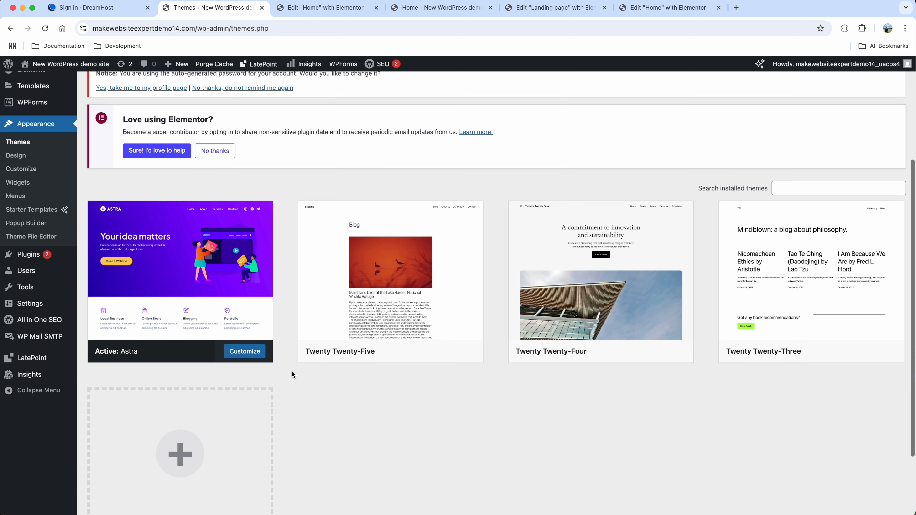
click(245, 352)
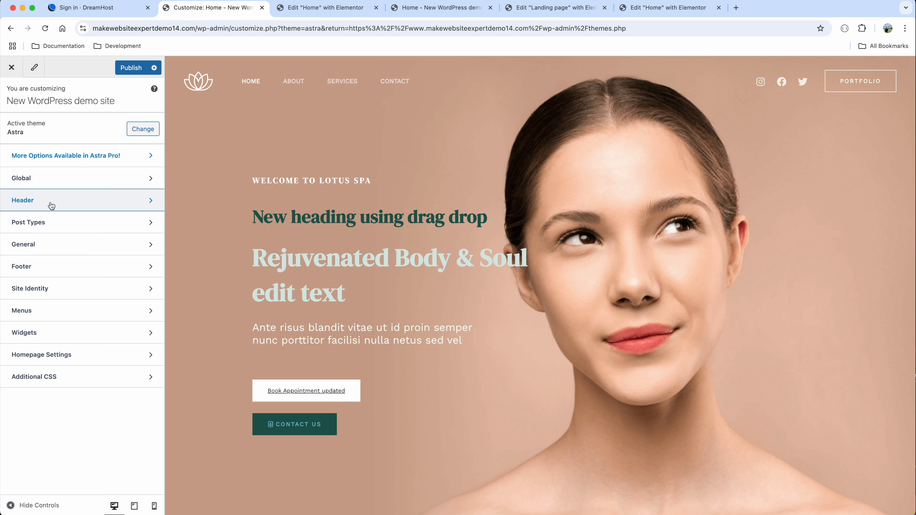
click(51, 205)
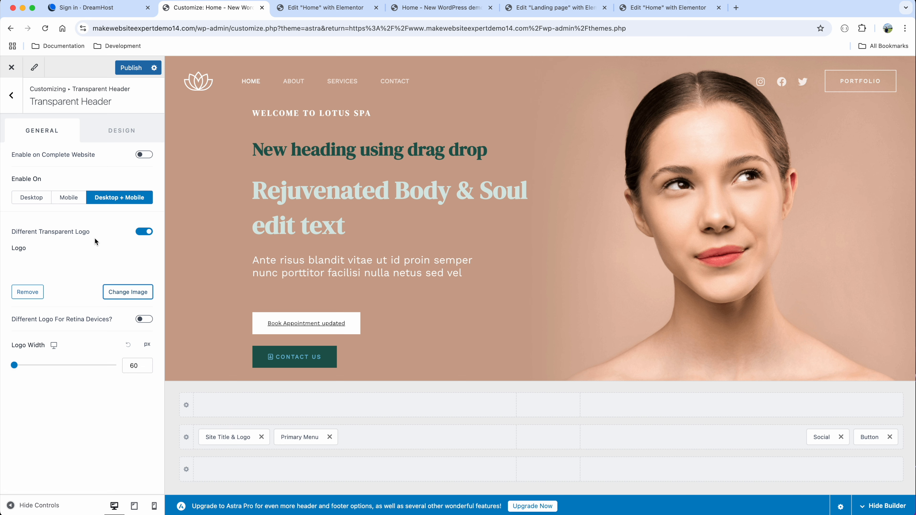
- Switch the different transparent logo off and on again, and try enabling the transparent header for Mobile only and Desktop only
click(140, 237)
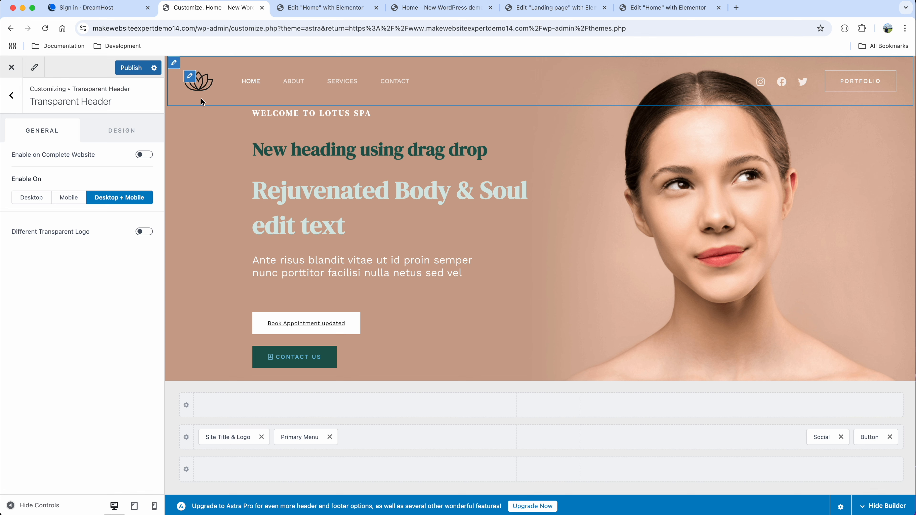
click(145, 232)
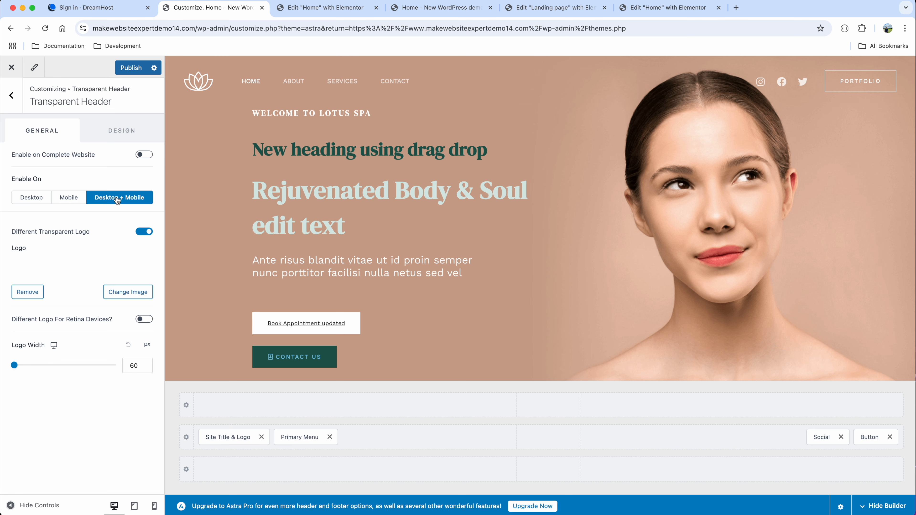
click(75, 198)
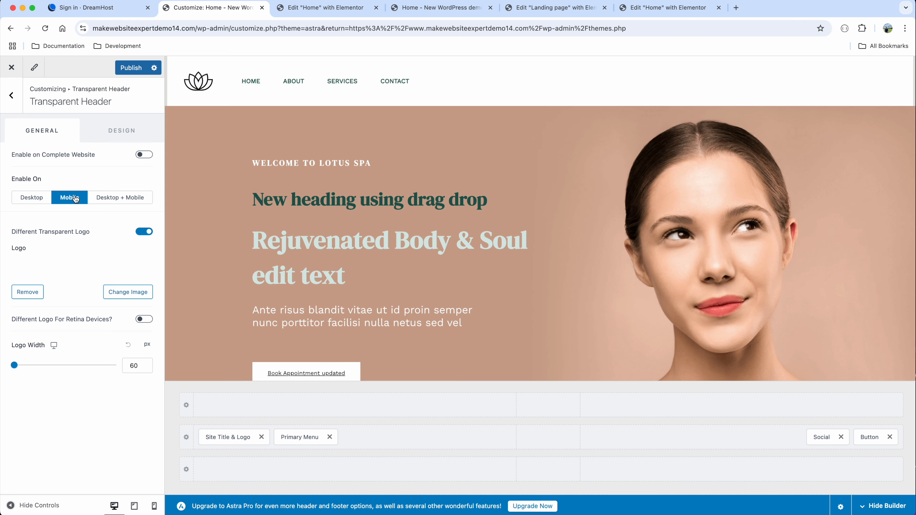
click(27, 198)
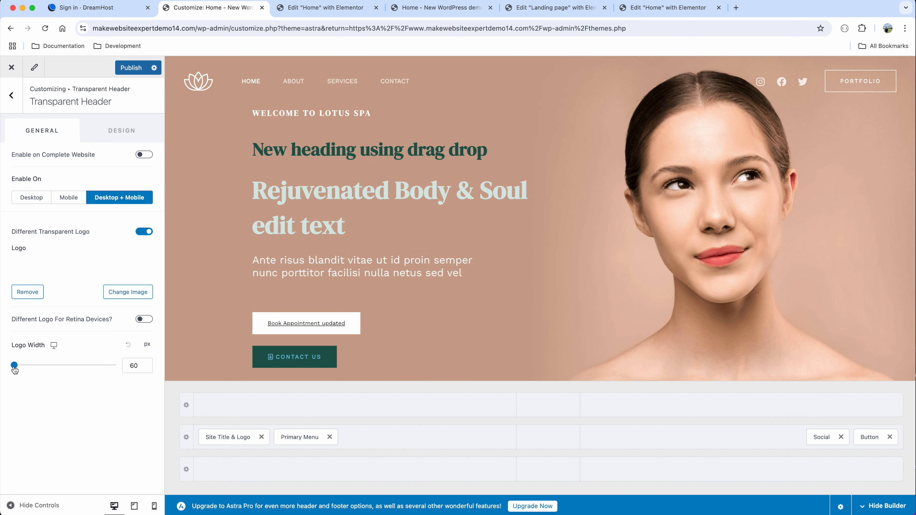
- Set the transparent header's logo width to 50 px and review its design color options
mouse_move(15, 365)
mouse_down()
mouse_move(72, 365)
mouse_move(10, 365)
mouse_up()
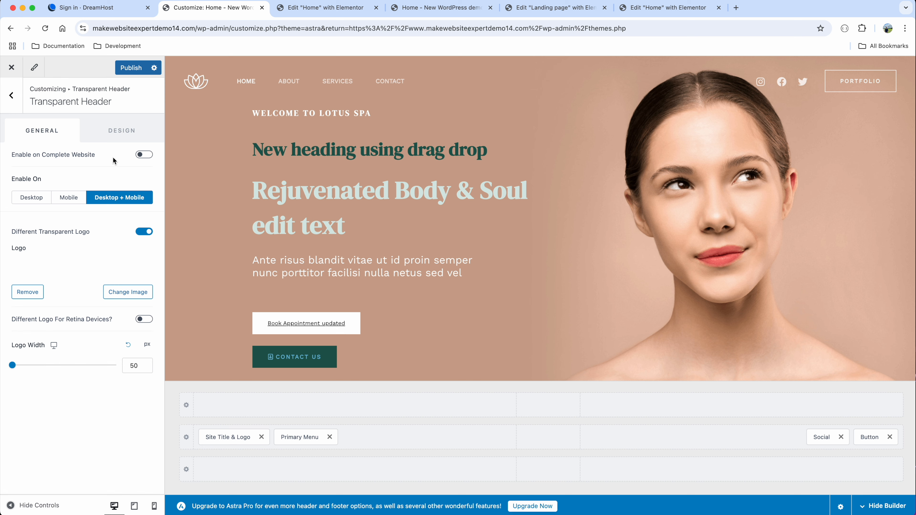
click(121, 131)
scroll(50, 276, down, 5)
scroll(49, 275, down, 4)
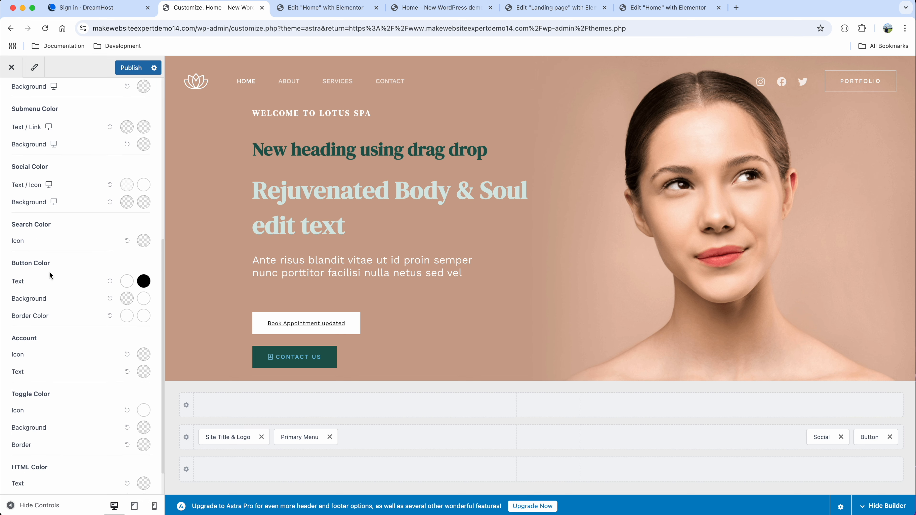
scroll(19, 104, up, 9)
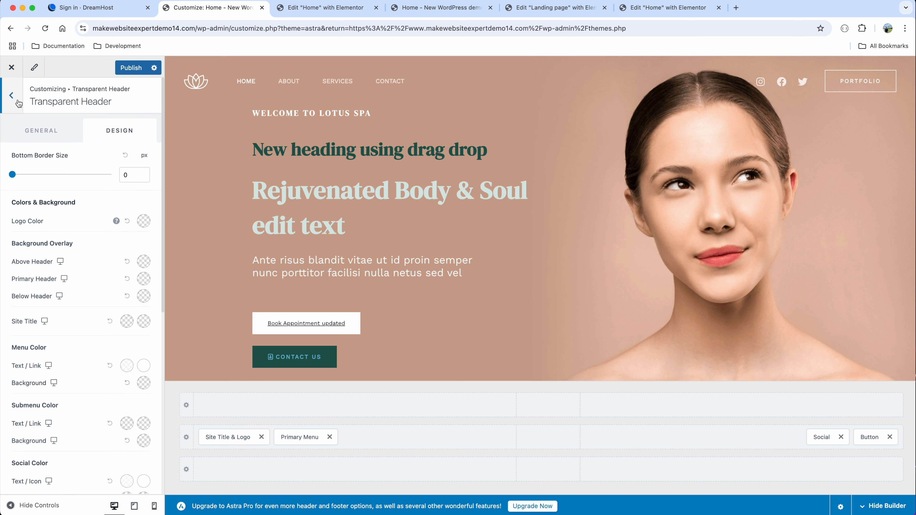
- Open the header's Site Title & Logo settings and reduce the logo width to 49 px
click(19, 104)
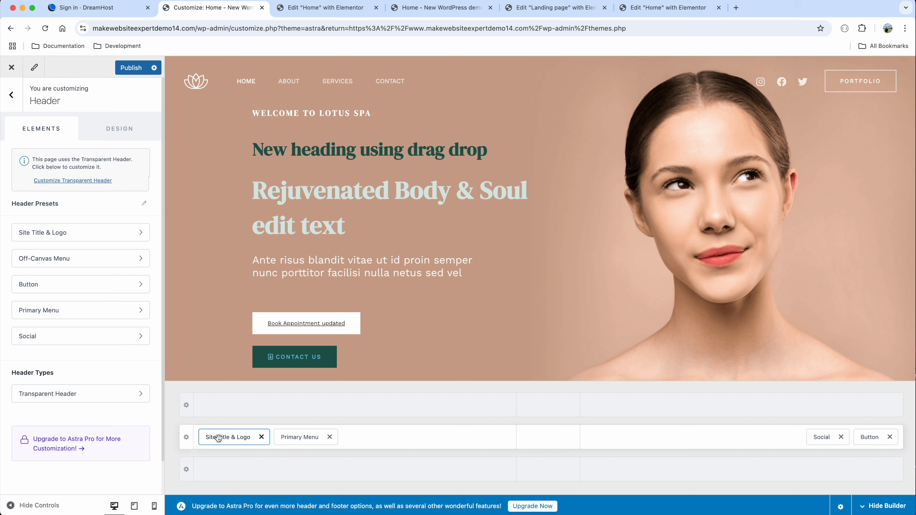
click(228, 438)
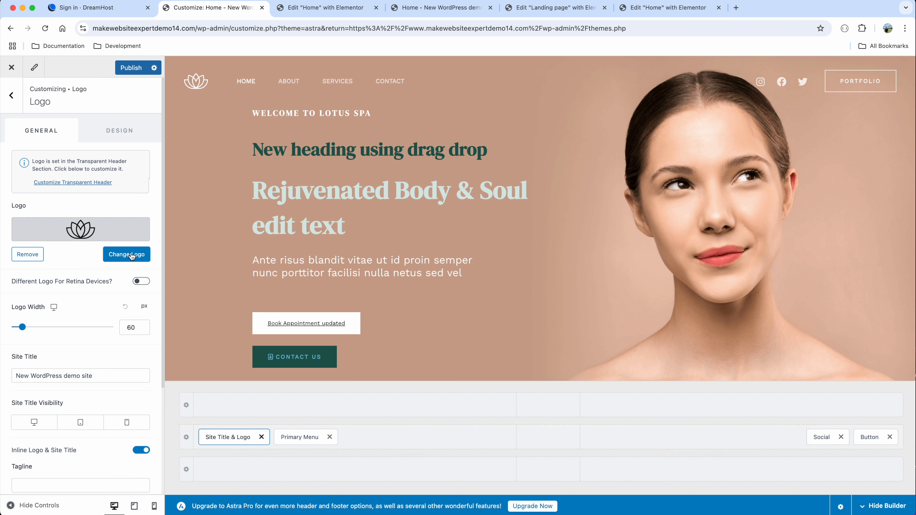
mouse_move(23, 327)
mouse_down()
mouse_move(46, 326)
mouse_move(20, 327)
mouse_up()
click(98, 372)
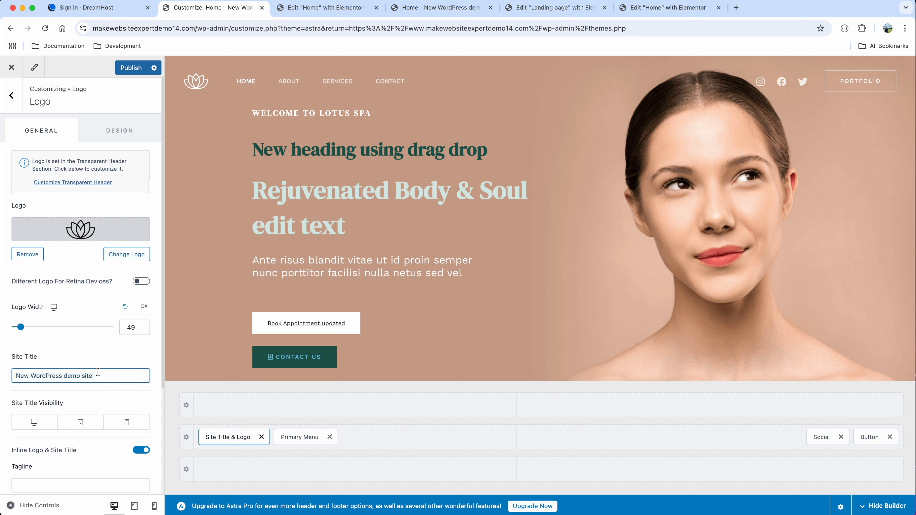
- Look through the settings of the header's Primary Menu, Social and Button elements
click(296, 438)
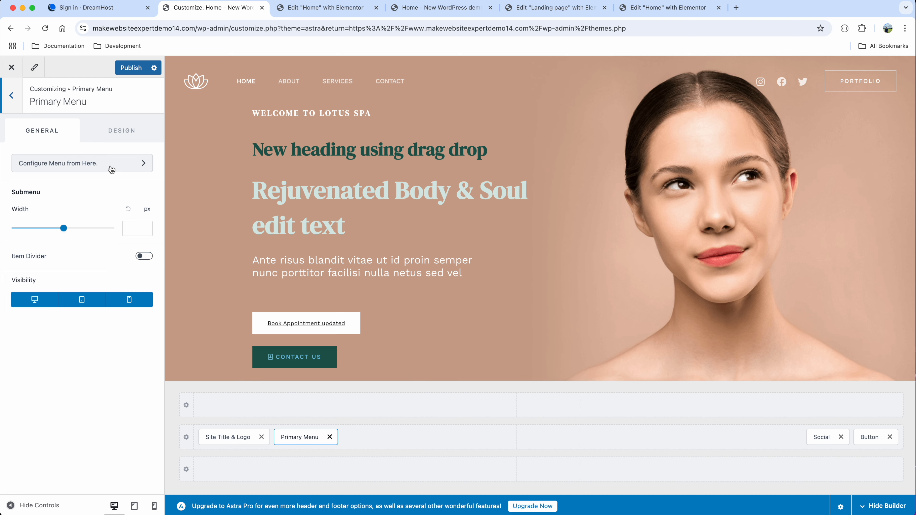
click(816, 437)
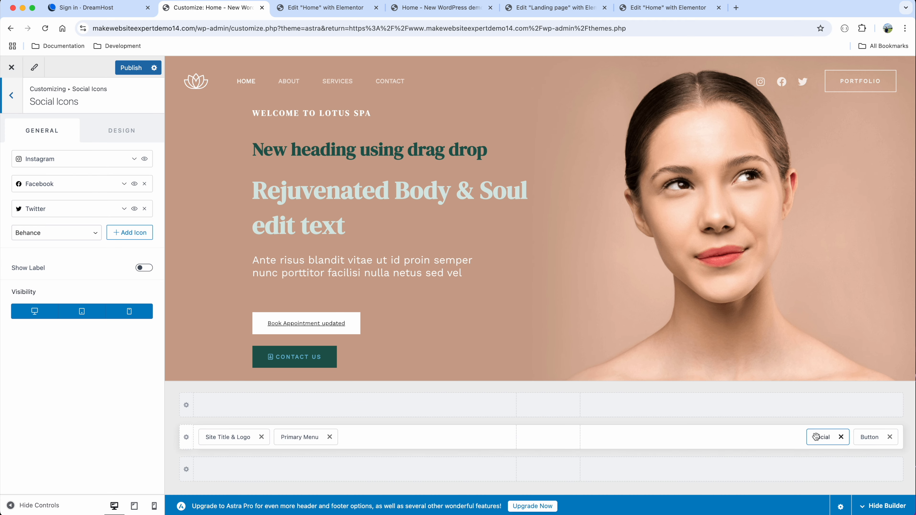
click(868, 438)
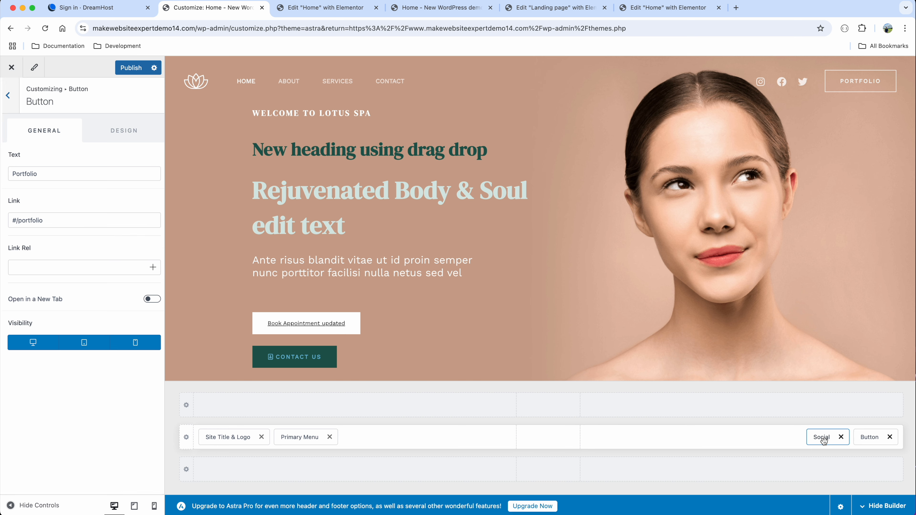
click(823, 438)
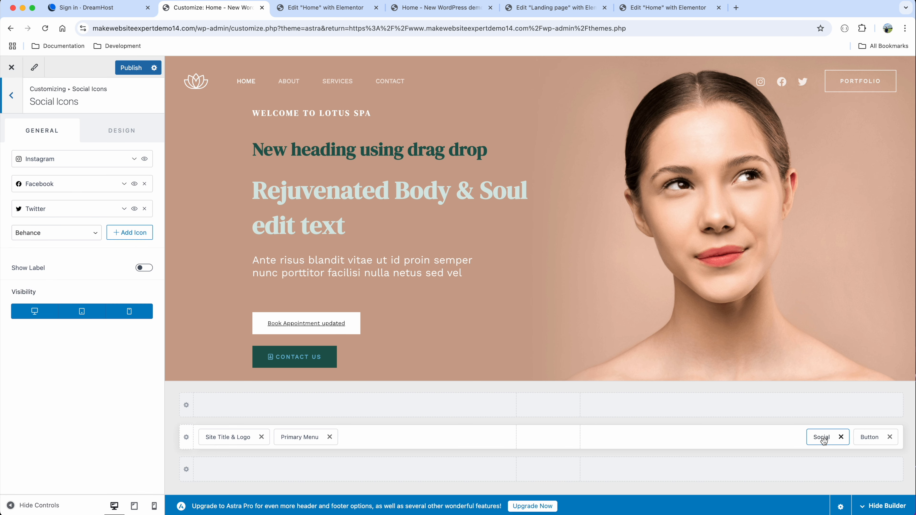
- Remove the Social element from the header's primary row and insert an Account element
click(842, 437)
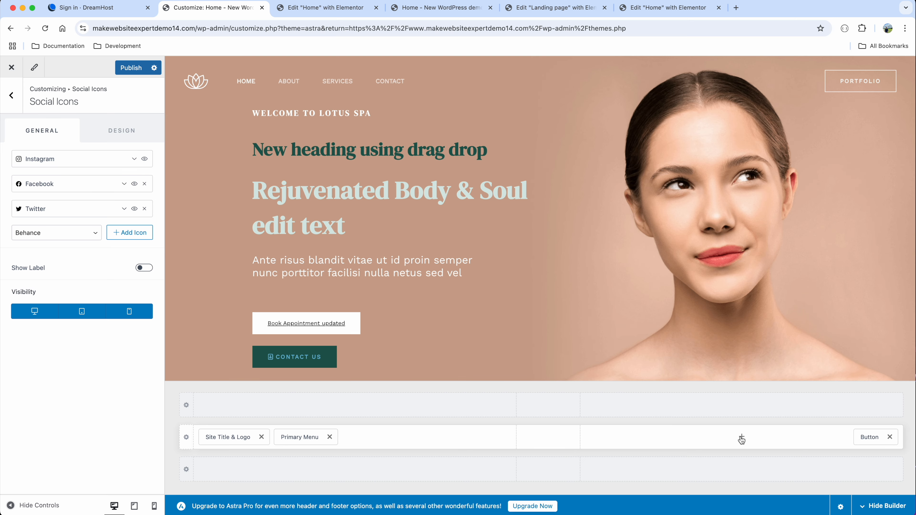
click(741, 438)
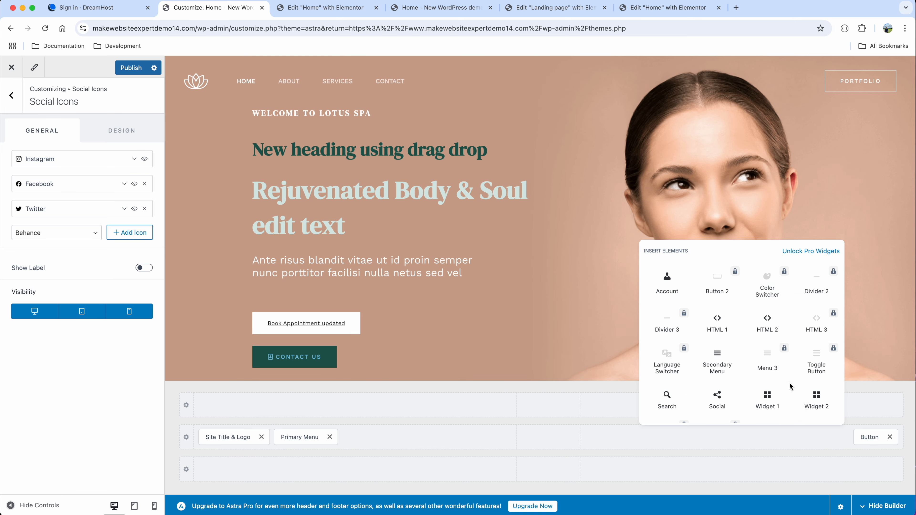
scroll(789, 386, down, 2)
scroll(721, 343, up, 2)
click(668, 276)
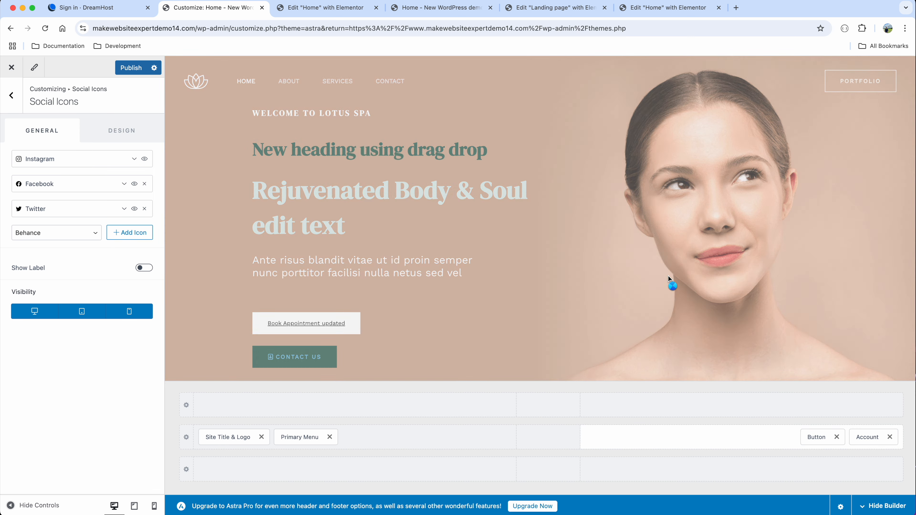
- Remove the Button element from the header's primary row and insert the Social element again
click(837, 437)
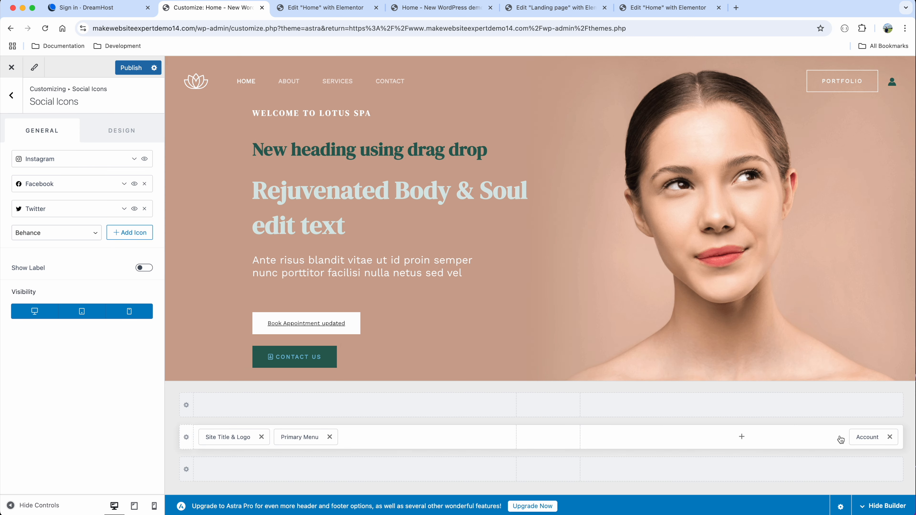
click(742, 437)
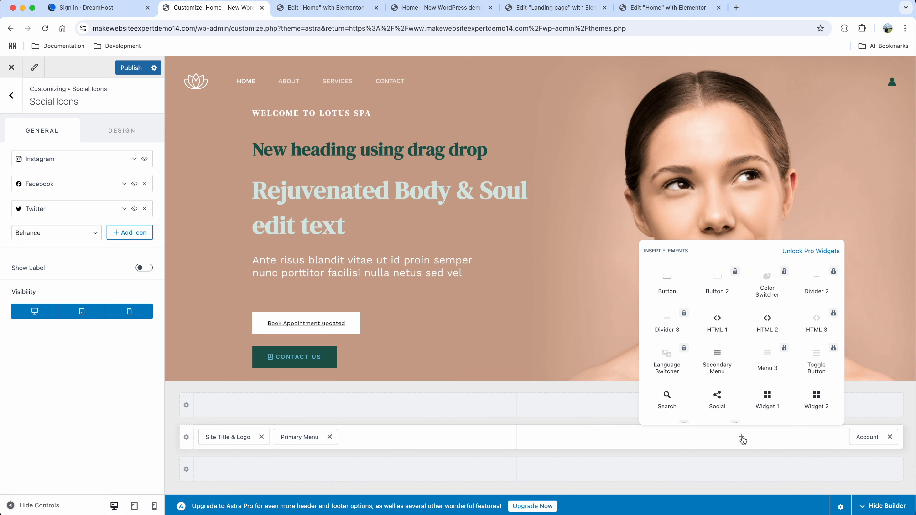
click(718, 400)
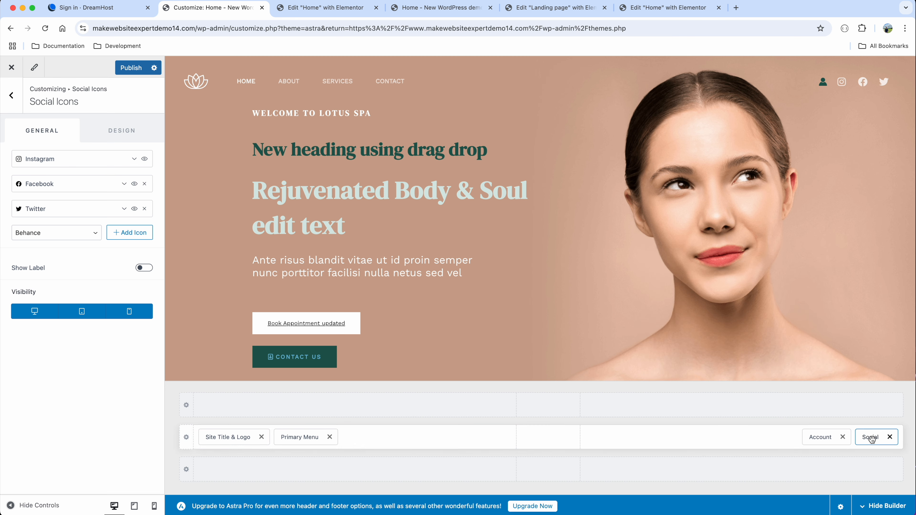
- Move Social ahead of Account in the header row and replace the Account element with a Button
drag(872, 440, 822, 442)
click(890, 437)
click(742, 437)
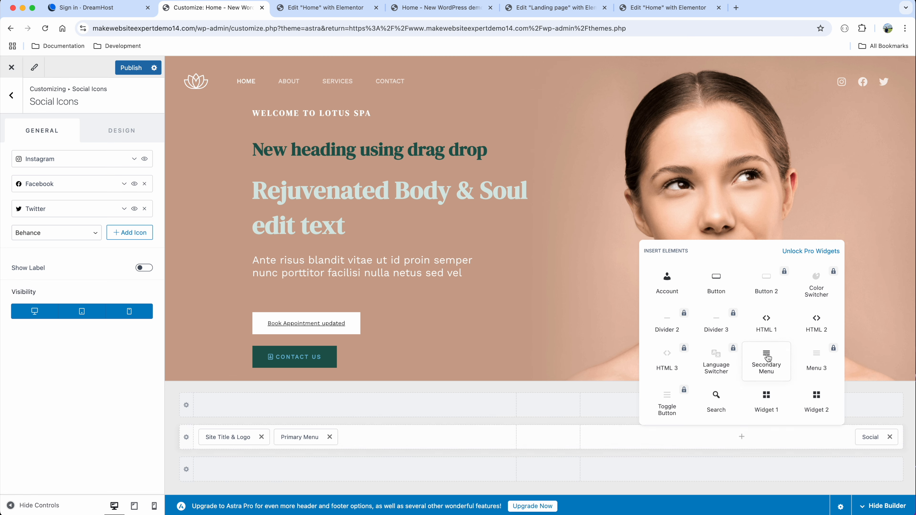
click(716, 283)
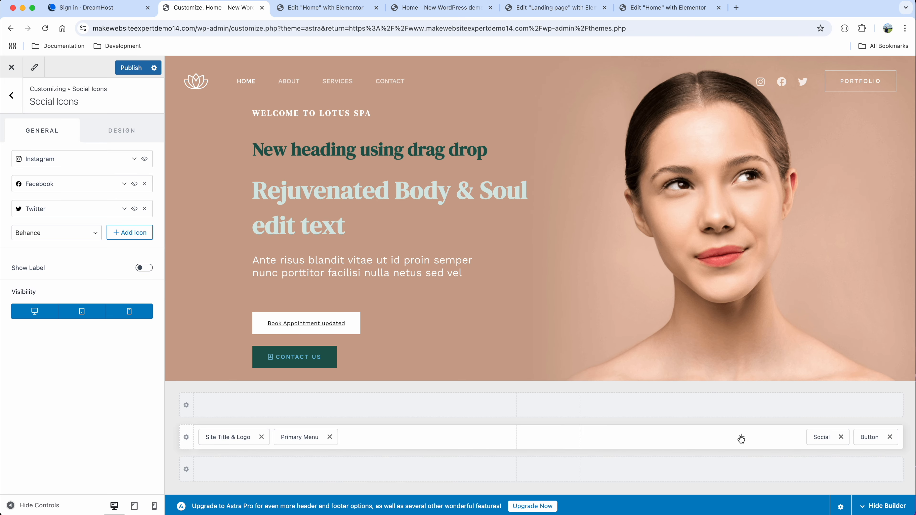
- Insert a Search element in the header's primary row and move it in front of Social
click(741, 438)
scroll(743, 350, down, 2)
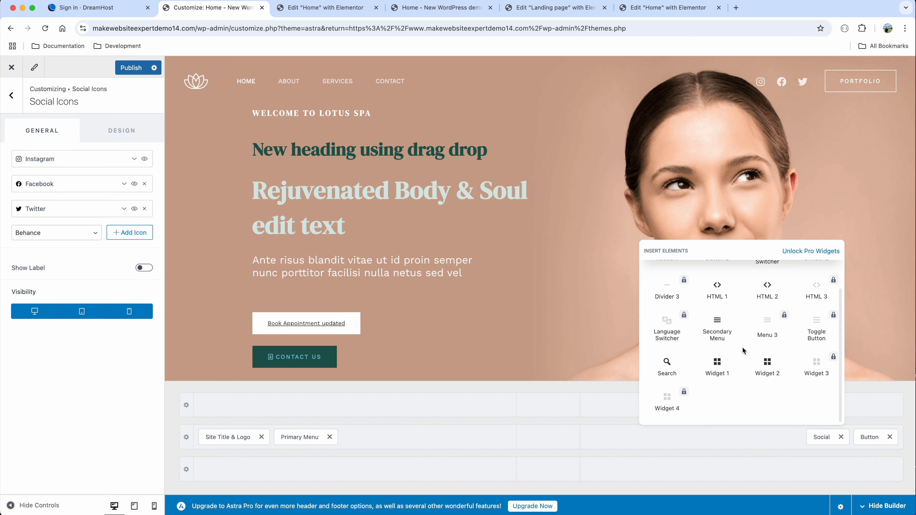
click(667, 368)
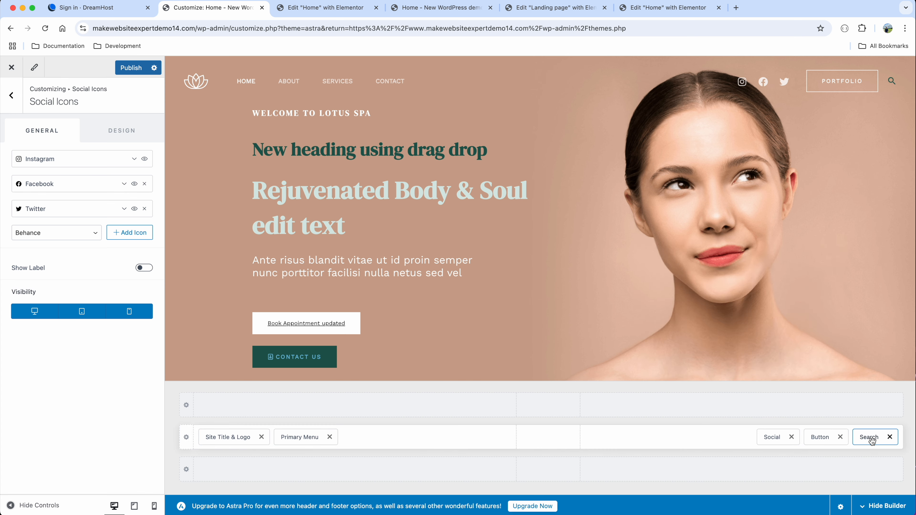
drag(872, 441, 774, 443)
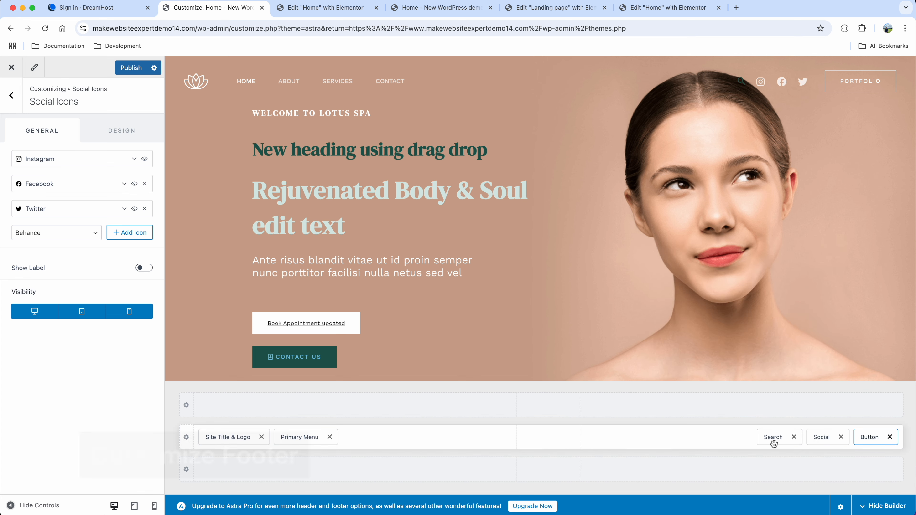
- Leave the header settings and open the theme's Footer settings
click(13, 95)
click(15, 96)
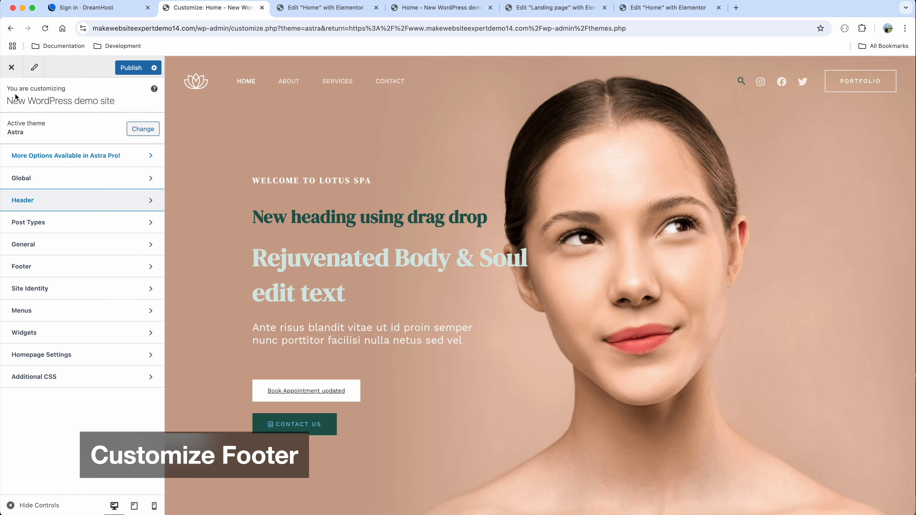
click(50, 271)
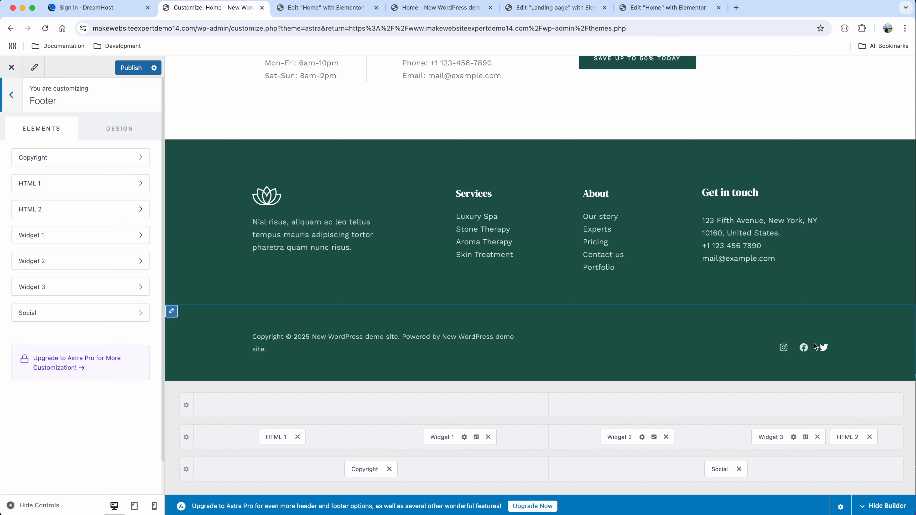
- Remove the Social element from the below footer row and try a Footer Menu element in its place
click(739, 469)
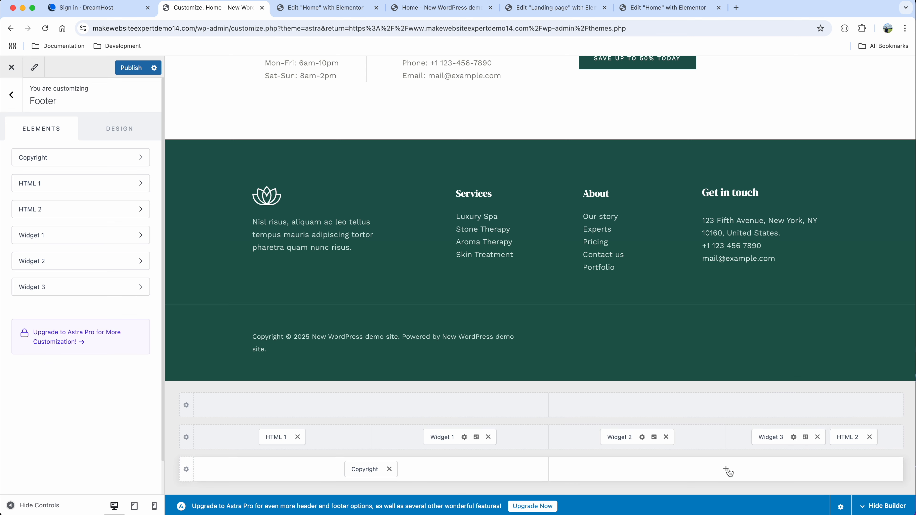
click(726, 469)
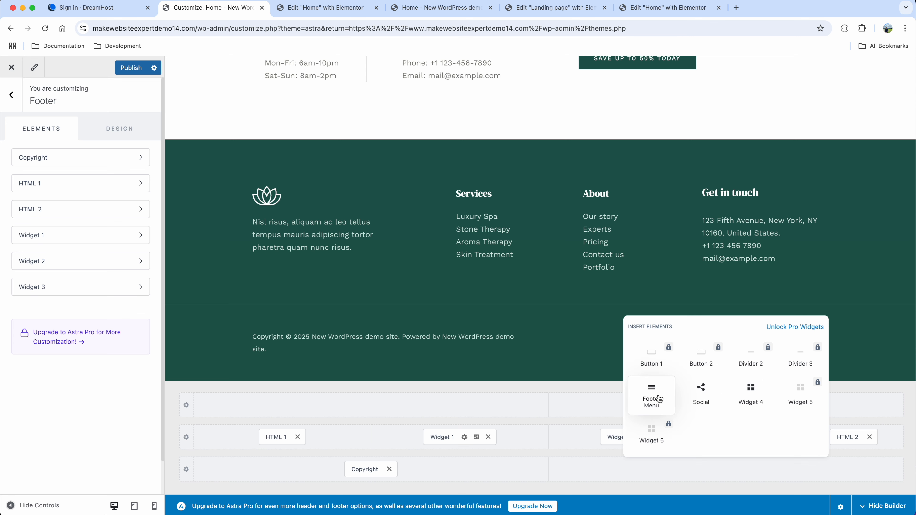
click(652, 395)
click(751, 469)
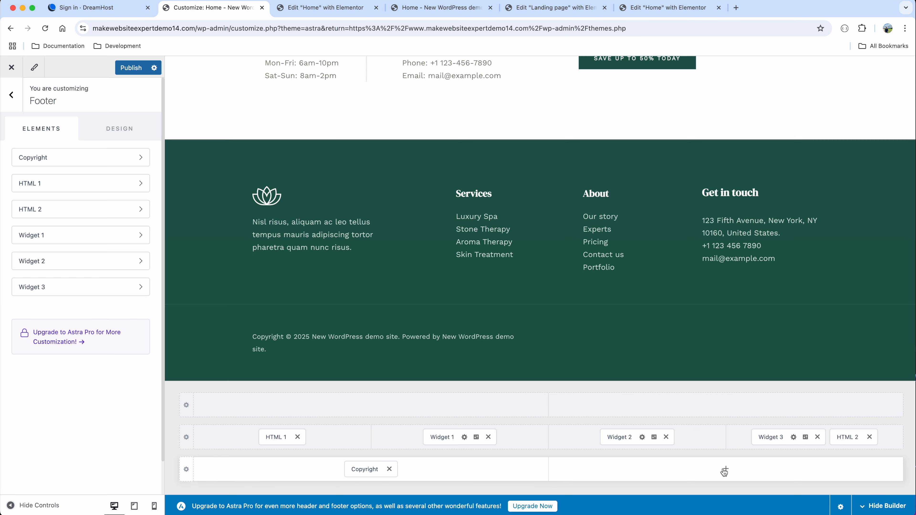
- Insert Widget 4 in the below footer row and add an Image block with site-logo-dark.svg from the Media Library
click(726, 469)
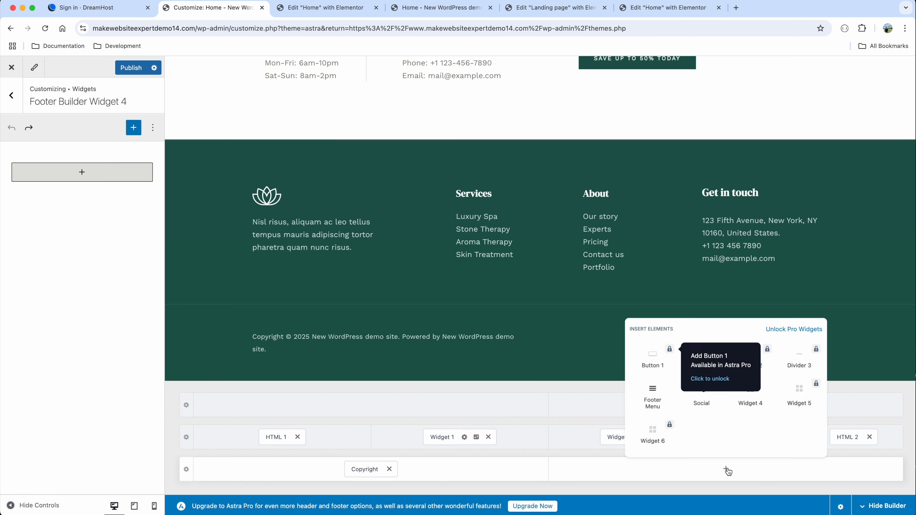
click(743, 404)
click(100, 174)
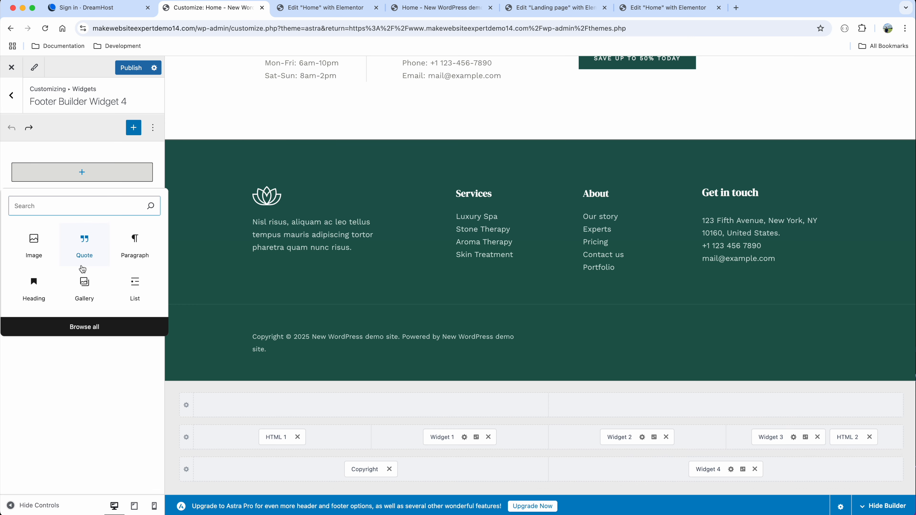
click(40, 245)
click(80, 233)
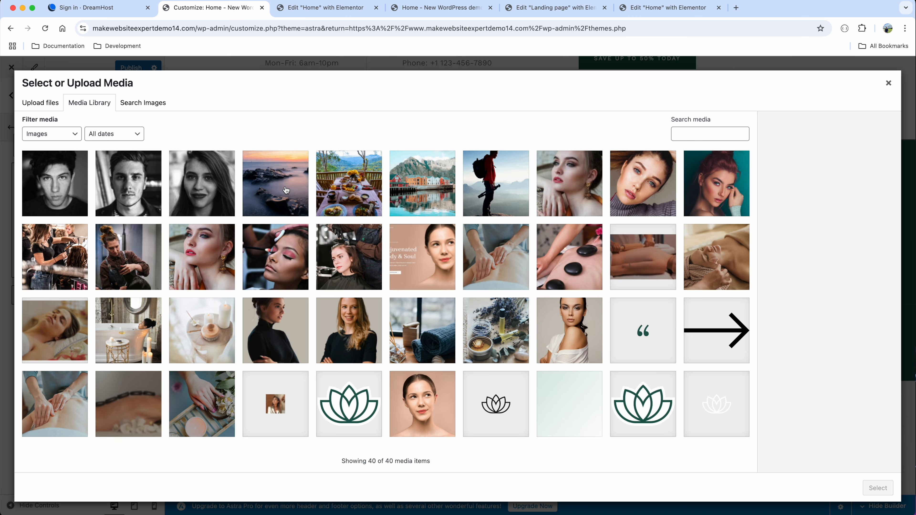
click(465, 407)
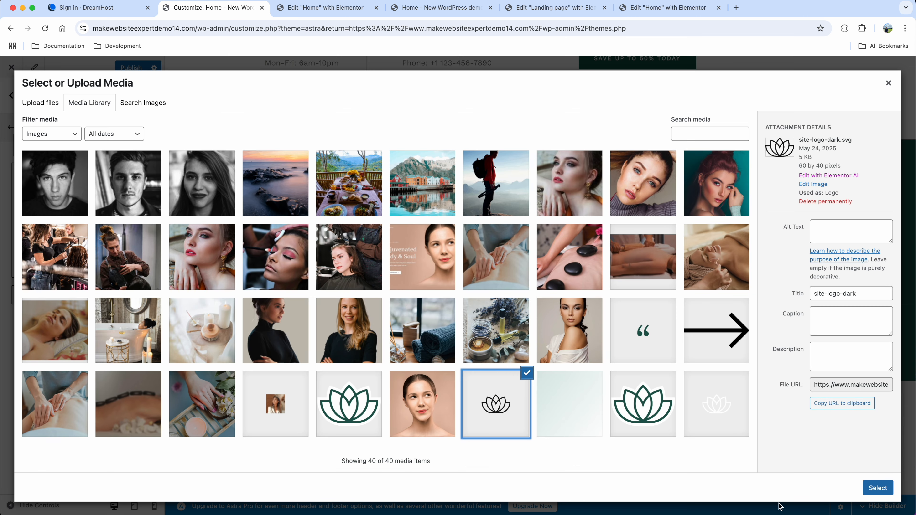
click(877, 488)
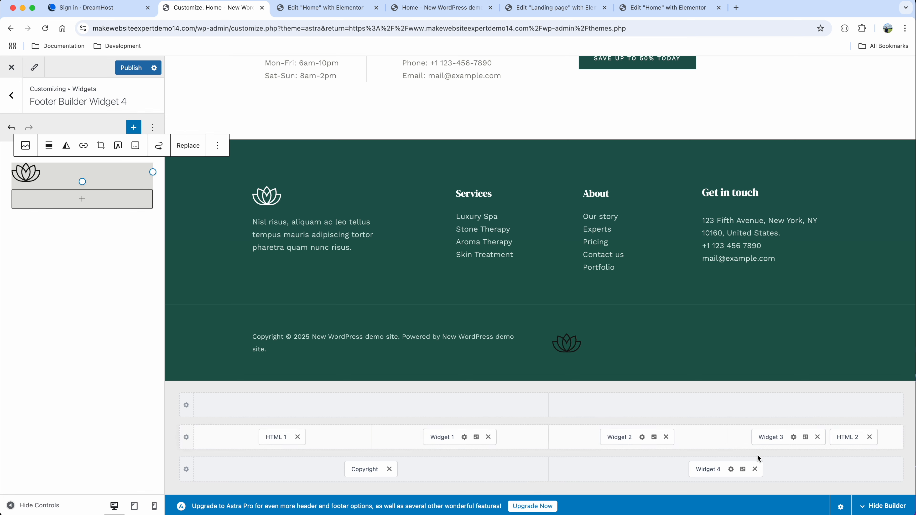
- Remove Widget 4 from the below footer row and put the Social element back
click(755, 469)
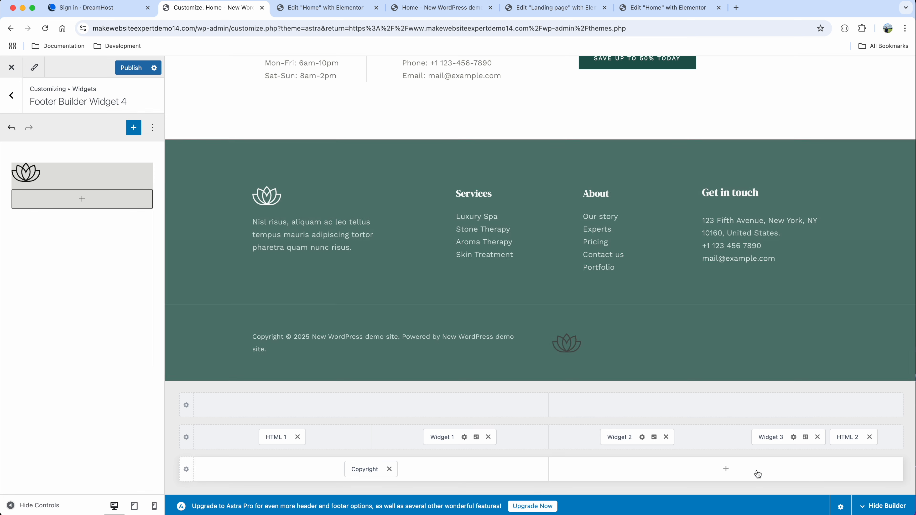
click(728, 469)
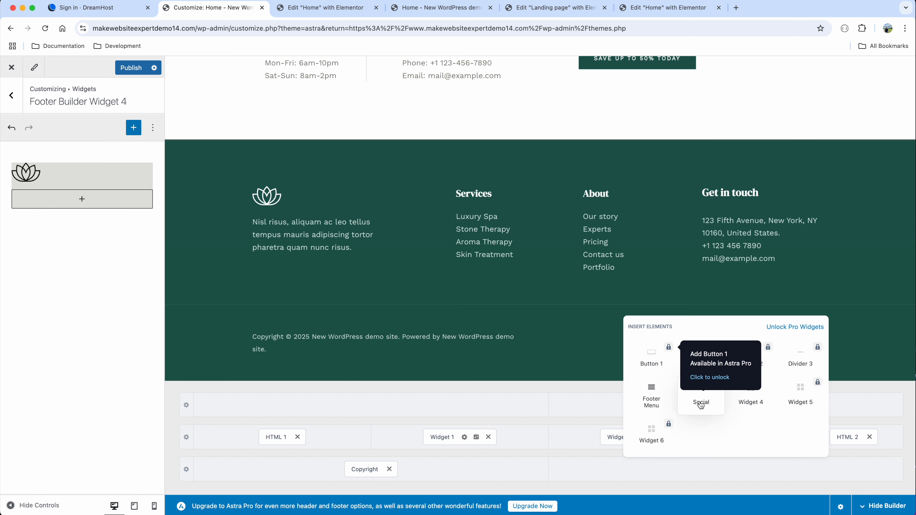
click(701, 395)
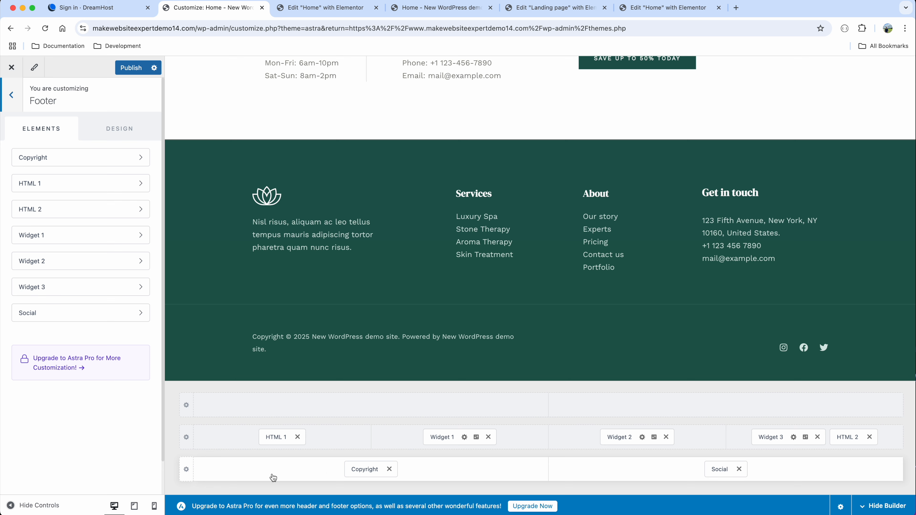
- Set the below footer row to 3 columns and move the Social element into the third column
click(186, 469)
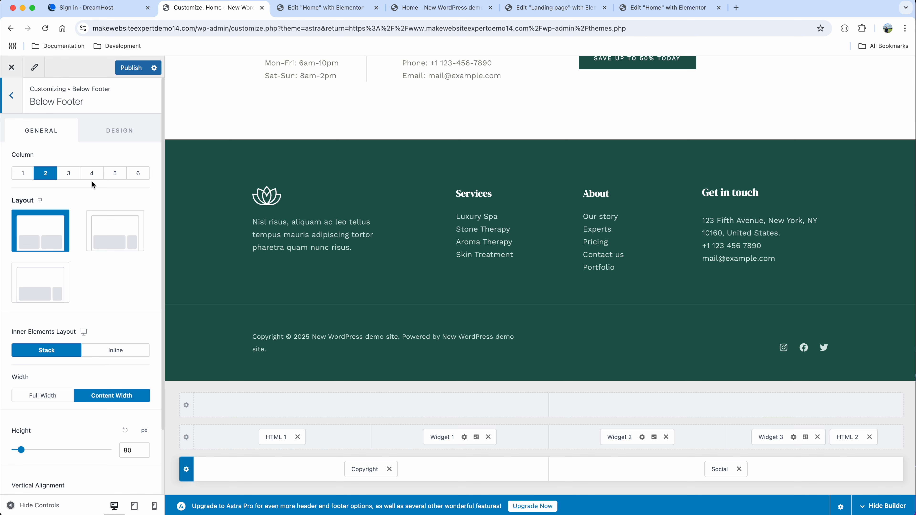
click(71, 175)
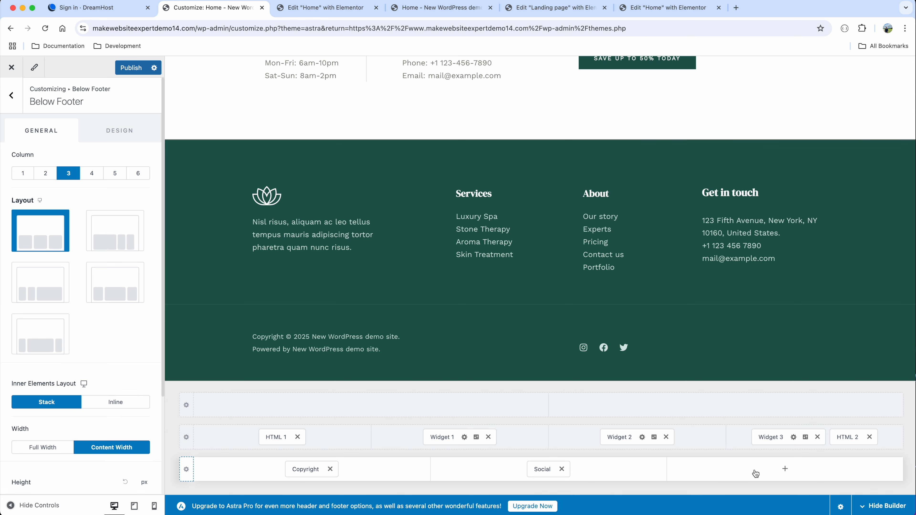
click(562, 469)
click(786, 470)
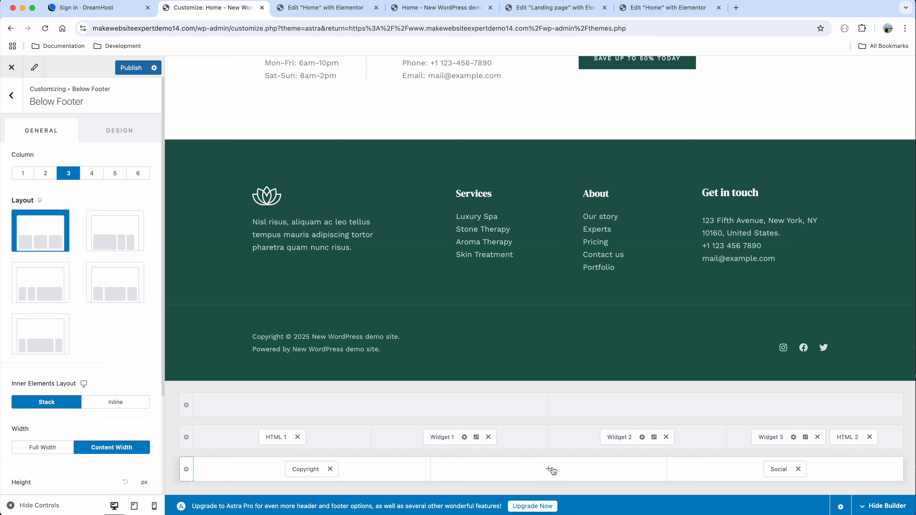
- Add Widget 4 to the middle column of the below footer row and center its logo image
click(550, 470)
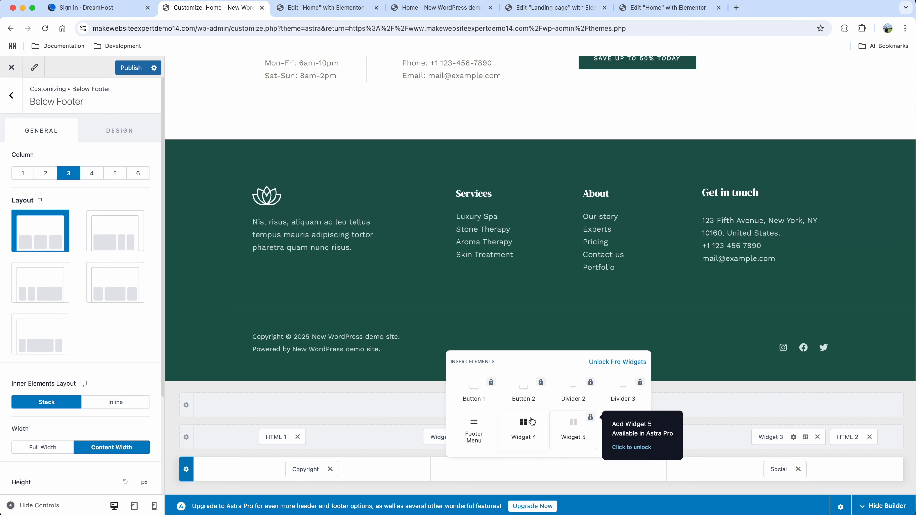
click(523, 435)
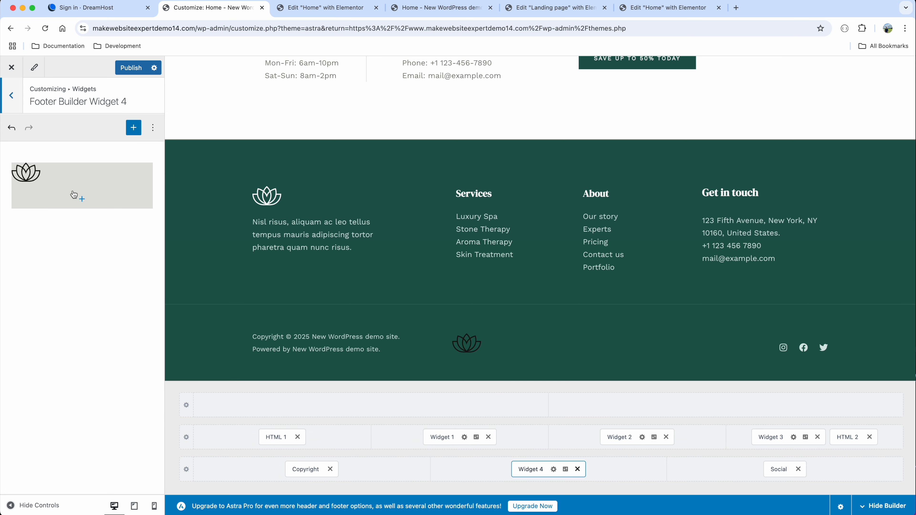
click(47, 174)
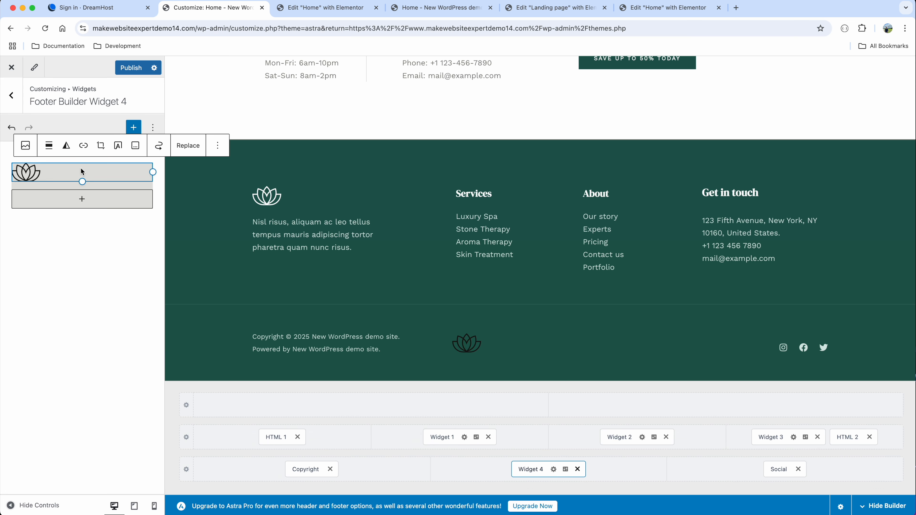
click(49, 145)
click(98, 213)
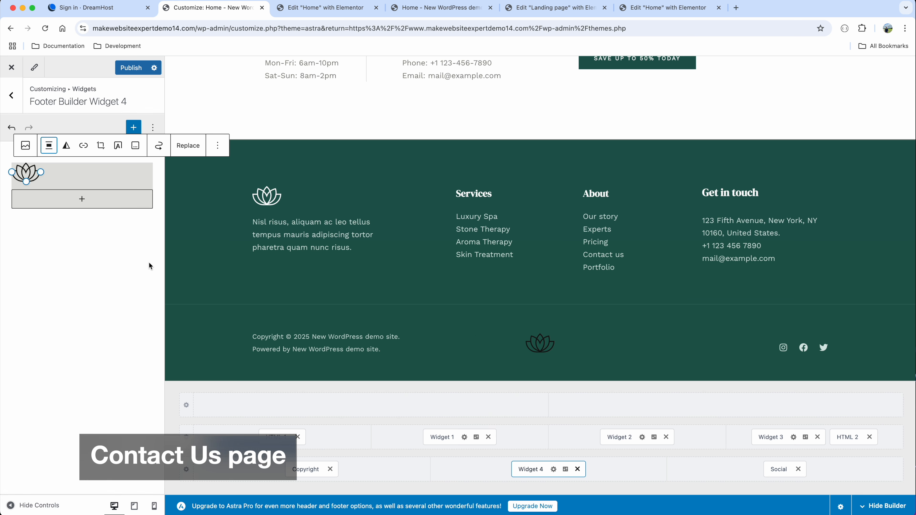
- Leave the Customizer without publishing the changes and open the Contact page for editing in Elementor
click(11, 69)
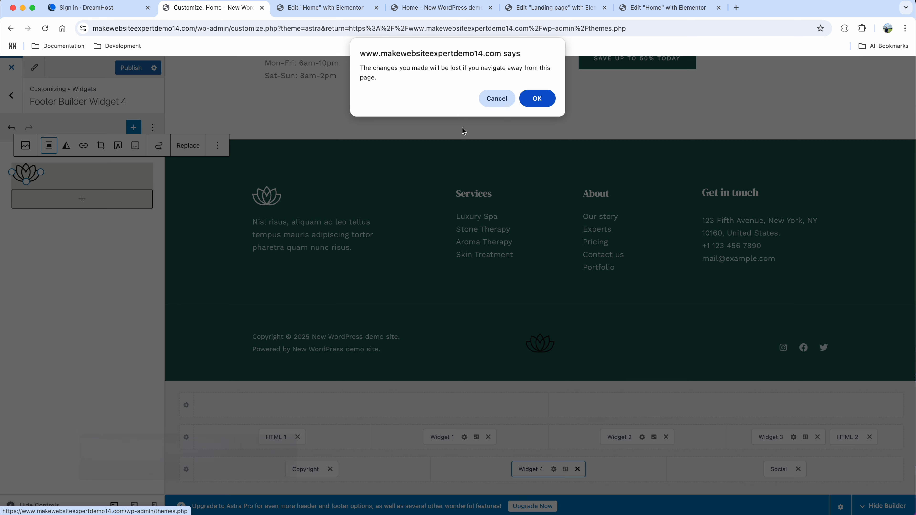
click(537, 99)
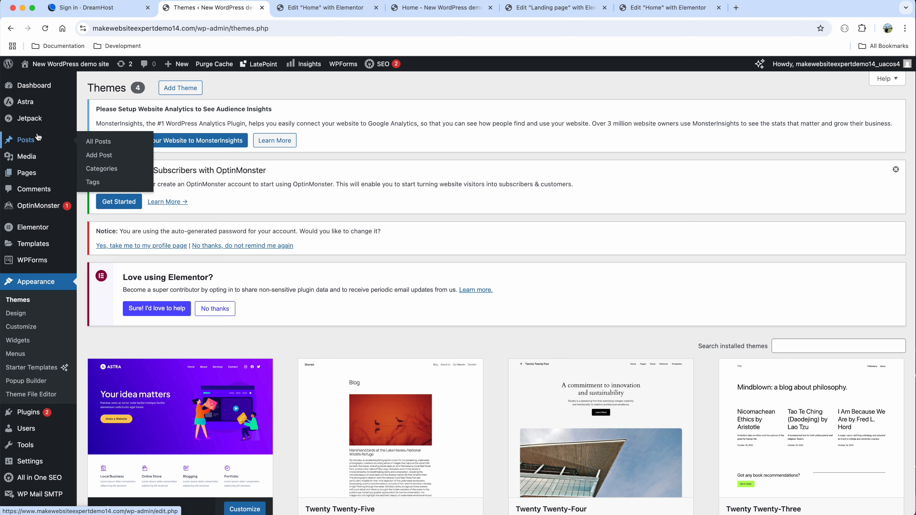
click(122, 177)
scroll(216, 245, down, 2)
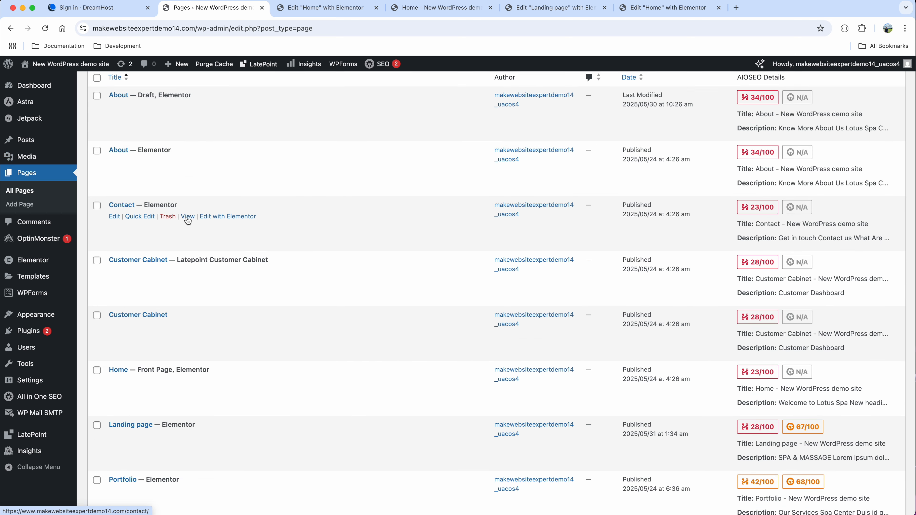
right_click(187, 218)
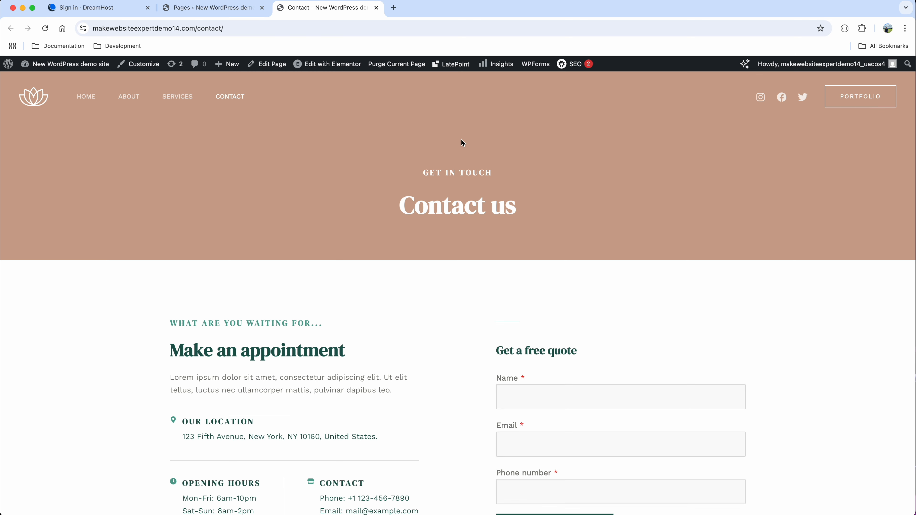
click(339, 65)
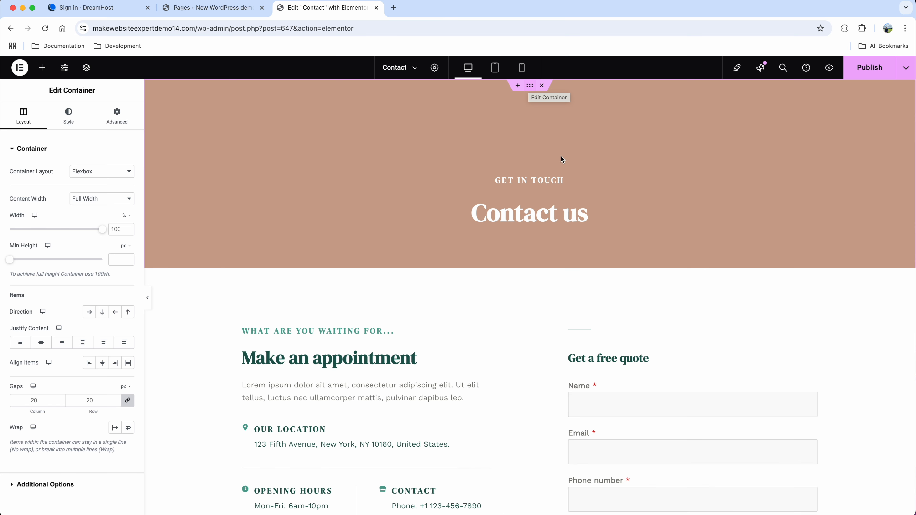
- Select the container behind the Contact us heading and examine its background style settings
scroll(703, 267, down, 1)
scroll(703, 267, up, 1)
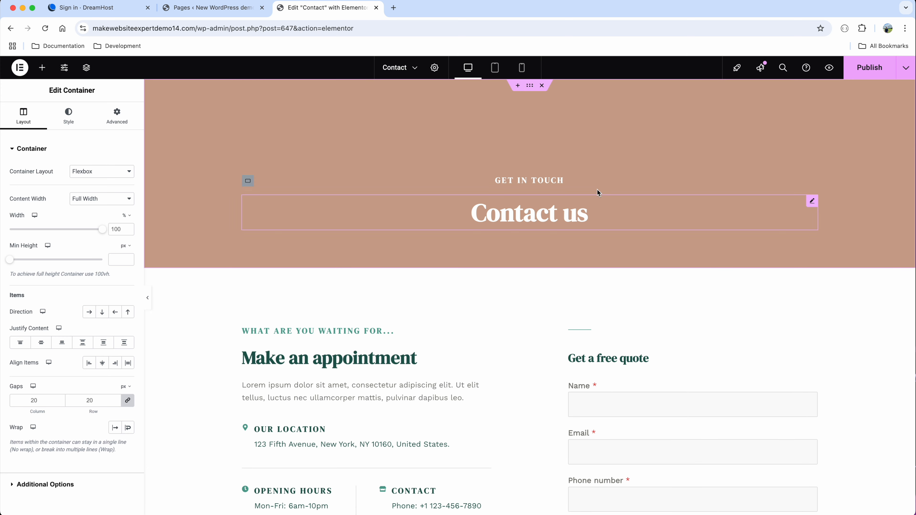
click(530, 87)
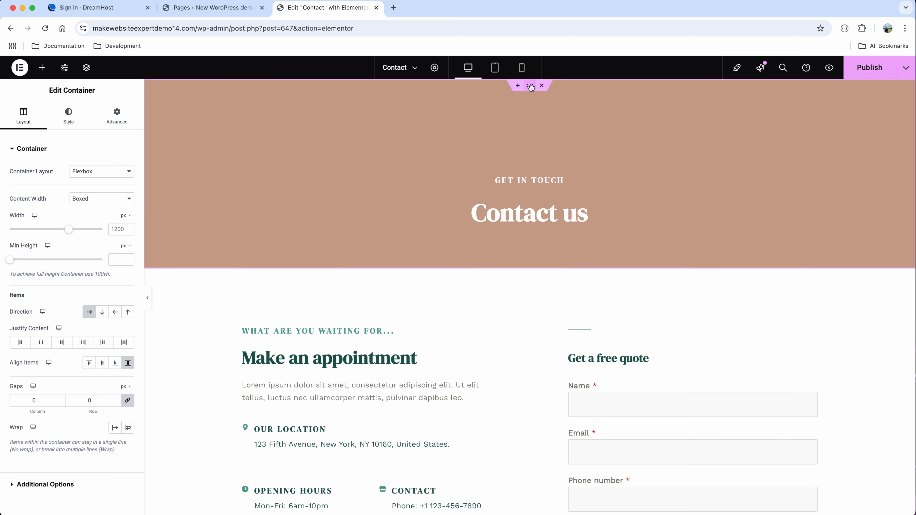
click(68, 116)
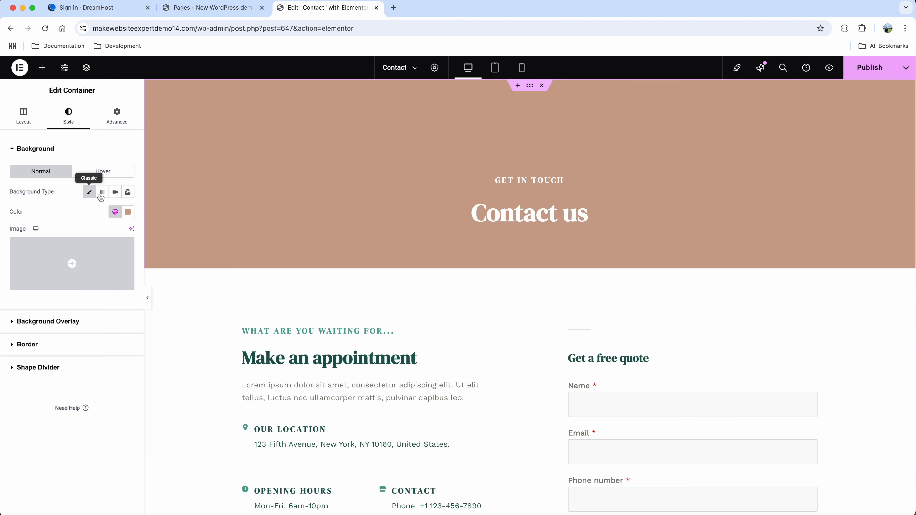
- Append "update" to the end of the paragraph below the Make an appointment heading
scroll(353, 287, down, 5)
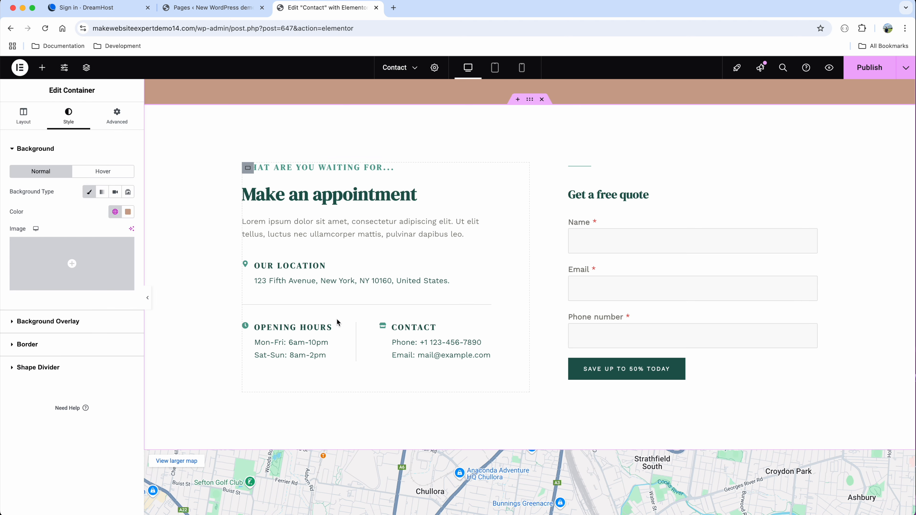
click(419, 232)
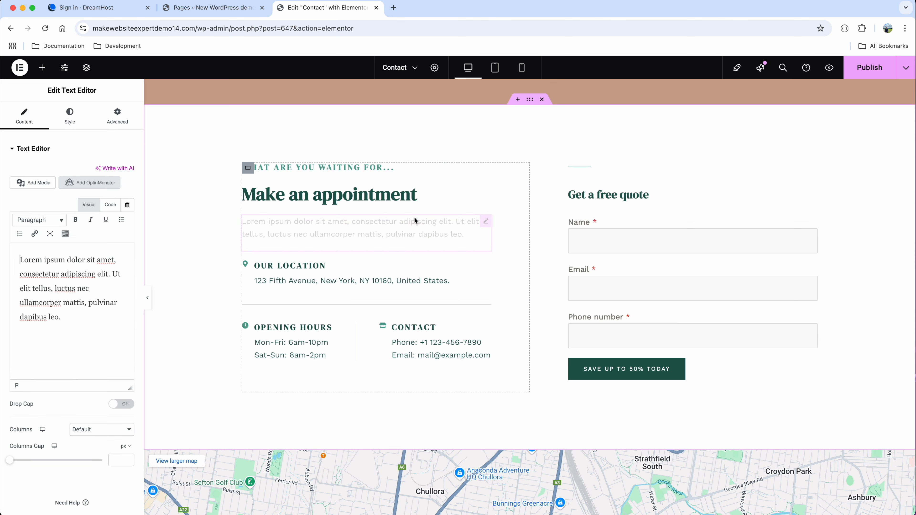
click(97, 317)
text(update)
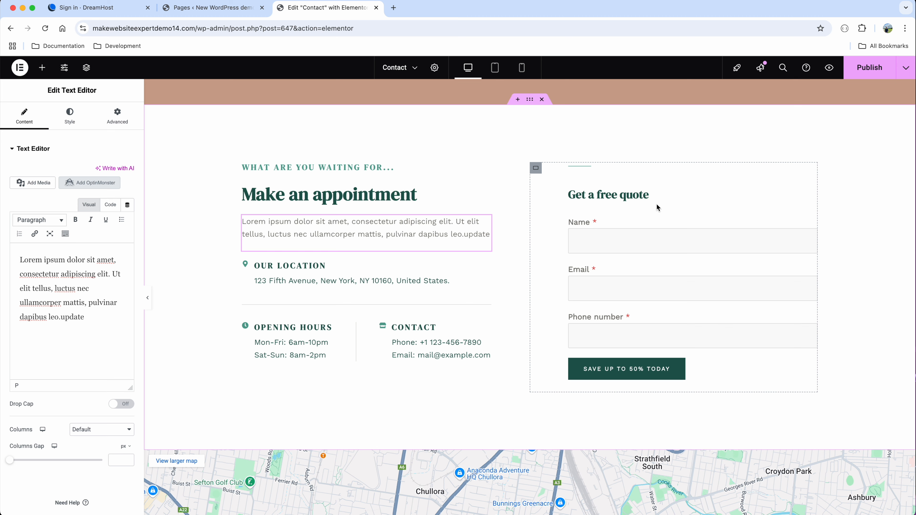
- Set the Google Maps widget's location to london, its height to 885 px and its zoom to 16
scroll(656, 204, down, 7)
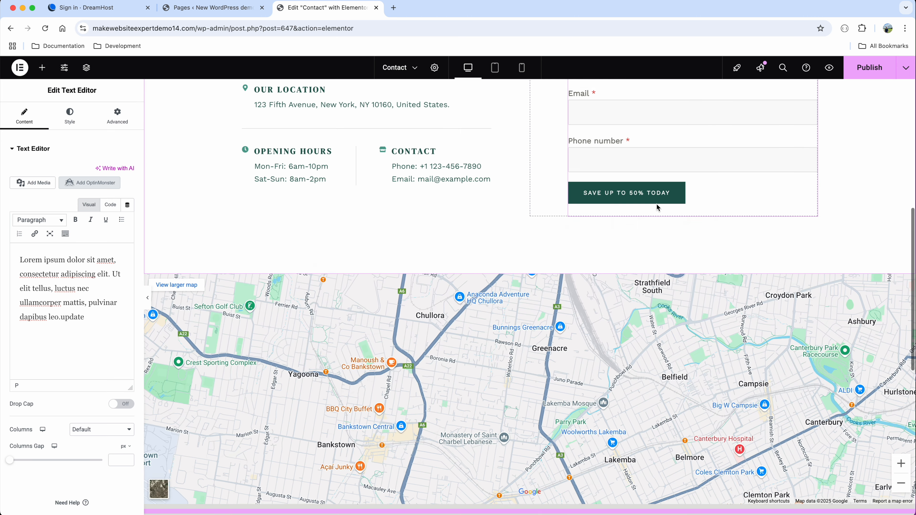
click(678, 224)
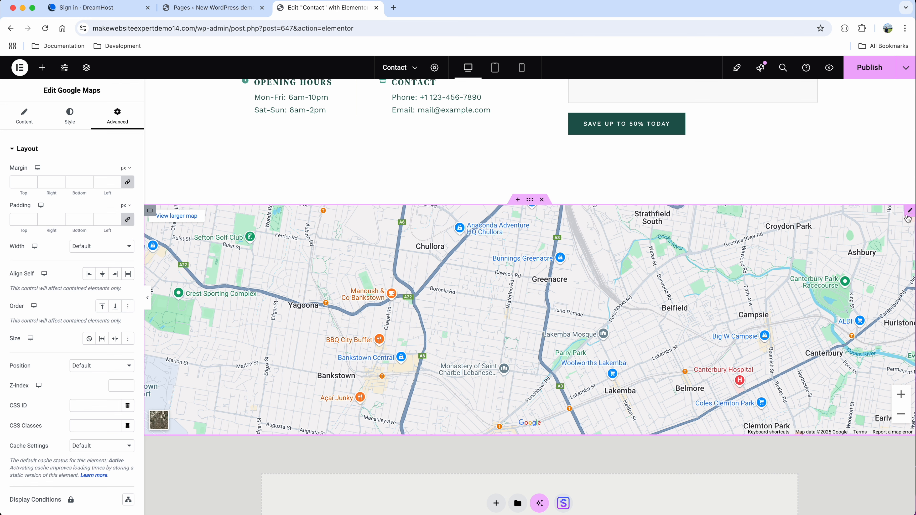
click(35, 114)
click(48, 230)
drag(47, 230, 13, 229)
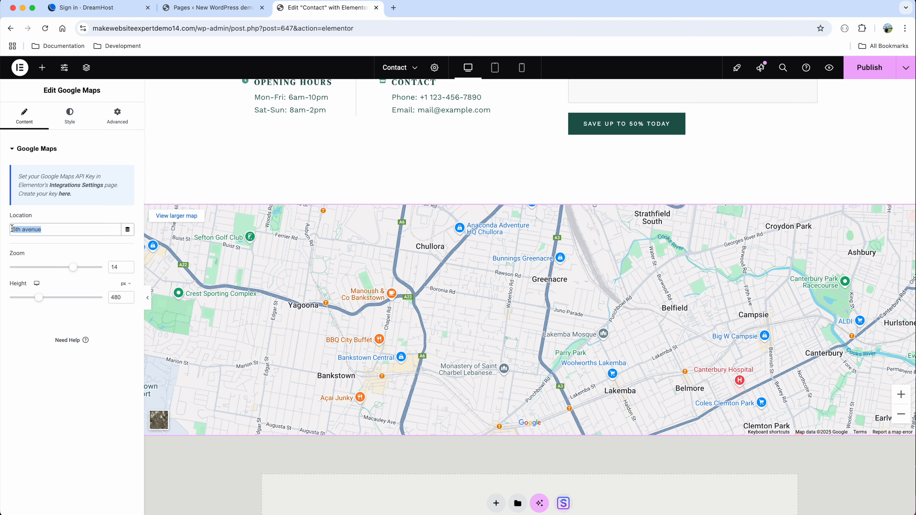
text(london)
drag(39, 297, 66, 298)
mouse_move(73, 267)
mouse_down()
mouse_move(47, 269)
mouse_move(82, 269)
mouse_up()
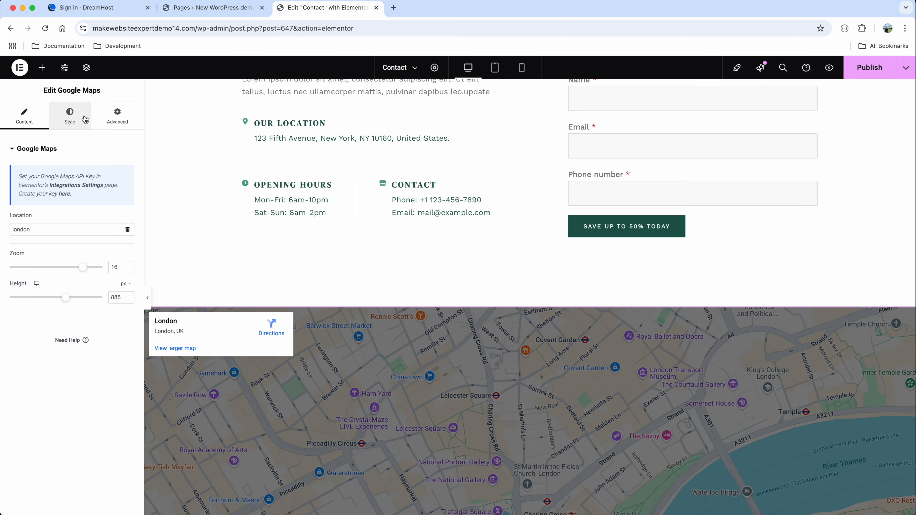
- Examine the map widget's hover style settings and its advanced layout options
click(82, 120)
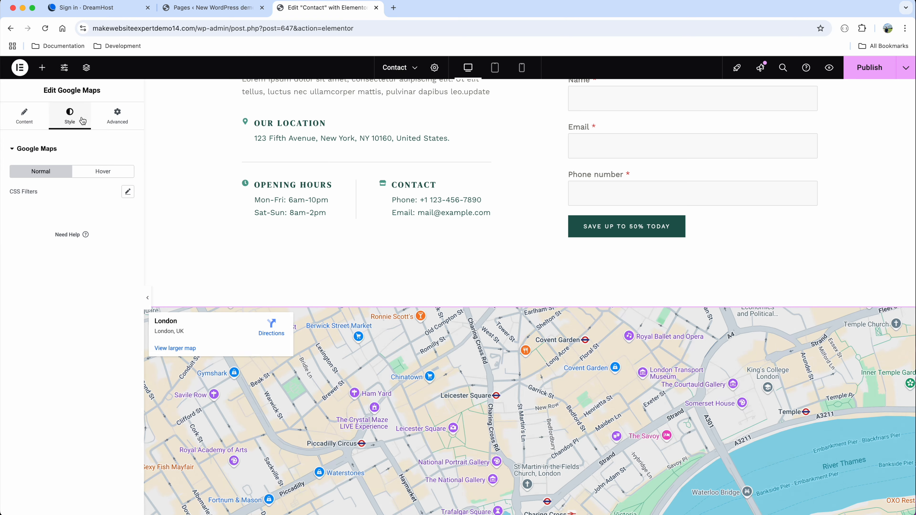
click(101, 172)
mouse_move(11, 226)
mouse_down()
mouse_move(58, 224)
mouse_move(11, 224)
mouse_up()
click(115, 121)
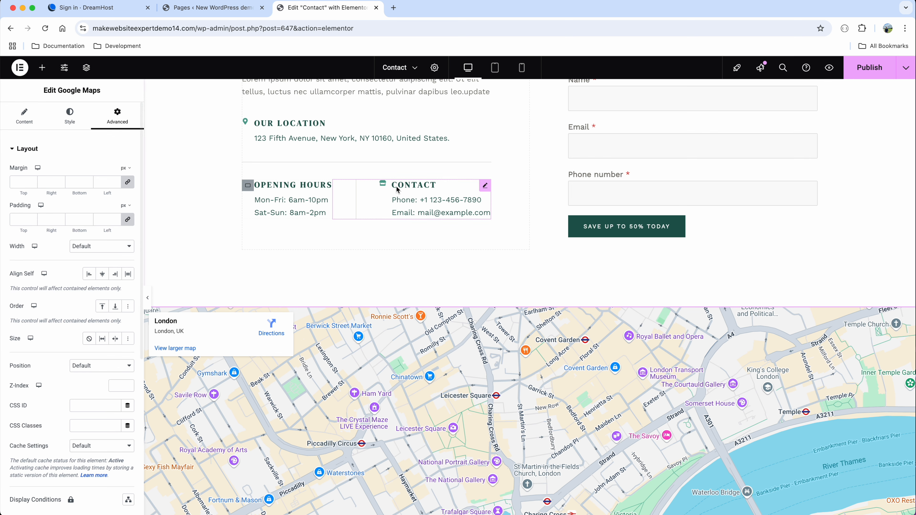
- Open the Simple Appointment Form for editing in WPForms
scroll(396, 186, up, 4)
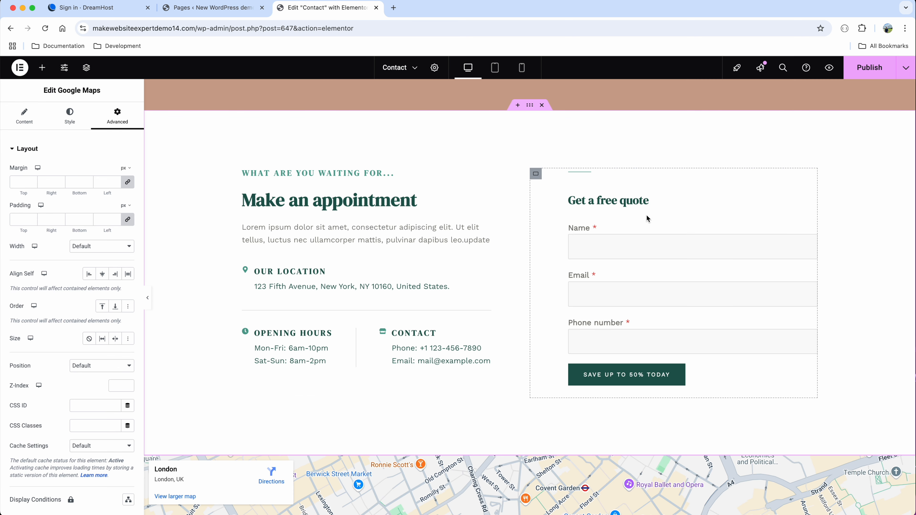
click(267, 13)
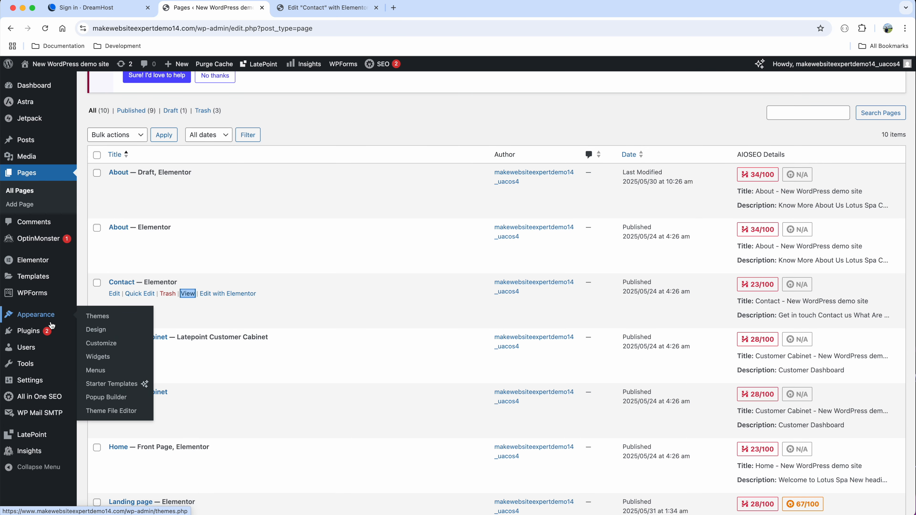
click(100, 297)
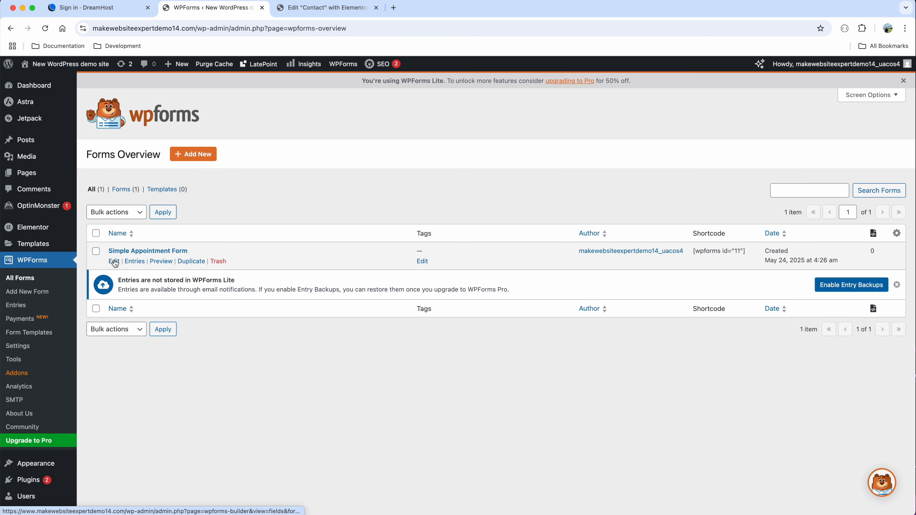
click(114, 261)
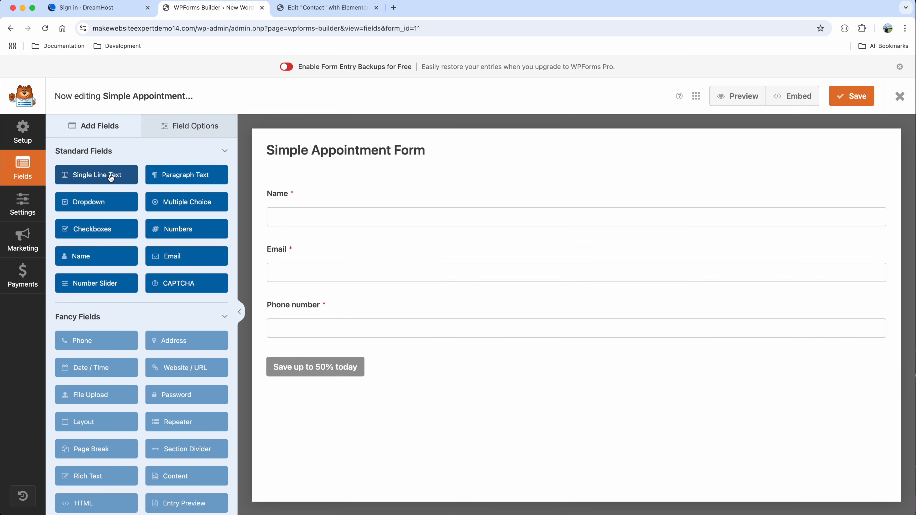
- Add a required Single Line Text field labelled Last Name between the Name and Email fields
drag(111, 178, 338, 247)
drag(147, 207, 52, 205)
text(Last Name)
click(63, 306)
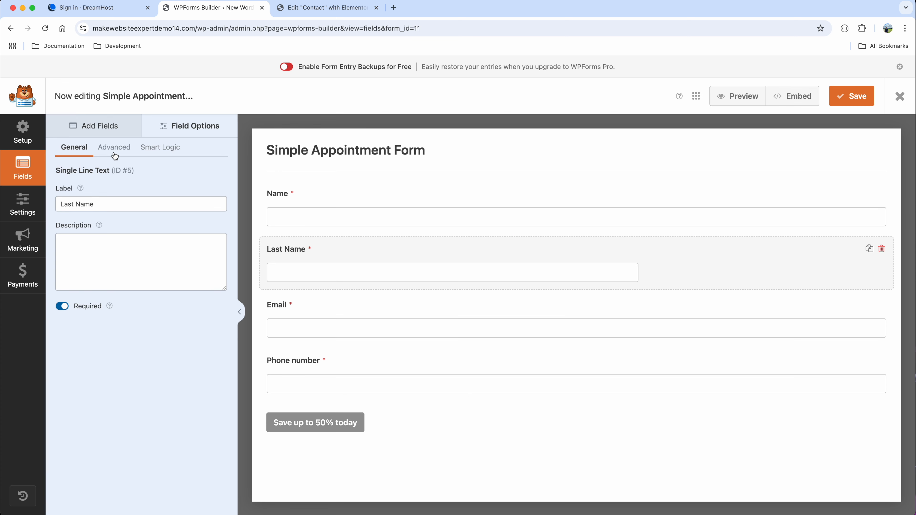
- Set the Last Name field's size to Large and leave its length limit off
click(114, 147)
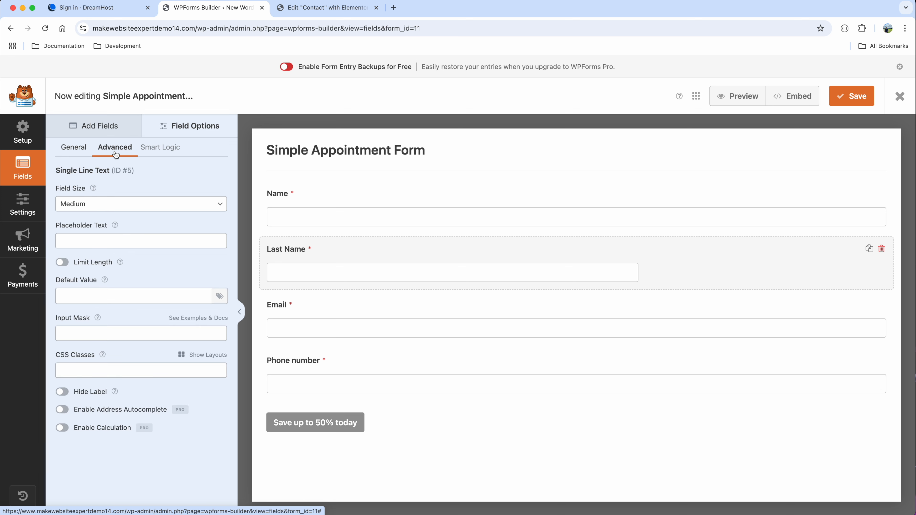
click(76, 204)
click(76, 216)
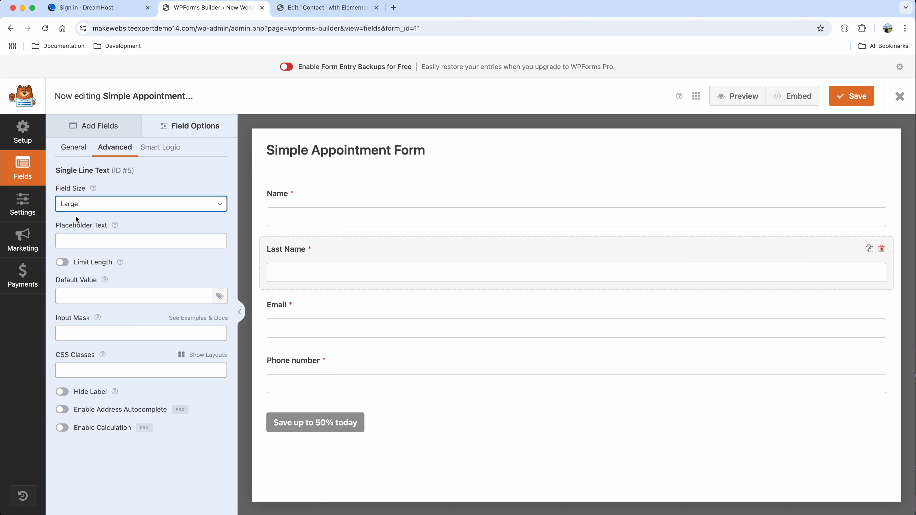
click(62, 263)
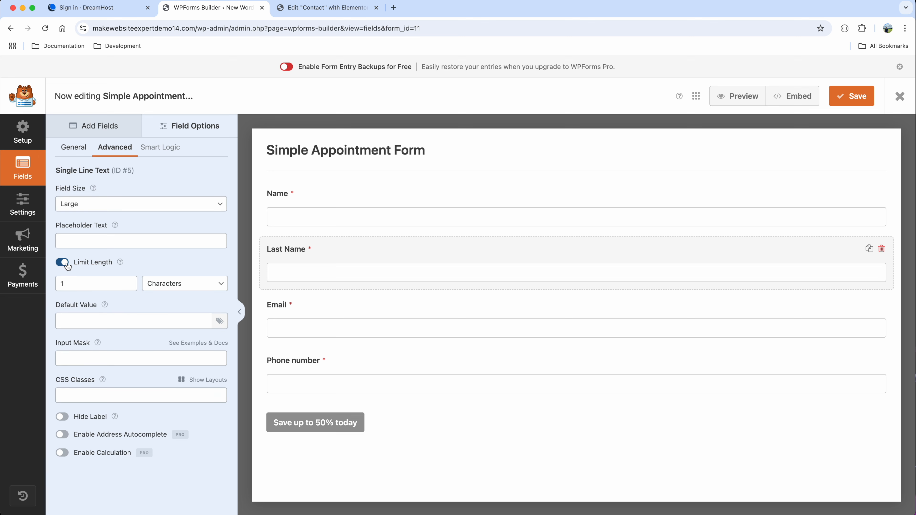
click(64, 264)
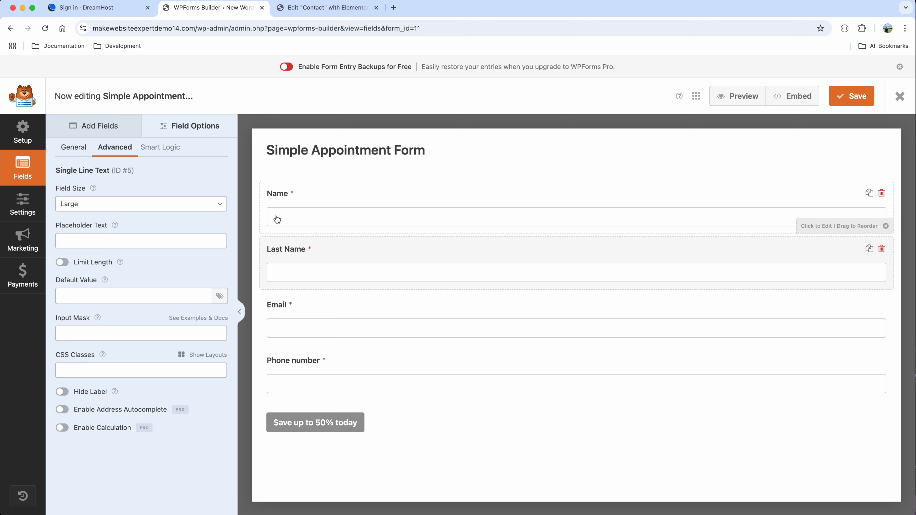
- Change the Name field's label to First Name and save the form
click(302, 195)
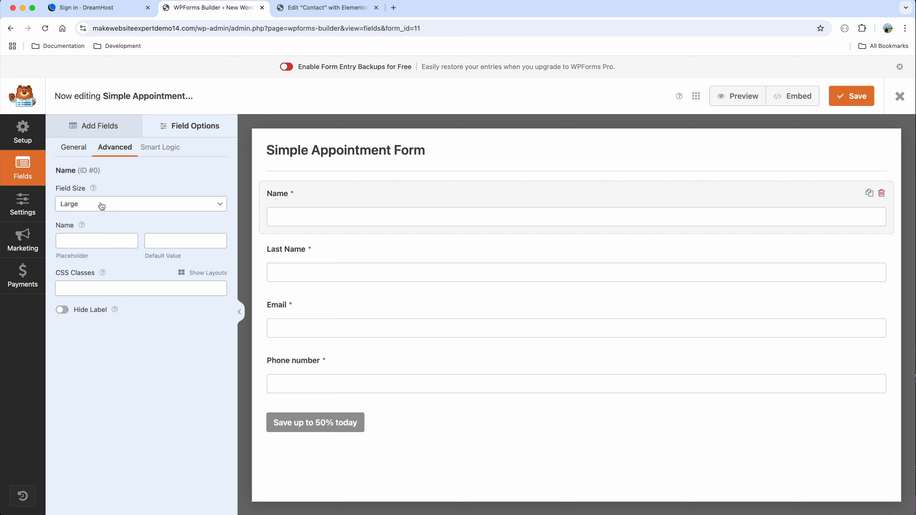
click(81, 148)
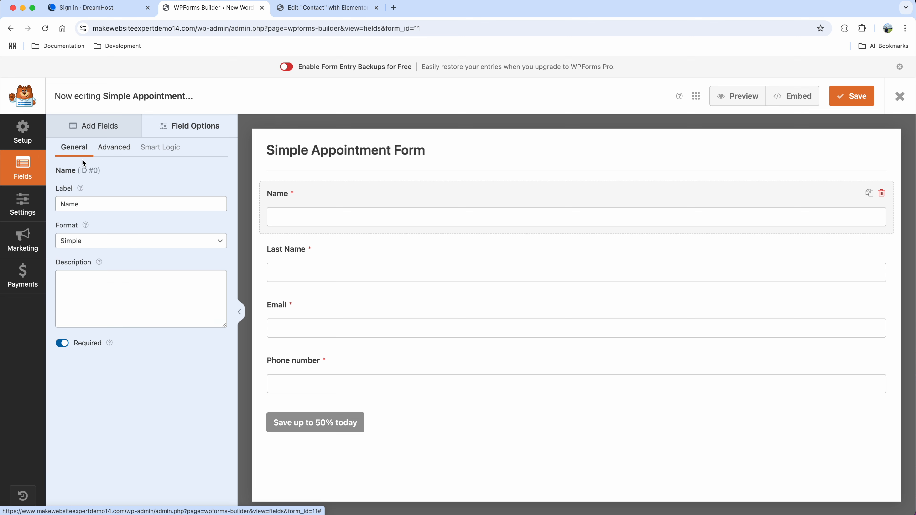
click(61, 204)
text(First)
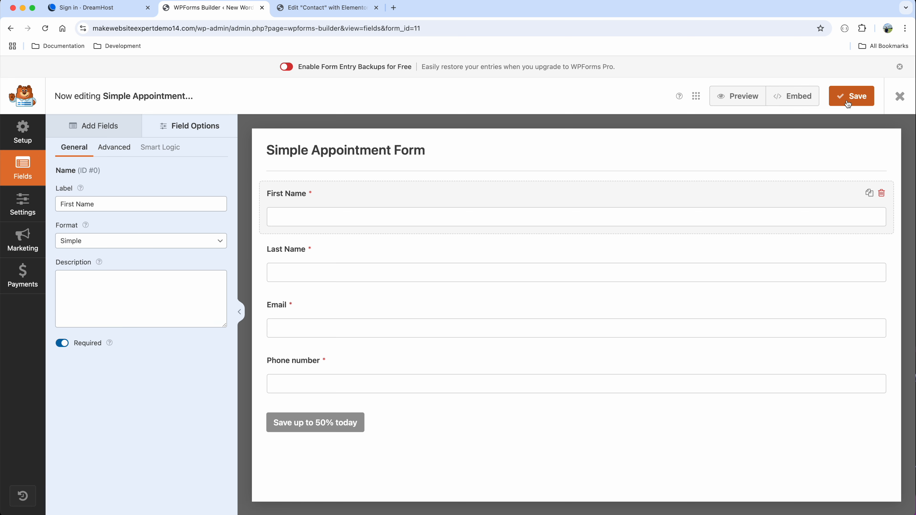
- Preview the saved appointment form and return to the Contact page in Elementor
click(743, 101)
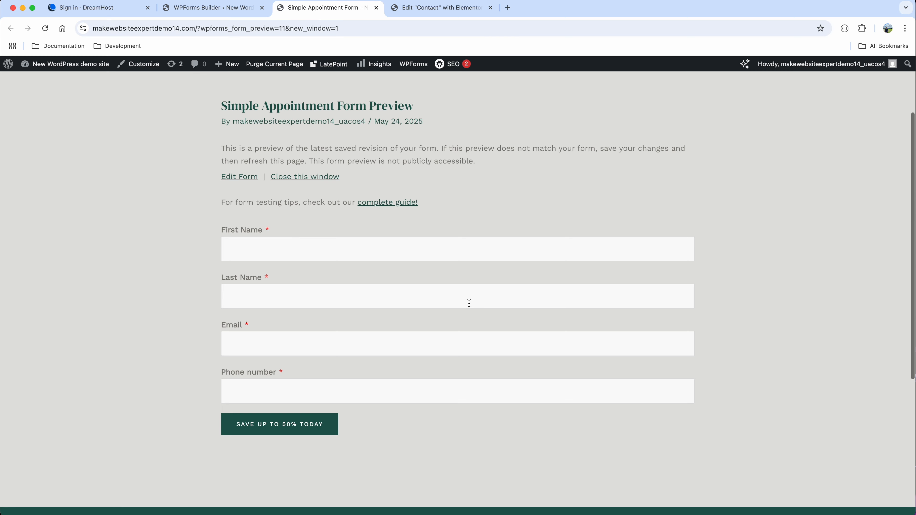
click(376, 8)
click(299, 10)
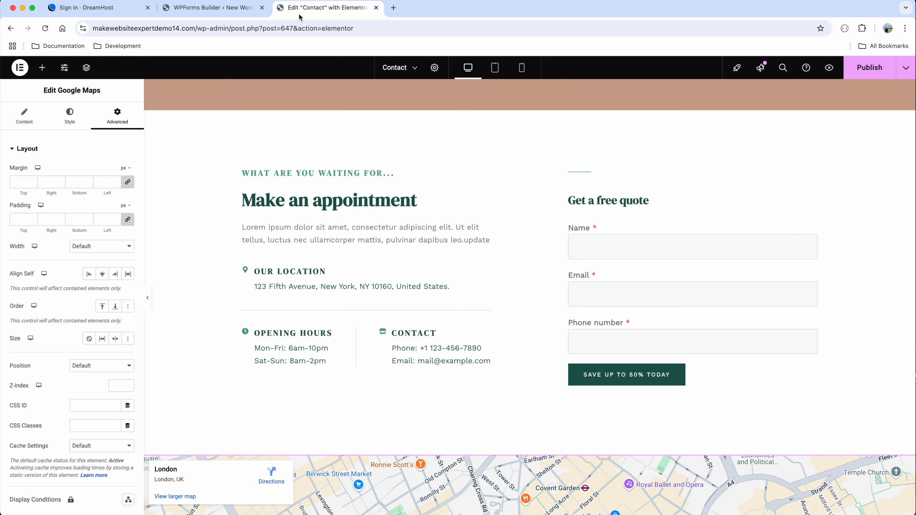
- Reload the Contact page editor to check the form's updated name fields, and close the WPForms builder
scroll(256, 131, up, 5)
click(44, 31)
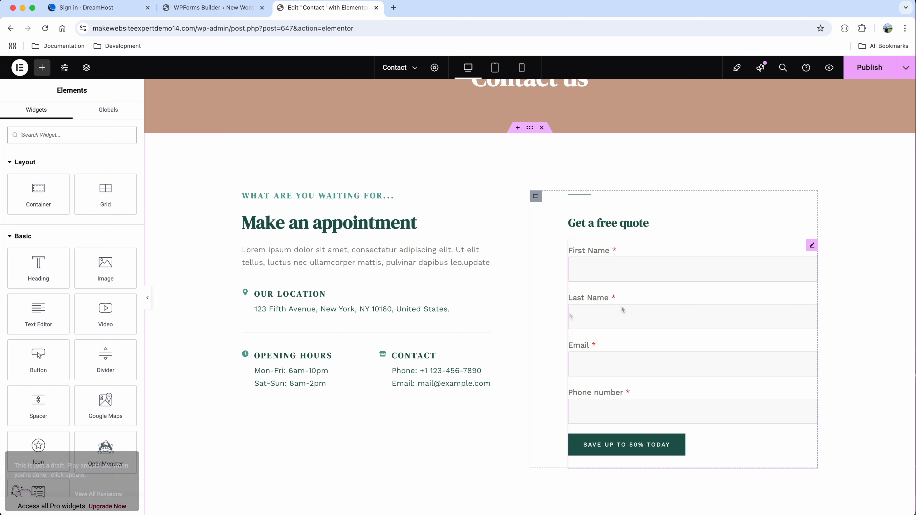
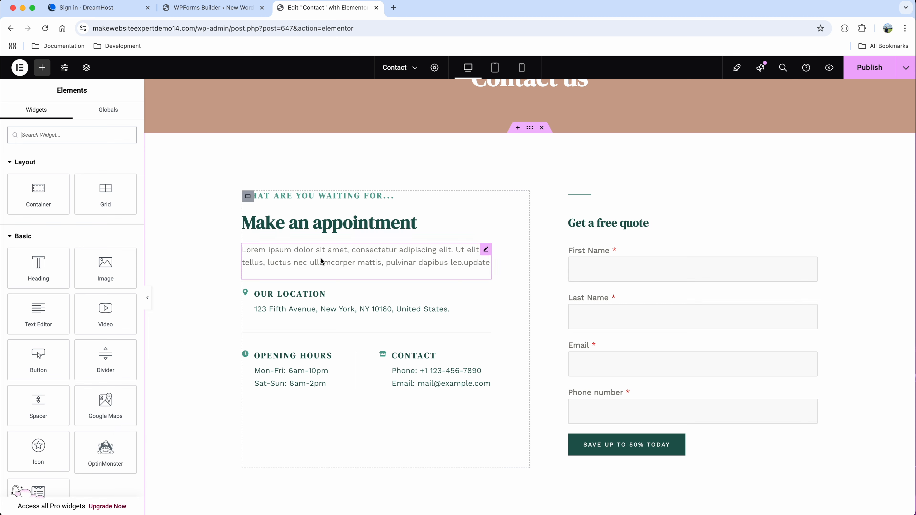
click(211, 8)
click(900, 96)
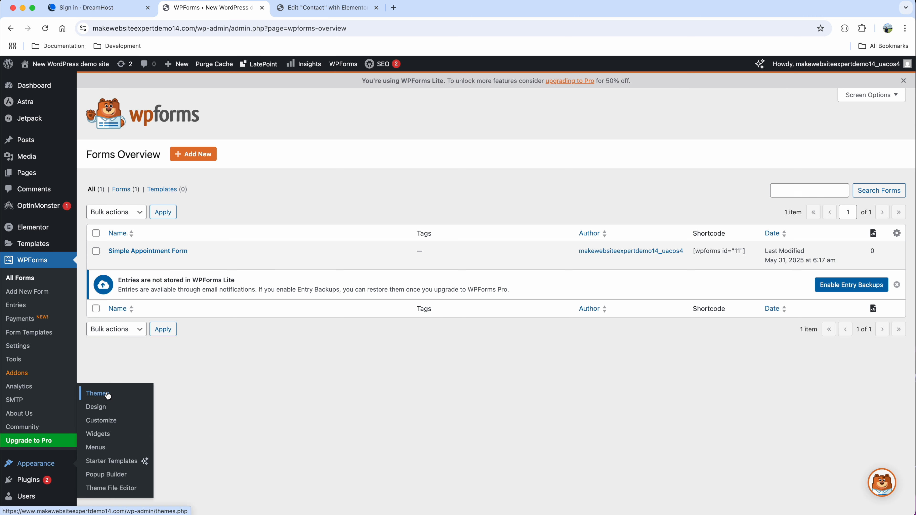
- Open the Astra theme's logo customization settings and choose site-logo-dark.svg from the Media Library as the logo
click(107, 394)
scroll(213, 433, down, 4)
click(235, 370)
click(106, 286)
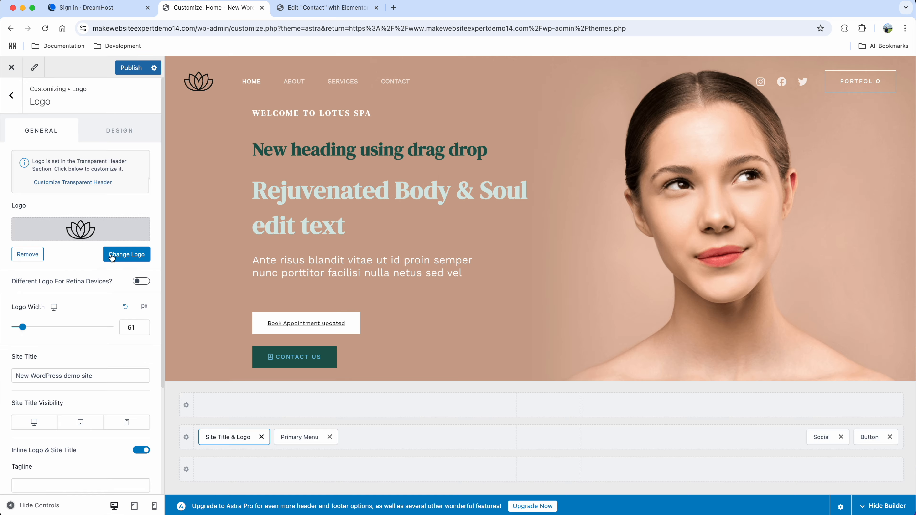
click(126, 254)
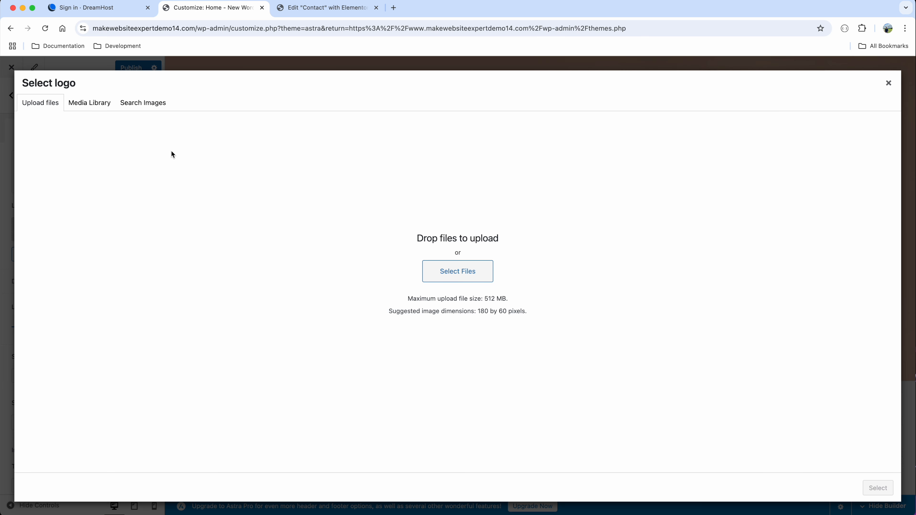
click(96, 105)
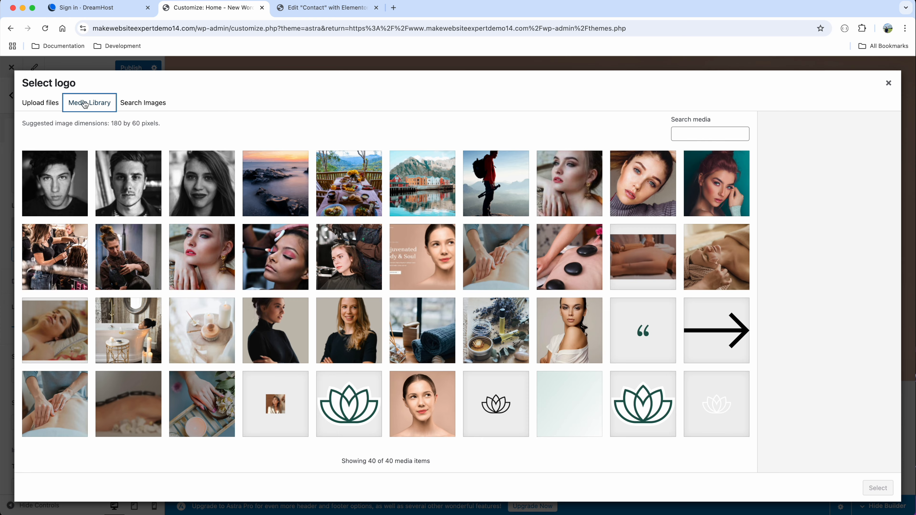
click(486, 395)
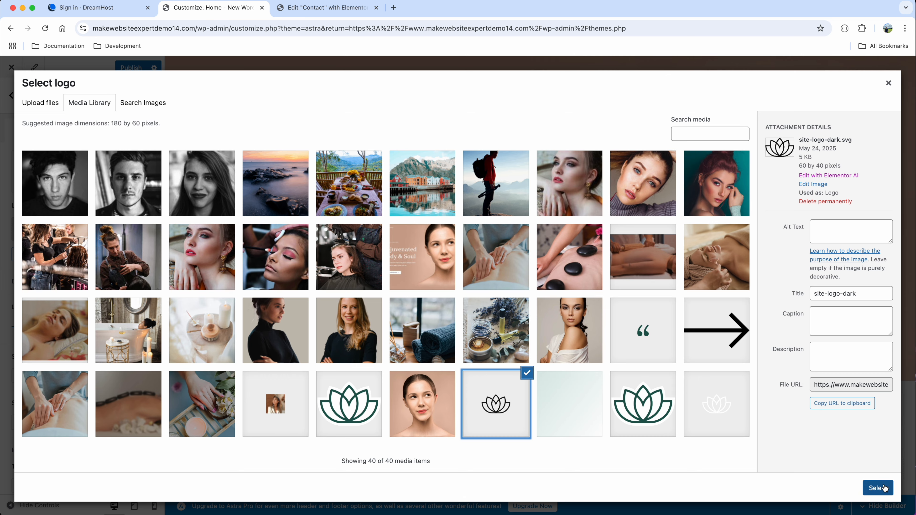
click(884, 488)
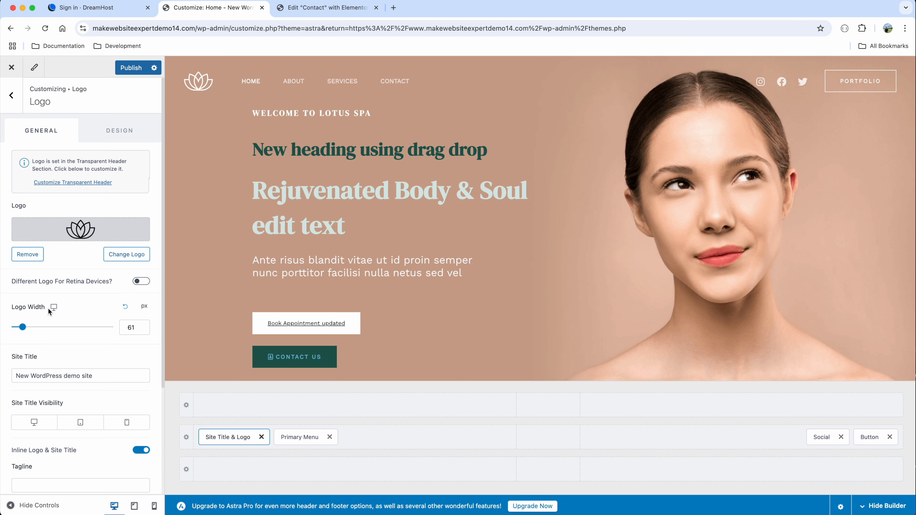
- Check the logo width settings for desktop, tablet and mobile, and return to the desktop preview
click(129, 328)
click(54, 307)
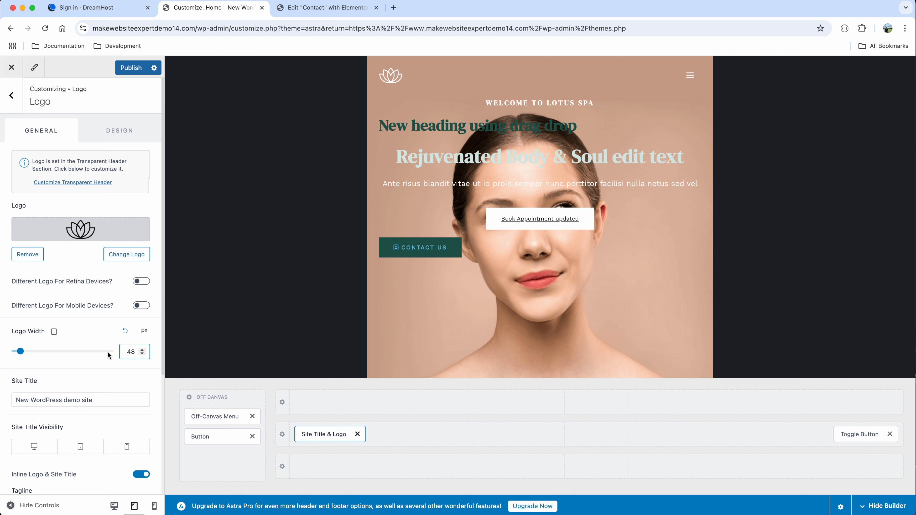
click(54, 333)
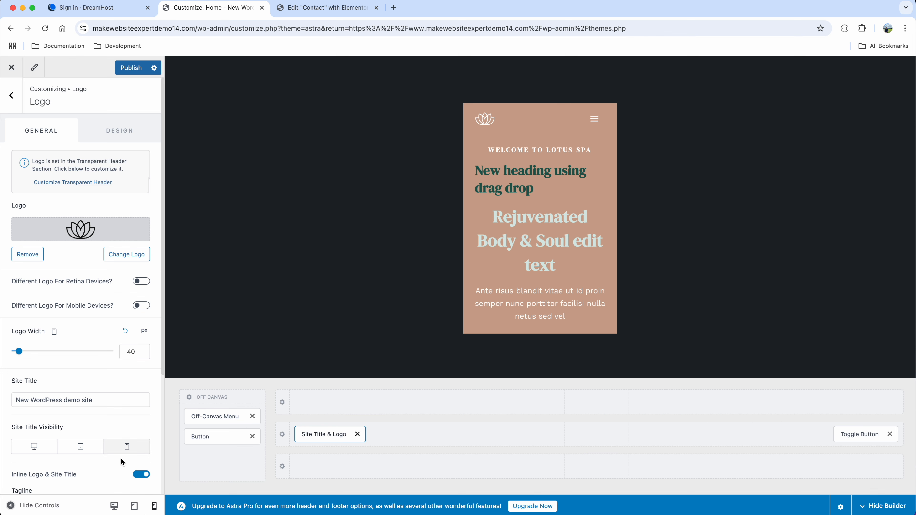
click(115, 506)
- Change the site title to "New WordPress demo site updated" and publish the change
click(117, 375)
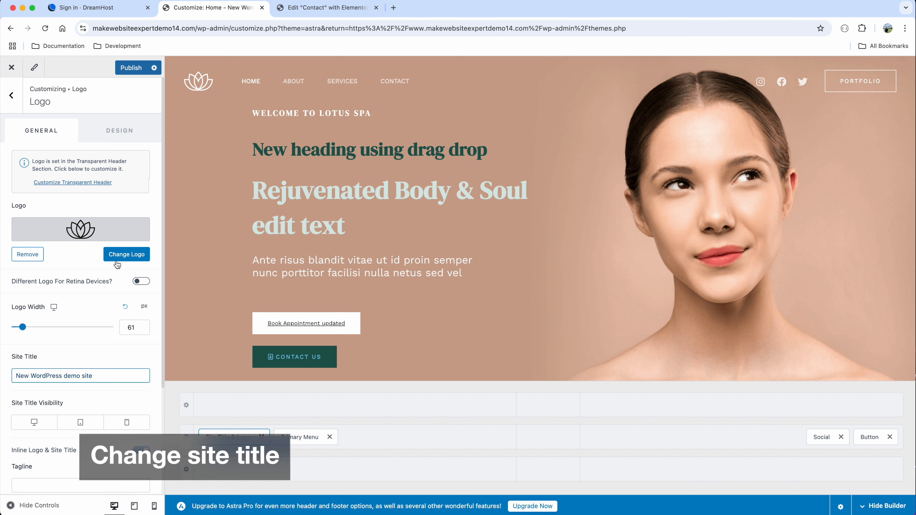
scroll(117, 266, down, 4)
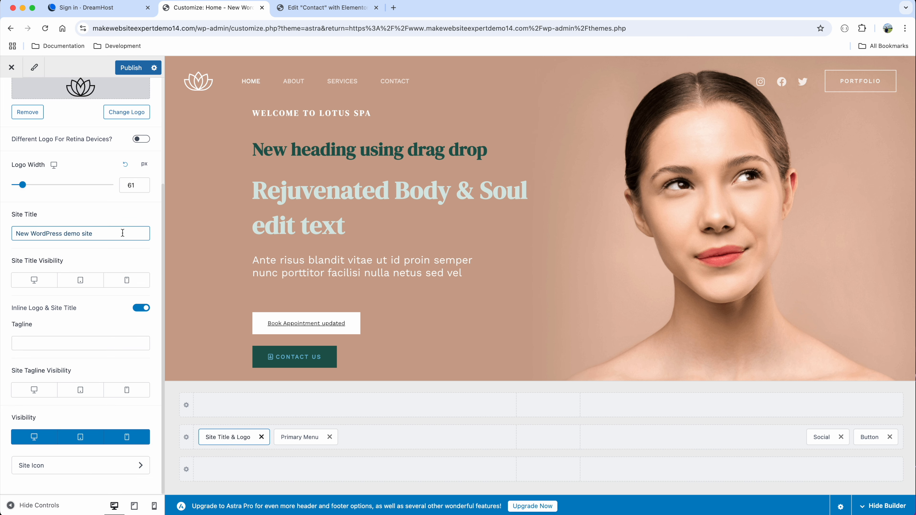
text(updated)
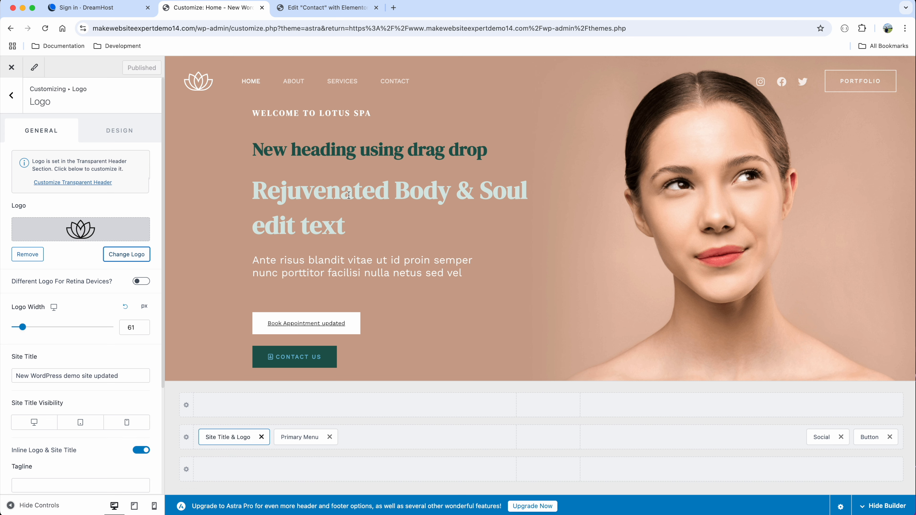
- Try lotus-spa-template-testimonial-avatar-img.jpg as the site icon in Site Identity, and leave the theme customization without publishing it
click(120, 11)
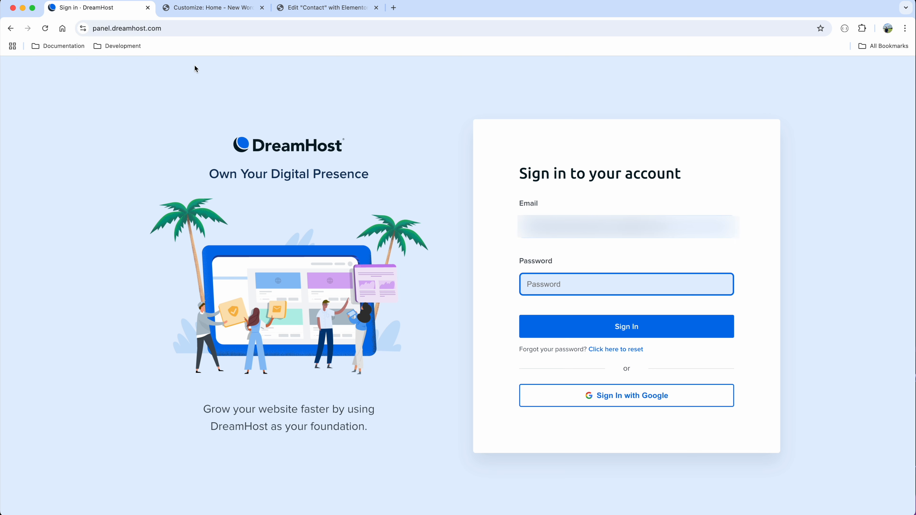
click(205, 7)
click(12, 96)
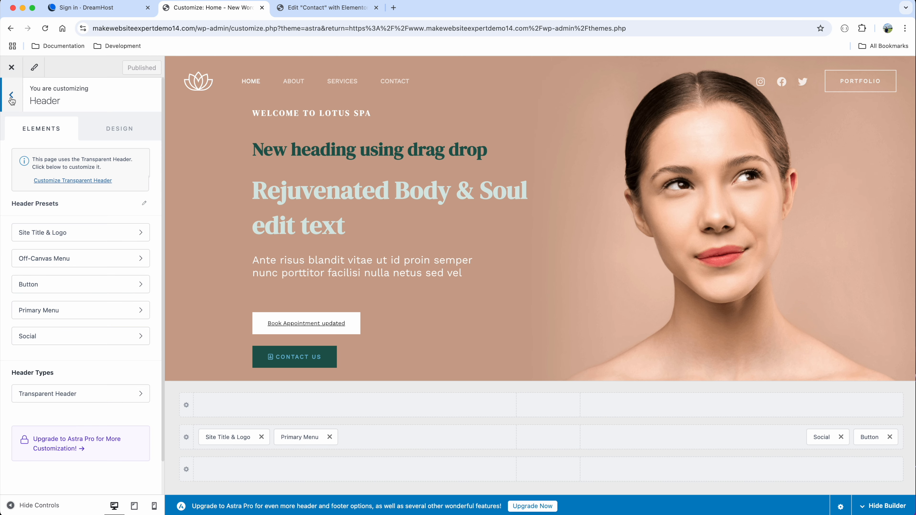
click(11, 96)
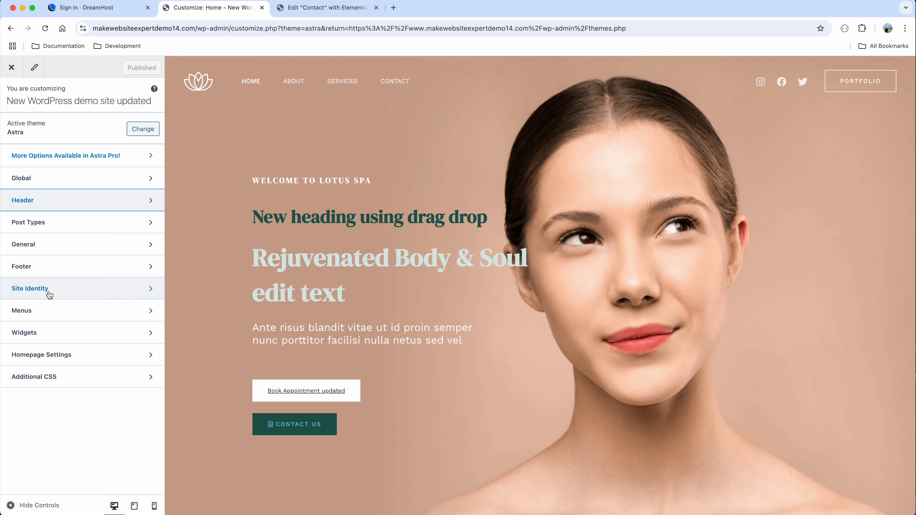
click(50, 294)
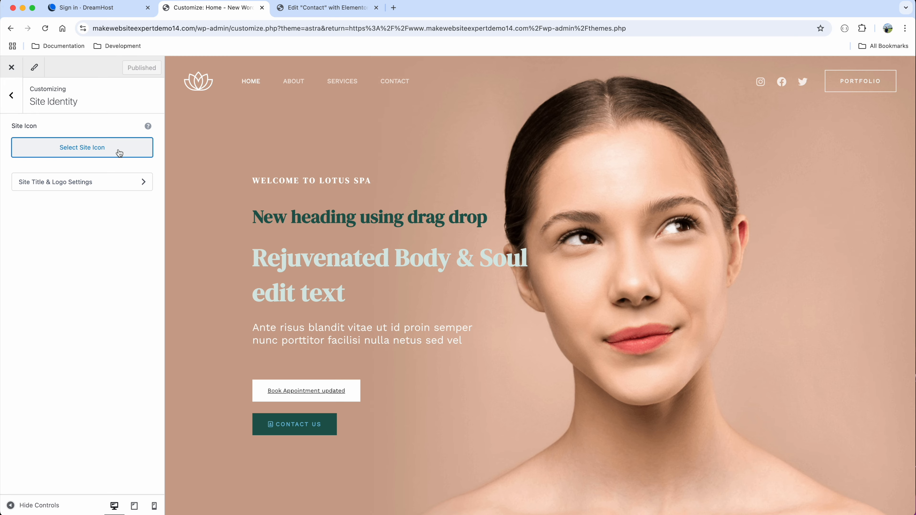
click(119, 154)
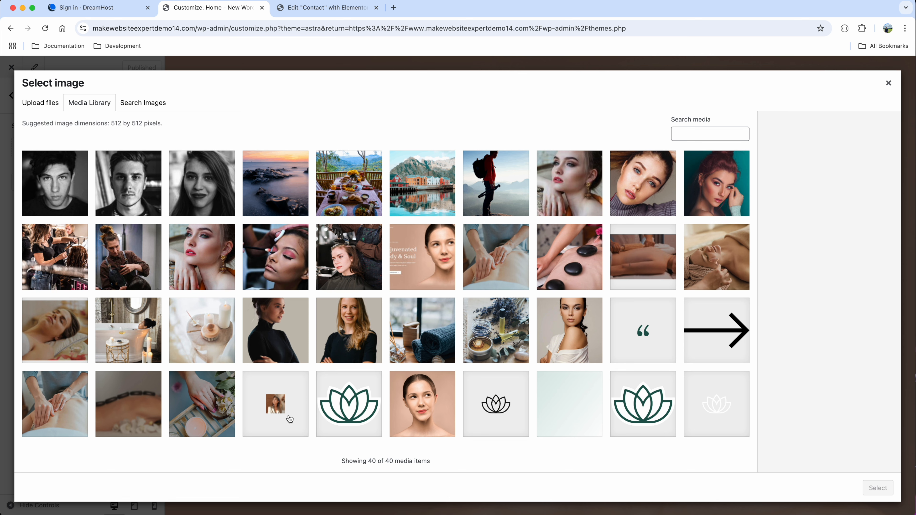
click(290, 419)
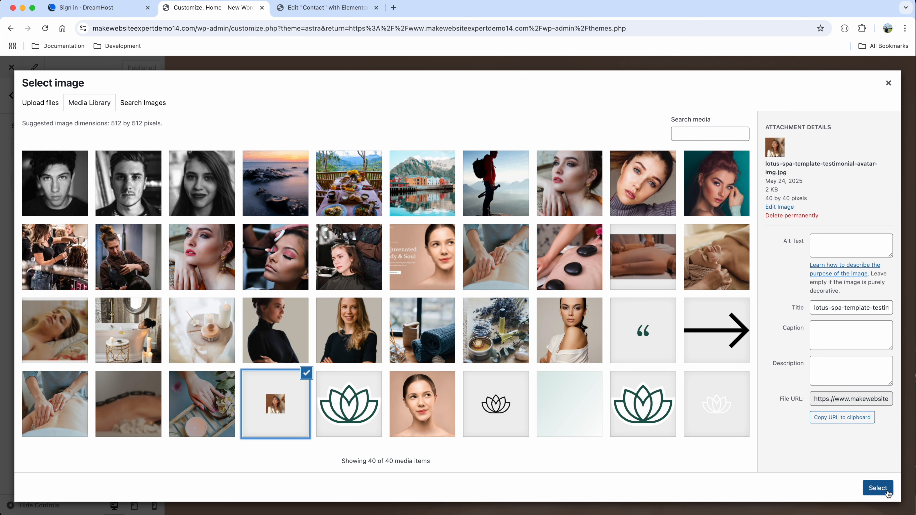
click(878, 488)
click(830, 491)
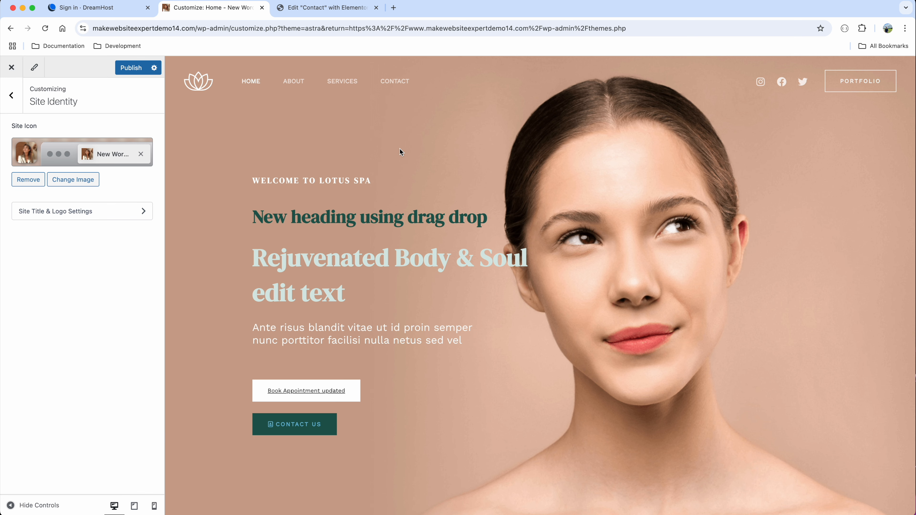
click(11, 67)
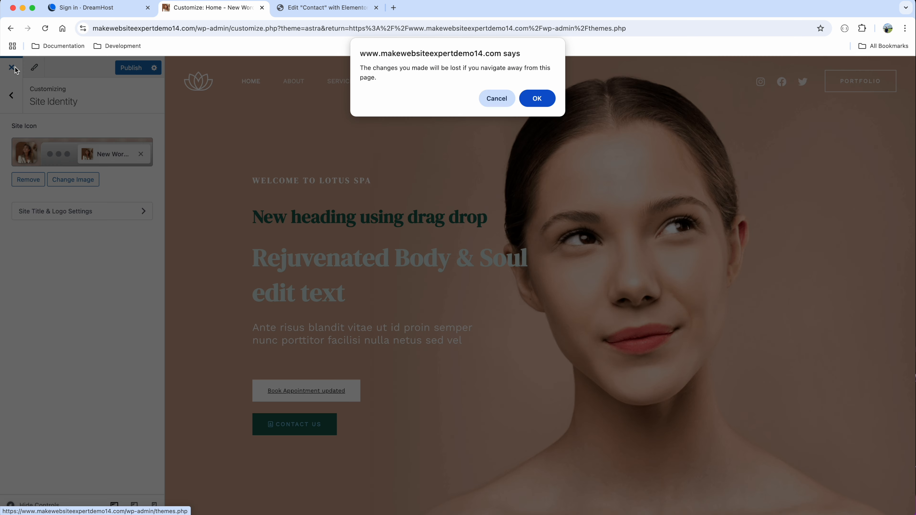
click(527, 103)
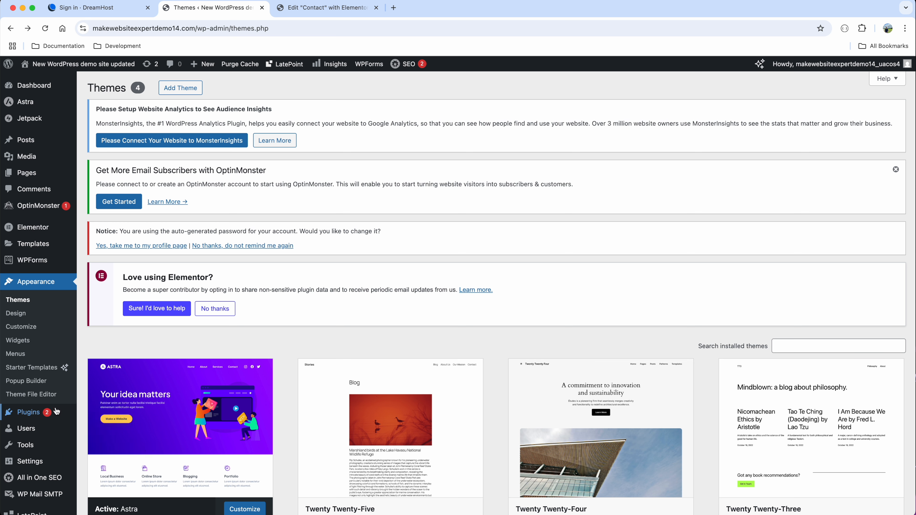
- Search the plugin directory for MailPoet, and install and activate the MailPoet newsletter plugin
mouse_move(29, 412)
click(101, 427)
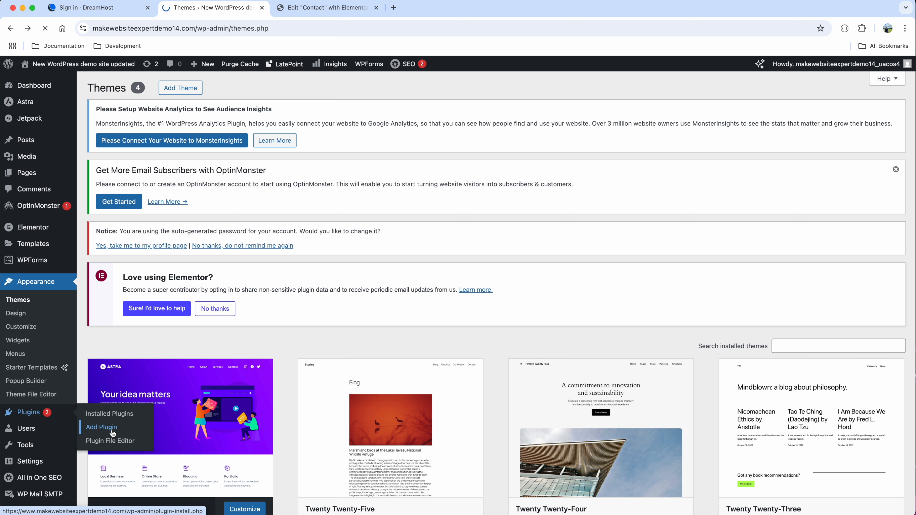
click(753, 274)
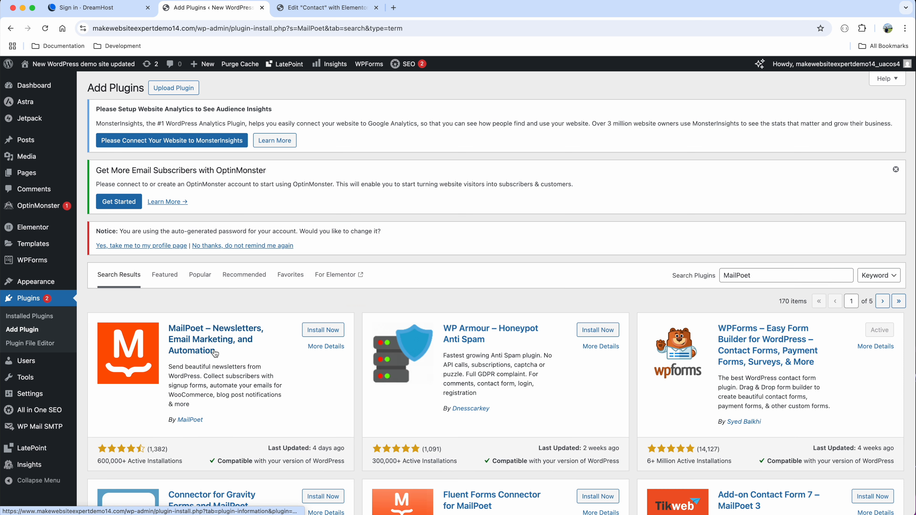
click(325, 331)
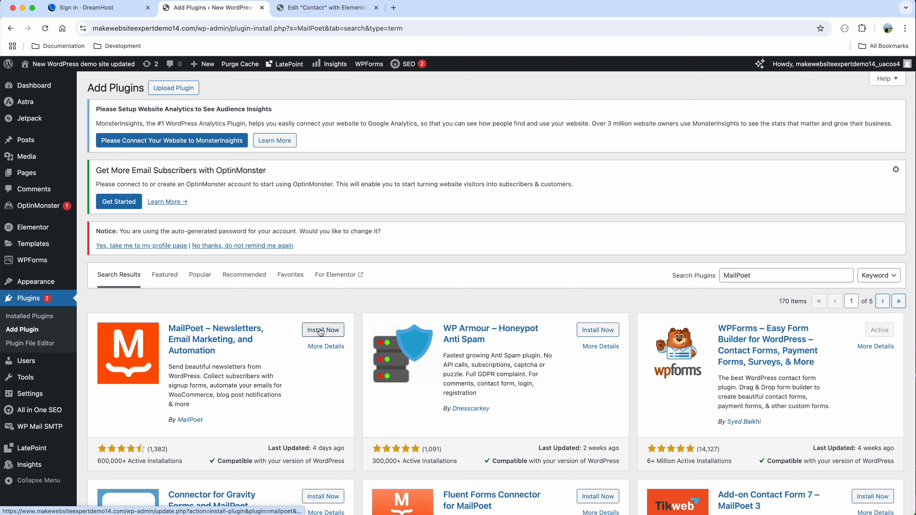
click(327, 330)
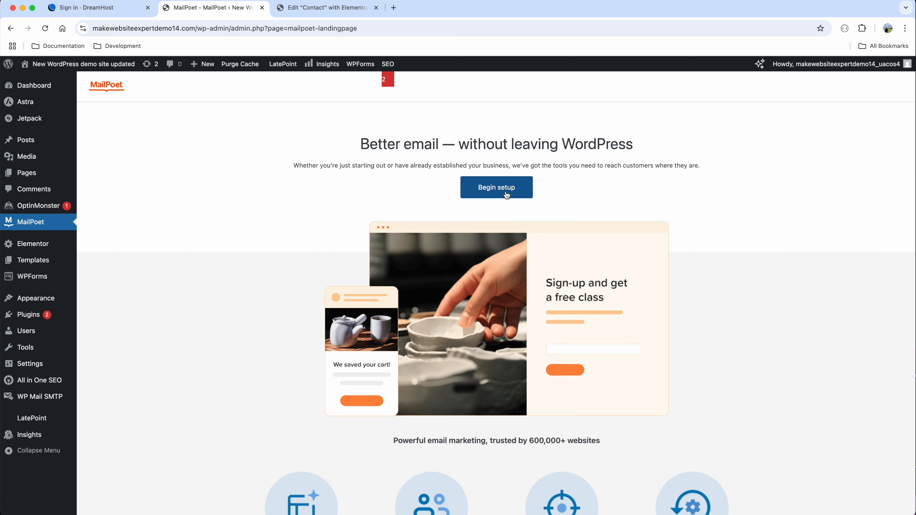
- Begin MailPoet setup with "Make Website Expert Demo" as sender name, enable modern fonts and contextual help, and decline sharing usage data
click(506, 195)
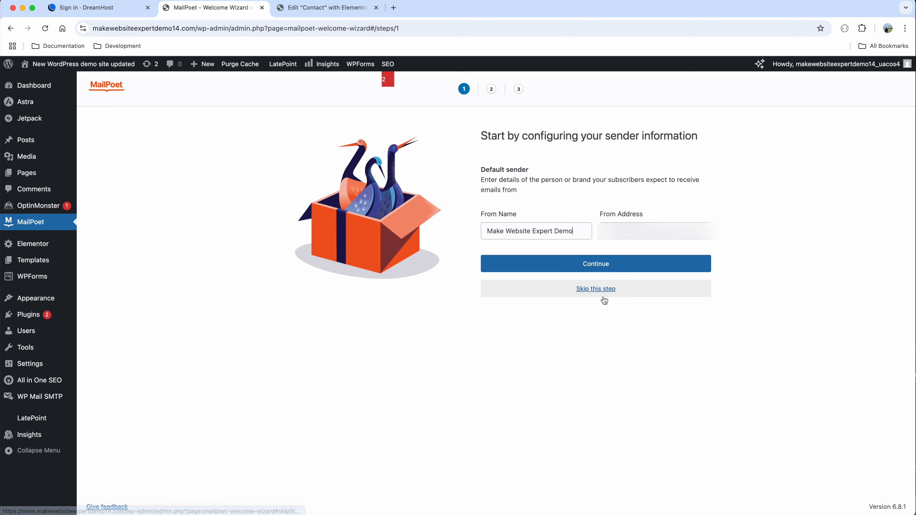
click(601, 269)
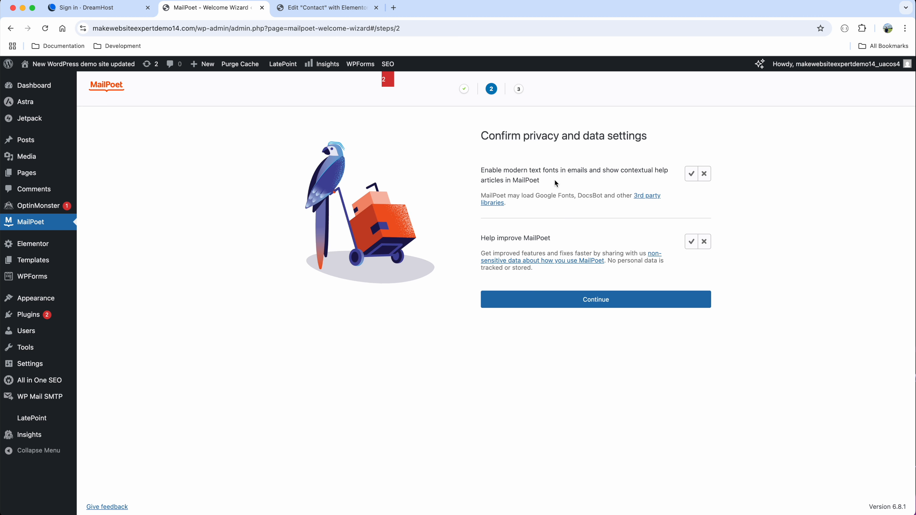
click(694, 176)
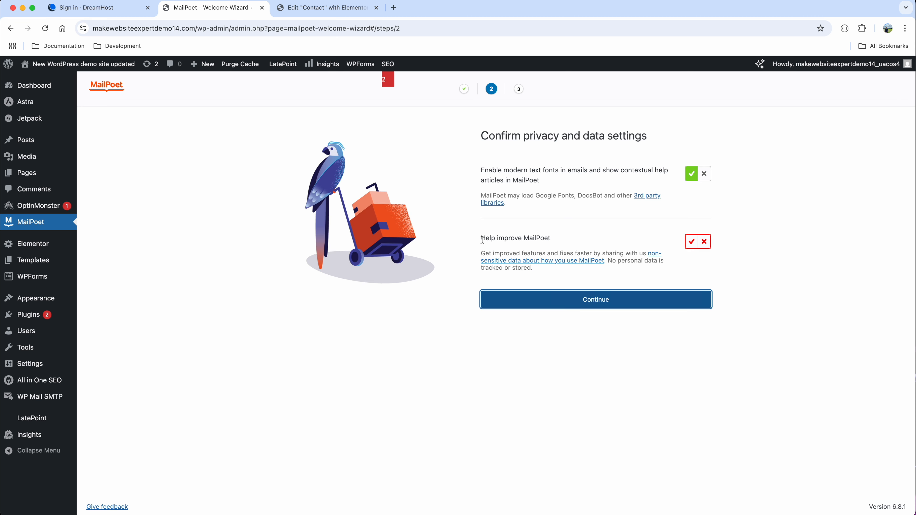
click(705, 241)
click(600, 302)
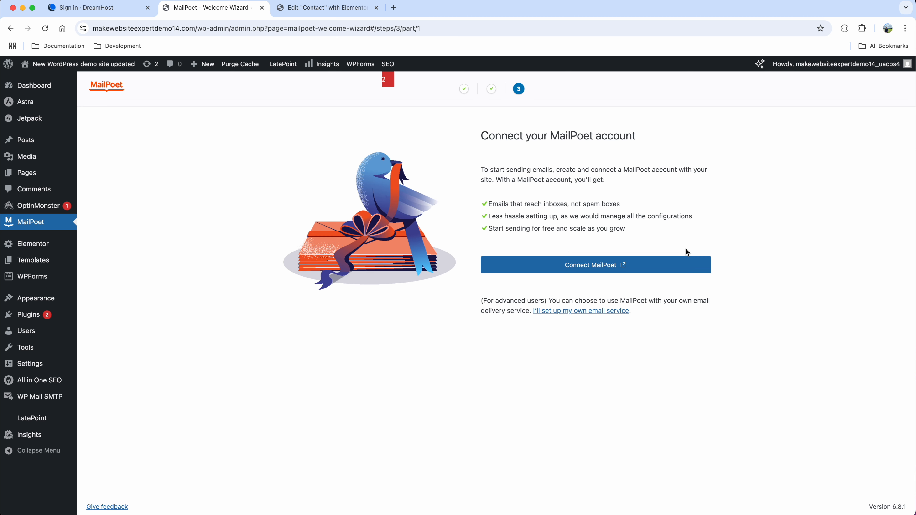
- Sign up for the free MailPoet Starter plan with the account email and password, accepting the terms but not the newsletter
click(626, 264)
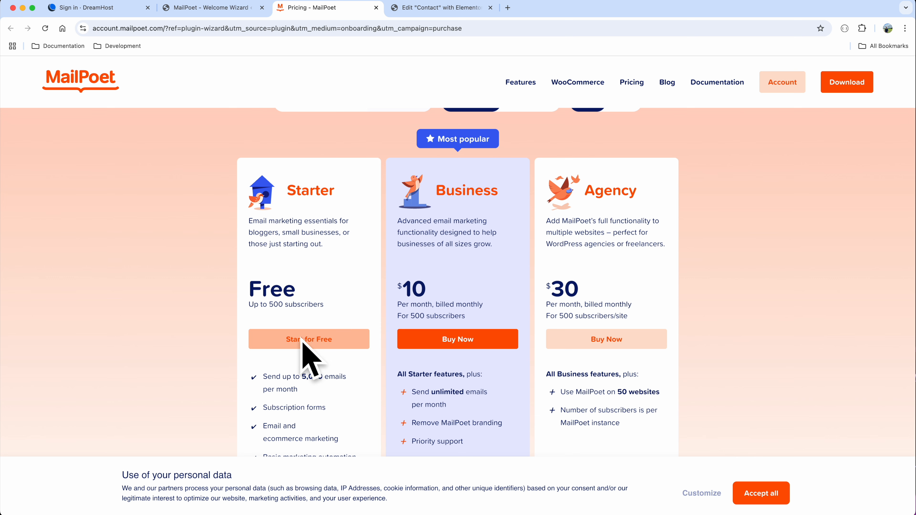
scroll(277, 302, down, 2)
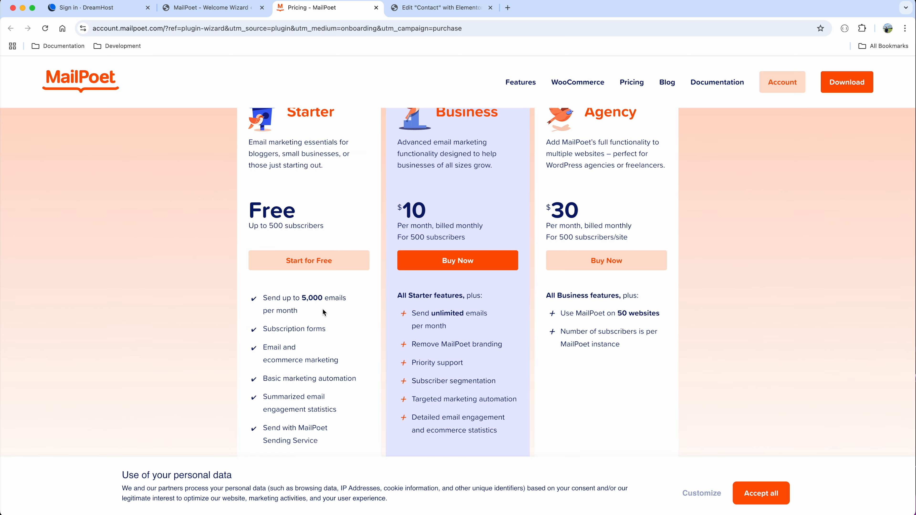
click(307, 266)
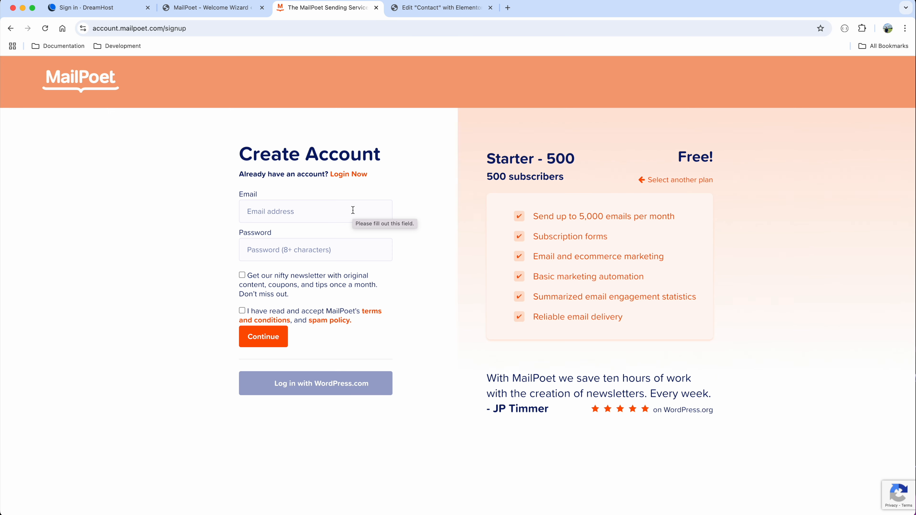
click(341, 316)
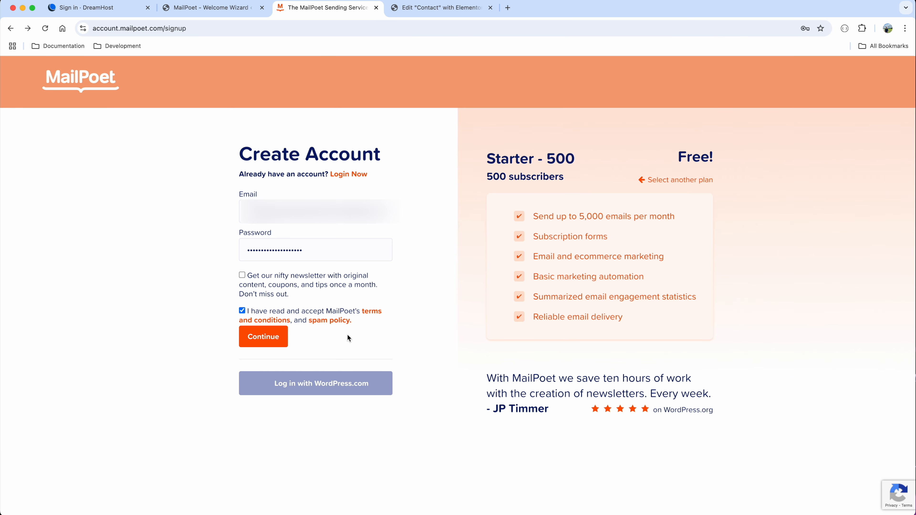
click(274, 342)
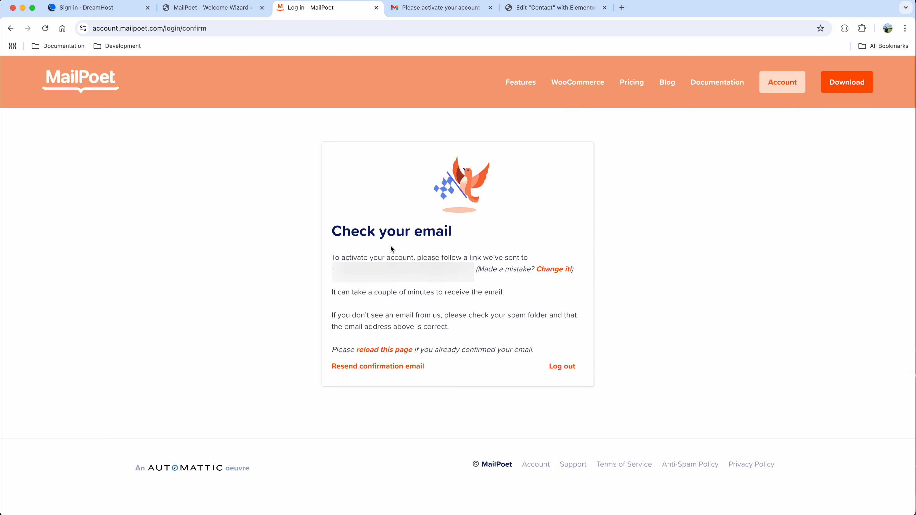
click(424, 9)
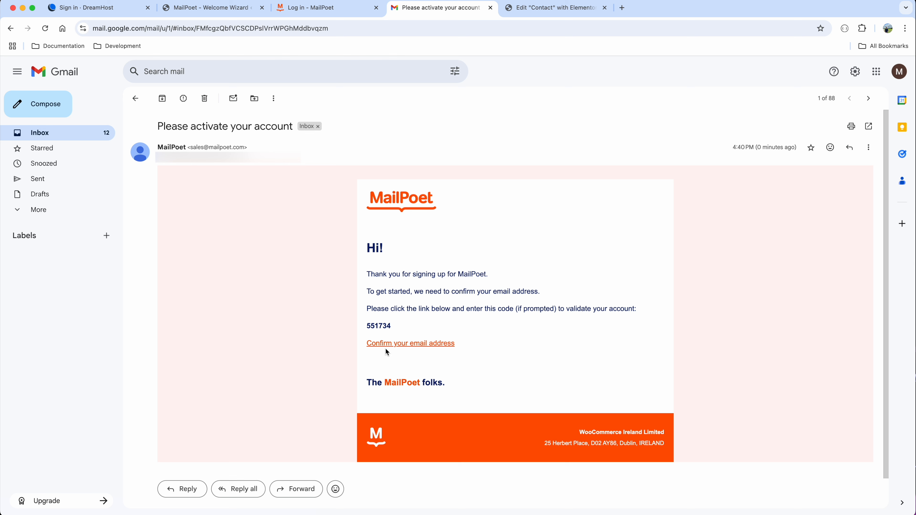
click(399, 345)
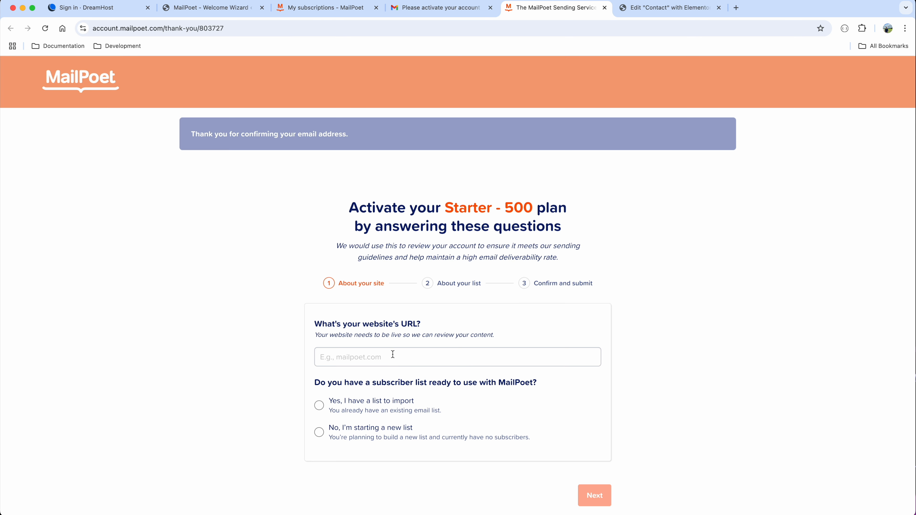
click(211, 8)
right_click(42, 85)
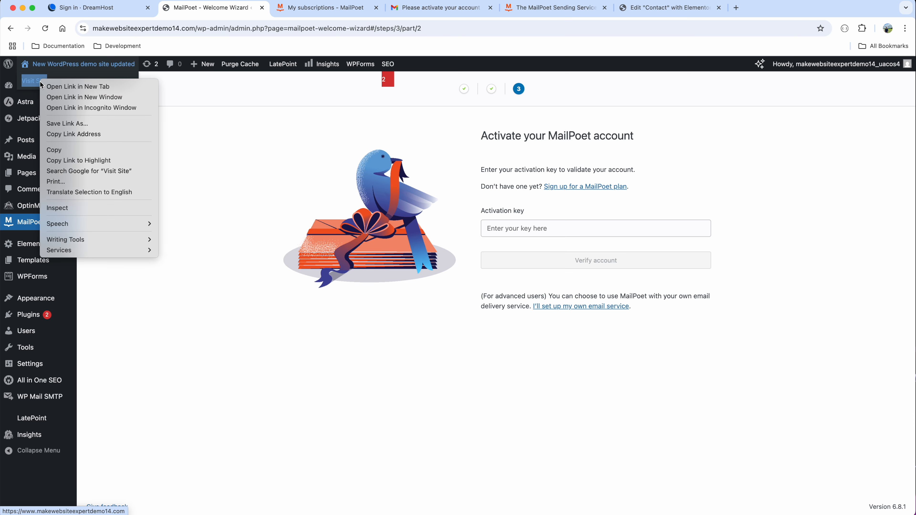
click(78, 86)
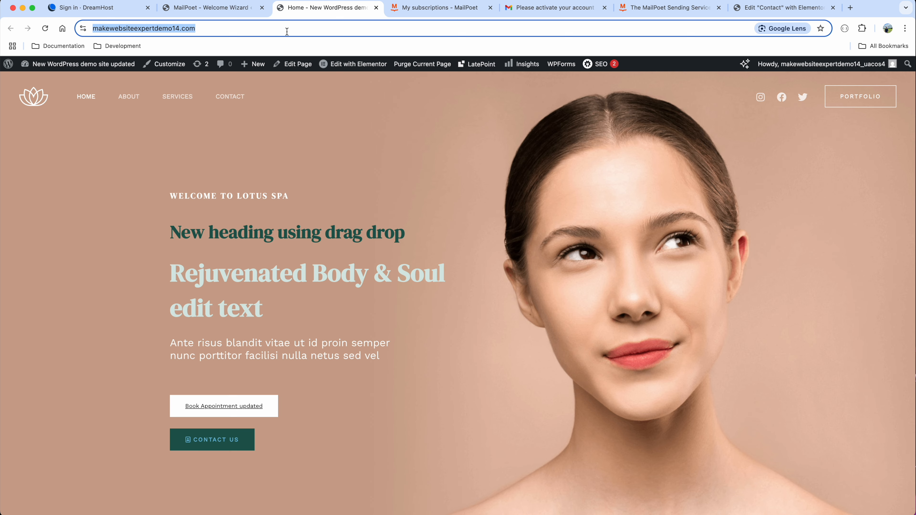
click(376, 8)
click(534, 8)
click(414, 350)
text(https://www.makewebsiteexpertdemo14.com/)
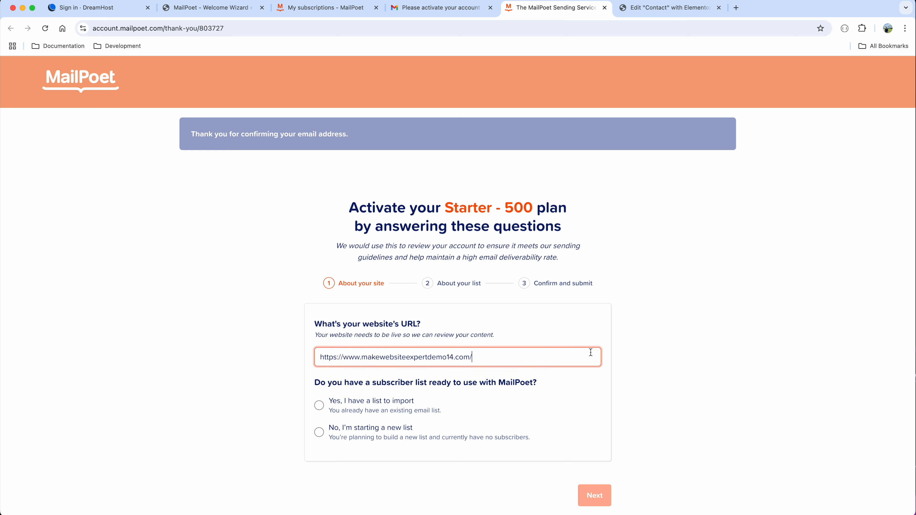
- Answer that a new subscriber list is being started, agree to MailPoet's Anti-Spam Policy, and submit the plan for review
scroll(590, 352, down, 3)
click(383, 344)
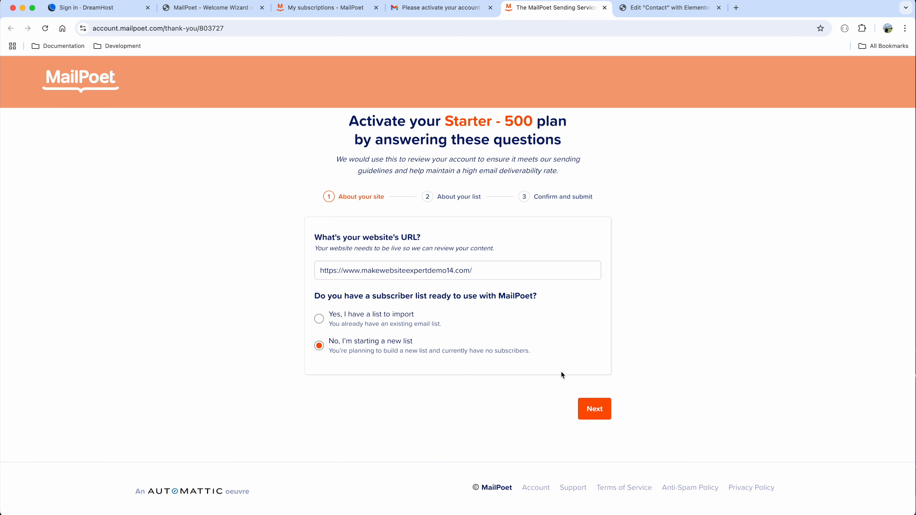
click(600, 408)
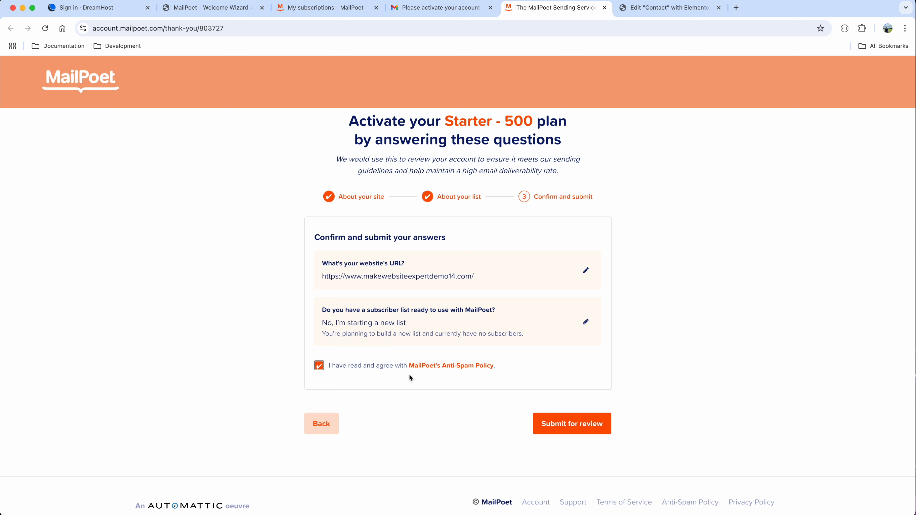
click(595, 430)
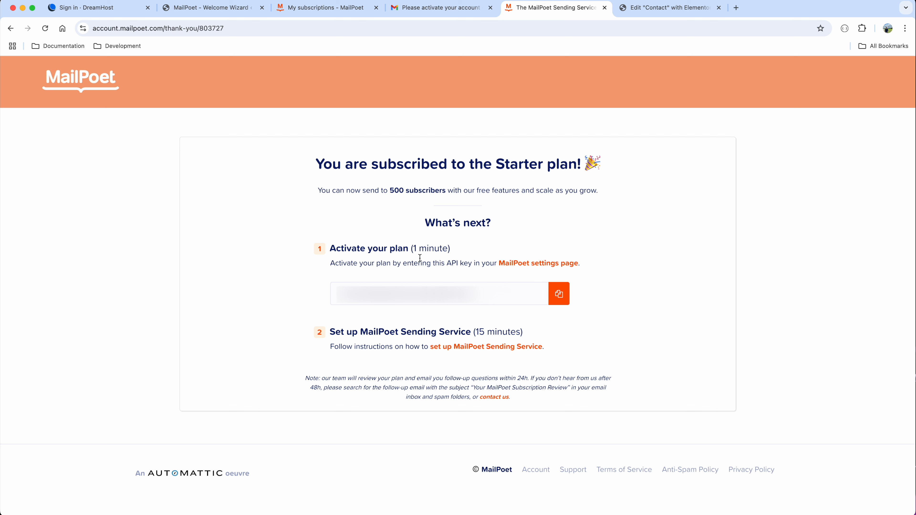
- Copy the MailPoet API key into the WordPress setup wizard's activation key field, verify the account, and start using MailPoet
click(559, 295)
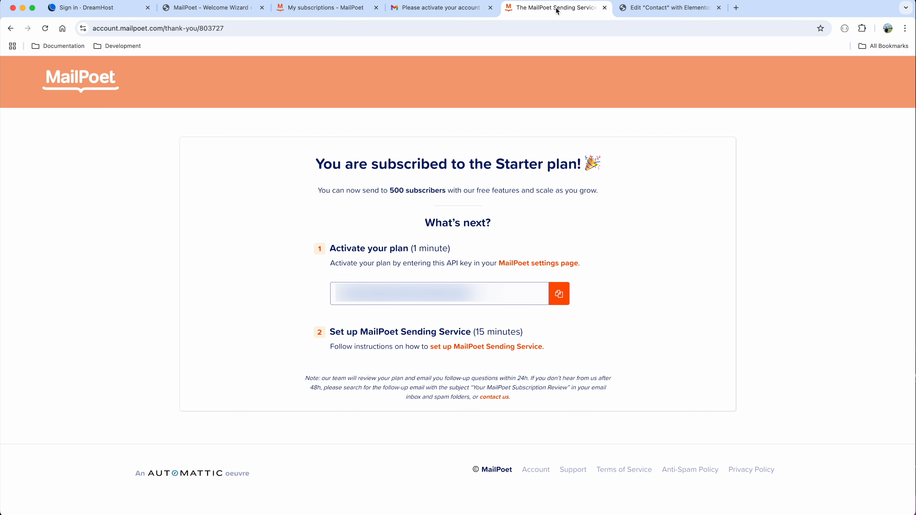
click(213, 12)
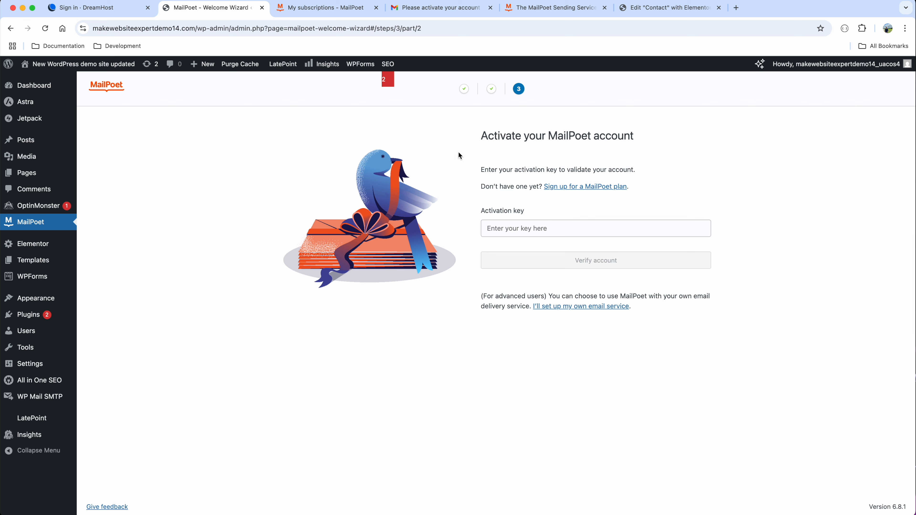
click(546, 226)
key(super+v)
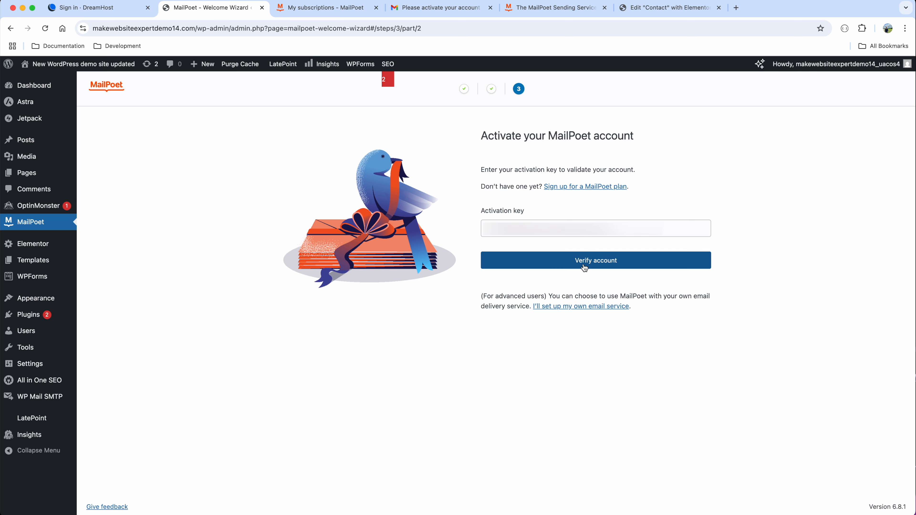
click(585, 267)
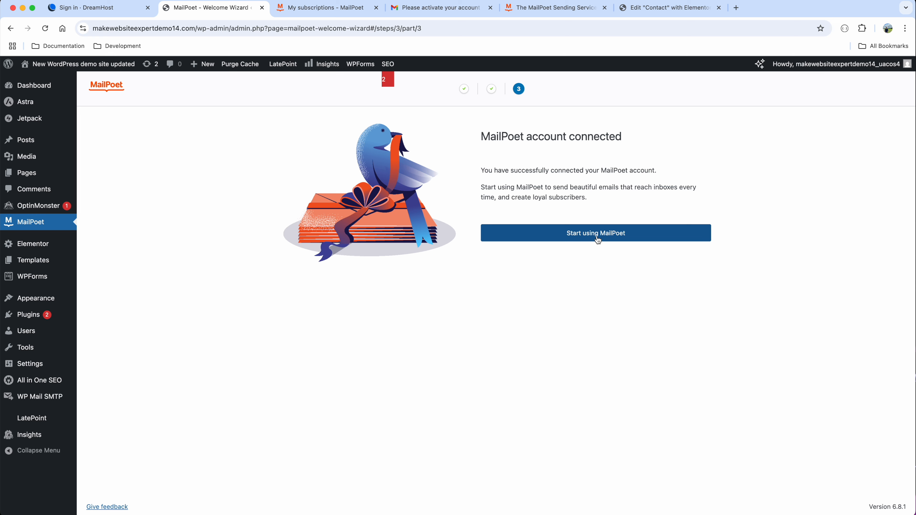
click(598, 241)
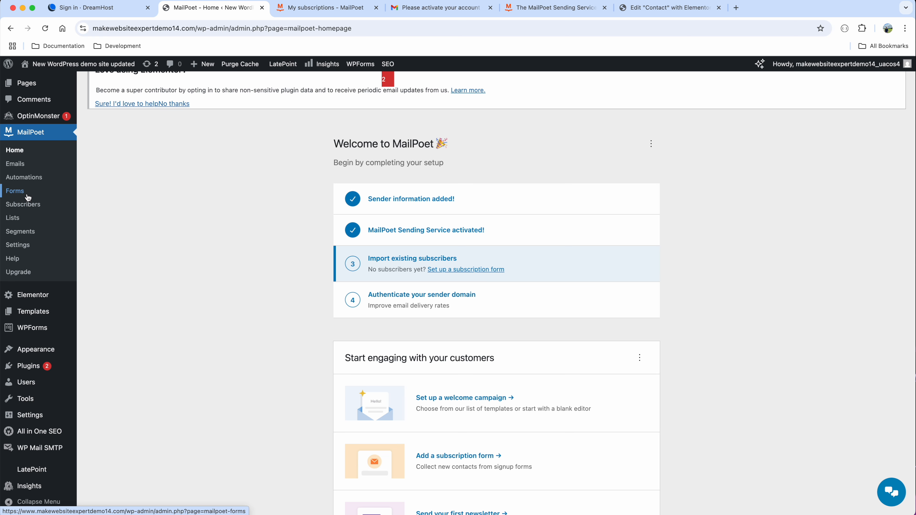
- Start a new MailPoet form and look through the Pop-up, Slide-in, Fixed bar, Below pages and Others (widget) templates
click(19, 196)
scroll(260, 298, down, 5)
click(151, 315)
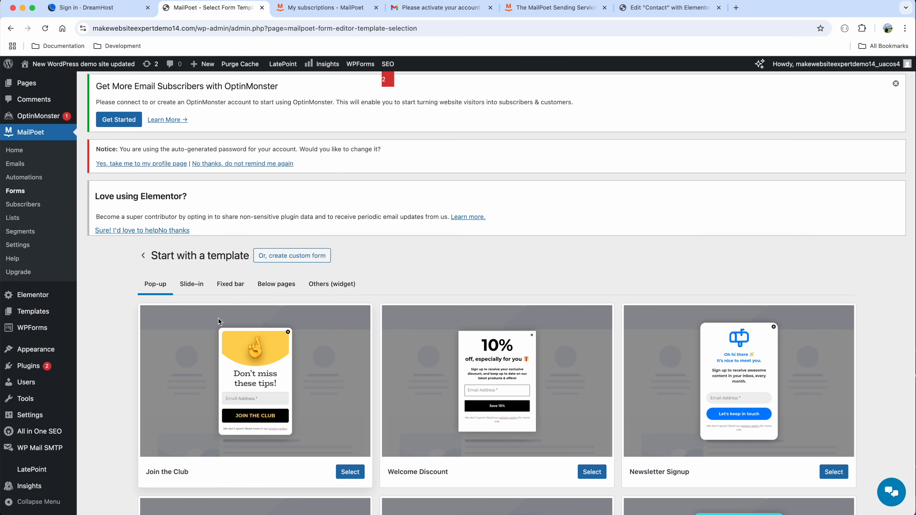
scroll(221, 322, down, 3)
click(191, 198)
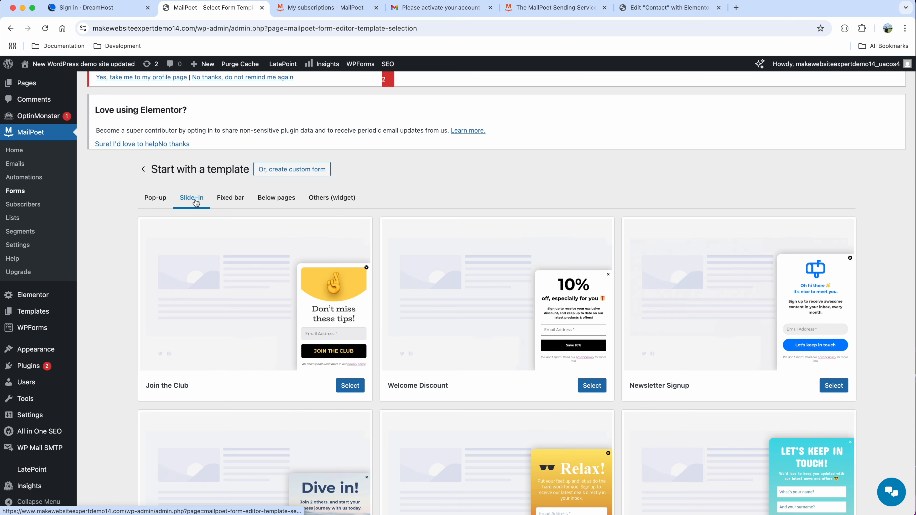
click(224, 202)
click(268, 201)
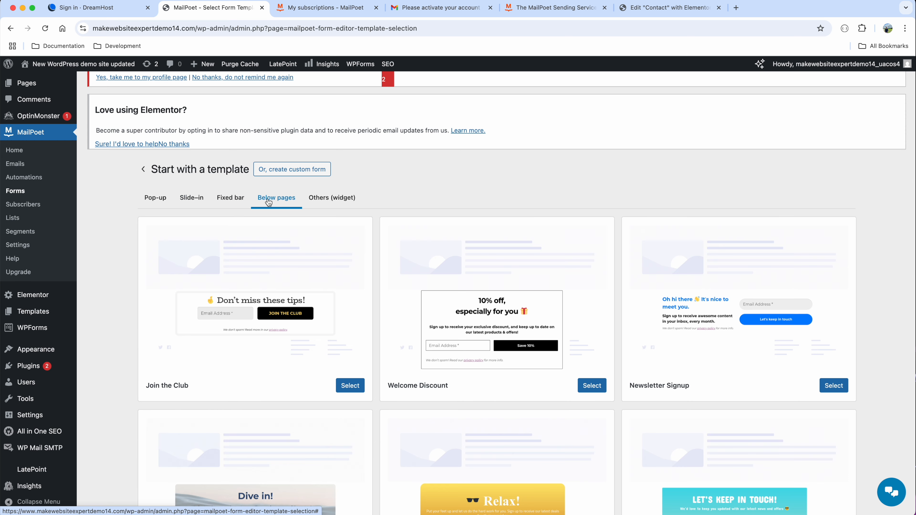
click(327, 206)
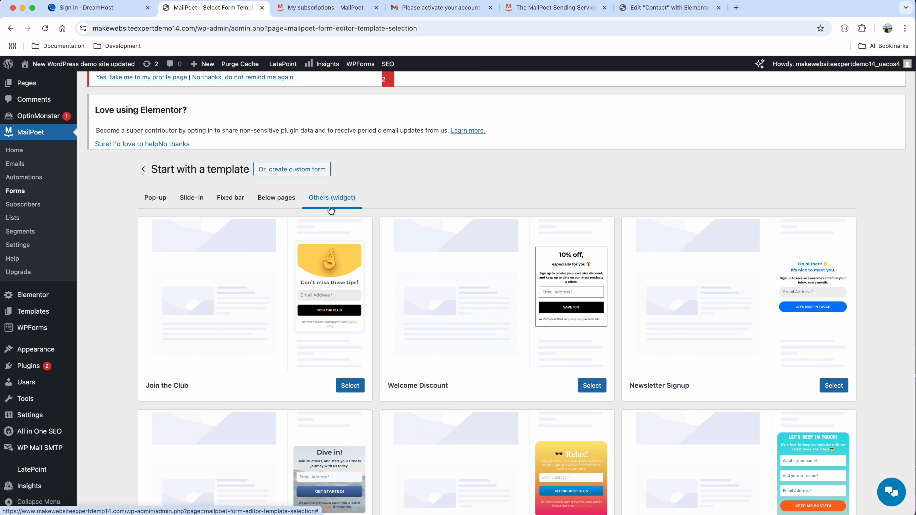
click(312, 172)
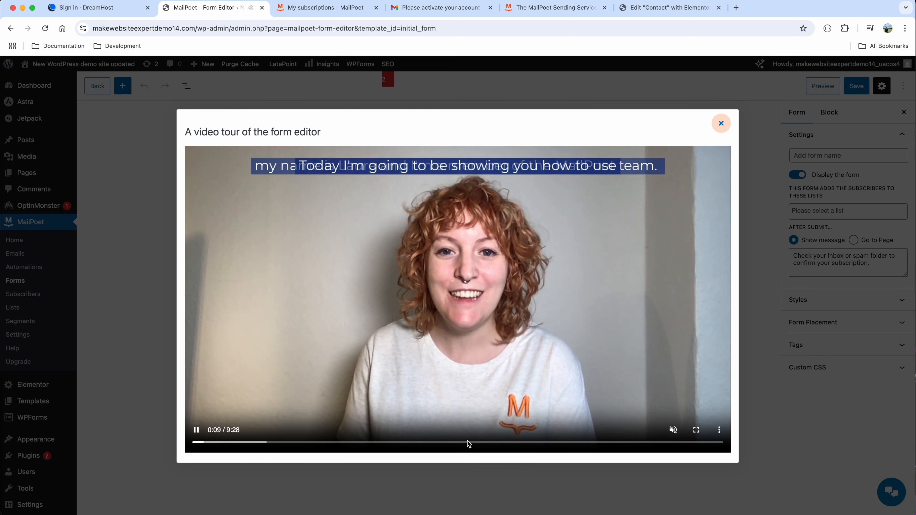
click(468, 443)
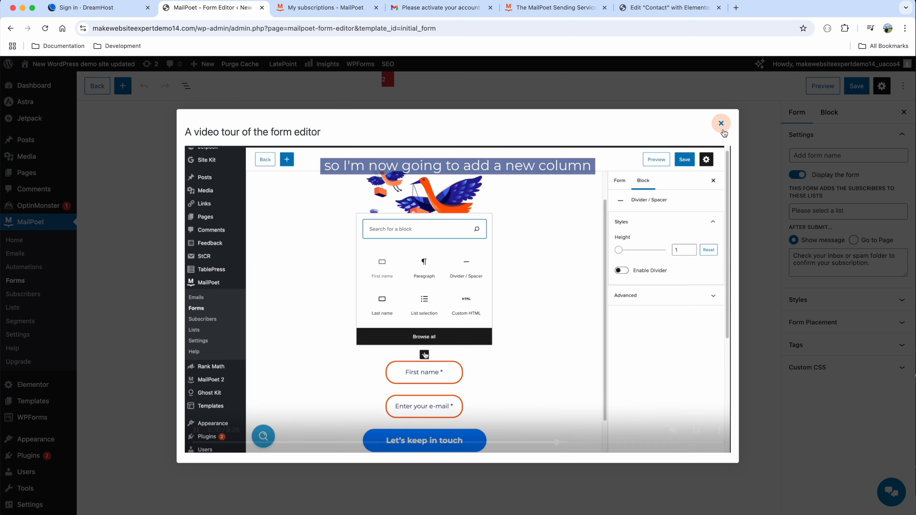
click(721, 124)
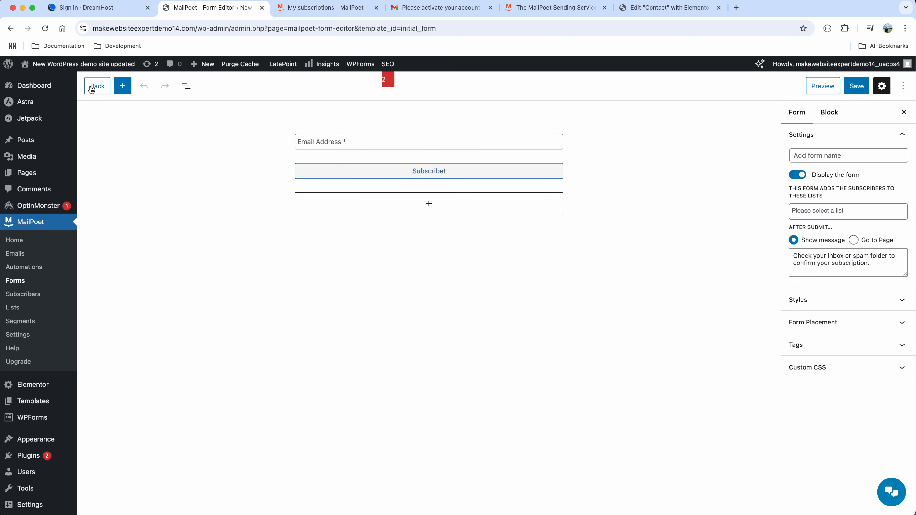
click(97, 91)
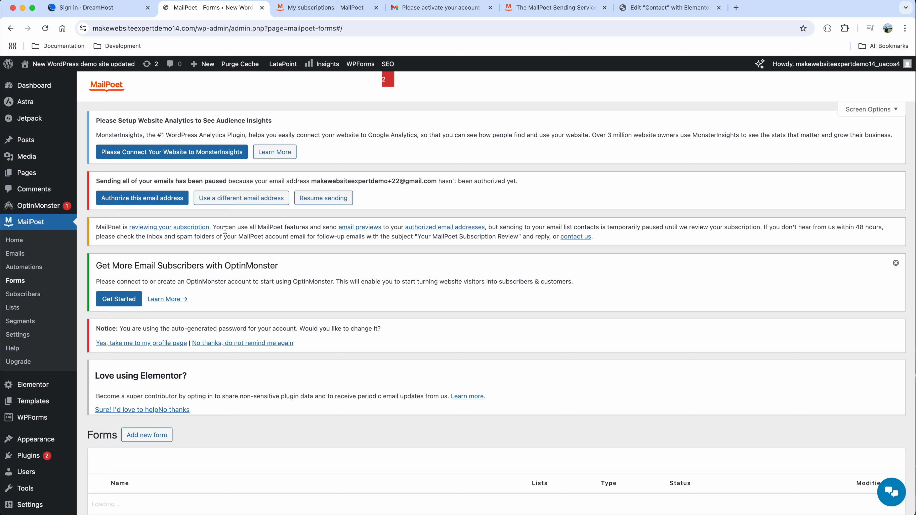
- Create a new MailPoet form from the Restaurant Discount pop-up template
scroll(269, 359, down, 5)
right_click(269, 360)
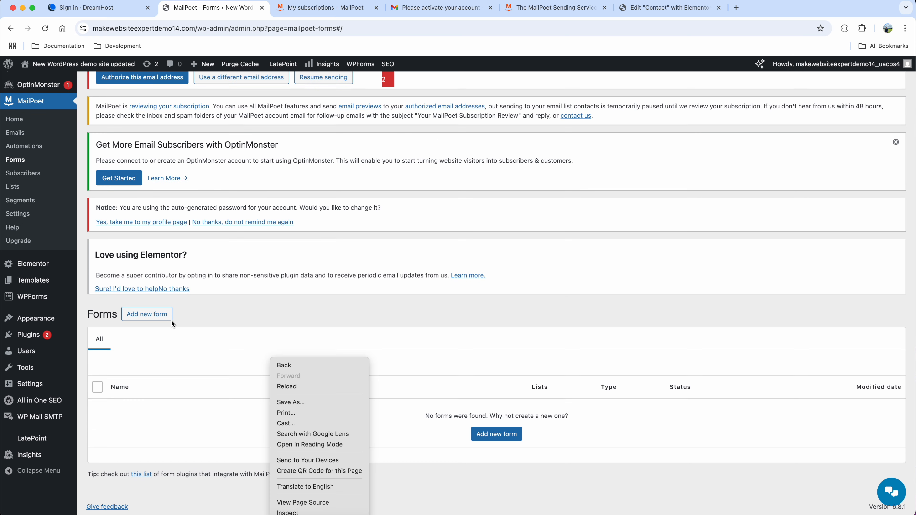
click(166, 318)
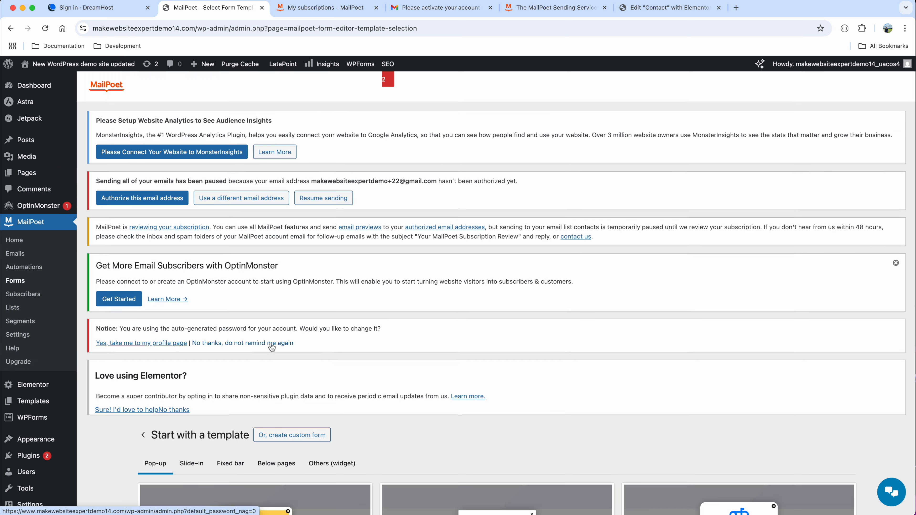
scroll(272, 344, down, 5)
scroll(271, 344, down, 15)
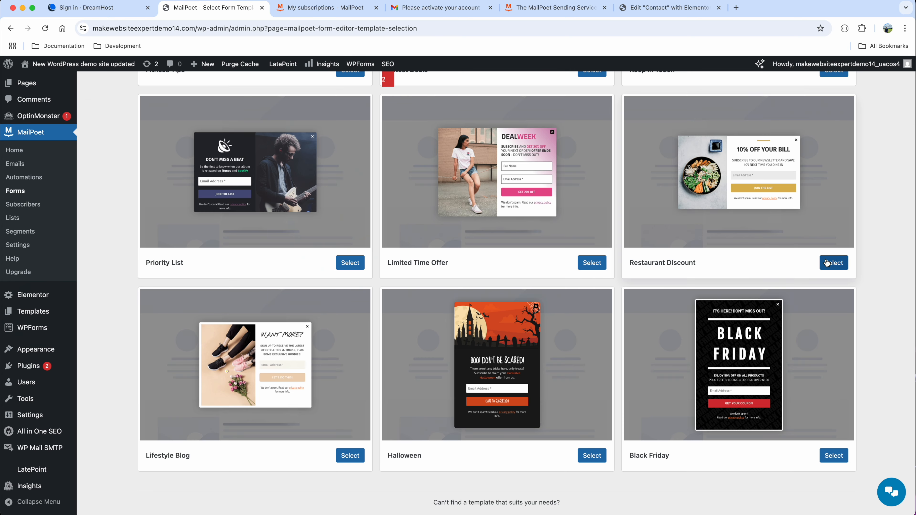
click(833, 261)
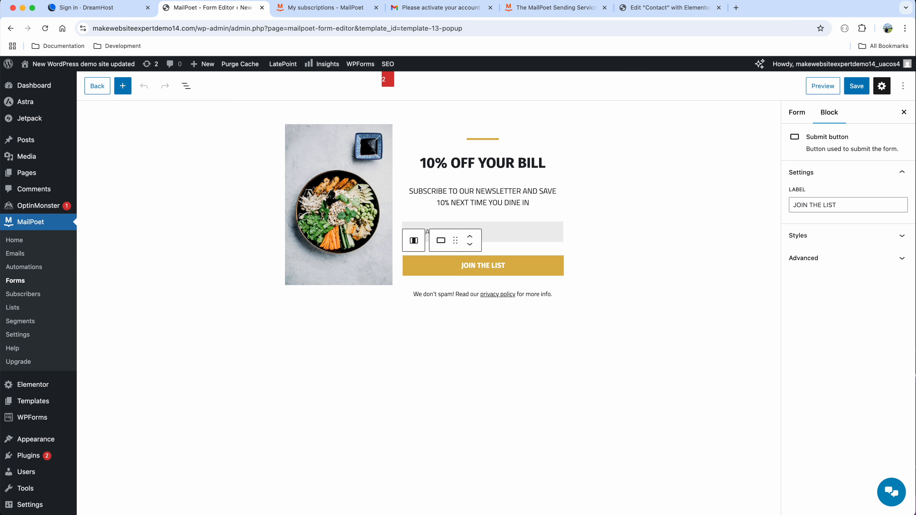
- Replace the form's food picture with lotus-spa-template-about-gallery-slider-img-3.jpg from the media library
click(335, 144)
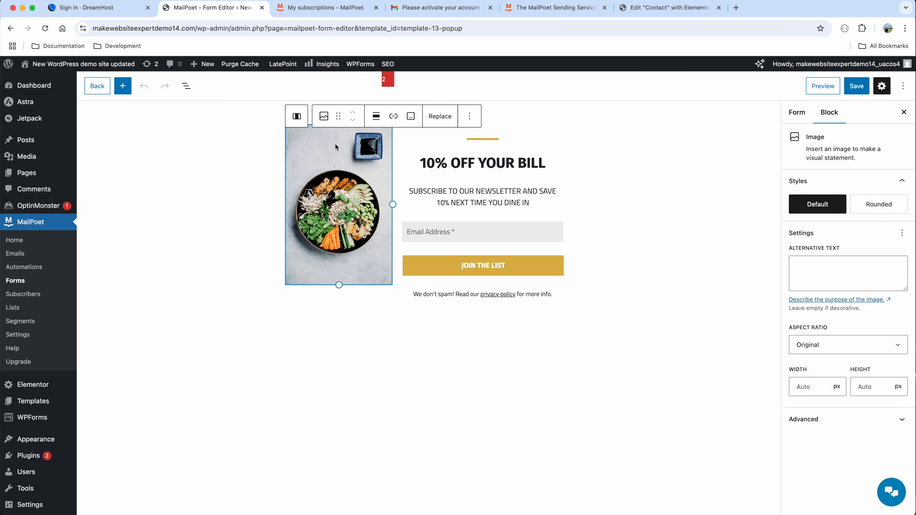
click(440, 116)
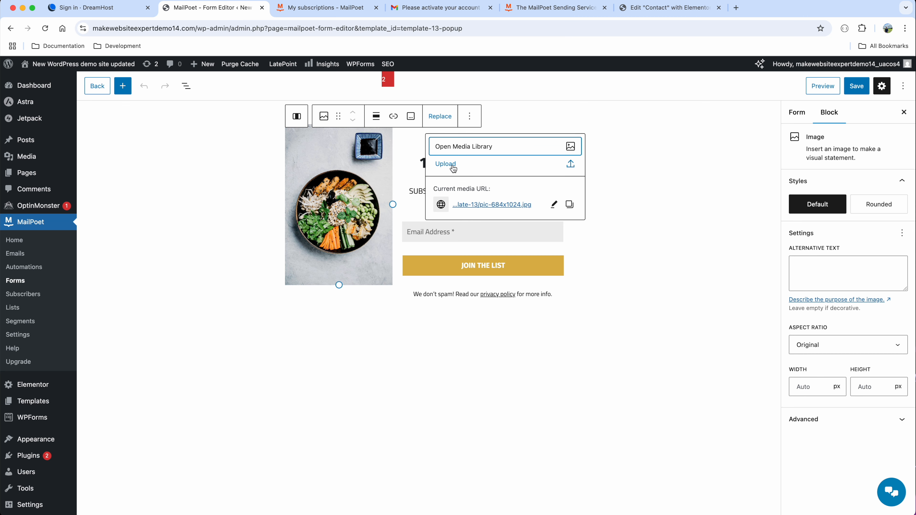
click(461, 148)
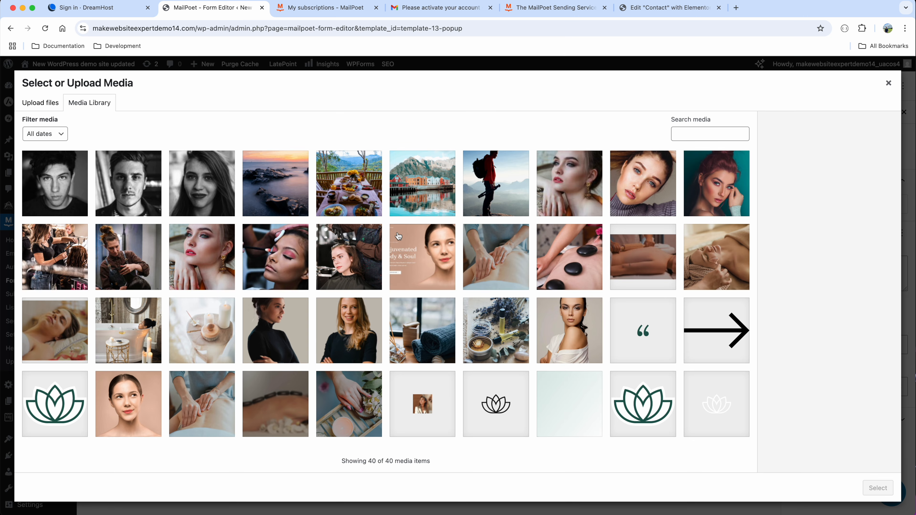
click(494, 330)
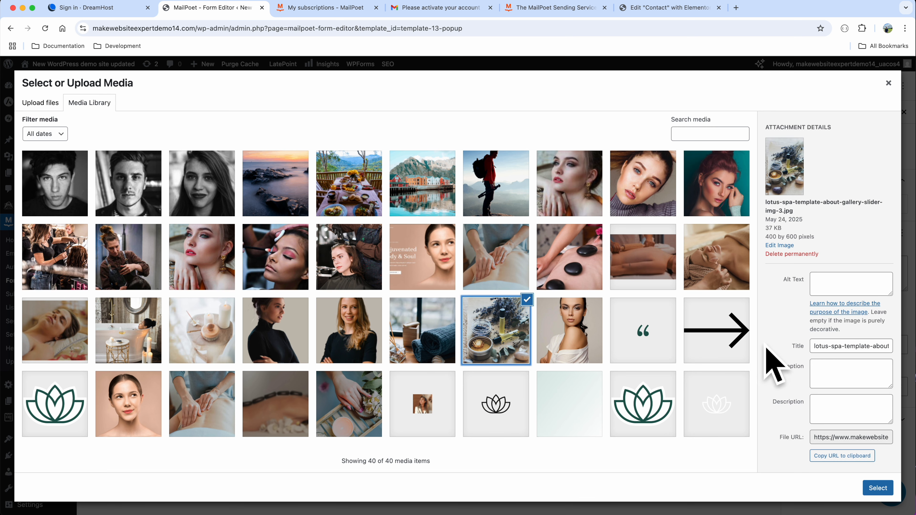
click(879, 493)
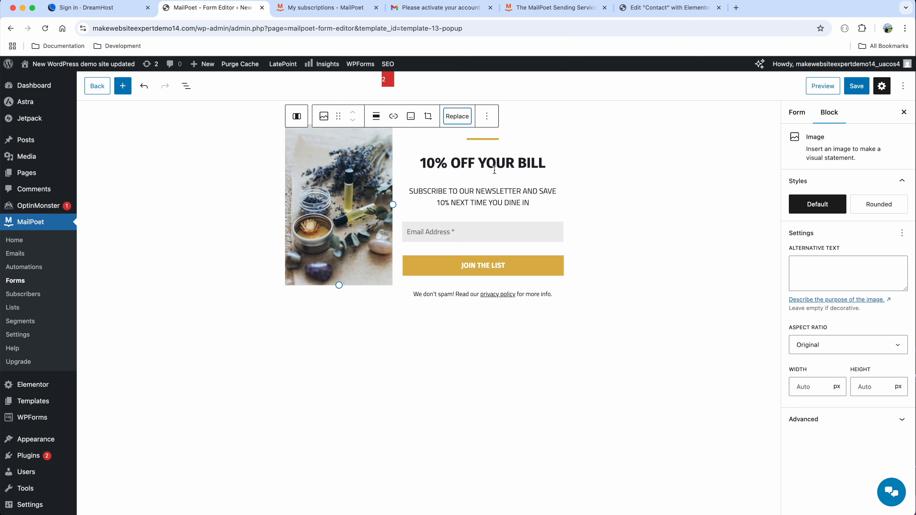
- Set the form to add subscribers to the Newsletter mailing list, and select the text of its after-submit message
click(498, 179)
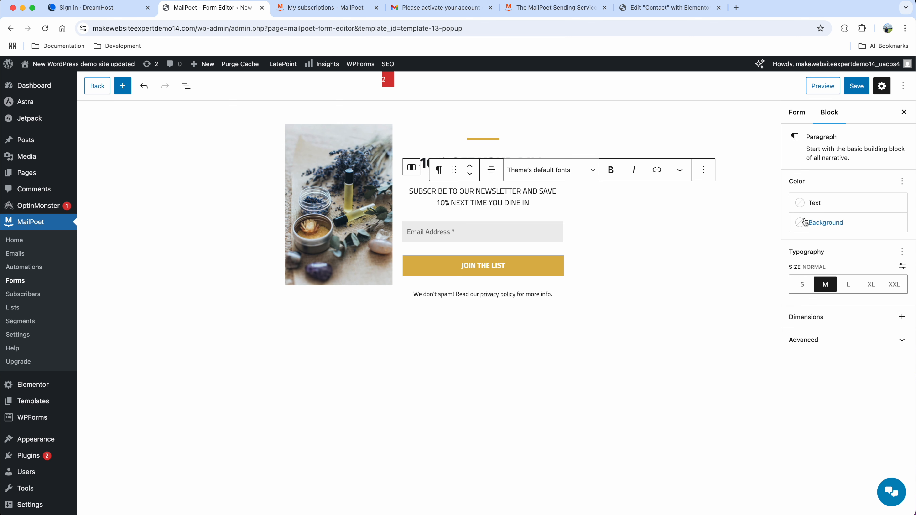
click(801, 114)
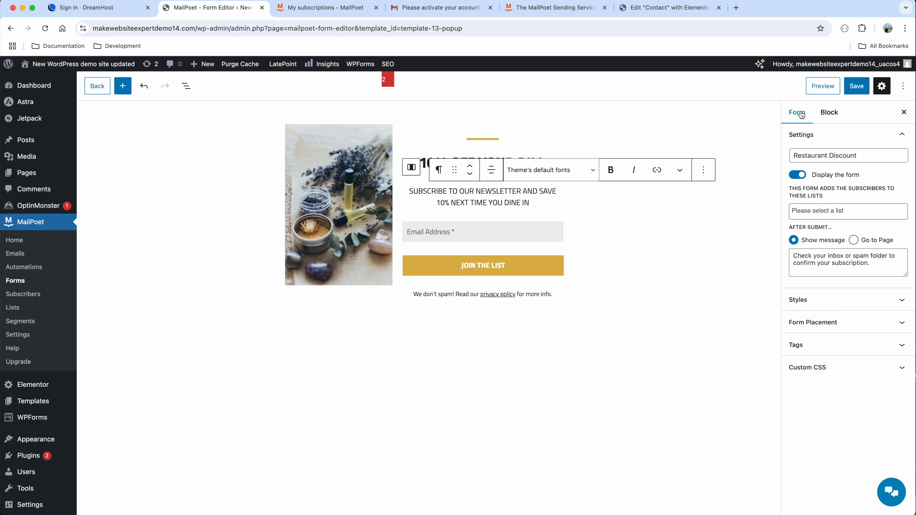
click(841, 212)
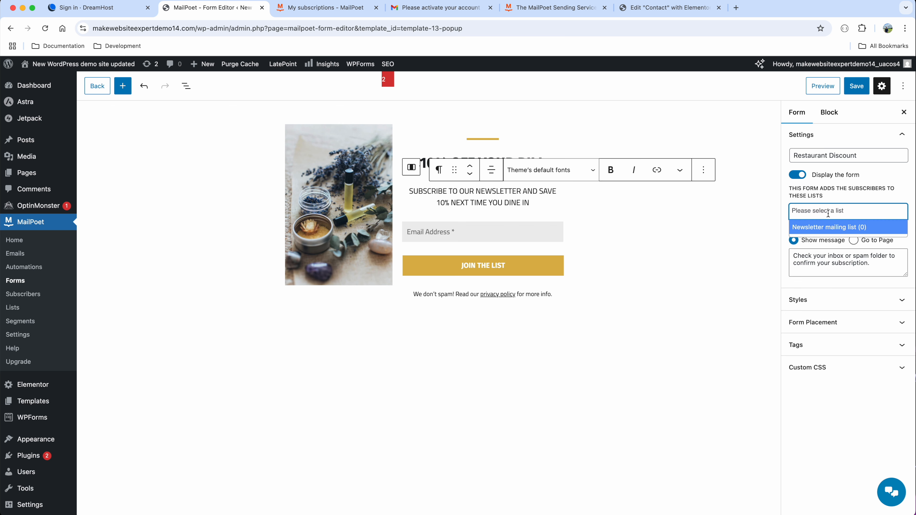
click(827, 228)
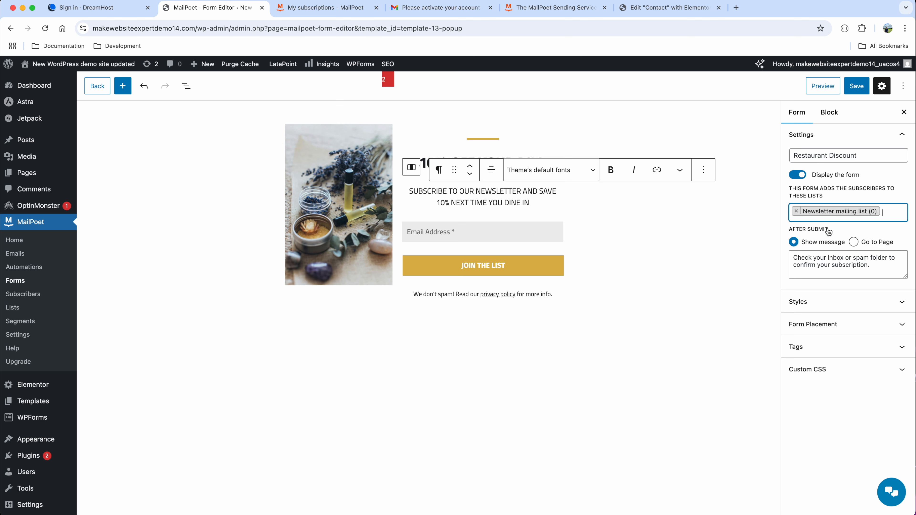
drag(860, 266, 790, 254)
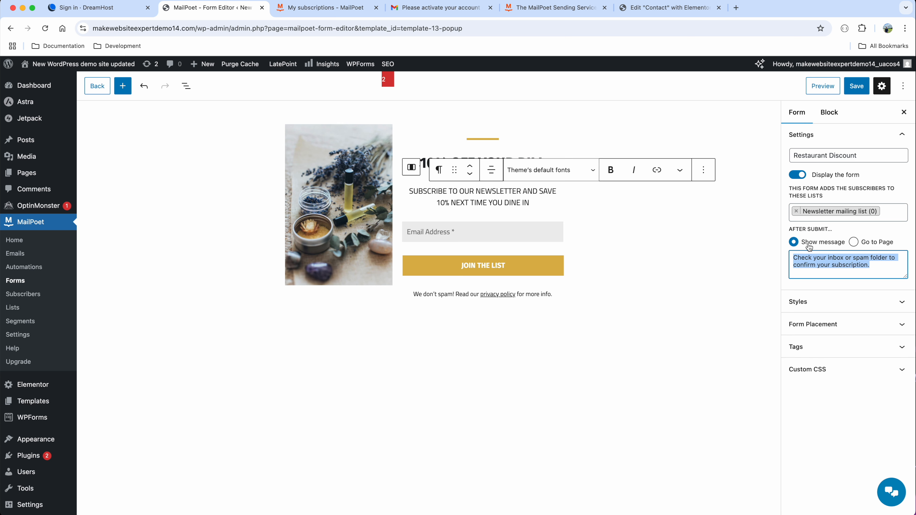
- Open the form's Pop-up placement settings and enable its display on the homepage
scroll(835, 324, down, 4)
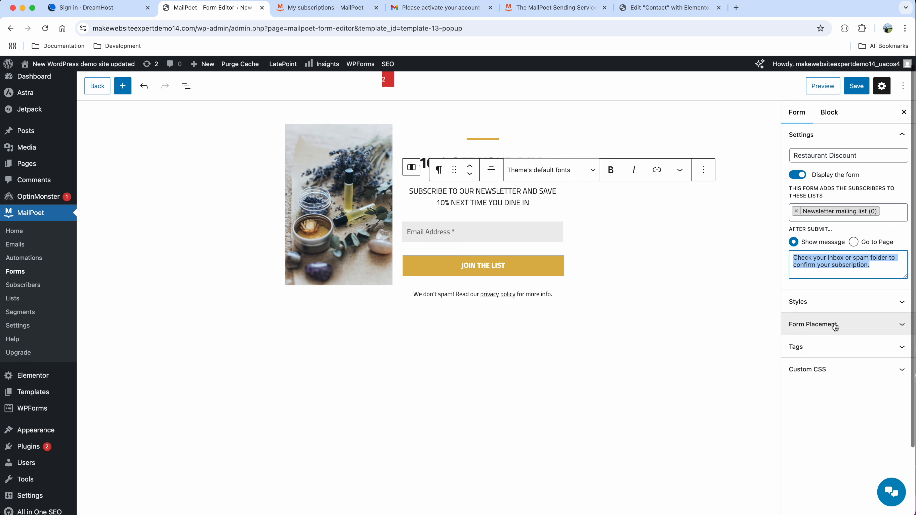
click(830, 303)
scroll(830, 305, down, 5)
scroll(830, 217, up, 2)
click(834, 198)
key(Tab)
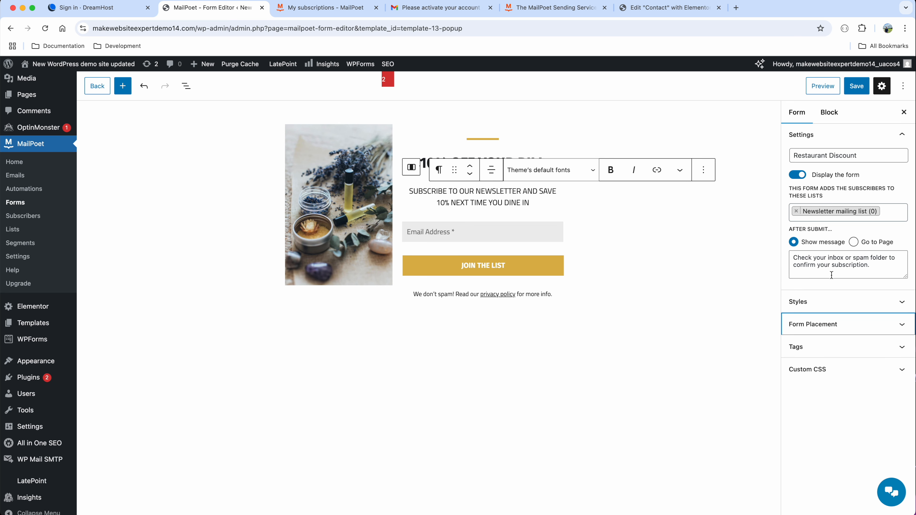
click(836, 323)
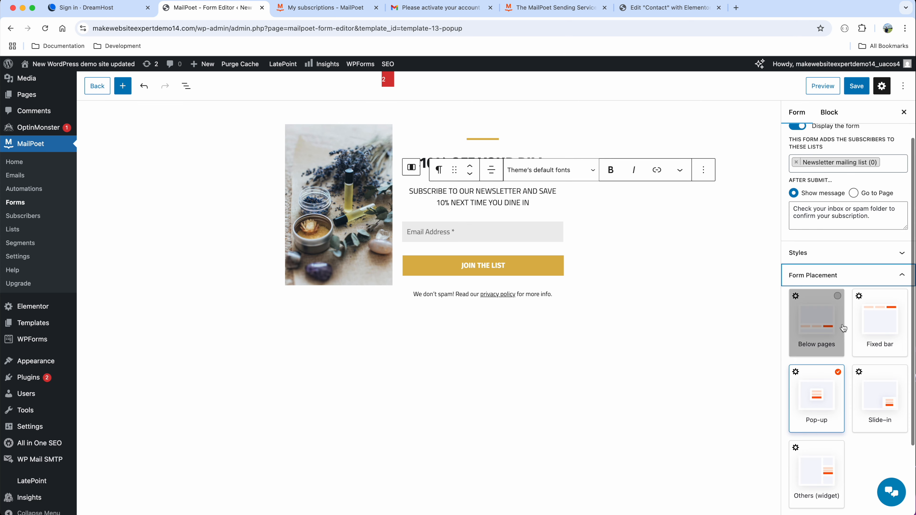
click(826, 418)
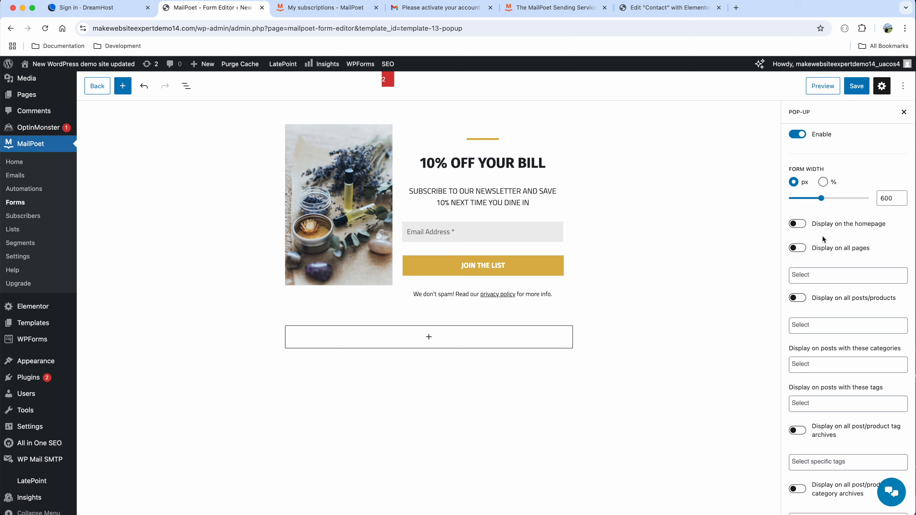
scroll(813, 271, down, 1)
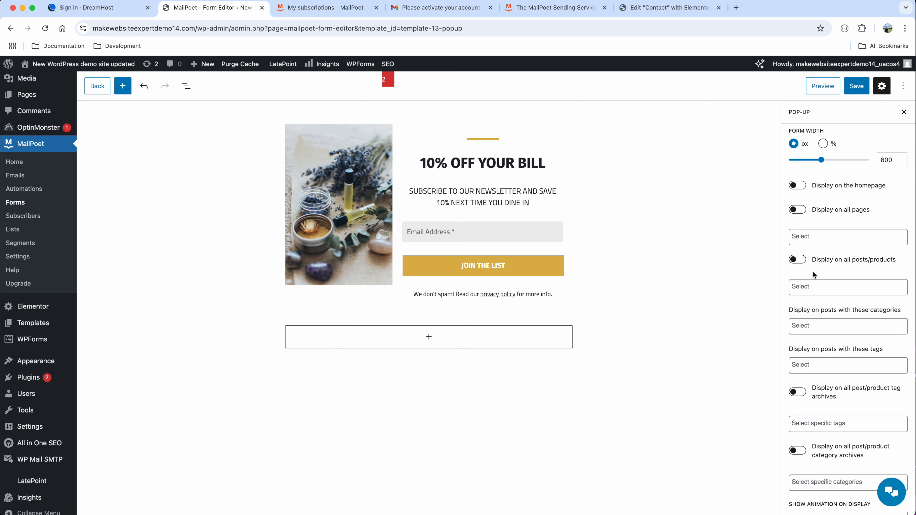
scroll(814, 274, up, 1)
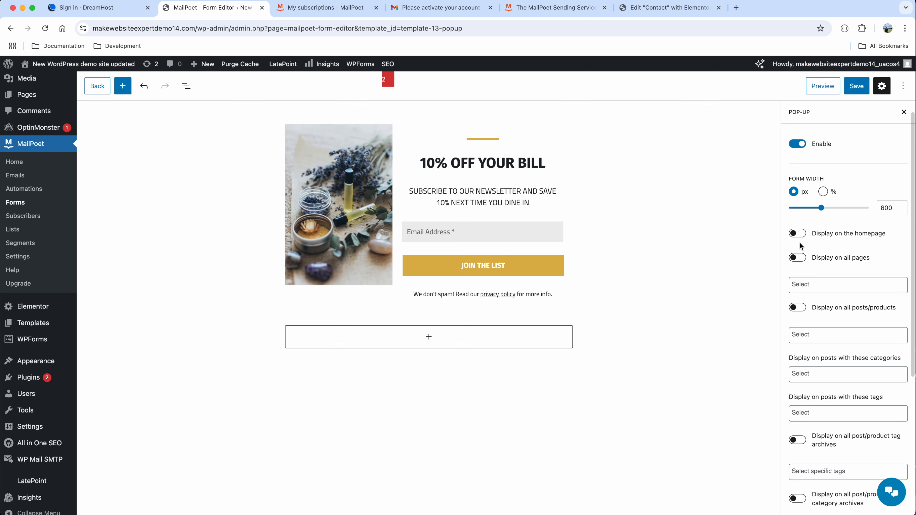
click(798, 235)
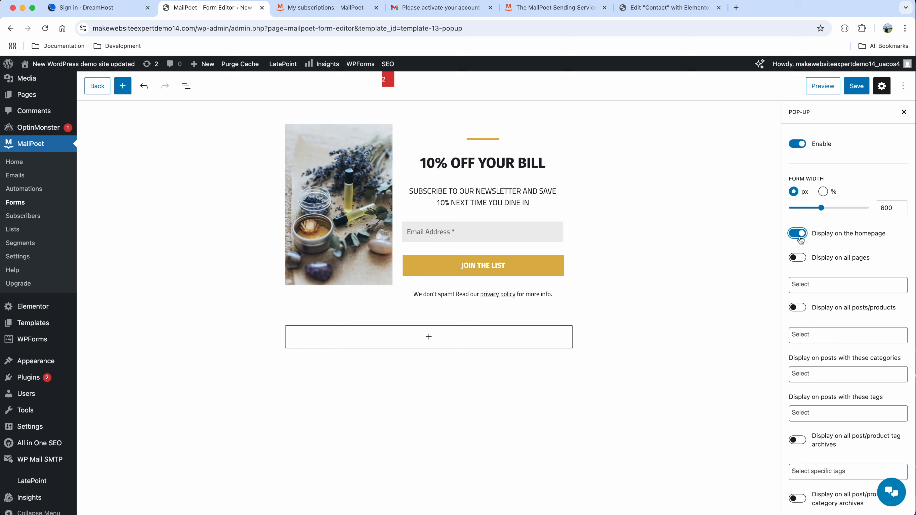
- Look through the pop-up's display delay and repeat interval options without changing them
scroll(806, 307, down, 5)
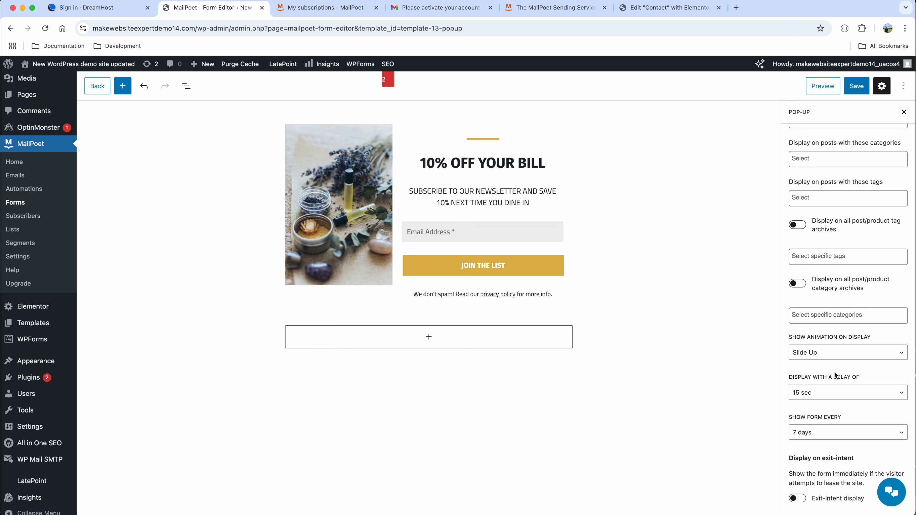
click(843, 394)
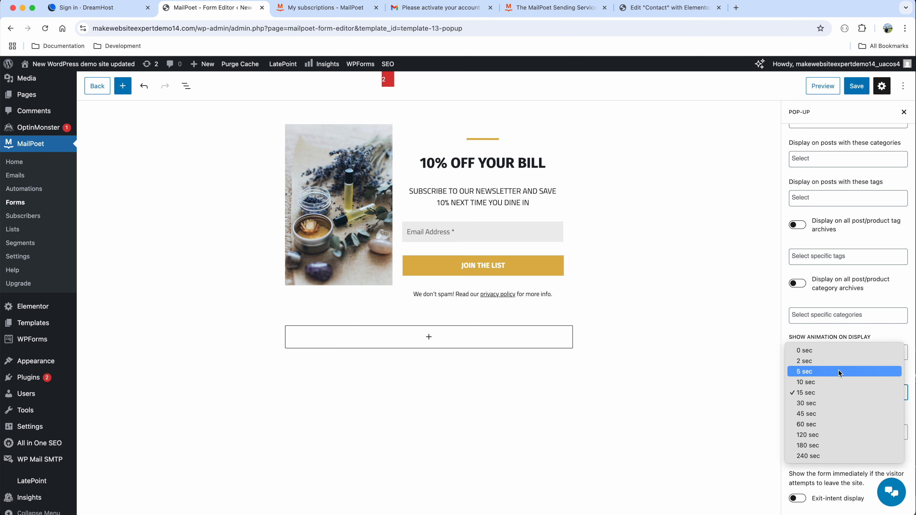
click(738, 407)
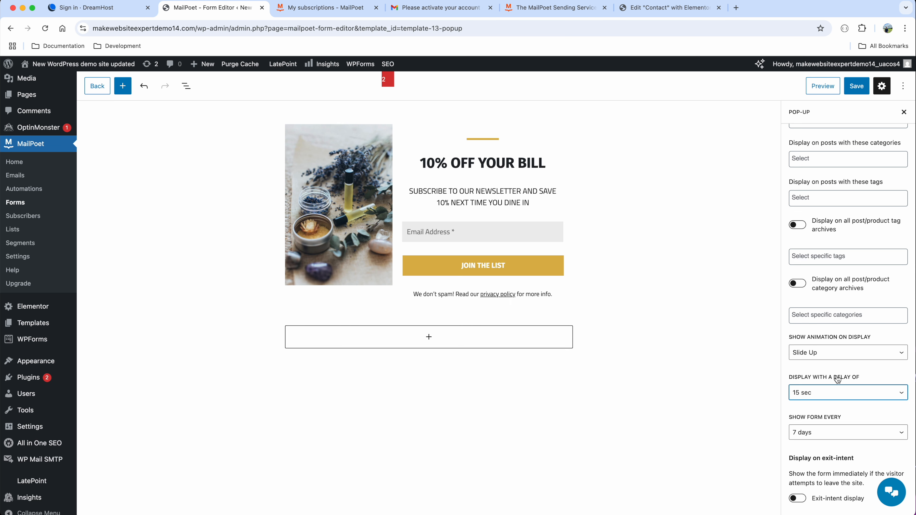
click(831, 433)
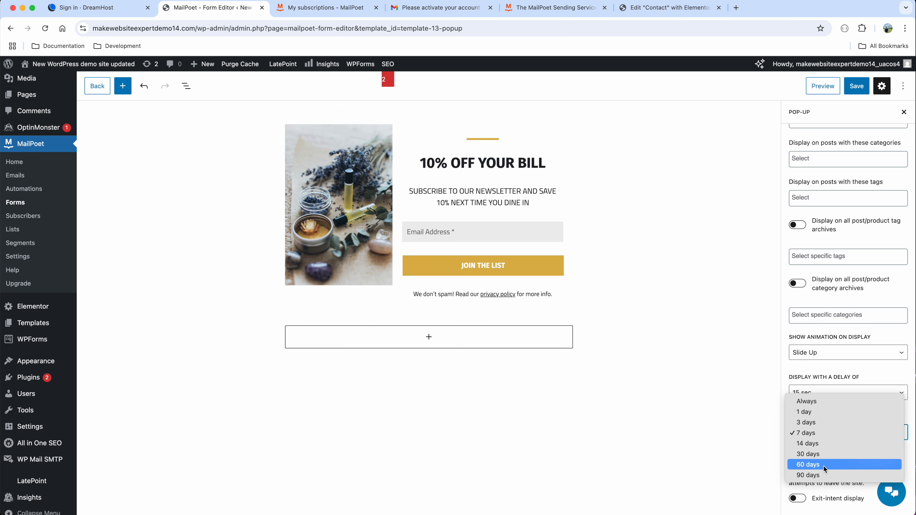
click(753, 453)
scroll(848, 252, up, 15)
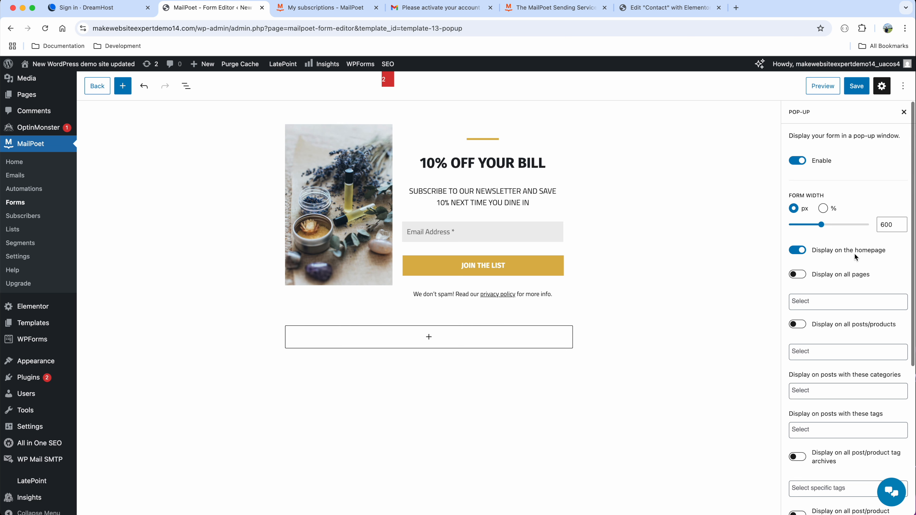
- Save the Restaurant Discount form and preview its pop-up in desktop and mobile views
click(904, 113)
click(857, 85)
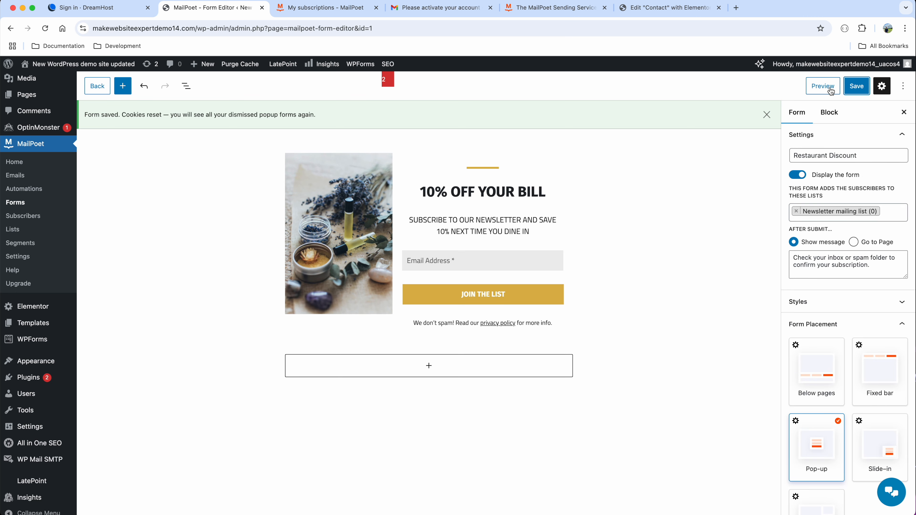
click(822, 86)
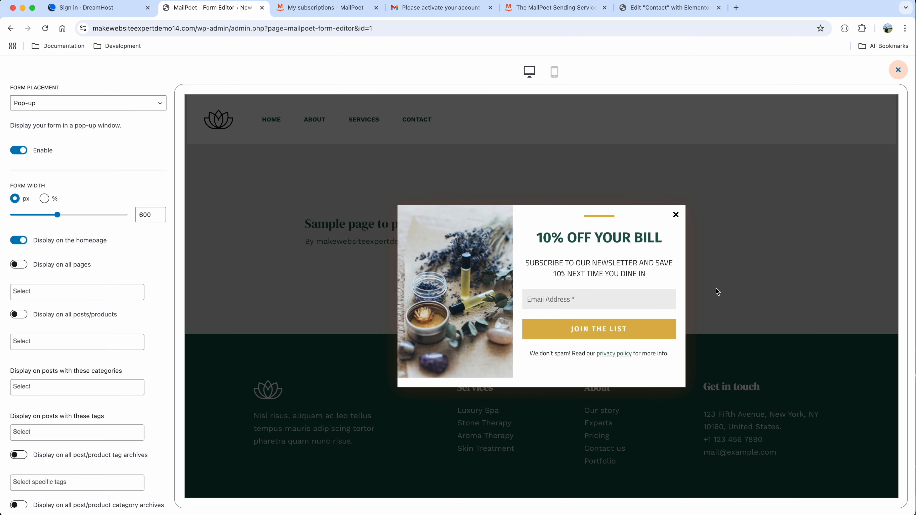
click(556, 74)
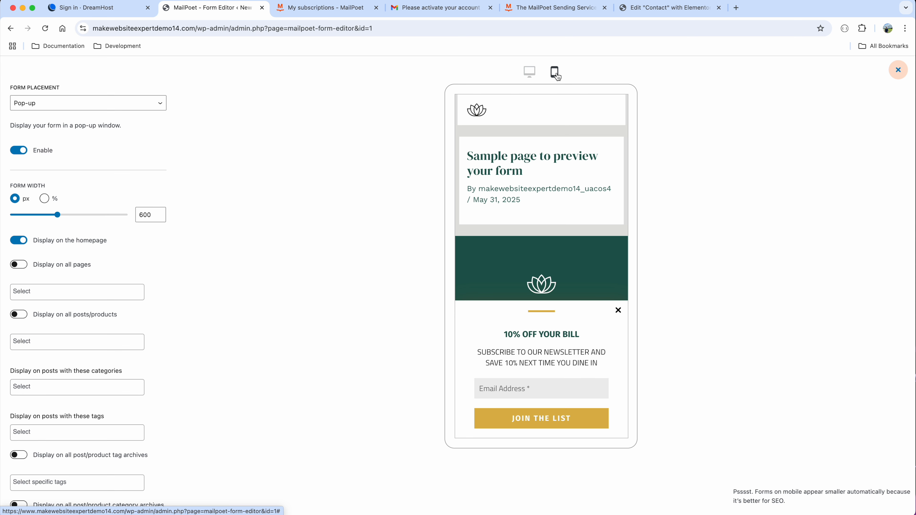
click(898, 70)
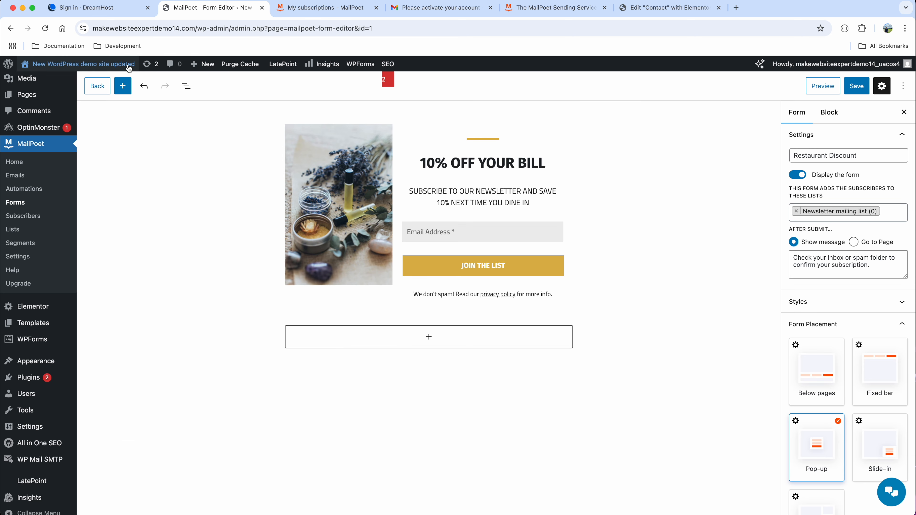
- Subscribe to the newsletter through the pop-up on the live homepage using a test e-mail address, and dismiss the pop-up
mouse_move(129, 68)
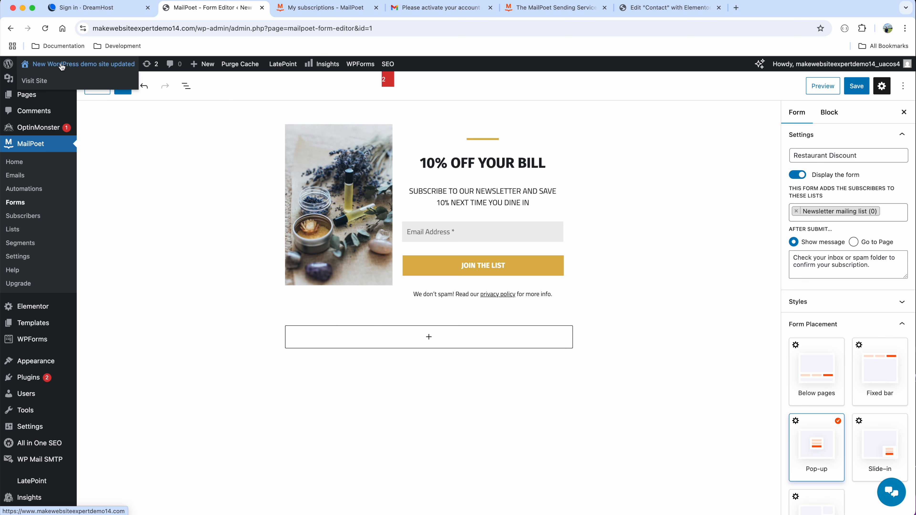
click(43, 84)
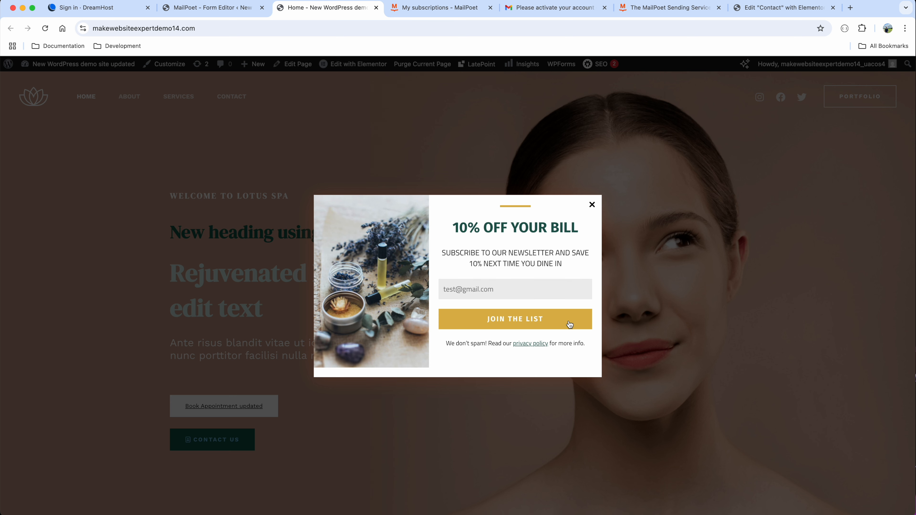
click(569, 324)
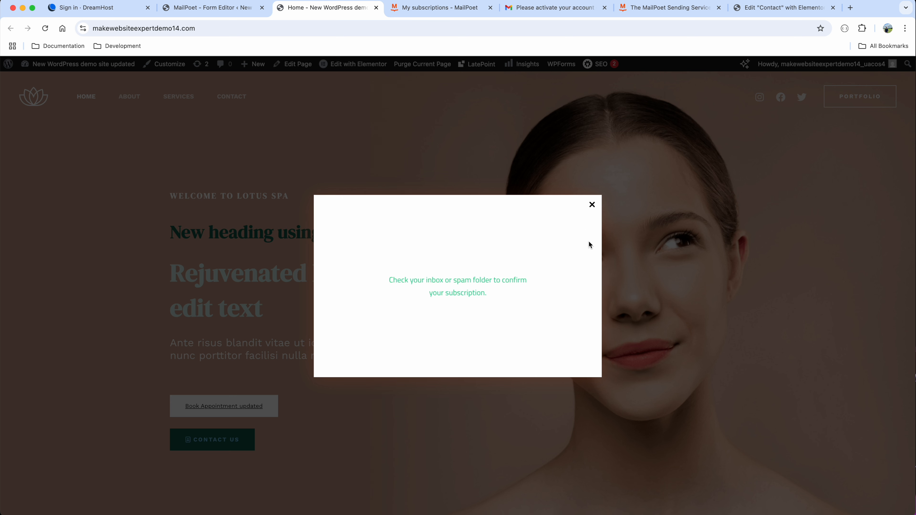
click(592, 206)
- Open the MailPoet subscribers list and examine the statistics of the newly added newsletter subscriber
click(228, 13)
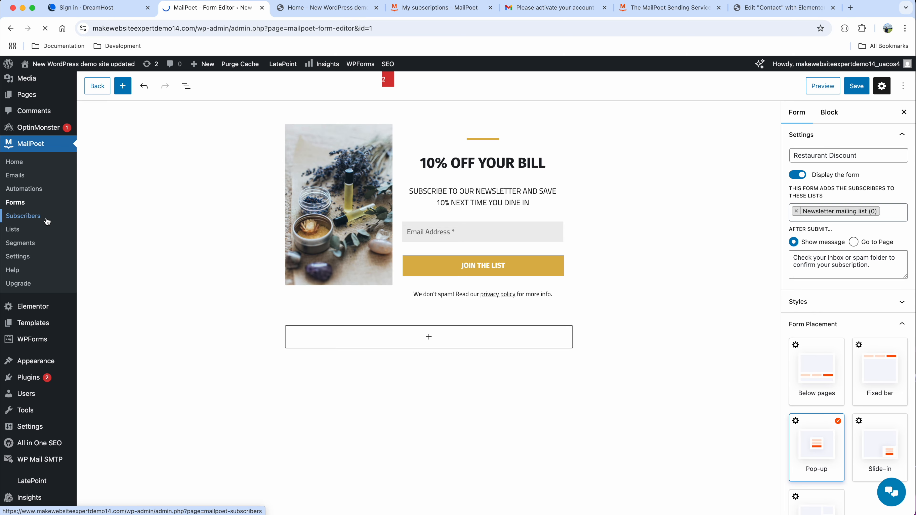
scroll(144, 271, down, 5)
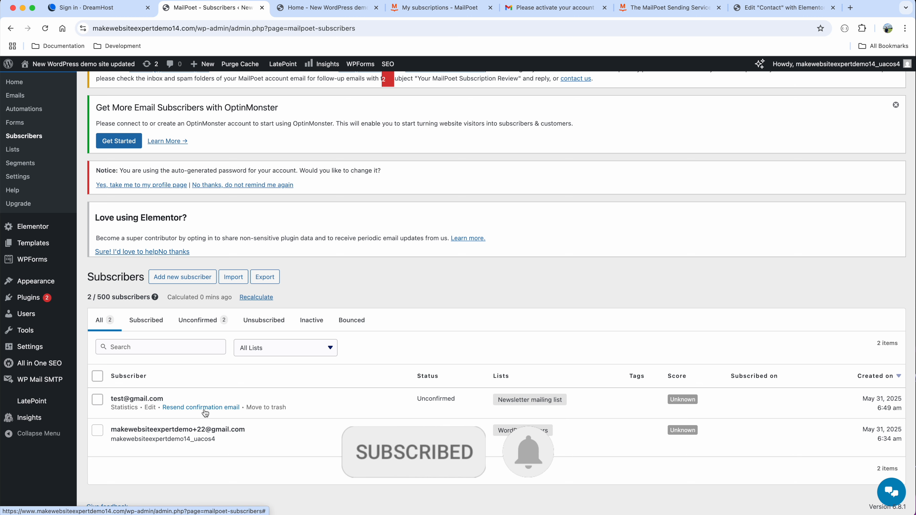
click(131, 408)
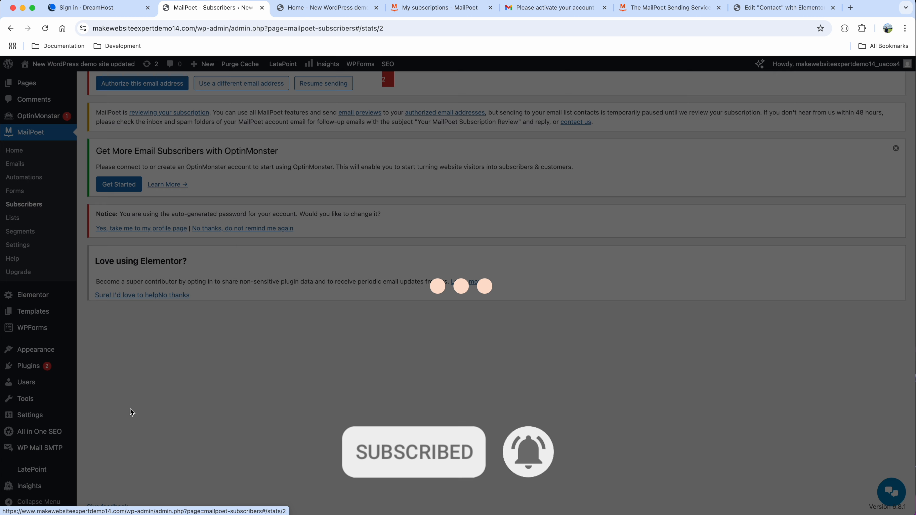
scroll(307, 250, down, 5)
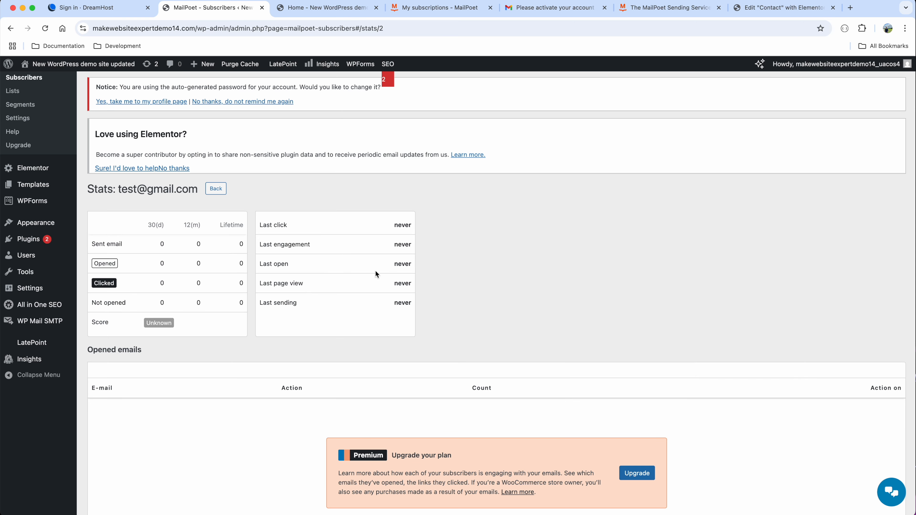
scroll(470, 299, down, 3)
scroll(470, 298, up, 7)
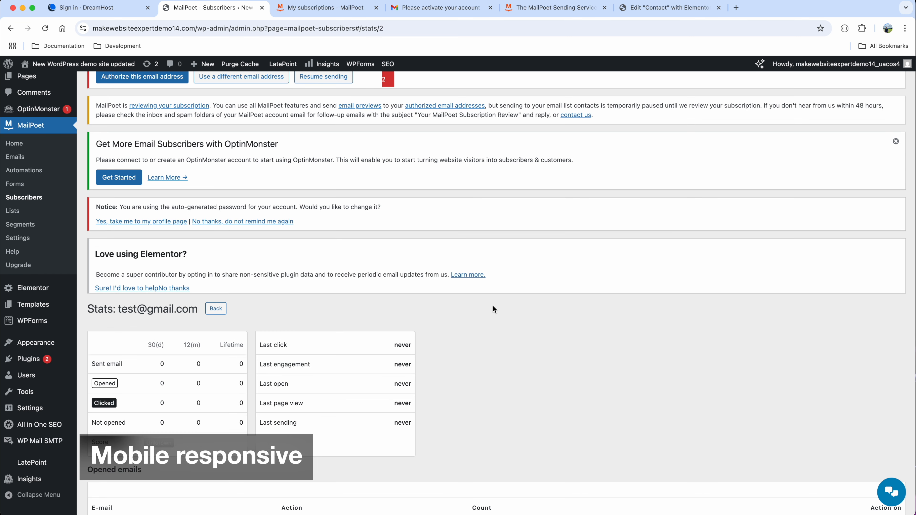
- Open the homepage for editing in Elementor in a separate tab and check its tablet and mobile layouts
mouse_move(124, 70)
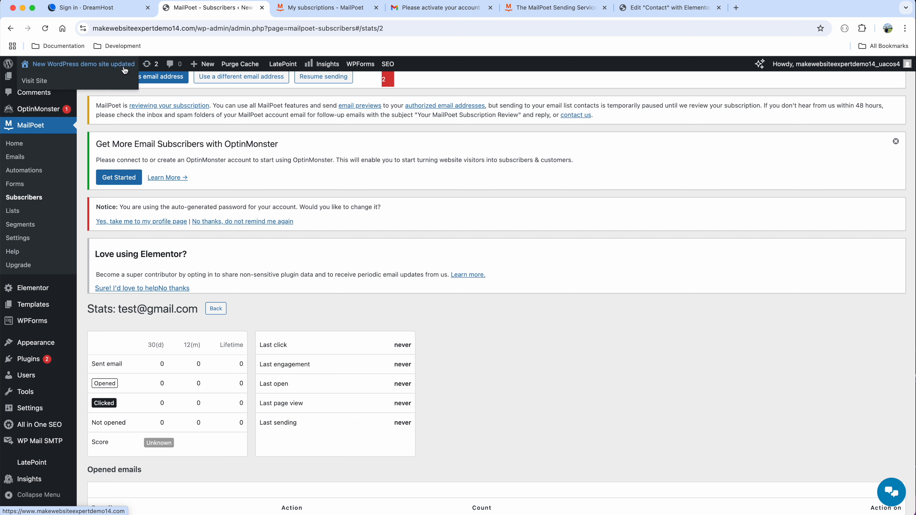
right_click(42, 84)
click(51, 86)
mouse_move(356, 68)
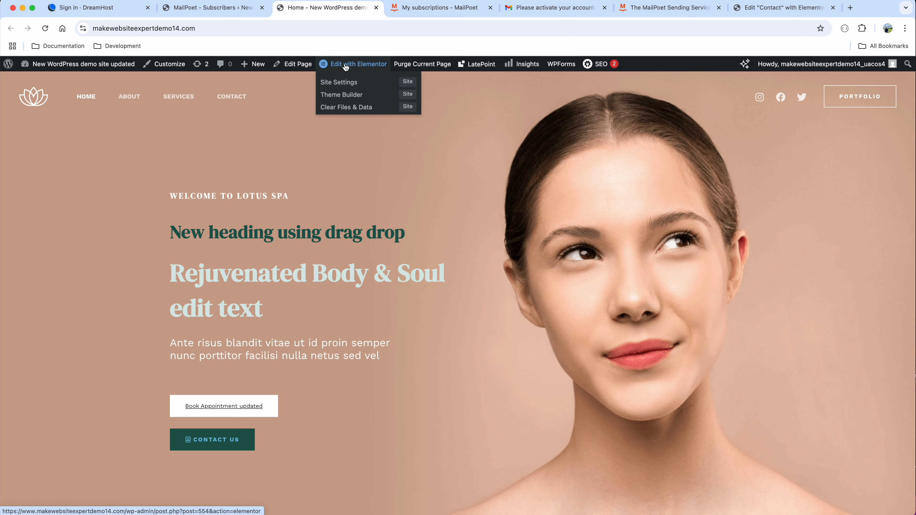
click(349, 65)
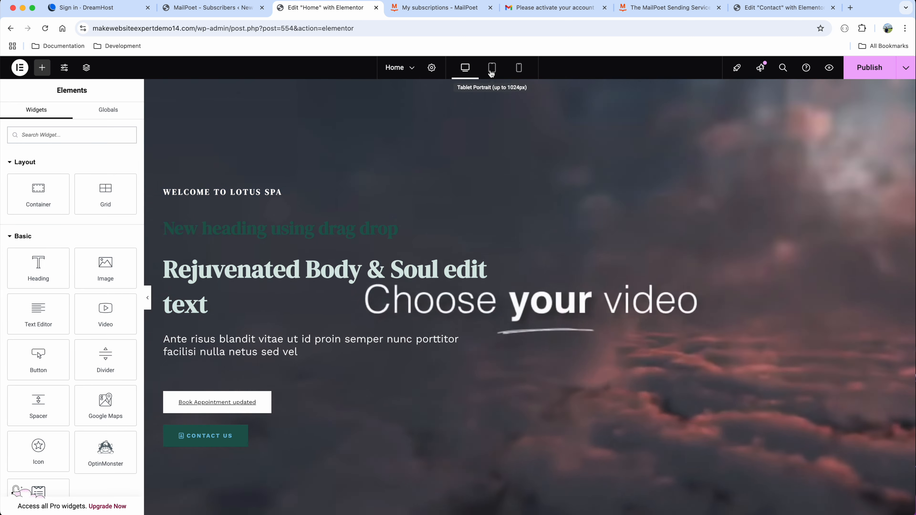
click(492, 71)
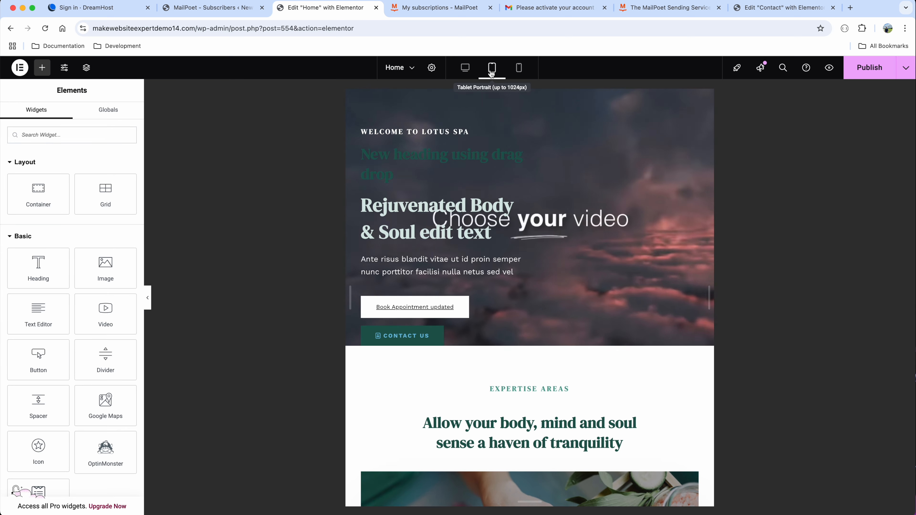
click(519, 68)
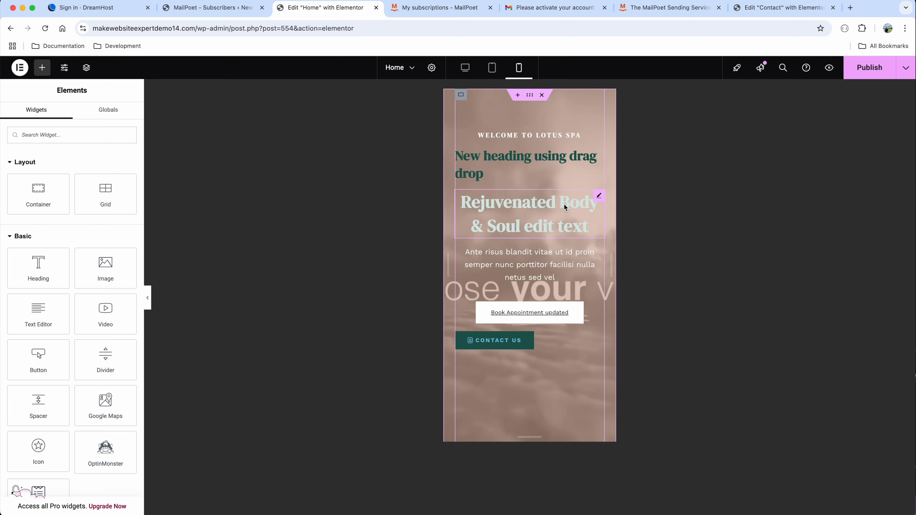
- Right-align the "Rejuvenated Body & Soul edit text" heading for mobile only, and compare the desktop and mobile views
click(583, 204)
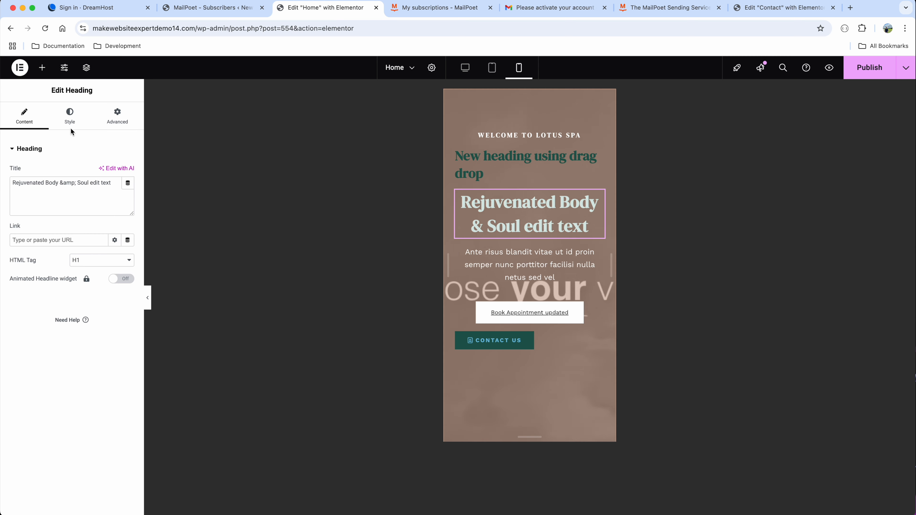
click(71, 116)
click(115, 172)
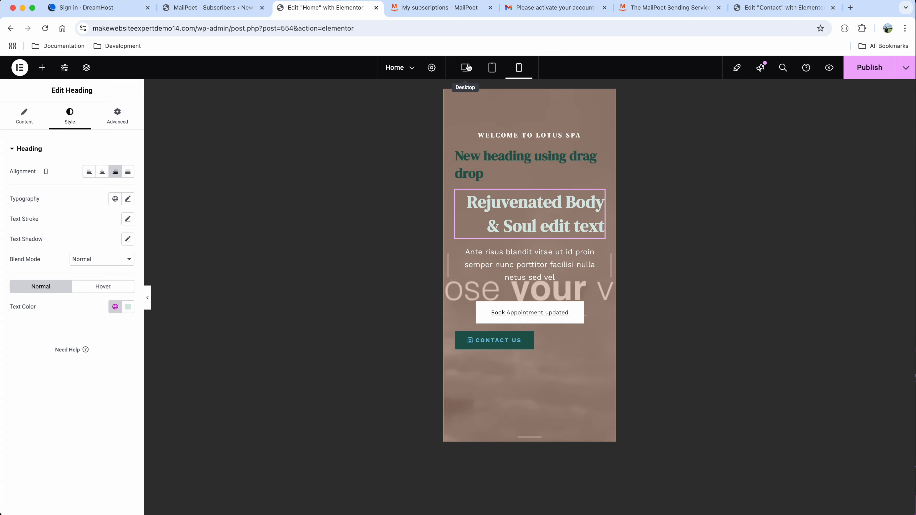
click(466, 68)
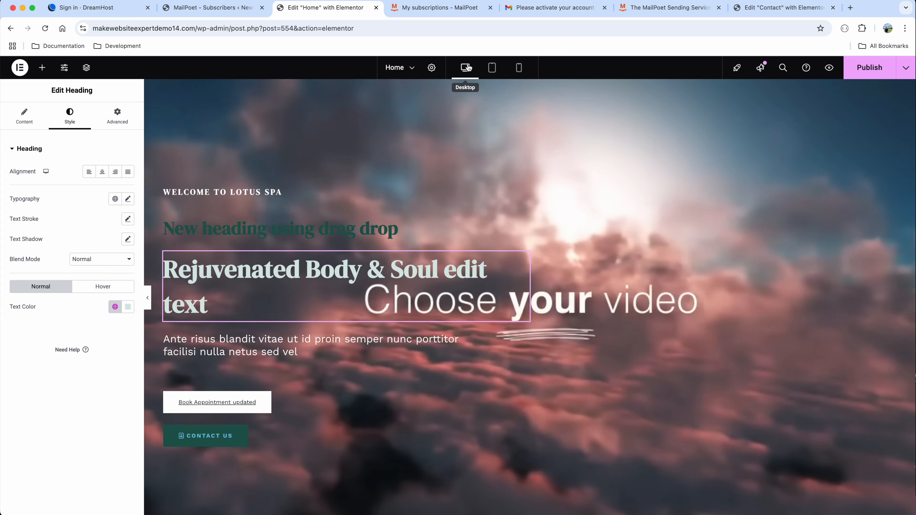
click(519, 67)
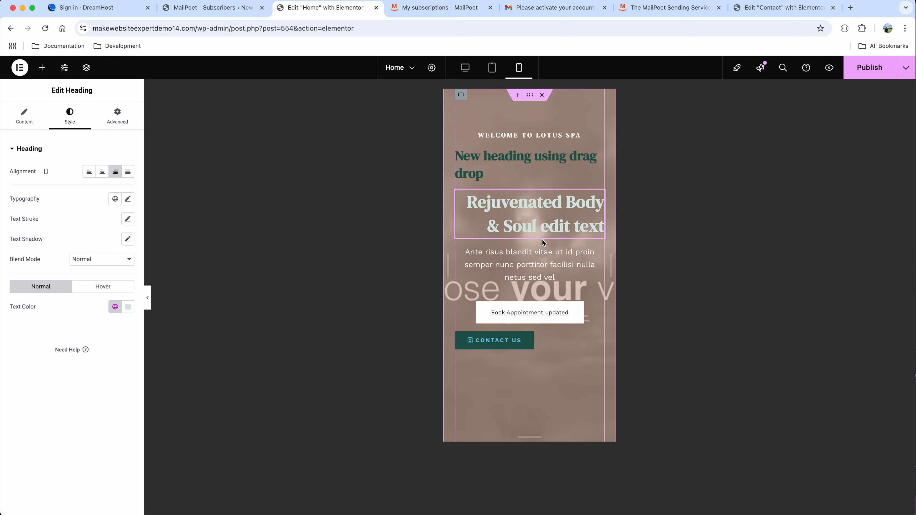
- Exit the Elementor editor to the Home page's WordPress editor without publishing
click(20, 68)
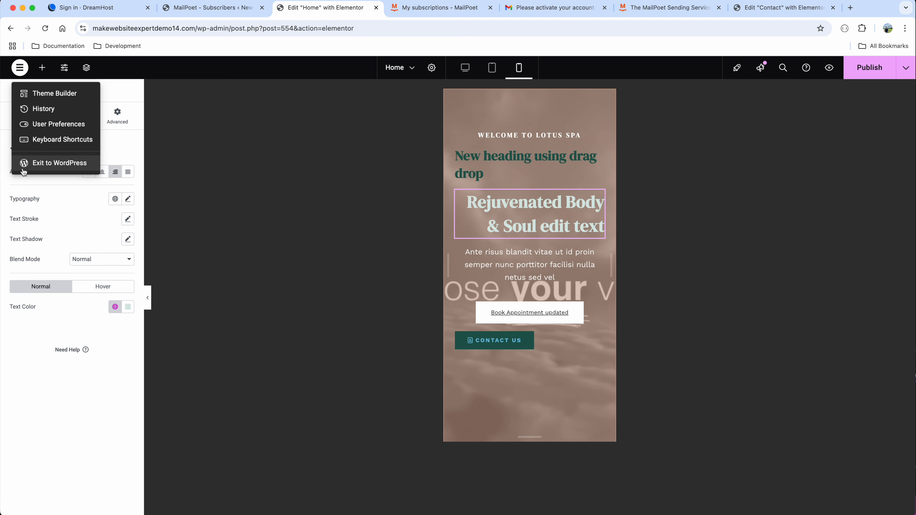
click(45, 169)
click(400, 153)
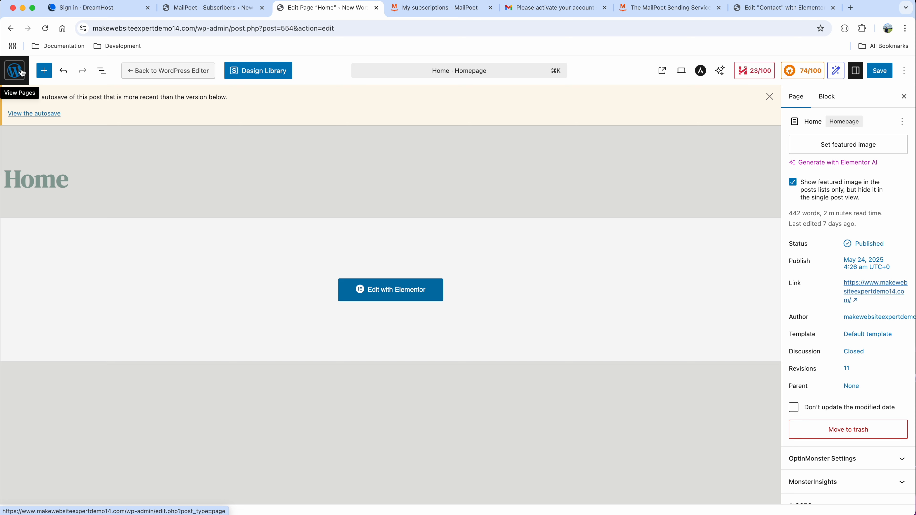
- Leave the Home page editor, search the plugin directory for "yoast SEO", and install and activate the Yoast SEO plugin
click(22, 72)
mouse_move(57, 352)
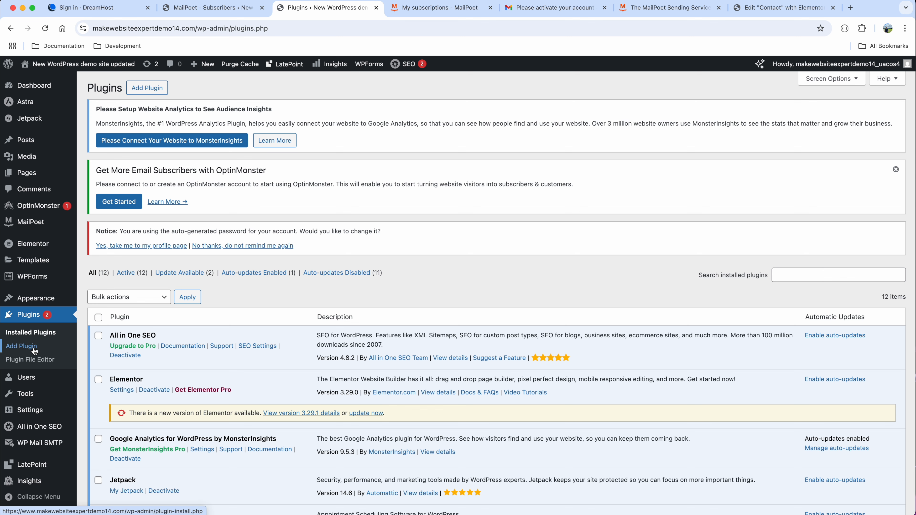
click(750, 276)
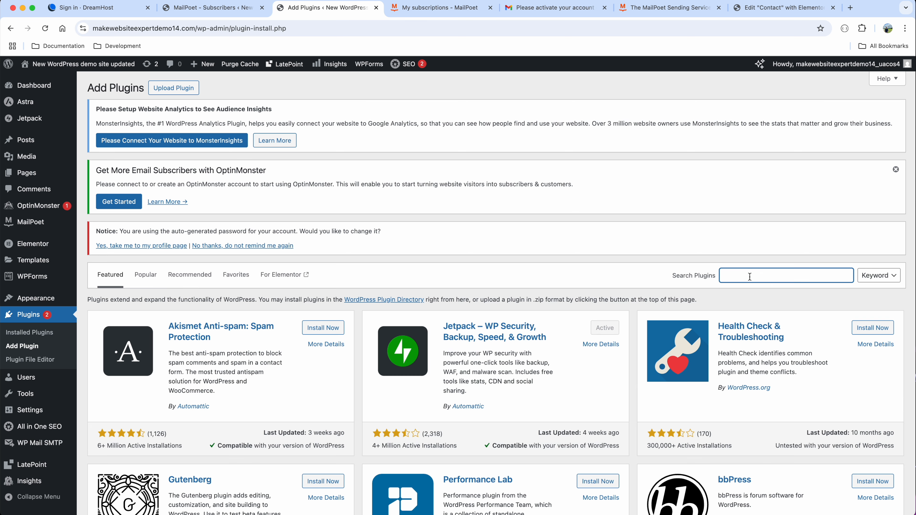
text(yoast SEO)
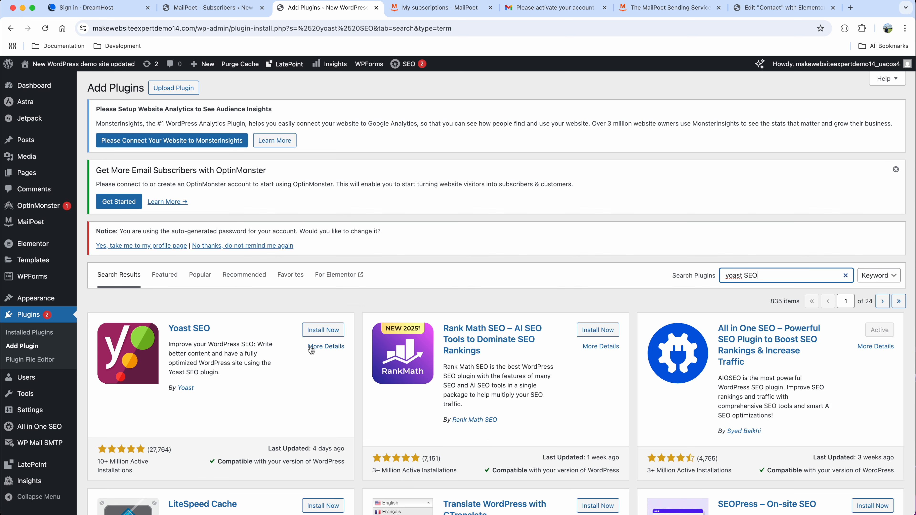
click(327, 330)
click(327, 330)
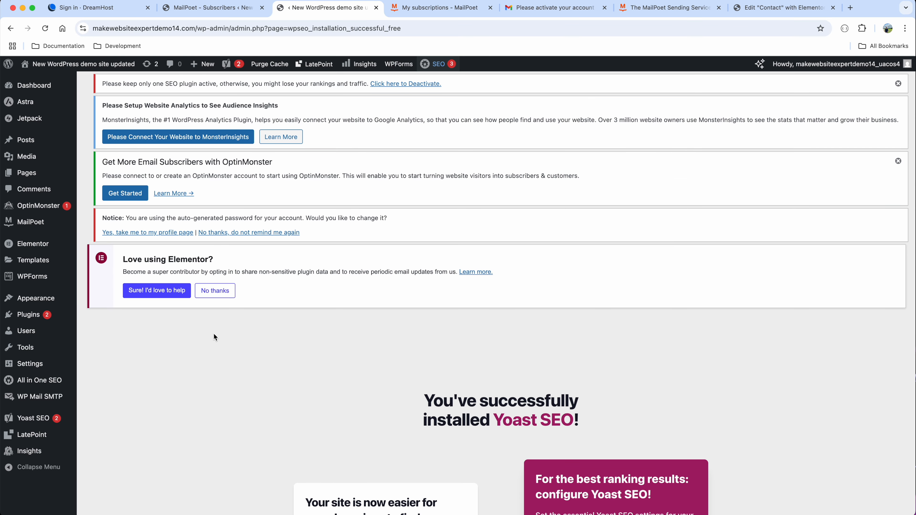
- Open the Services page from the site's page list in Elementor and dismiss the Yoast SEO for Elementor notice
mouse_move(42, 175)
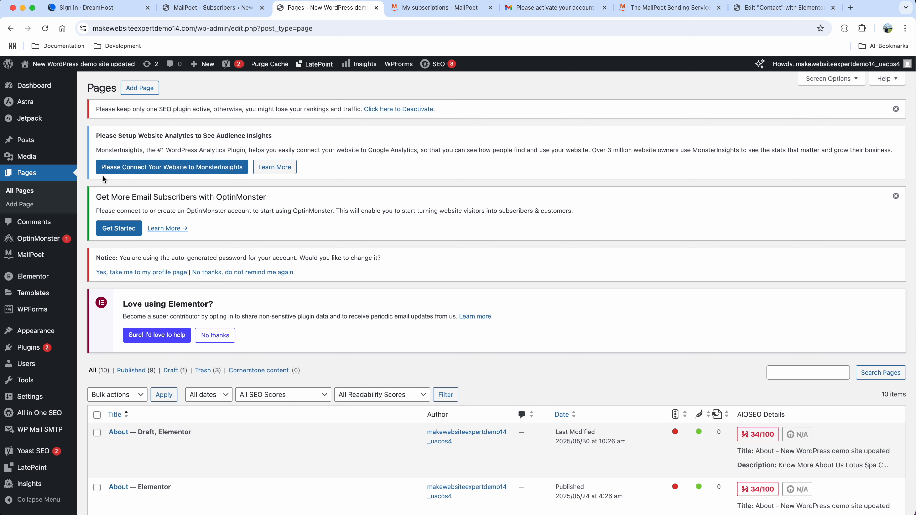
scroll(104, 179, down, 10)
scroll(119, 452, down, 6)
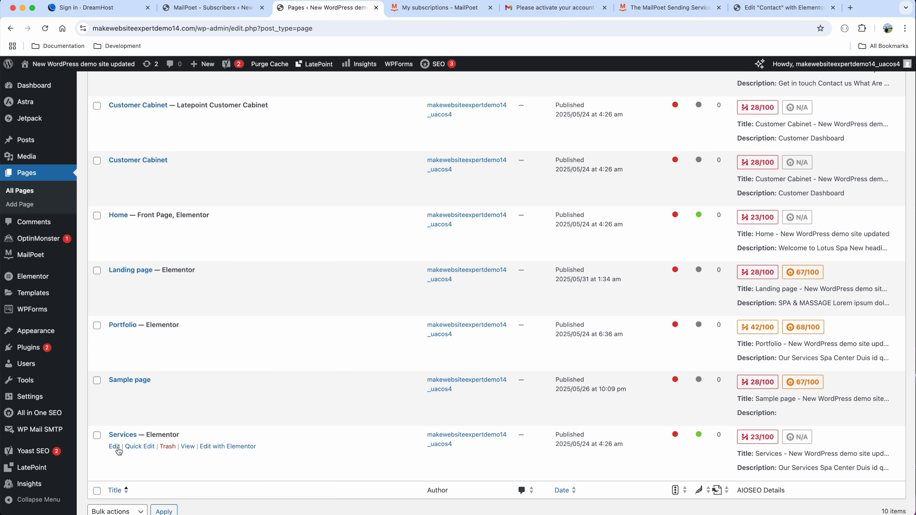
click(212, 447)
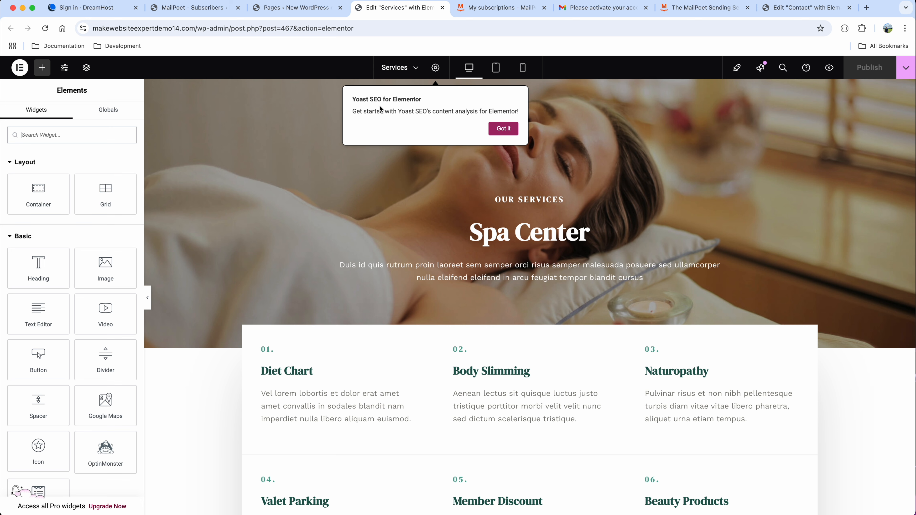
click(510, 131)
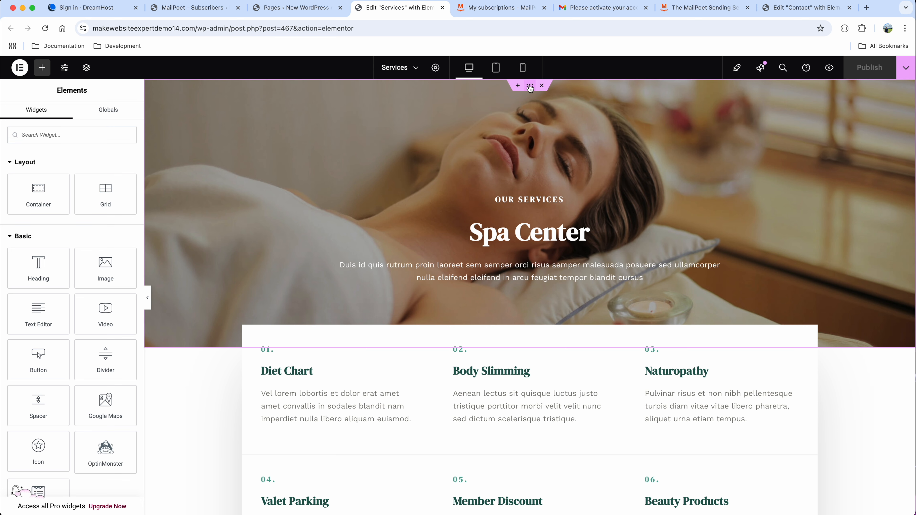
- Open the Services page's Yoast SEO settings and examine the problems and good results in the SEO analysis
click(436, 68)
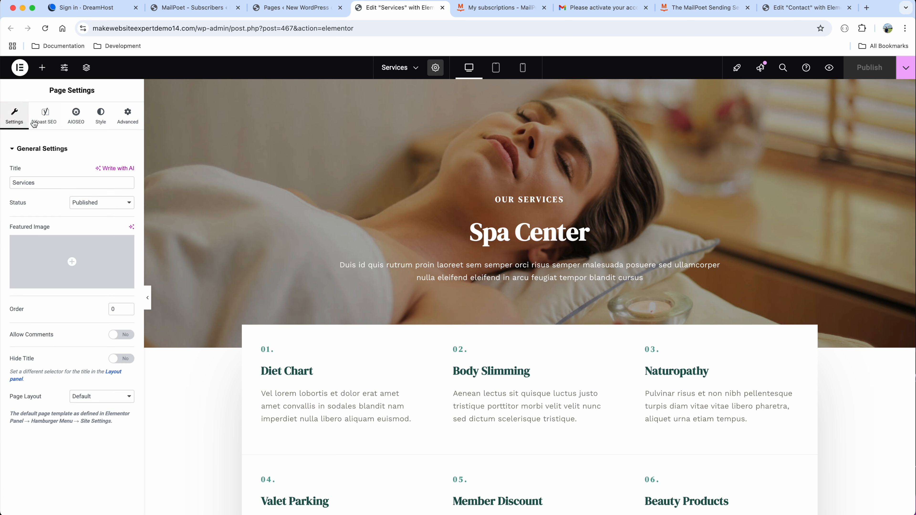
click(45, 122)
scroll(83, 220, down, 3)
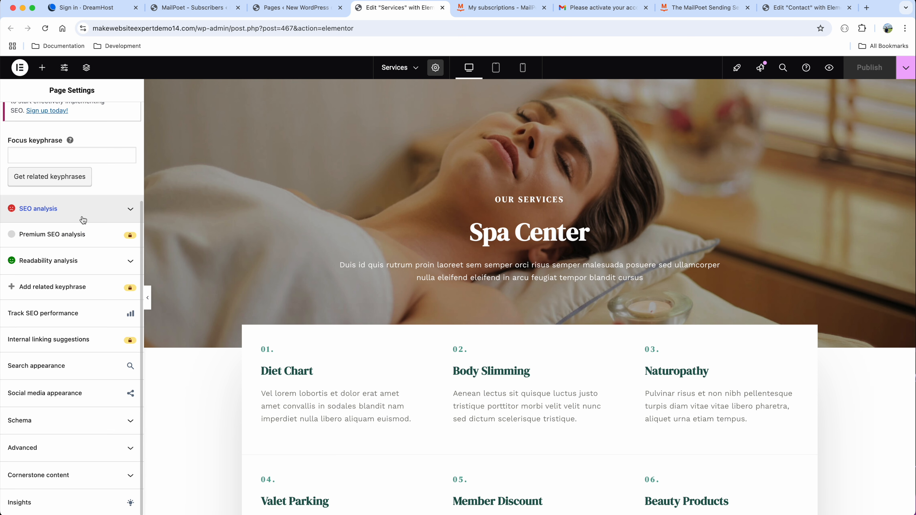
click(83, 219)
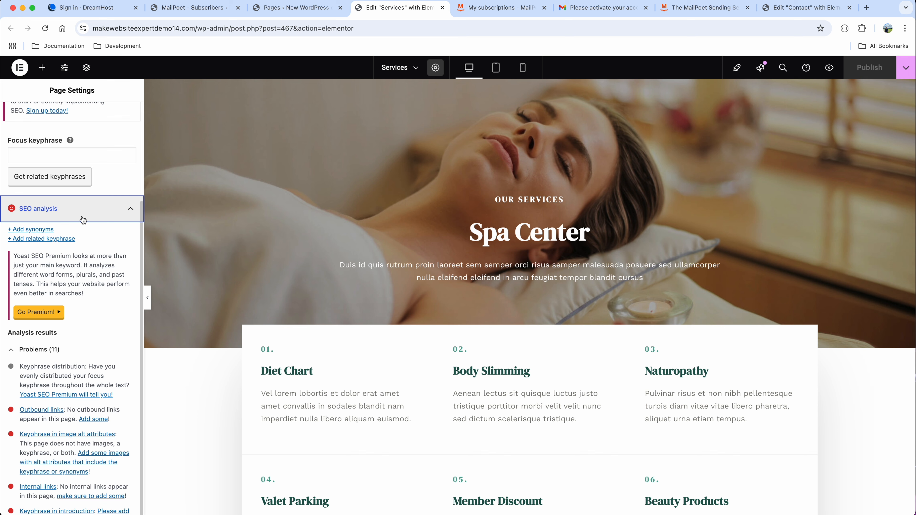
scroll(83, 220, down, 3)
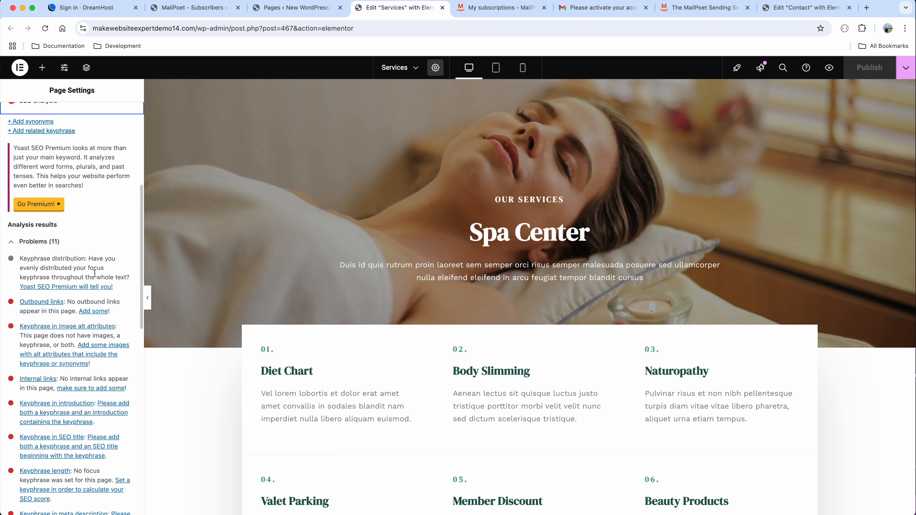
scroll(94, 274, down, 10)
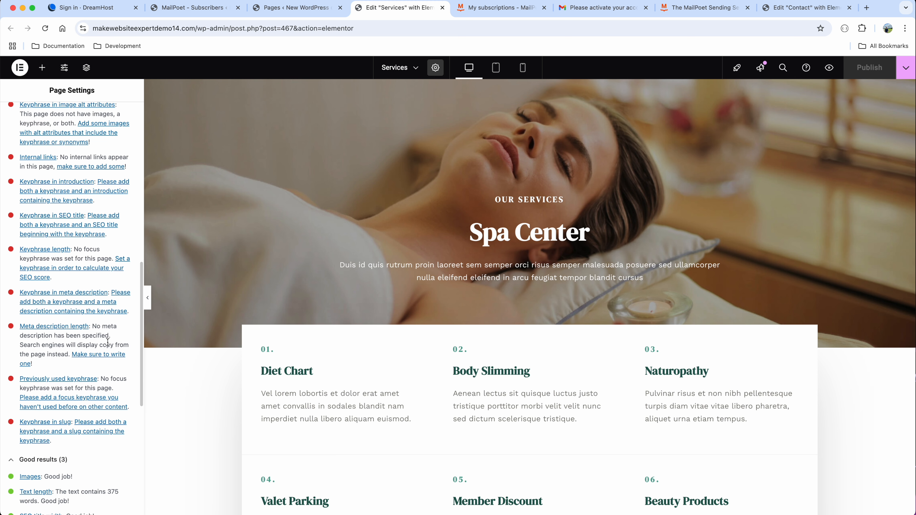
scroll(76, 345, up, 9)
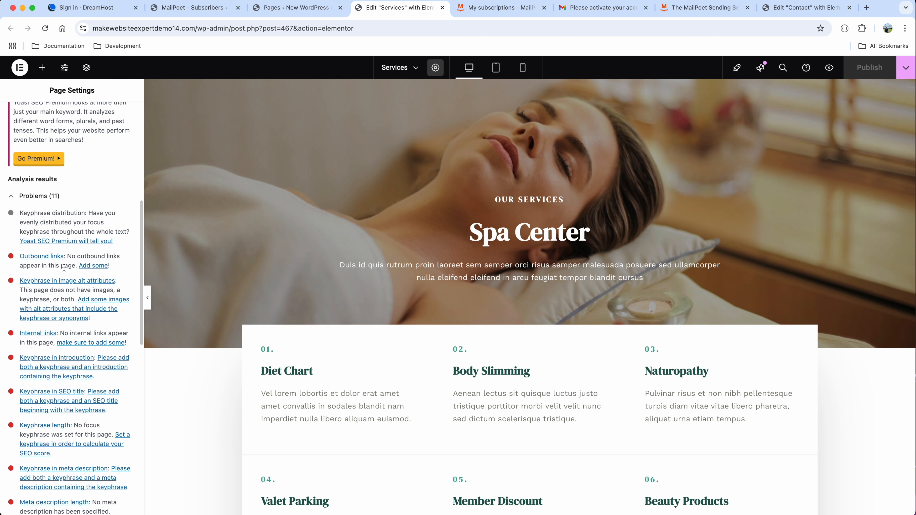
scroll(64, 267, down, 10)
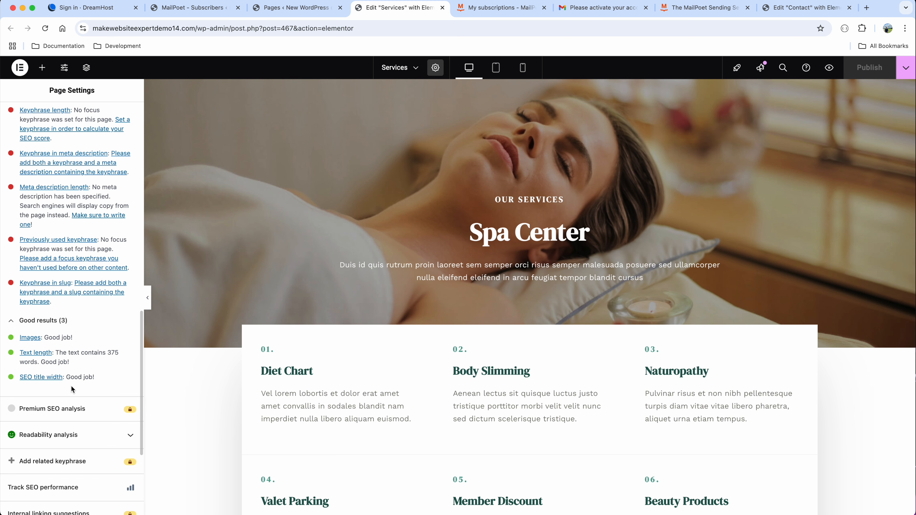
- Set the Services page's Yoast focus keyphrase to "Spa center near me"
scroll(72, 389, up, 15)
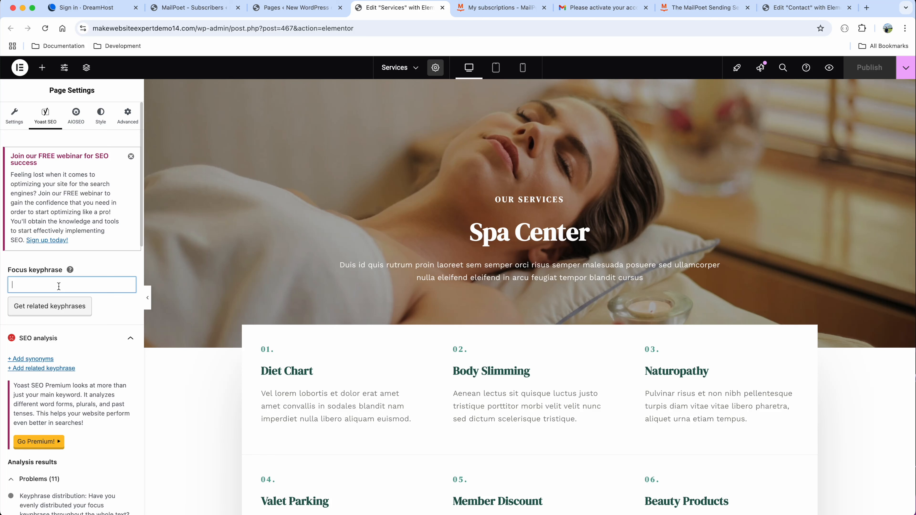
text(Spa center)
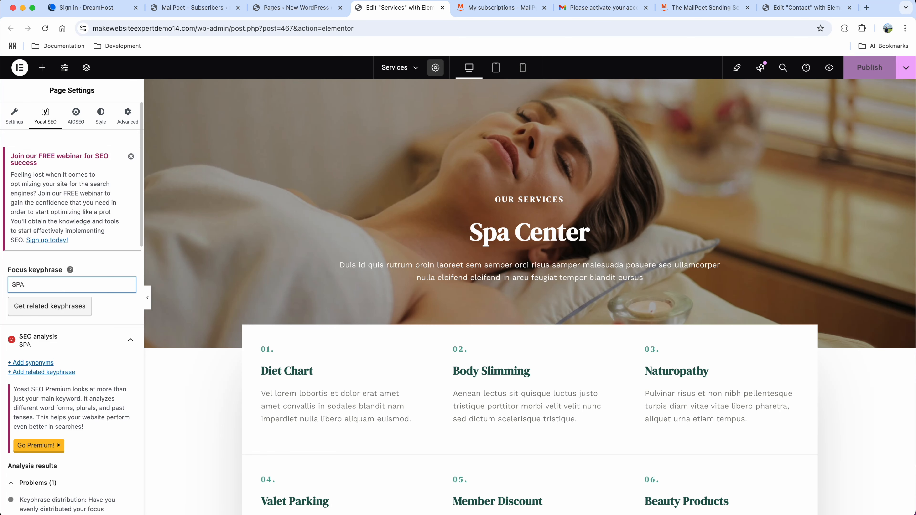
text( near me)
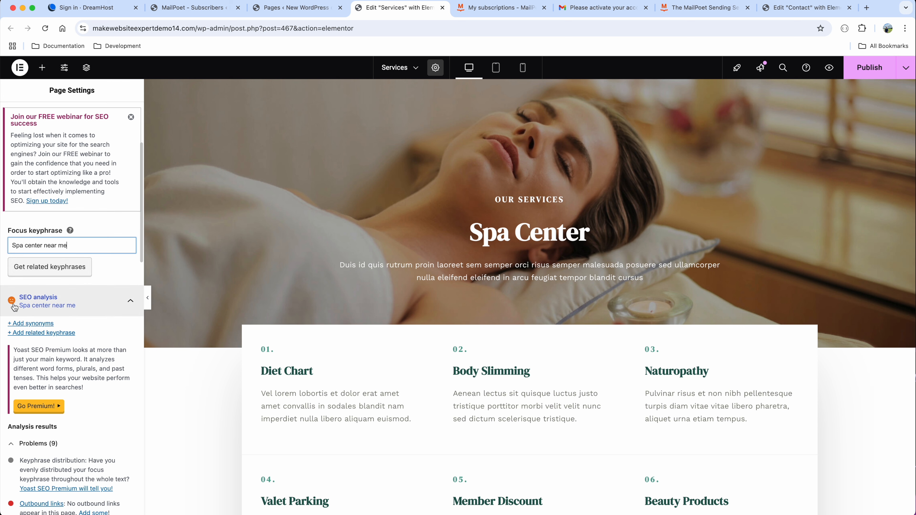
- Read Yoast's help articles on the outbound links problem from the SEO analysis, and close them when done
scroll(14, 307, down, 1)
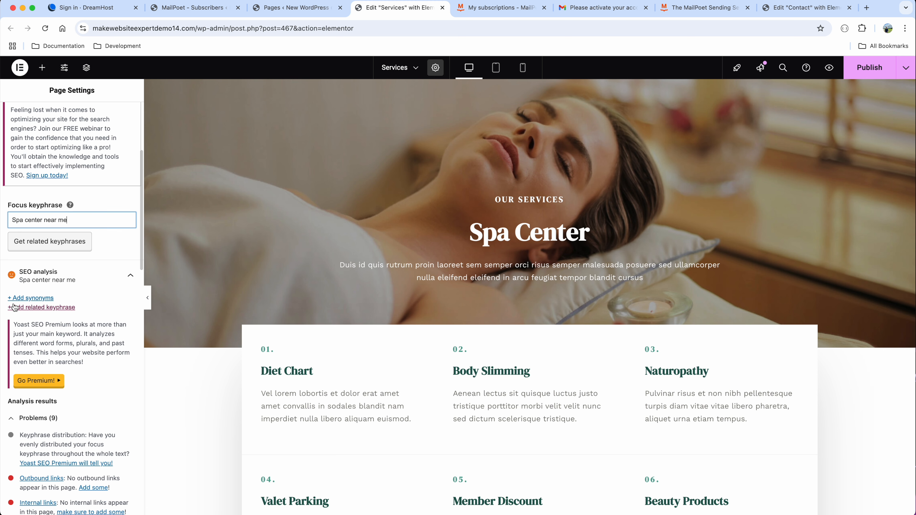
scroll(15, 307, down, 5)
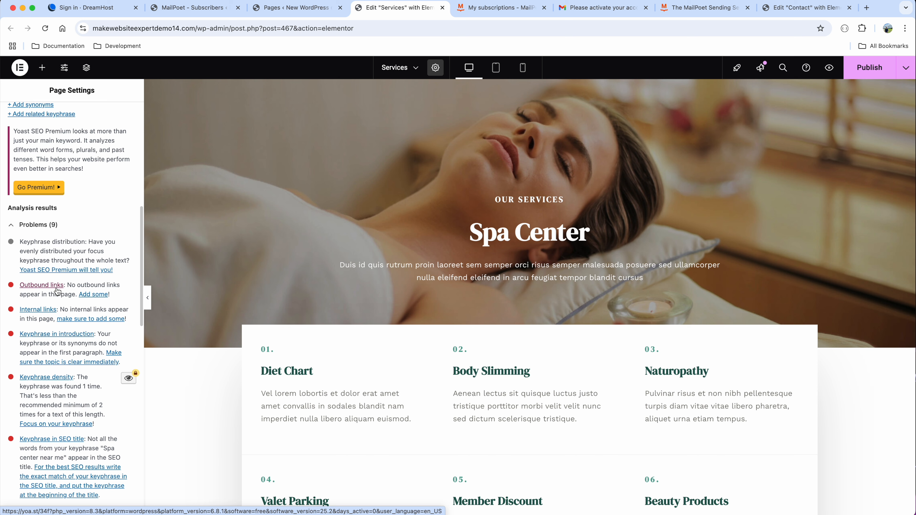
click(98, 295)
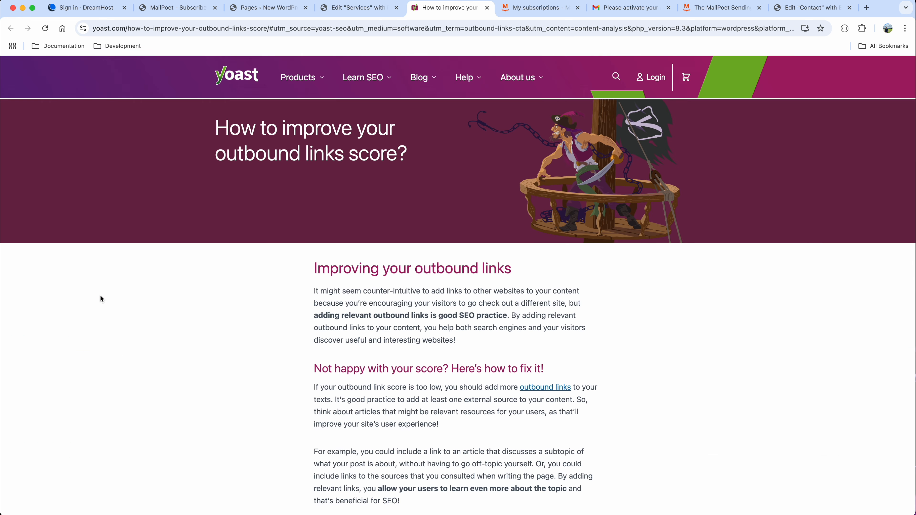
scroll(373, 299, down, 2)
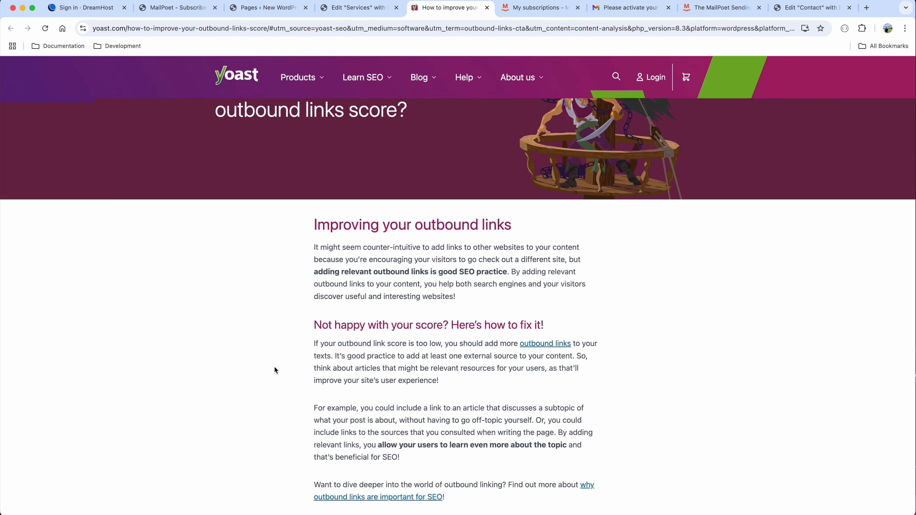
click(553, 348)
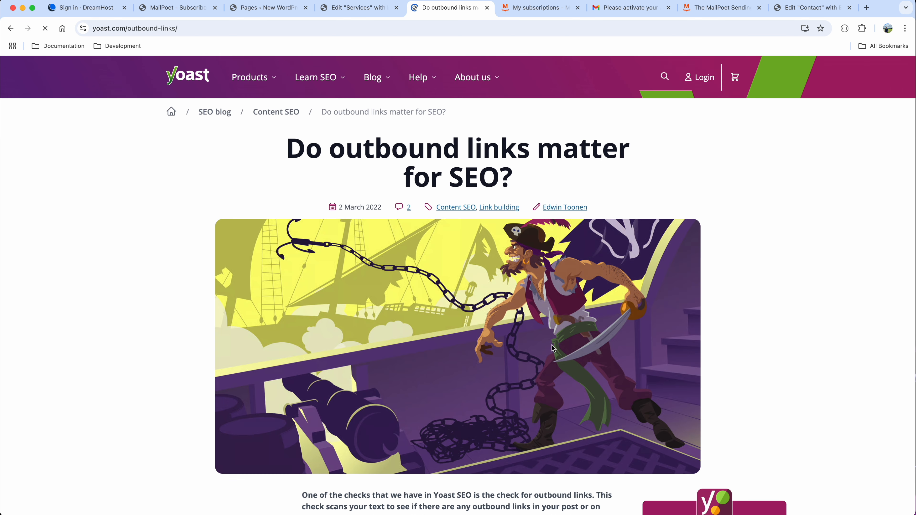
scroll(552, 348, down, 15)
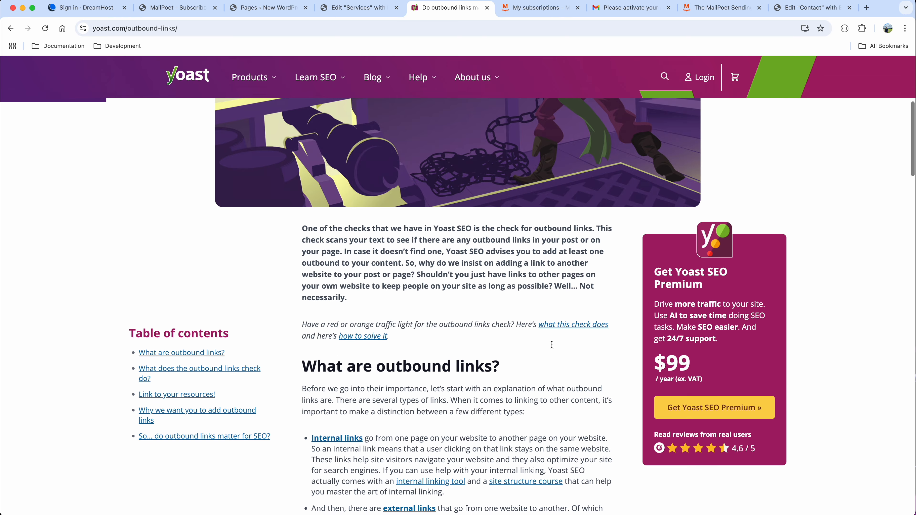
scroll(552, 344, down, 8)
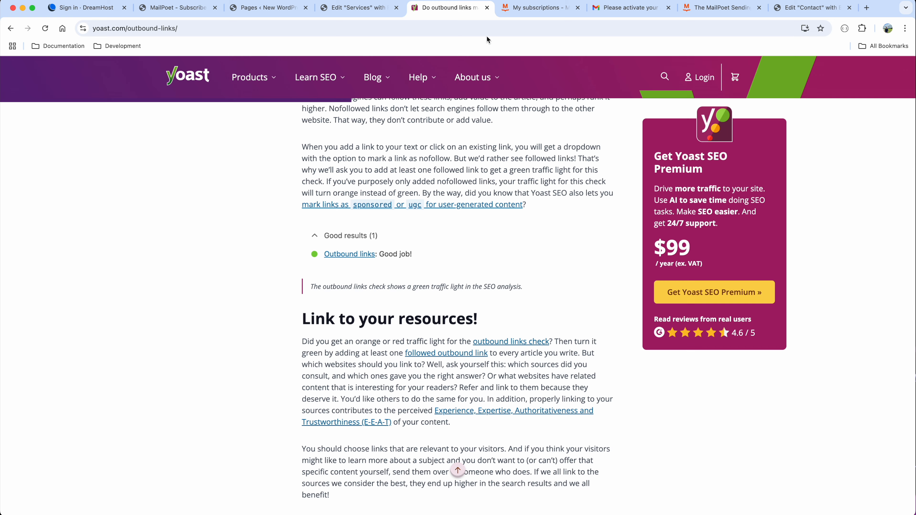
click(625, 185)
click(487, 7)
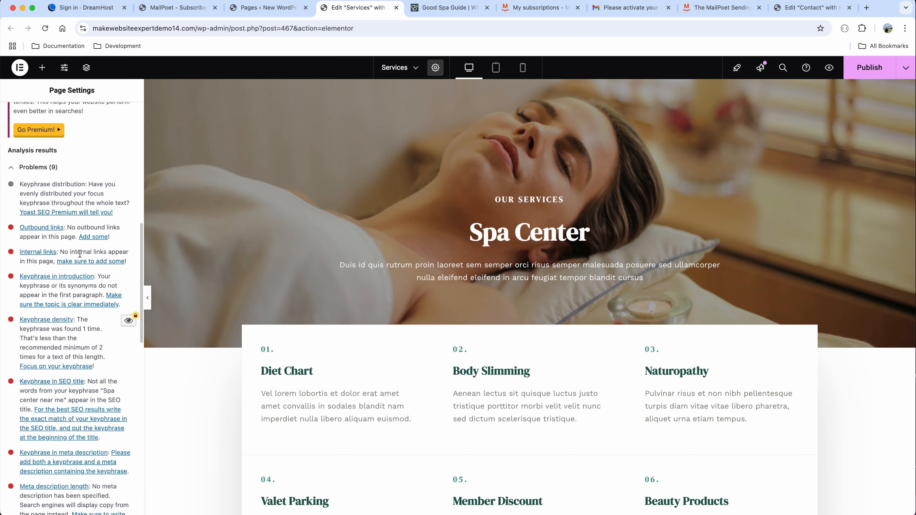
click(445, 10)
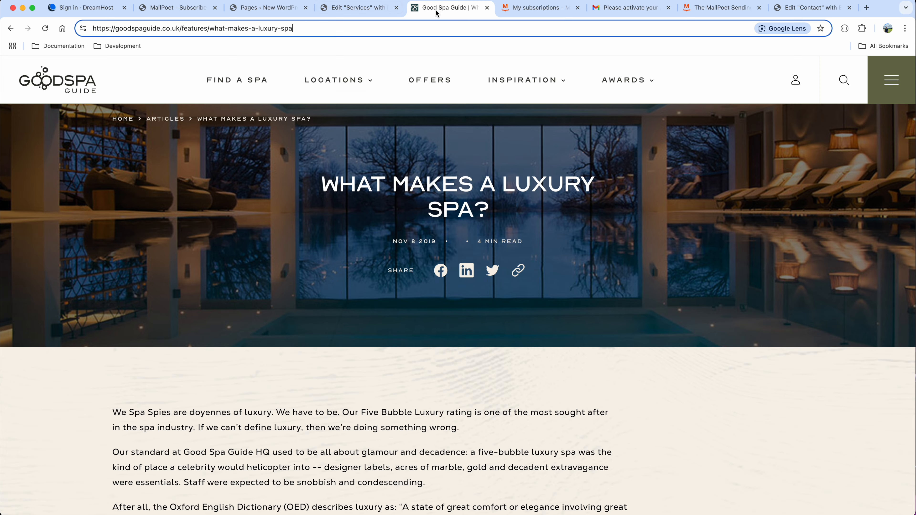
click(336, 30)
key(super+c)
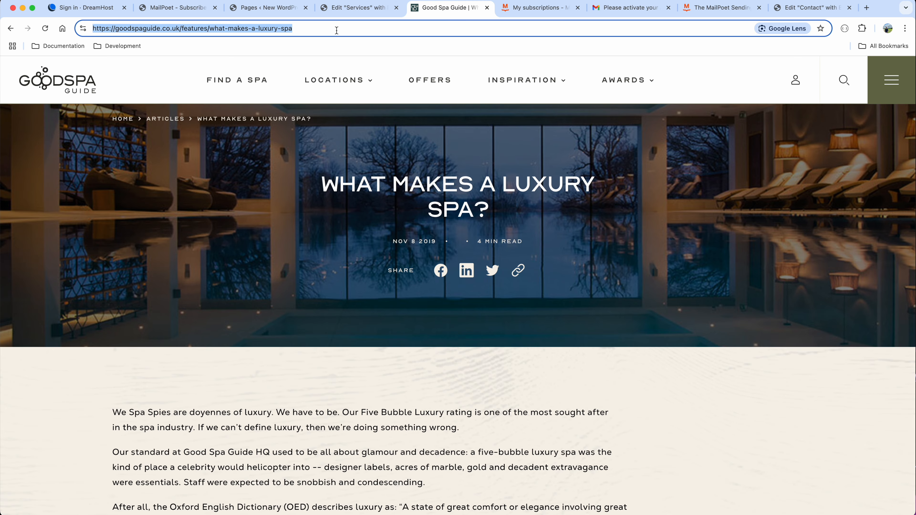
click(355, 8)
scroll(560, 233, down, 8)
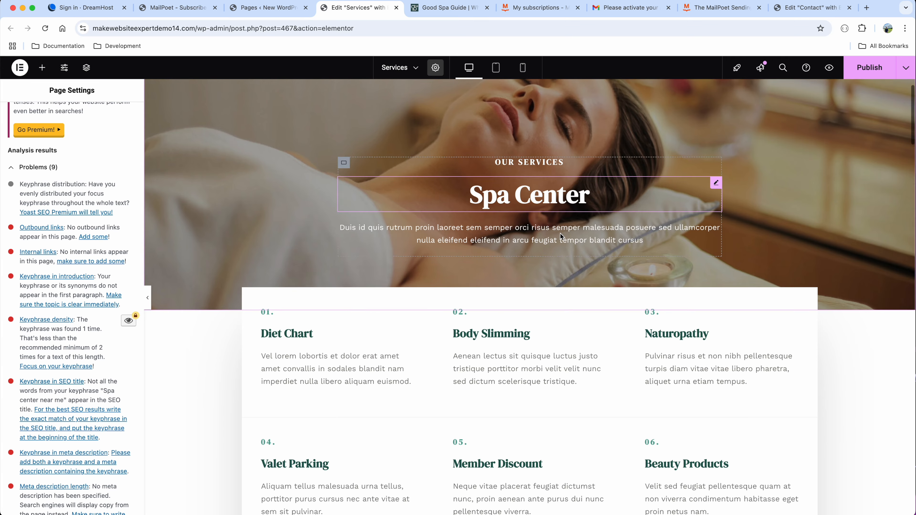
scroll(561, 236, down, 10)
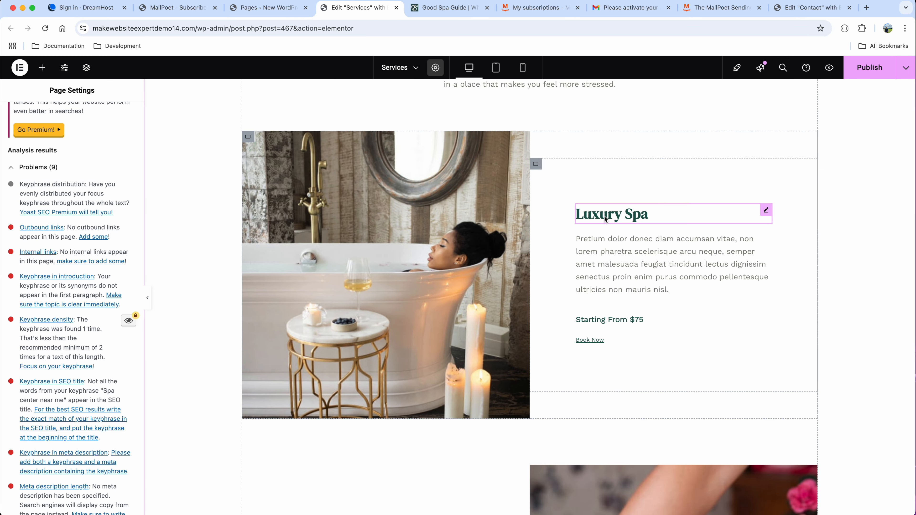
click(648, 215)
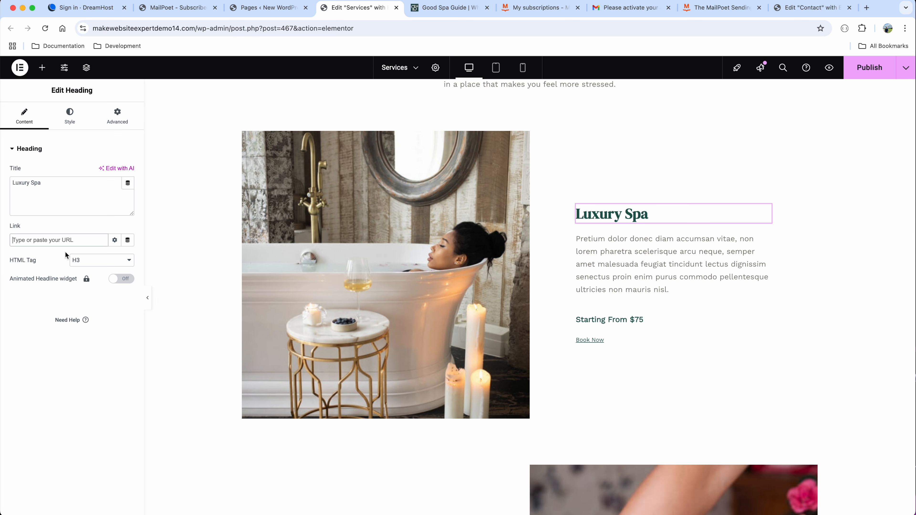
key(super+v)
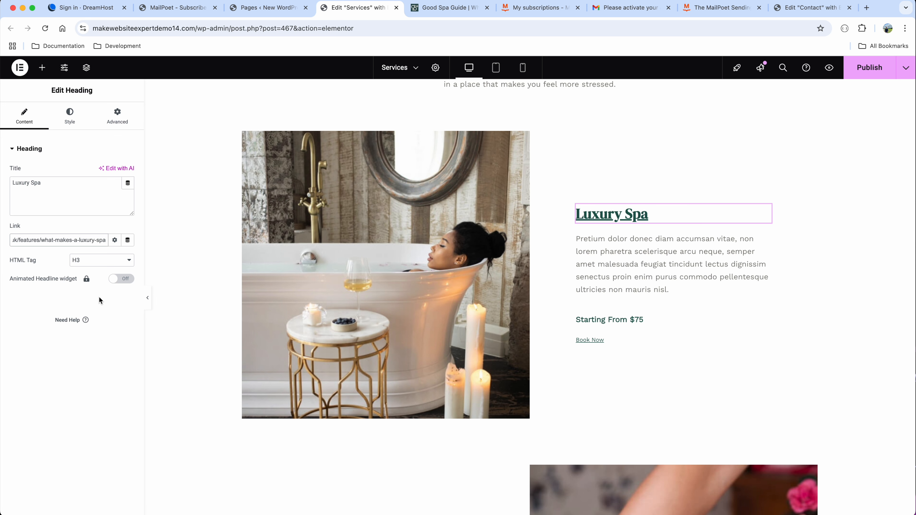
scroll(288, 217, down, 1)
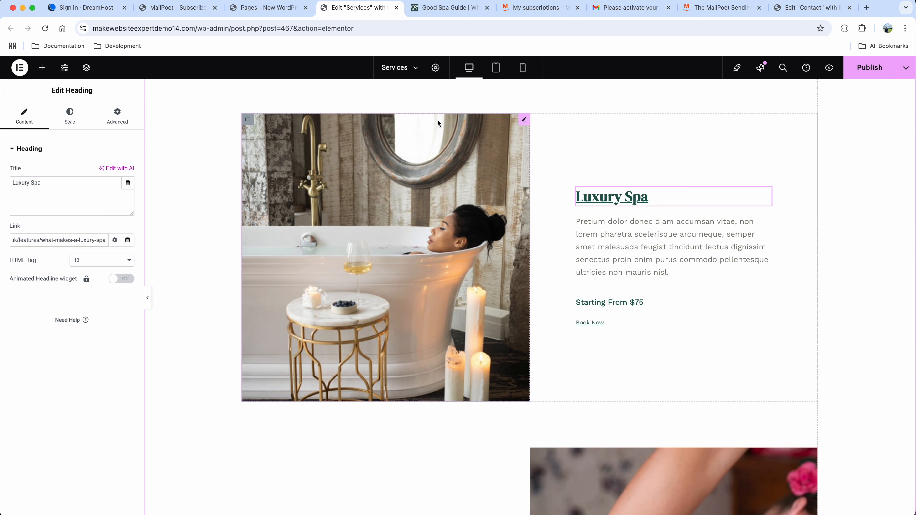
- Reopen the Services page's Yoast SEO analysis and examine its problems, improvements and good results for the focus keyphrase
click(436, 71)
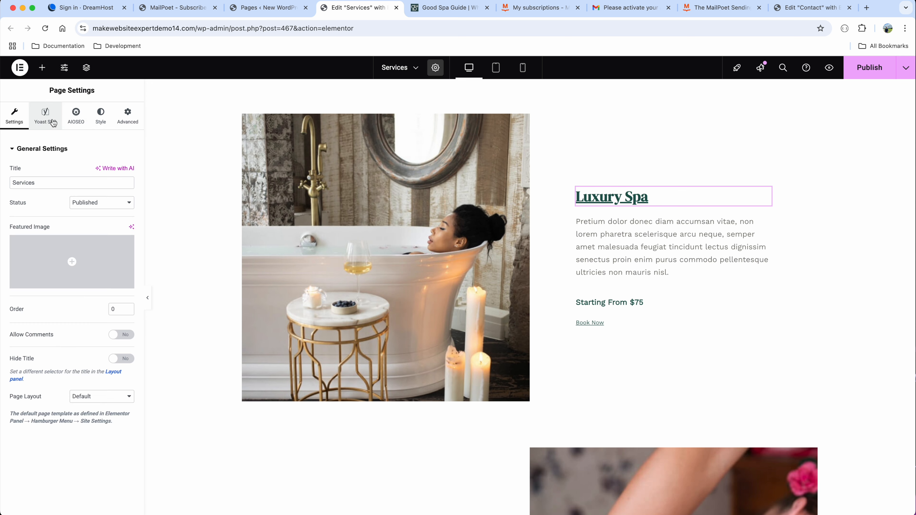
click(53, 123)
scroll(81, 226, down, 5)
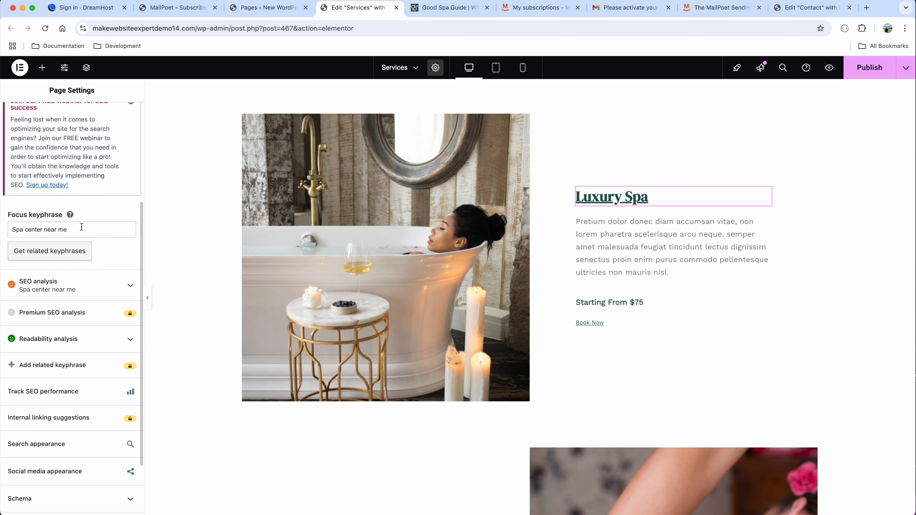
click(104, 294)
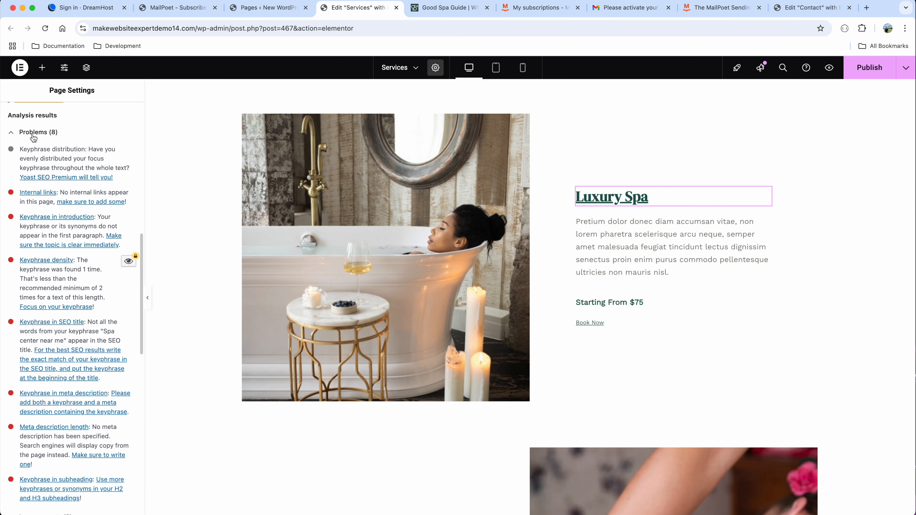
scroll(90, 262, down, 8)
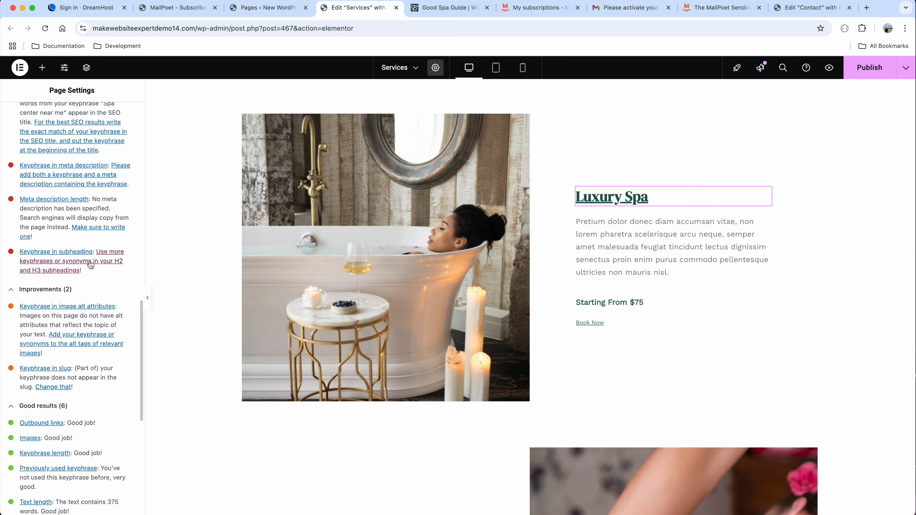
scroll(90, 261, down, 3)
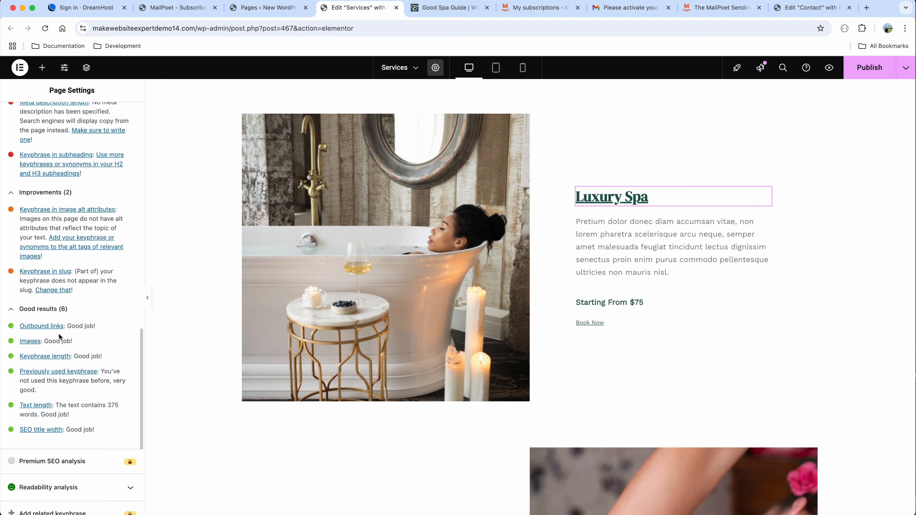
scroll(86, 314, up, 10)
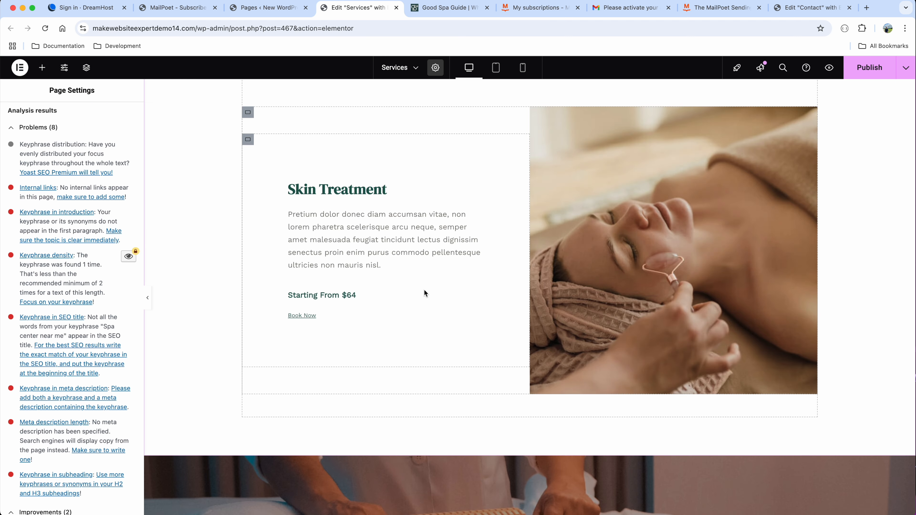
- Delete the booking button from the "15% Off for New Visitors" section of the Services page
scroll(424, 289, down, 5)
scroll(525, 277, down, 4)
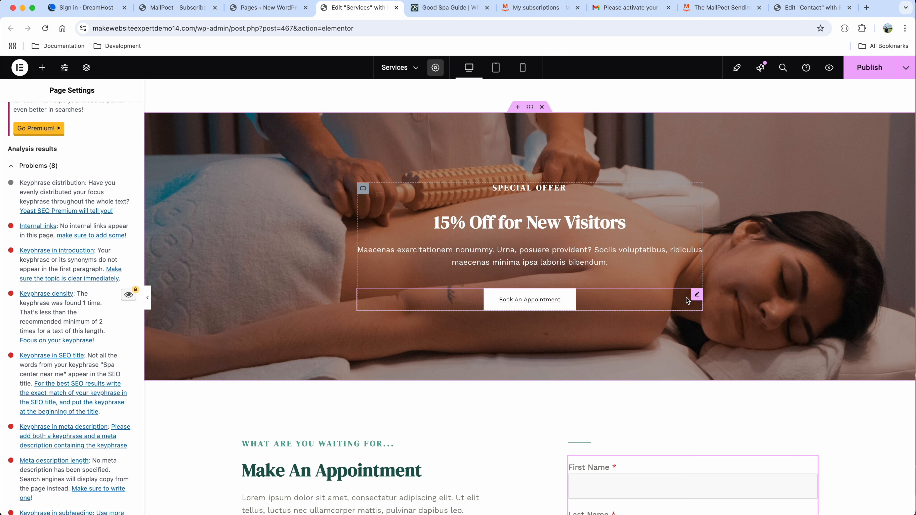
click(696, 295)
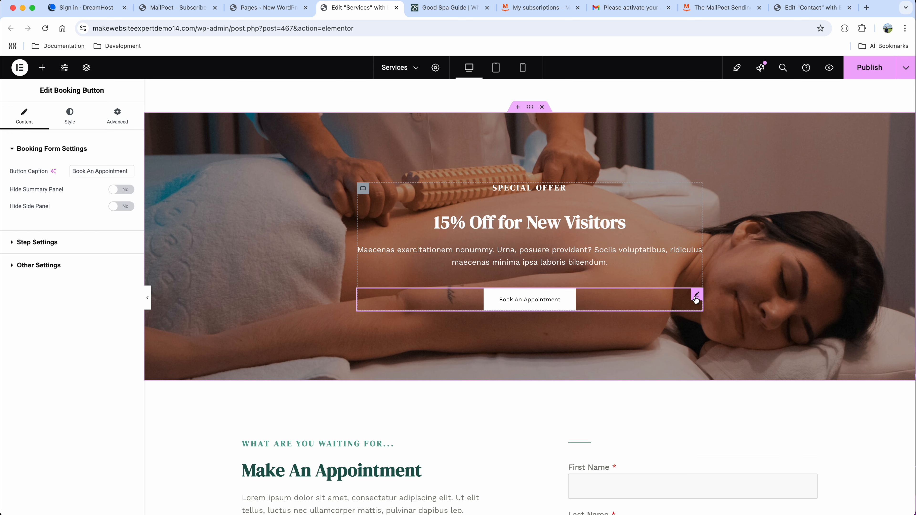
right_click(696, 299)
click(716, 501)
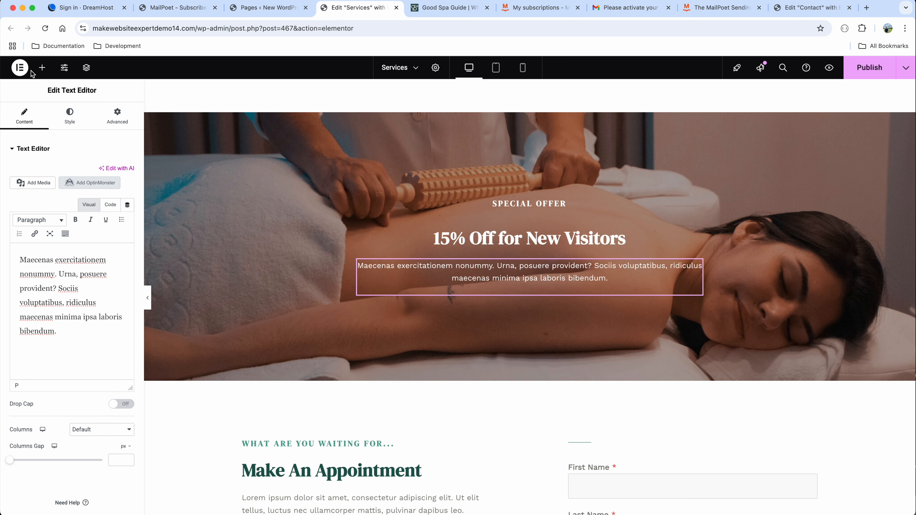
- Add a Button widget below the special offer's paragraph and set its text to "BOOK Appointment"
click(42, 68)
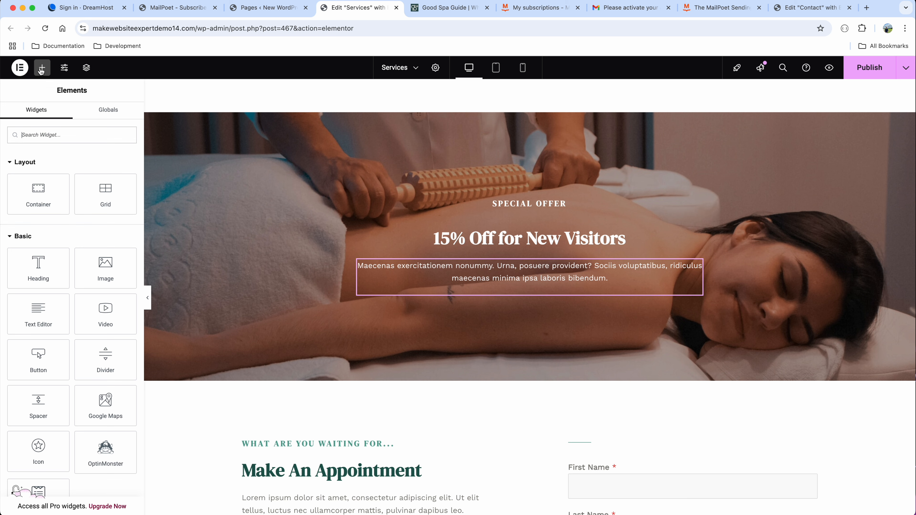
click(63, 134)
text(button)
drag(38, 171, 547, 285)
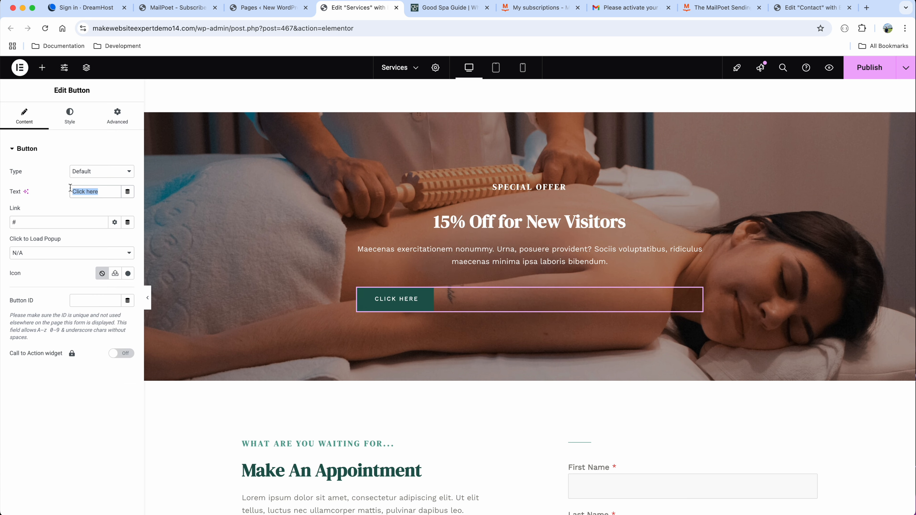
text(BOOK Appointment)
- Replace the new button's placeholder link with the copied link and position the button in the center
click(84, 225)
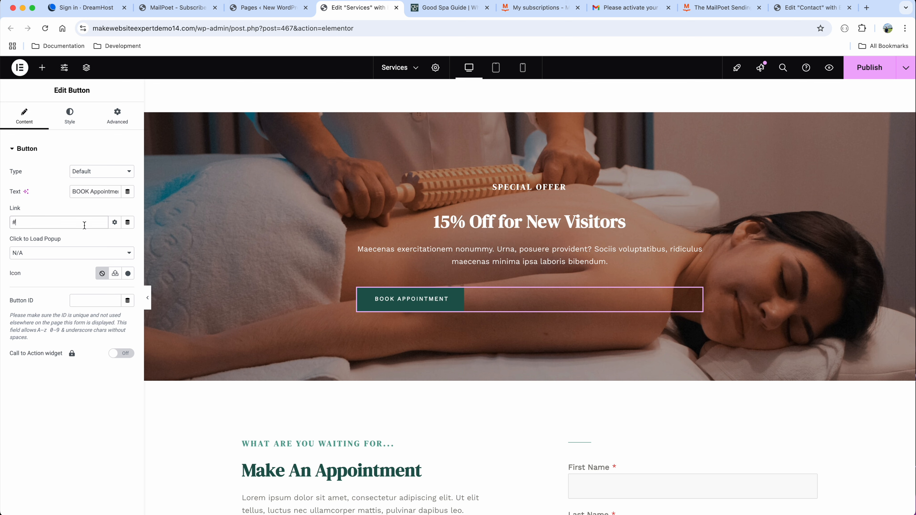
key(BackSpace)
key(super+v)
click(69, 115)
click(101, 171)
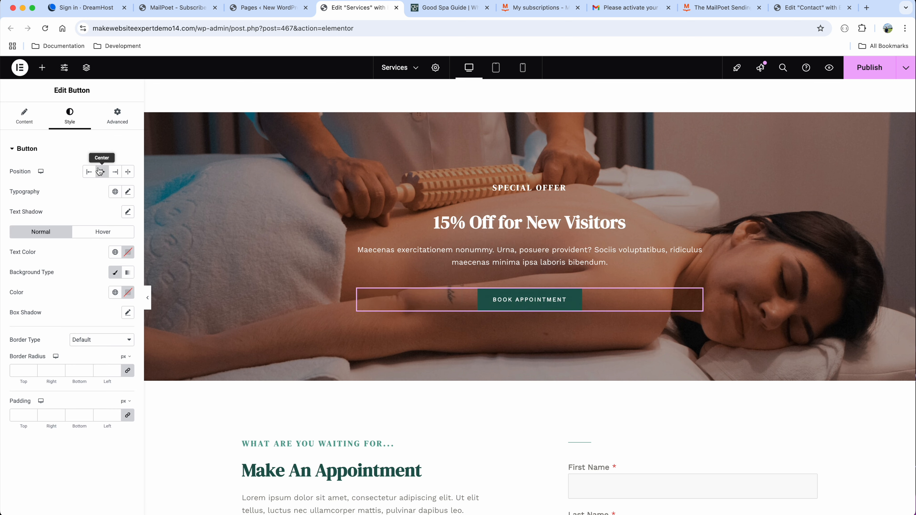
- Recheck the Services page's Yoast SEO analysis, covering the internal links result and the remaining keyphrase and meta description problems
click(436, 69)
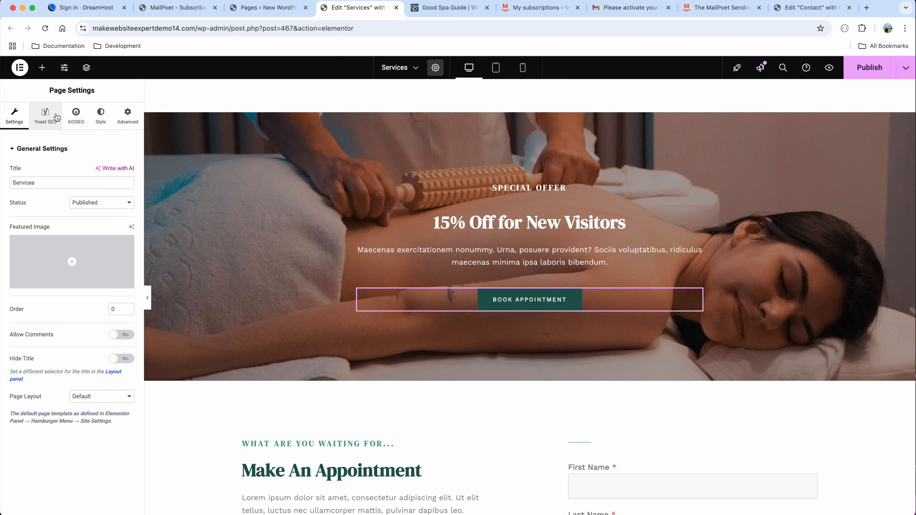
click(56, 117)
scroll(72, 202, down, 1)
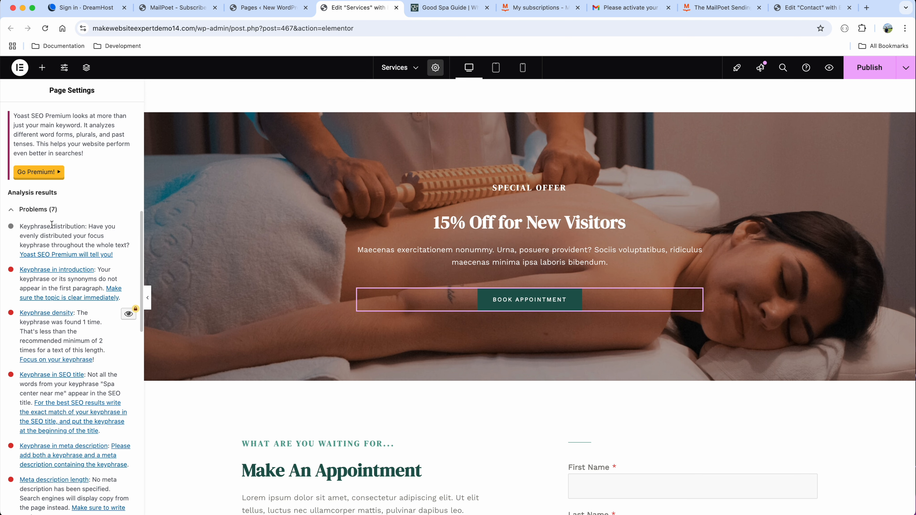
scroll(57, 214, down, 10)
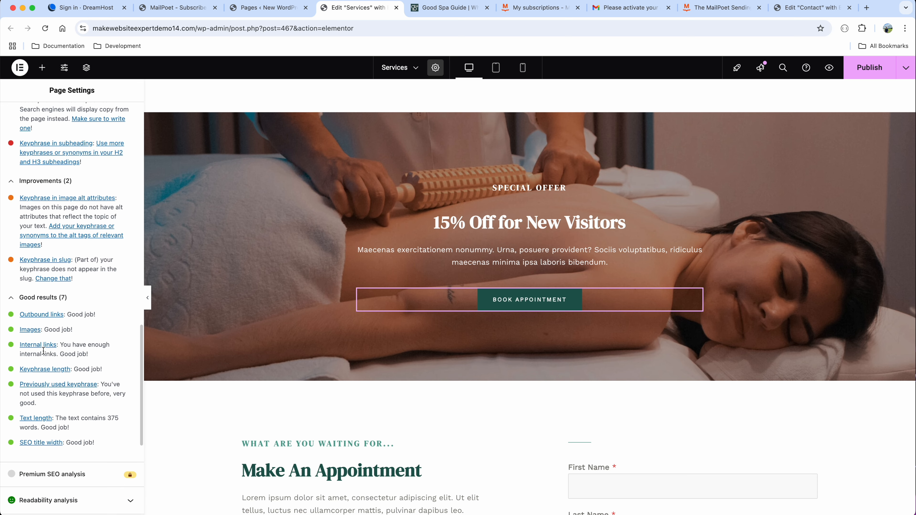
scroll(105, 352, up, 8)
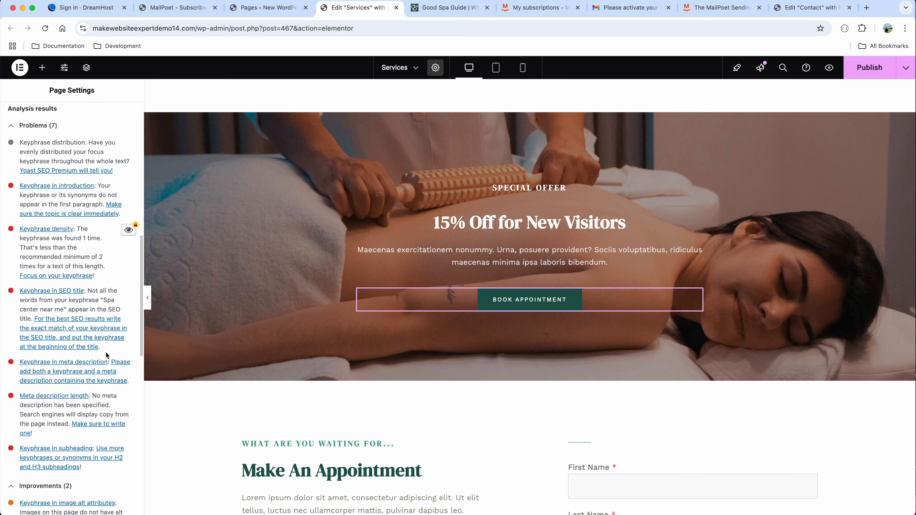
scroll(91, 358, up, 6)
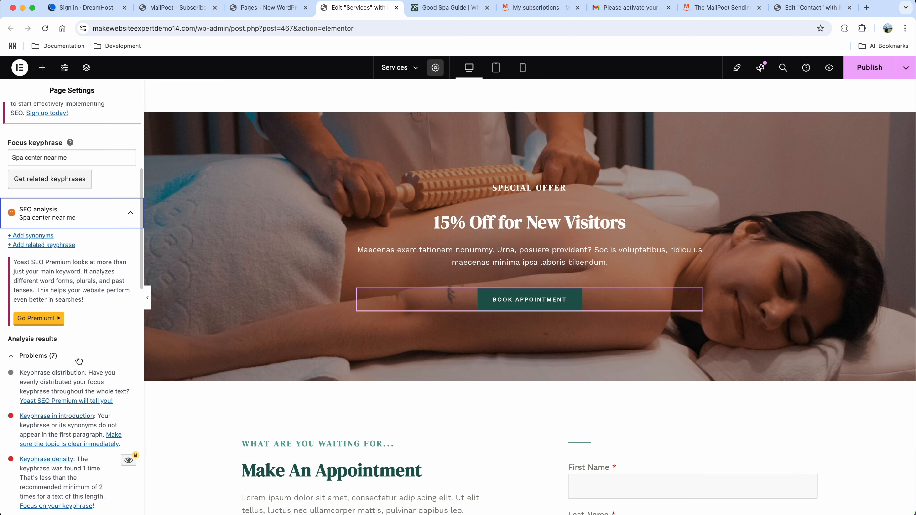
scroll(79, 363, down, 15)
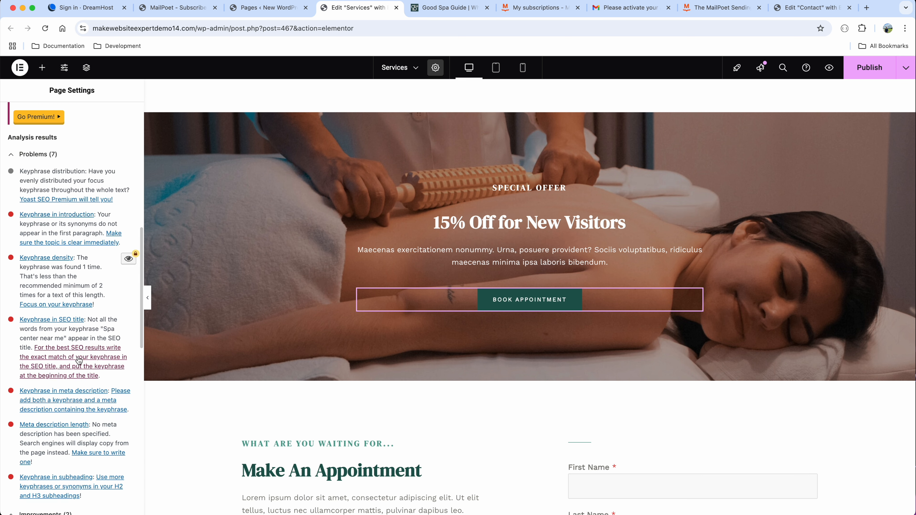
- Set the Services page's meta description to "Relax, recharge, and rejuvenate at our professional spa center. Enjoy massages, facials, and wellness treatments in a peaceful setting"
click(82, 369)
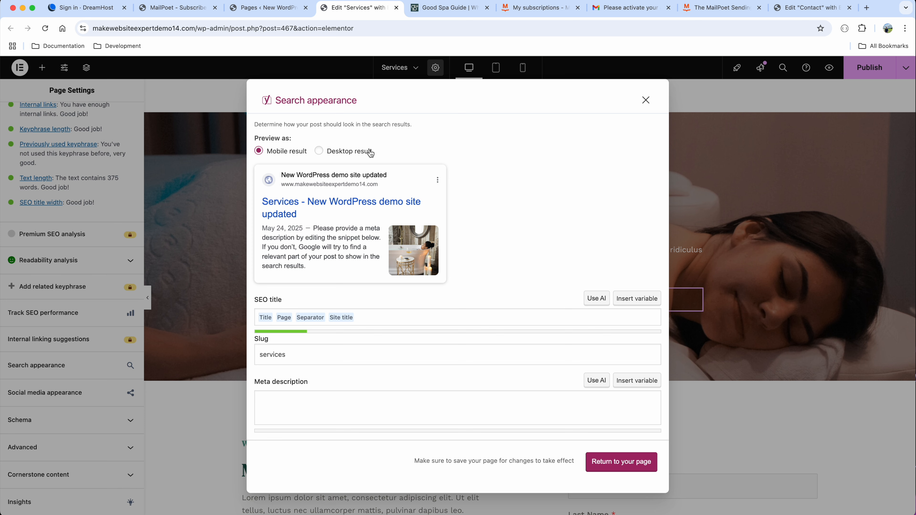
click(362, 152)
key(Left)
click(341, 399)
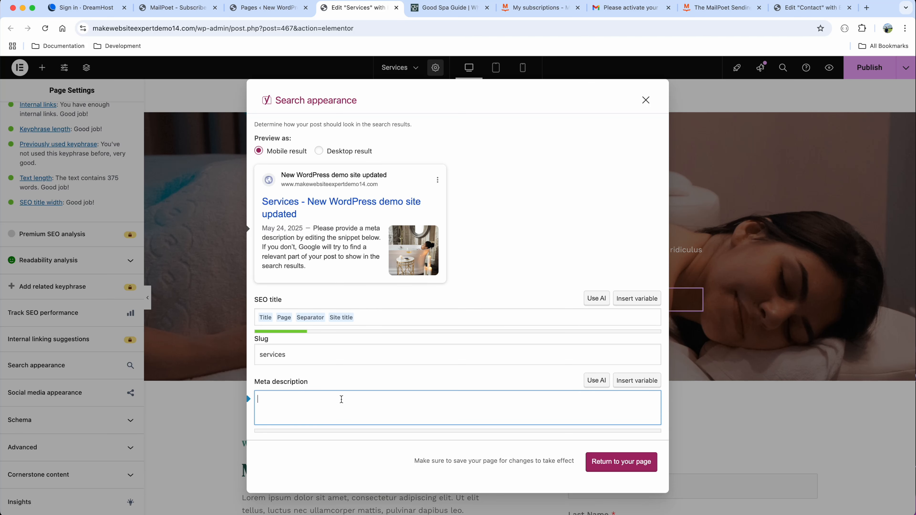
text(Relax, recharge, and rejuvenate at our professional spa center. Enjoy massages, facials, and wellness treatments in a peaceful setting)
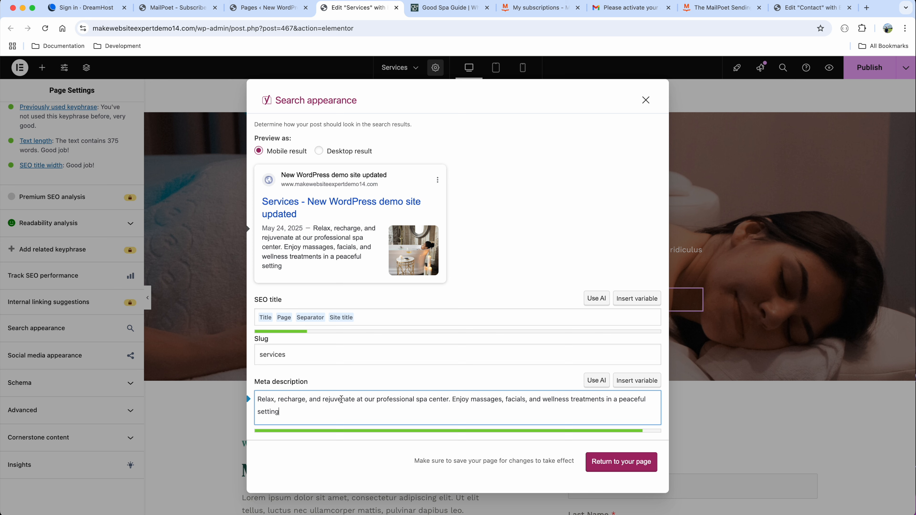
- Test the meta description's length by appending the filler text "jkhfkgjhdkfjghd", and remove that filler again
text(jkhfkgjhdkfjghd)
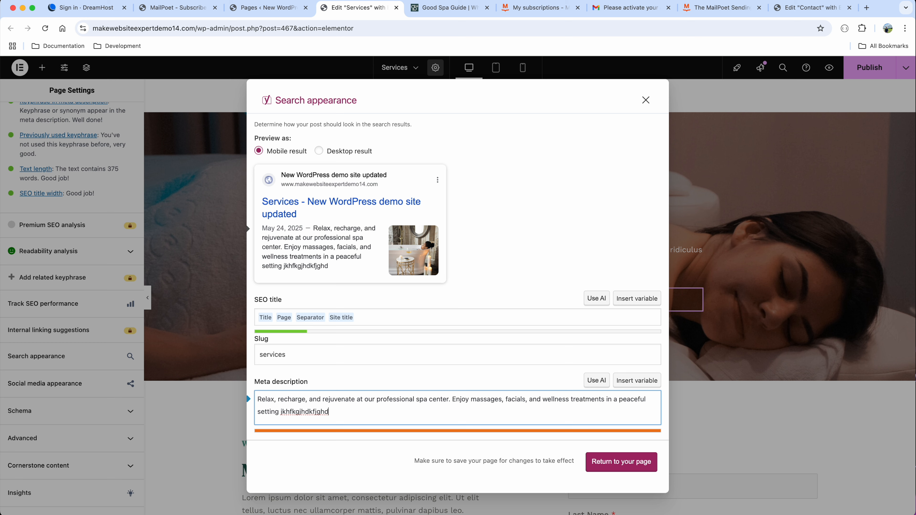
key(BackSpace)
key(BackSpace)
key(BackSpace)
key(BackSpace)
key(BackSpace)
key(BackSpace)
key(BackSpace)
key(BackSpace)
key(BackSpace)
key(BackSpace)
key(BackSpace)
key(BackSpace)
key(BackSpace)
key(BackSpace)
key(BackSpace)
key(BackSpace)
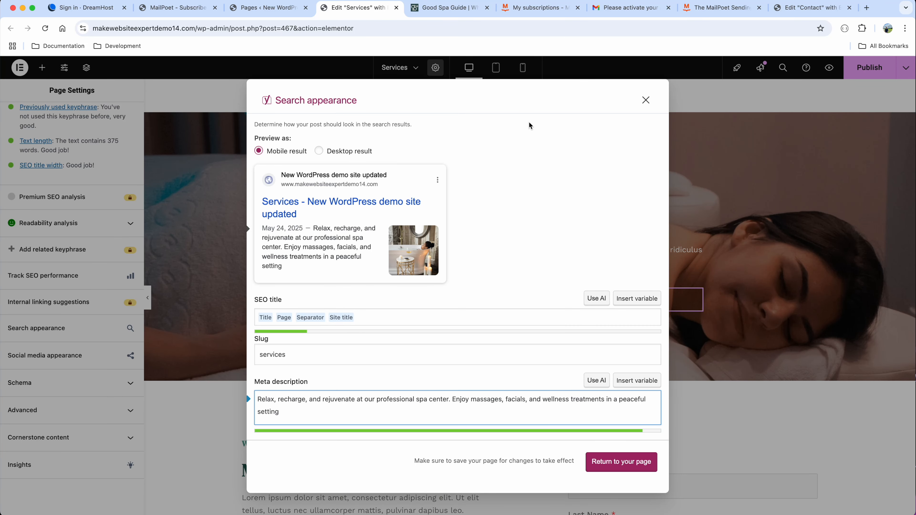
- Close the search appearance settings and inspect the bathtub image's alternative text, title and description fields in the WordPress Media Library
click(646, 101)
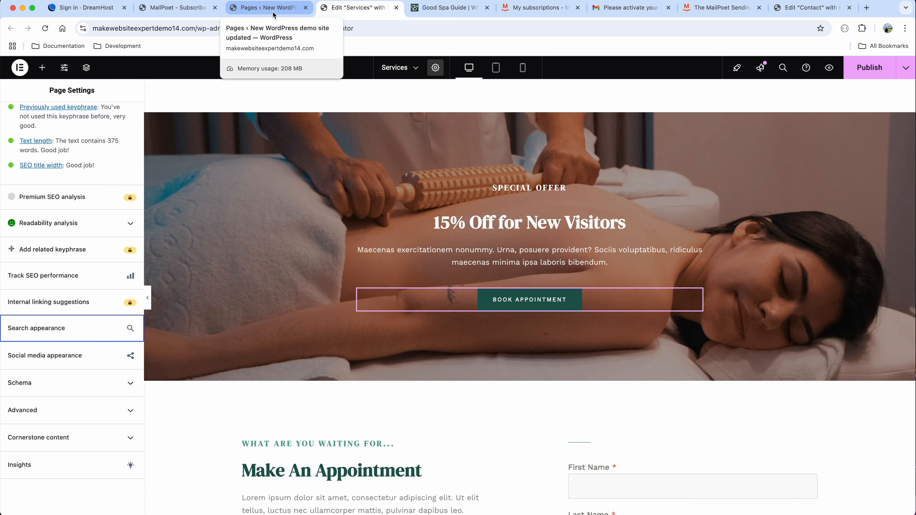
click(273, 14)
click(96, 158)
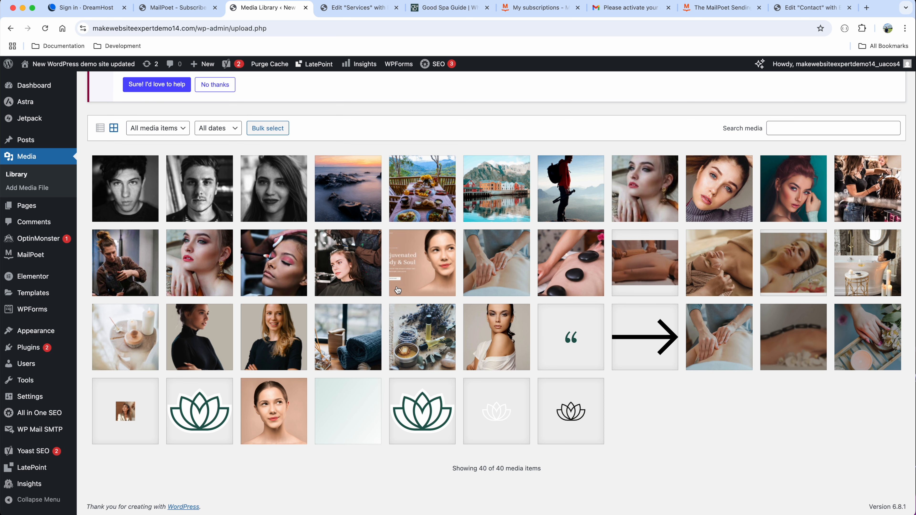
click(867, 262)
click(778, 195)
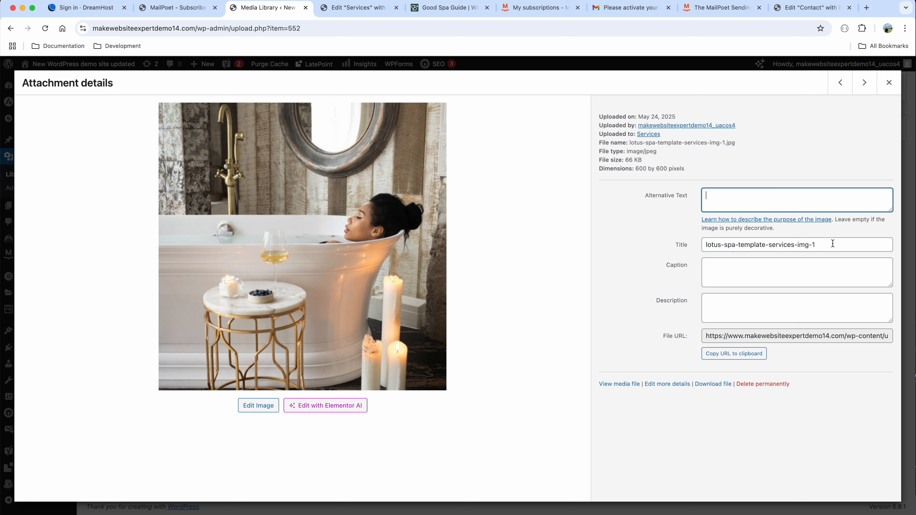
key(Tab)
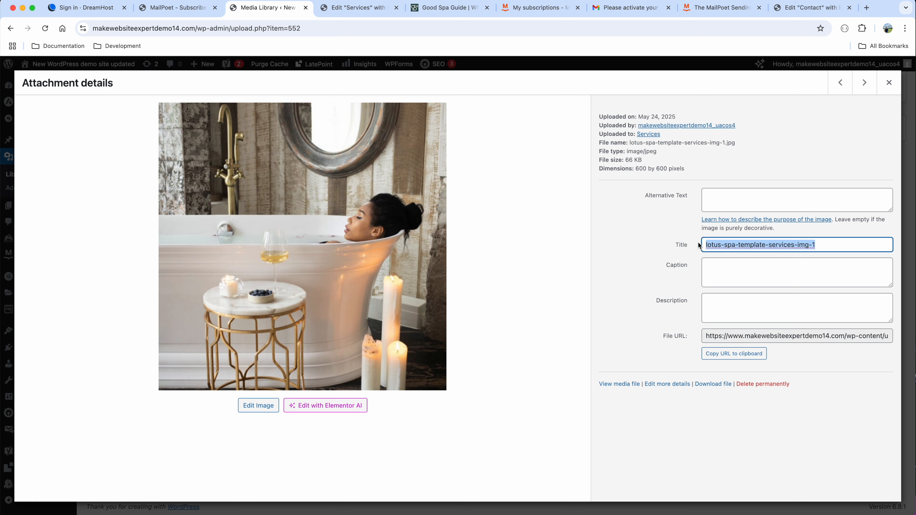
click(719, 307)
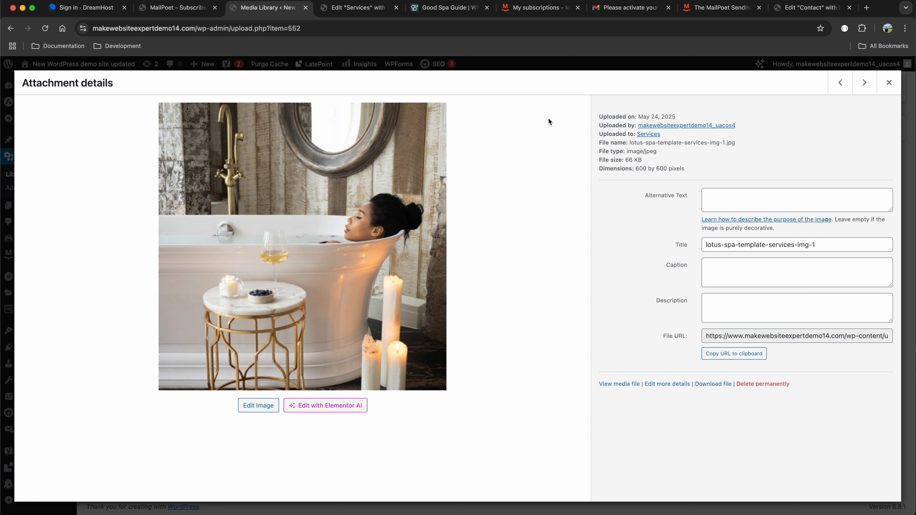
click(889, 82)
- Install and activate the "UpdraftPlus: WP Backup & Migration Plugin", and open its backup settings
mouse_move(36, 347)
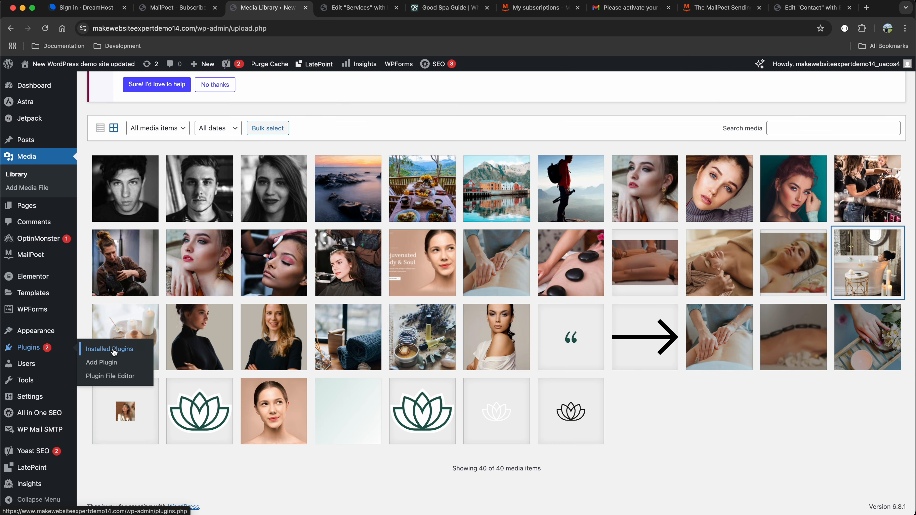
click(105, 362)
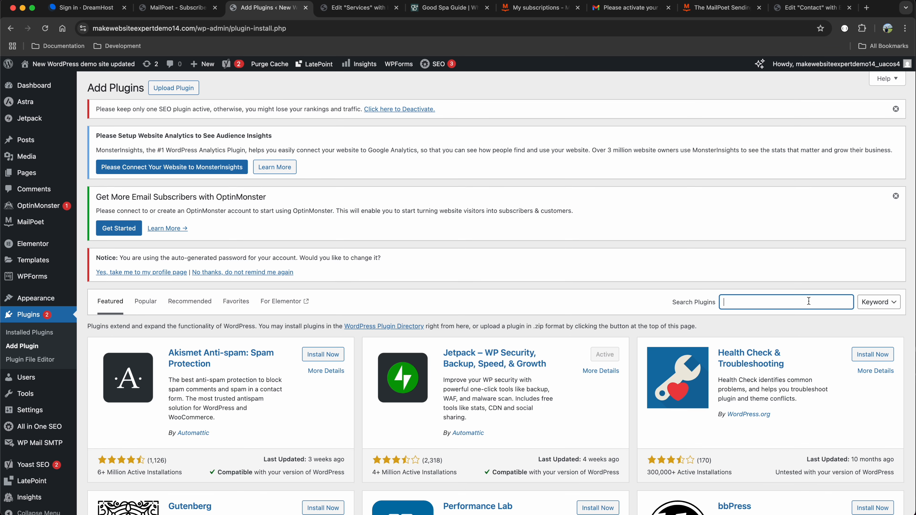
click(808, 301)
text(updraftplus)
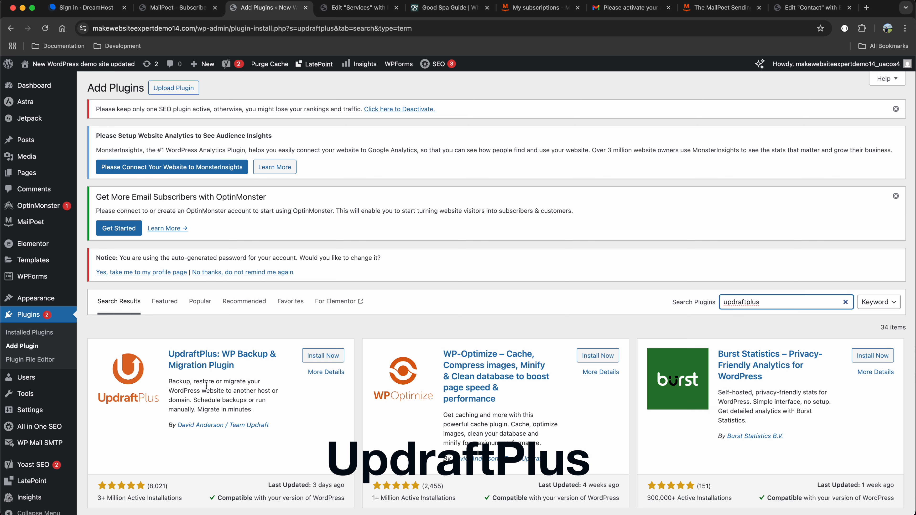
scroll(234, 371, down, 3)
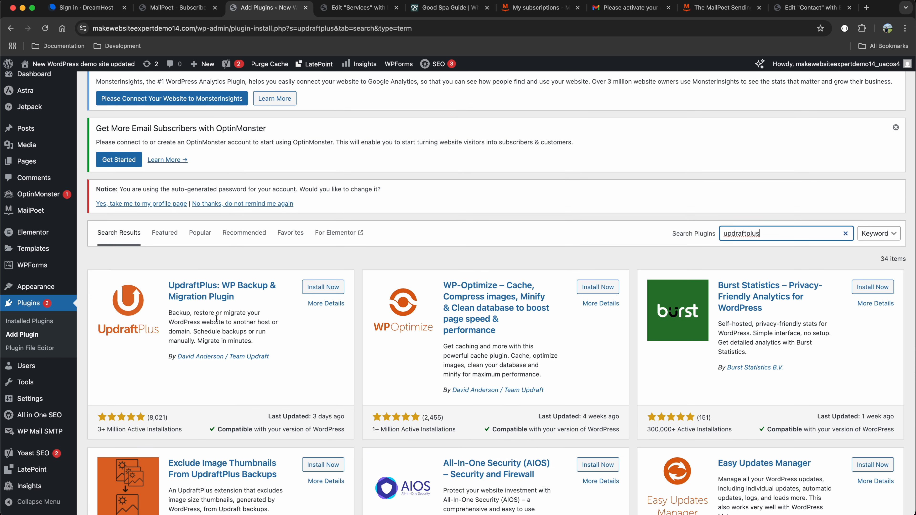
click(317, 288)
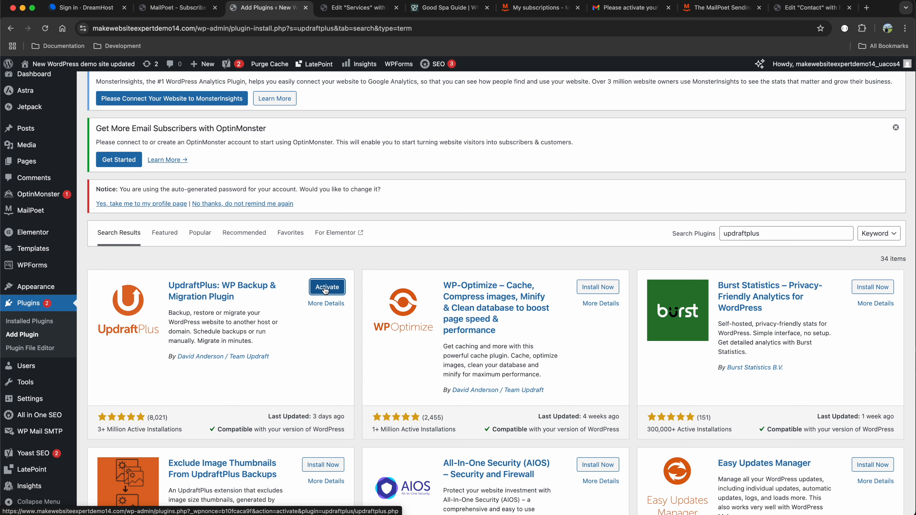
click(326, 288)
click(240, 267)
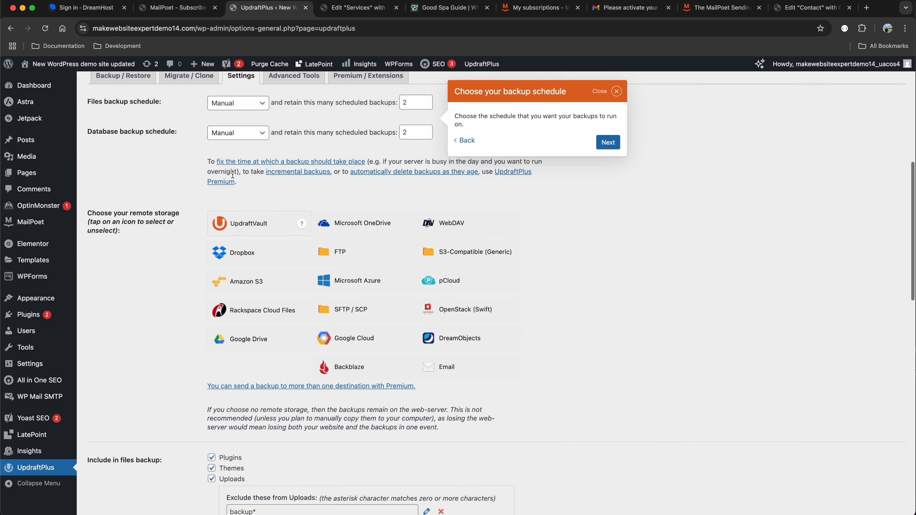
- Set the files backup schedule to Weekly and retain 4 scheduled backups
scroll(233, 174, up, 3)
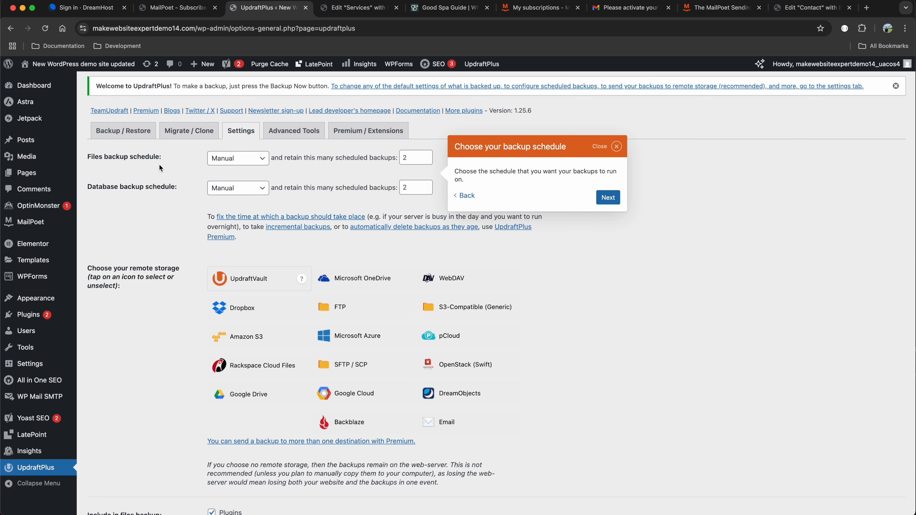
click(236, 162)
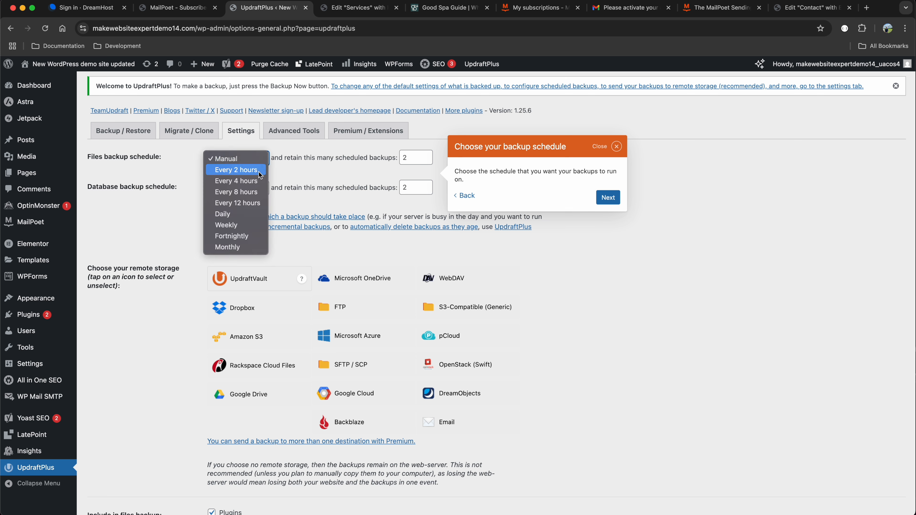
click(252, 225)
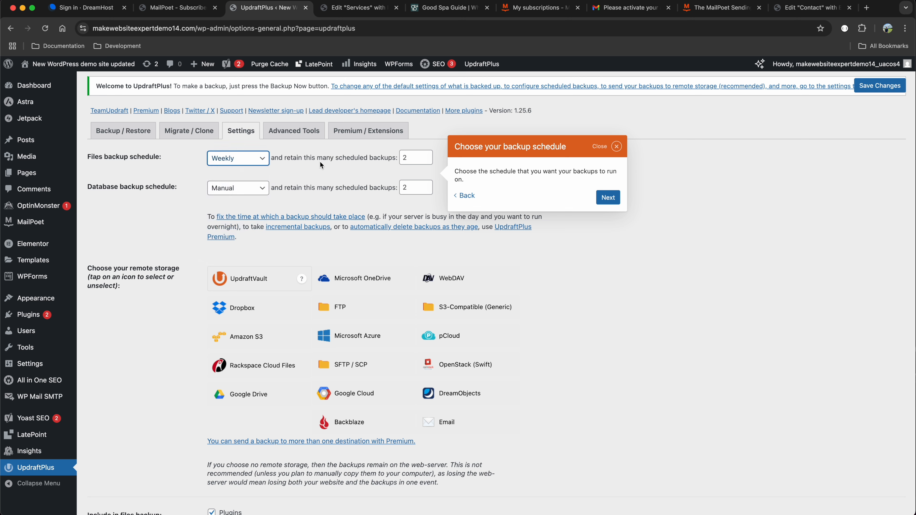
click(418, 158)
key(BackSpace)
text(4)
- Set the database backup schedule to Weekly and retain 4 scheduled backups
click(225, 191)
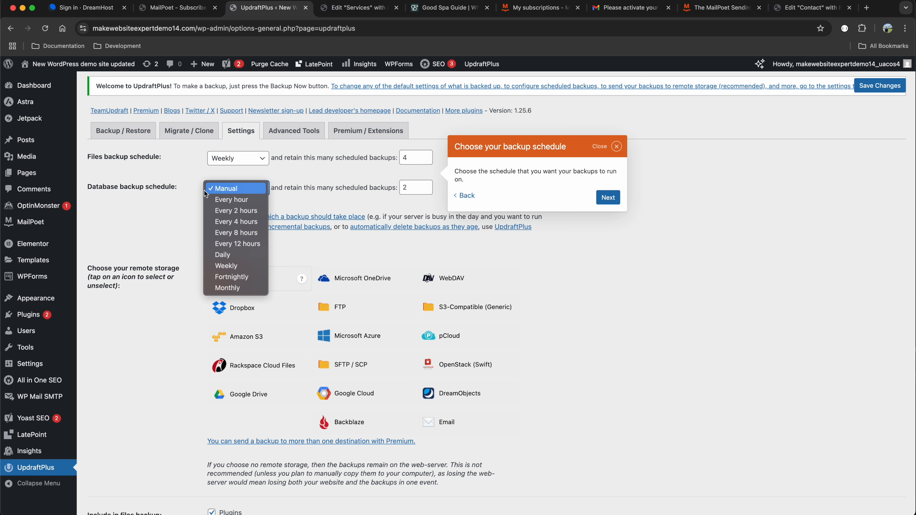
click(239, 266)
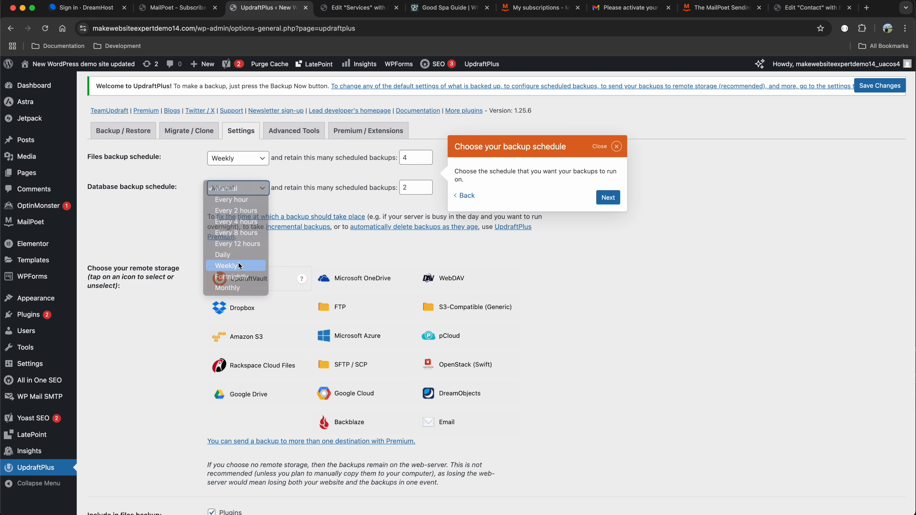
double_click(400, 187)
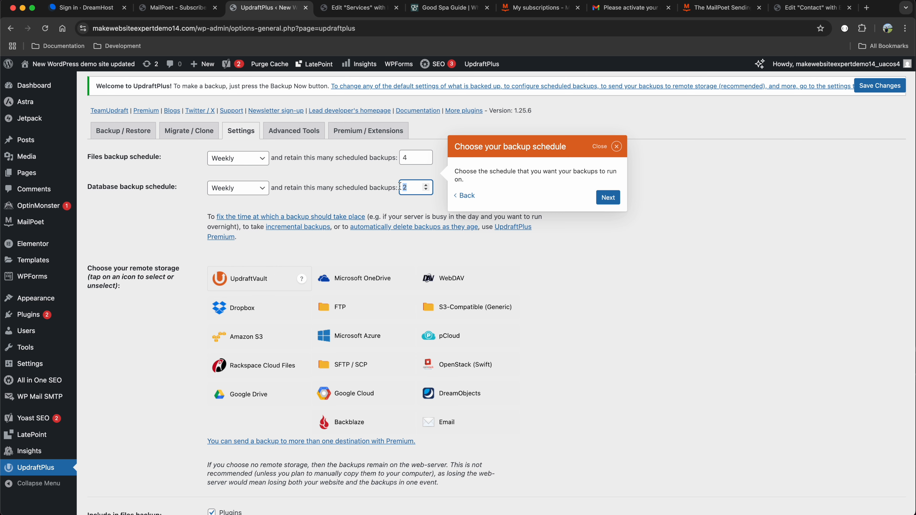
text(4)
- Choose Google Drive as the remote storage, review the files included in the backup, and save the settings
scroll(359, 202, down, 5)
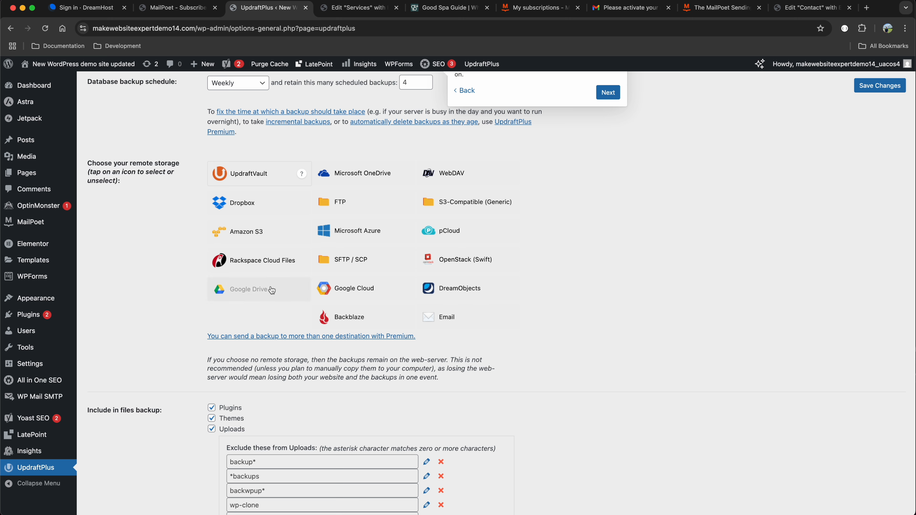
click(282, 291)
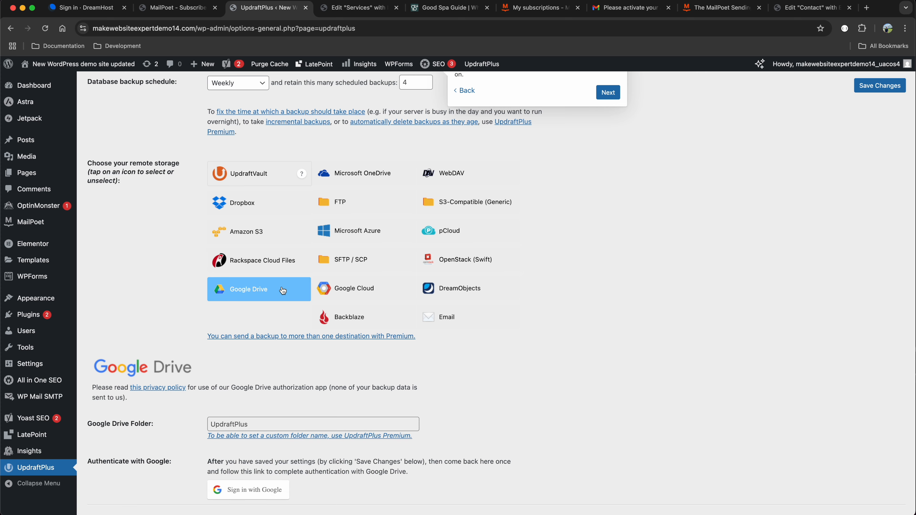
scroll(283, 289, down, 10)
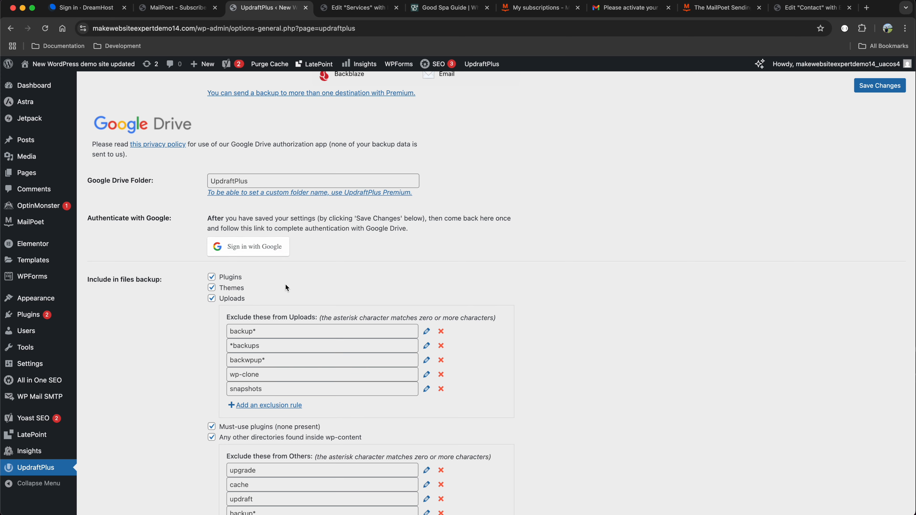
scroll(228, 216, up, 2)
scroll(224, 206, down, 8)
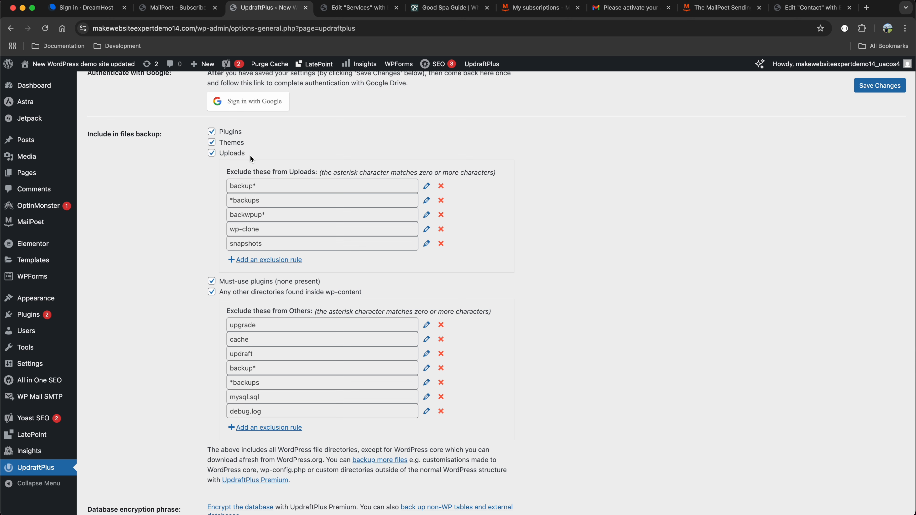
scroll(250, 155, down, 10)
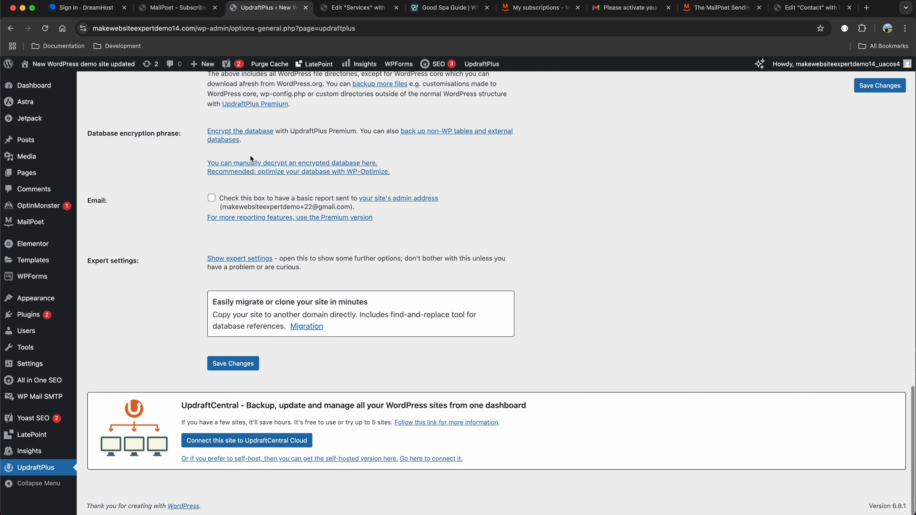
click(245, 368)
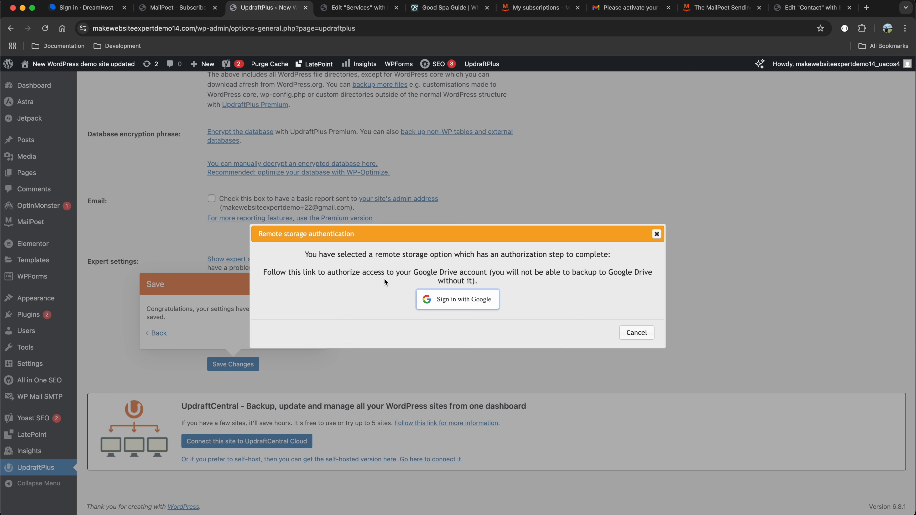
- Try to authorize UpdraftPlus with the Google account without granting the Google Drive file permission, and return to the plugin
click(427, 299)
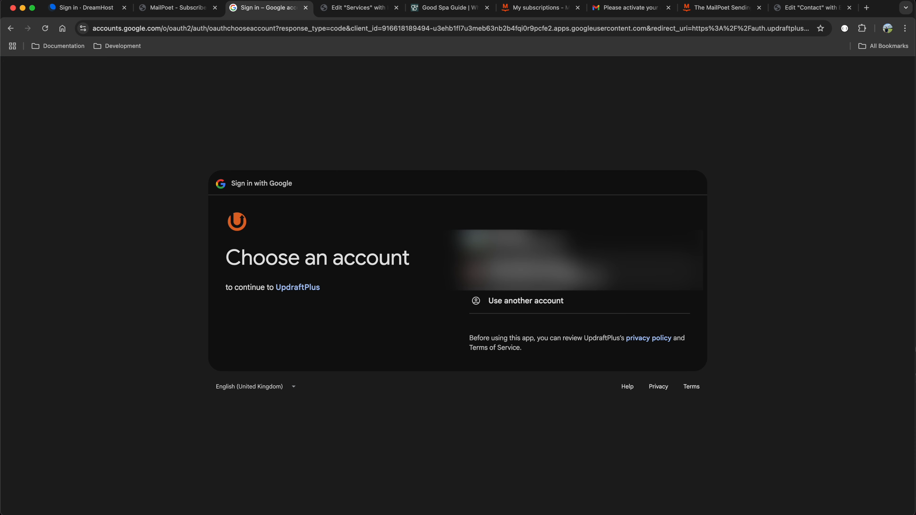
click(523, 260)
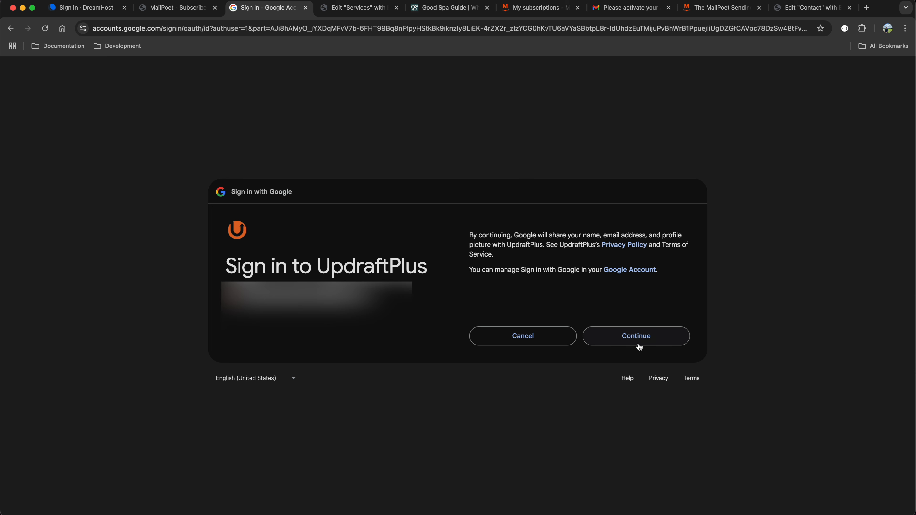
click(638, 343)
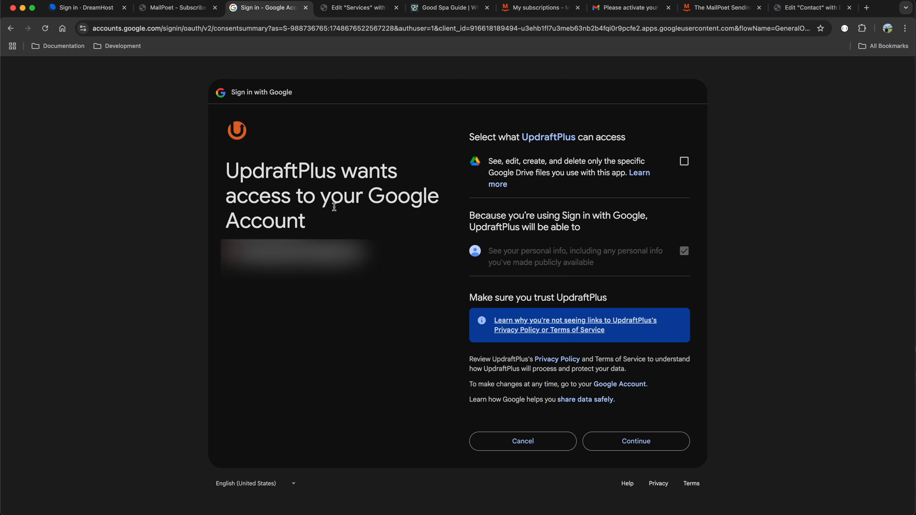
click(646, 448)
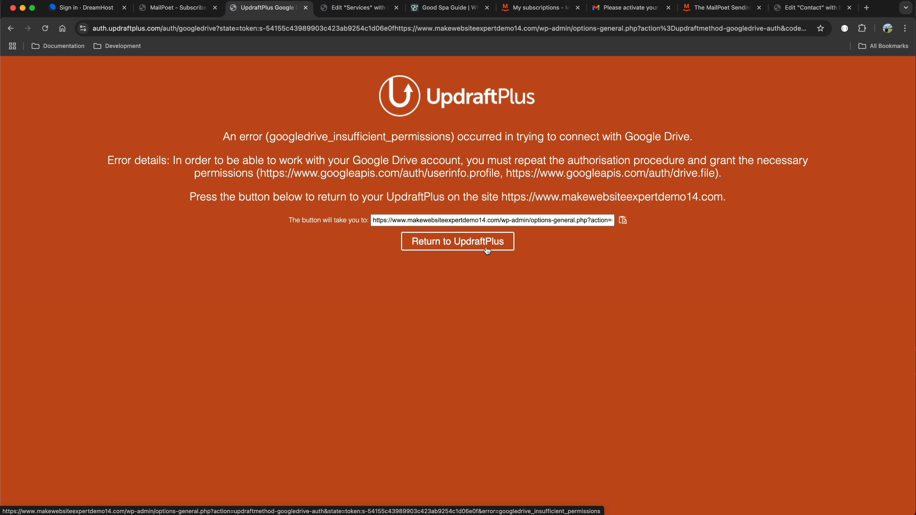
click(494, 247)
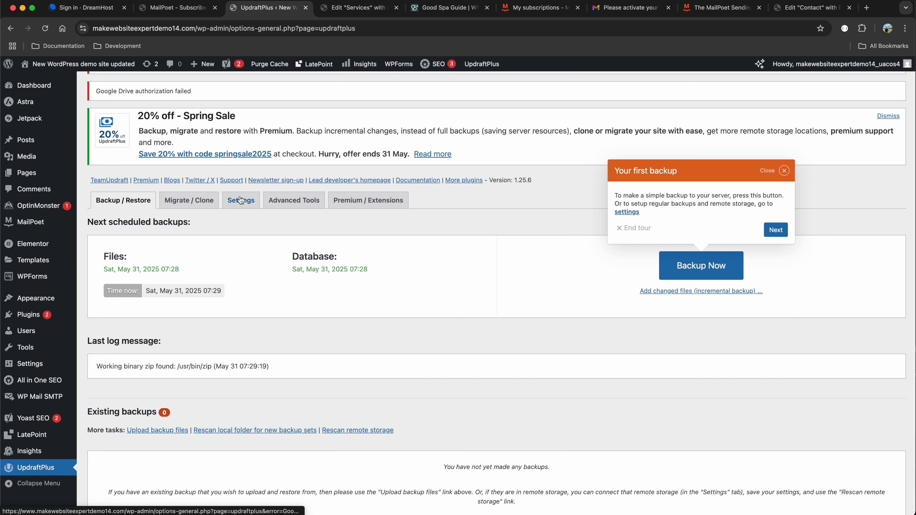
- Repeat the Google Drive authorization from the backup settings, granting UpdraftPlus access to its Drive files, and complete the setup
click(238, 200)
click(247, 345)
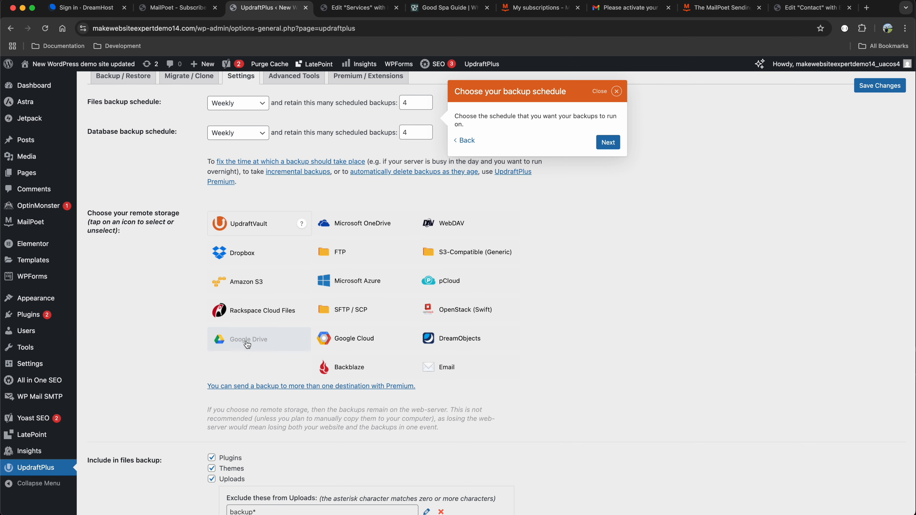
click(247, 345)
scroll(253, 324, down, 7)
click(270, 304)
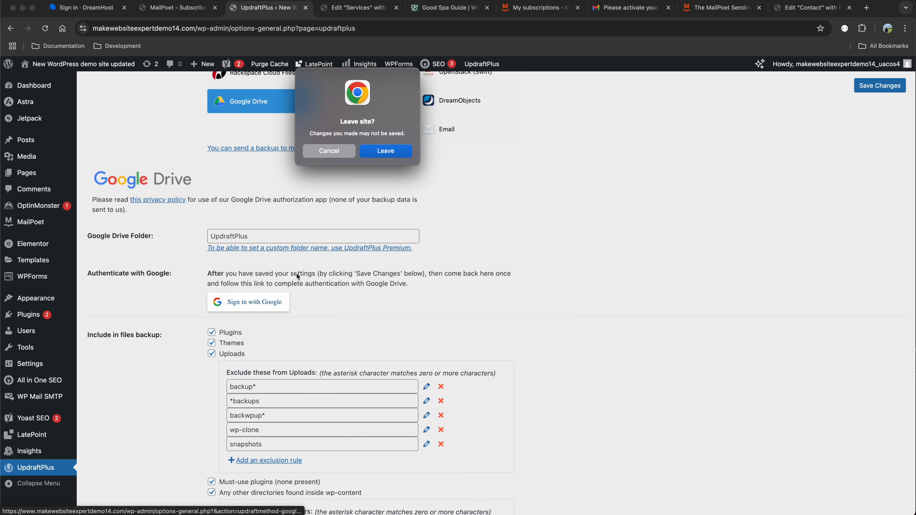
click(383, 150)
click(578, 273)
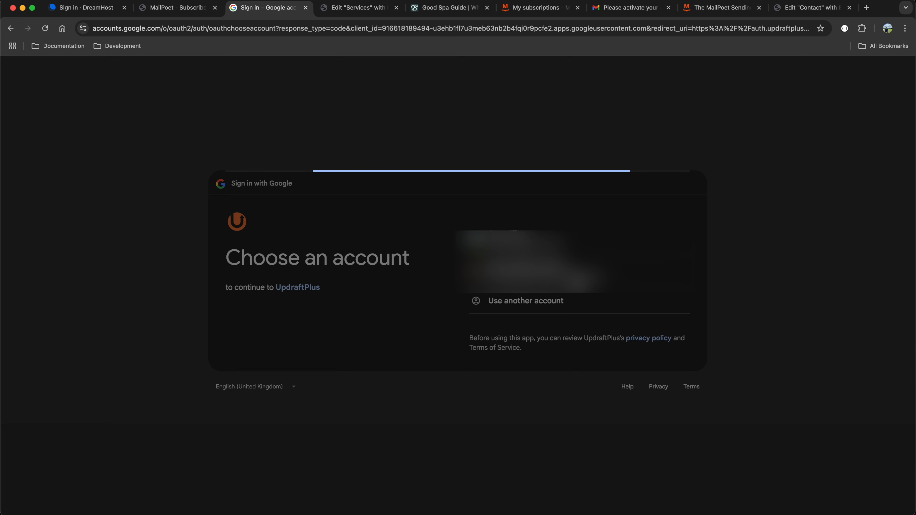
click(644, 350)
click(654, 424)
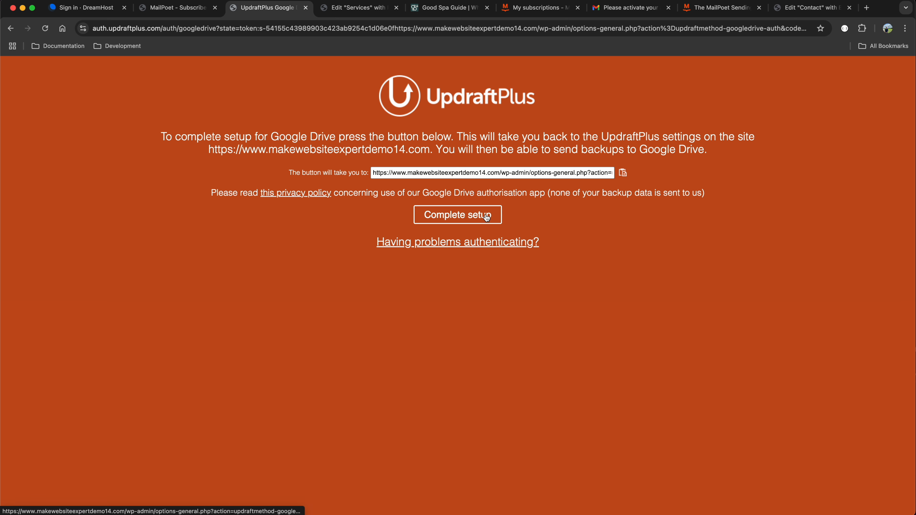
click(486, 216)
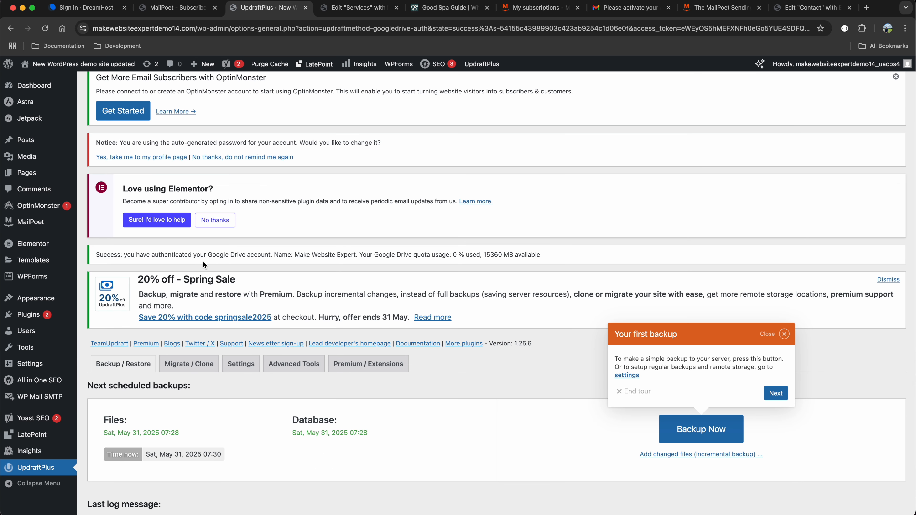
- Review the next scheduled backups and existing backups overview, and switch to the Google Drive page
scroll(276, 263, down, 5)
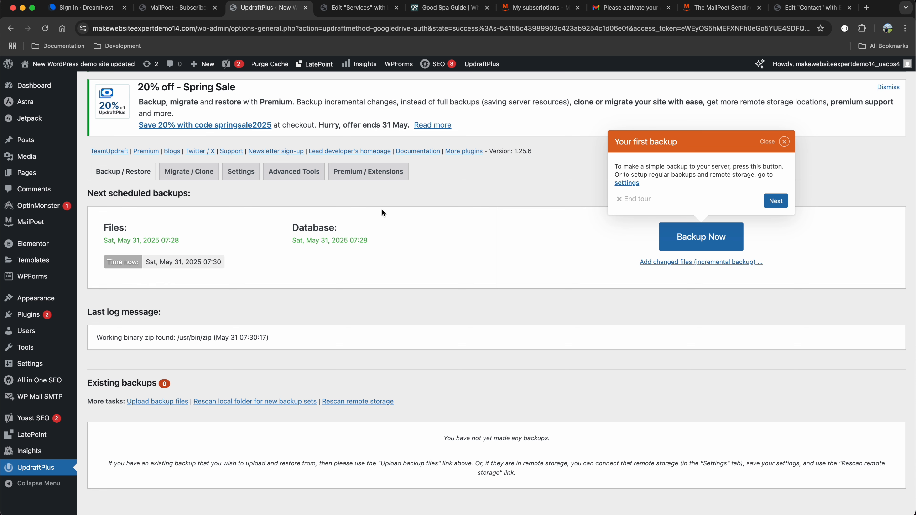
scroll(364, 222, down, 1)
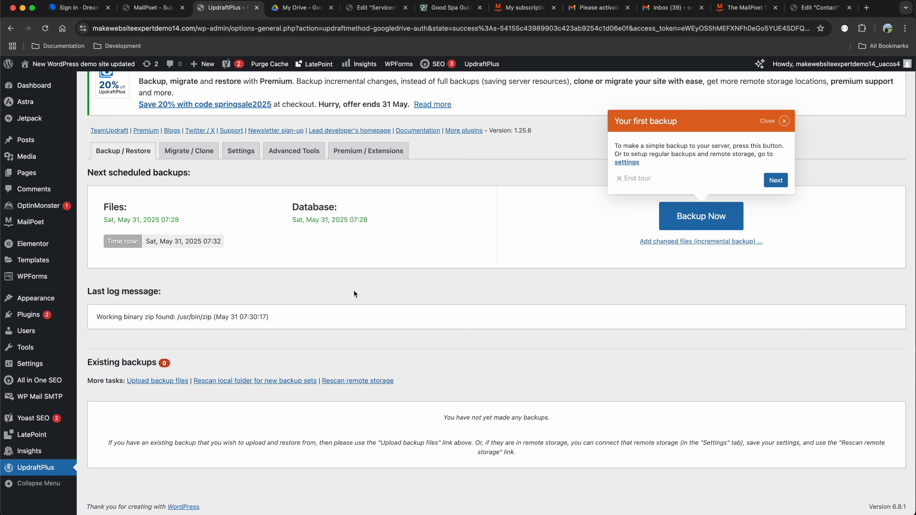
click(309, 9)
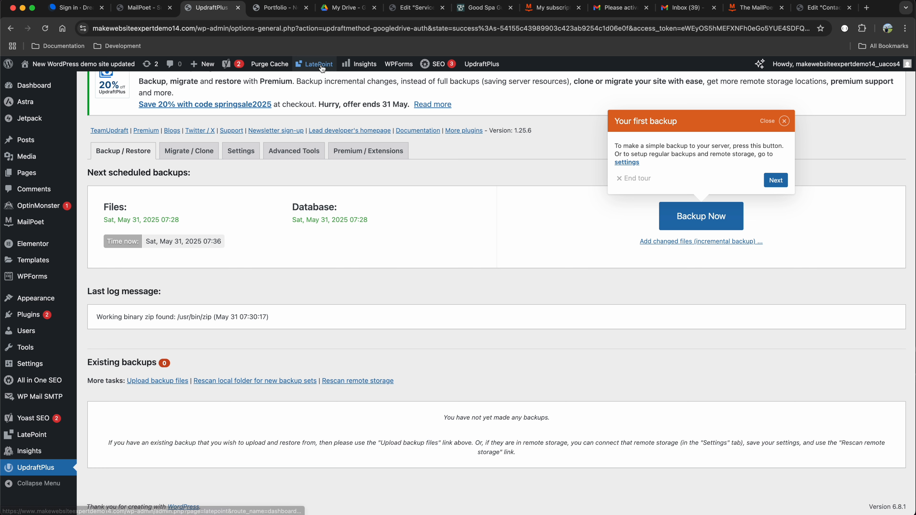
- Open the live site's homepage in a new tab and look through its sections
mouse_move(39, 70)
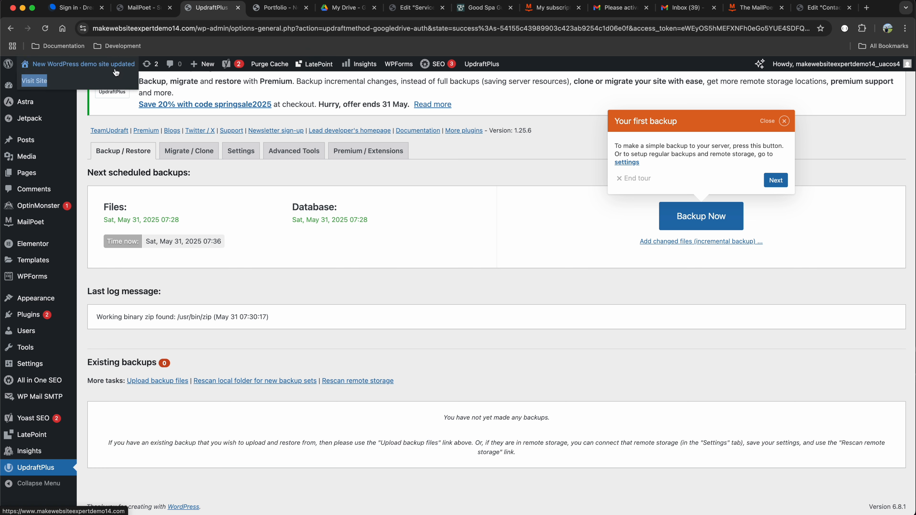
right_click(32, 82)
click(50, 85)
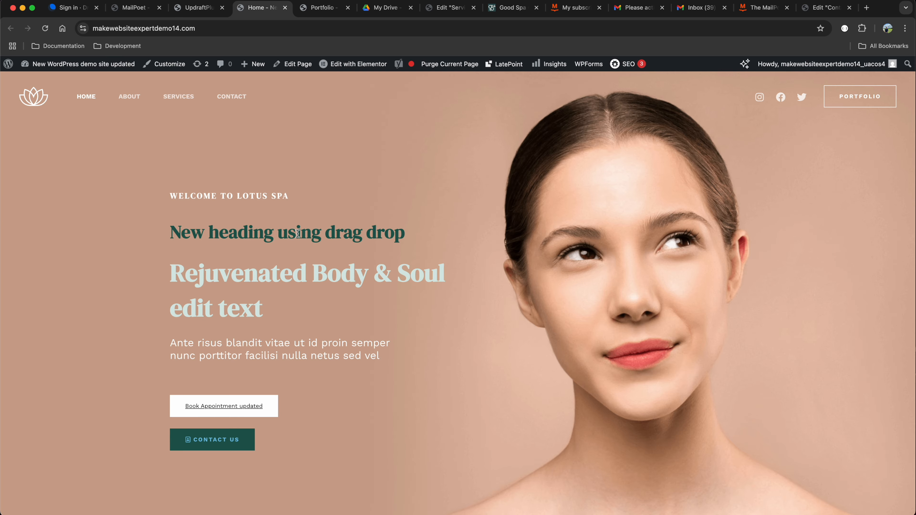
scroll(298, 235, down, 10)
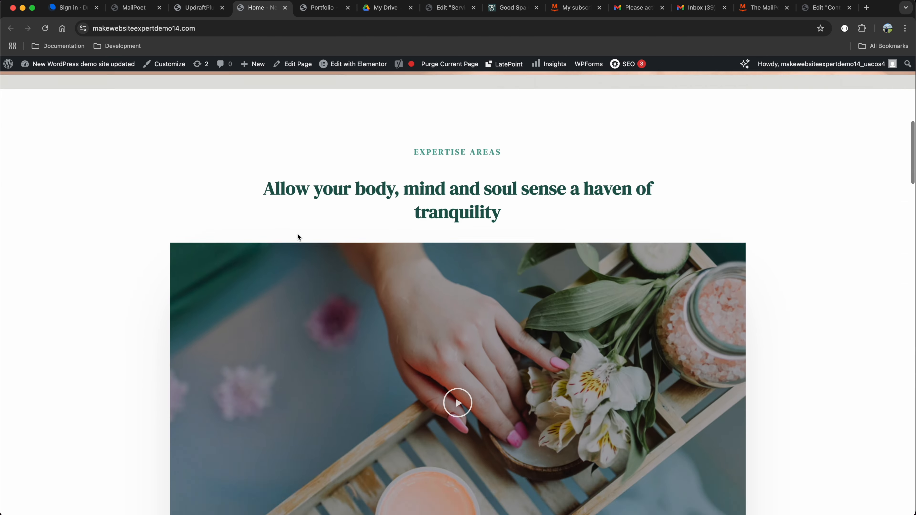